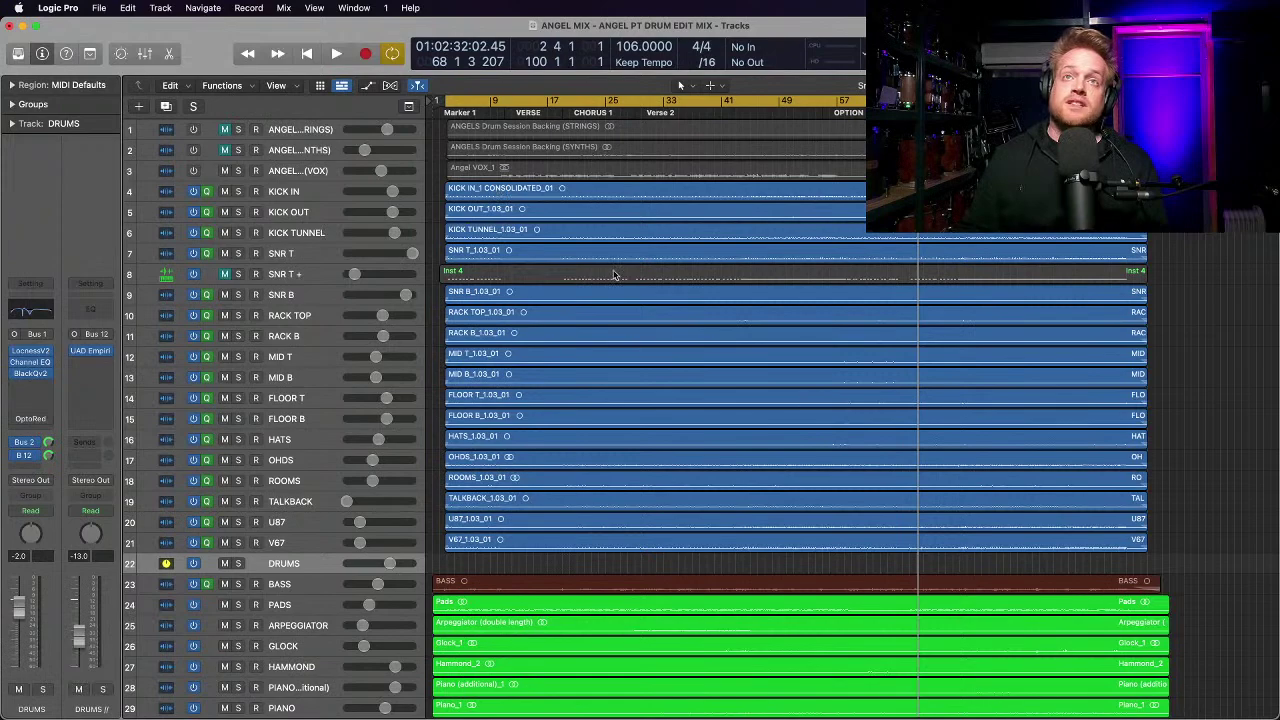
# Step: Select the Cellos, Violas and Violins regions in the arrangement
pyautogui.scroll(-1, 480, 540)
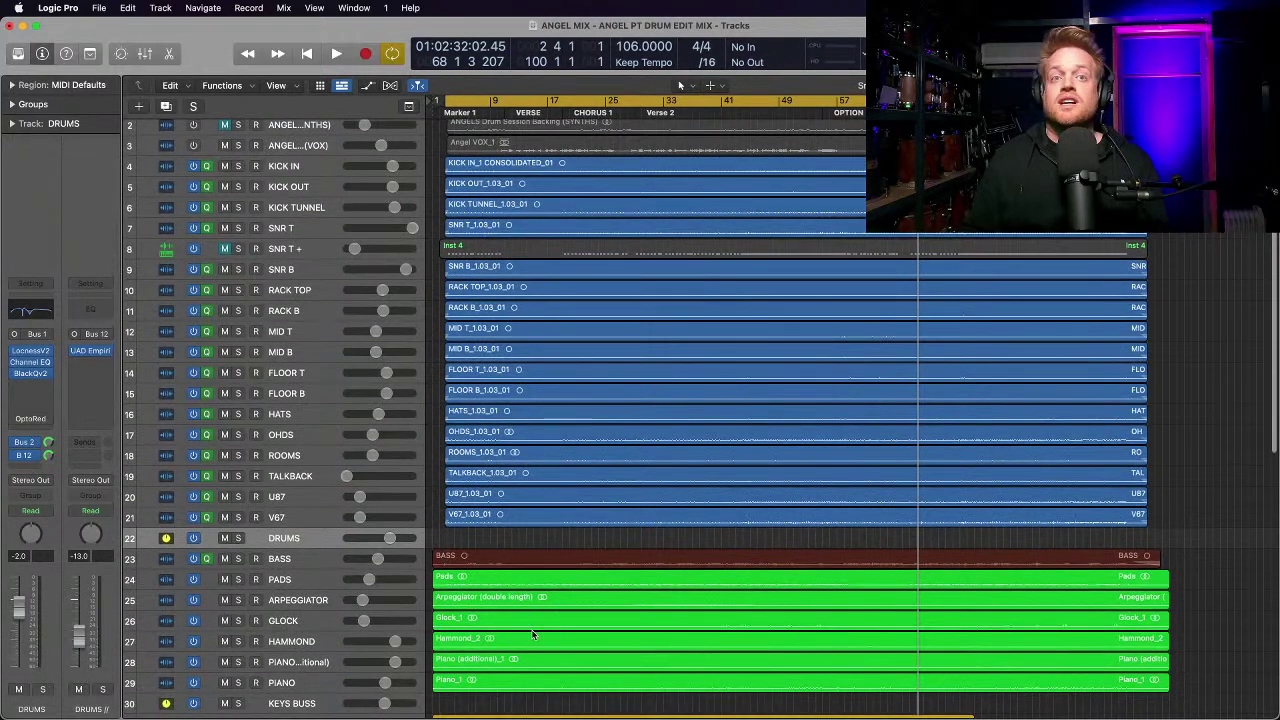
pyautogui.scroll(1, 533, 635)
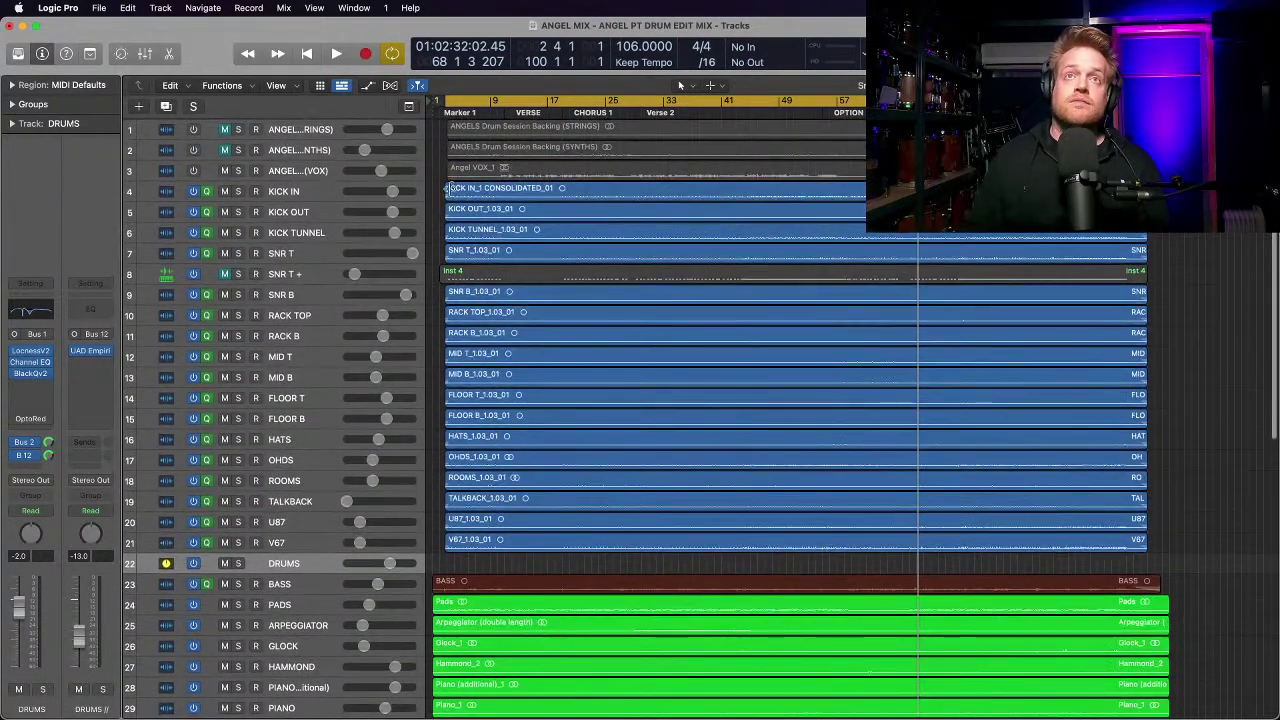
pyautogui.scroll(-15, 528, 396)
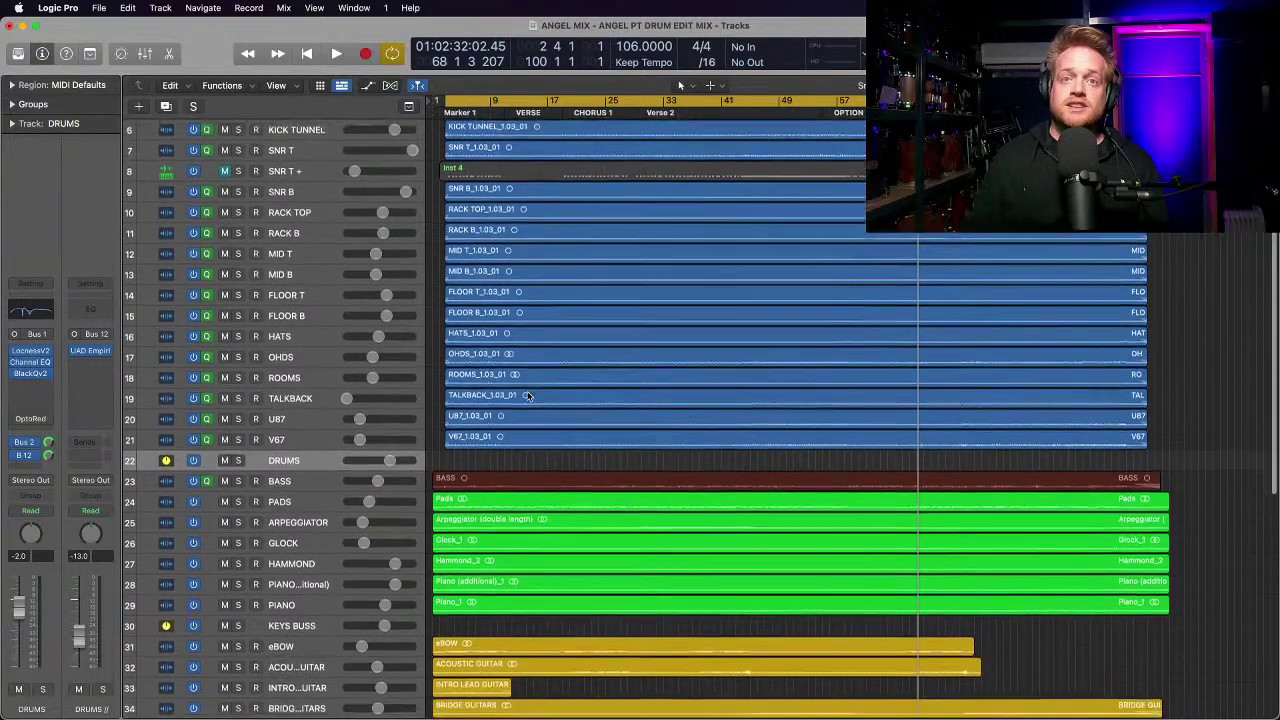
pyautogui.scroll(-1, 528, 395)
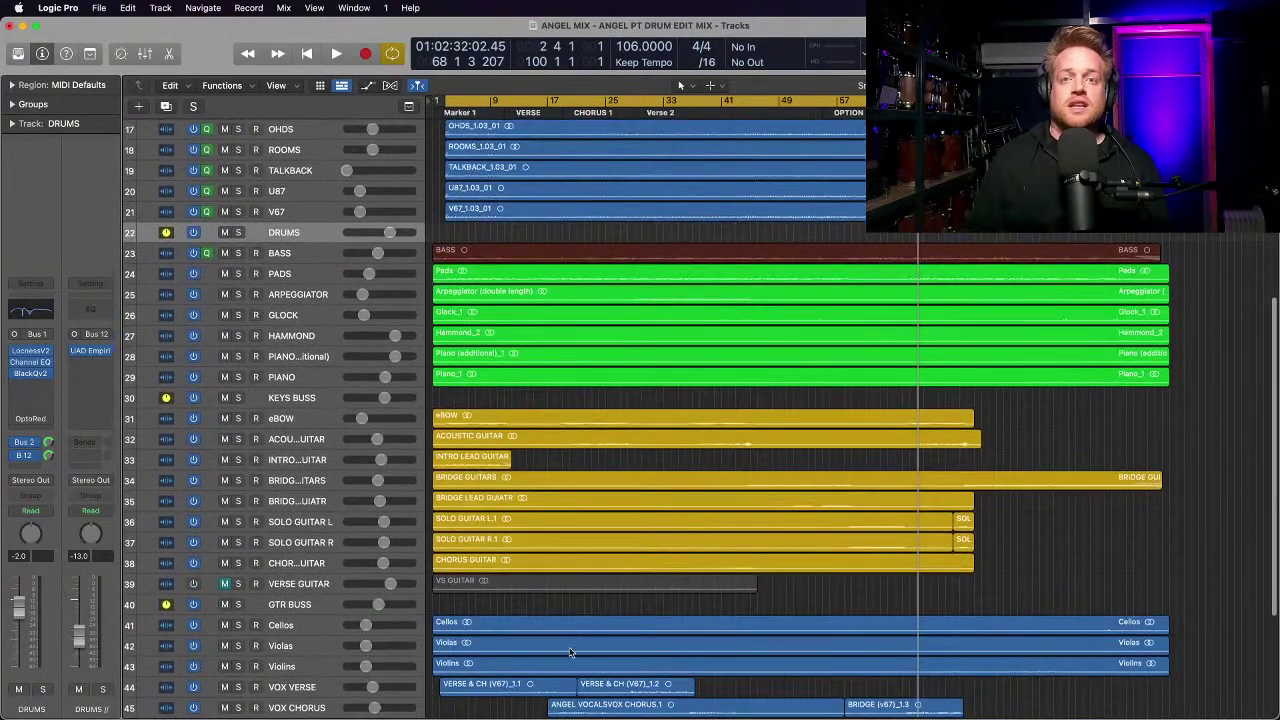
pyautogui.moveTo(576, 607); pyautogui.dragTo(596, 668)
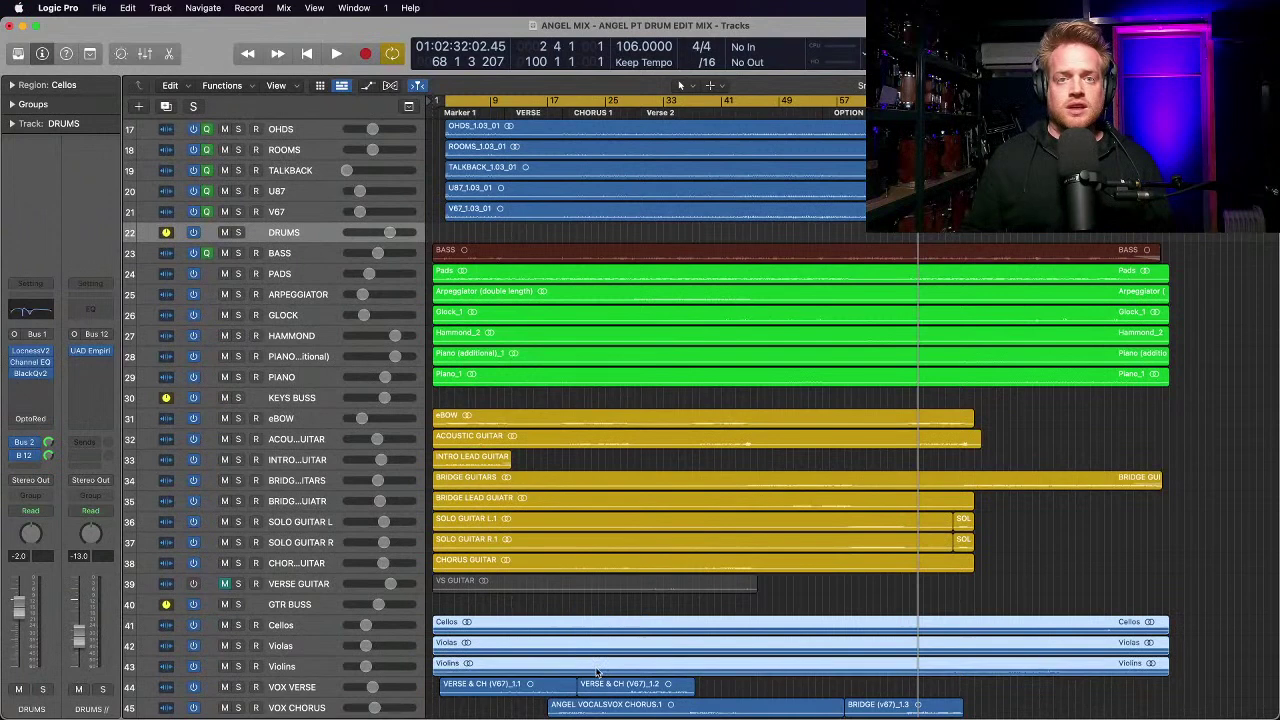
pyautogui.rightClick(598, 672)
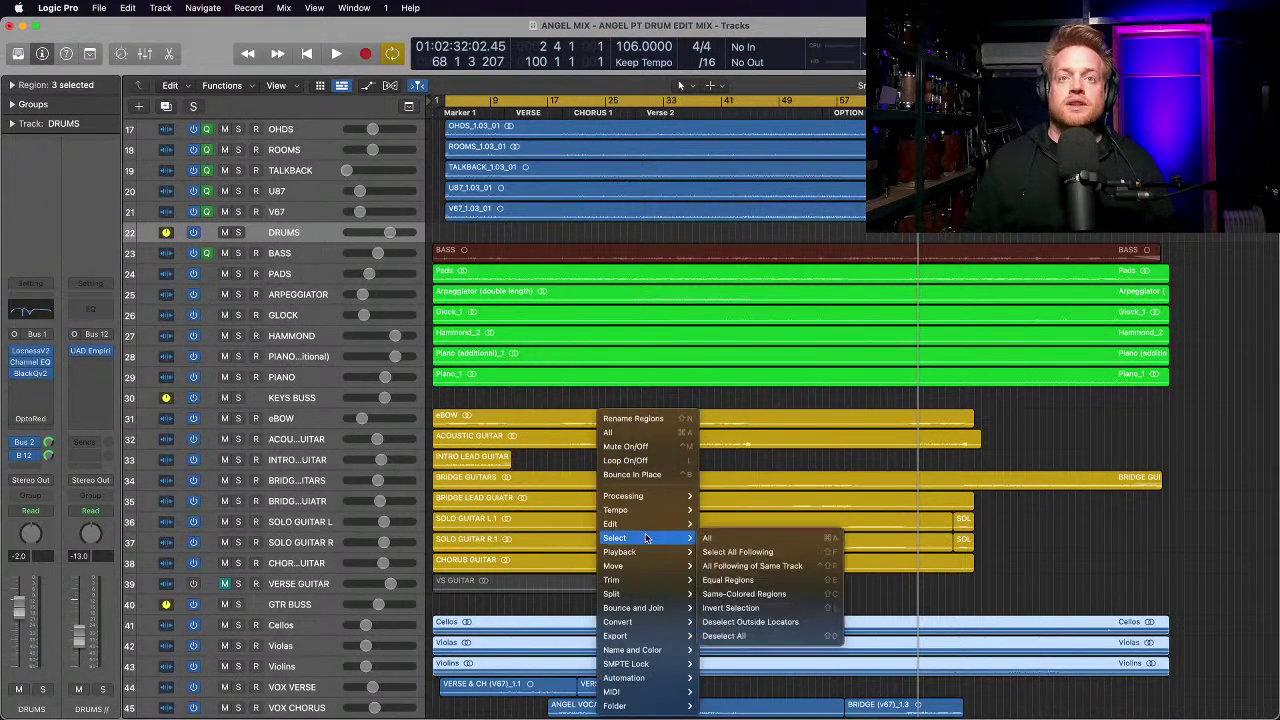
pyautogui.moveTo(643, 540)
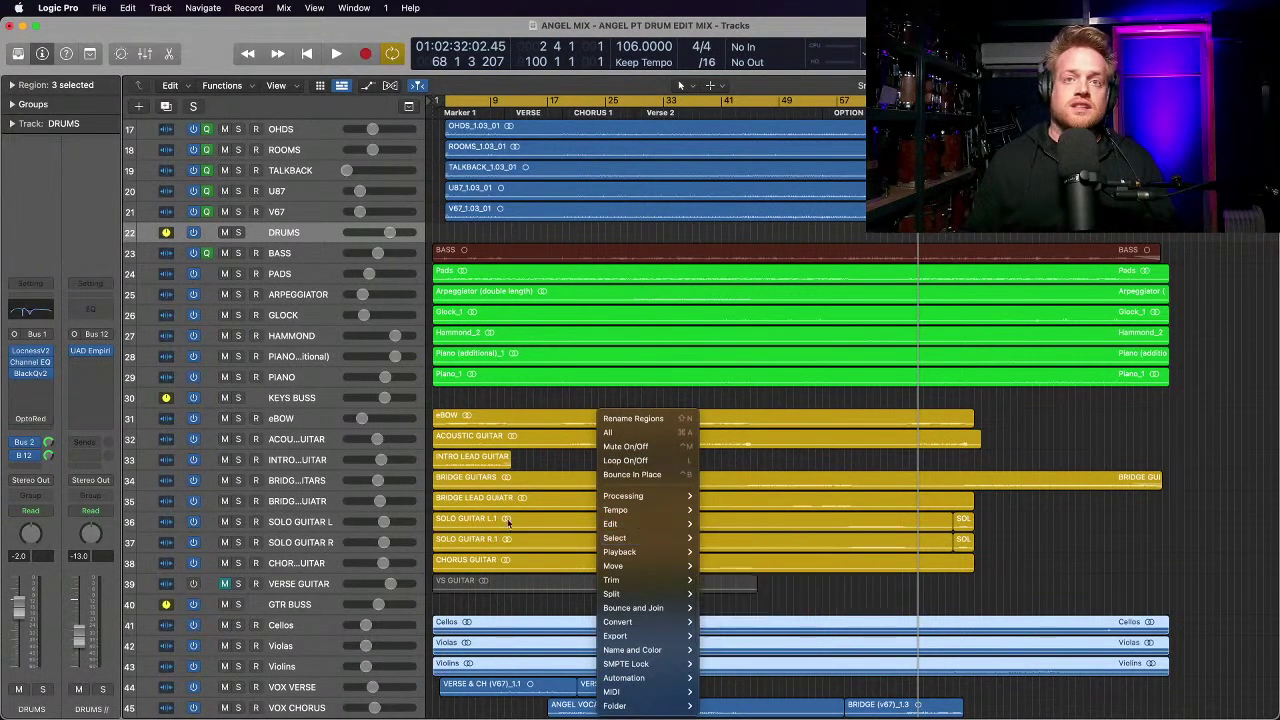
pyautogui.moveTo(636, 642)
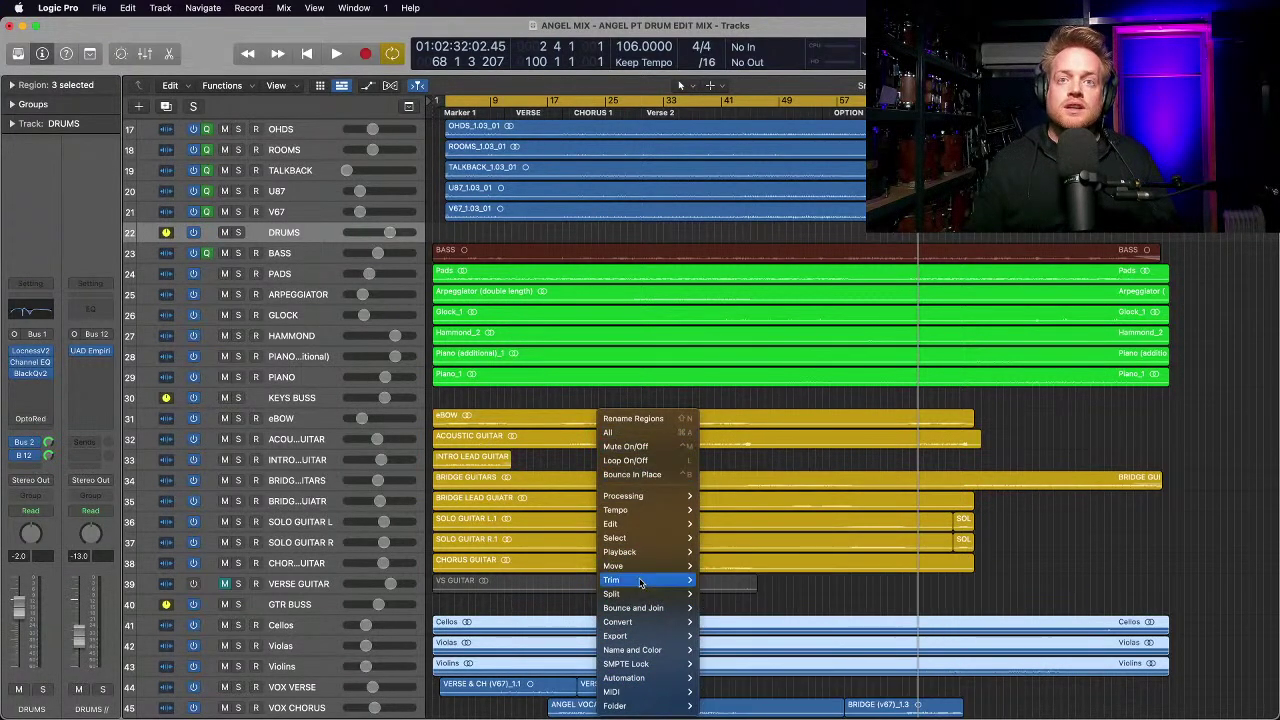
pyautogui.press('Escape')
# Step: Color the selected Cellos, Violas and Violins regions by their tracks
pyautogui.rightClick(620, 630)
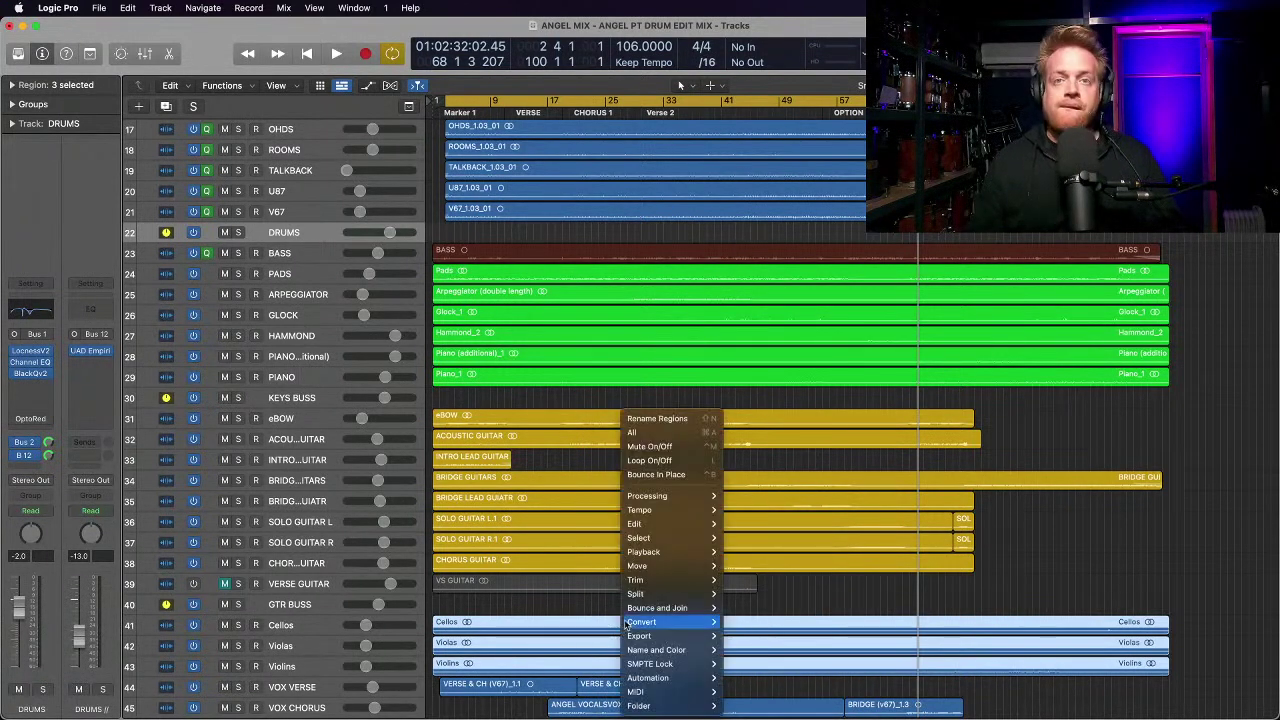
pyautogui.moveTo(656, 651)
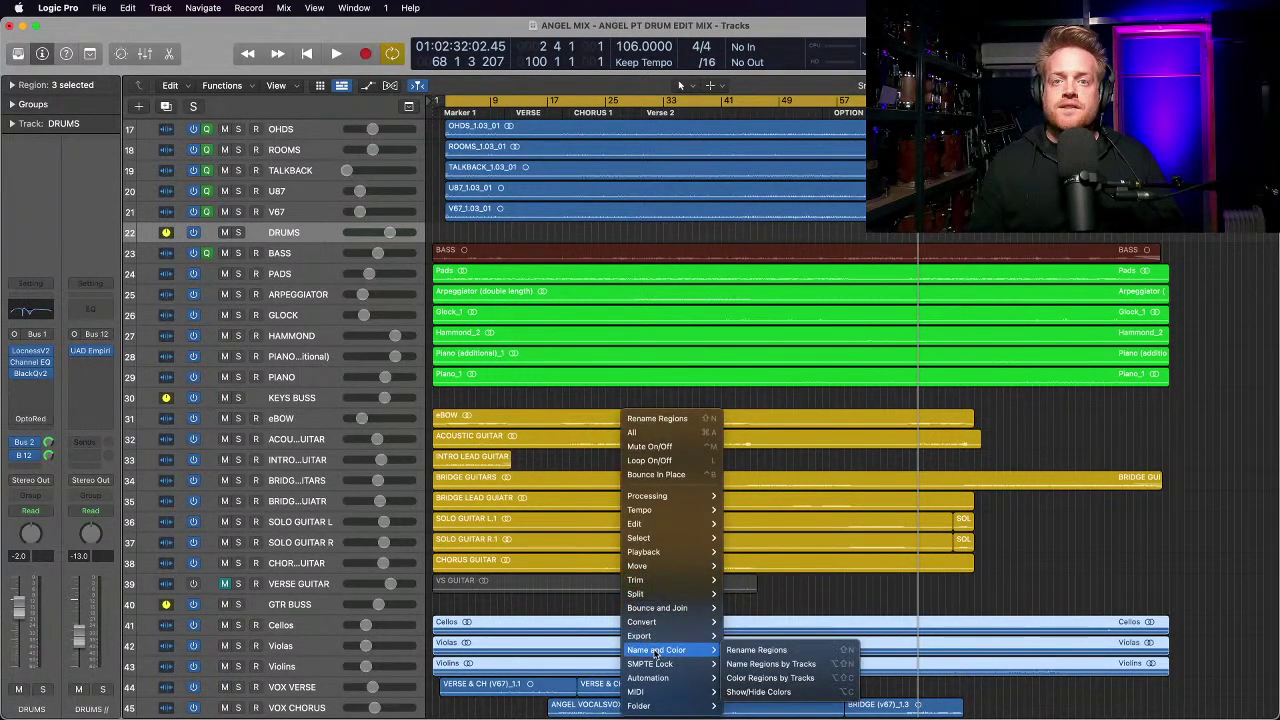
pyautogui.click(753, 679)
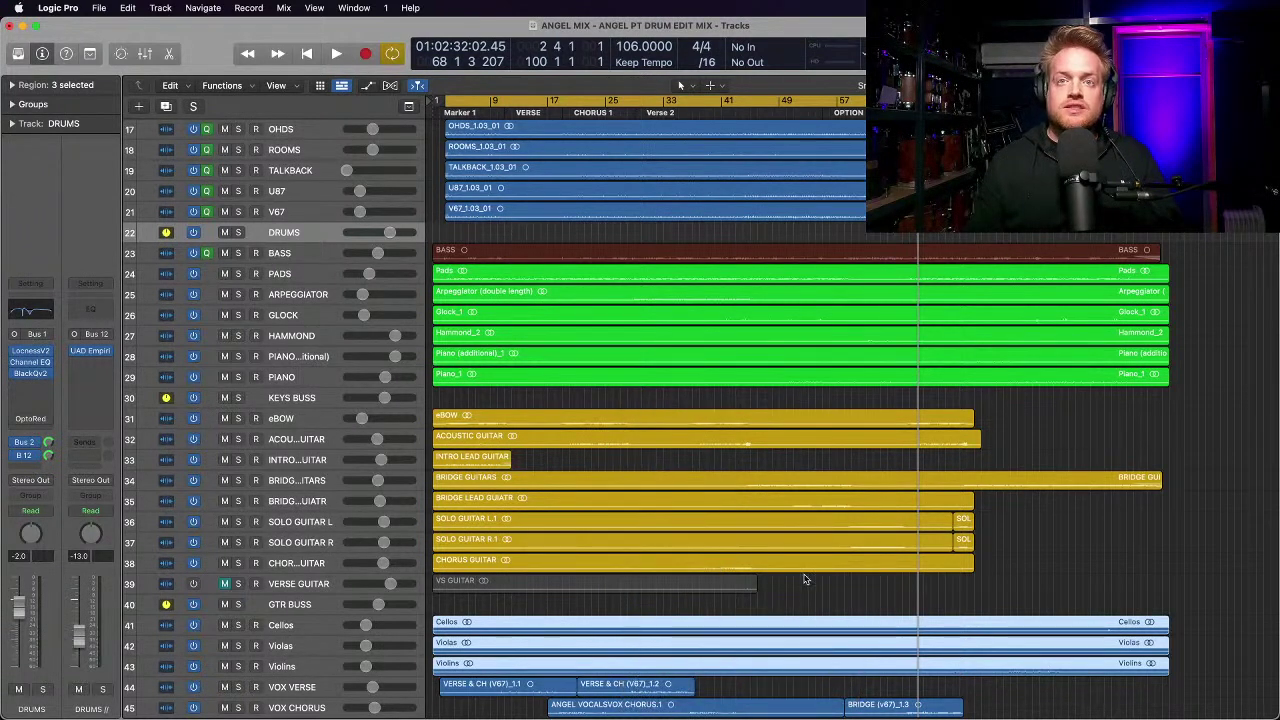
# Step: Show the color palette and recolor the three string regions, trying purple and teal before settling on dark blue
pyautogui.rightClick(758, 626)
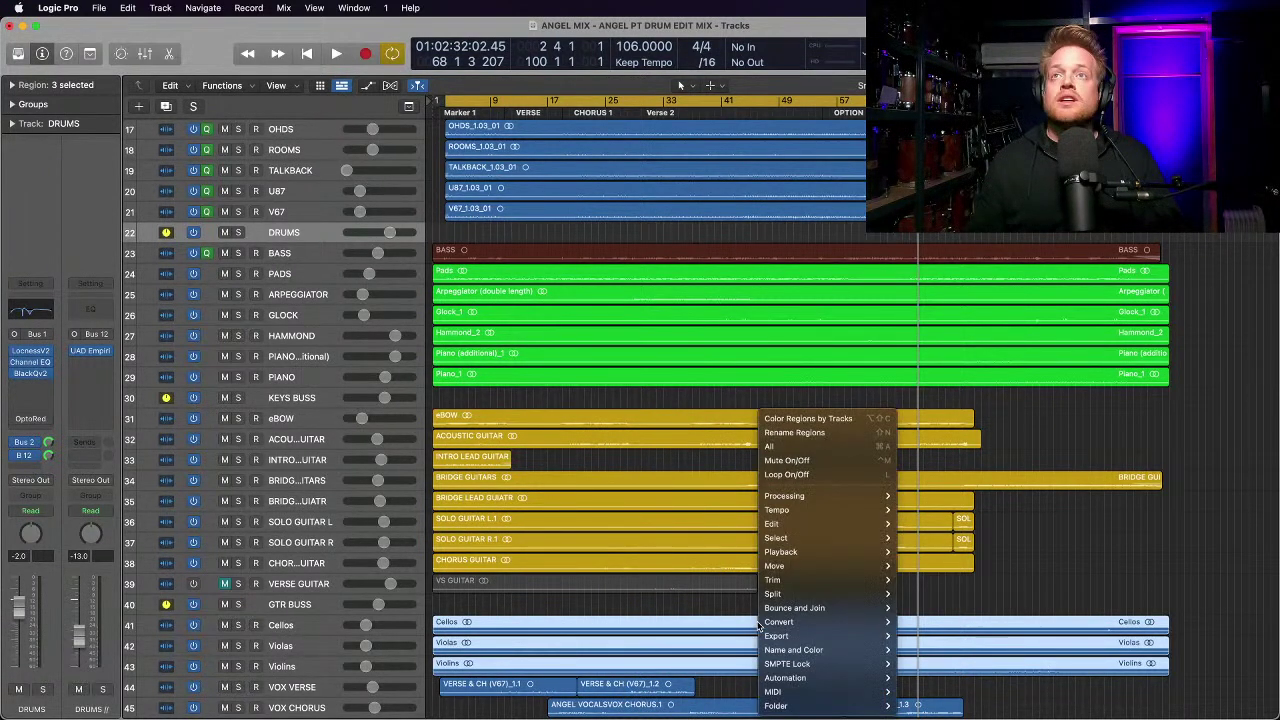
pyautogui.moveTo(785, 652)
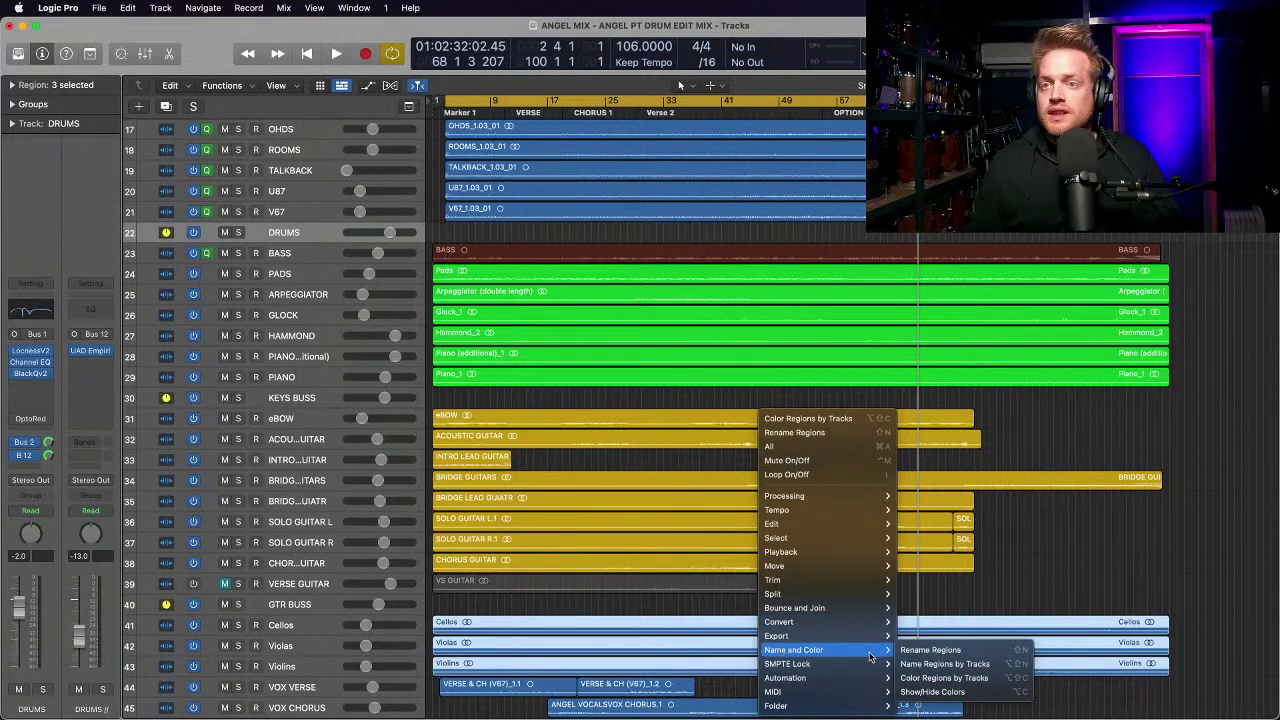
pyautogui.click(960, 691)
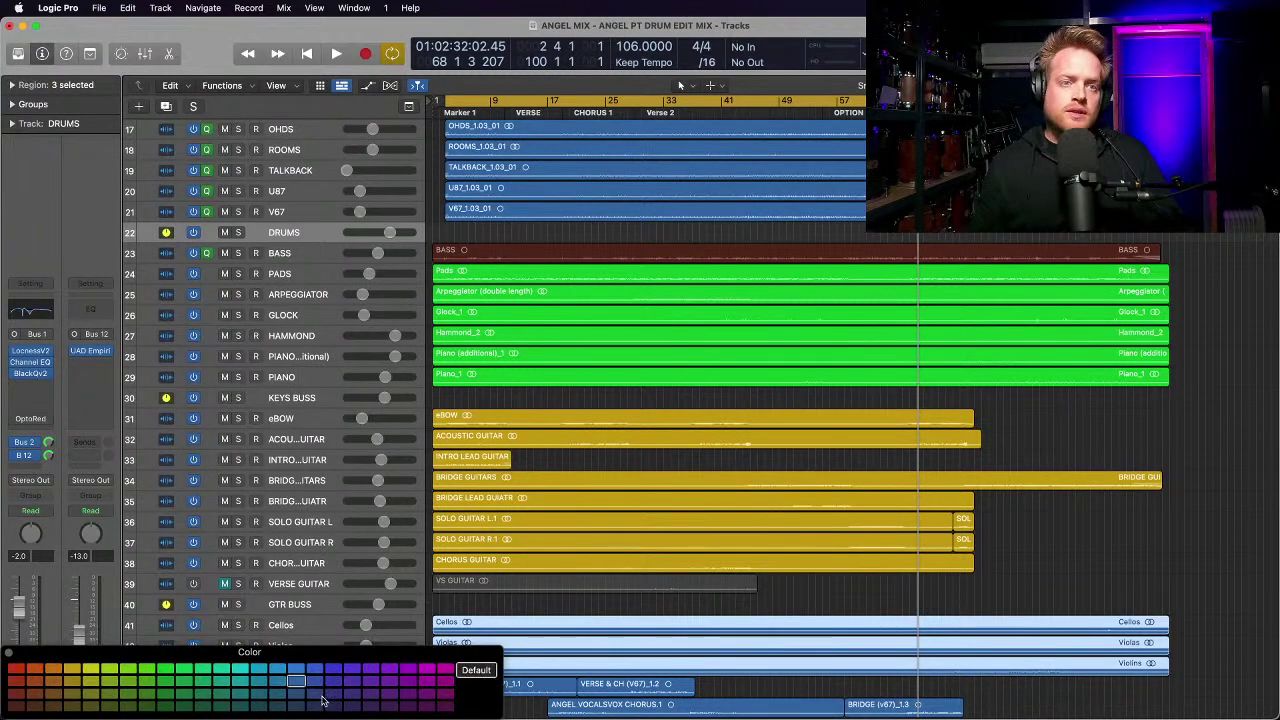
pyautogui.click(333, 694)
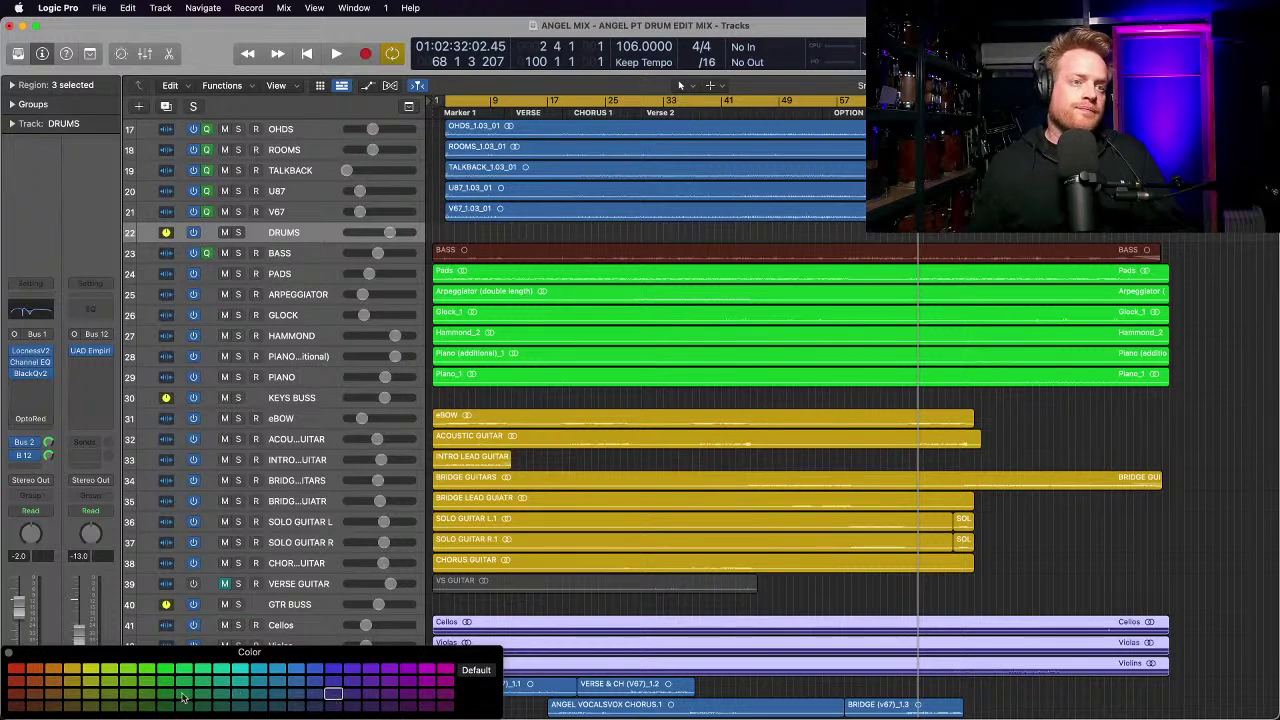
pyautogui.click(240, 695)
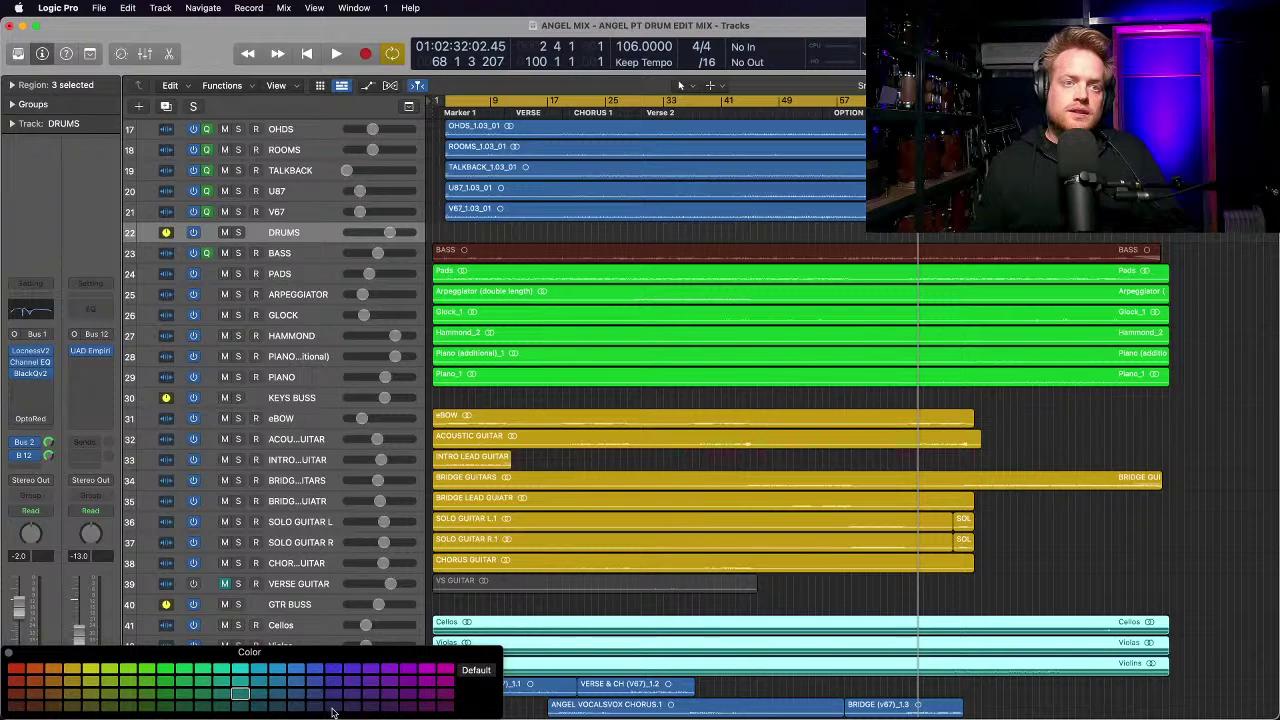
pyautogui.click(296, 707)
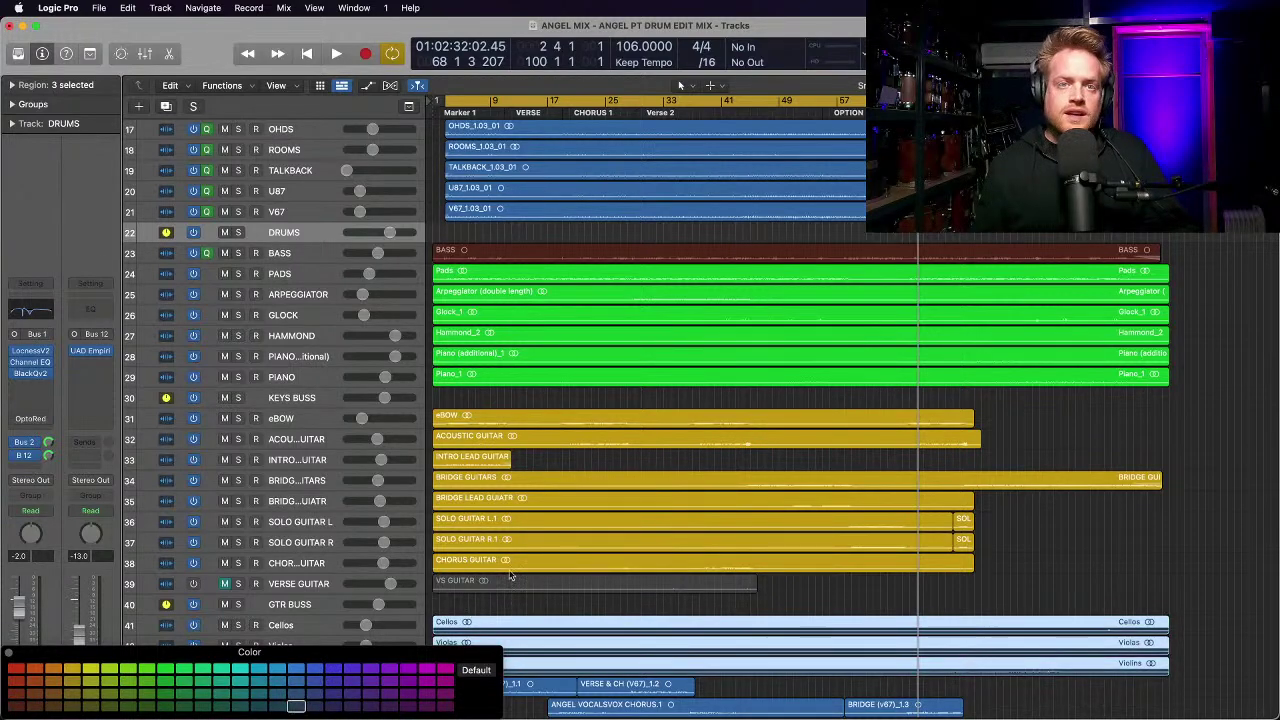
# Step: Select the six vocal regions on the VOX VERSE, VOX CHORUS and VOX Start tracks, color them magenta, and close the color palette
pyautogui.scroll(-5, 806, 634)
pyautogui.moveTo(1020, 668); pyautogui.dragTo(640, 588)
pyautogui.keyDown('shift'); pyautogui.click(985, 630); pyautogui.keyUp('shift')
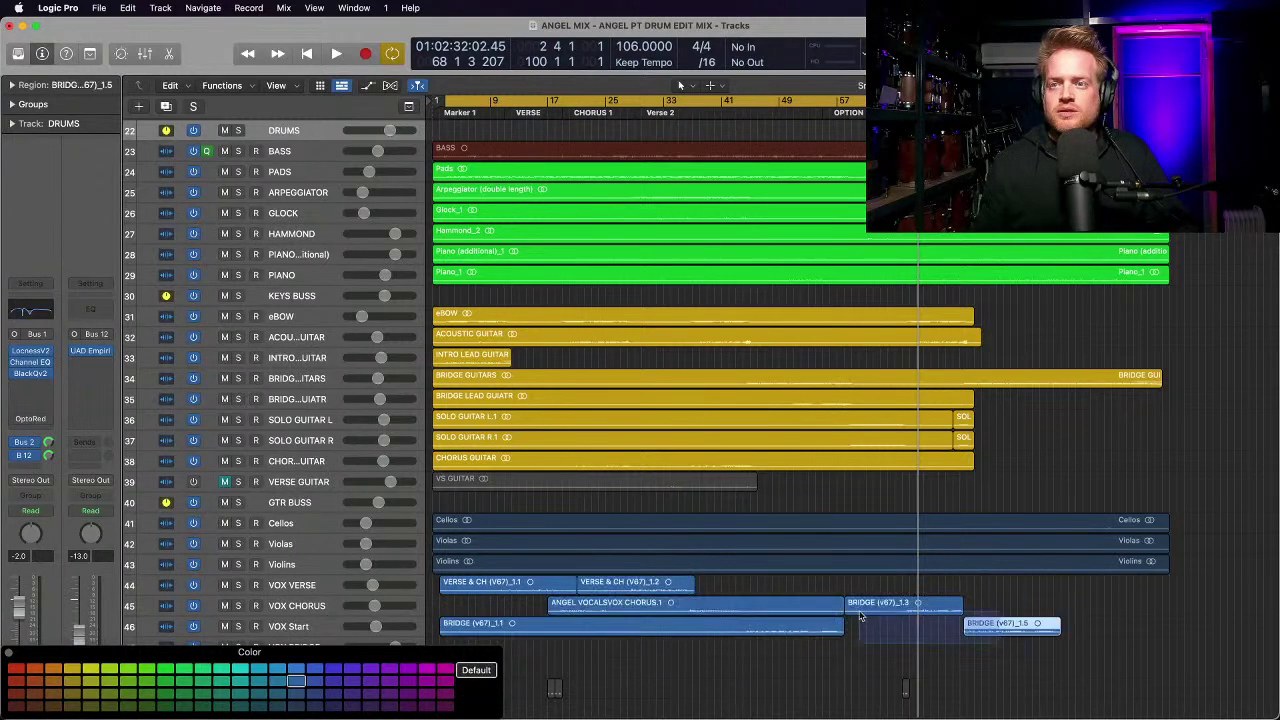
pyautogui.click(423, 670)
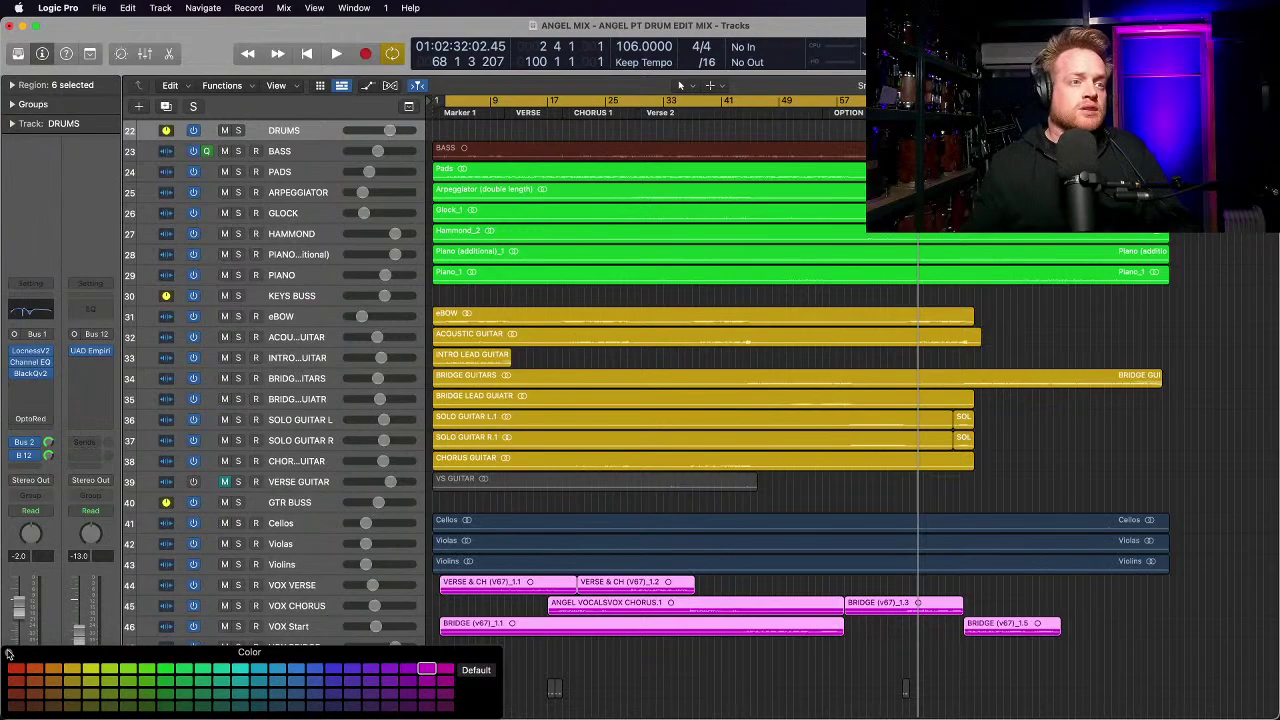
pyautogui.click(8, 653)
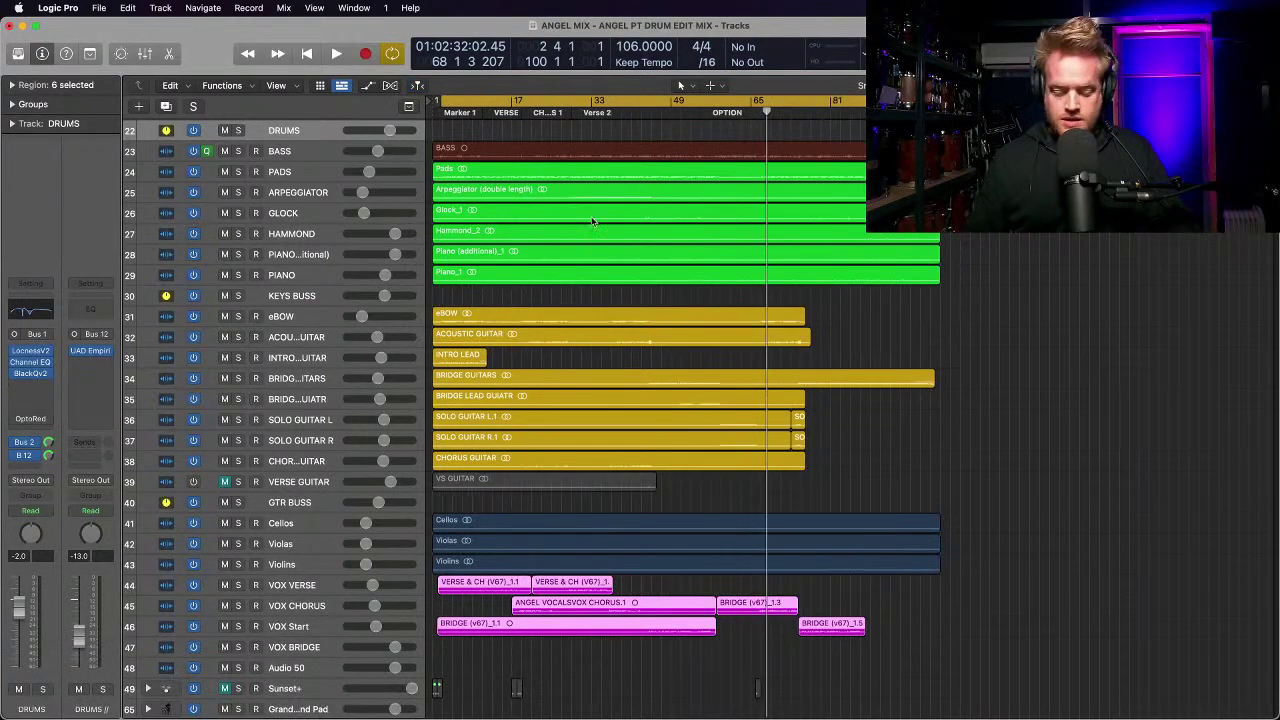
# Step: Review the color-coded arrangement from the drum tracks to the vocals at different zoom levels
pyautogui.press('z')
pyautogui.scroll(-6, 623, 295)
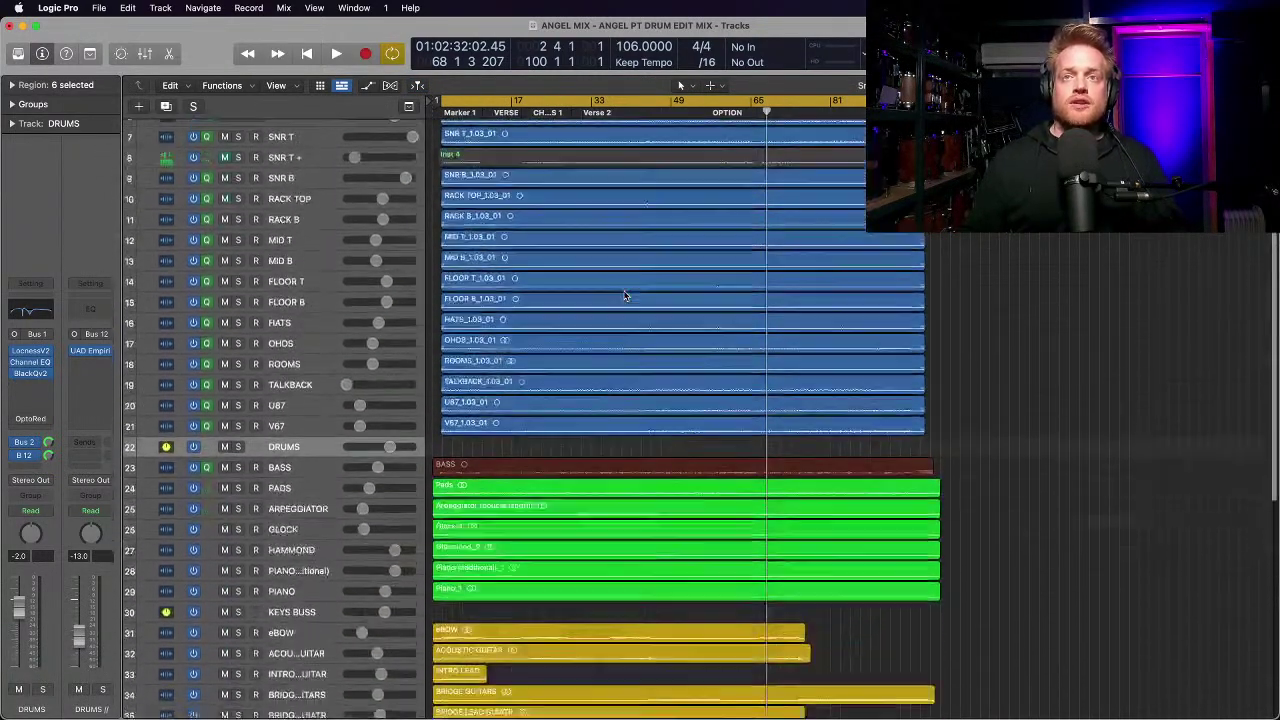
pyautogui.scroll(1, 600, 310)
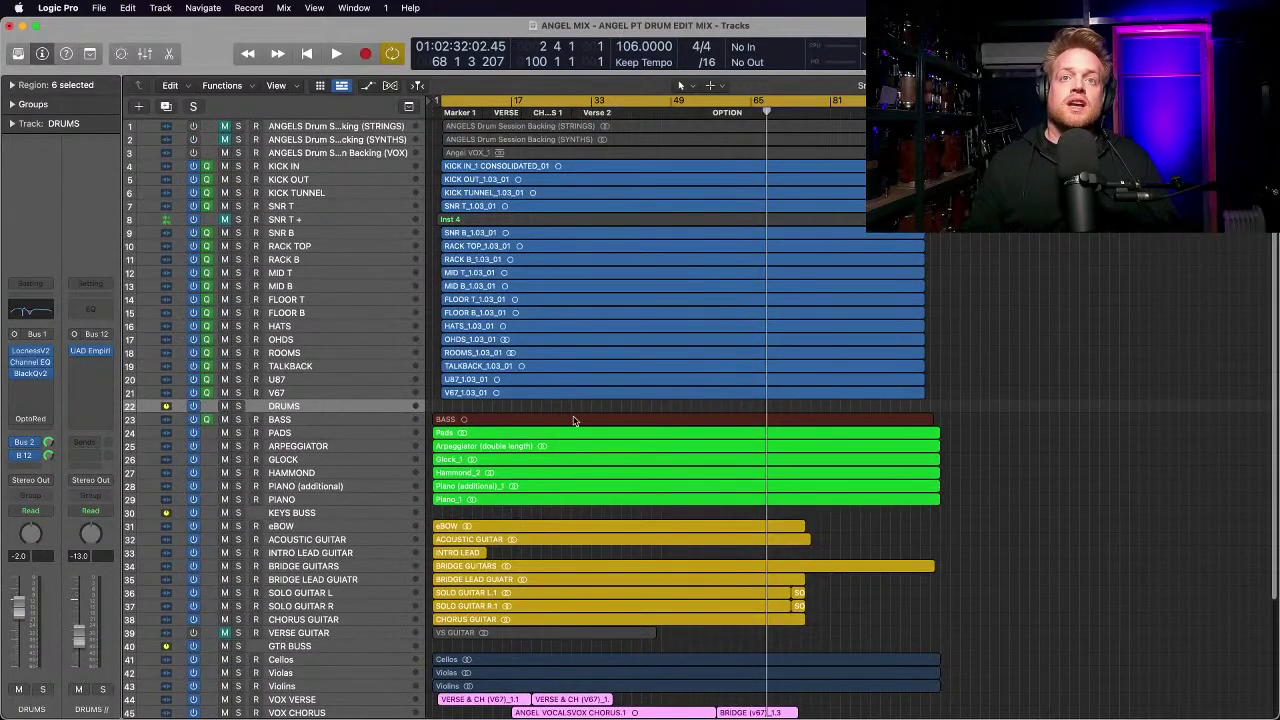
pyautogui.scroll(-1, 574, 421)
pyautogui.scroll(-2, 574, 421)
pyautogui.scroll(3, 572, 420)
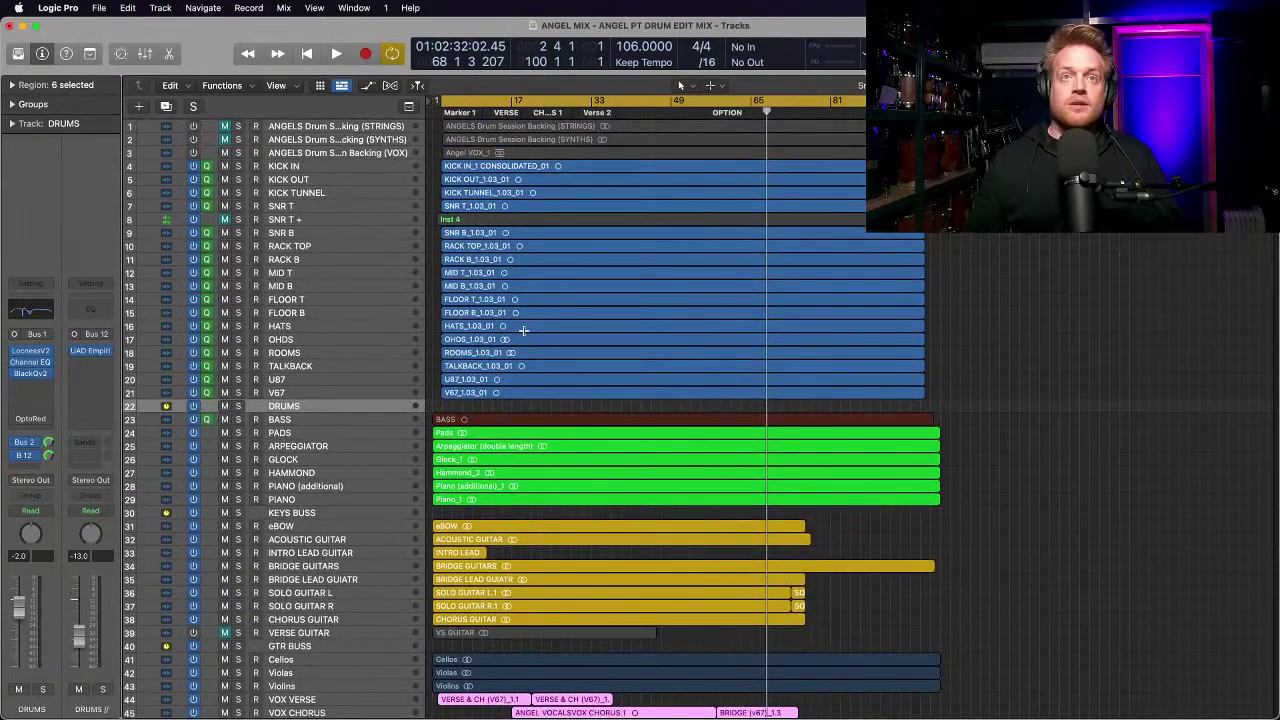
pyautogui.press('super+Right')
pyautogui.press('super+Down')
pyautogui.press('super+Down')
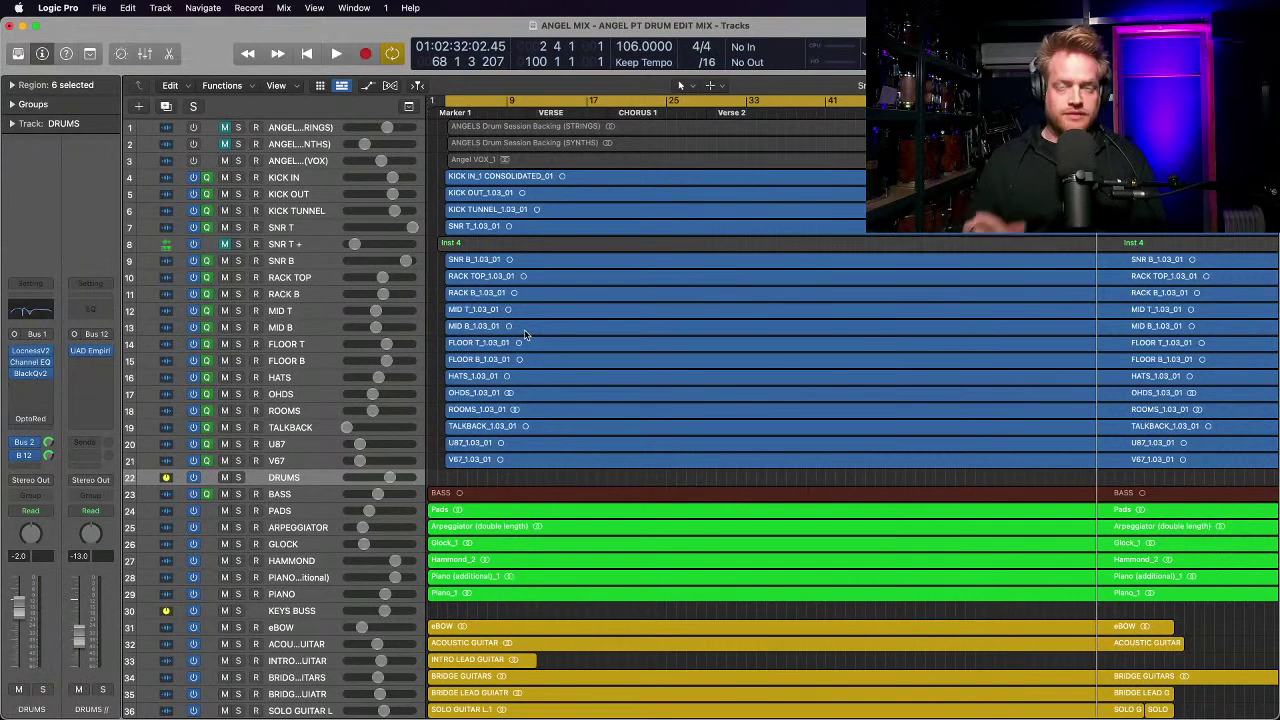
# Step: Select the KICK IN track and the V67 track in turn to point out the range of drum tracks
pyautogui.click(308, 181)
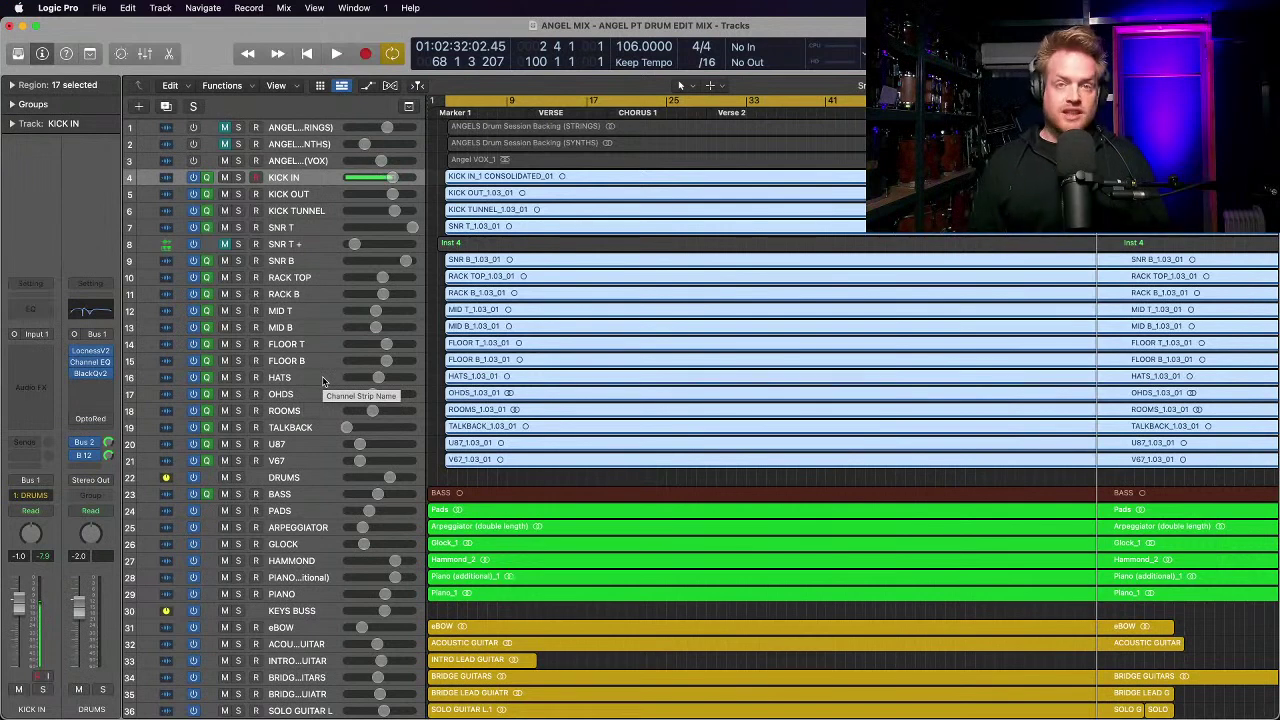
pyautogui.click(316, 466)
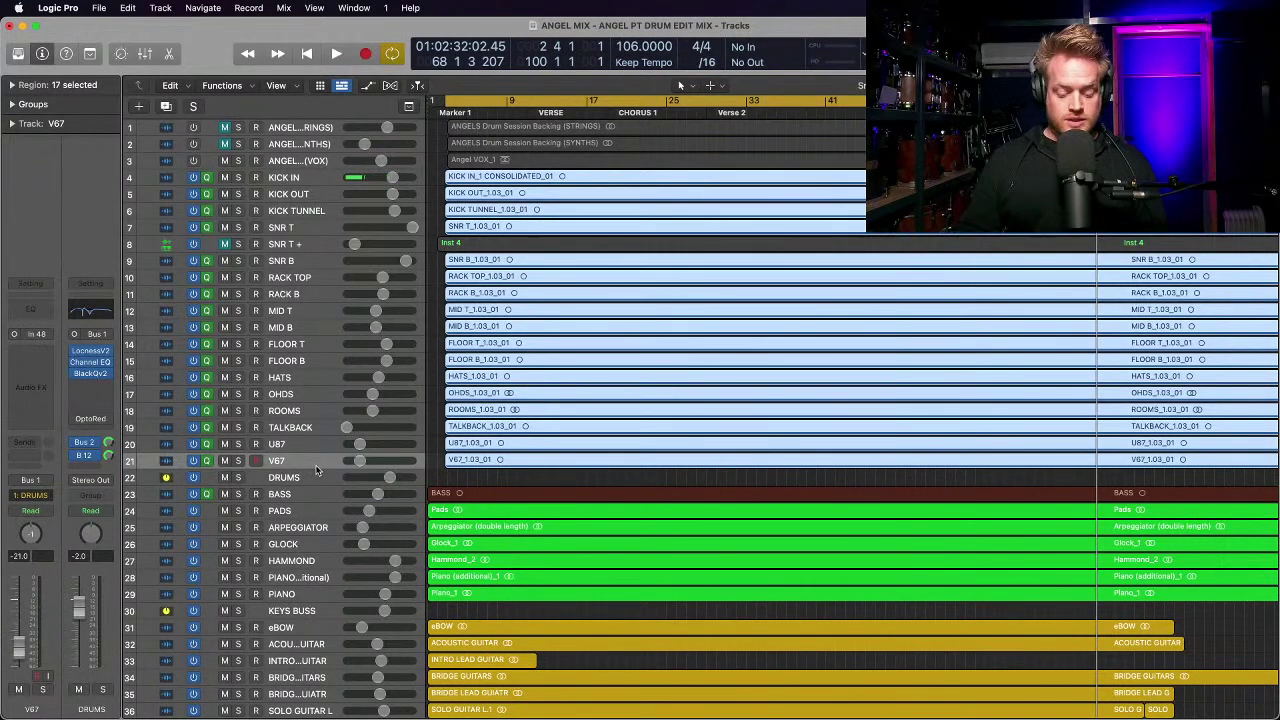
pyautogui.press('super+Left')
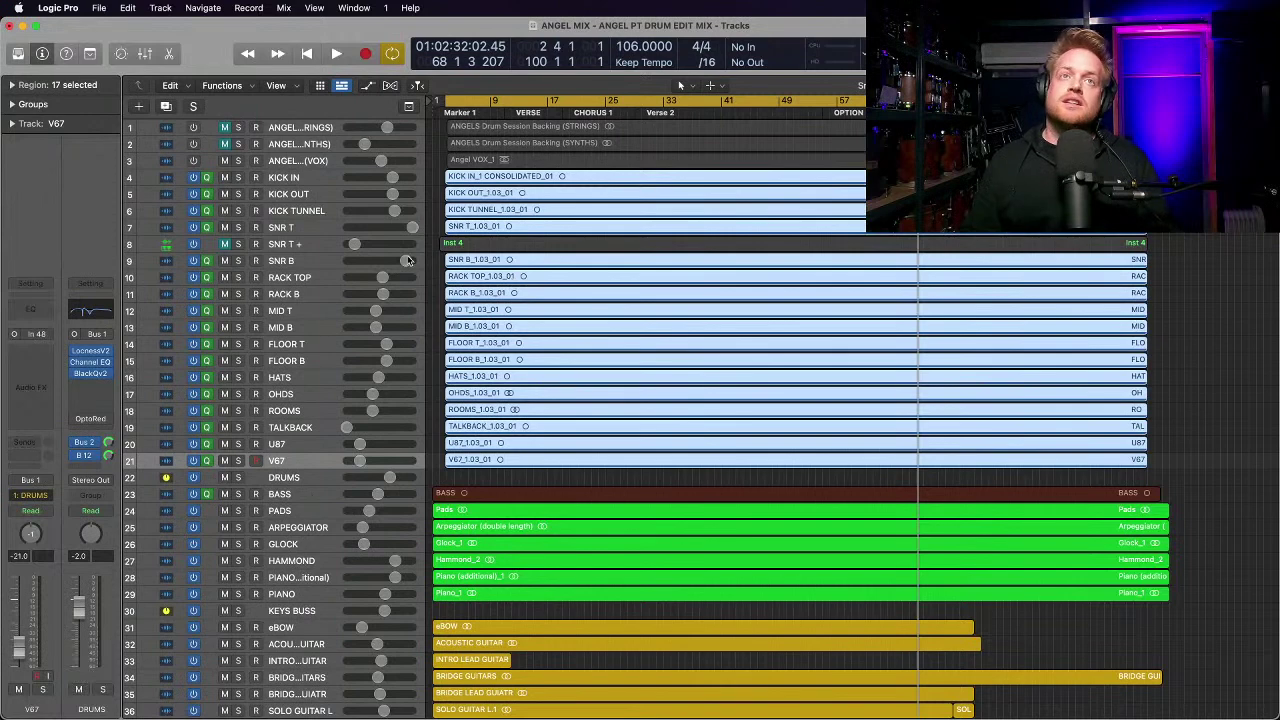
pyautogui.scroll(-3, 400, 410)
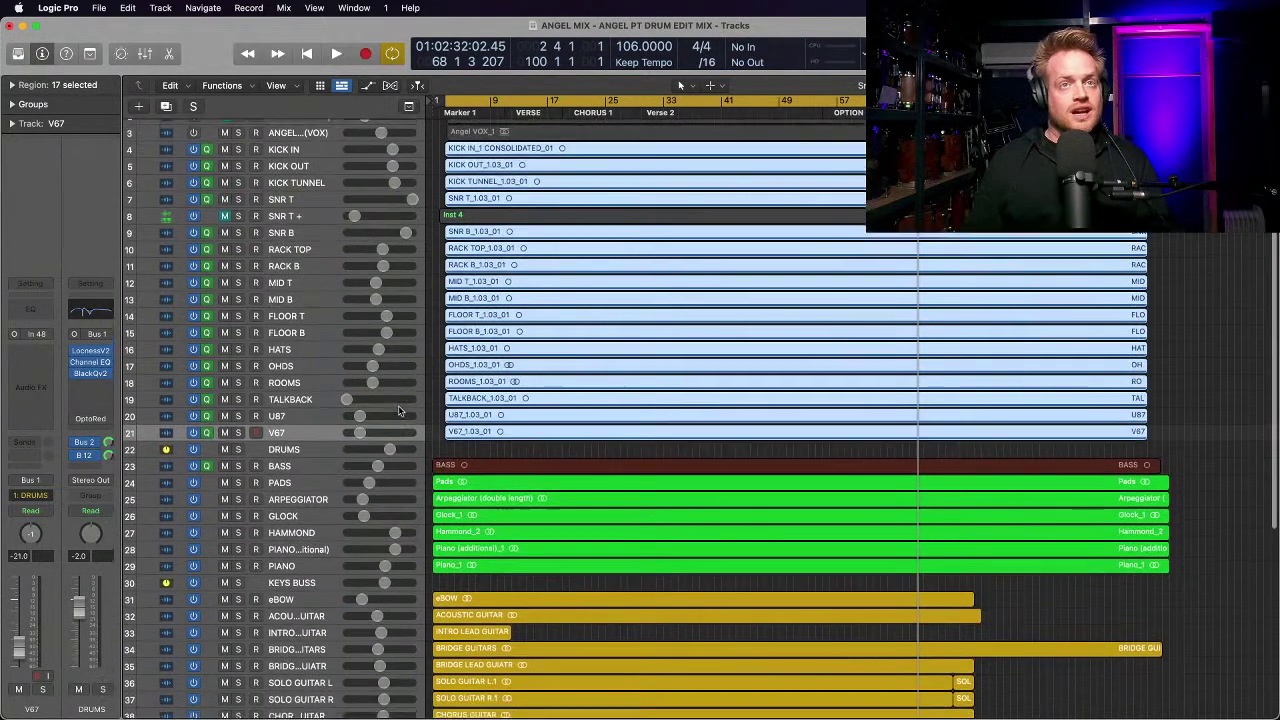
# Step: Open the mixer, look through the channel strips from the drums to the keys, strings and vocals, and close it
pyautogui.click(145, 55)
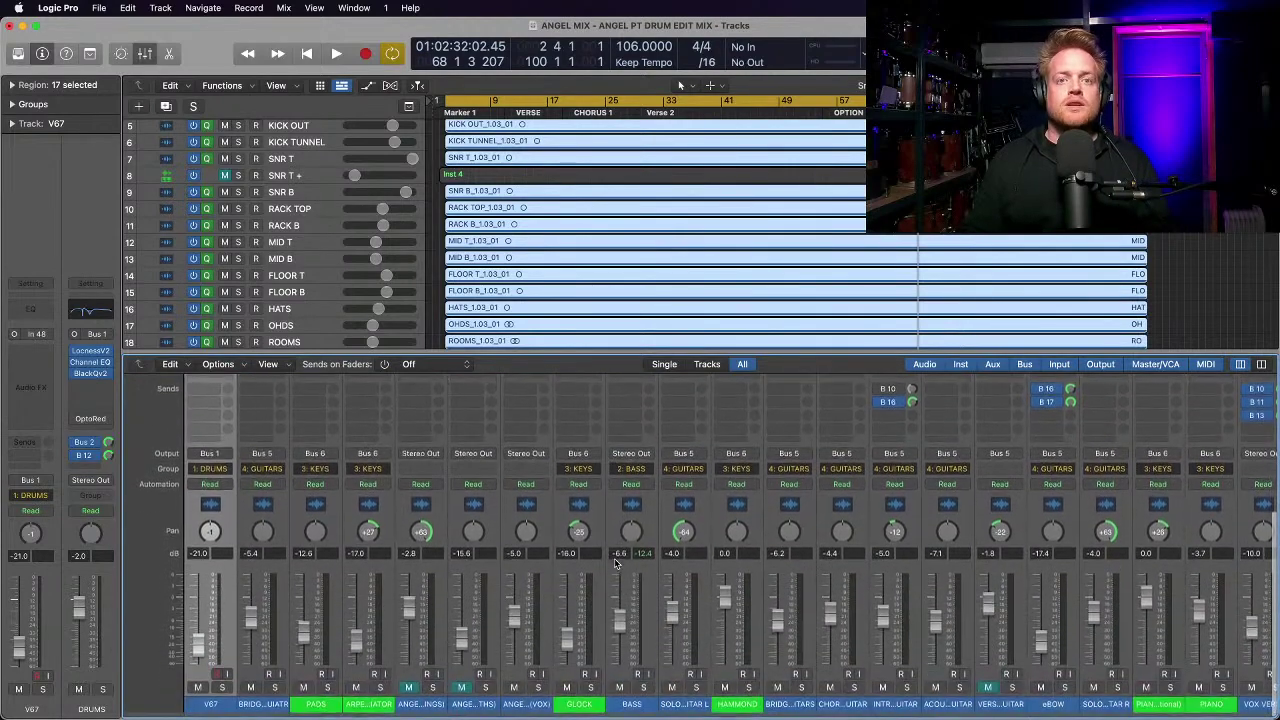
pyautogui.hscroll(-10, 659, 612)
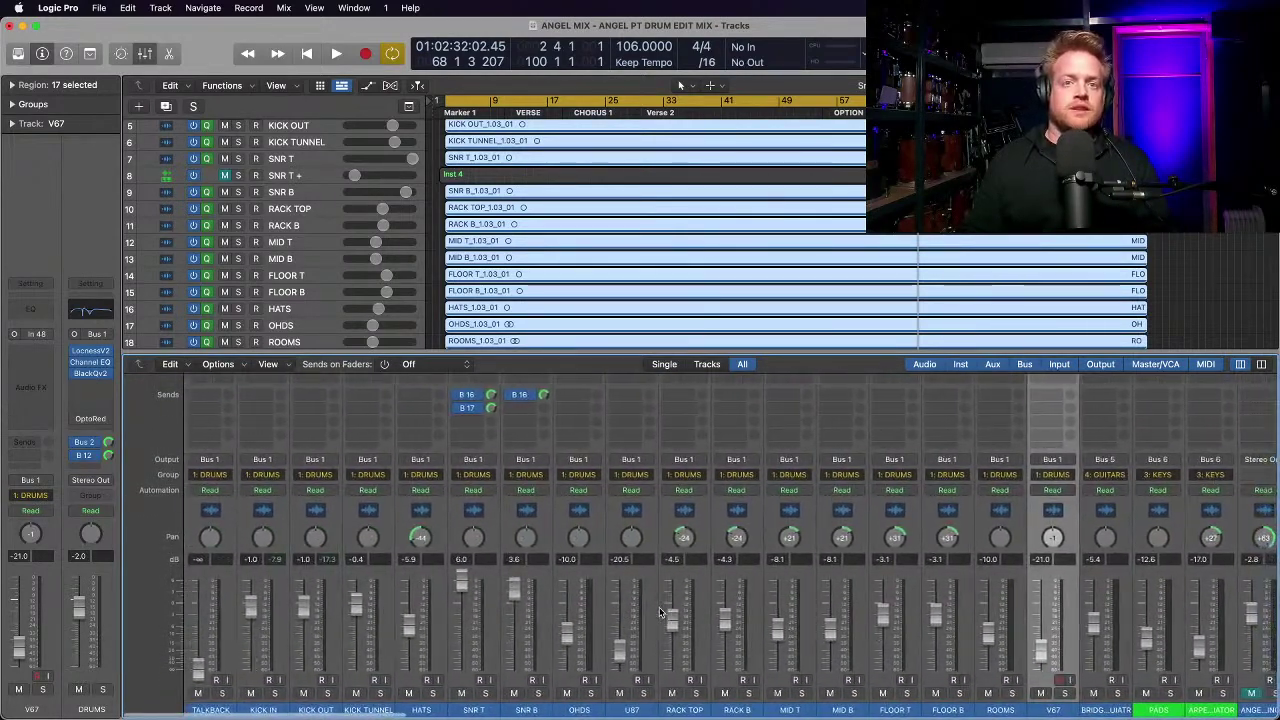
pyautogui.hscroll(15, 659, 612)
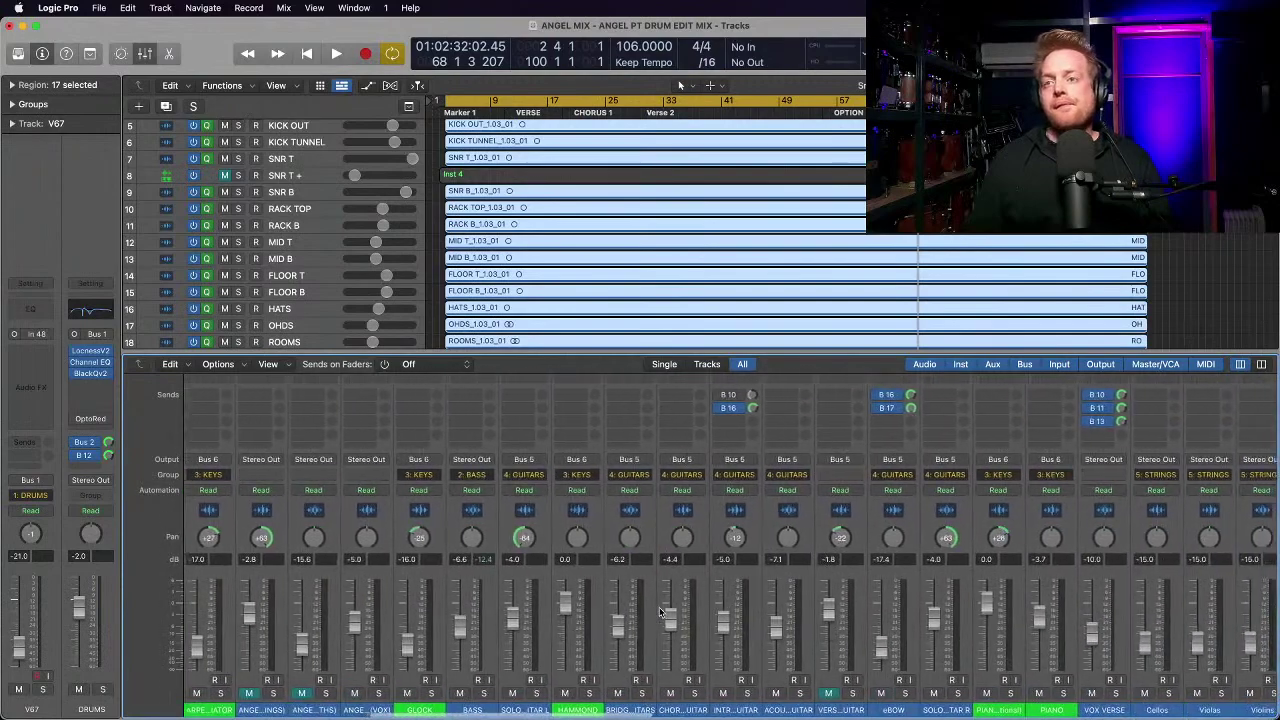
pyautogui.hscroll(7, 659, 607)
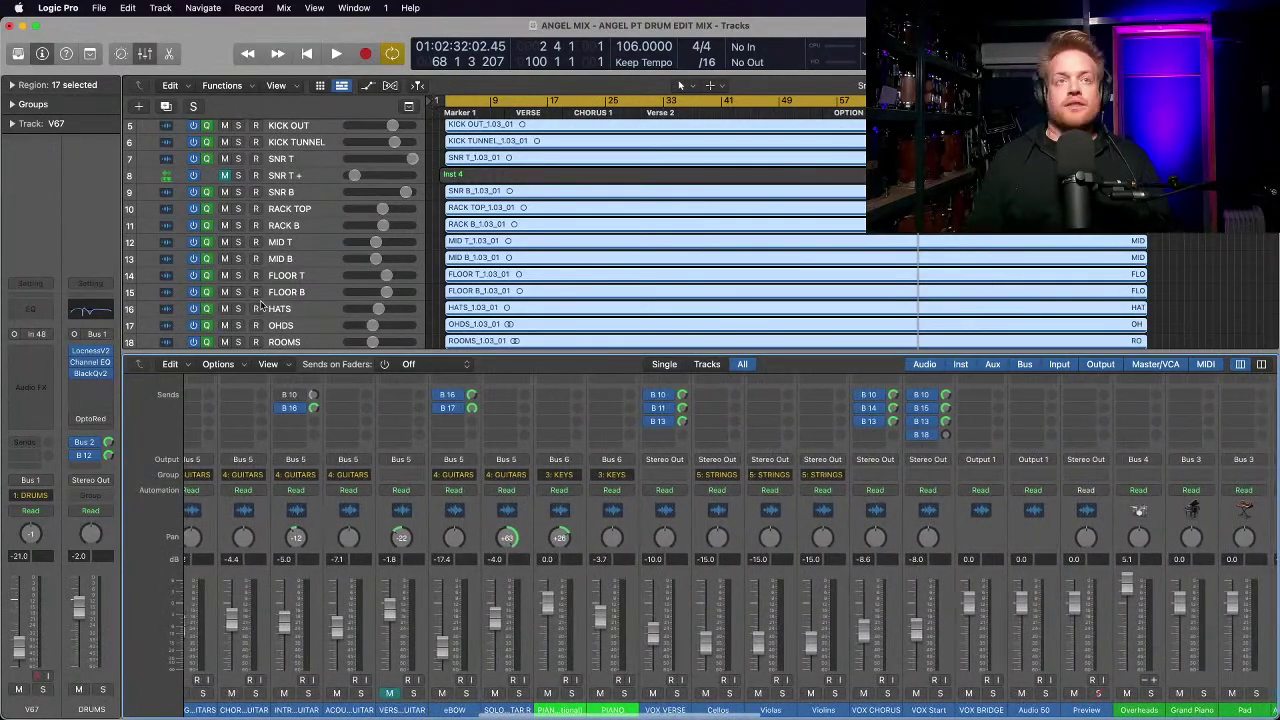
pyautogui.click(144, 56)
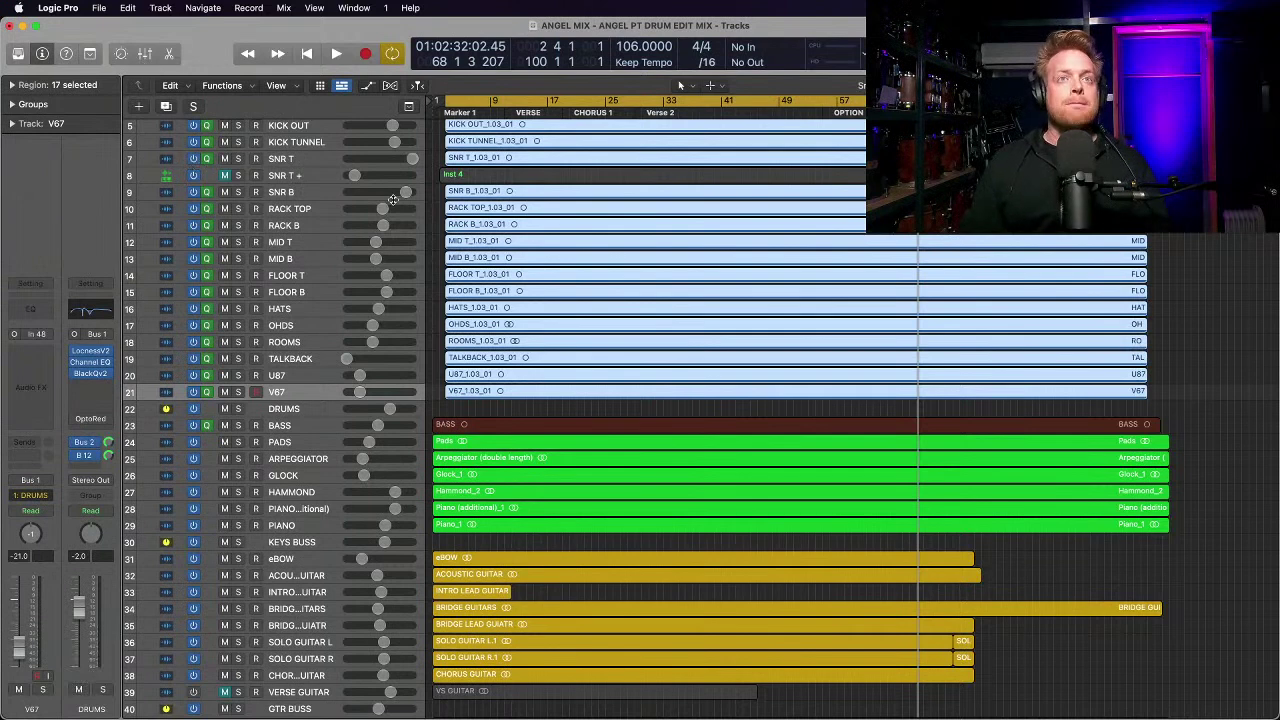
# Step: Select the DRUMS bus track and open the UAD SSL G bus compressor on the master bus
pyautogui.click(305, 410)
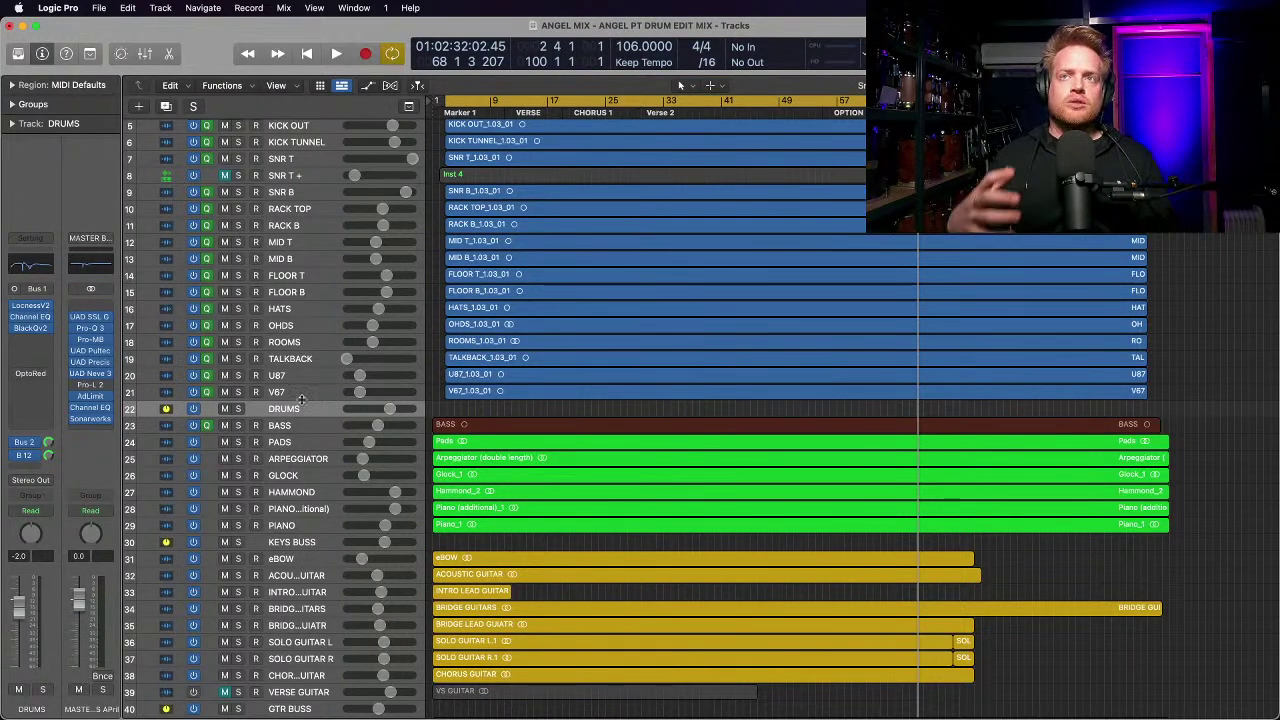
pyautogui.click(91, 318)
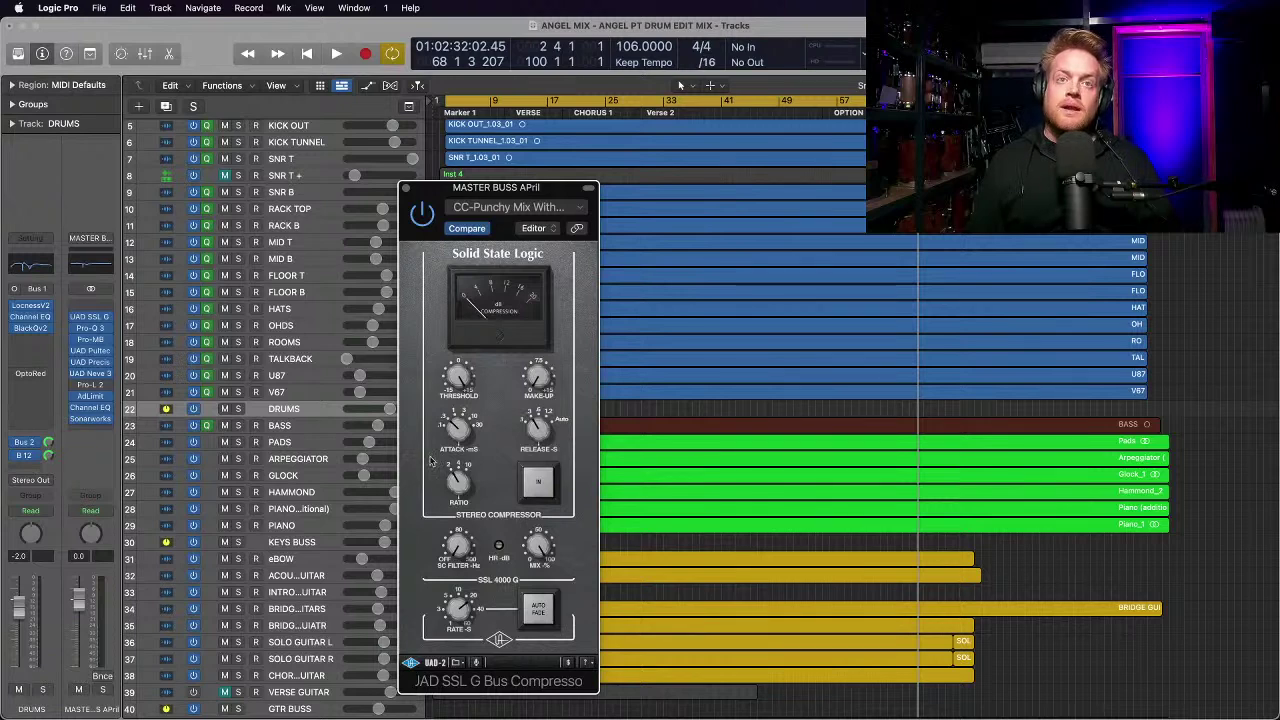
# Step: Close the SSL compressor and inspect the Pro-Q 3 equalizer and Pro-MB multiband settings on the master bus, closing each plug-in
pyautogui.click(405, 189)
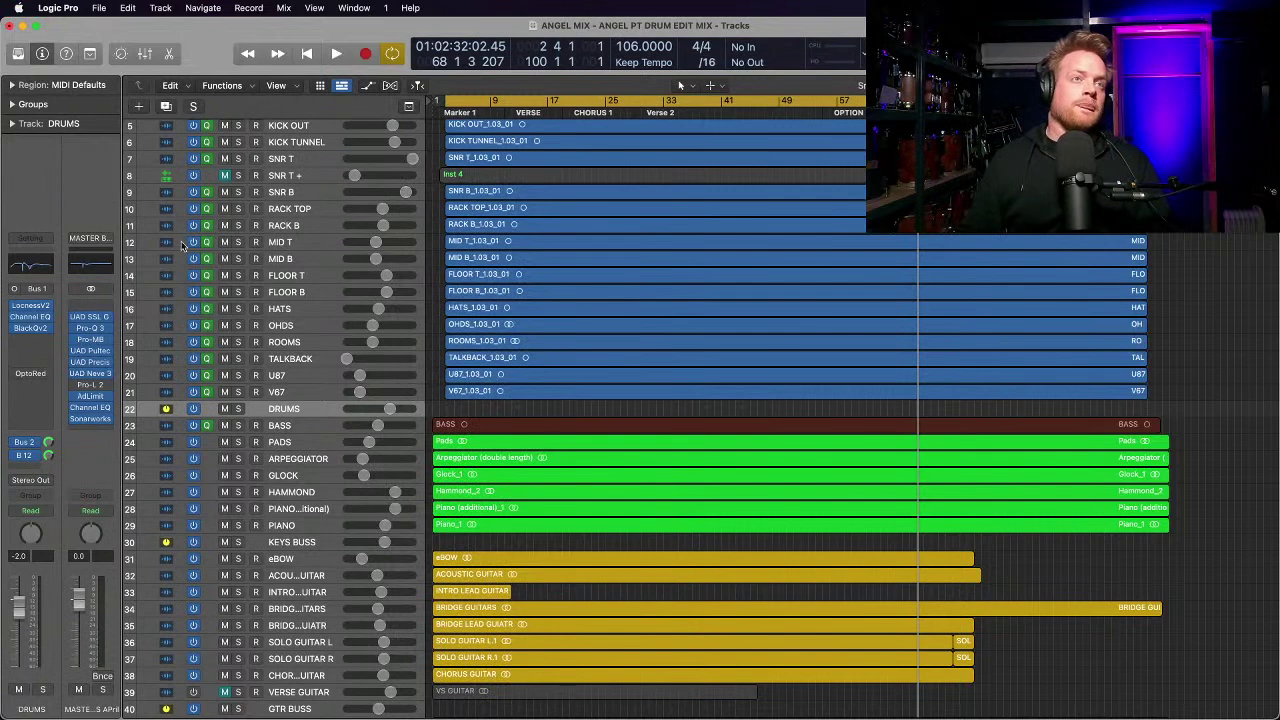
pyautogui.click(90, 327)
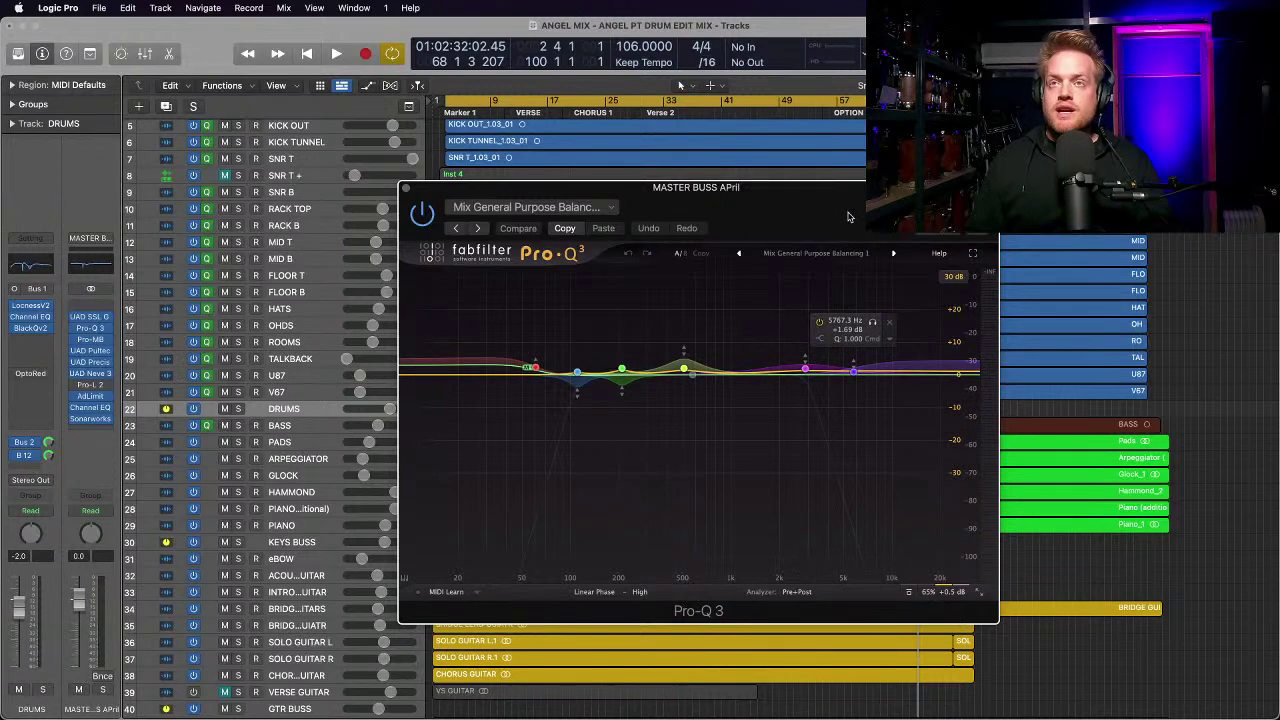
pyautogui.moveTo(806, 199); pyautogui.dragTo(888, 194)
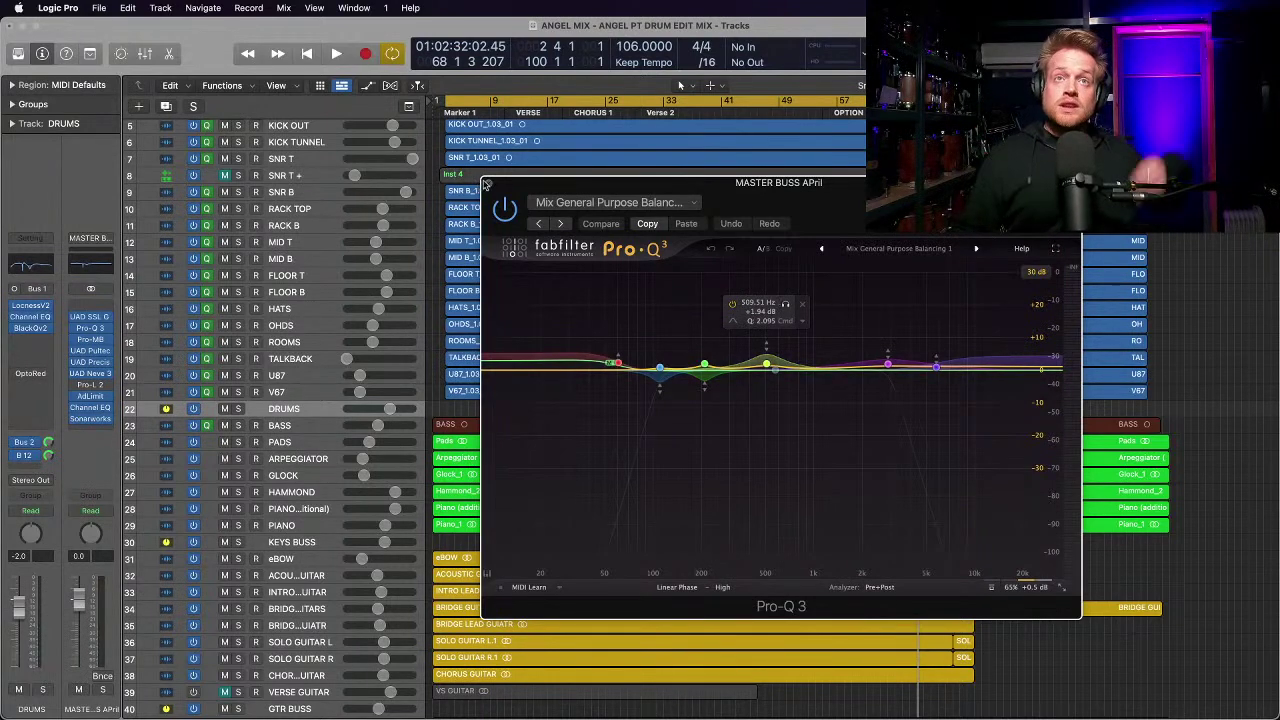
pyautogui.press('super+w')
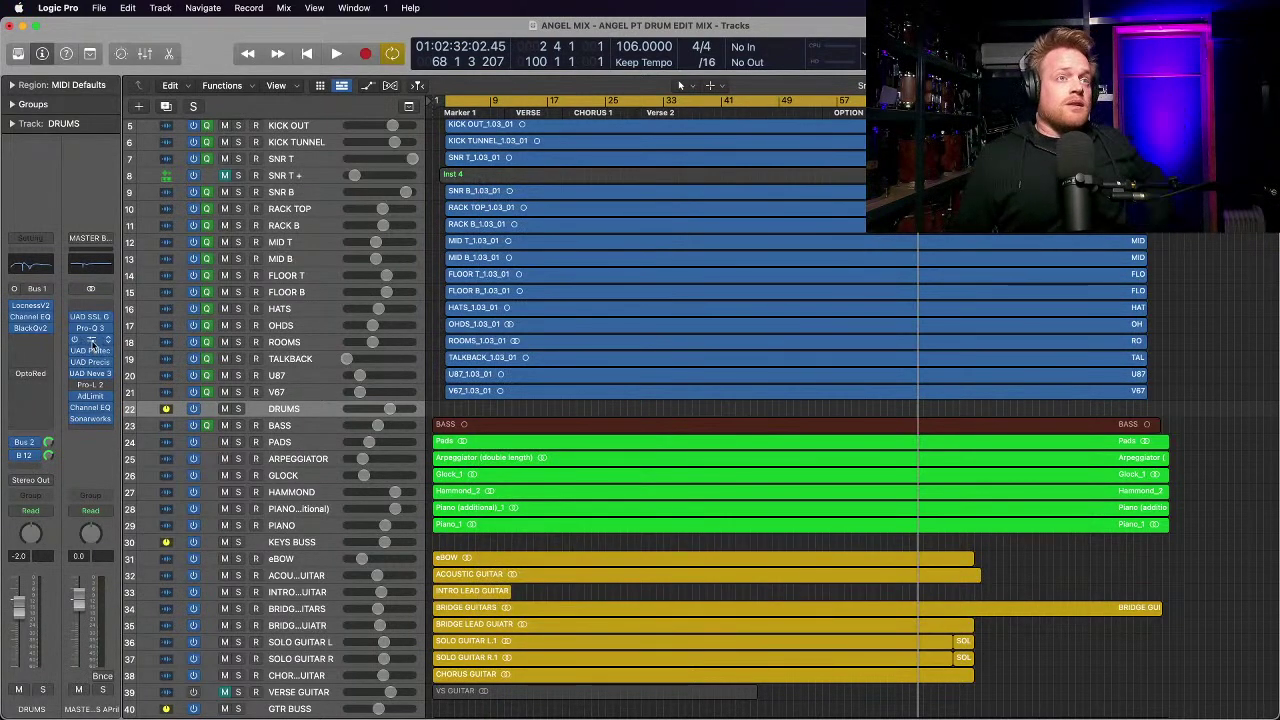
pyautogui.click(91, 340)
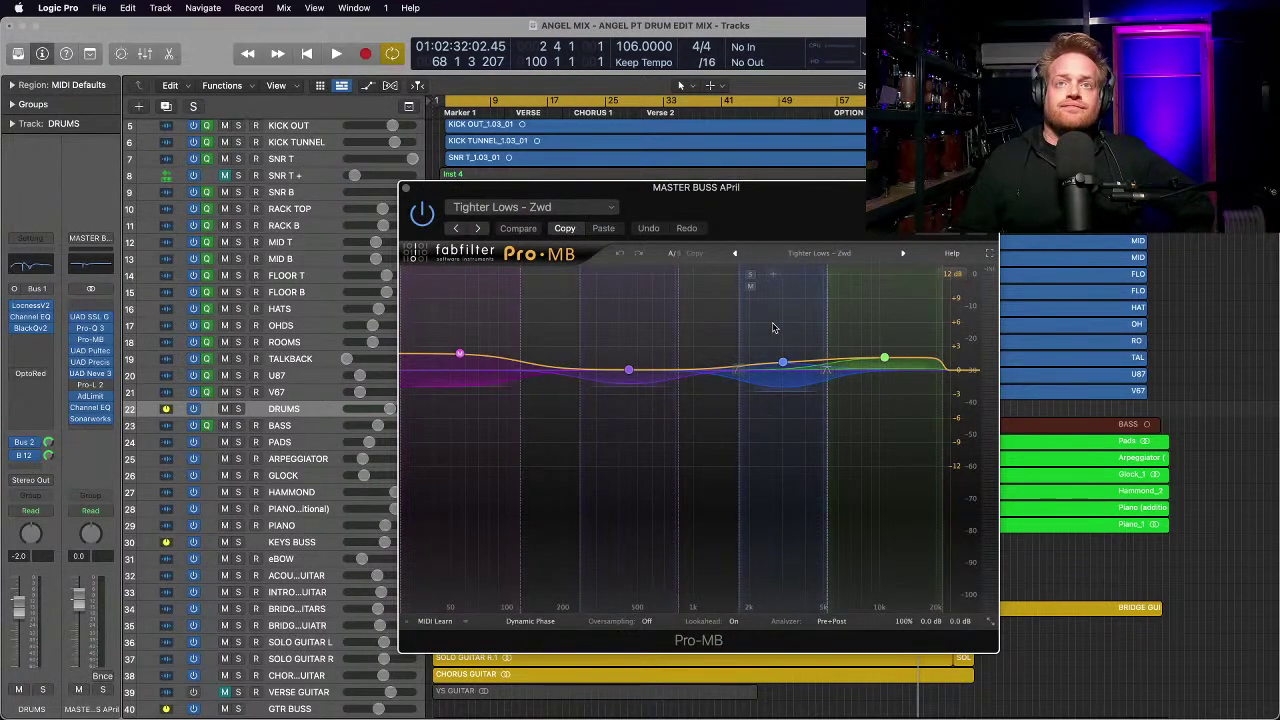
pyautogui.click(407, 189)
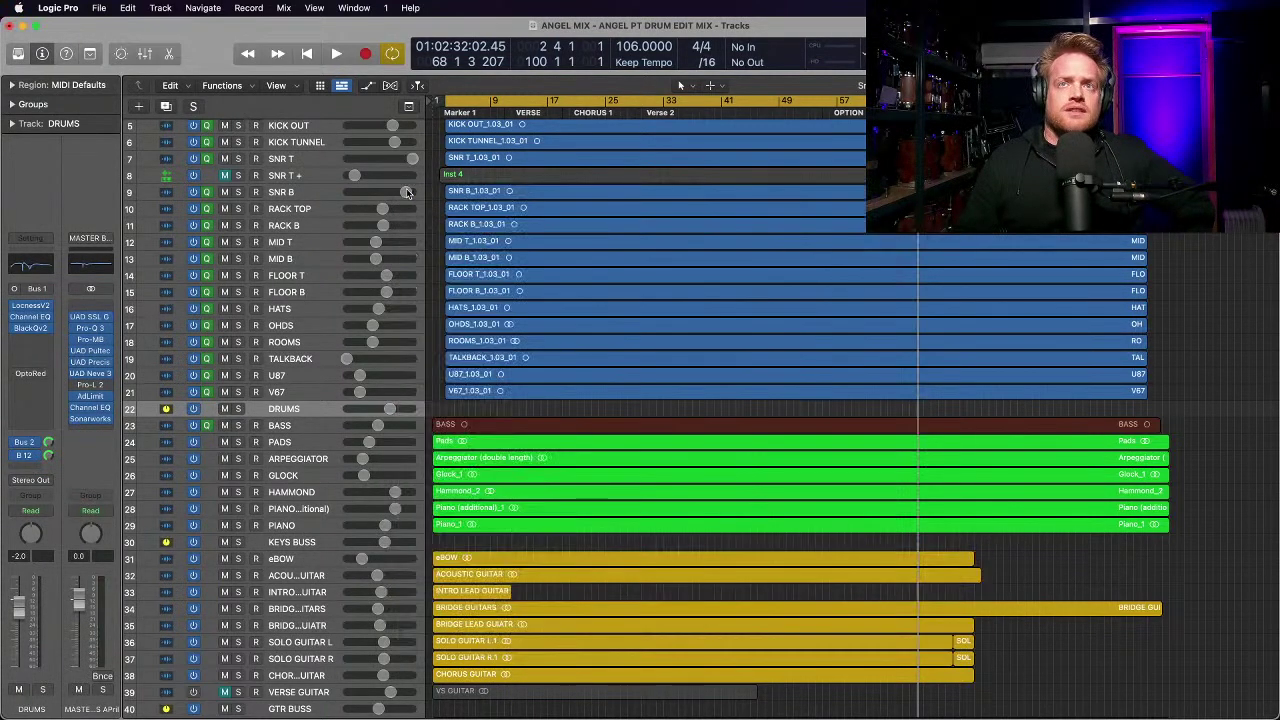
# Step: Inspect the master bus's UAD Pultec EQP-1A, UAD Precision K-Stereo and UAD Neve 33609 C settings one after another, closing each plug-in
pyautogui.click(90, 351)
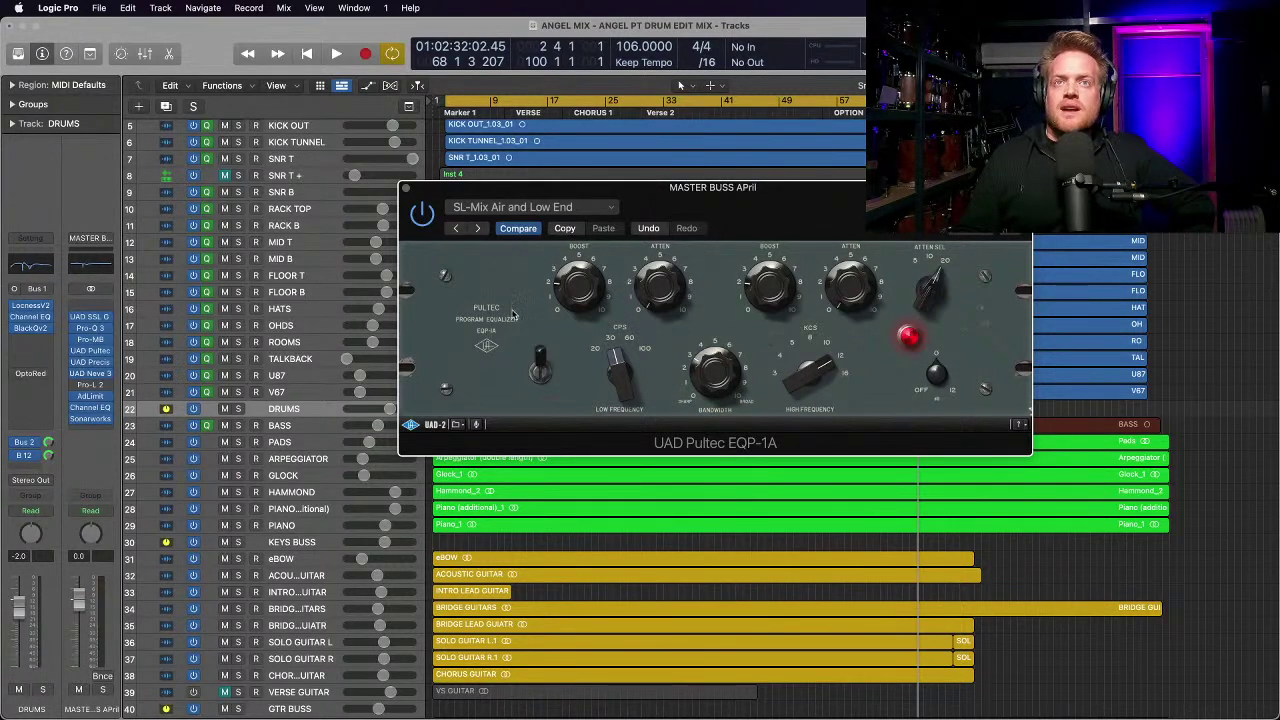
pyautogui.click(405, 189)
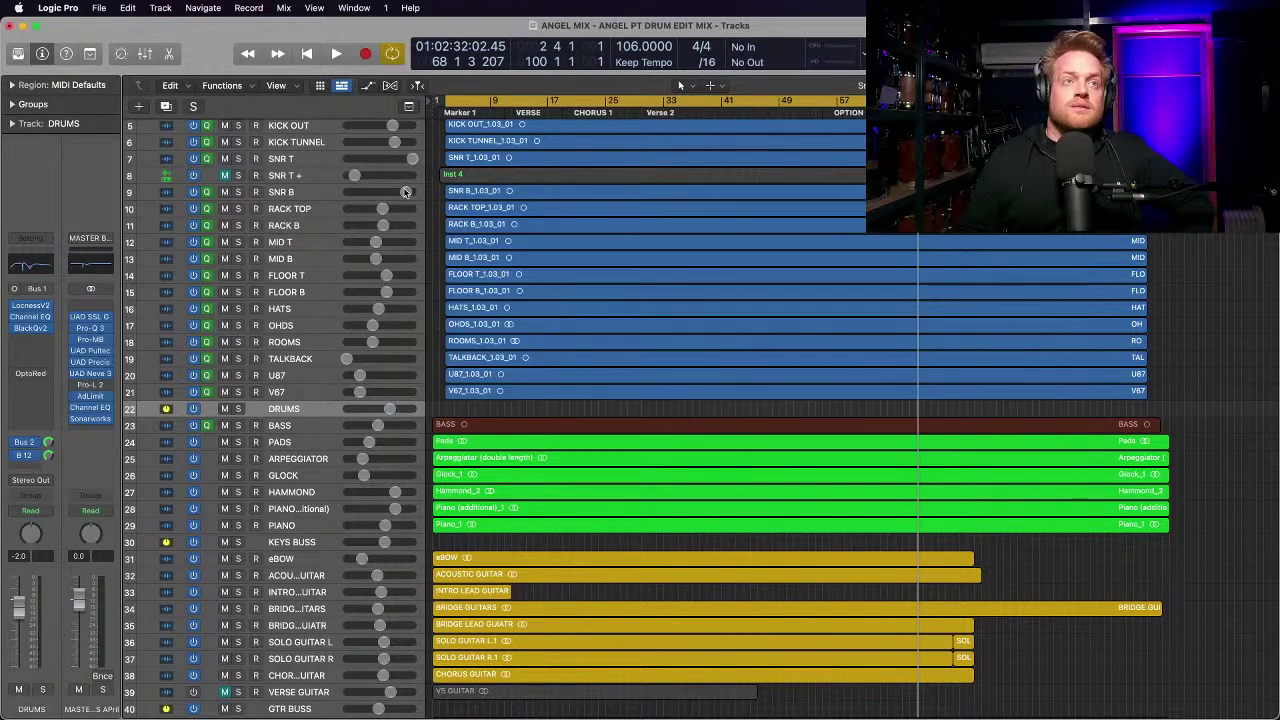
pyautogui.click(90, 362)
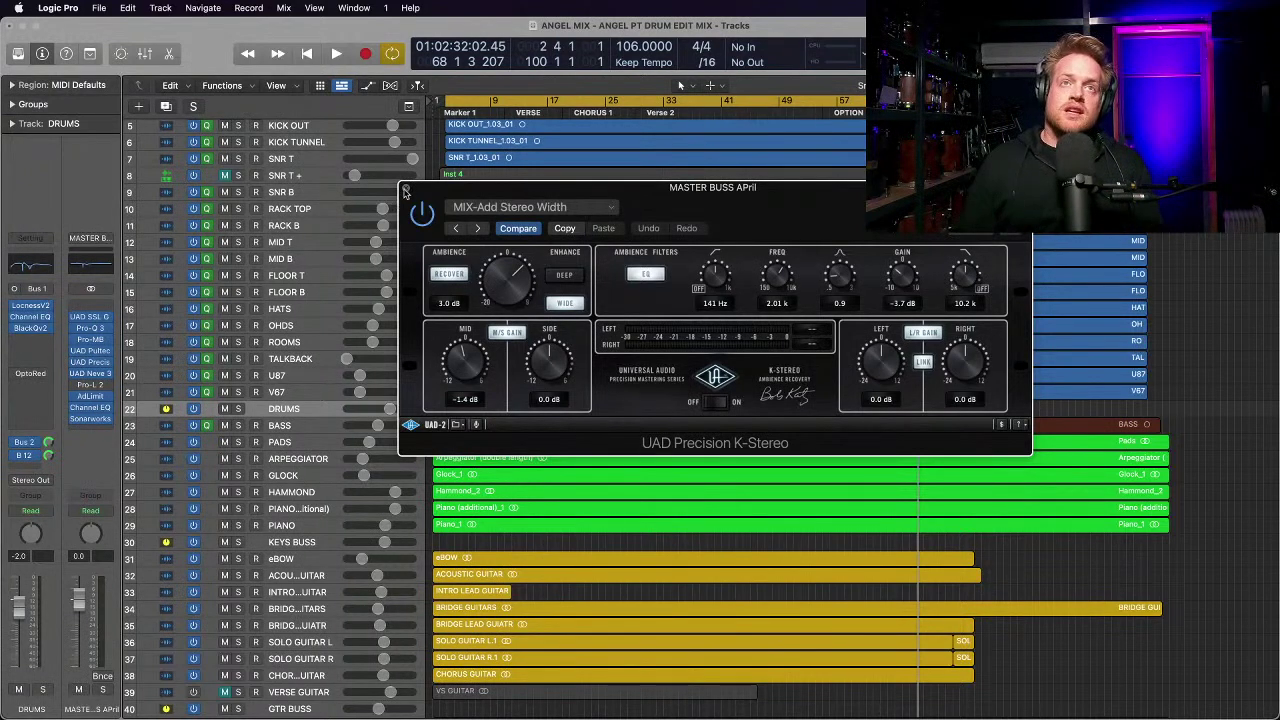
pyautogui.click(406, 190)
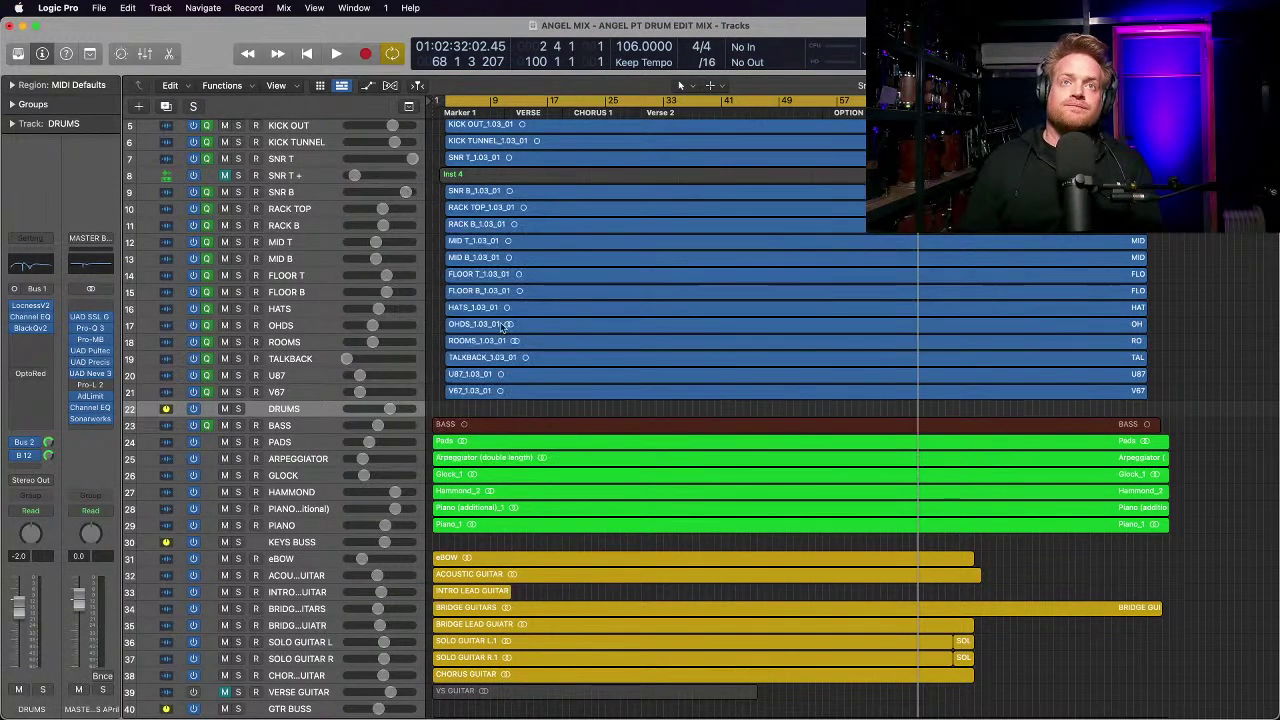
pyautogui.click(92, 375)
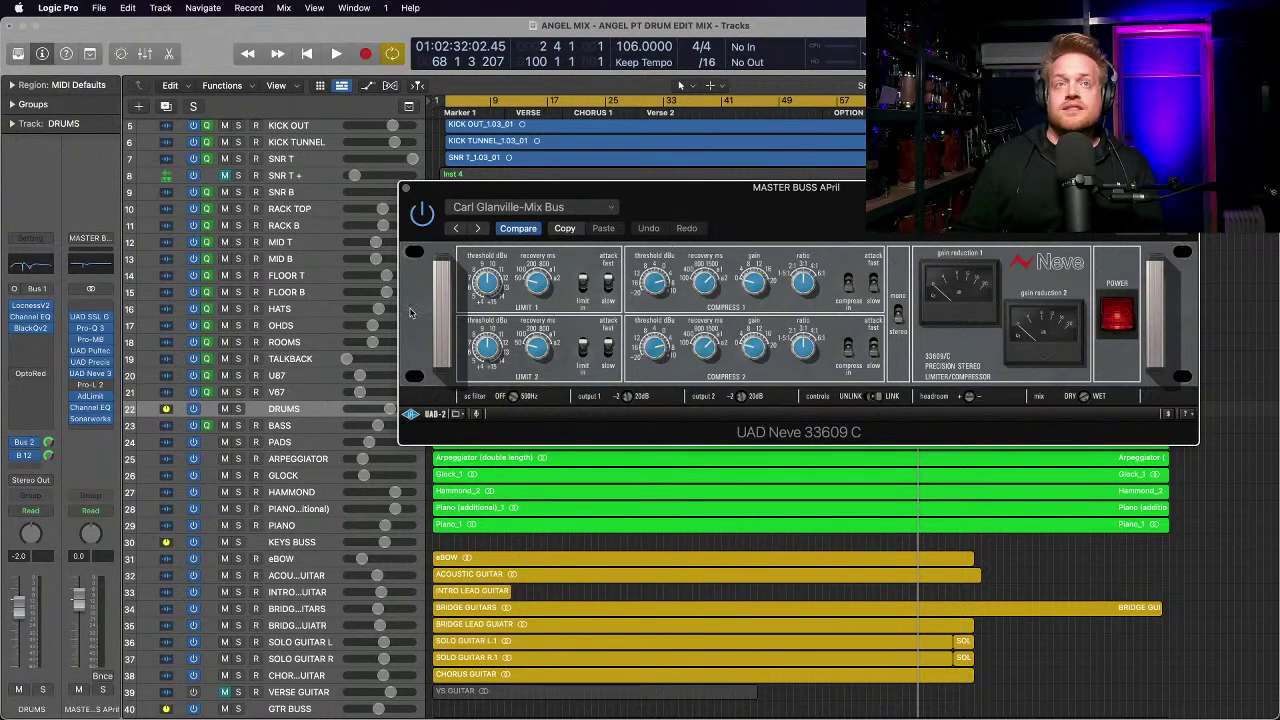
pyautogui.click(405, 190)
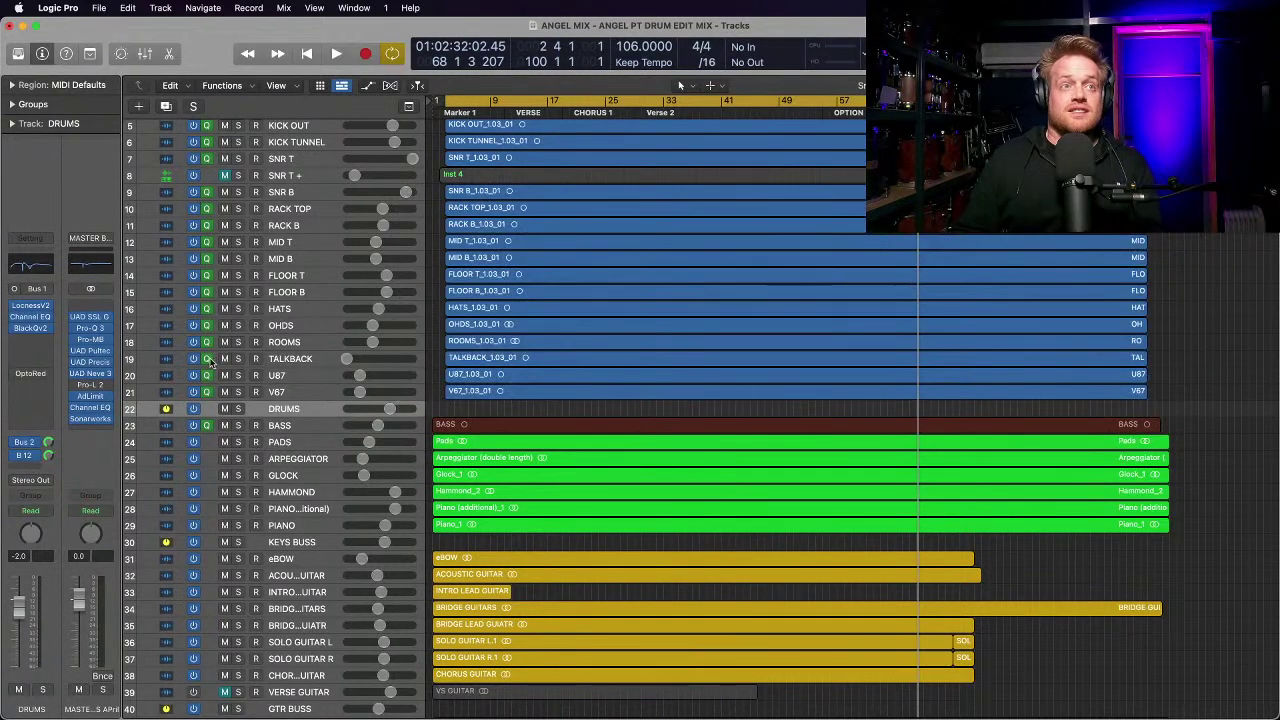
# Step: Inspect the Pro-L 2 limiter and the Adaptive Limiter on the master bus, closing each plug-in
pyautogui.click(90, 385)
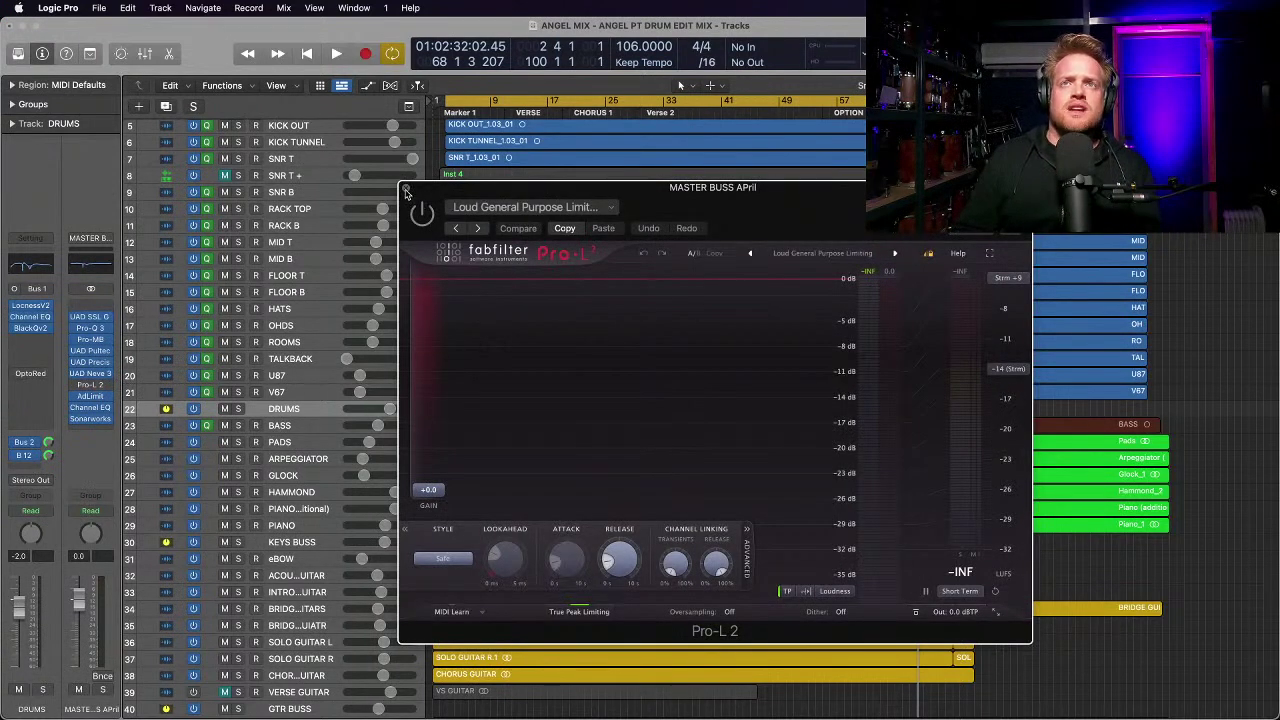
pyautogui.click(405, 190)
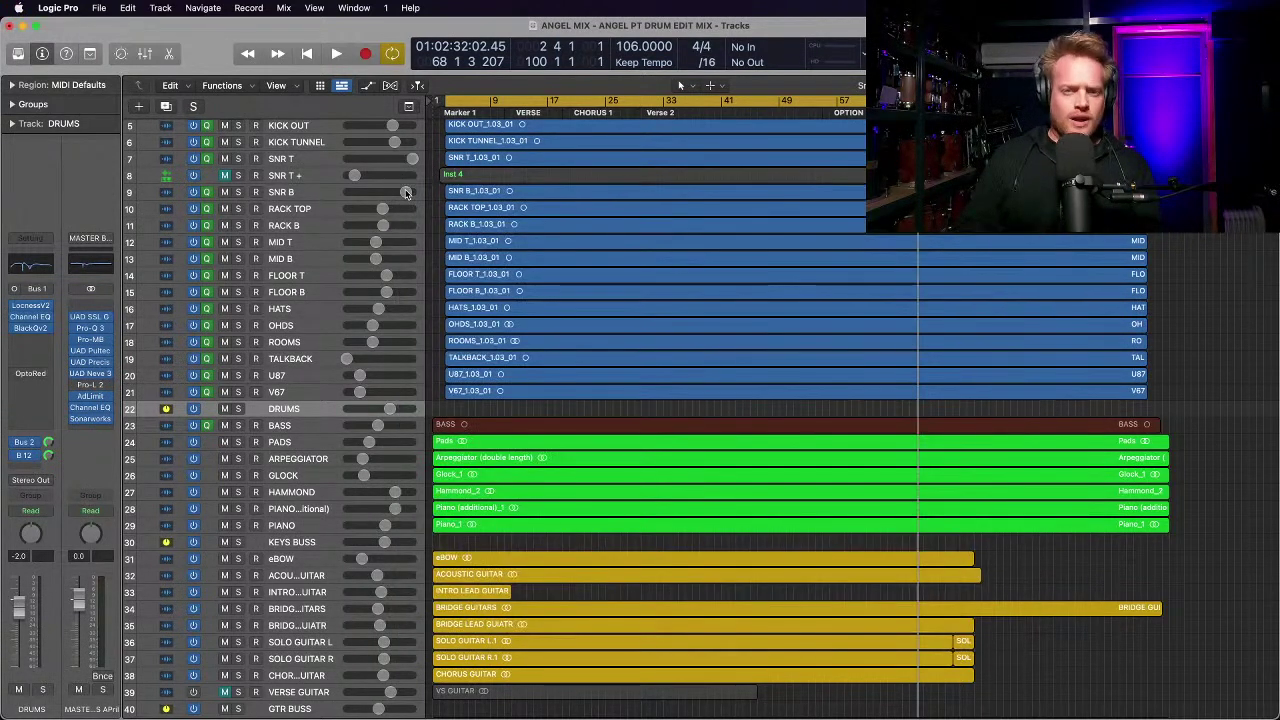
pyautogui.click(92, 398)
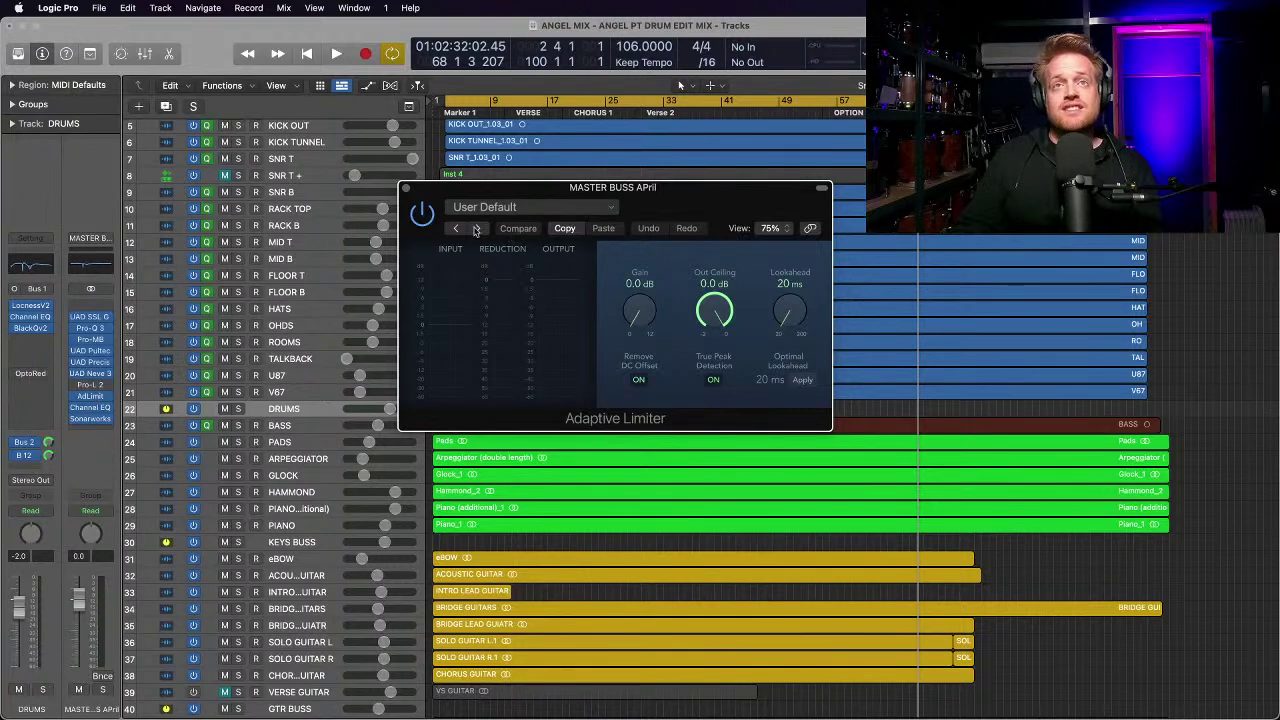
pyautogui.click(405, 188)
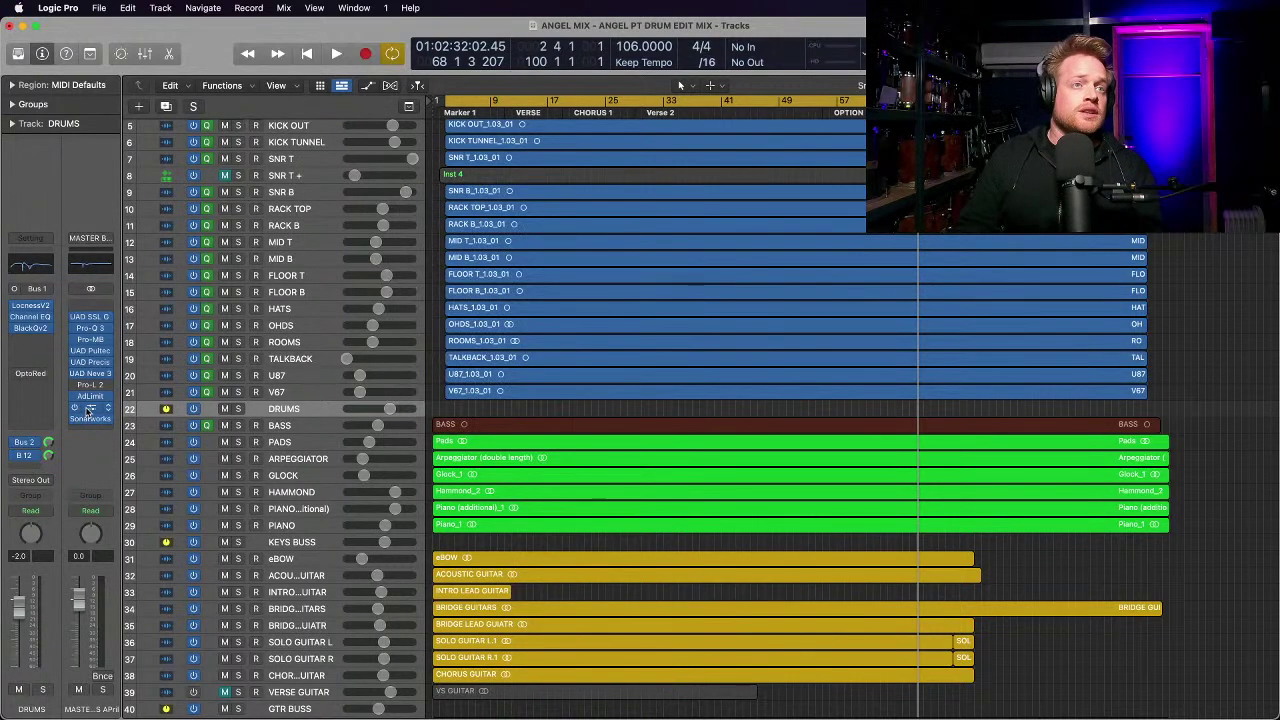
# Step: Set the gain of the 161 Hz band in the master bus Channel EQ to -5.9 dB and close the equalizer
pyautogui.click(88, 408)
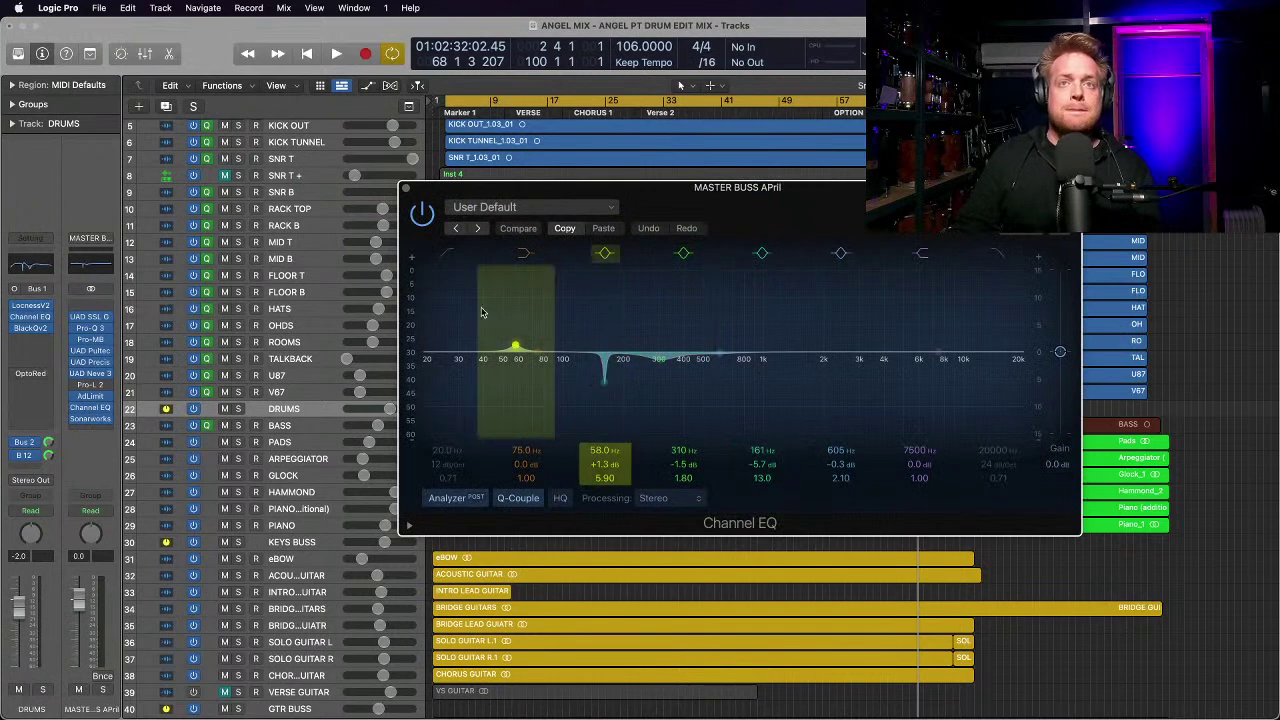
pyautogui.click(604, 389)
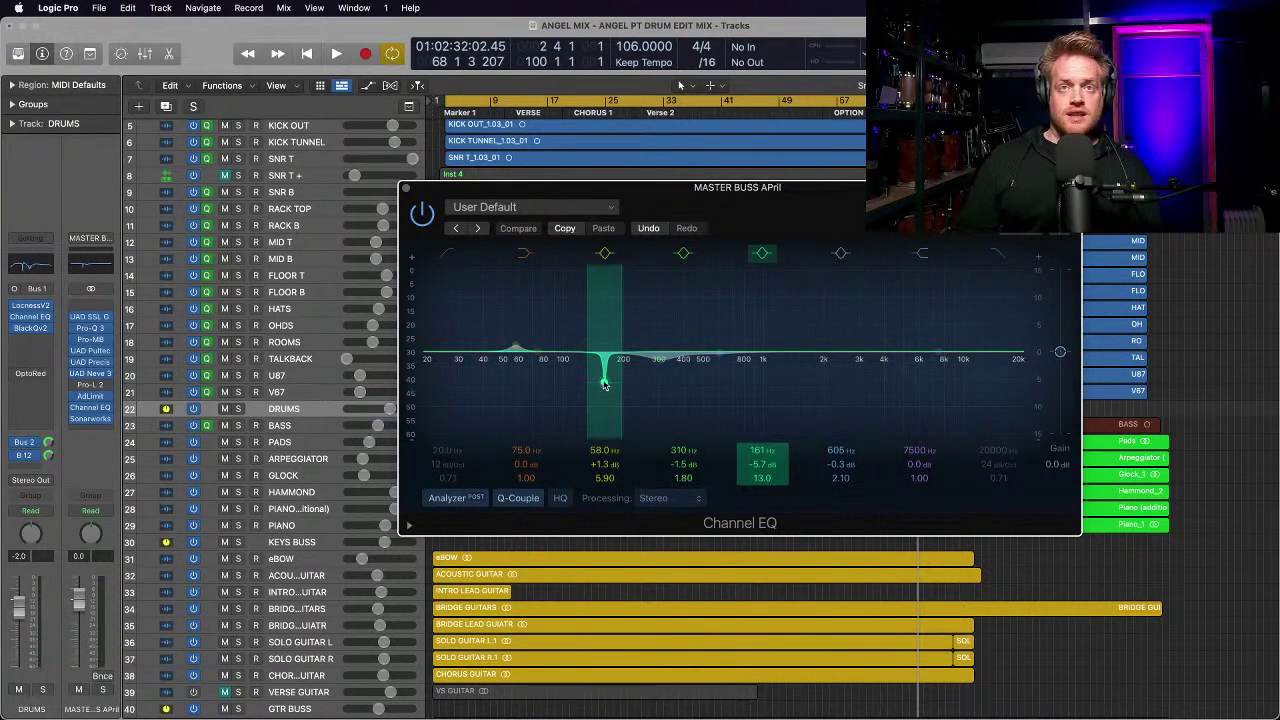
pyautogui.moveTo(604, 384); pyautogui.dragTo(604, 386)
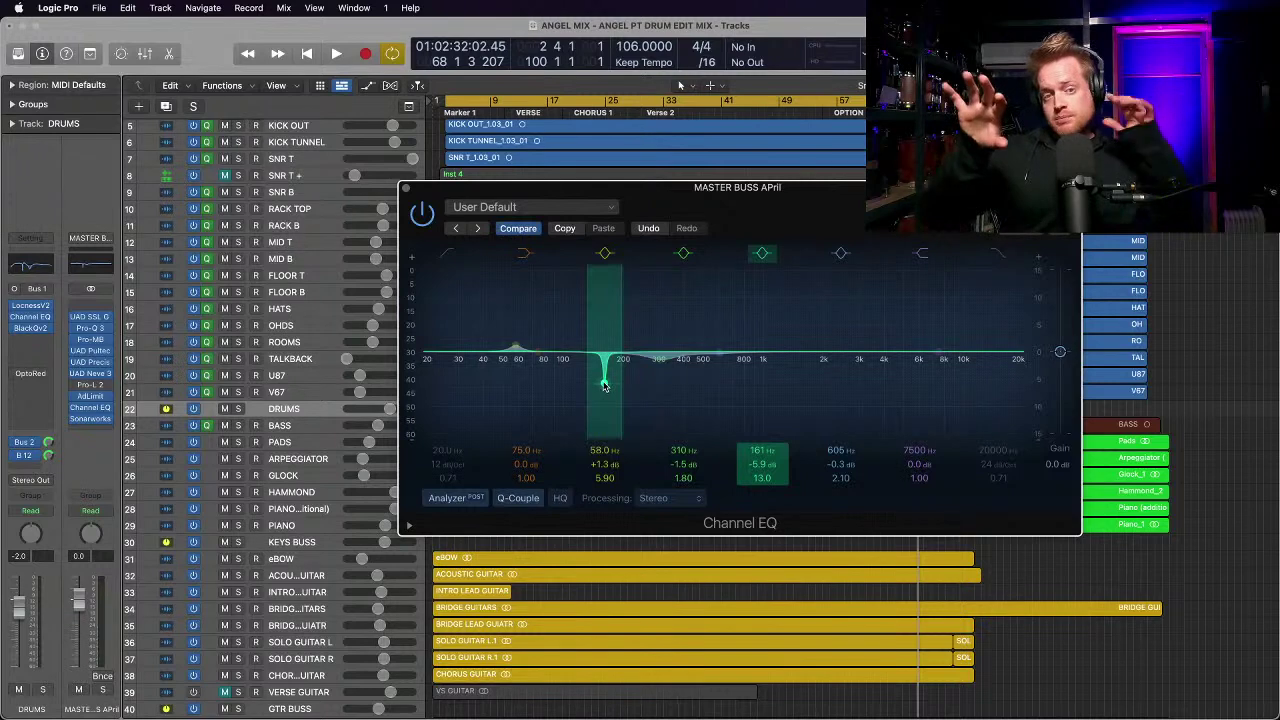
pyautogui.click(406, 191)
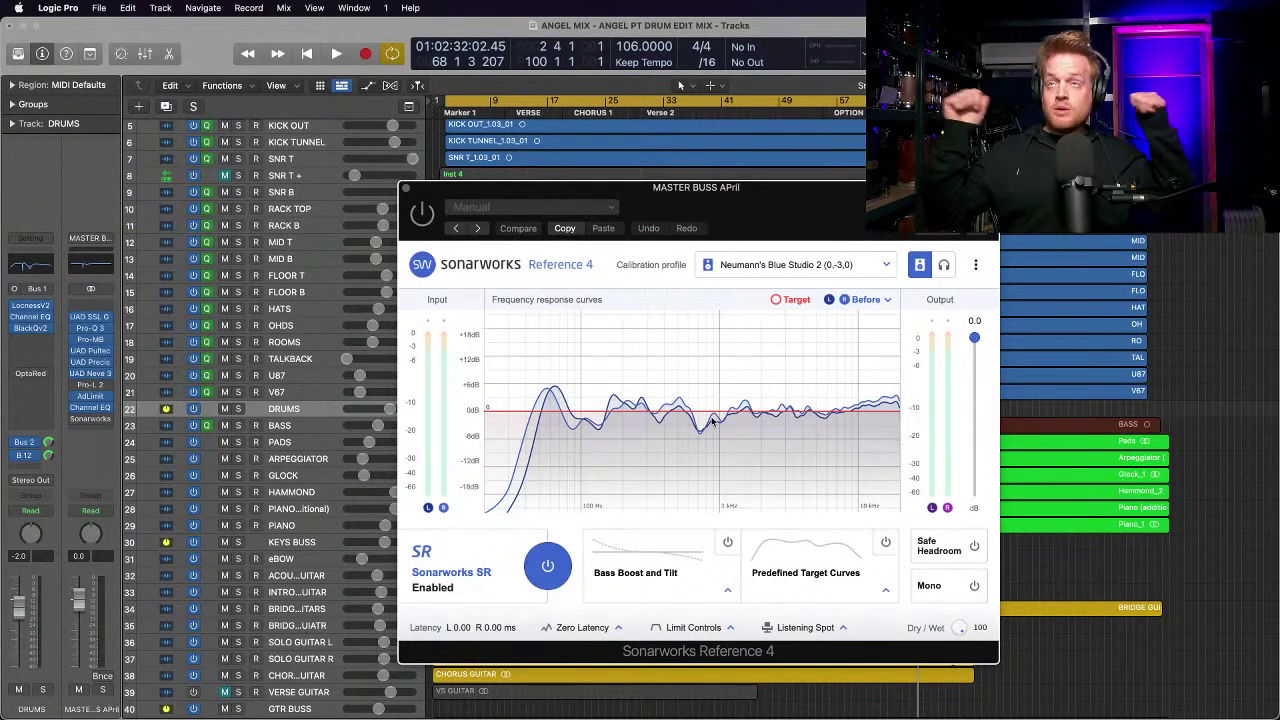
# Step: Add the Correction curve to the frequency response graph in Sonarworks Reference 4
pyautogui.click(885, 300)
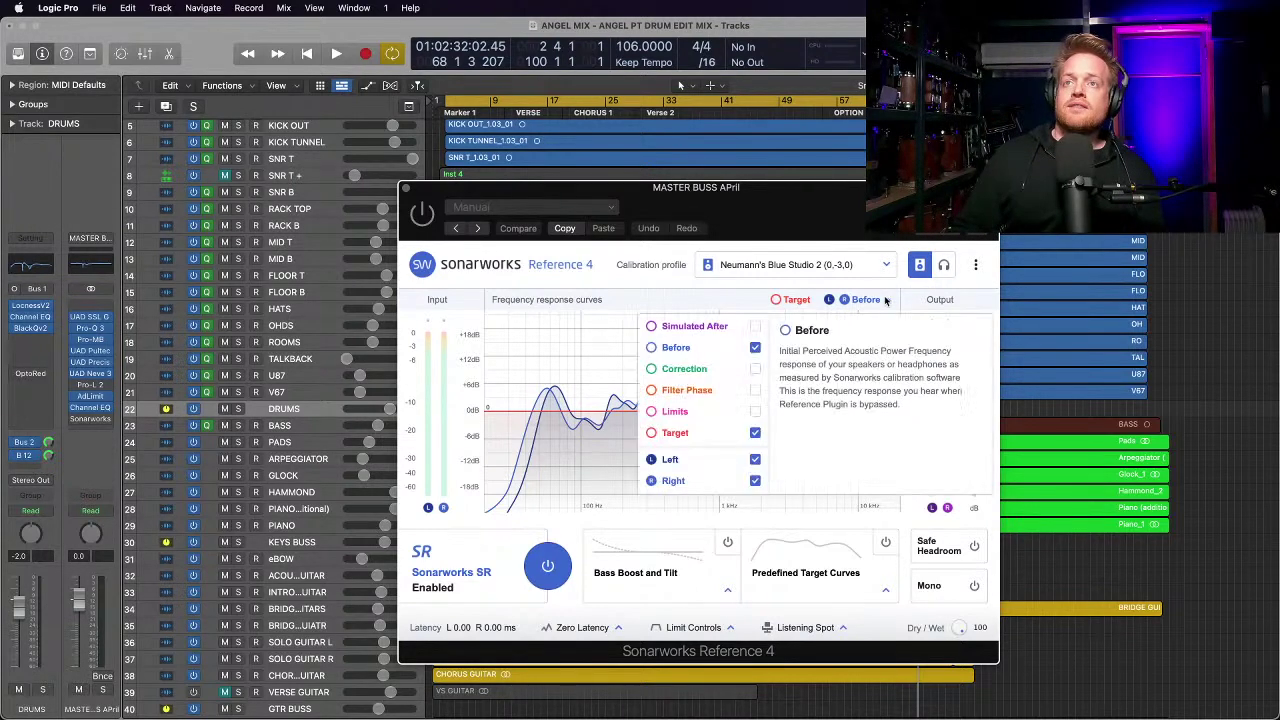
pyautogui.click(755, 369)
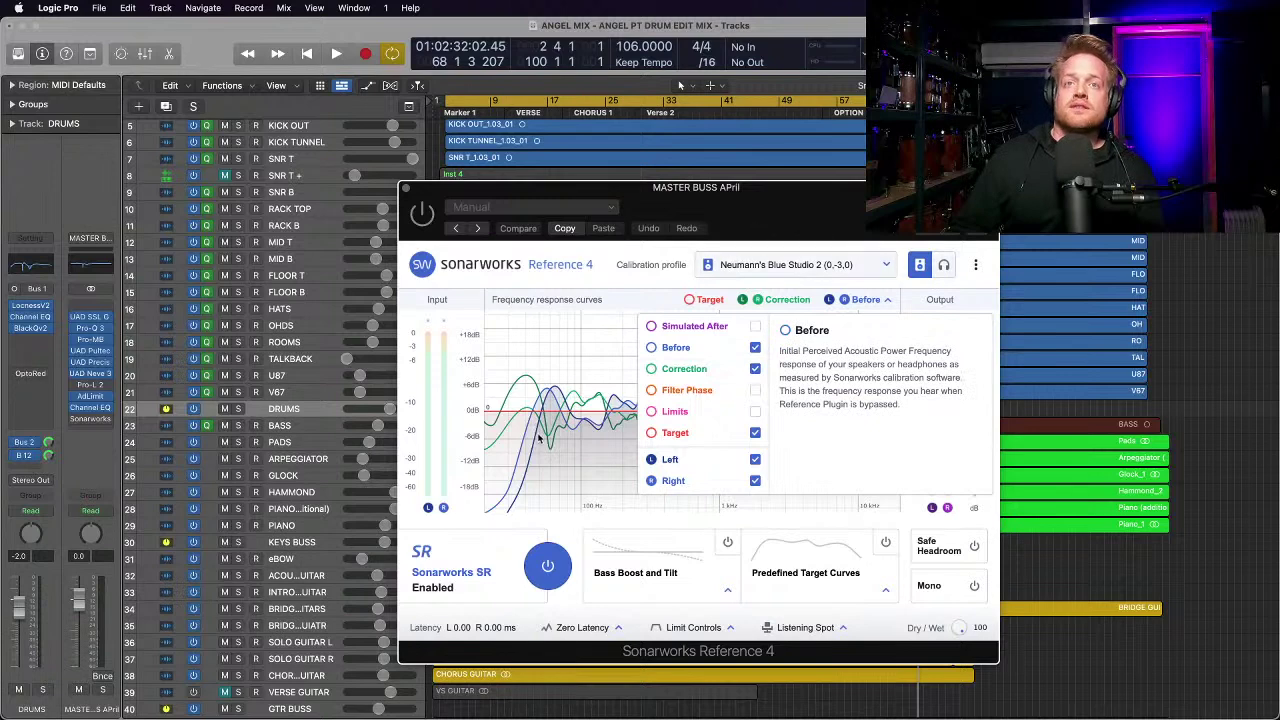
pyautogui.click(582, 377)
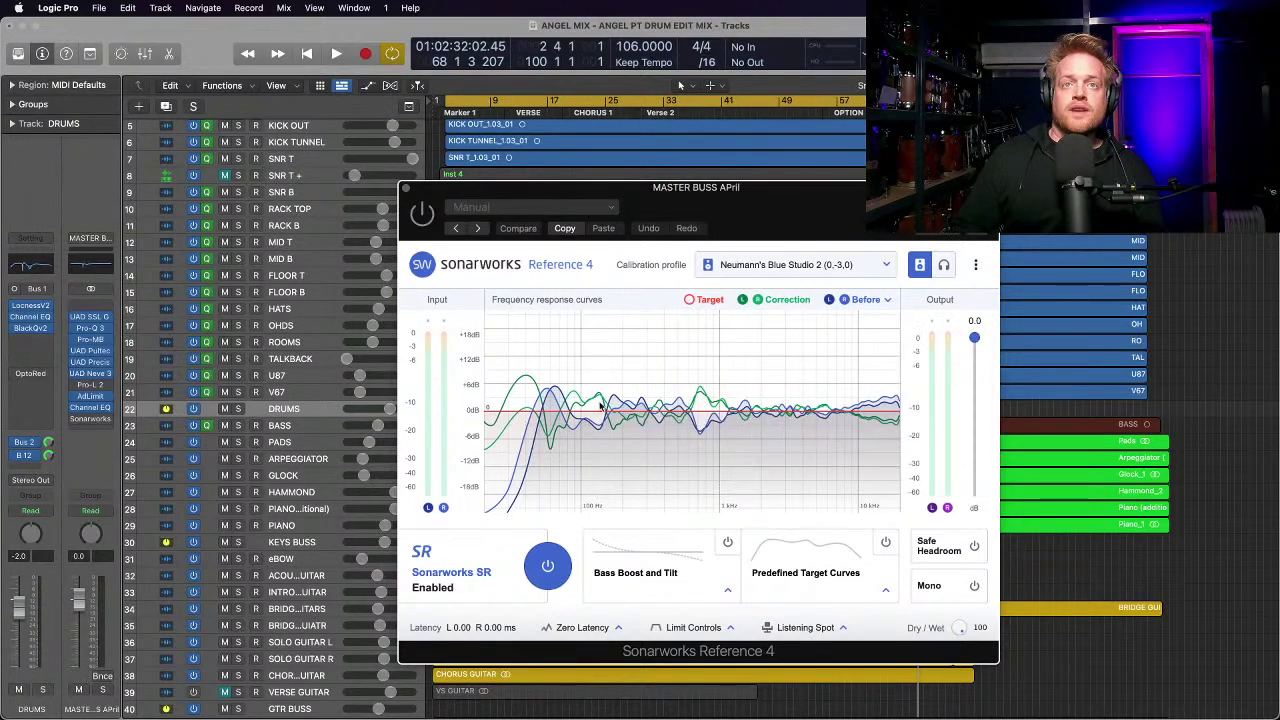
# Step: Show only the Simulated After curve in Sonarworks Reference 4, look over the calibration profiles and close the plug-in
pyautogui.click(886, 299)
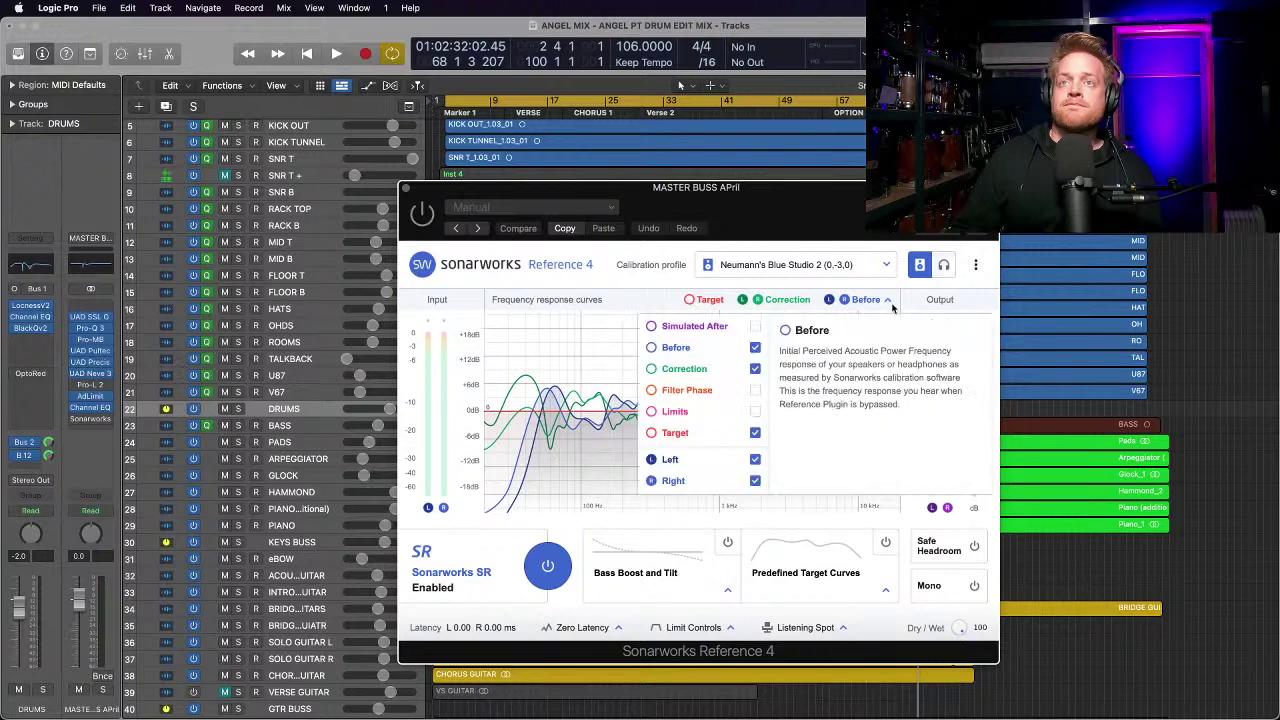
pyautogui.click(755, 433)
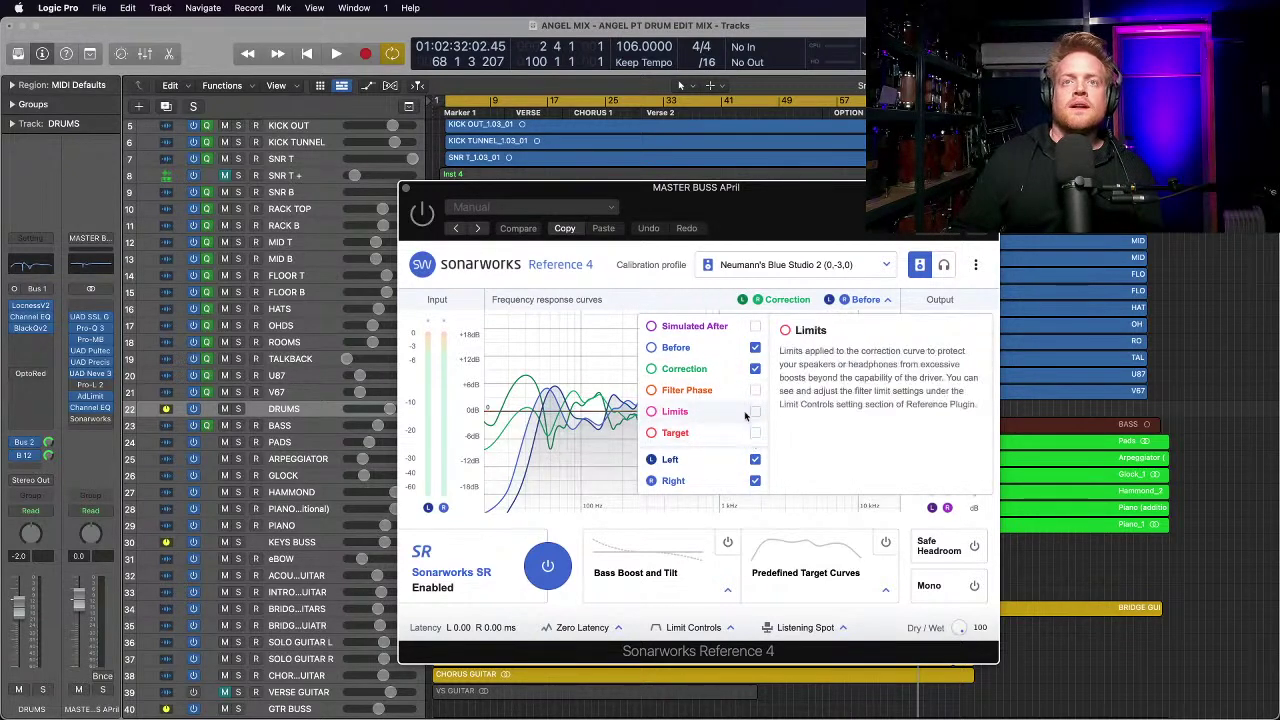
pyautogui.click(755, 327)
pyautogui.click(755, 347)
pyautogui.click(755, 368)
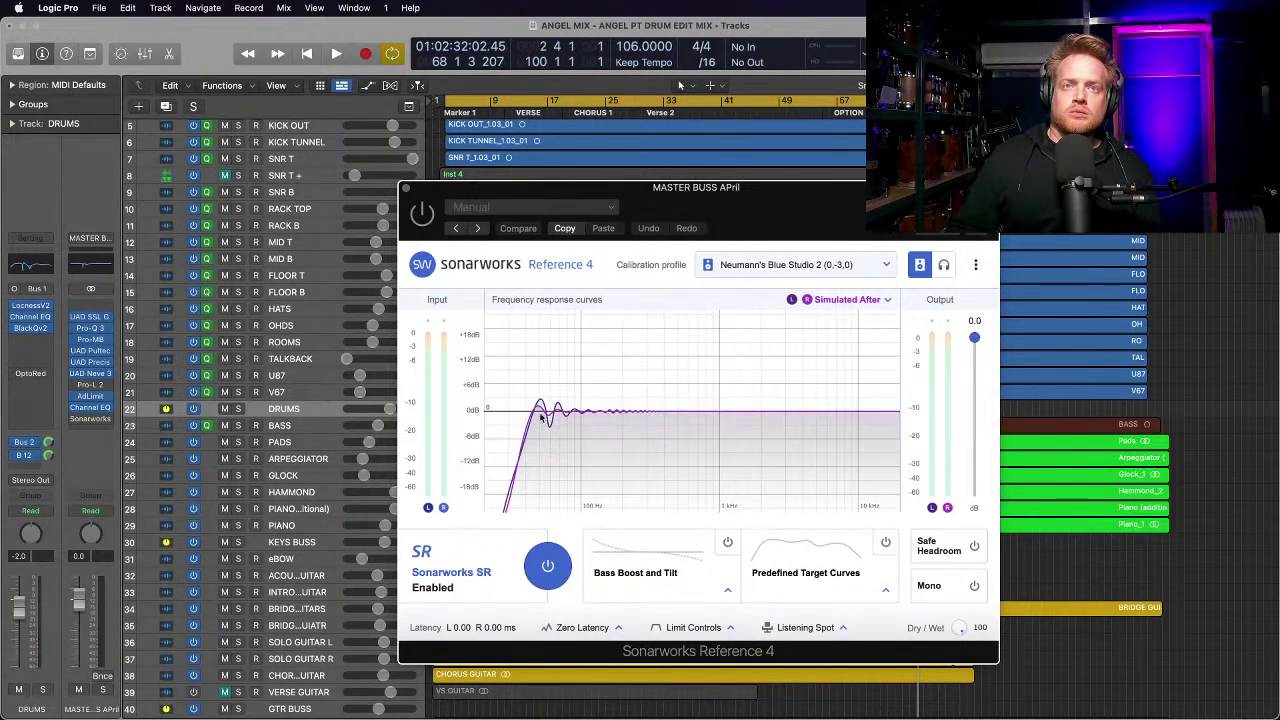
pyautogui.click(886, 266)
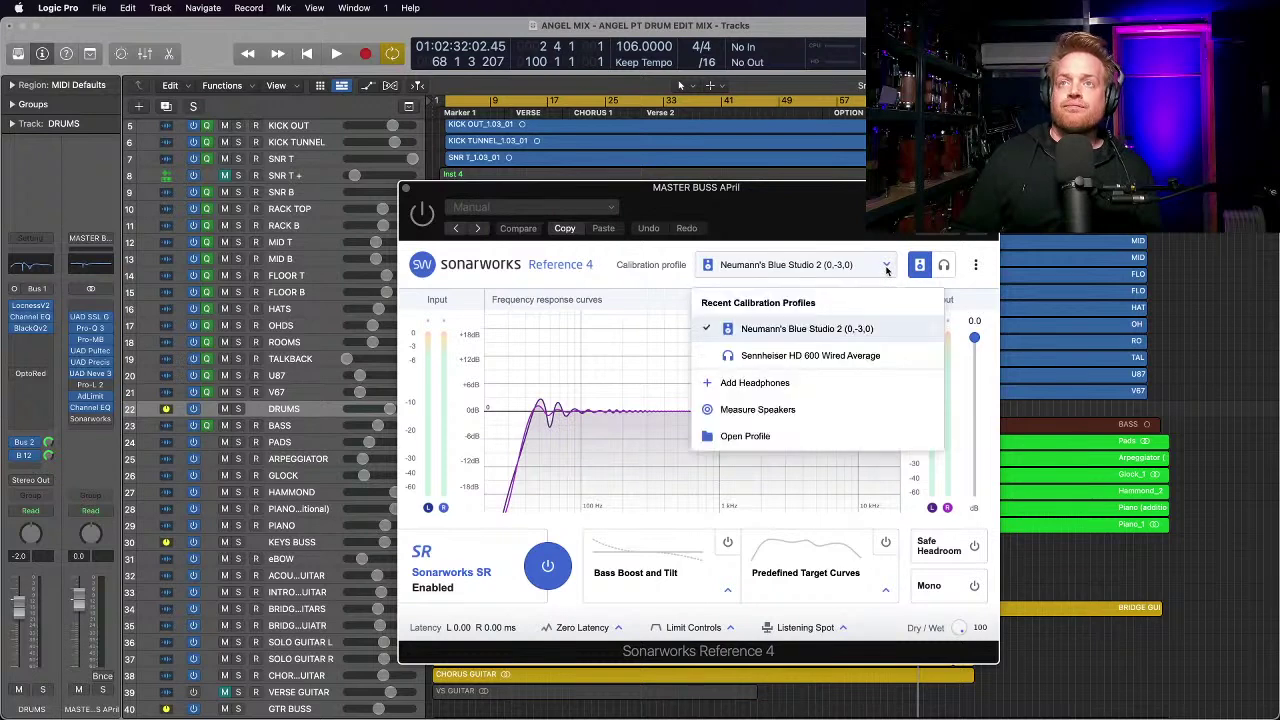
pyautogui.click(407, 189)
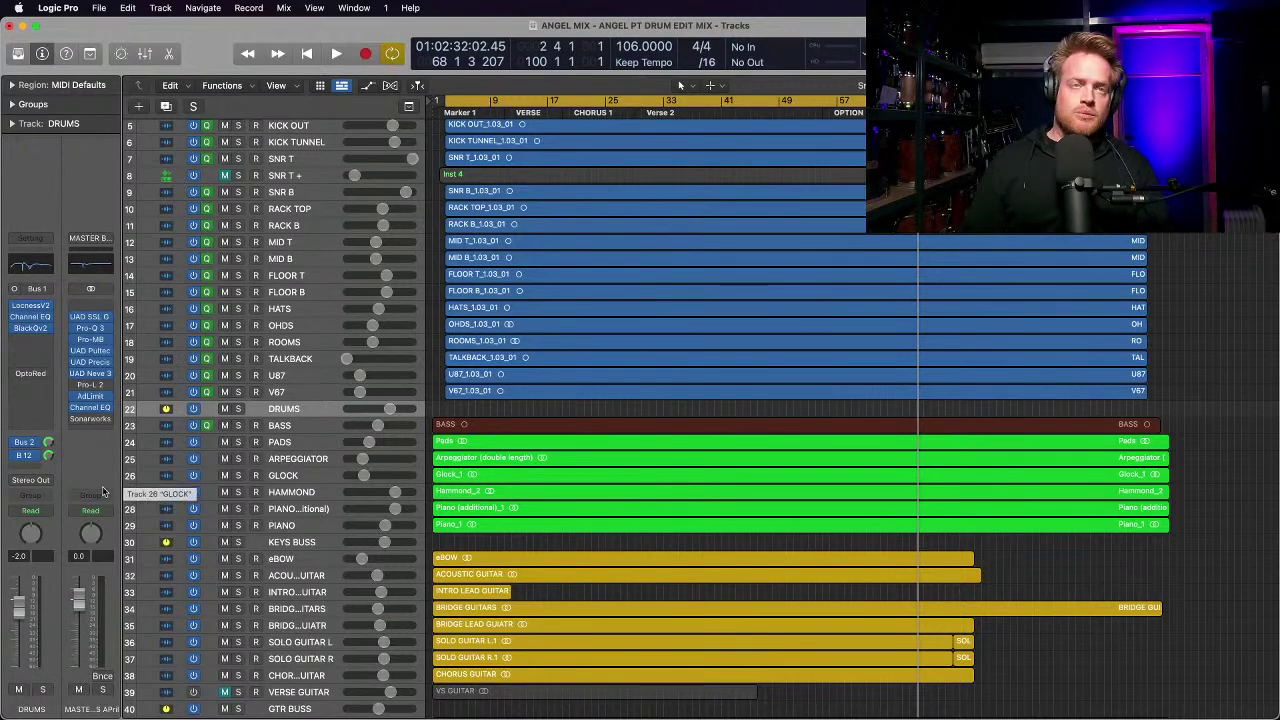
# Step: Select the OHDS track and check the channel group assignments in the mixer, closing it again
pyautogui.scroll(3, 338, 352)
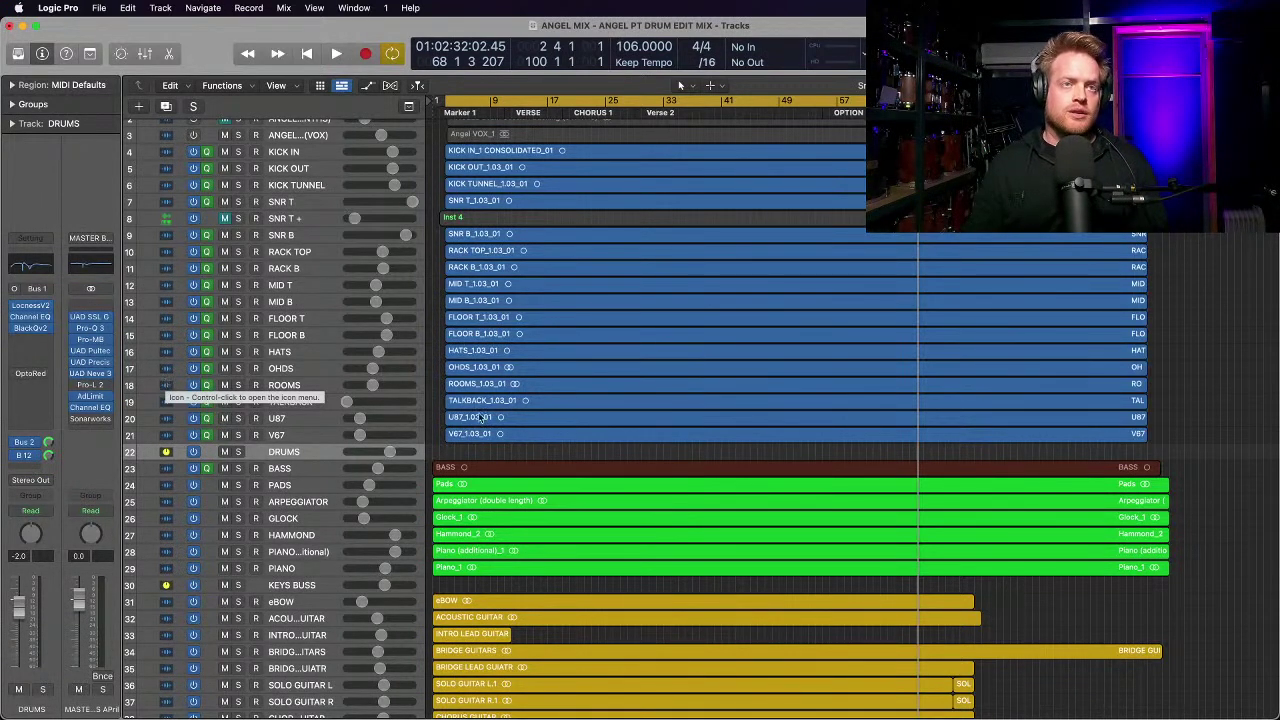
pyautogui.click(310, 376)
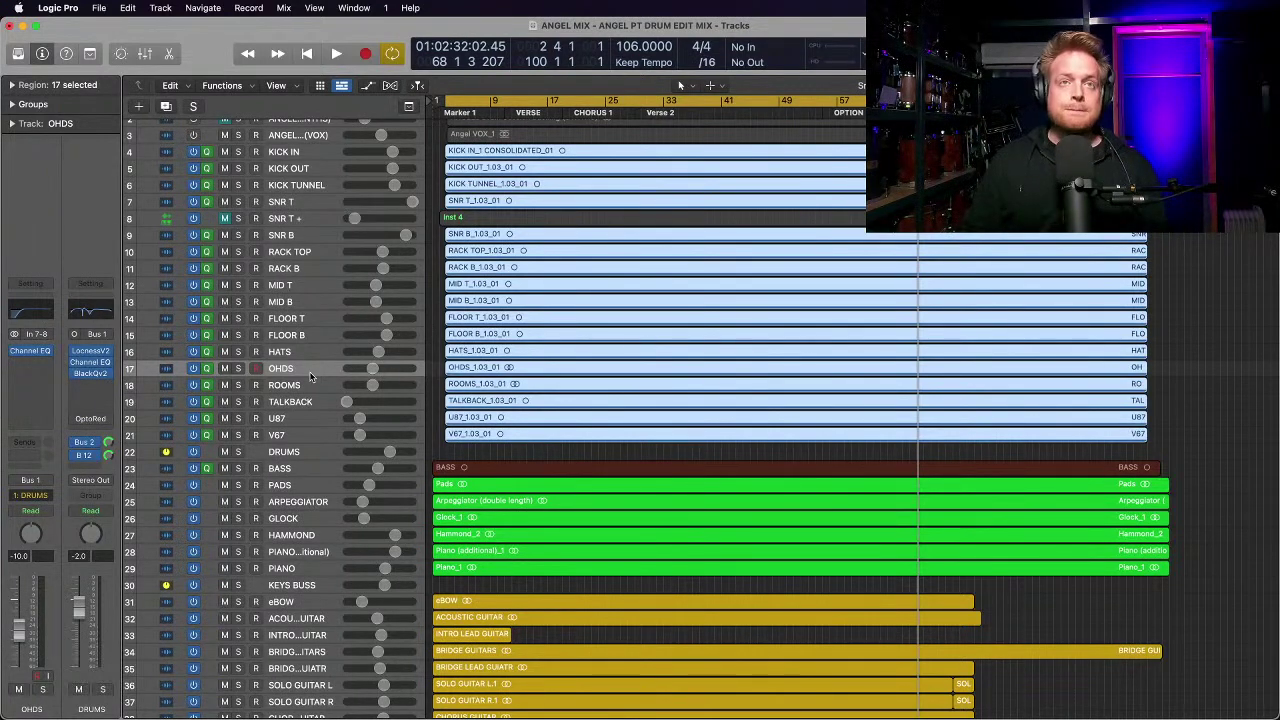
pyautogui.scroll(2, 317, 351)
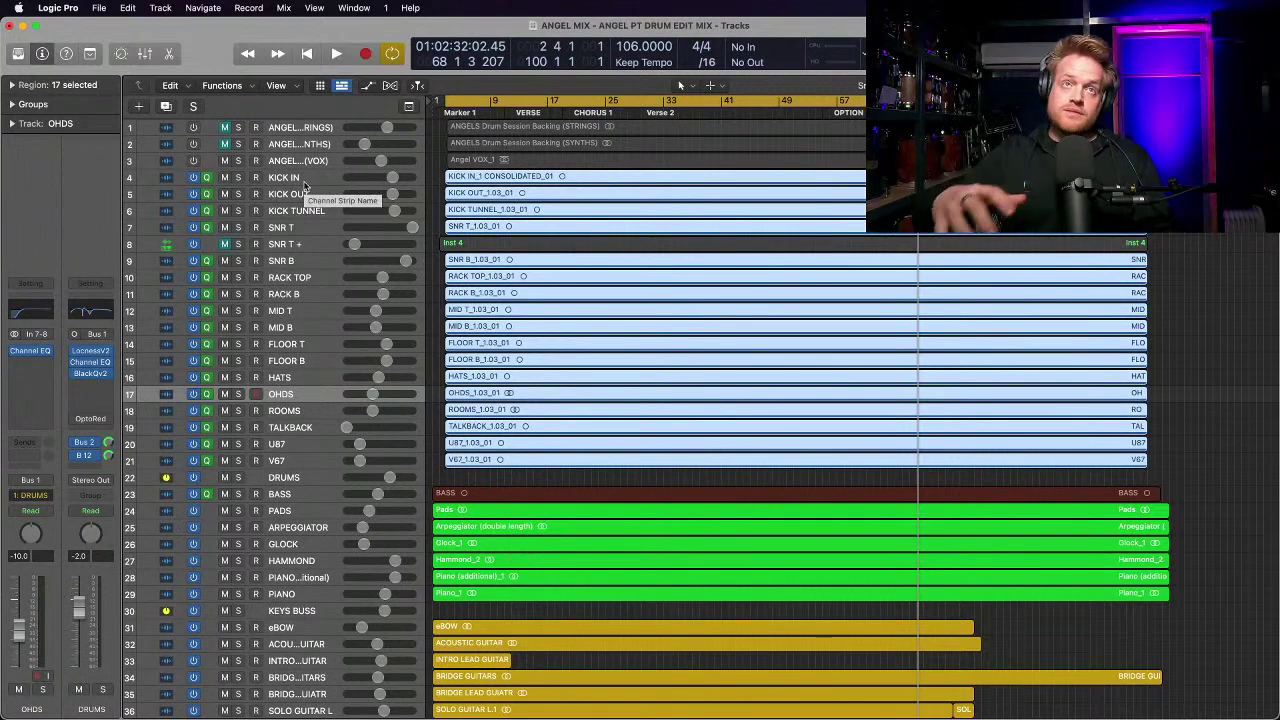
pyautogui.click(145, 54)
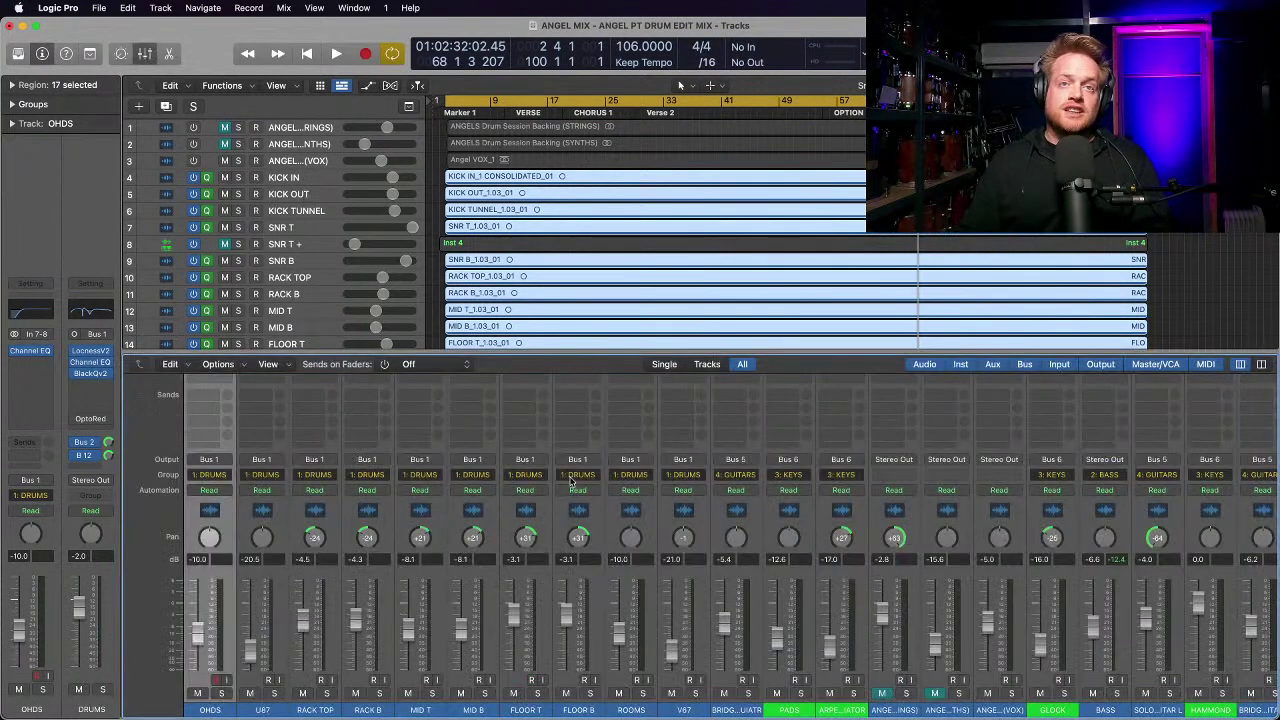
pyautogui.click(145, 55)
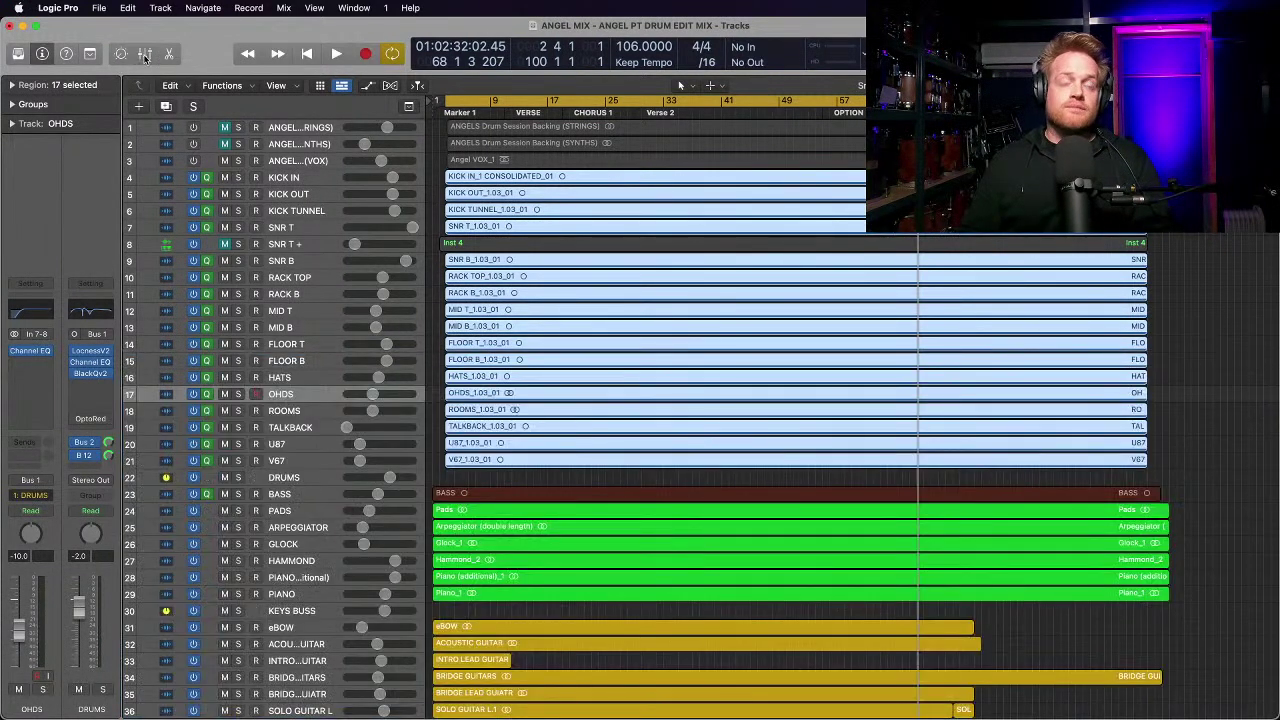
# Step: Zoom the arrangement out until all tracks down to MASTER BUSS APril fit, and select the DRUMS bus track
pyautogui.press('super+Left')
pyautogui.press('super+Up')
pyautogui.press('super+Up')
pyautogui.press('super+Up')
pyautogui.press('super+Up')
pyautogui.press('super+Up')
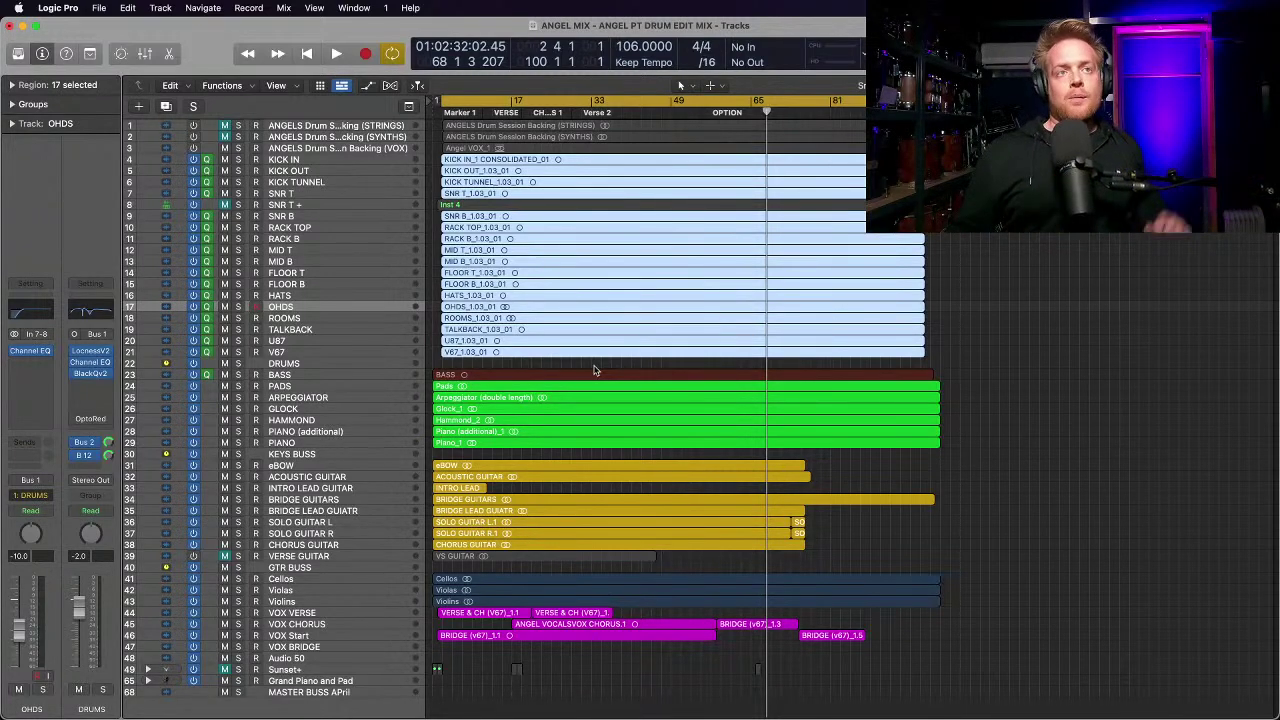
pyautogui.click(345, 364)
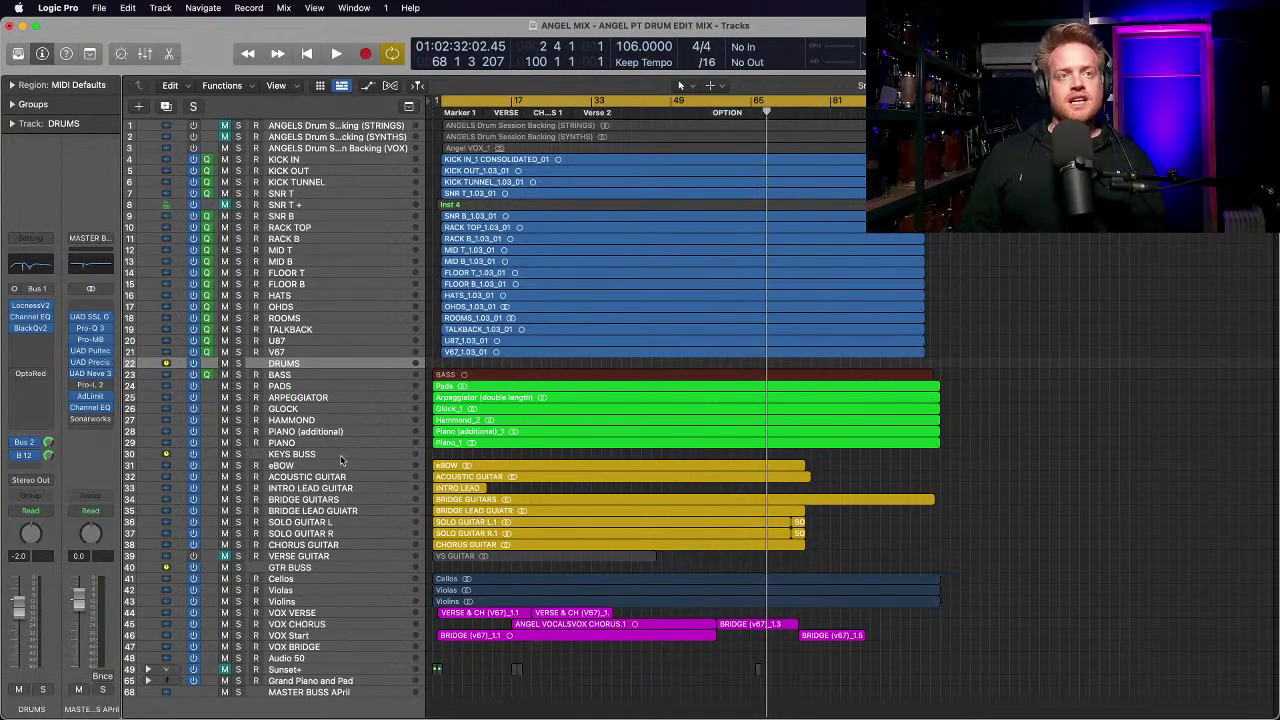
# Step: Look through all the mixer channel strips, from the drum channels to the buses, reverb returns and master bus, and close the mixer
pyautogui.press('x')
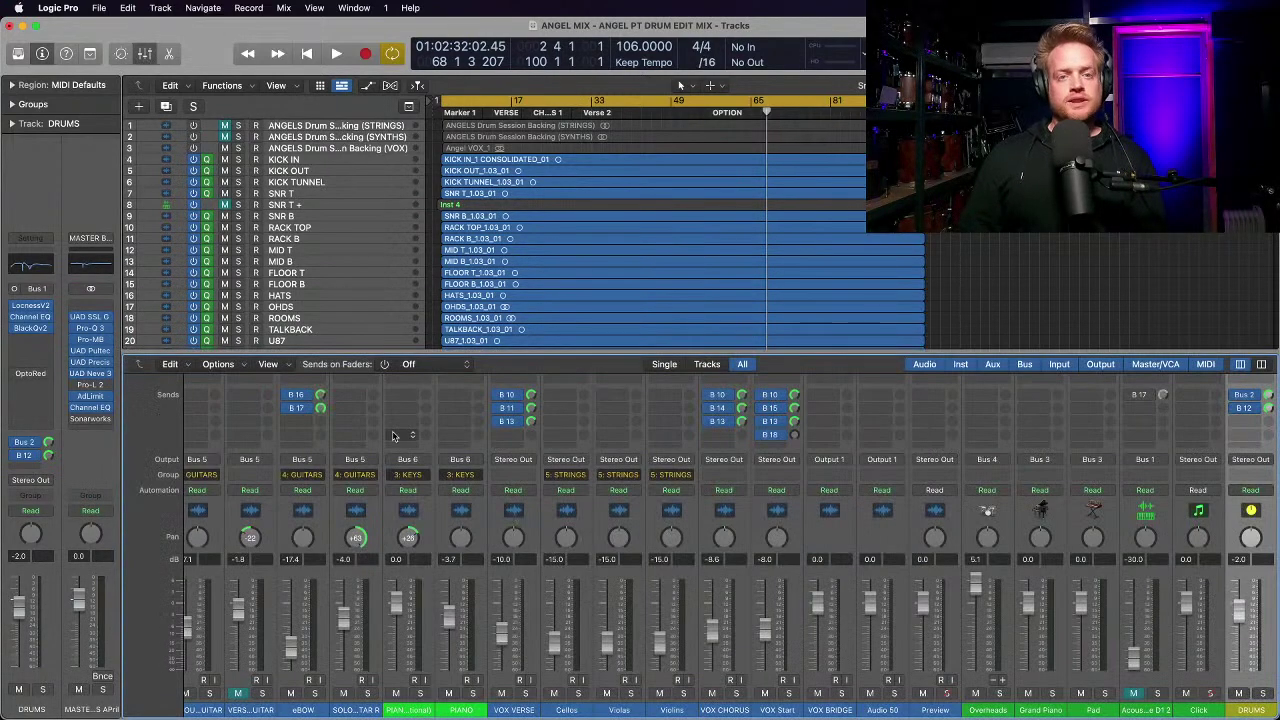
pyautogui.hscroll(-10, 436, 572)
pyautogui.hscroll(20, 436, 572)
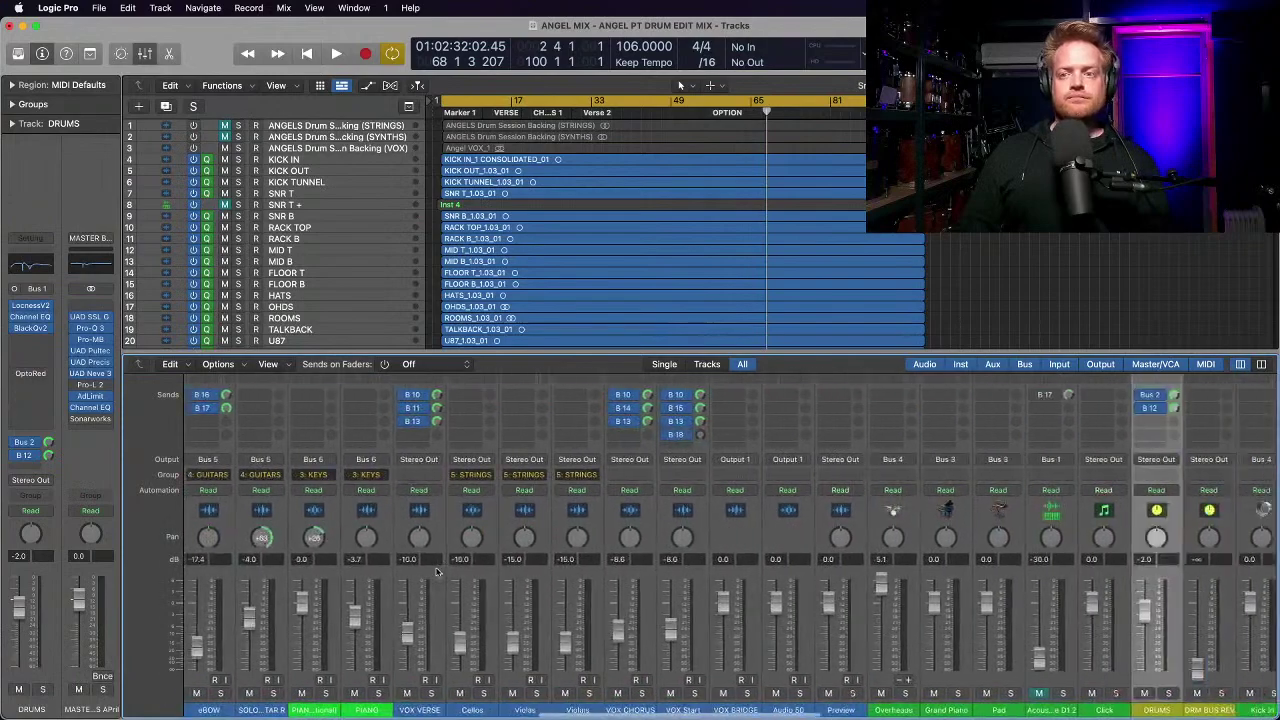
pyautogui.hscroll(15, 706, 590)
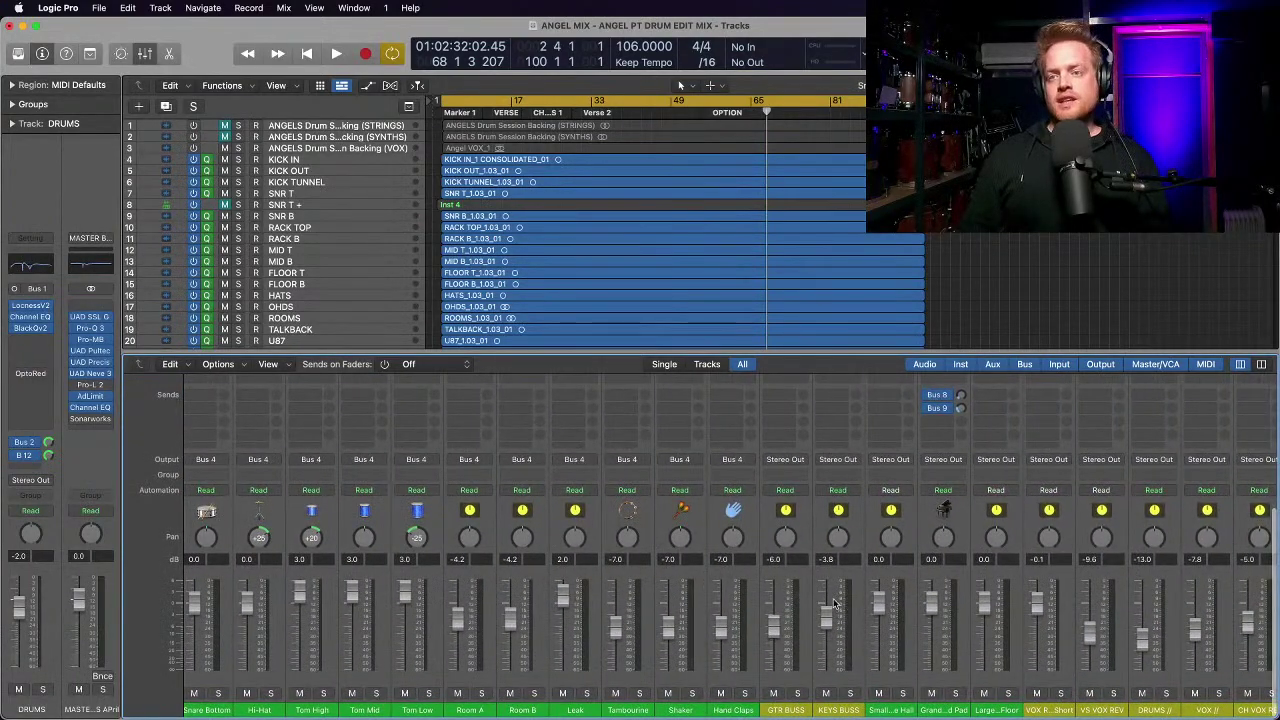
pyautogui.hscroll(10, 835, 600)
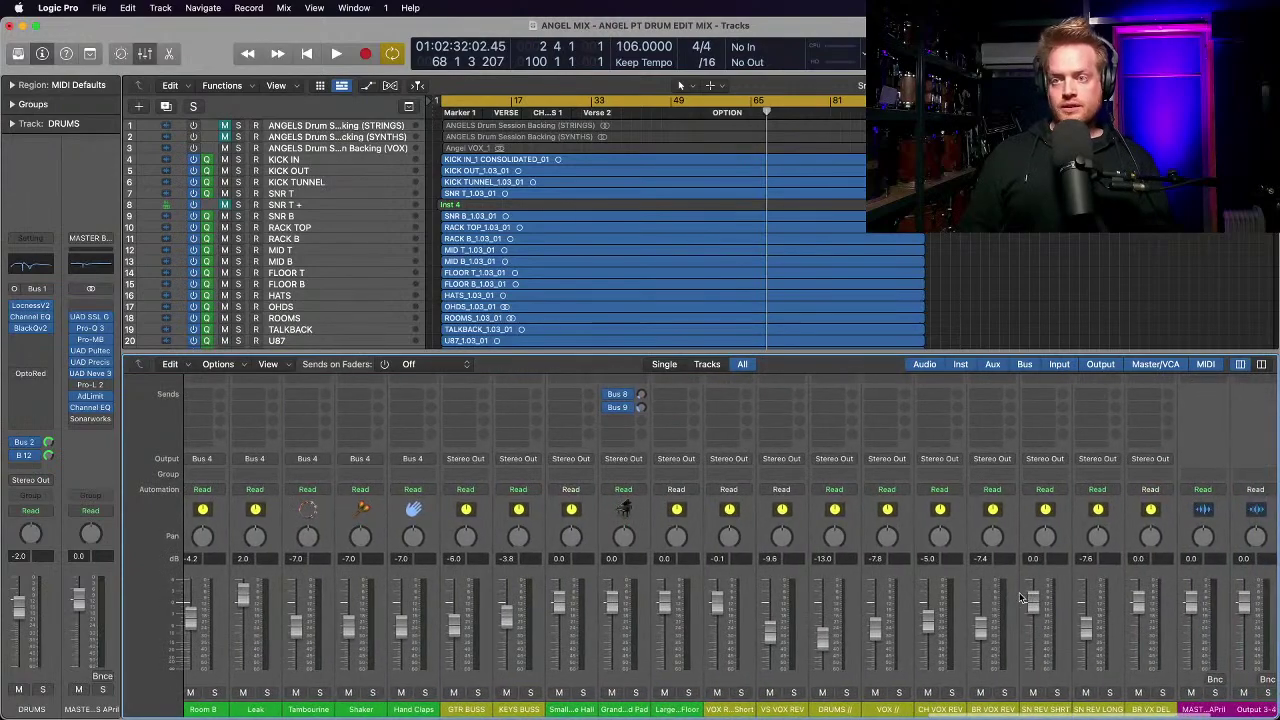
pyautogui.hscroll(2, 1019, 597)
pyautogui.hscroll(-20, 1019, 597)
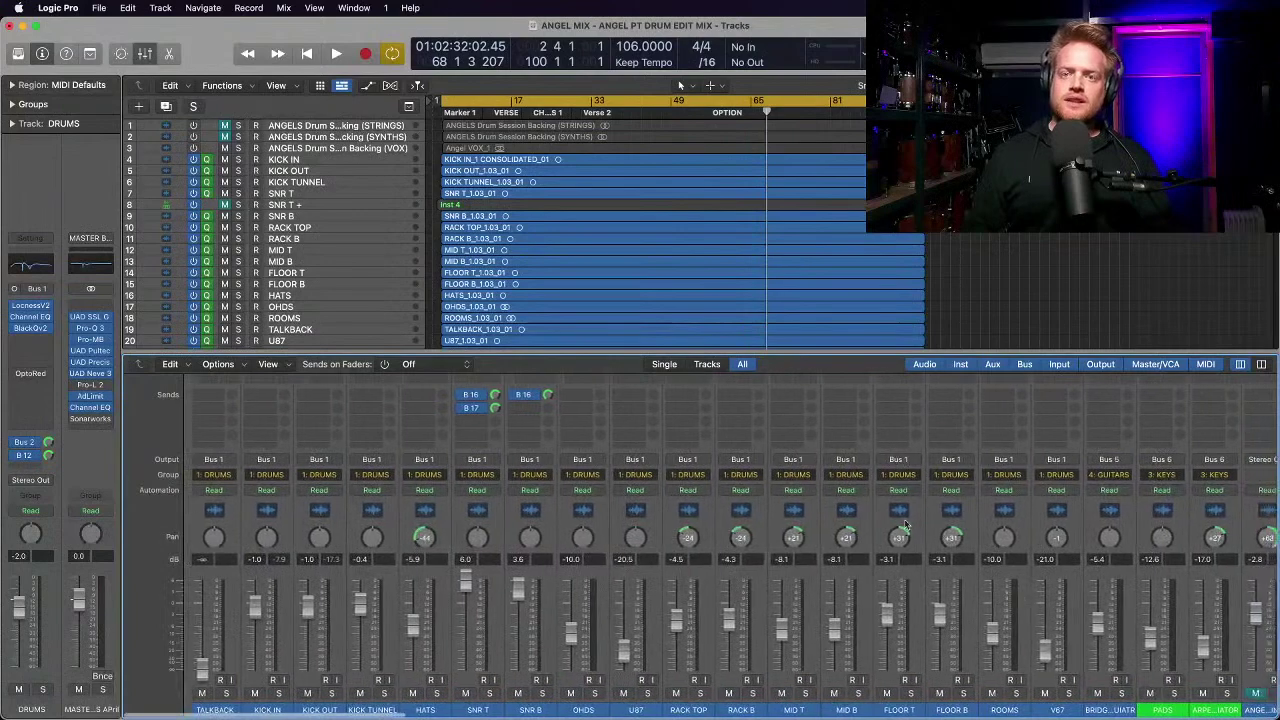
pyautogui.click(145, 53)
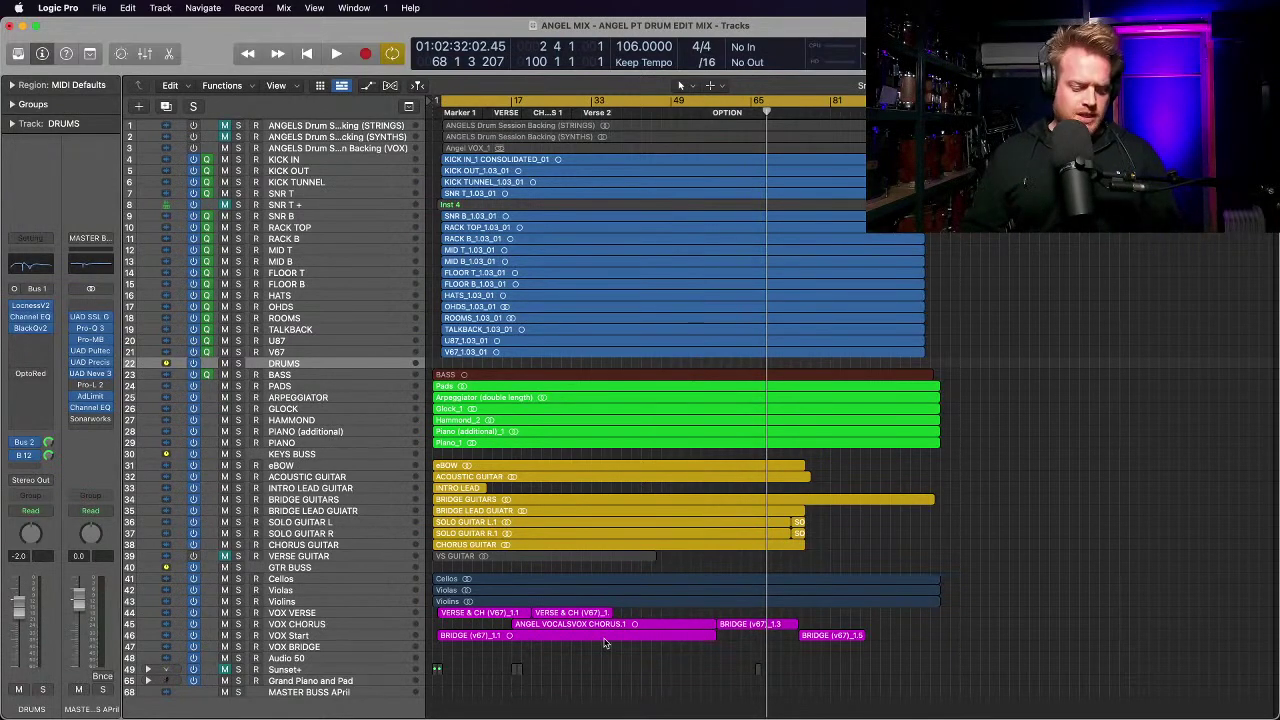
# Step: Zoom in slightly on the arrangement and return to the beginning of the song
pyautogui.press('super+Right')
pyautogui.press('super+Down')
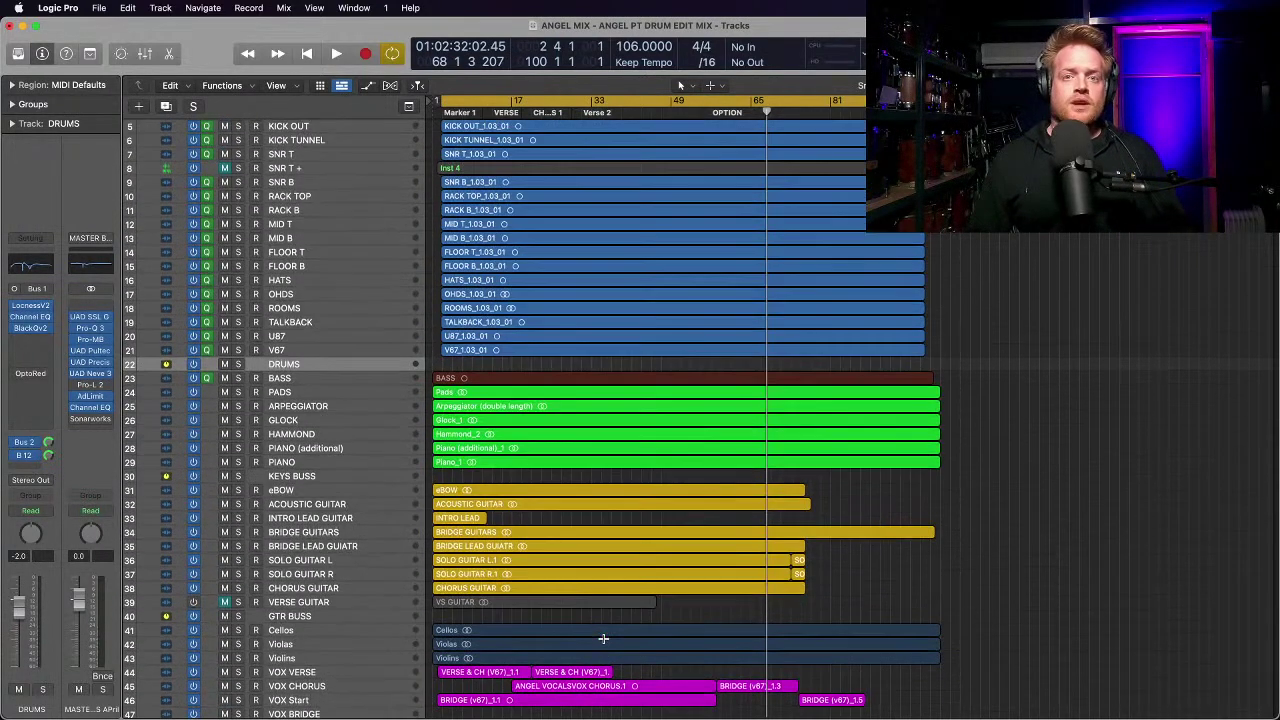
pyautogui.hscroll(-5, 600, 642)
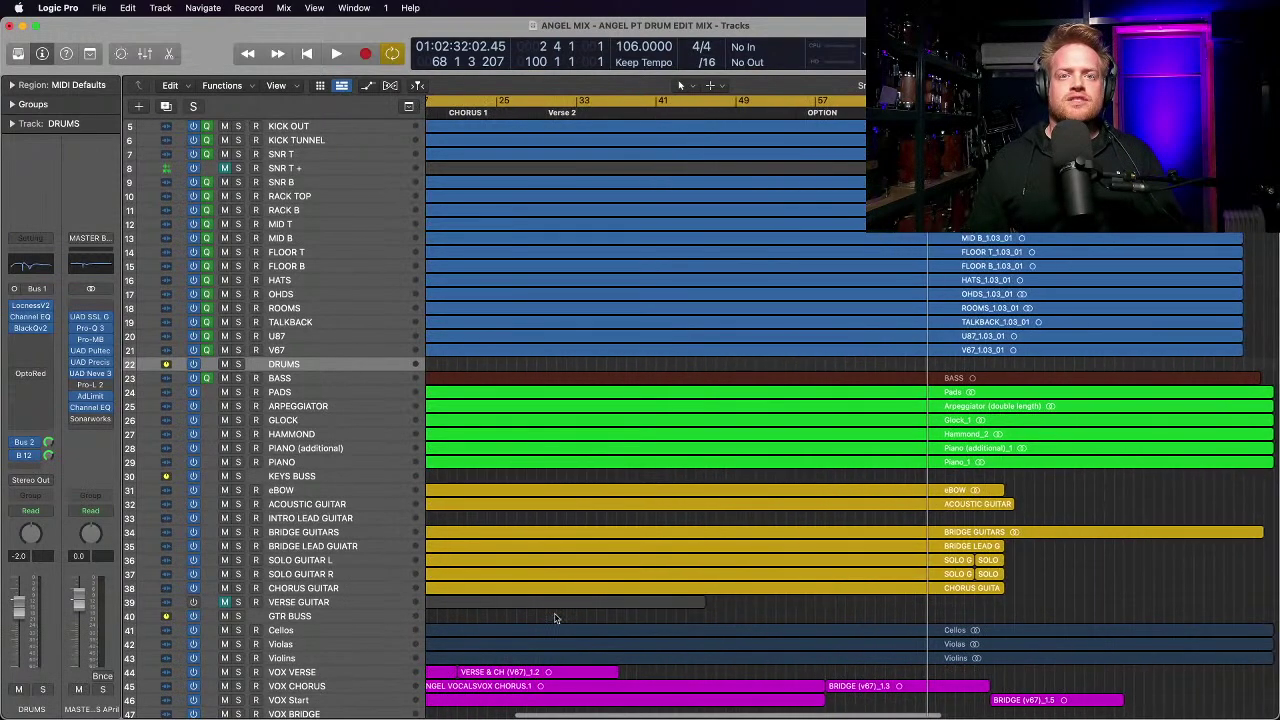
pyautogui.hscroll(-3, 555, 618)
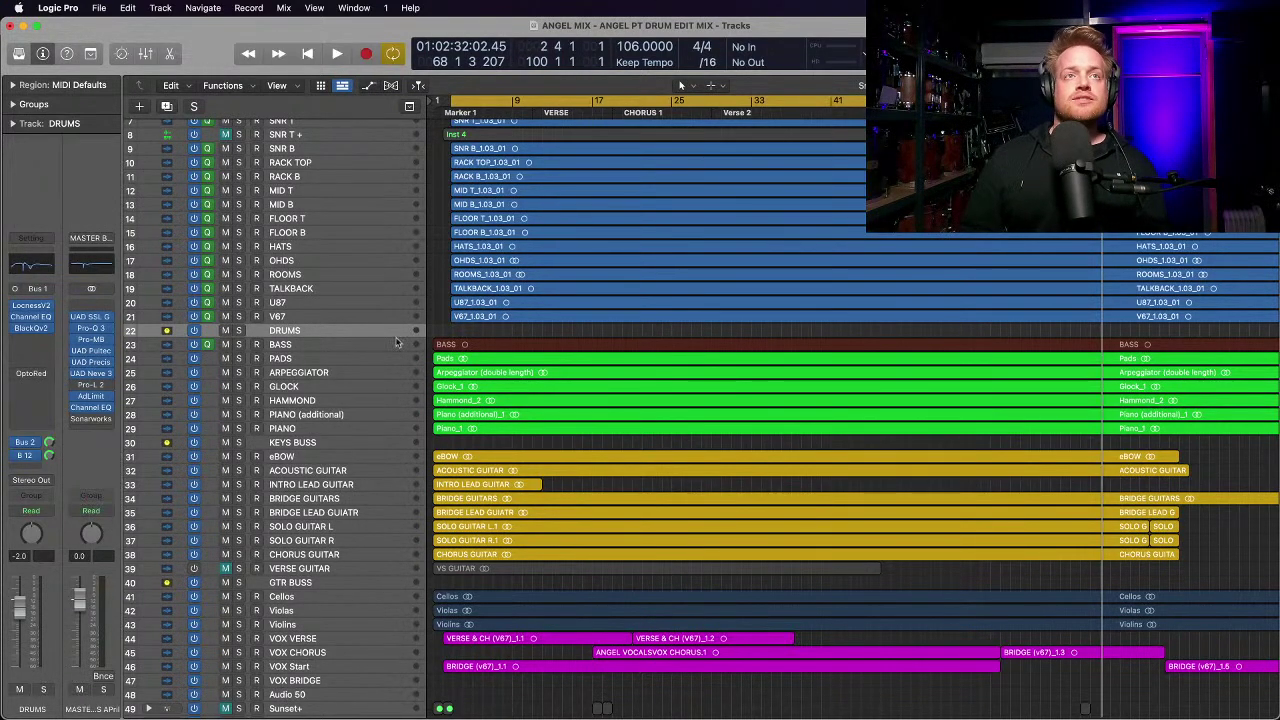
# Step: Enlarge the track rows slightly and select all drum tracks from KICK IN through V67
pyautogui.scroll(3, 445, 326)
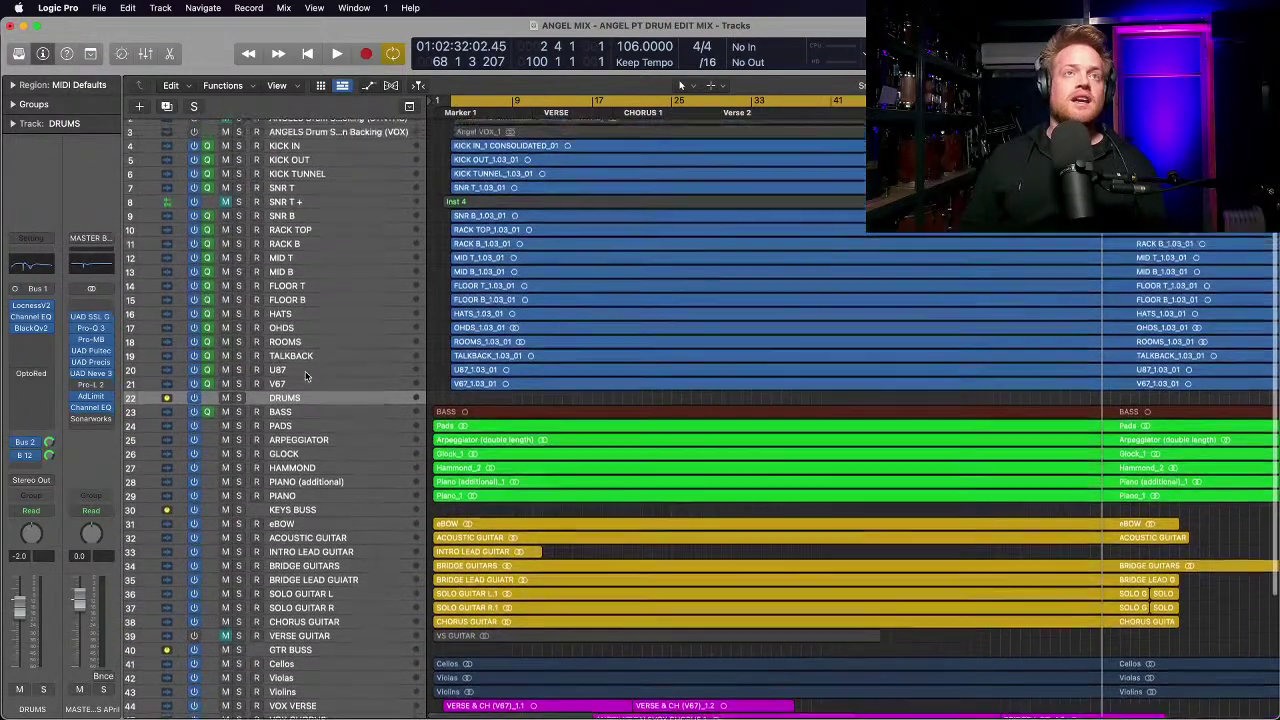
pyautogui.scroll(2, 307, 375)
pyautogui.keyDown('shift'); pyautogui.click(328, 173); pyautogui.keyUp('shift')
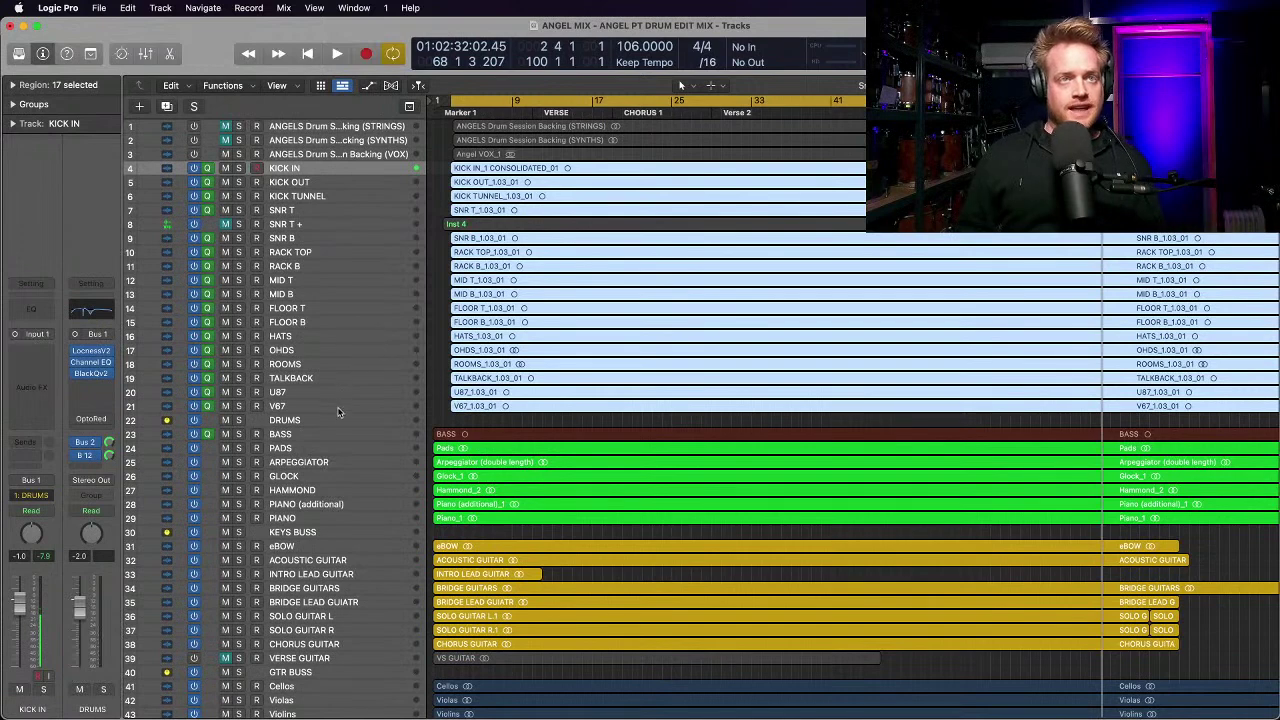
pyautogui.press('super+Down')
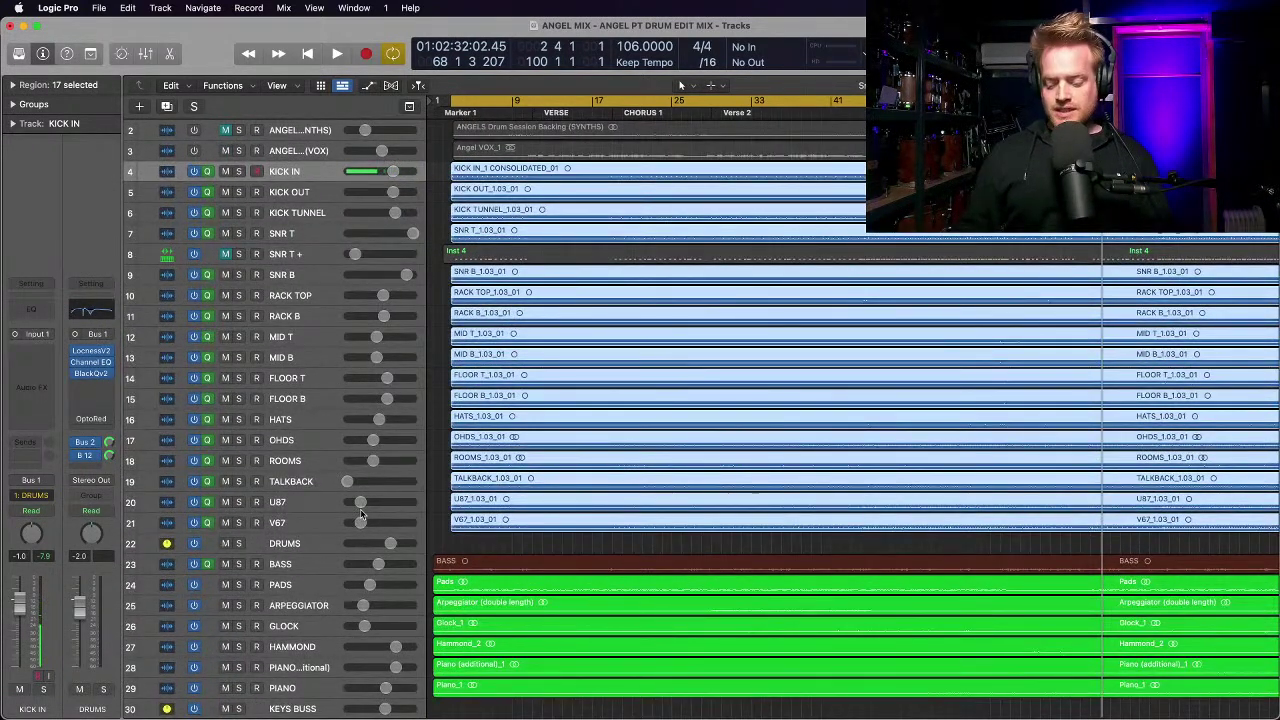
pyautogui.press('super+Up')
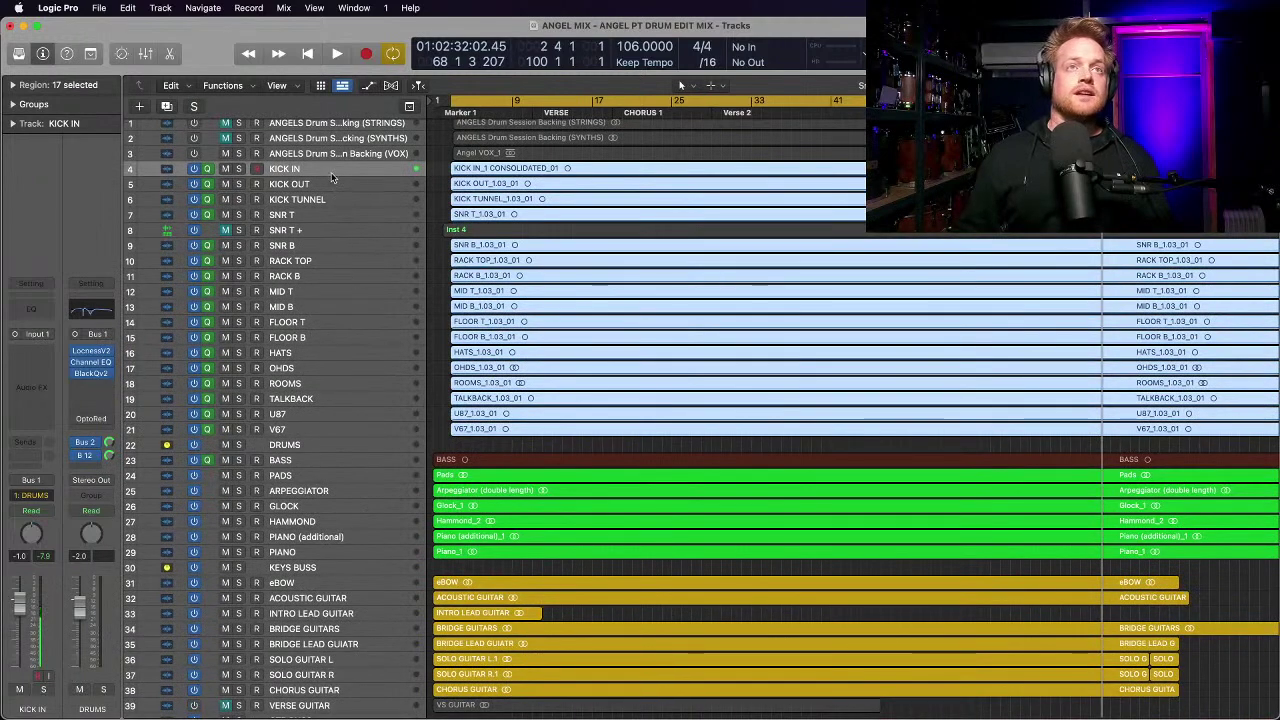
pyautogui.keyDown('shift'); pyautogui.click(329, 435); pyautogui.keyUp('shift')
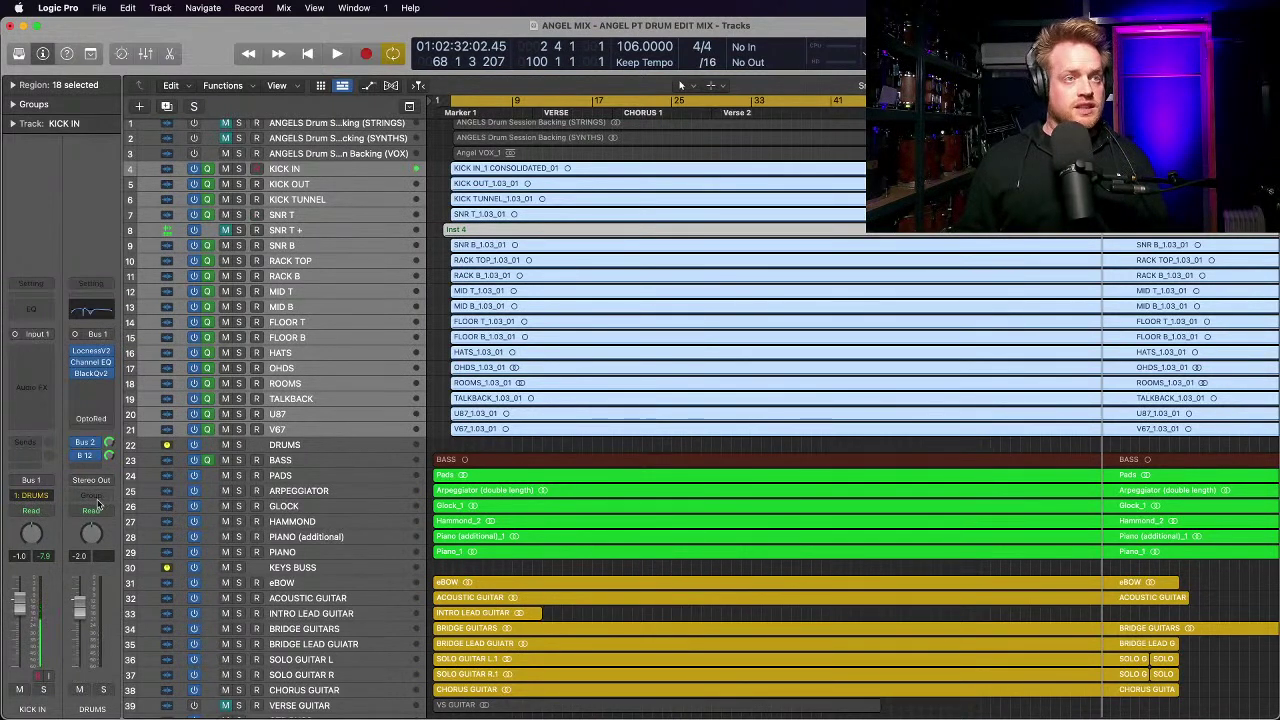
# Step: Choose Group 1: DRUMS for the selected drum tracks and review the group's settings
pyautogui.click(35, 495)
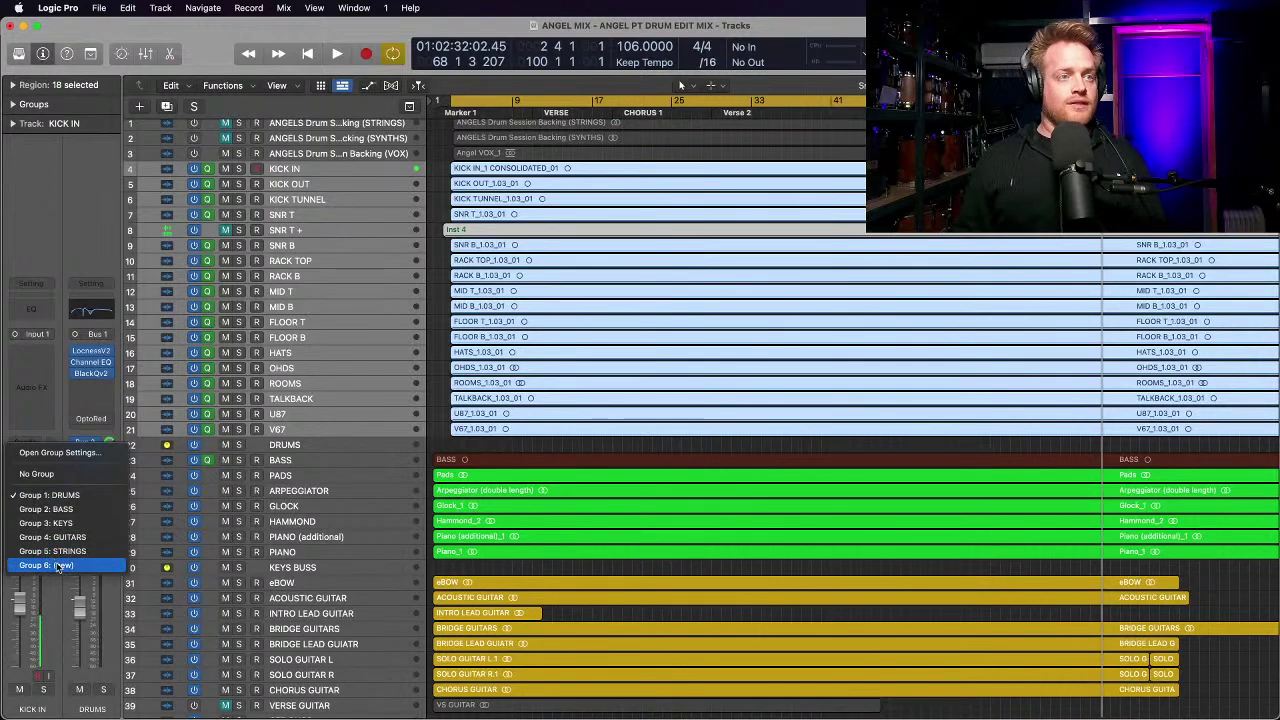
pyautogui.click(45, 495)
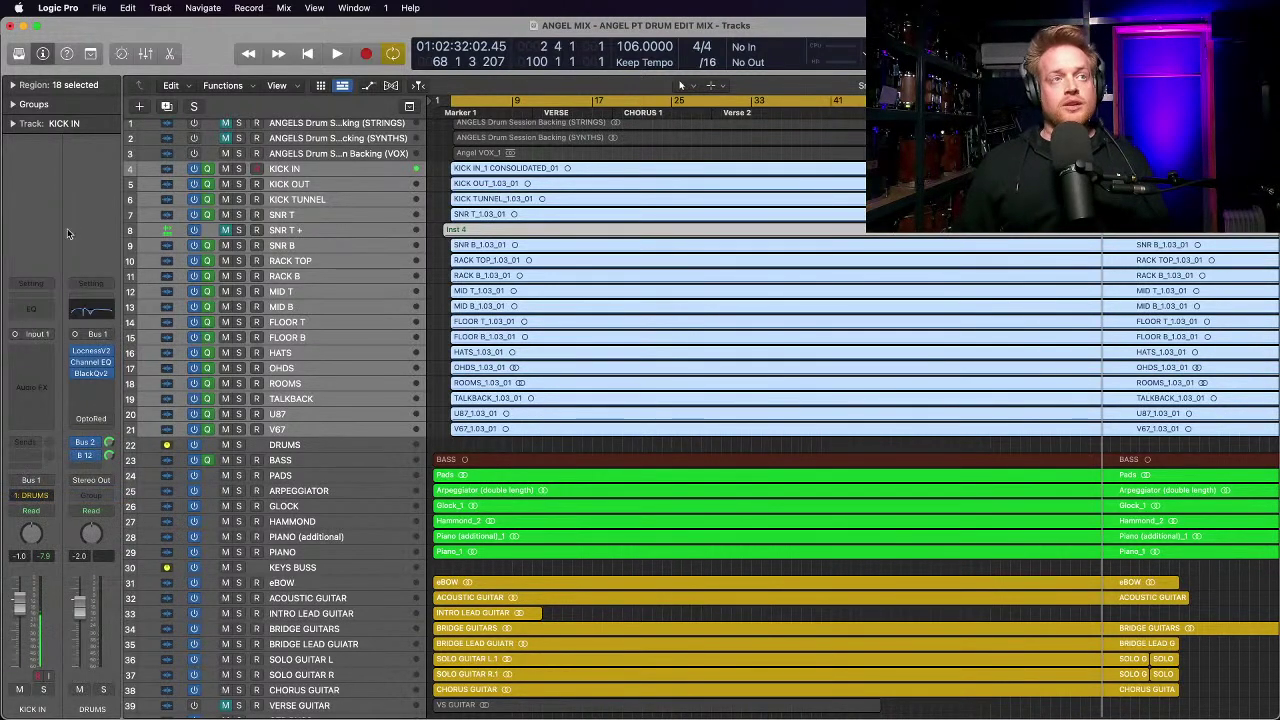
pyautogui.click(13, 104)
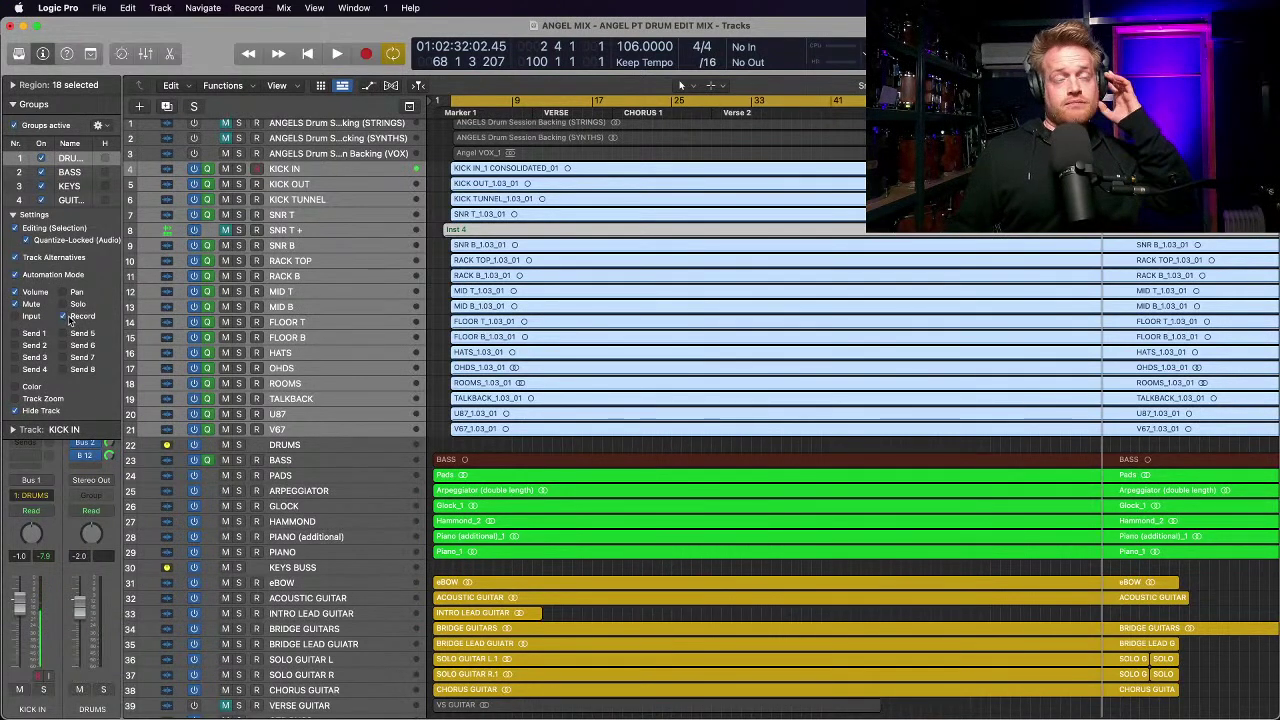
pyautogui.click(13, 104)
# Step: Check the group assignments of the keys tracks PADS through PIANO and the guitar tracks ACOUSTIC GUITAR through SOLO GUITAR R
pyautogui.click(345, 475)
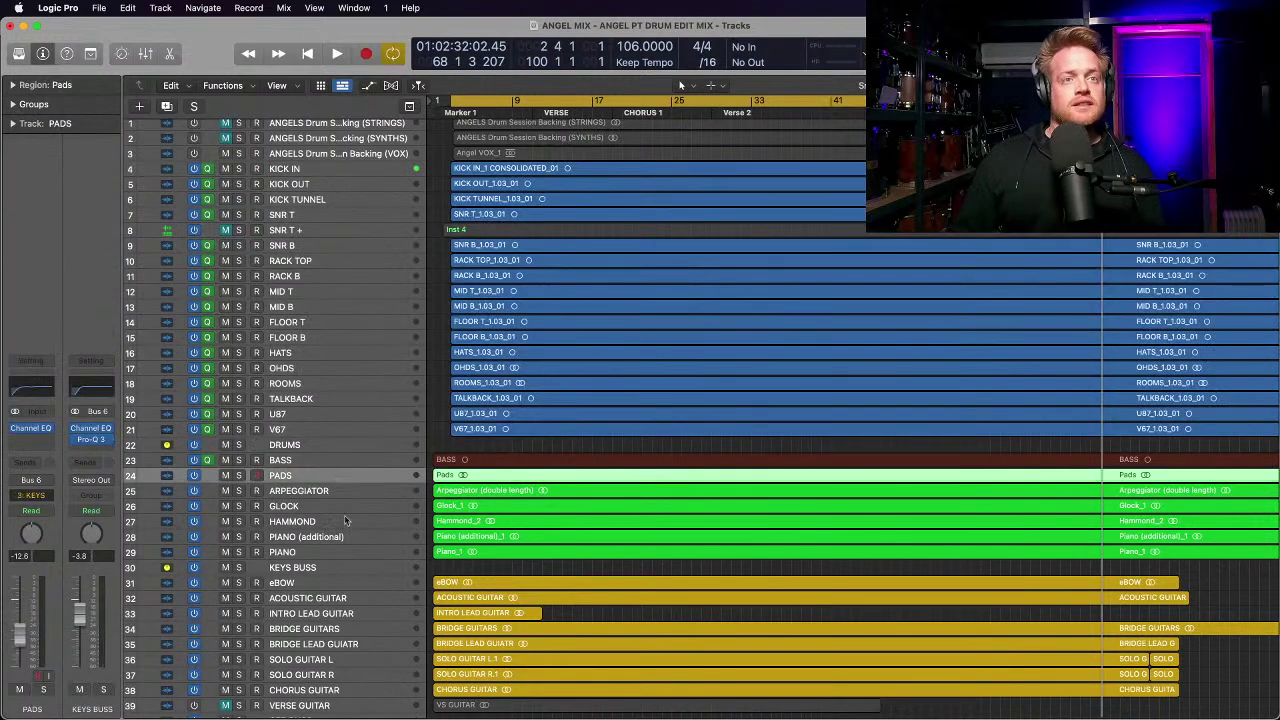
pyautogui.keyDown('shift'); pyautogui.click(351, 552); pyautogui.keyUp('shift')
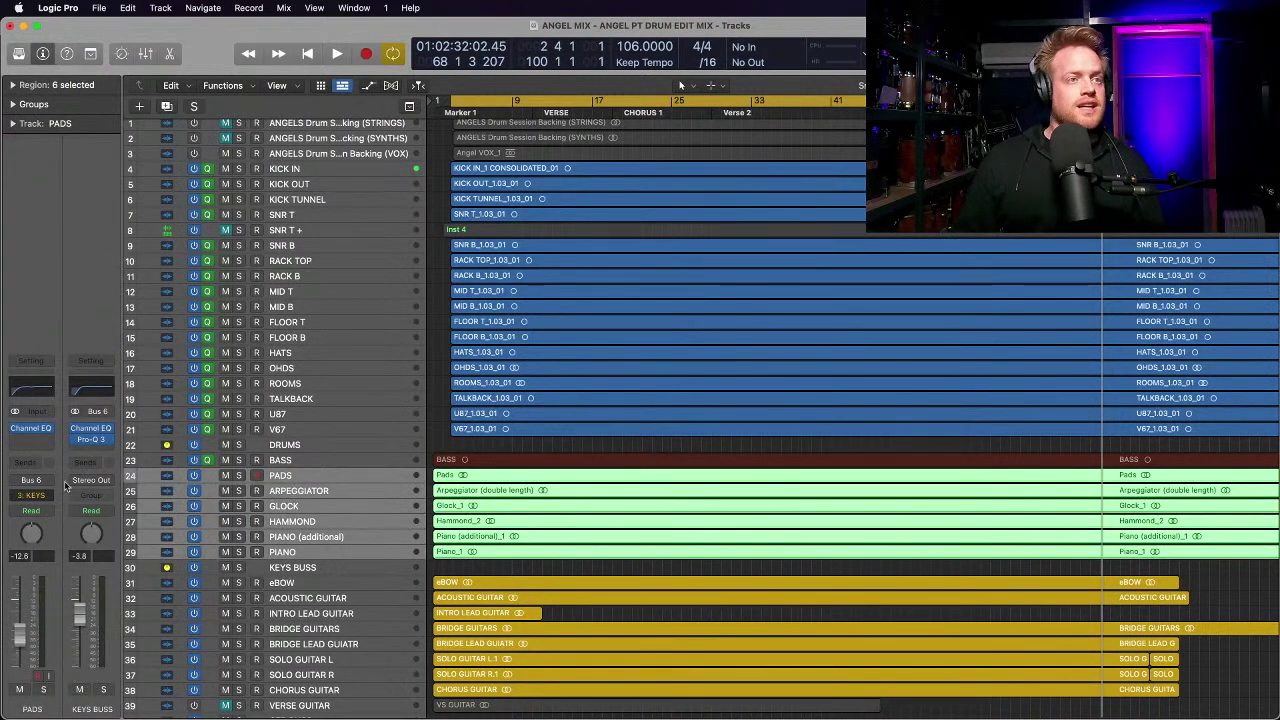
pyautogui.click(316, 599)
pyautogui.keyDown('shift'); pyautogui.click(312, 675); pyautogui.keyUp('shift')
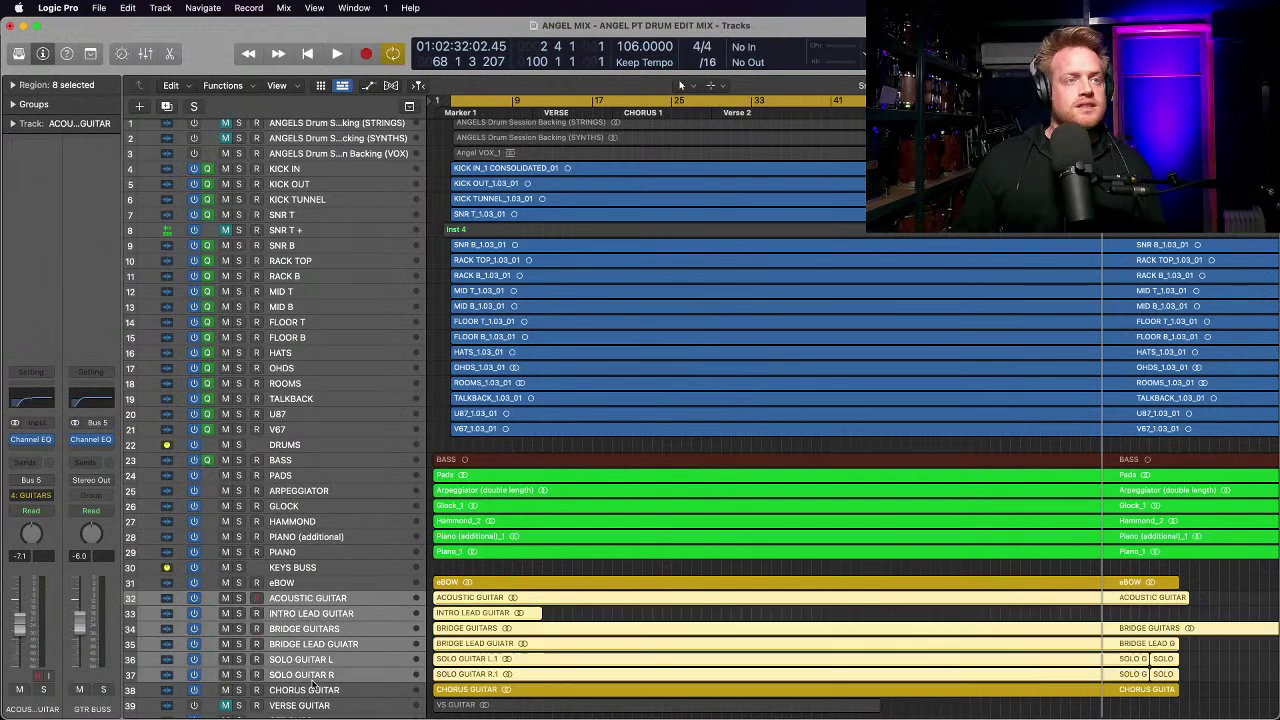
# Step: Inspect the DRUMS bus channel strip and go through the individual drum tracks one by one from KICK IN to V67
pyautogui.click(316, 449)
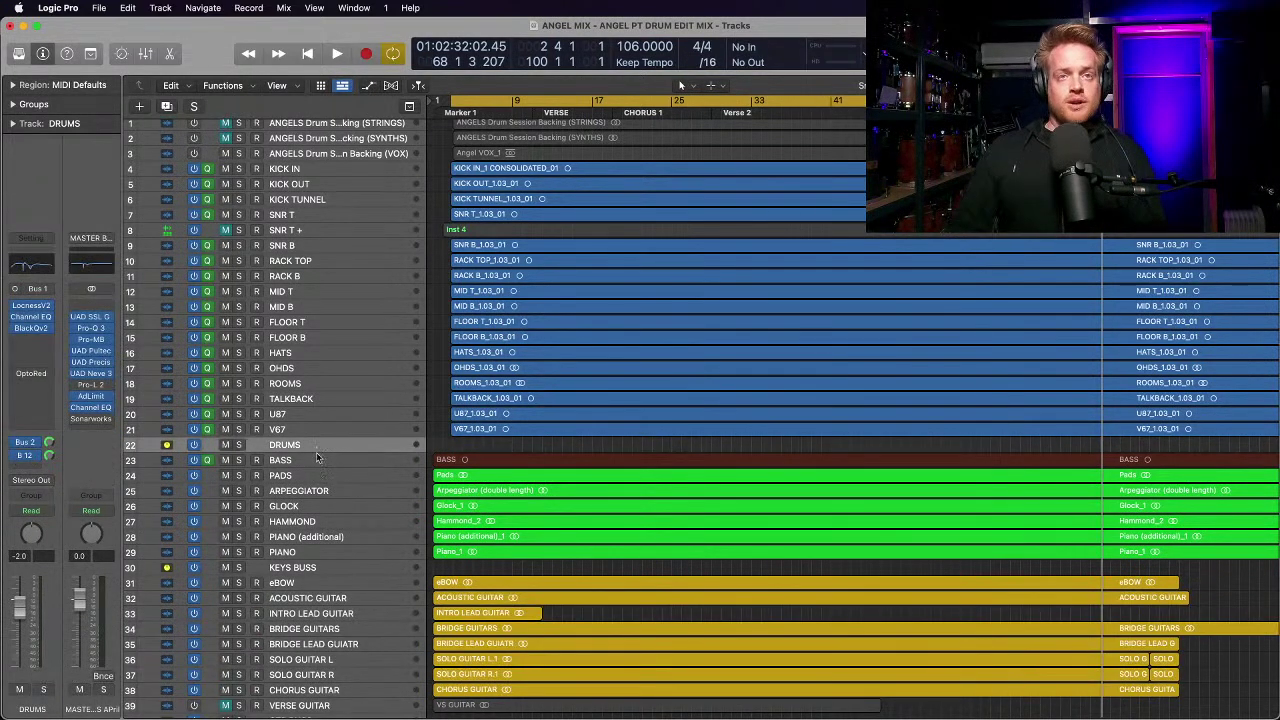
pyautogui.click(340, 170)
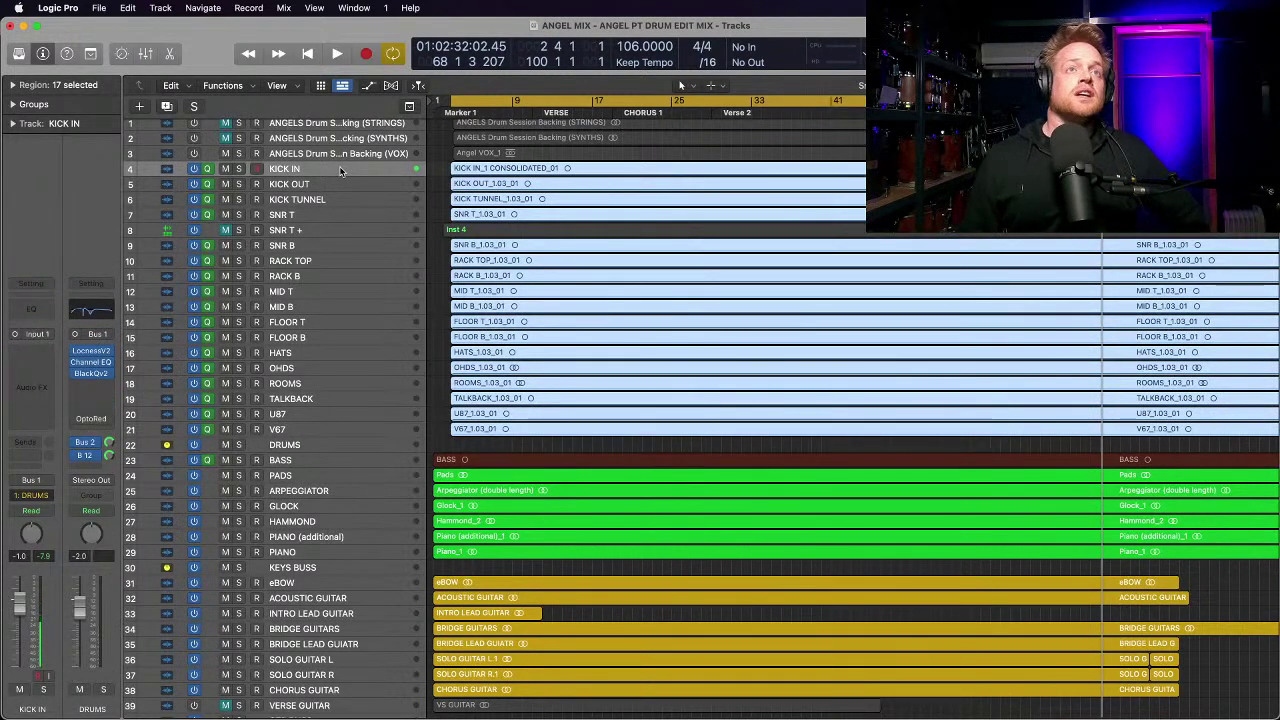
pyautogui.press('Down')
pyautogui.press('Down')
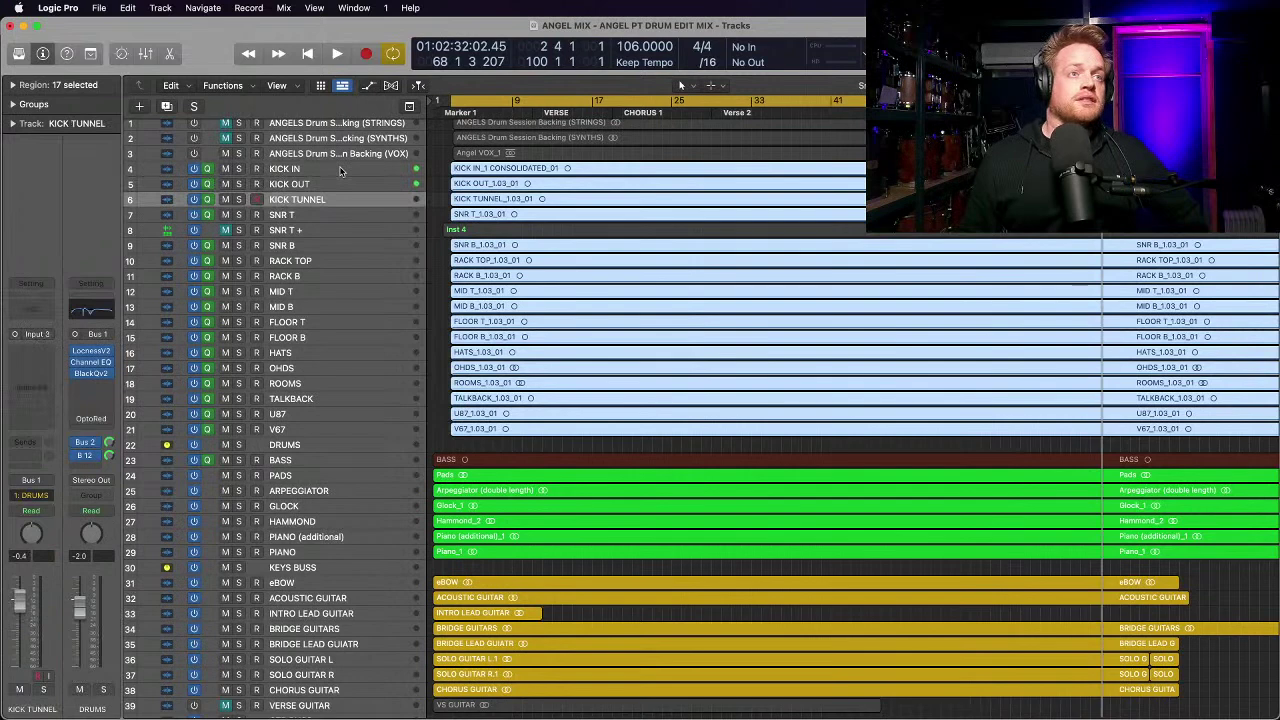
pyautogui.press('Down')
pyautogui.press('Down')
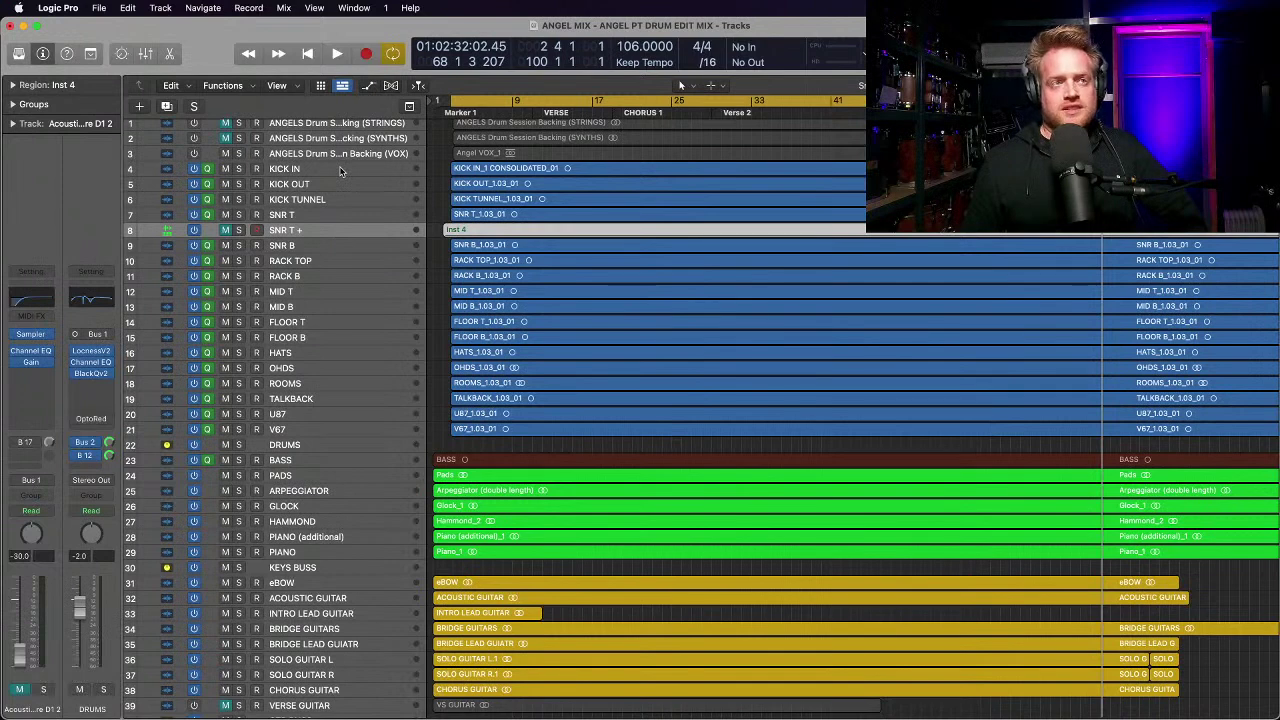
pyautogui.press('Down')
pyautogui.press('Down')
pyautogui.press('Down')
pyautogui.press('Down')
pyautogui.press('Down')
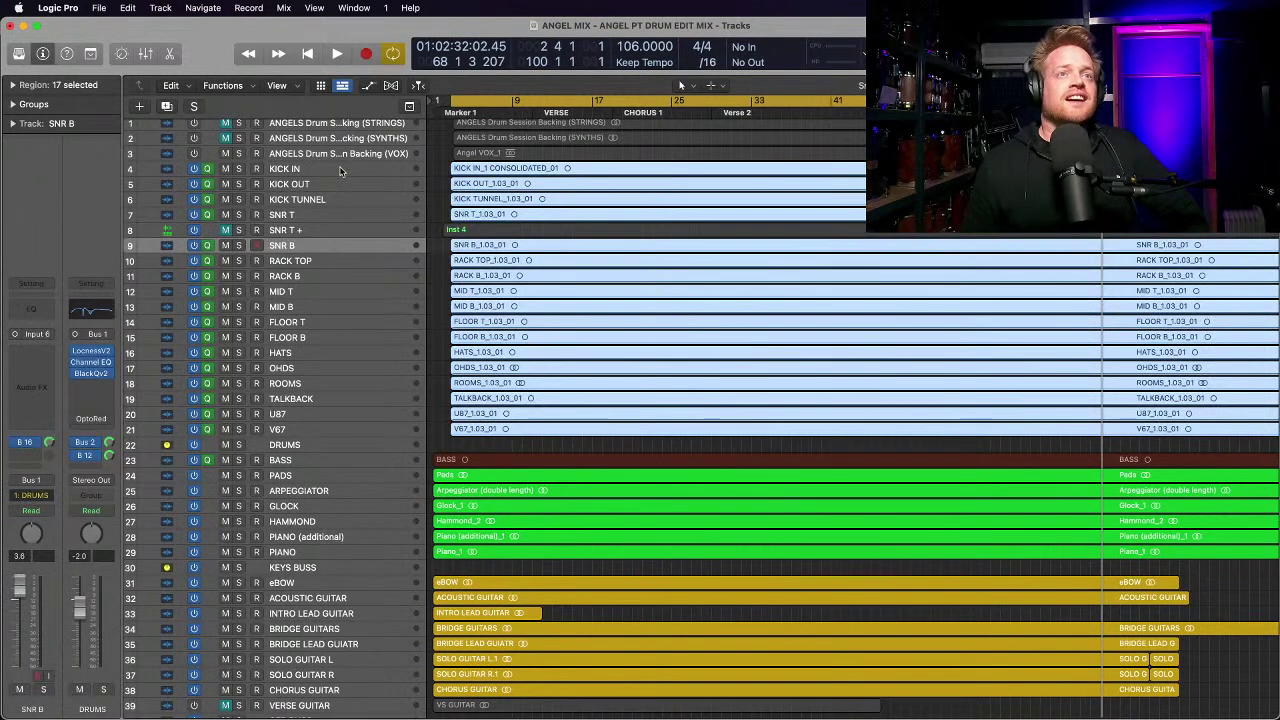
pyautogui.press('Down')
pyautogui.press('Down')
pyautogui.press('Down')
pyautogui.press('Down')
pyautogui.press('Down')
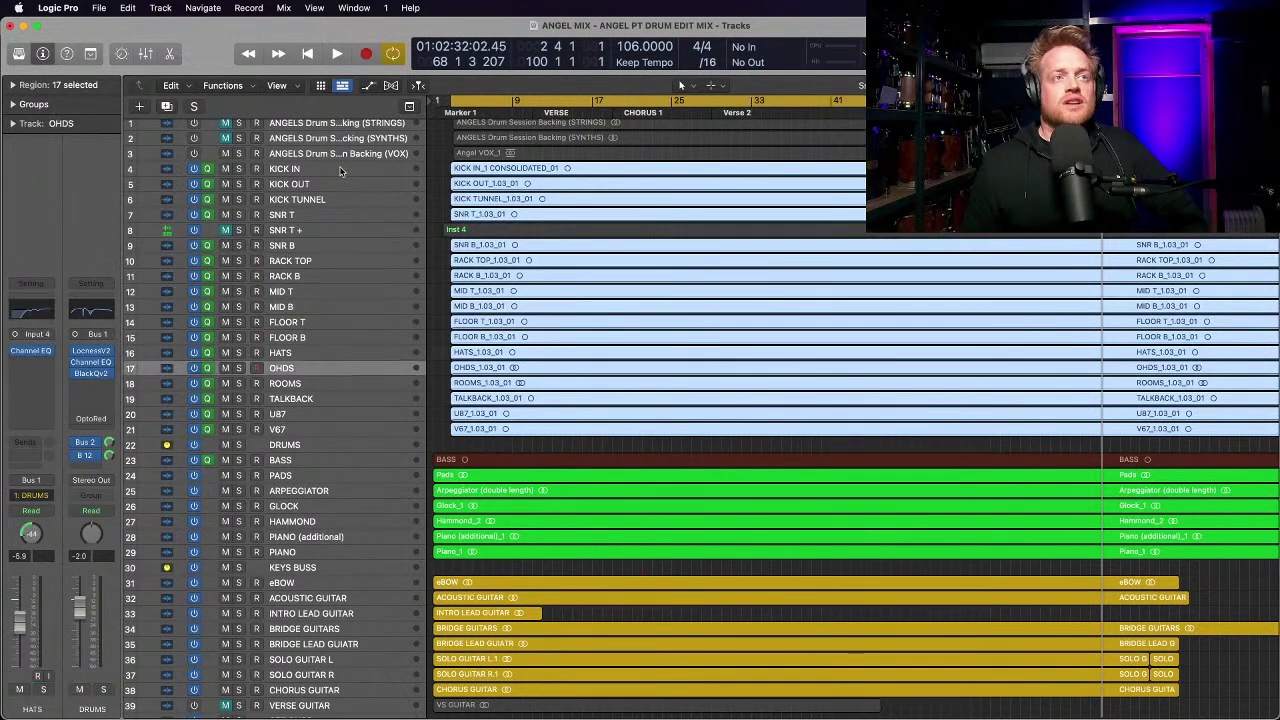
pyautogui.press('Up')
pyautogui.press('Down')
pyautogui.press('Down')
pyautogui.press('Down')
pyautogui.press('Down')
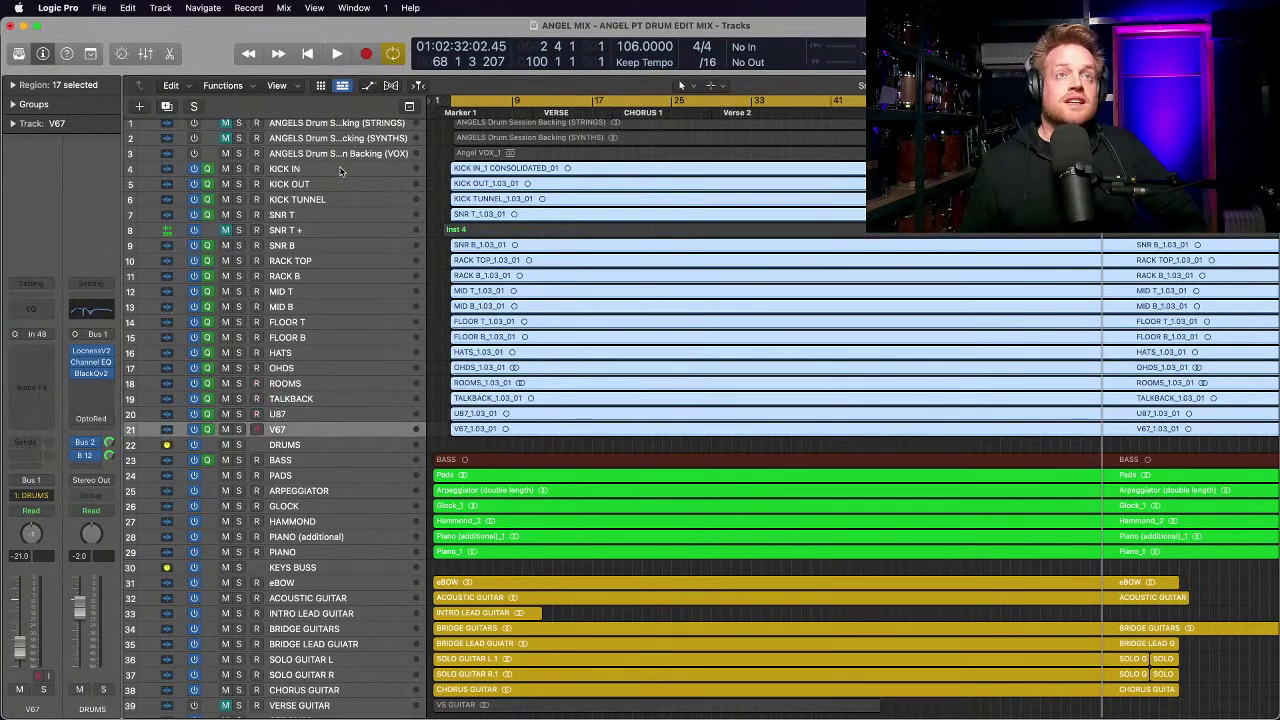
# Step: Look at the KICK IN and DRUMS bus channel strips again and zoom in horizontally on the start of the arrangement
pyautogui.click(340, 171)
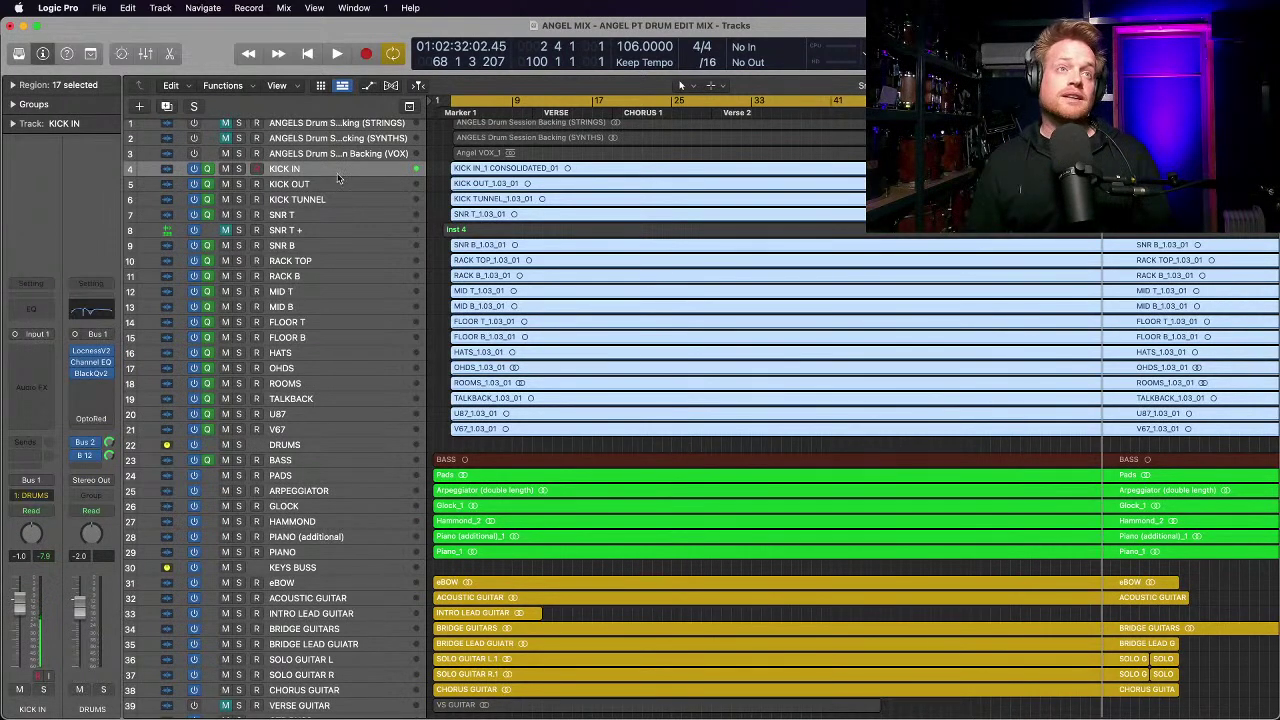
pyautogui.click(334, 447)
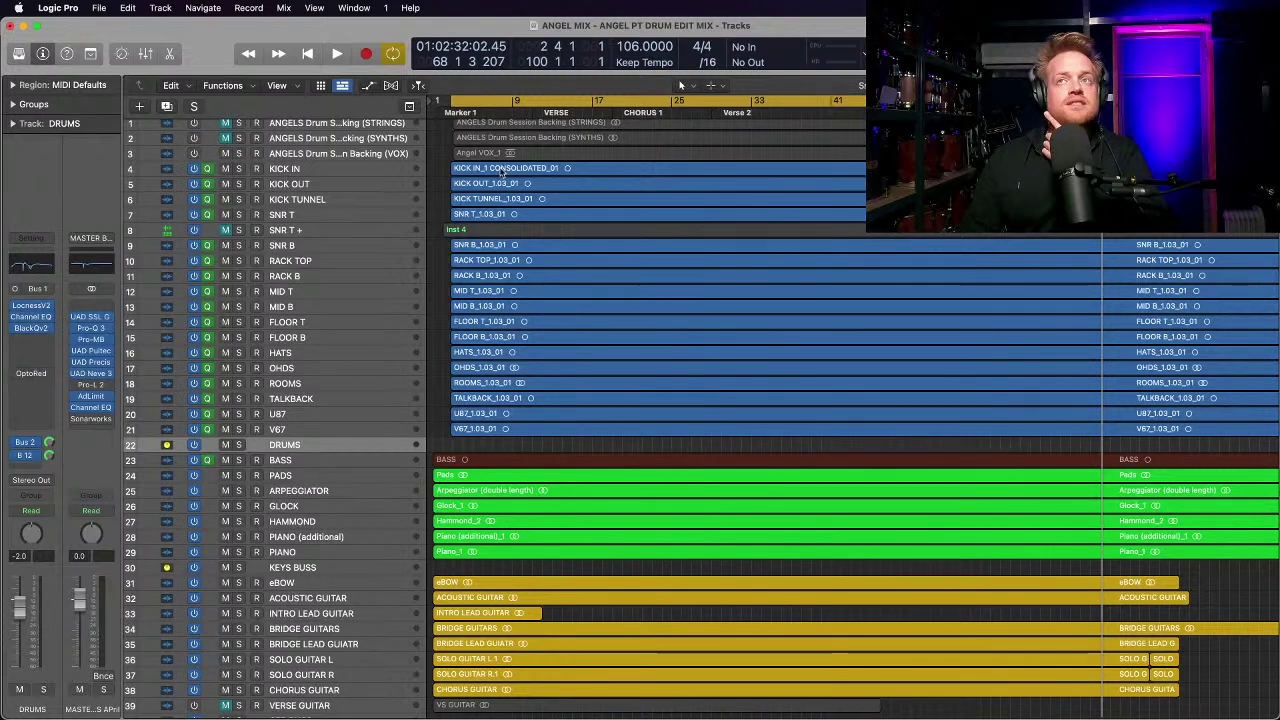
pyautogui.scroll(5, 609, 234)
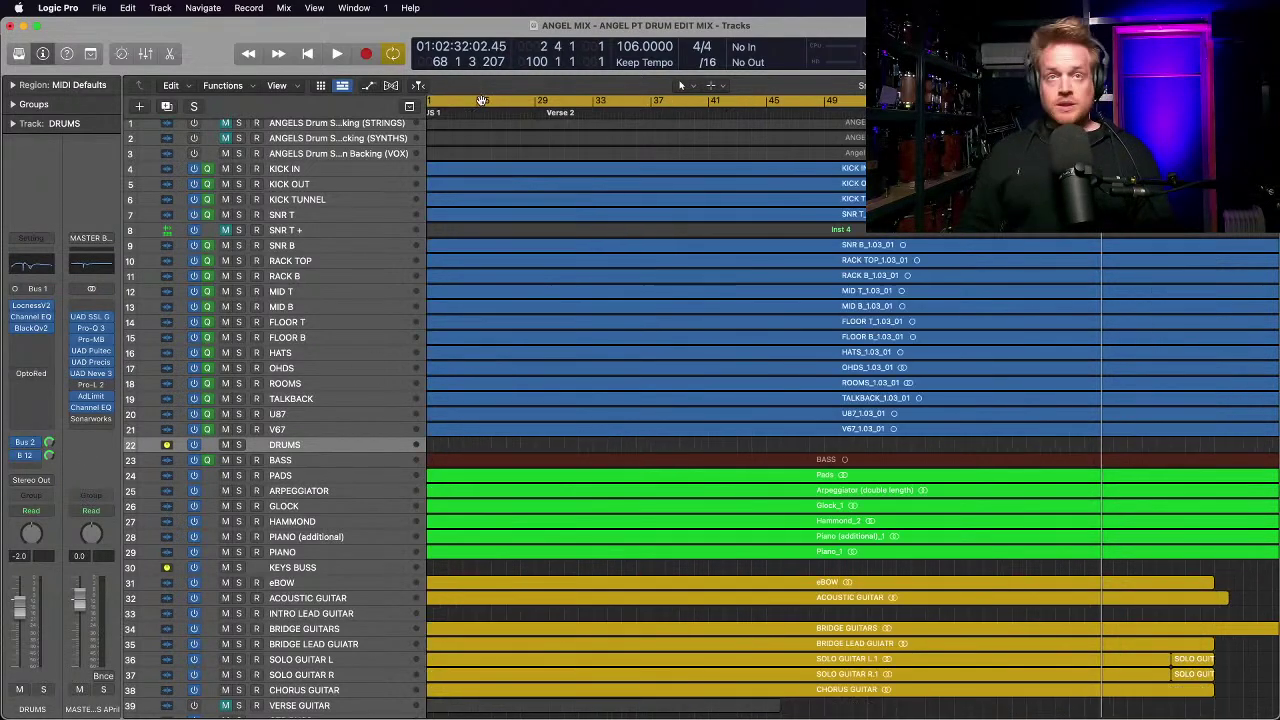
pyautogui.hscroll(-10, 609, 234)
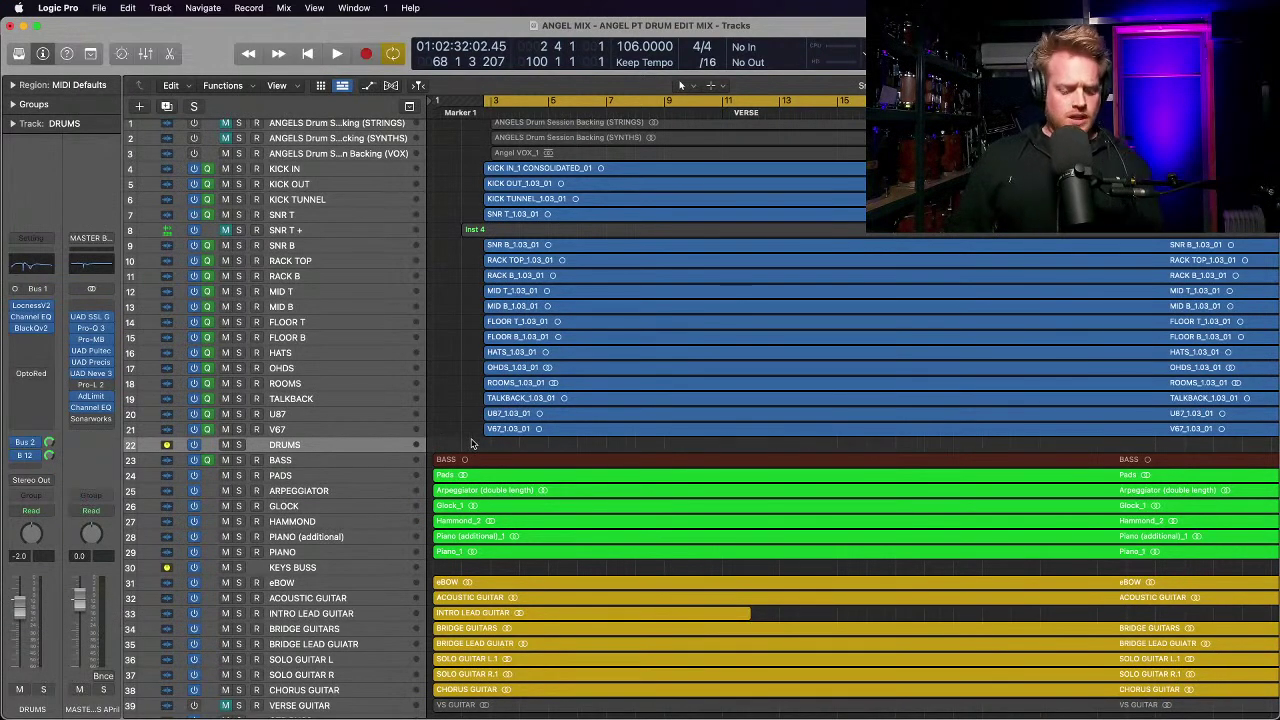
# Step: Look over the keys, guitar, strings and vocal tracks and select the ACOUSTIC GUITAR track
pyautogui.scroll(-3, 481, 461)
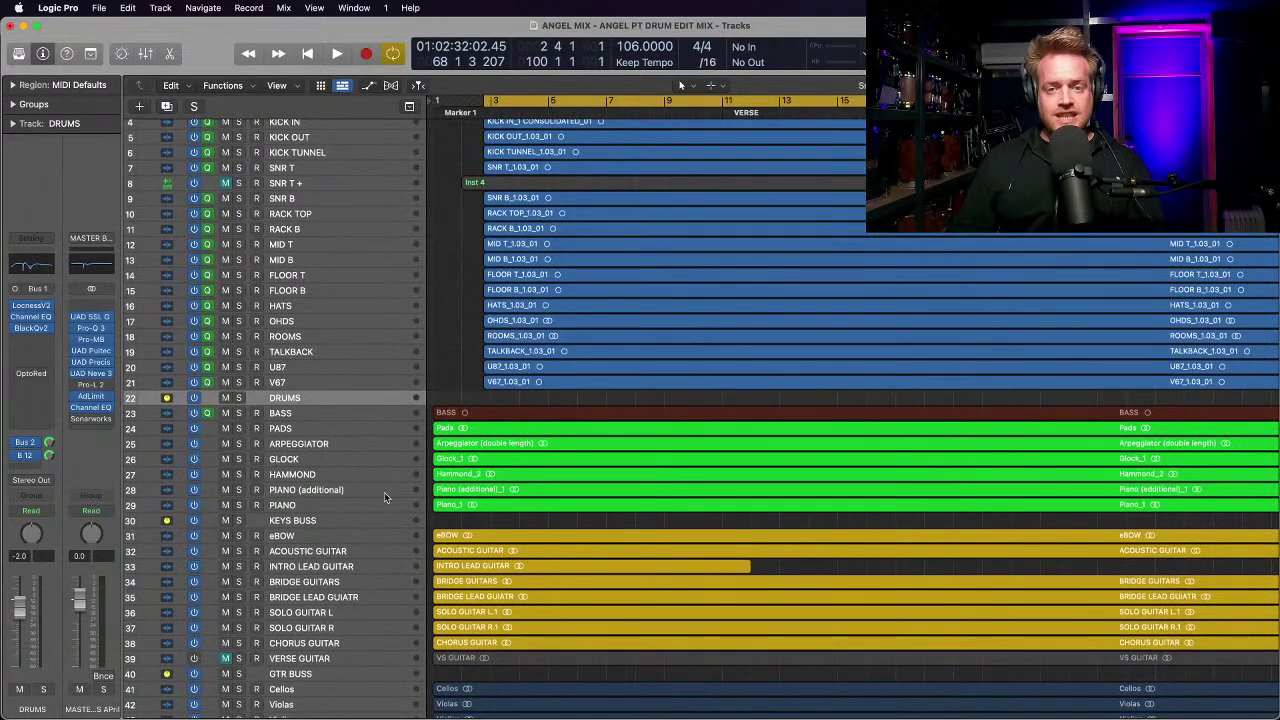
pyautogui.scroll(-5, 385, 440)
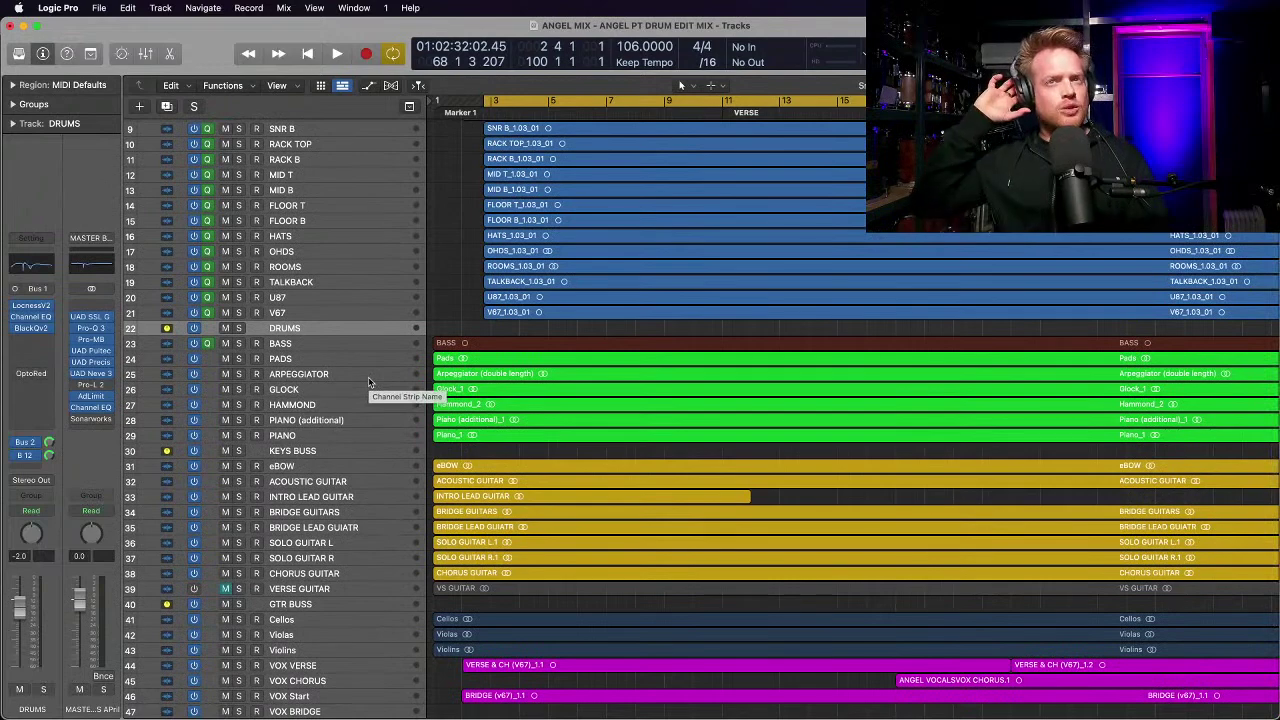
pyautogui.scroll(-1, 368, 383)
pyautogui.scroll(-2, 368, 383)
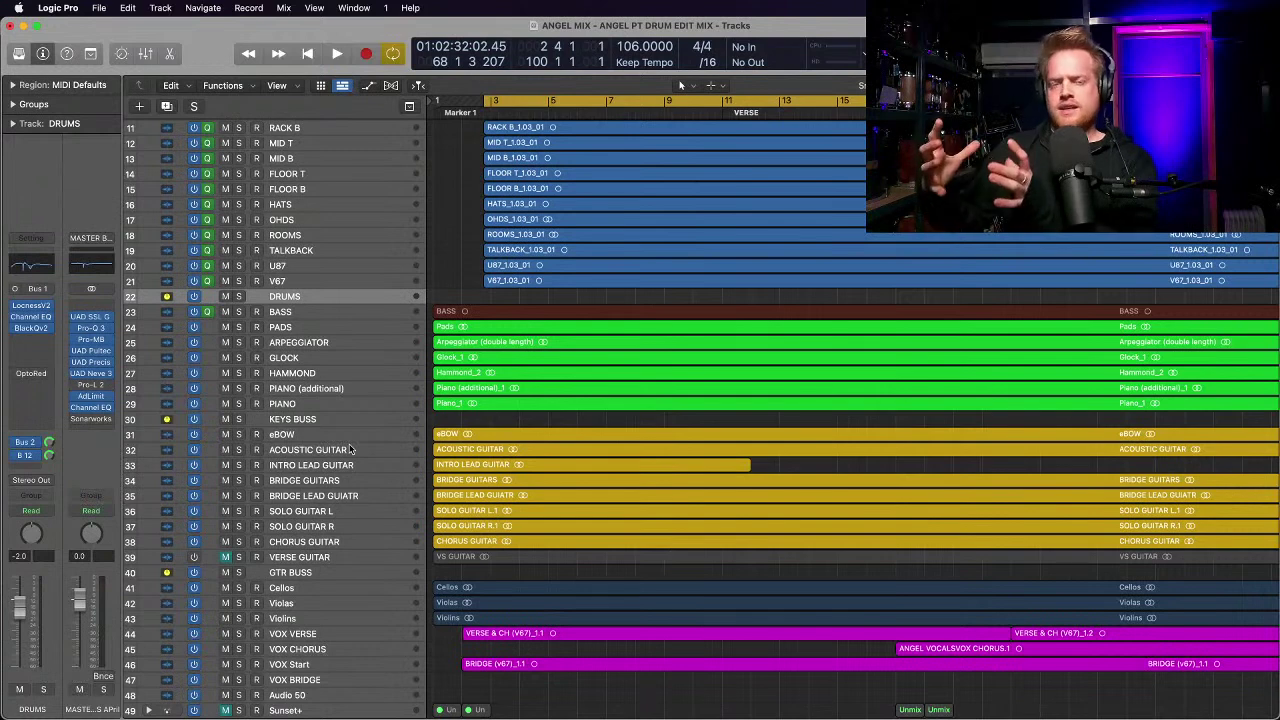
pyautogui.click(352, 453)
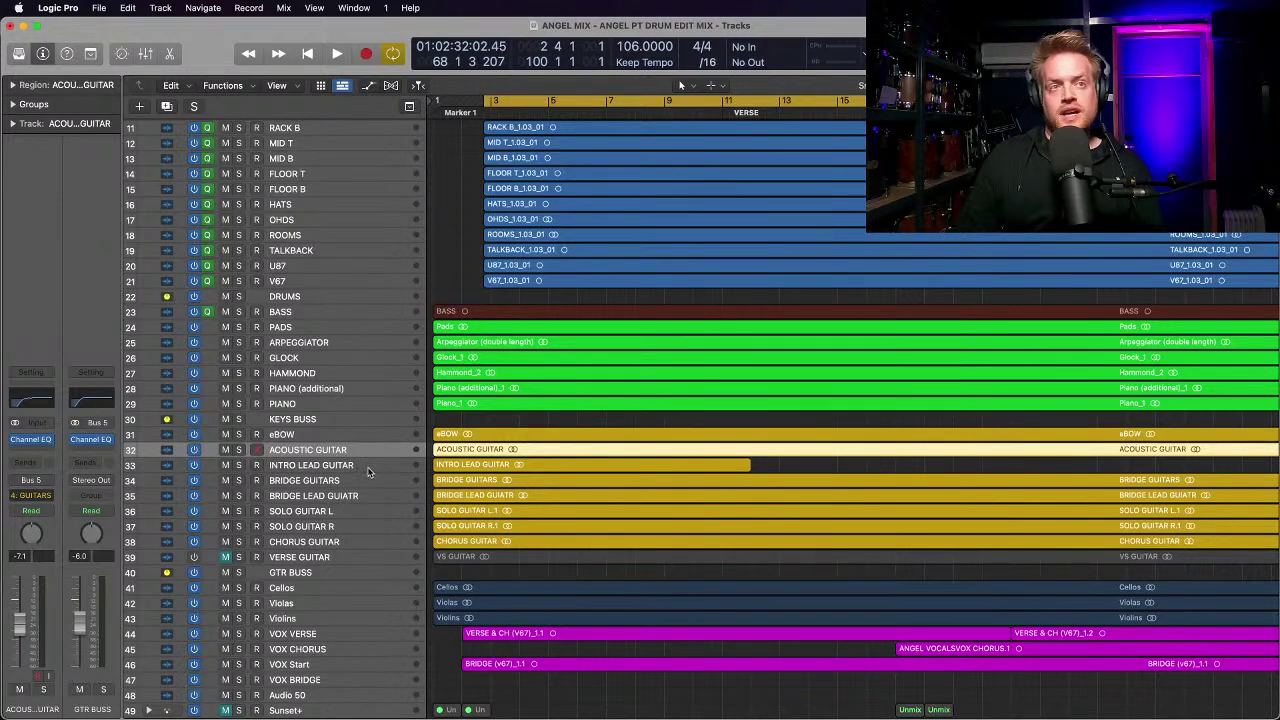
# Step: Inspect the channel strips of the string tracks Violas and Cellos and of the VOX VERSE track
pyautogui.scroll(-3, 367, 470)
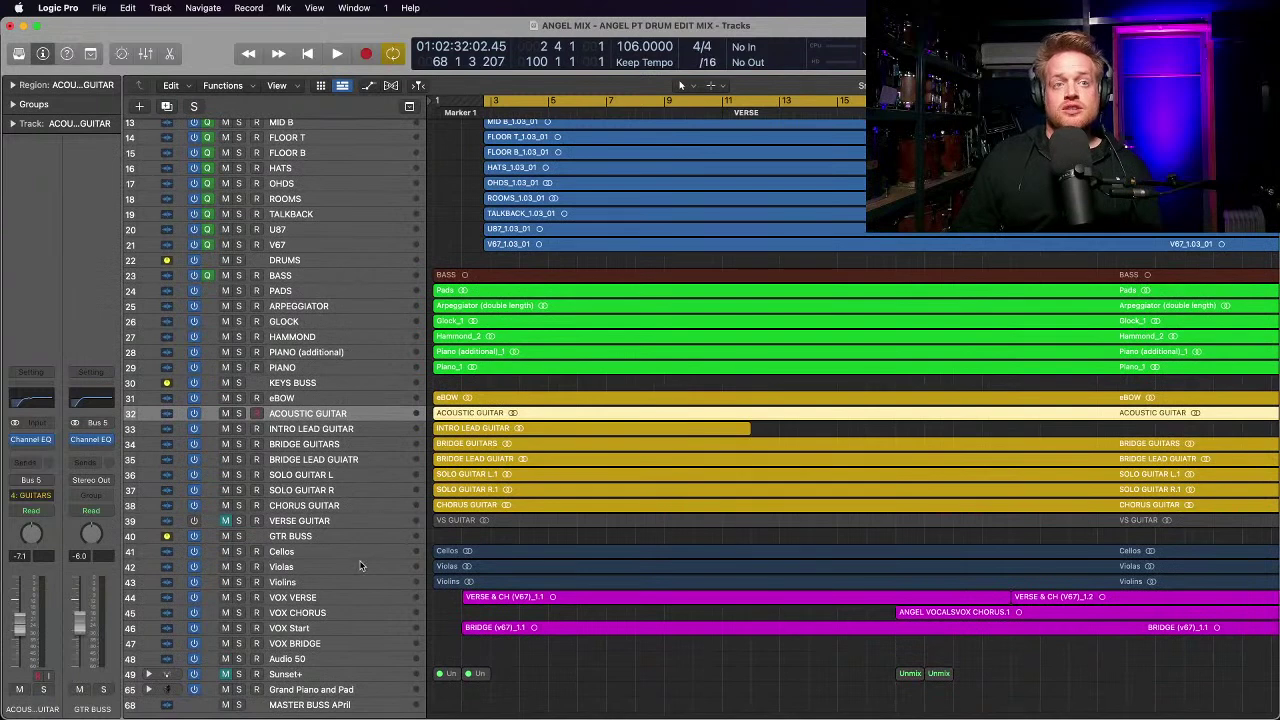
pyautogui.click(358, 567)
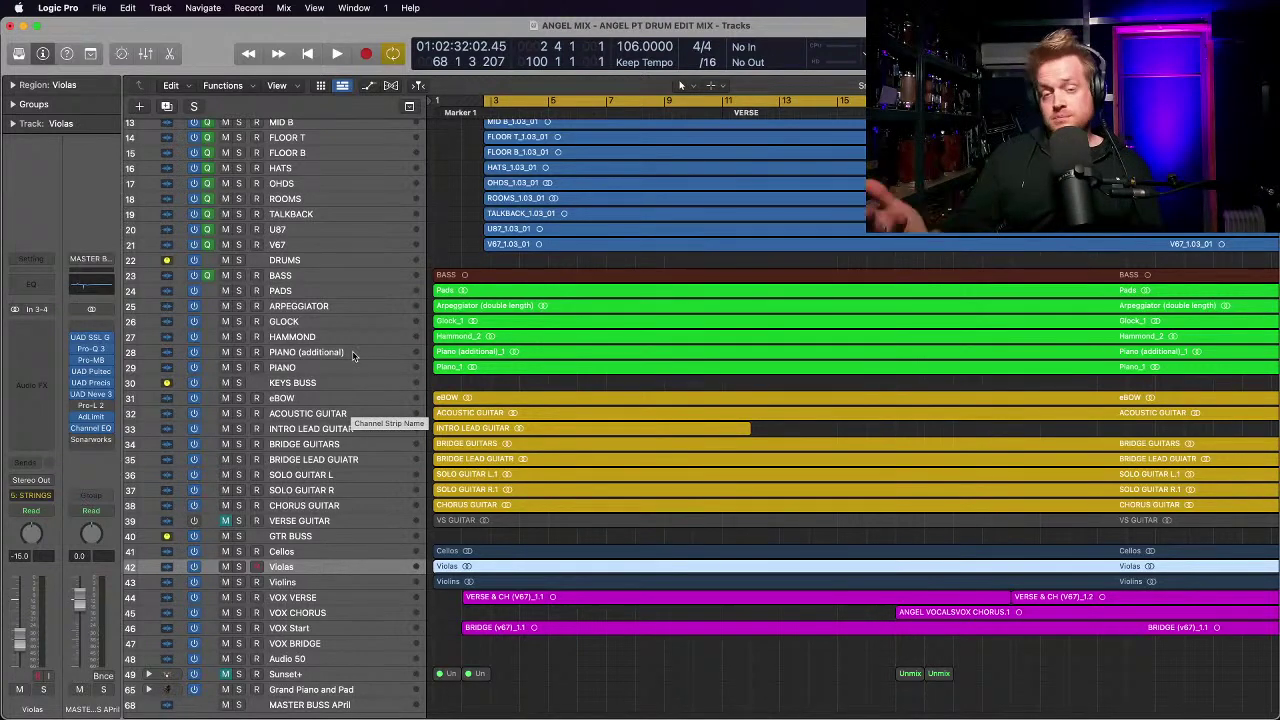
pyautogui.click(367, 552)
pyautogui.scroll(-2, 366, 582)
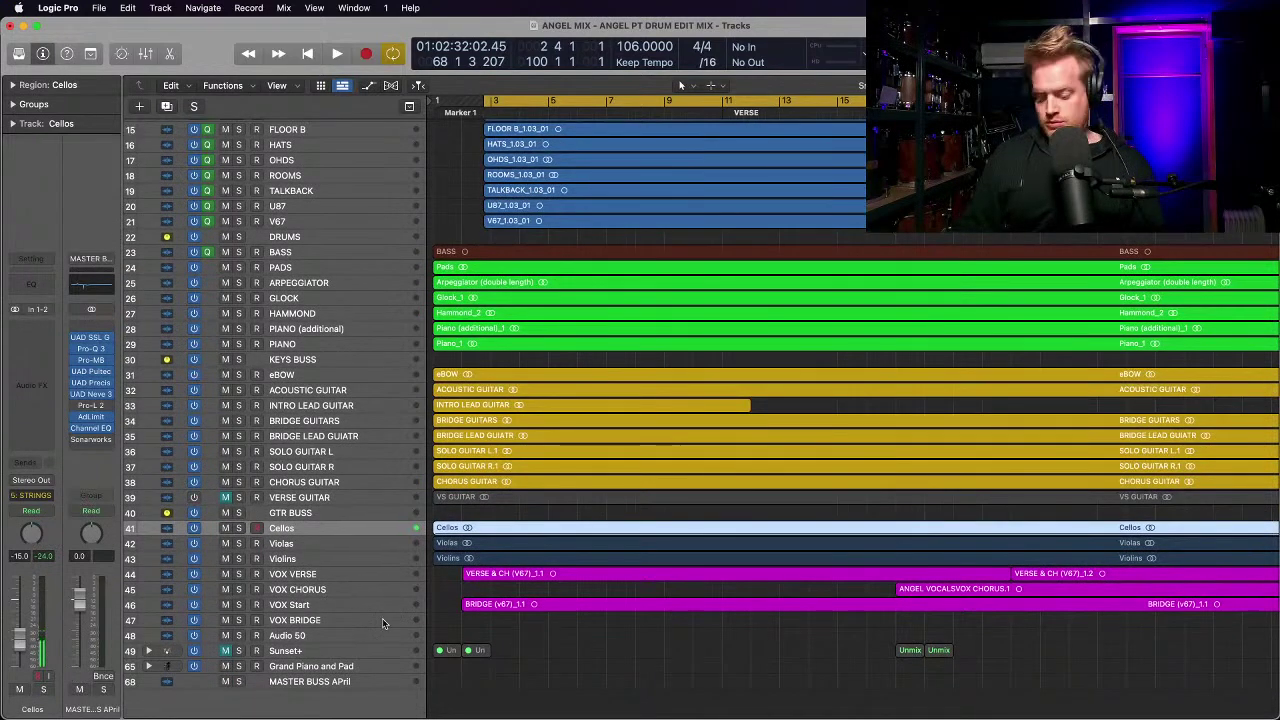
pyautogui.press('super+Left')
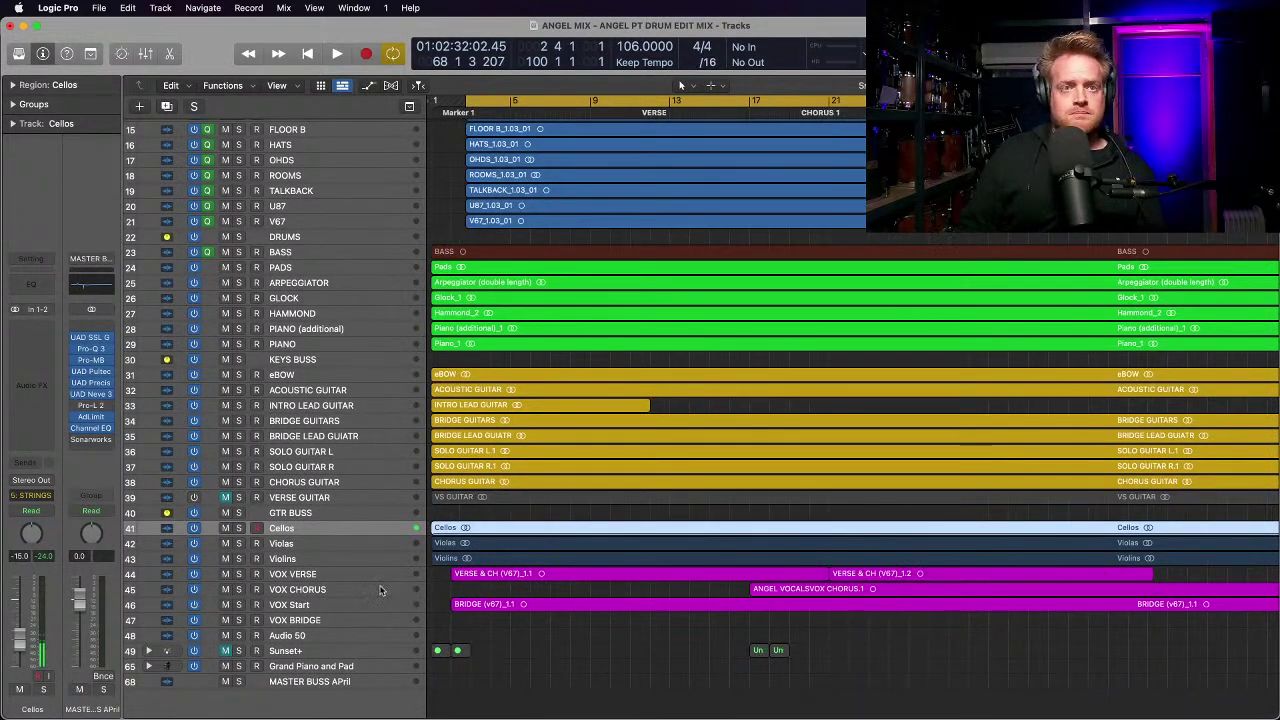
pyautogui.click(378, 580)
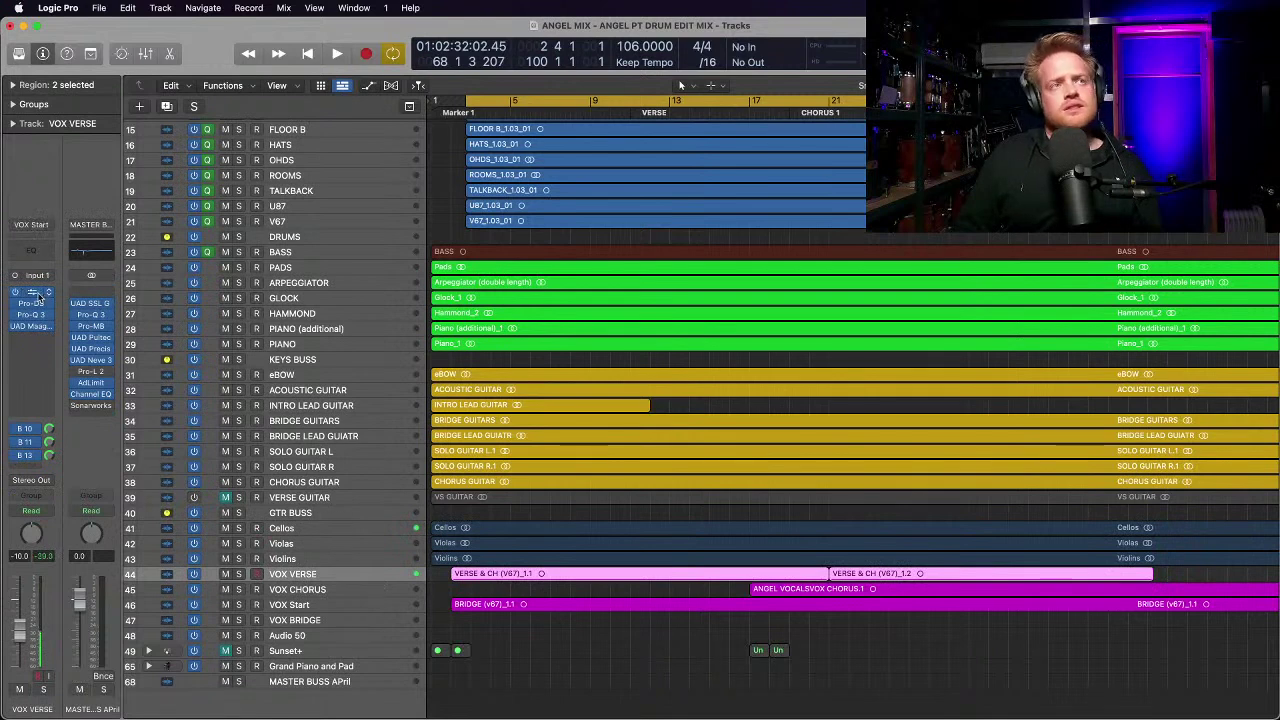
pyautogui.press('super+Left')
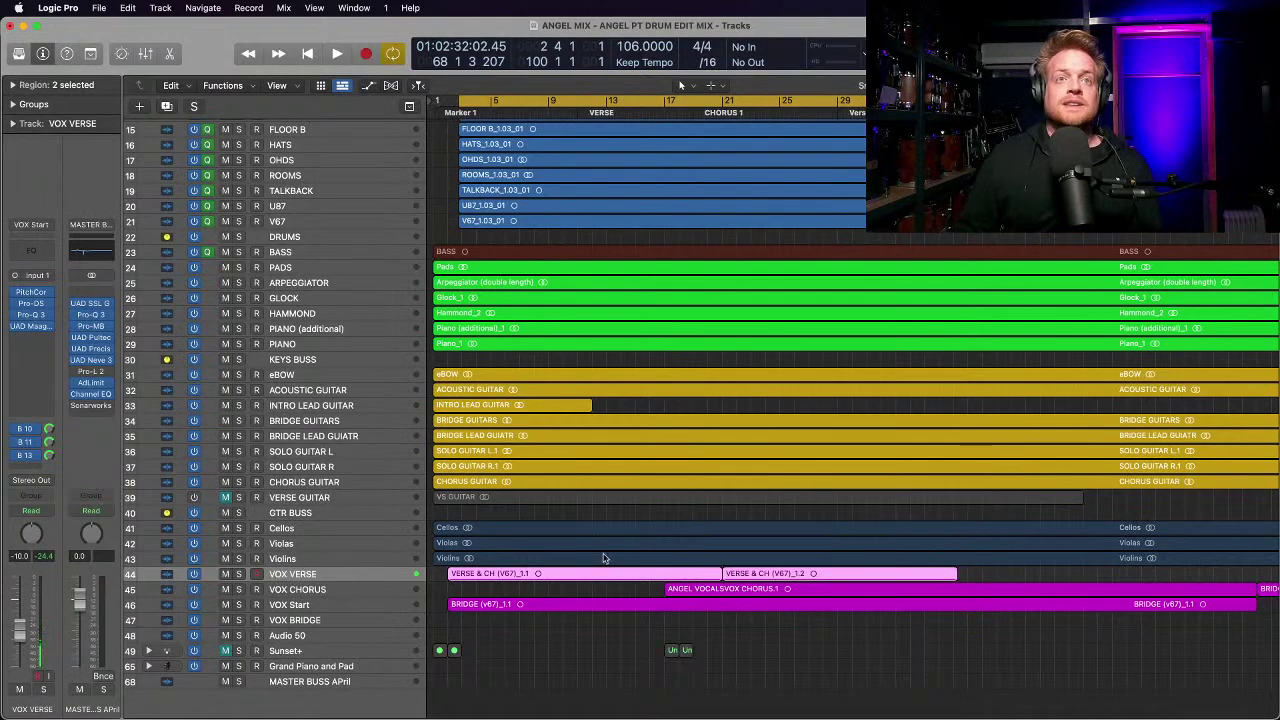
# Step: Play the full mix from the beginning of the song through Chorus 1 and stop playback
pyautogui.scroll(4, 685, 518)
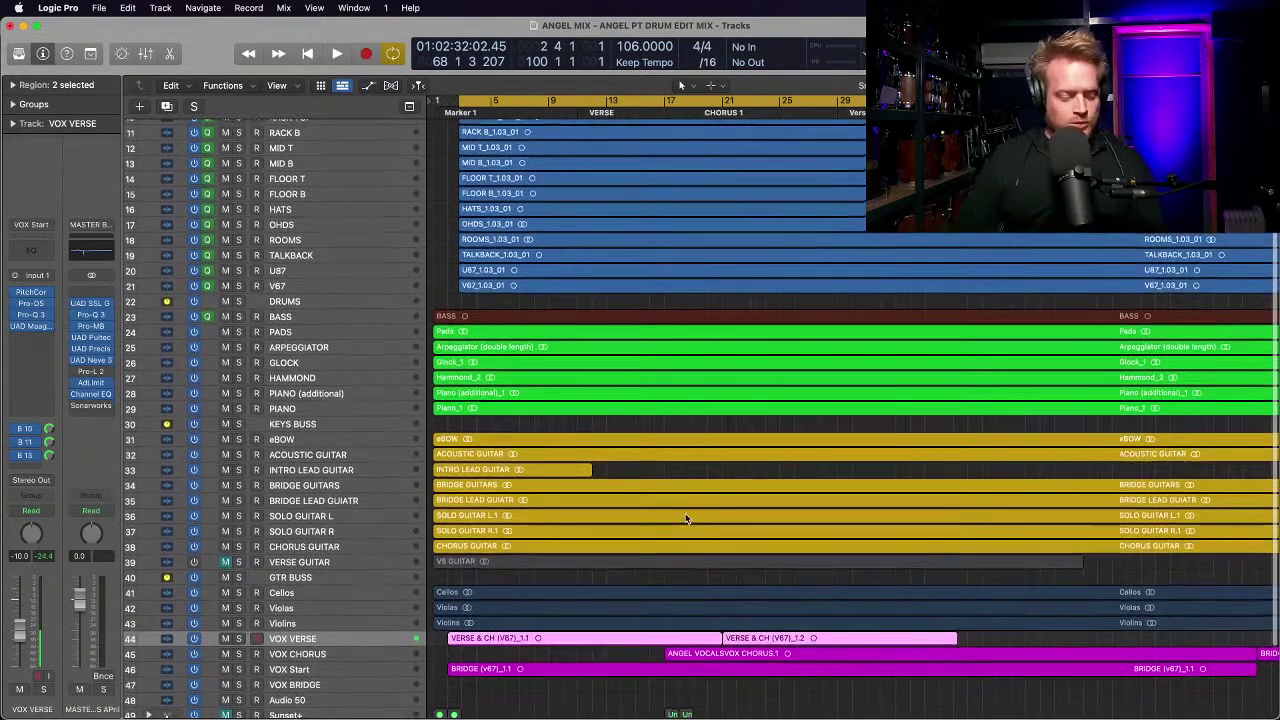
pyautogui.scroll(8, 685, 518)
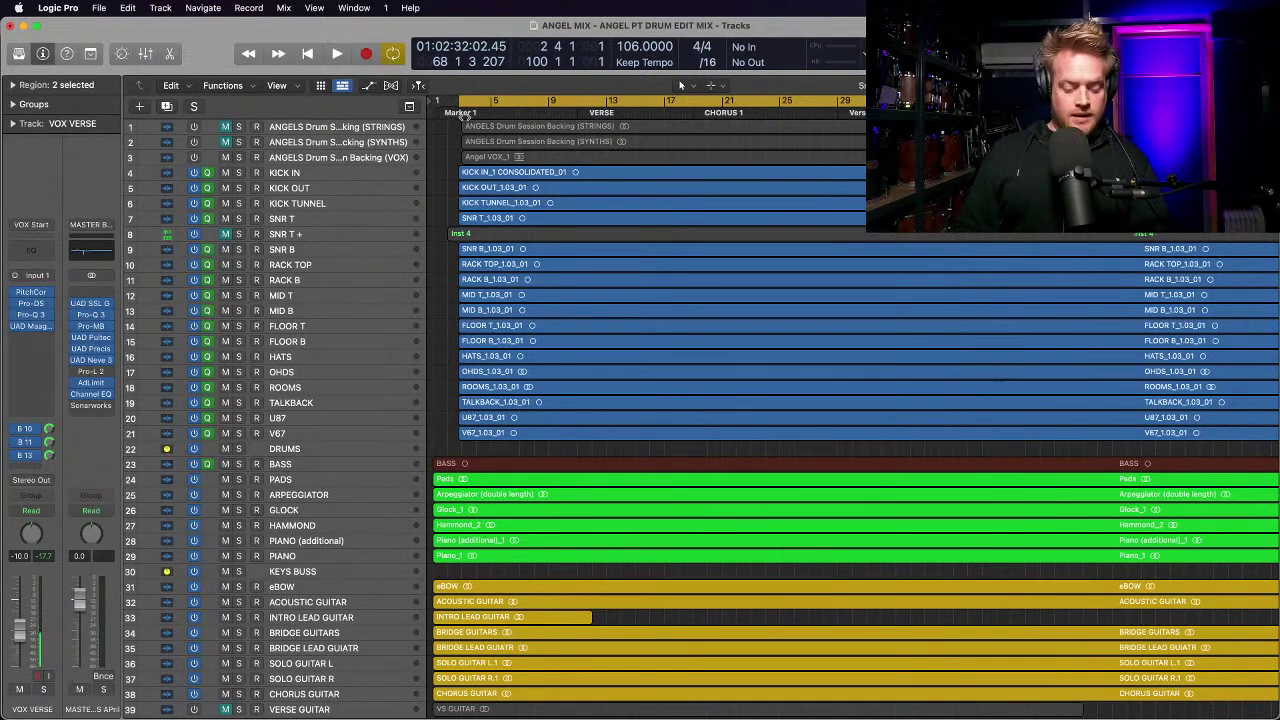
pyautogui.press('super+Left')
pyautogui.press('Return')
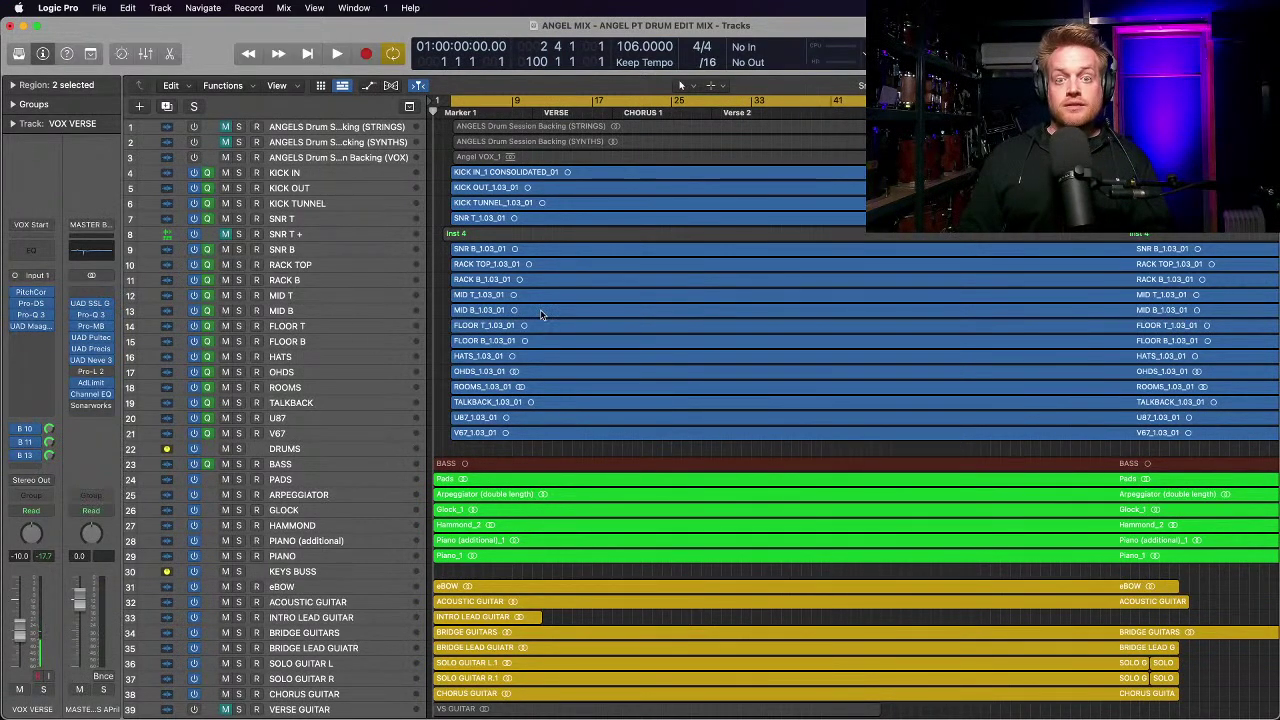
pyautogui.press('space')
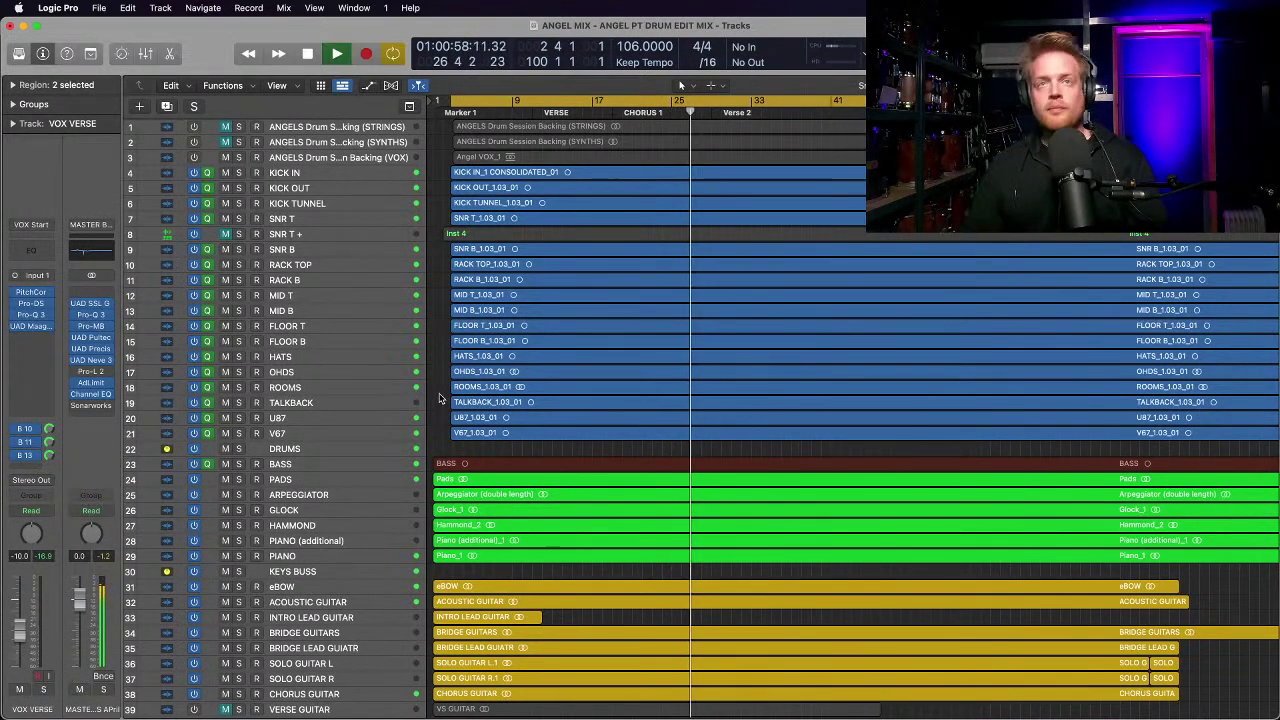
pyautogui.press('space')
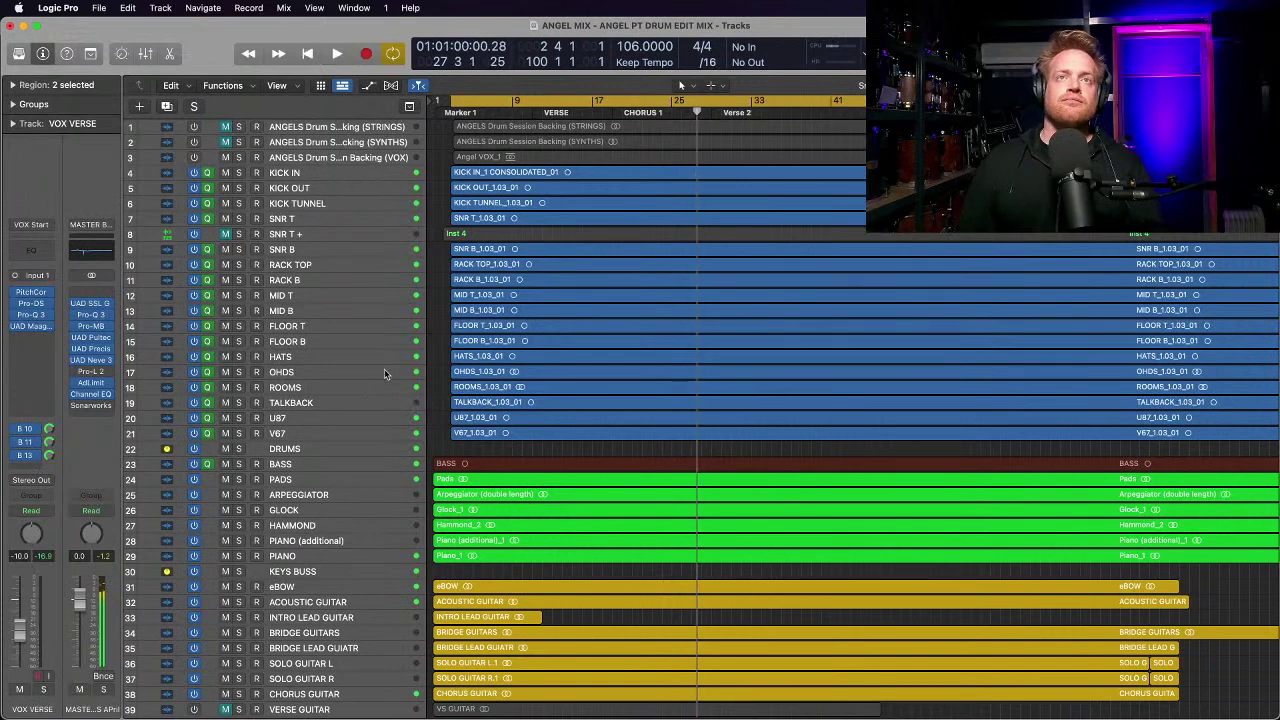
# Step: Select the DRUMS bus track below the individual drum tracks and solo it
pyautogui.press('super+Left')
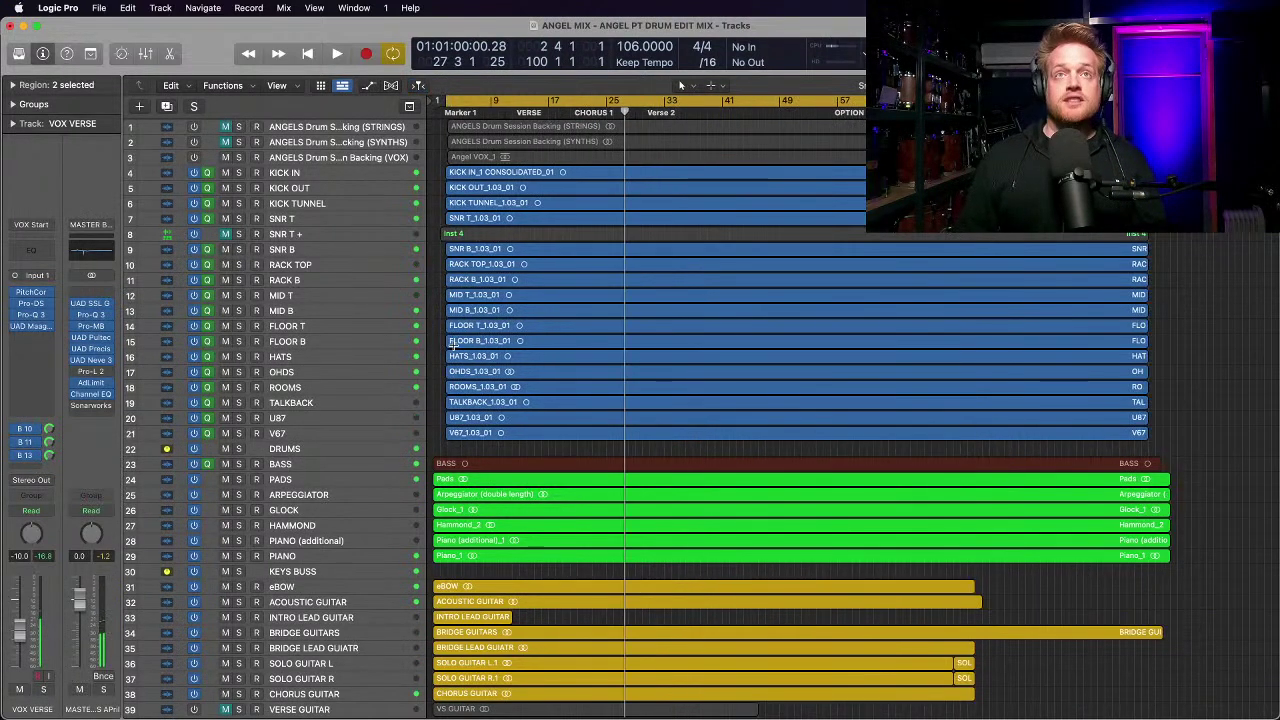
pyautogui.press('super+Down')
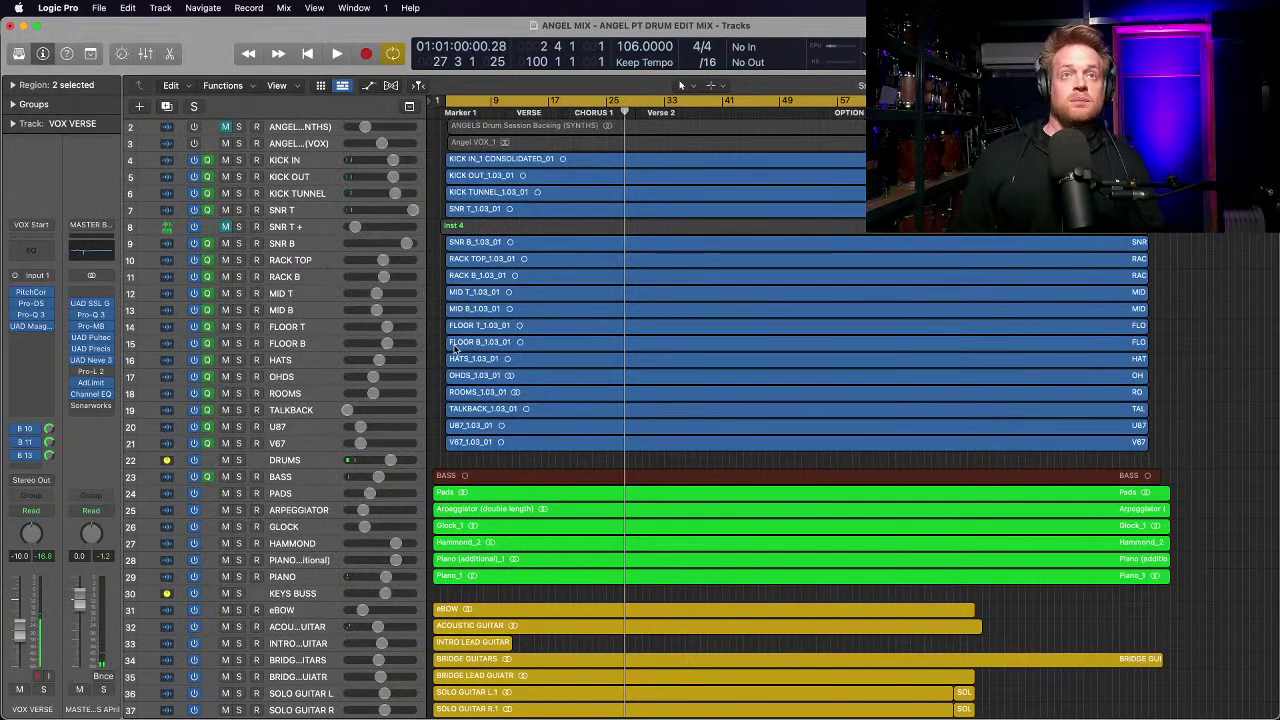
pyautogui.scroll(2, 435, 381)
pyautogui.press('super+Down')
pyautogui.press('super+Down')
pyautogui.press('super+Right')
pyautogui.press('super+Right')
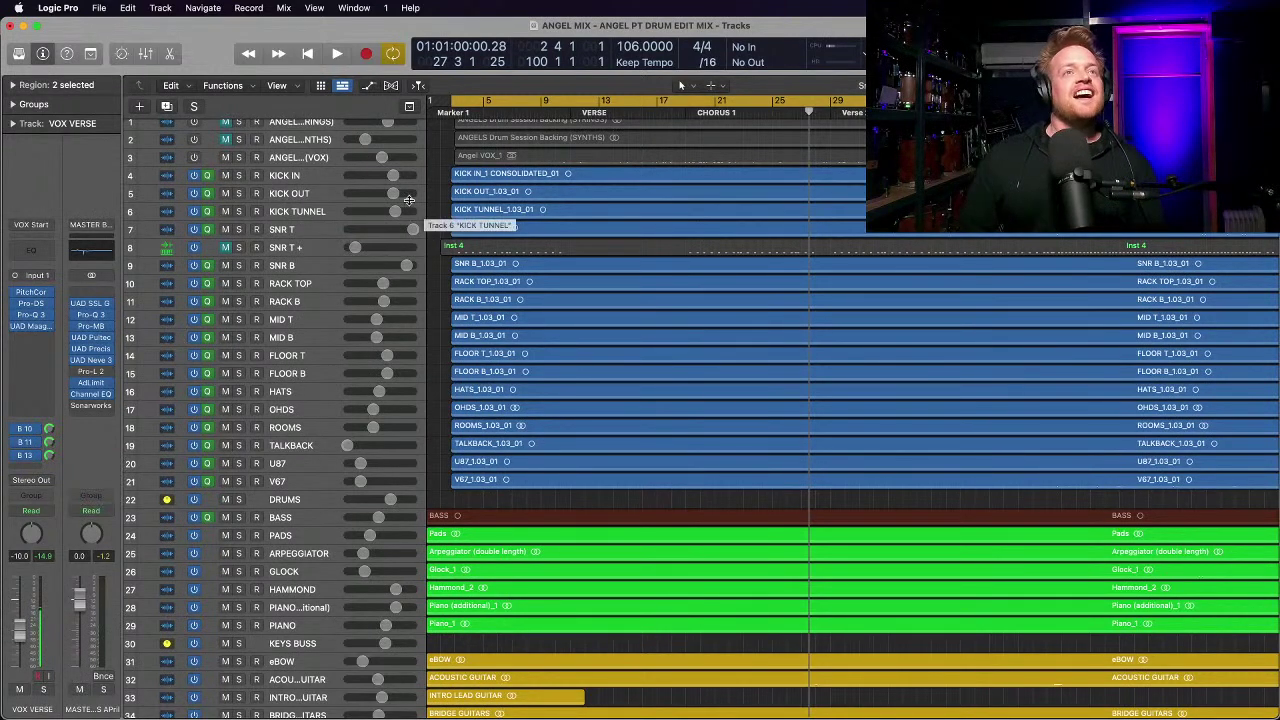
pyautogui.click(305, 178)
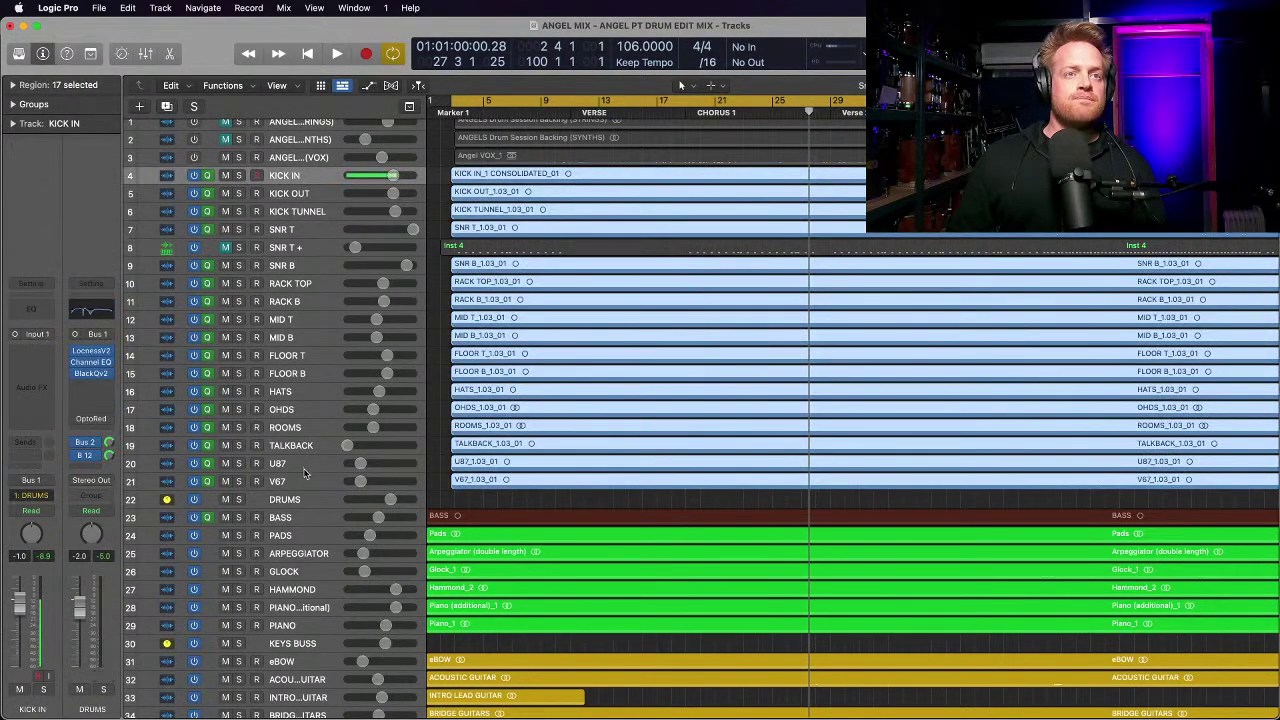
pyautogui.click(306, 501)
pyautogui.click(238, 500)
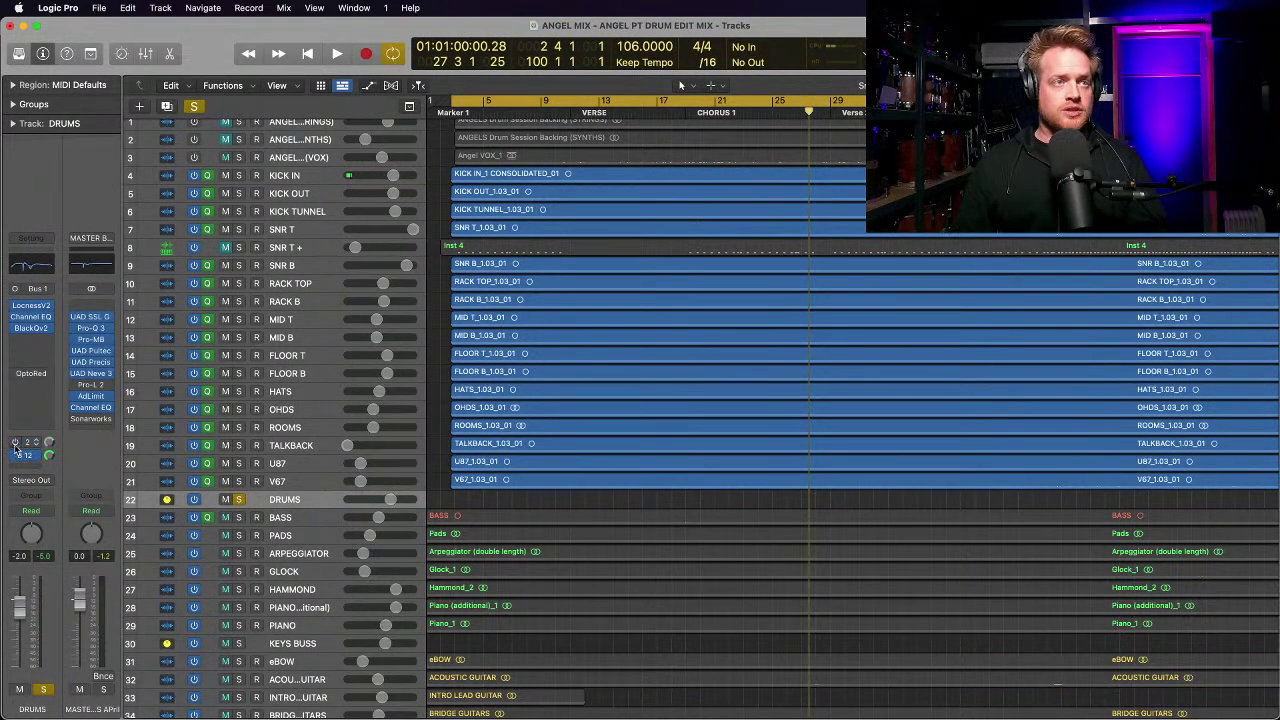
# Step: Bypass all plug-ins and sends on the DRUMS bus and play the dry drums
pyautogui.click(16, 306)
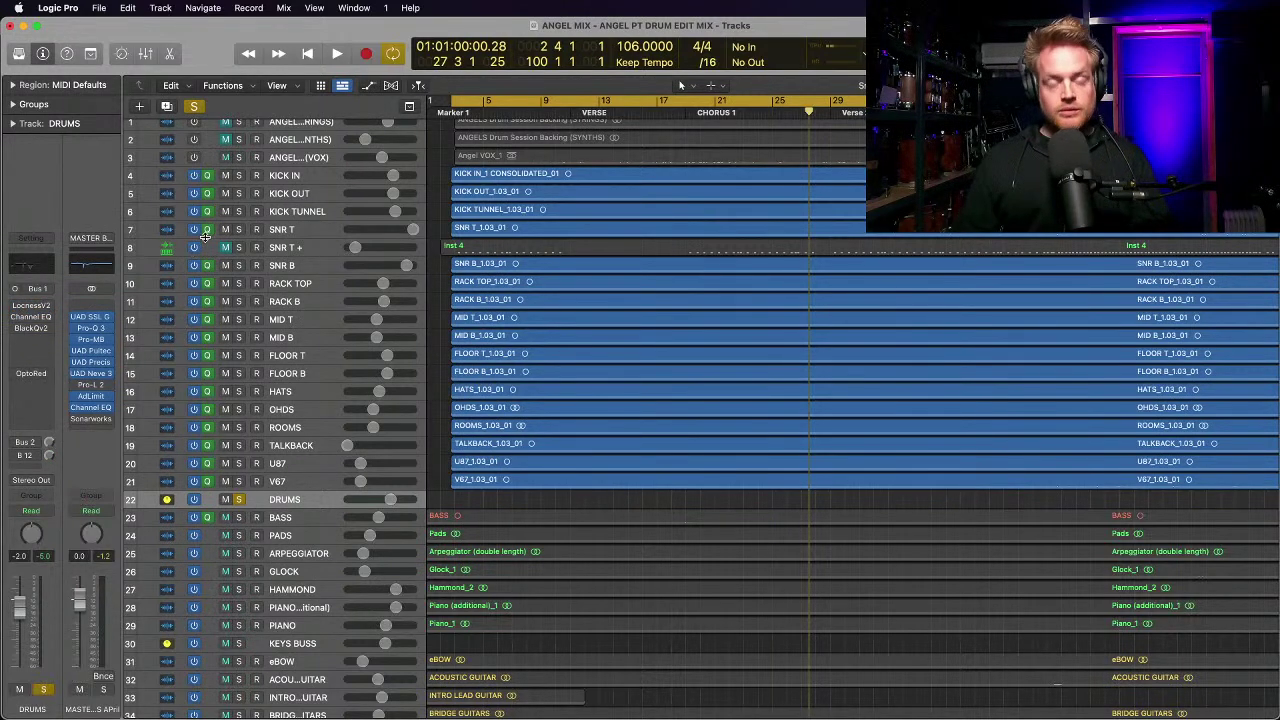
pyautogui.press('space')
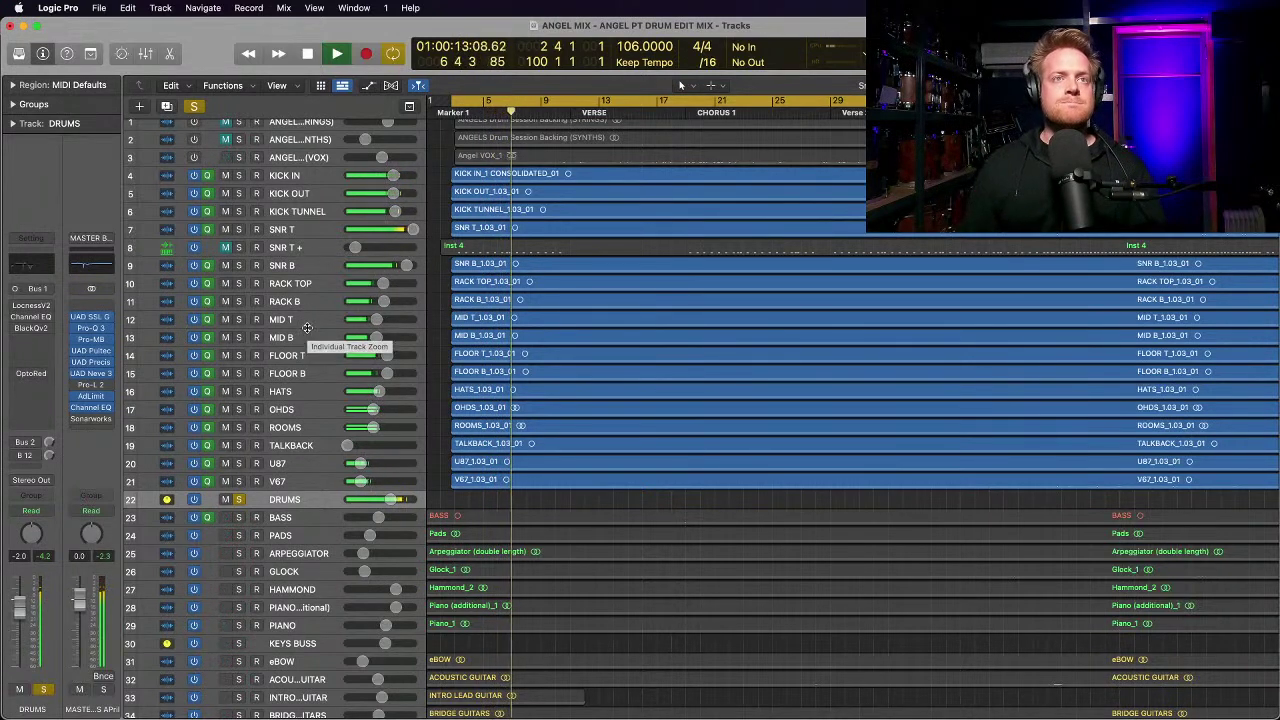
pyautogui.press('space')
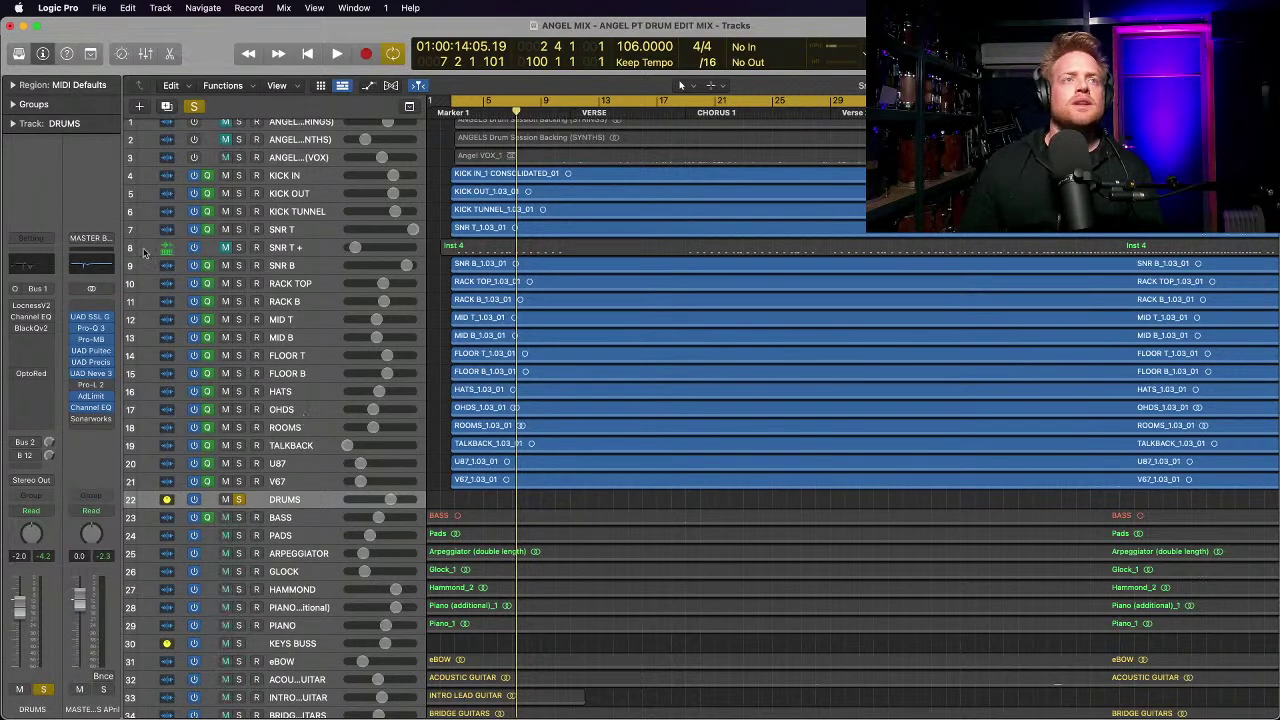
# Step: Enable and open LocnessV2 on the DRUMS bus, and compare it bypassed and engaged while playing from the start of the drums
pyautogui.moveTo(14, 307)
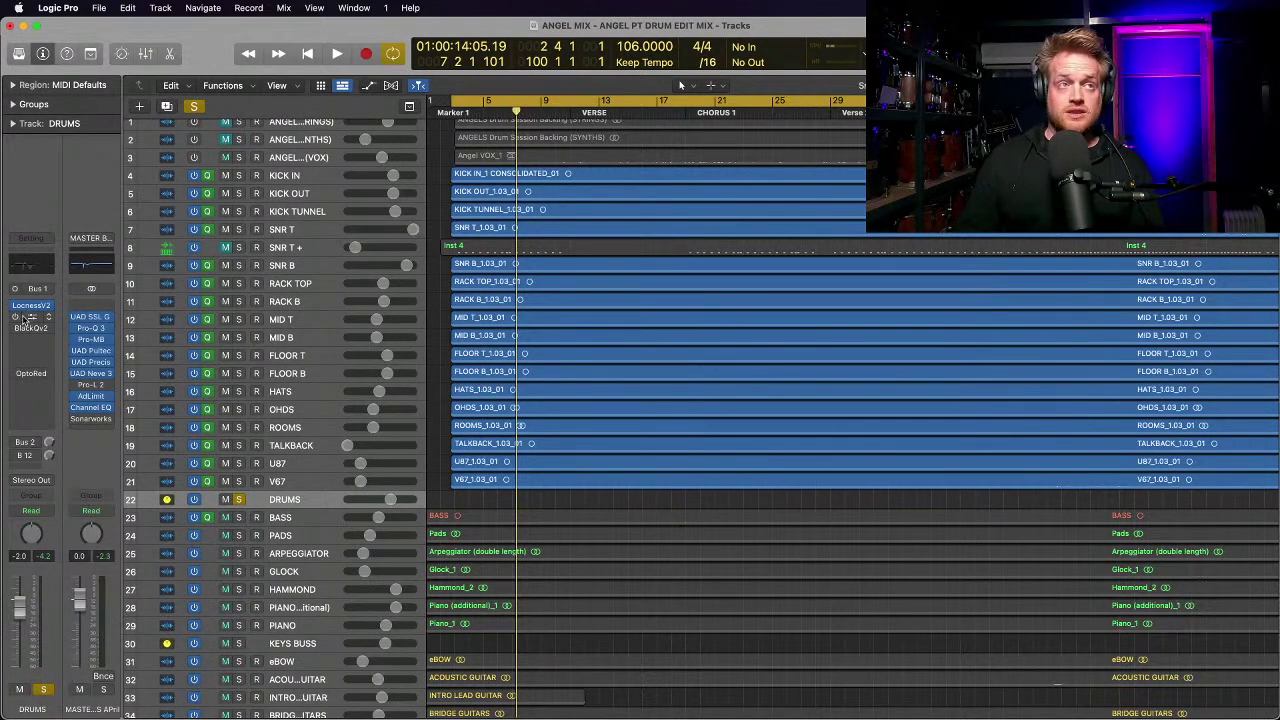
pyautogui.click(31, 305)
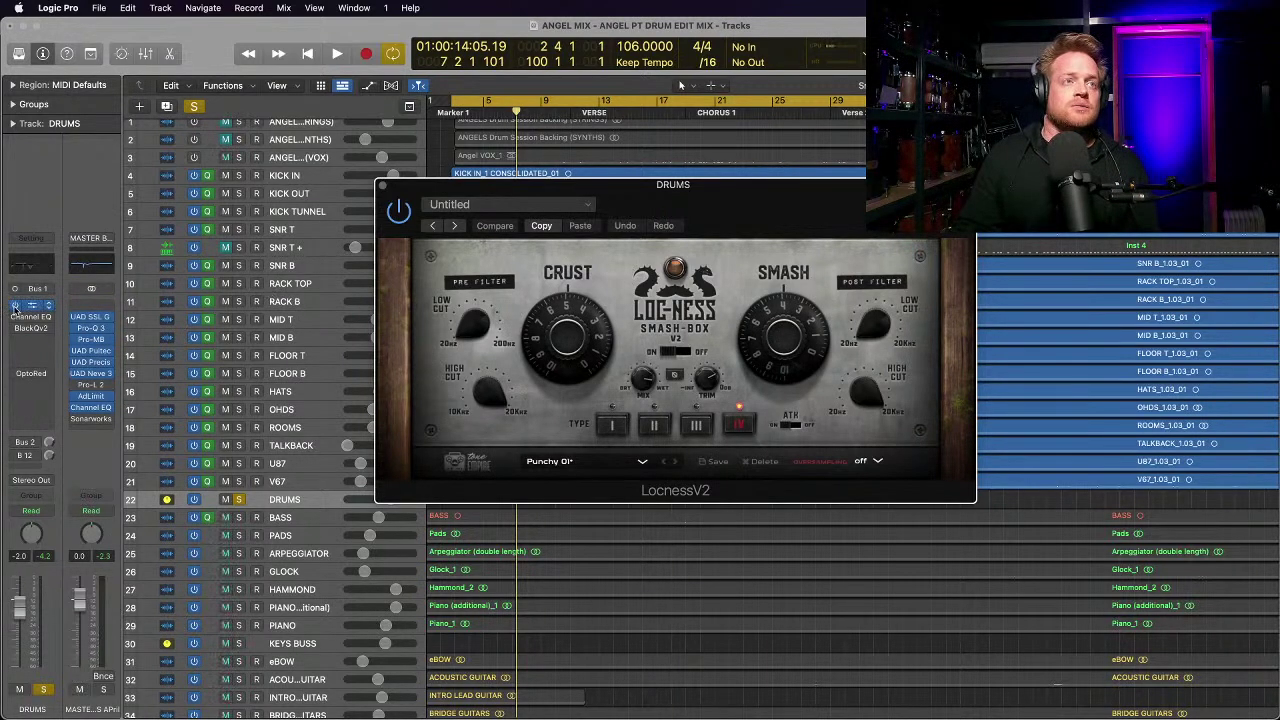
pyautogui.click(14, 308)
pyautogui.click(452, 101)
pyautogui.press('space')
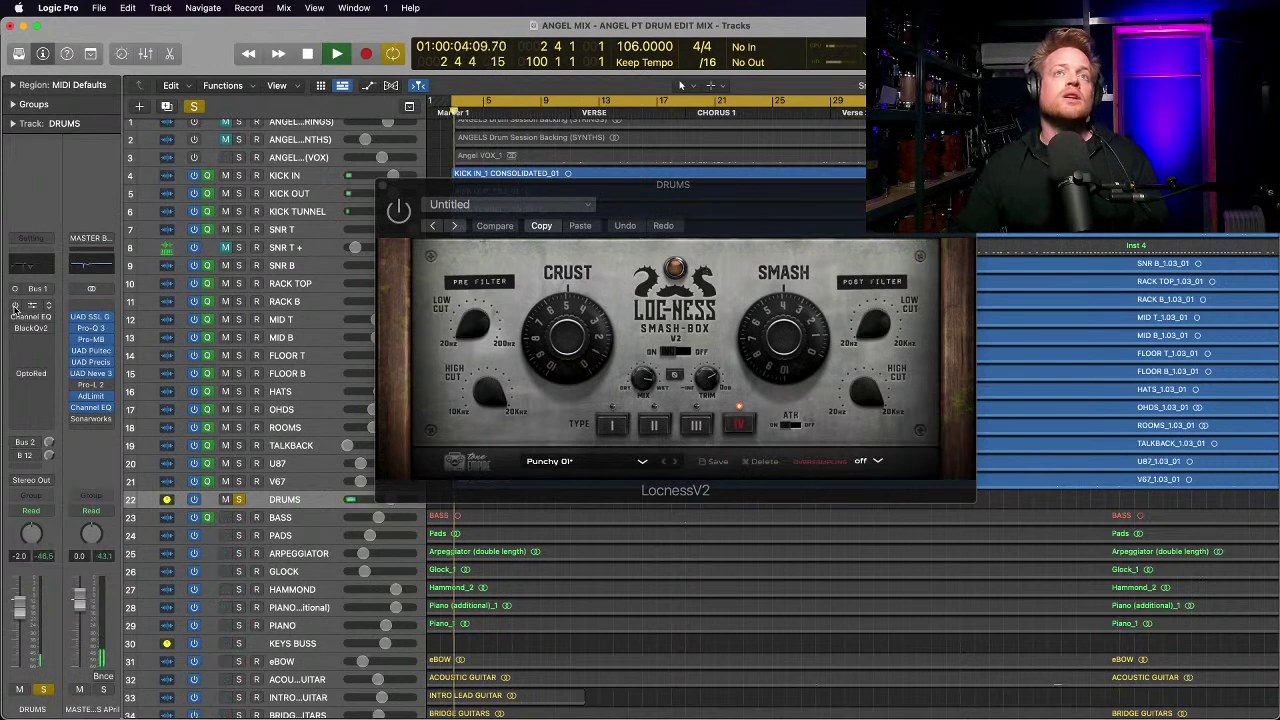
pyautogui.click(399, 220)
pyautogui.click(399, 214)
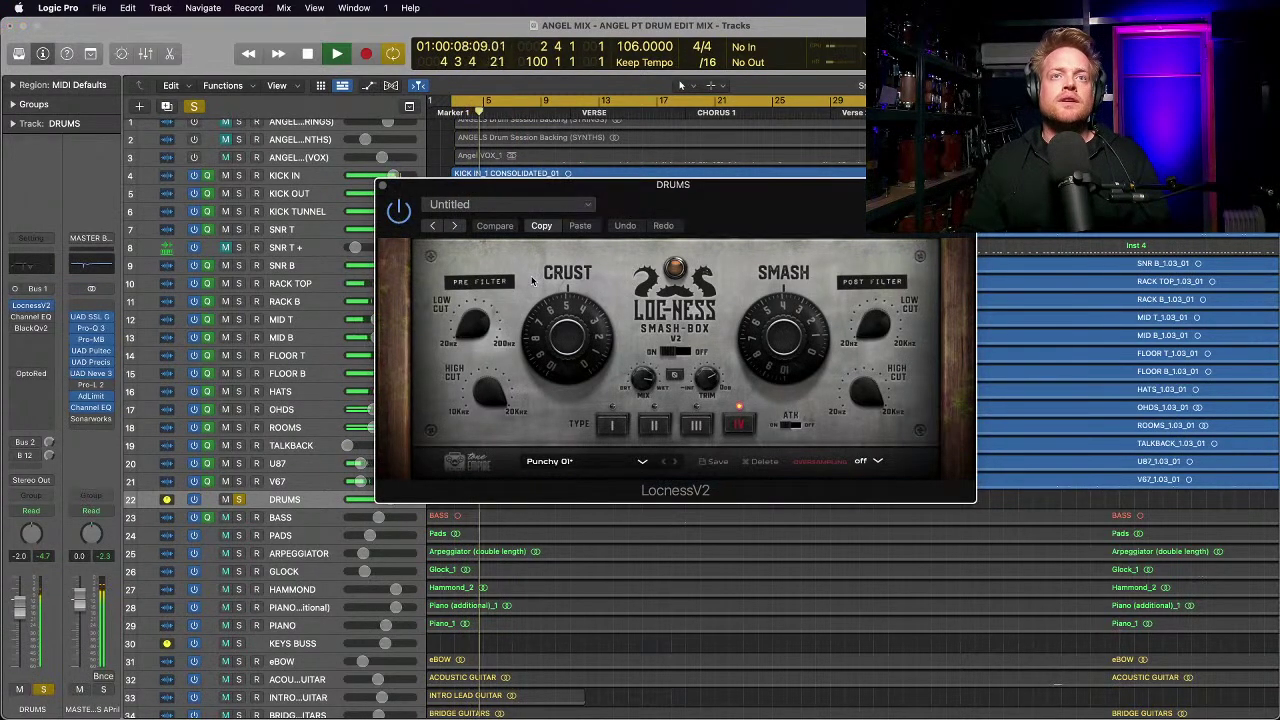
# Step: Set the LocnessV2 Crust amount to about 6 during playback, audition types II and III, and return to type IV
pyautogui.moveTo(548, 325); pyautogui.dragTo(552, 278)
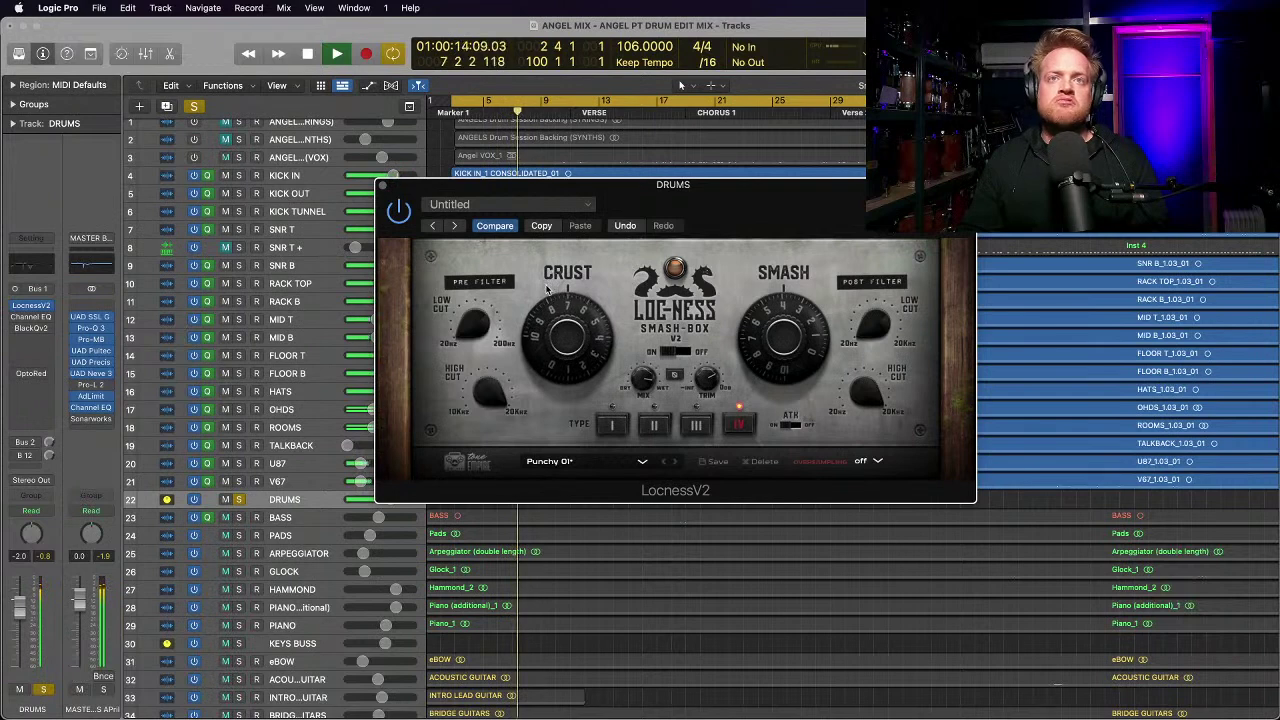
pyautogui.click(653, 420)
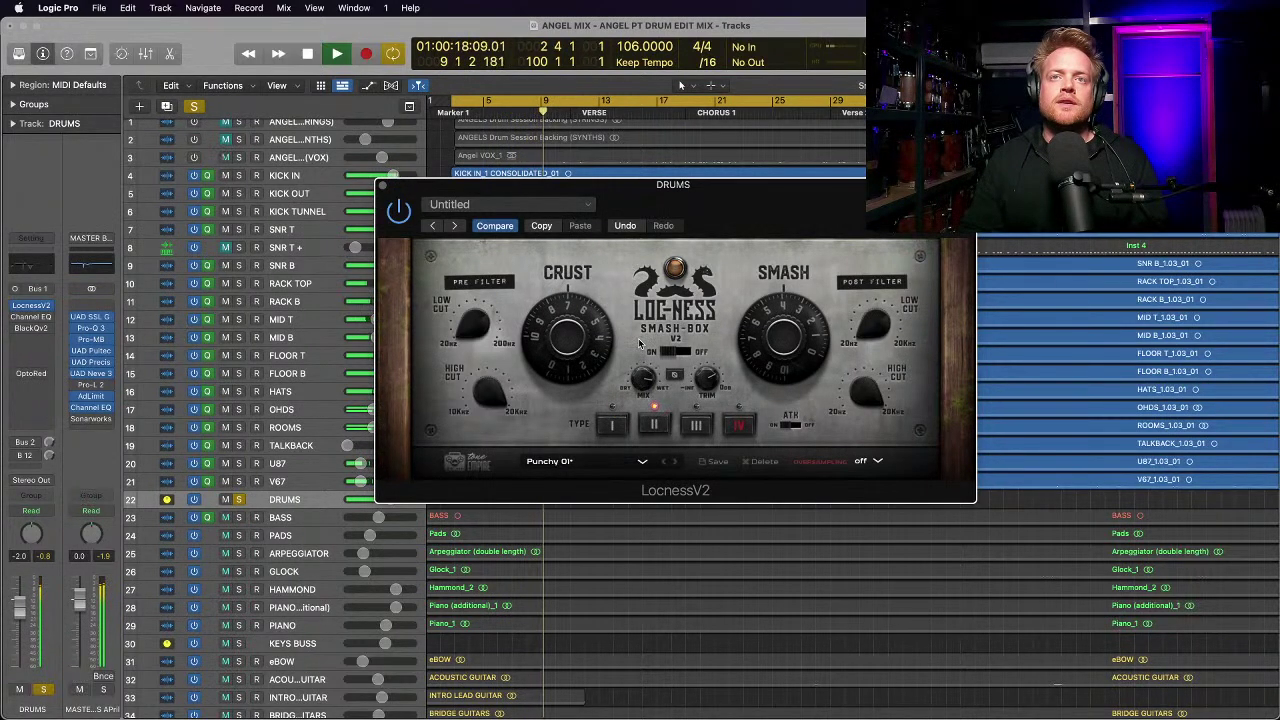
pyautogui.click(696, 424)
pyautogui.click(736, 425)
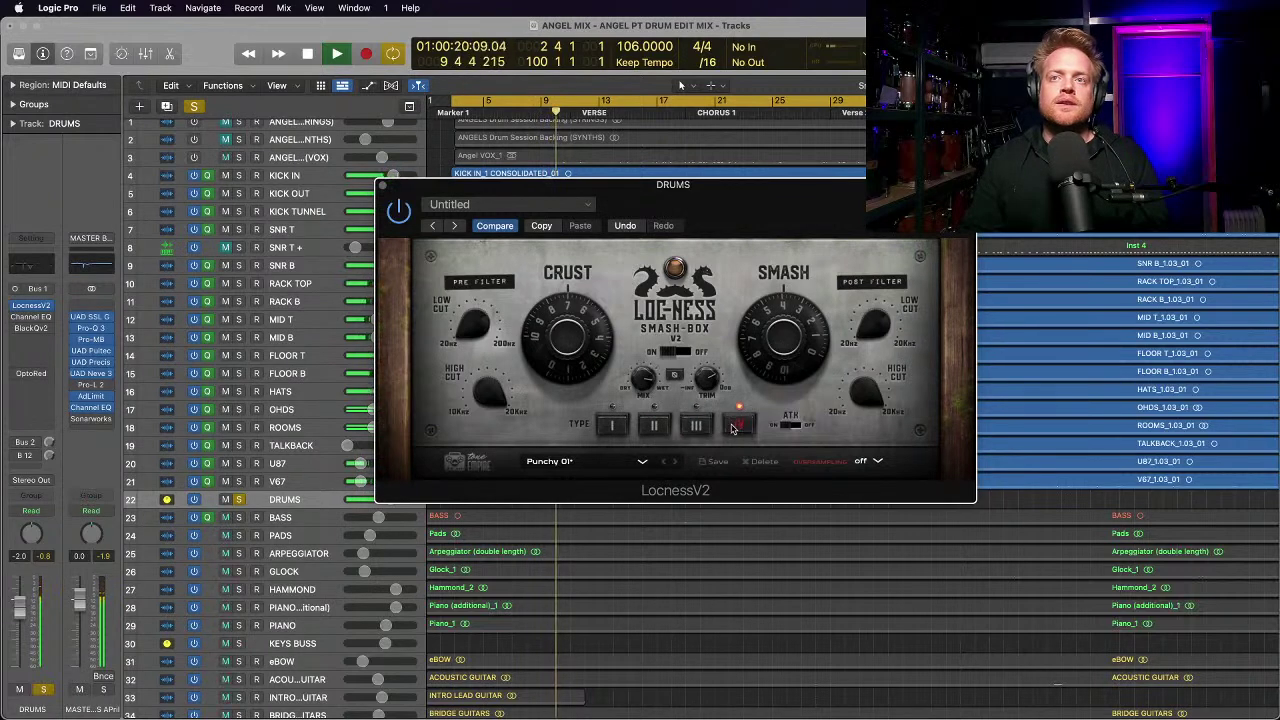
pyautogui.moveTo(562, 348); pyautogui.dragTo(561, 363)
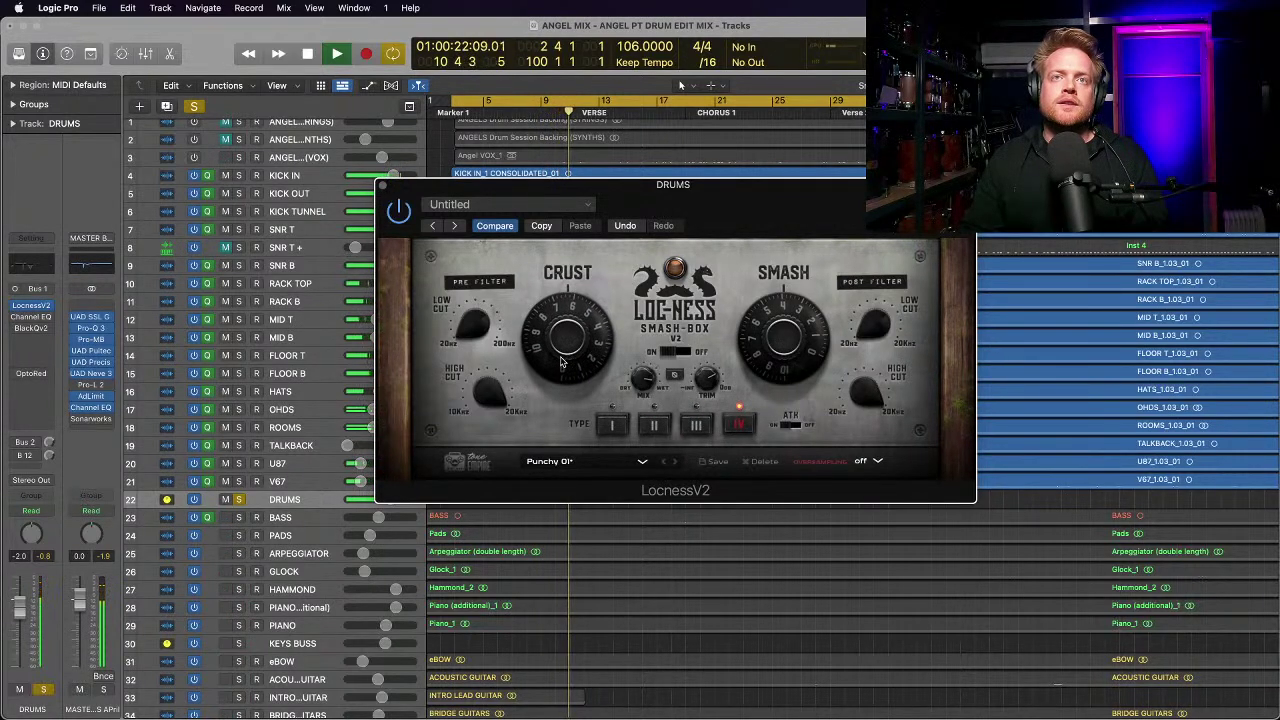
pyautogui.press('space')
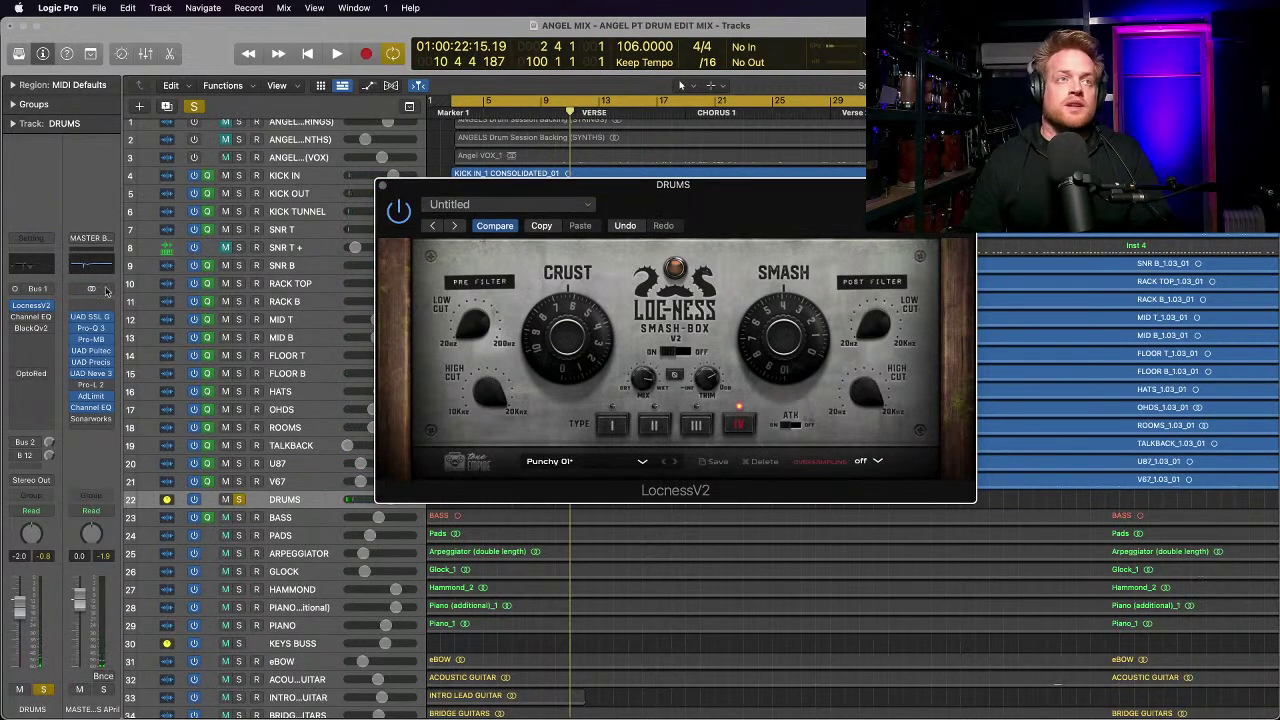
# Step: Enable and open the Channel EQ on the DRUMS bus, and compare it bypassed and engaged during playback
pyautogui.click(14, 318)
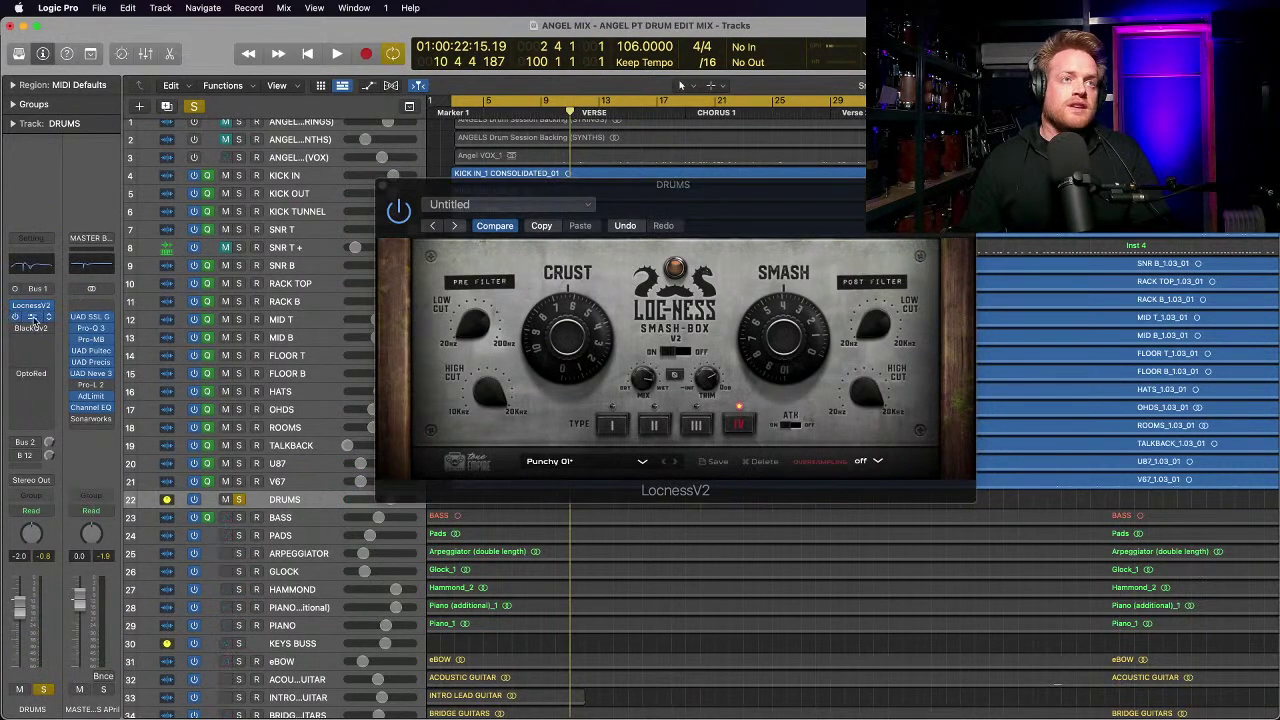
pyautogui.click(32, 317)
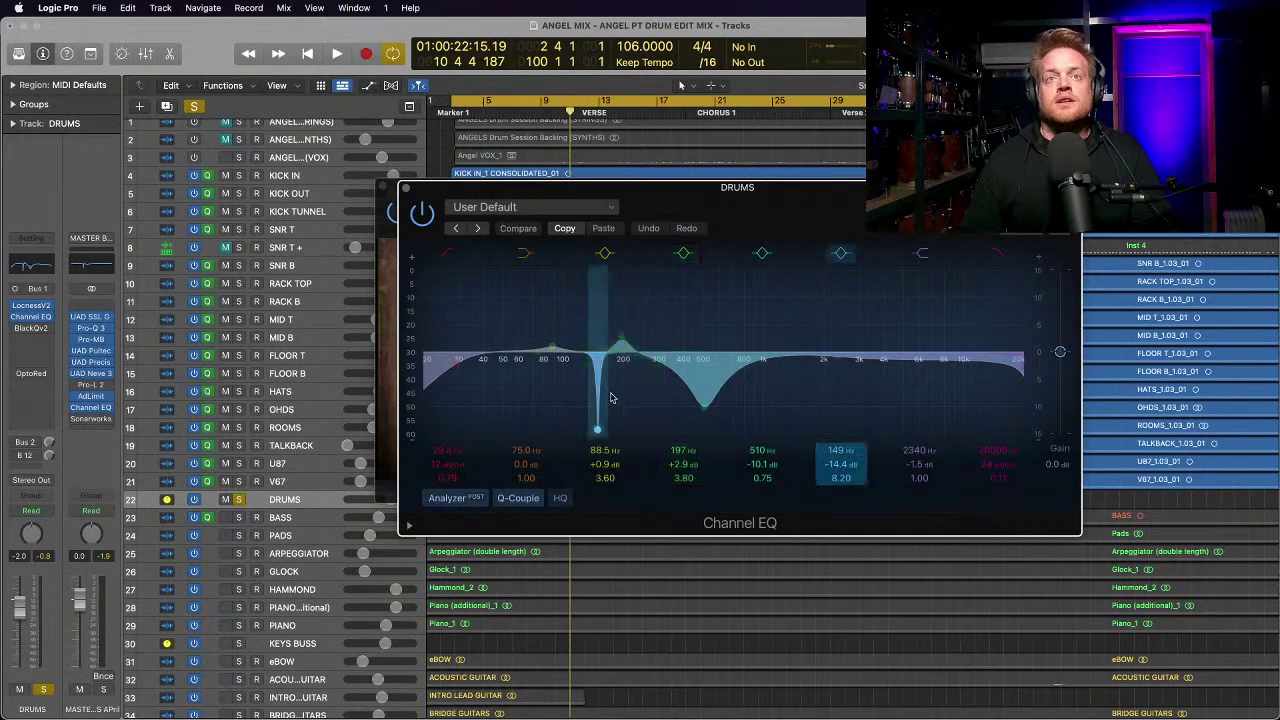
pyautogui.click(421, 212)
pyautogui.press('space')
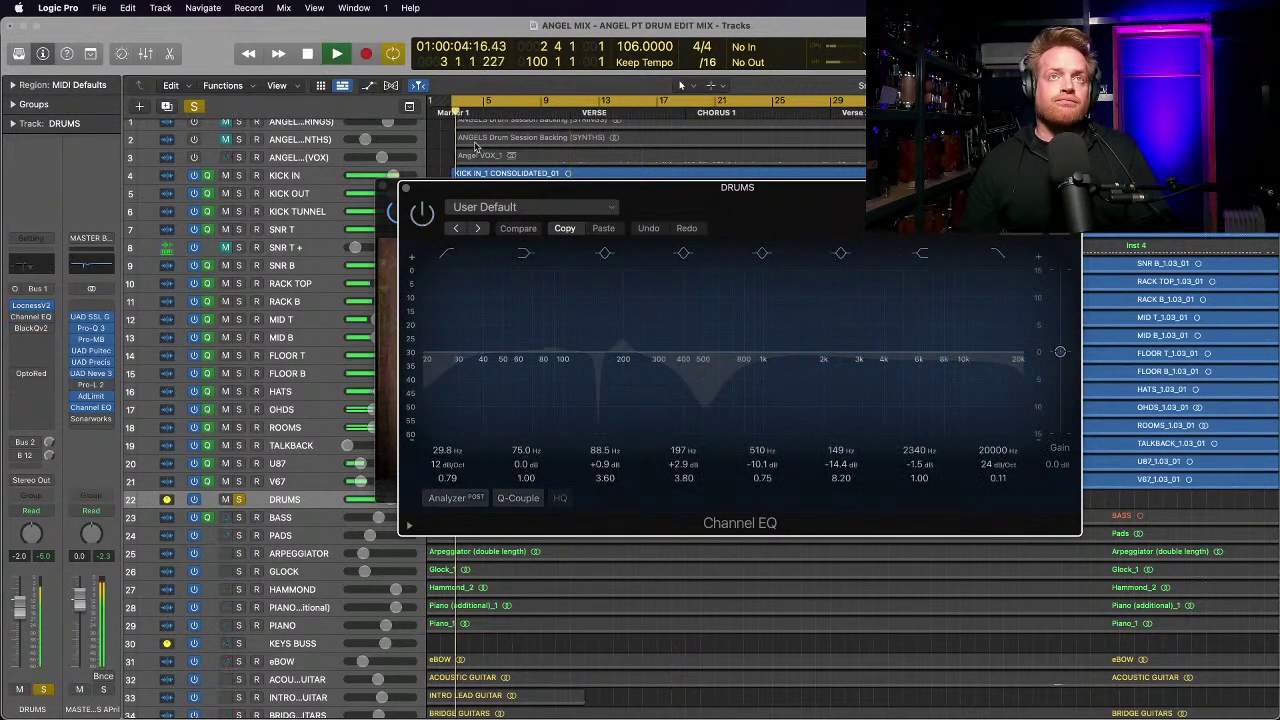
pyautogui.scroll(3, 475, 147)
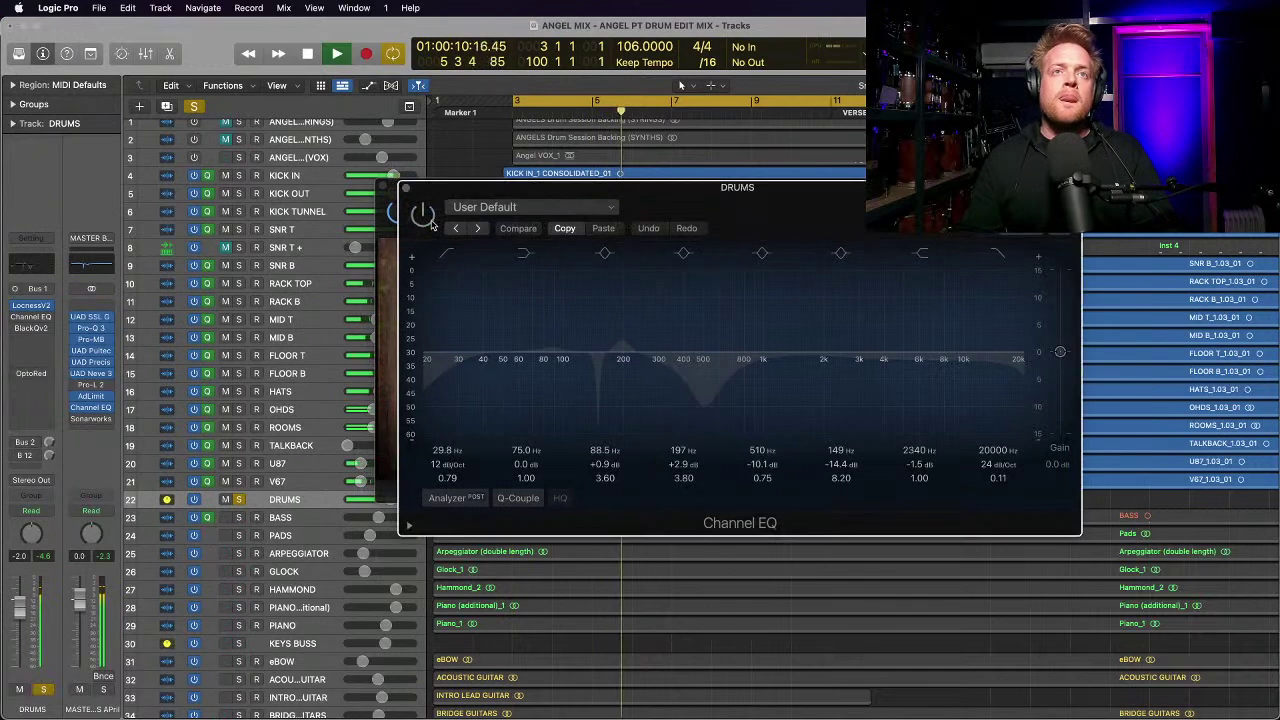
pyautogui.moveTo(652, 199); pyautogui.dragTo(662, 265)
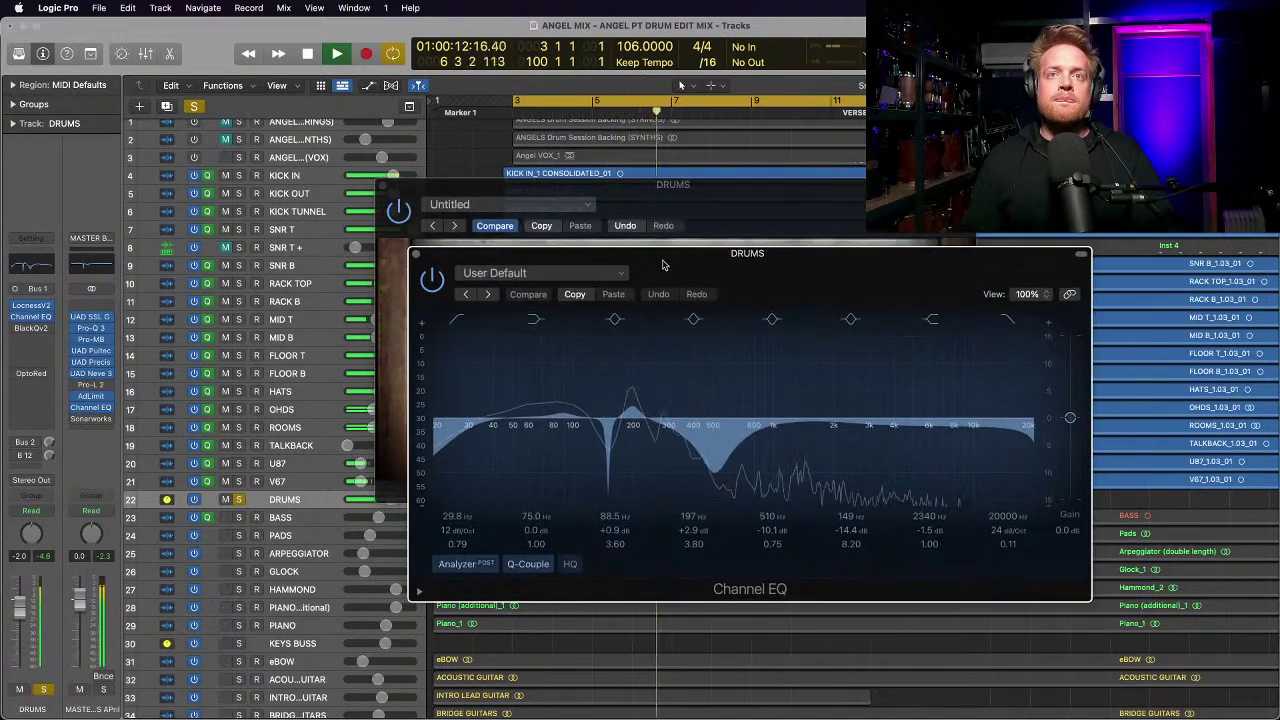
# Step: Set the drum EQ's 197 Hz boost to +1.7 dB and the 510 Hz cut to -7.4 dB at 505 Hz, and close the EQ
pyautogui.moveTo(630, 405); pyautogui.dragTo(631, 412)
pyautogui.moveTo(713, 472); pyautogui.dragTo(711, 462)
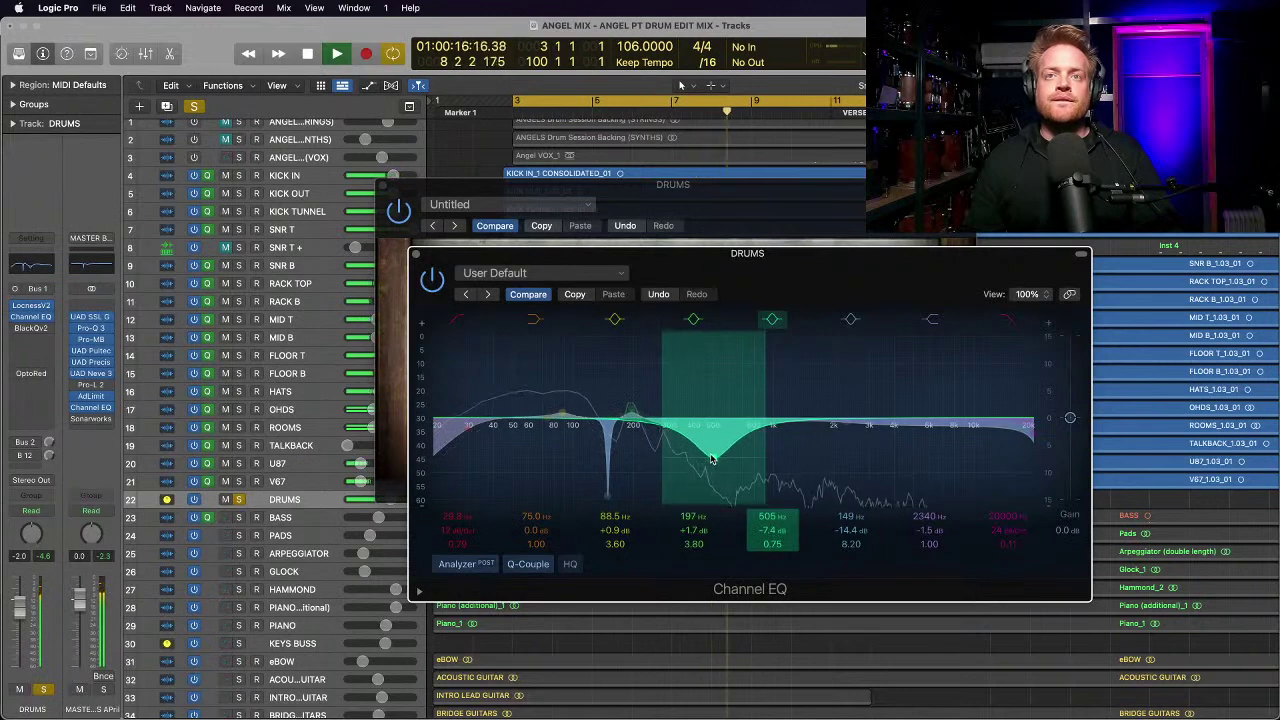
pyautogui.press('space')
pyautogui.click(416, 254)
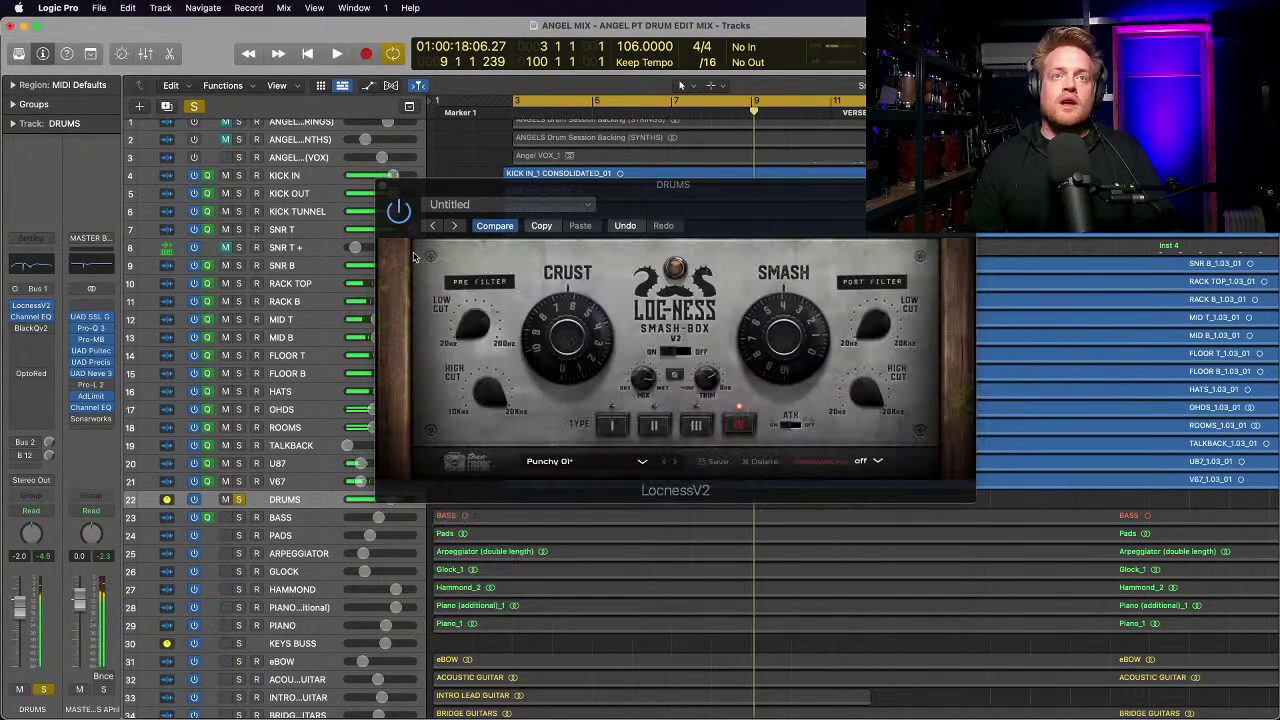
# Step: Try the Channel EQ ahead of LocnessV2 on the DRUMS bus and play the drums from the start
pyautogui.click(385, 189)
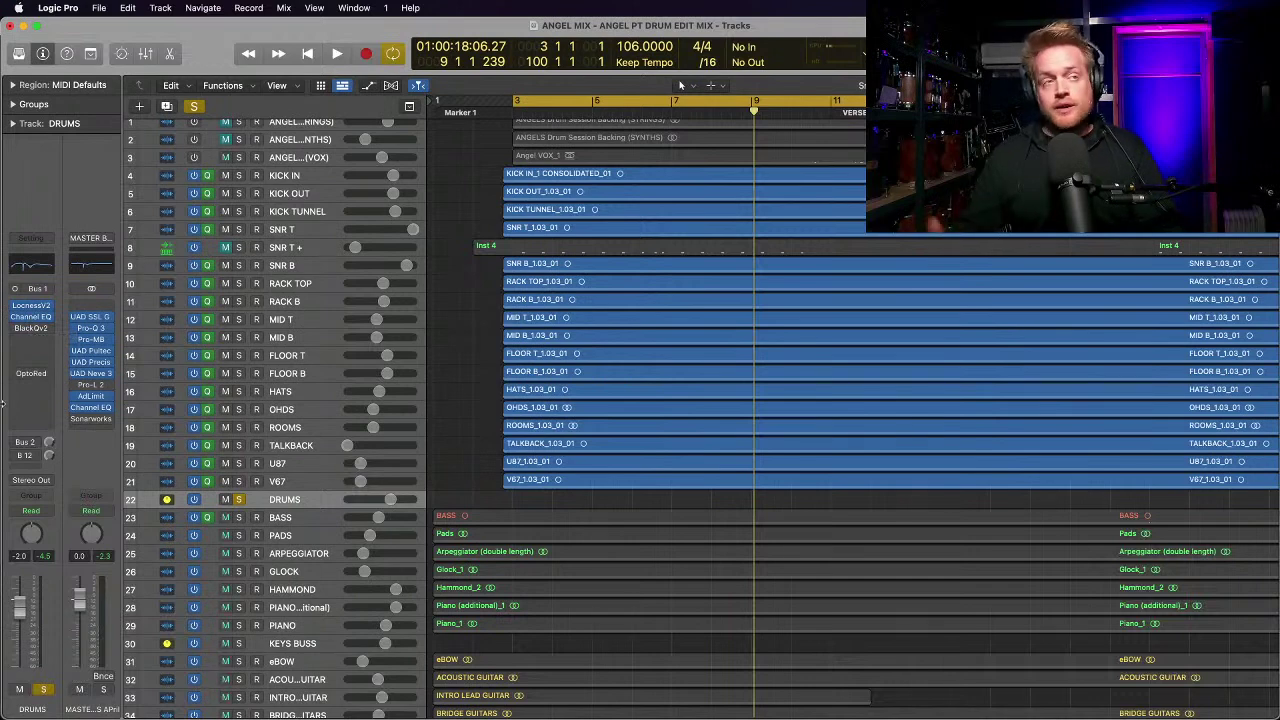
pyautogui.click(31, 307)
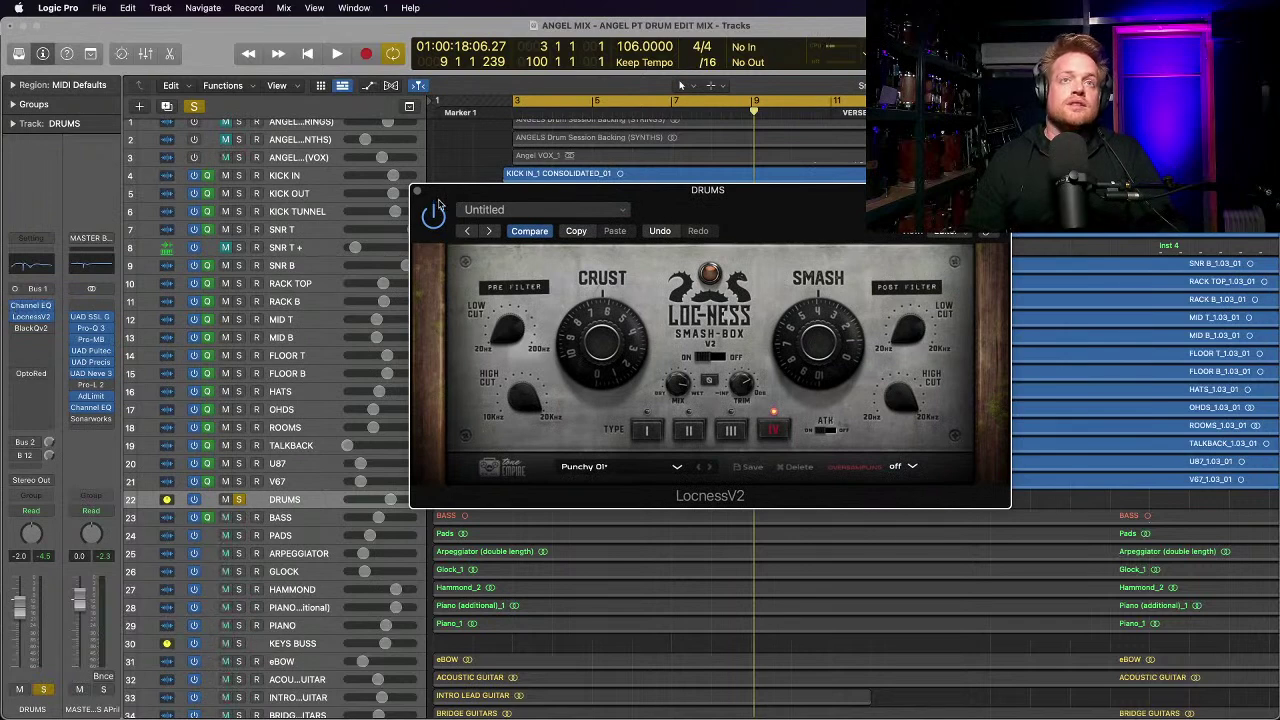
pyautogui.press('space')
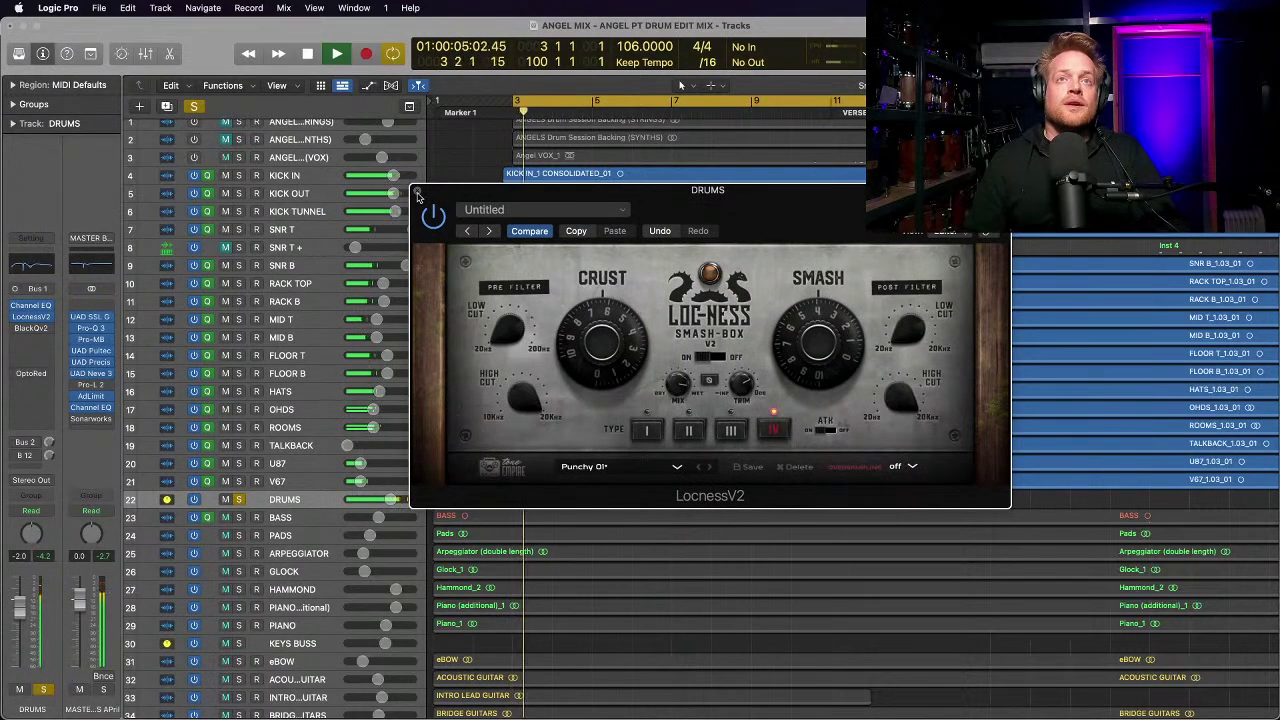
# Step: Move LocnessV2 back ahead of the Channel EQ on the DRUMS bus, and set the EQ's 2340 Hz shelf to -0.5 dB
pyautogui.click(33, 305)
pyautogui.press('space')
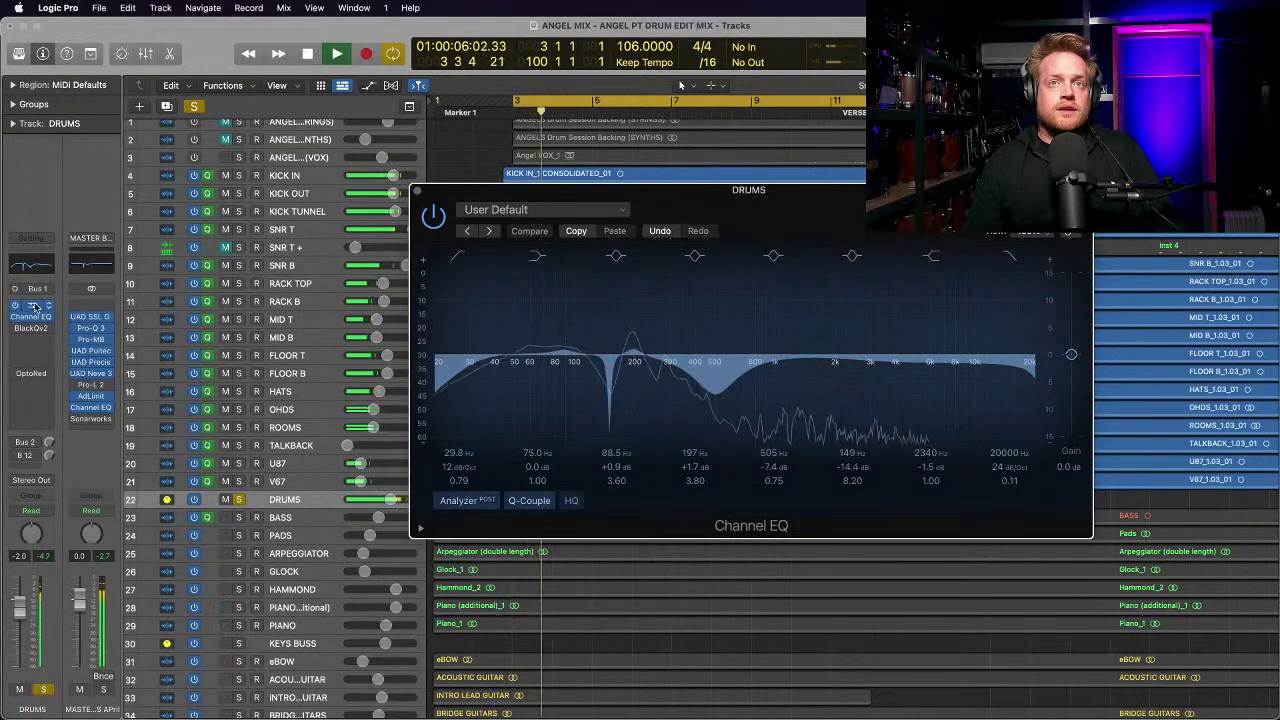
pyautogui.press('space')
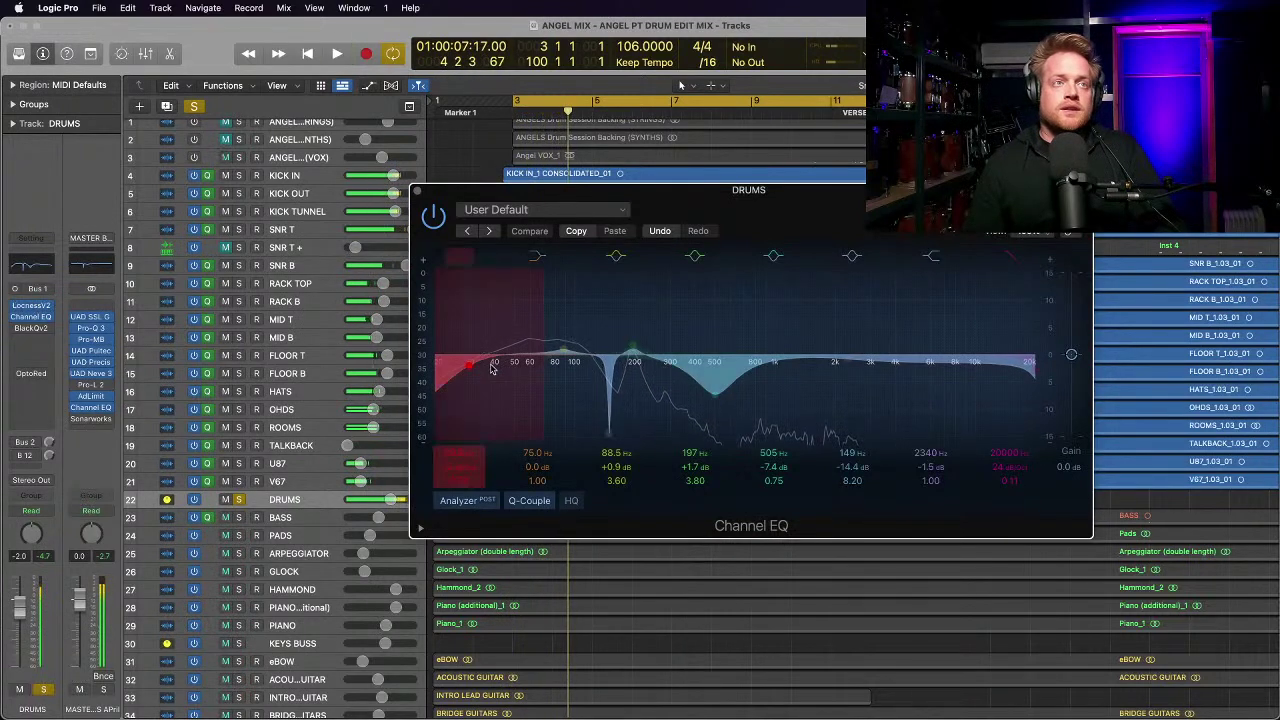
pyautogui.moveTo(816, 381); pyautogui.dragTo(816, 375)
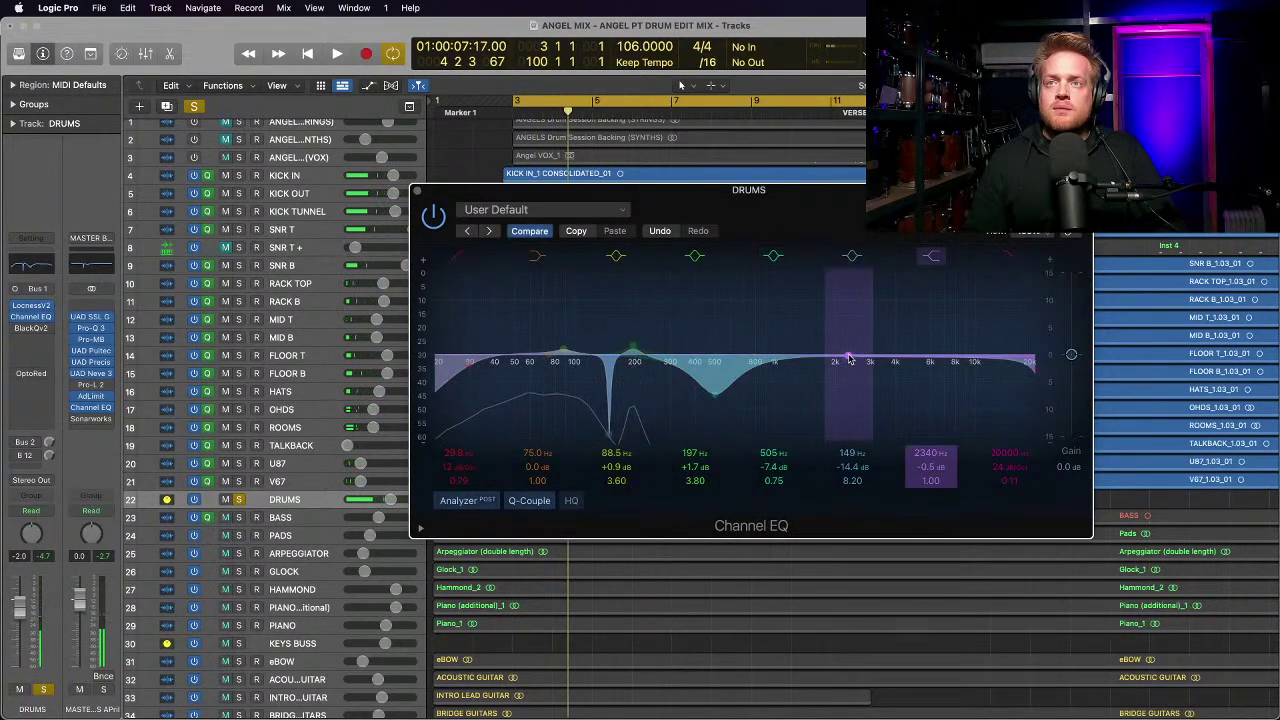
# Step: Enable BlackQv2 on the DRUMS bus, set its Drive to 1.84 while auditioning the drums, and close the plug-in windows
pyautogui.moveTo(16, 332)
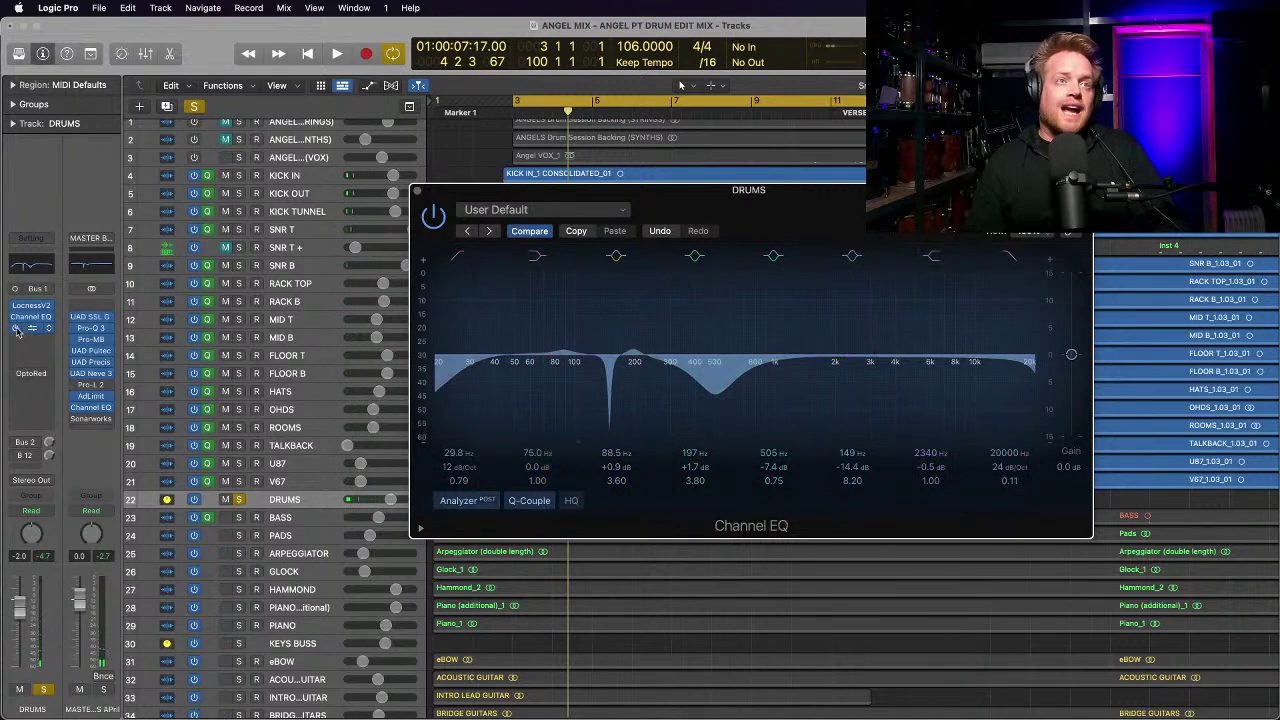
pyautogui.click(32, 330)
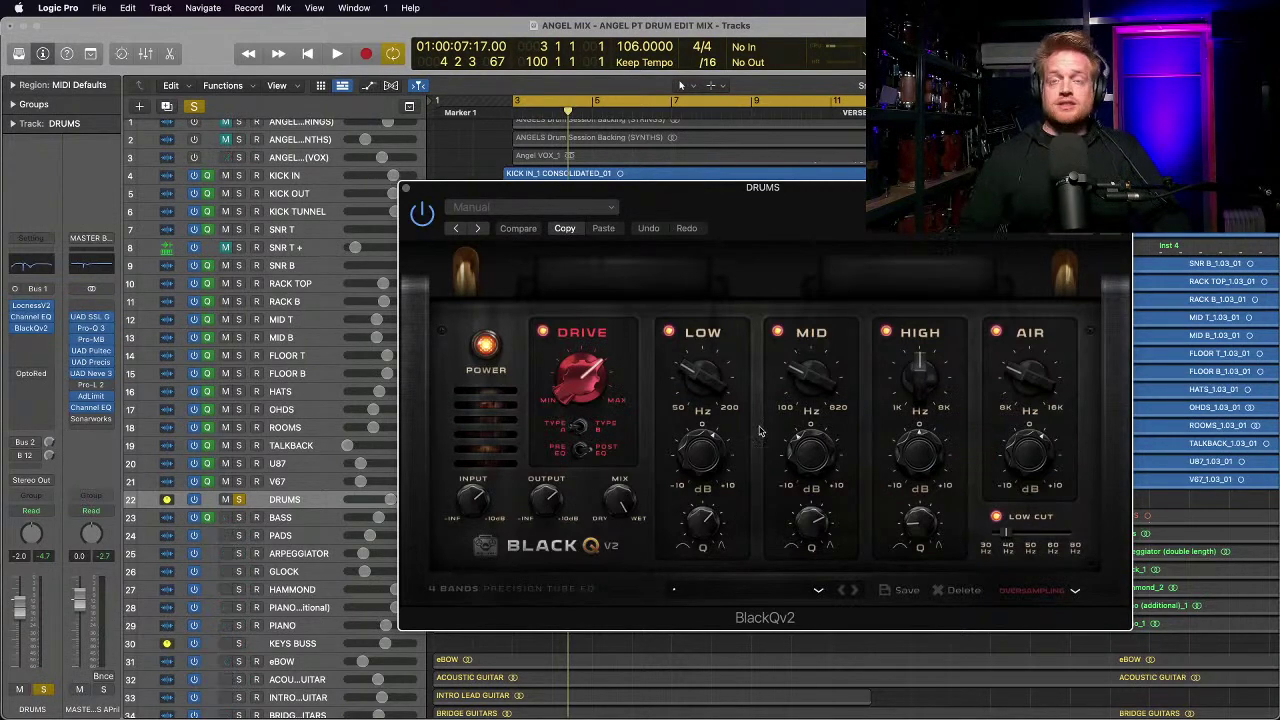
pyautogui.press('space')
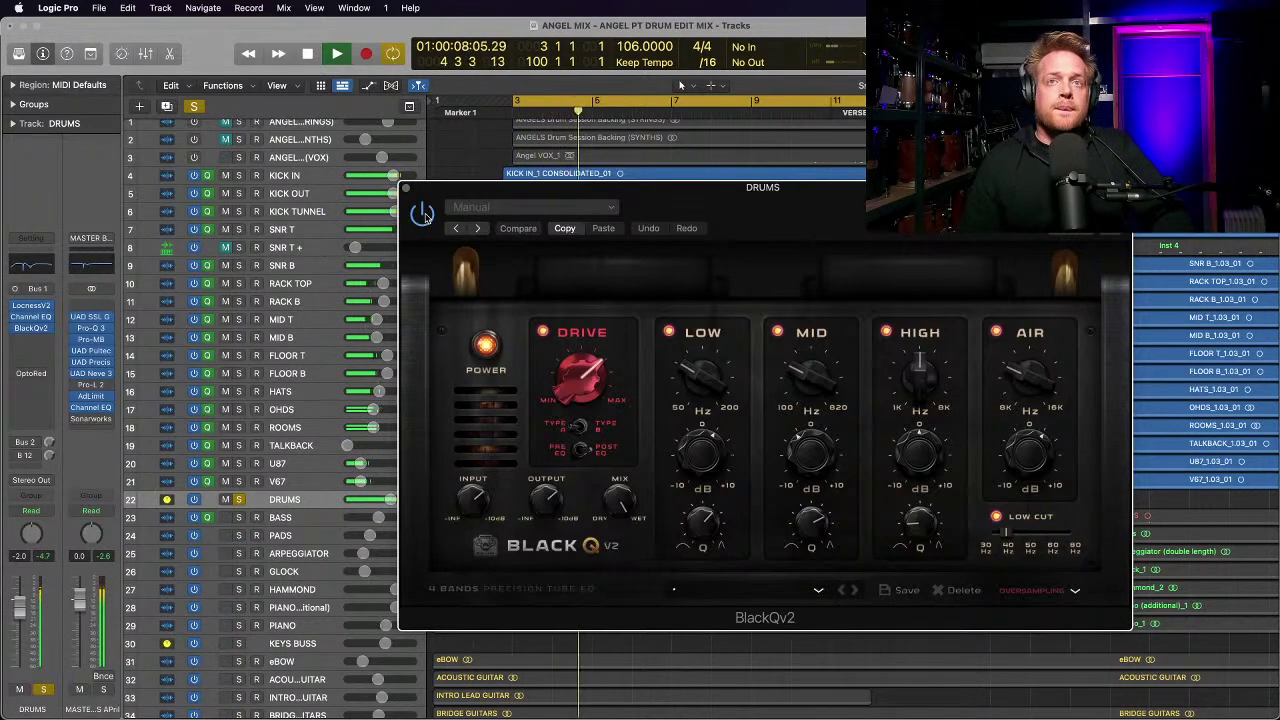
pyautogui.moveTo(578, 376)
pyautogui.mouseDown()
pyautogui.moveTo(575, 387)
pyautogui.moveTo(575, 347)
pyautogui.moveTo(571, 366)
pyautogui.mouseUp()
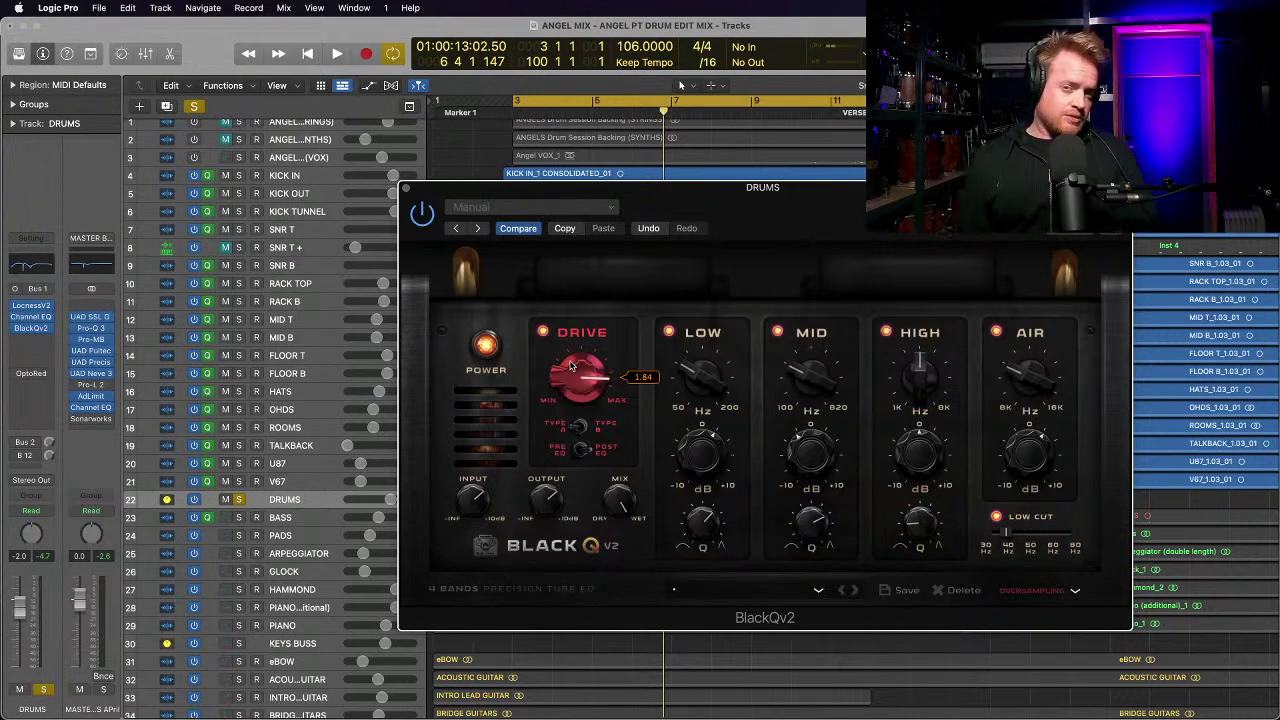
pyautogui.click(406, 191)
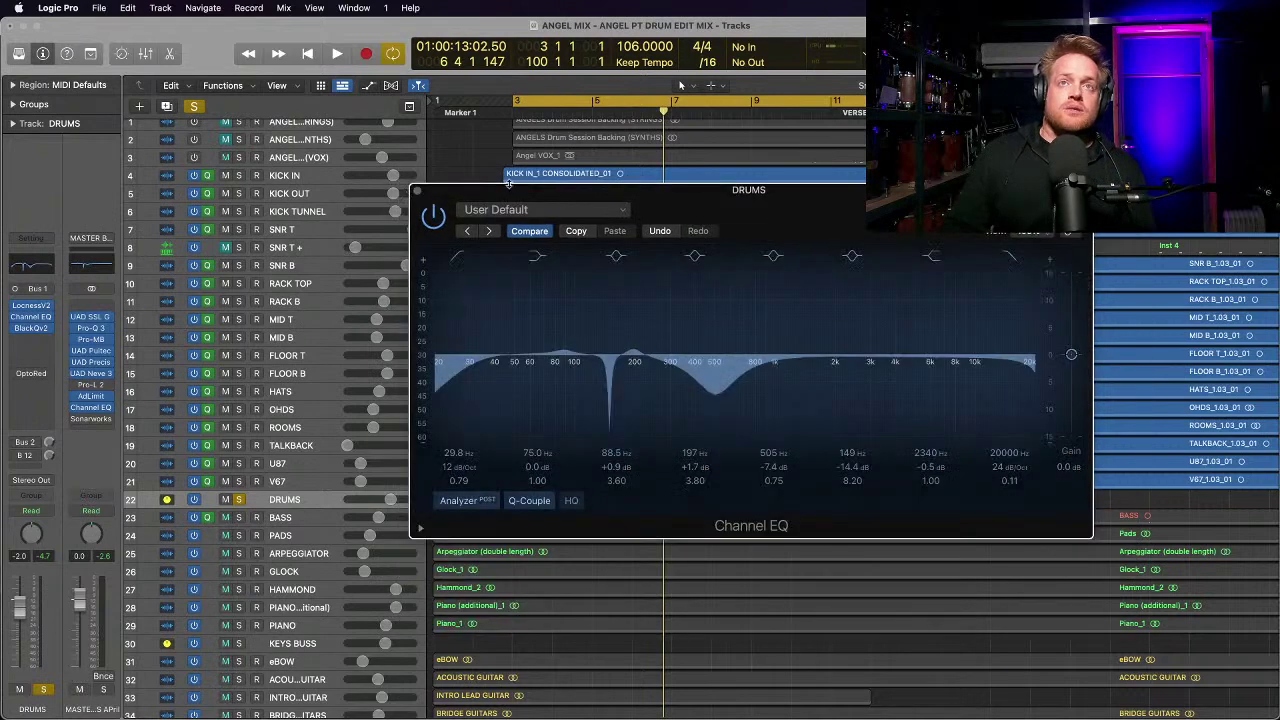
pyautogui.click(419, 192)
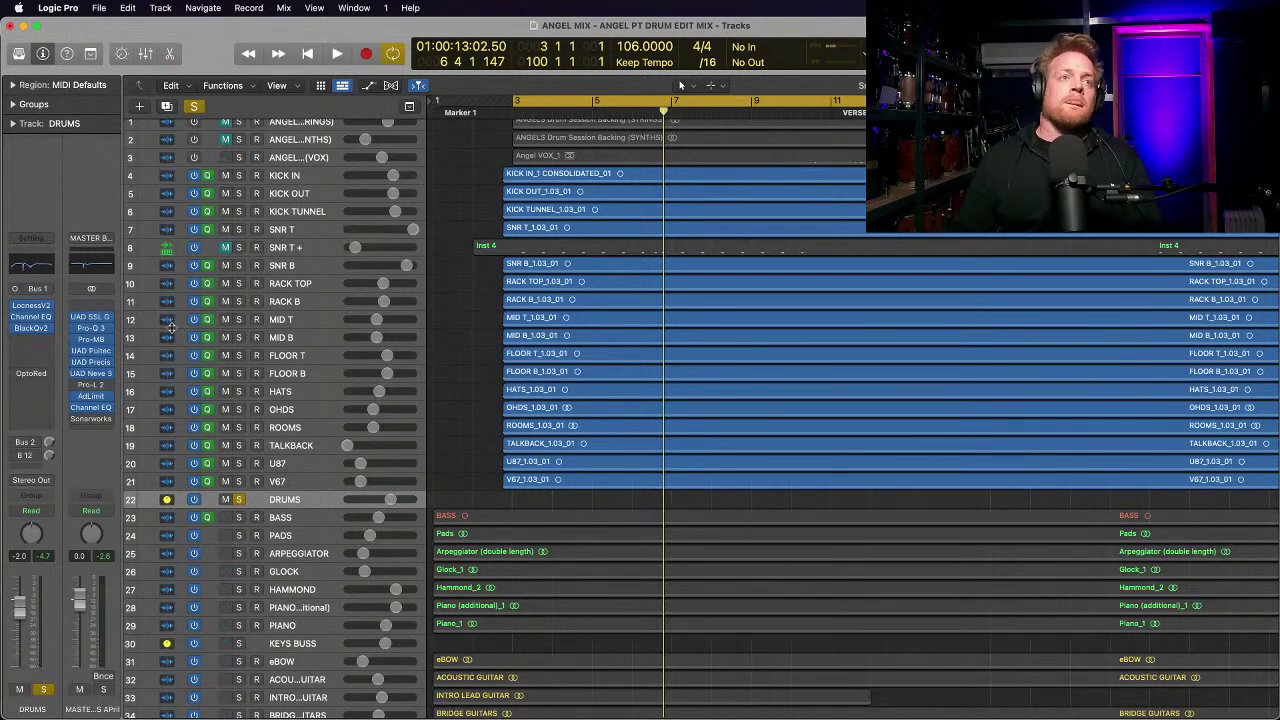
# Step: Enlarge the drum tracks and examine the KICK IN, KICK OUT and SNR T channels and their waveforms
pyautogui.click(290, 176)
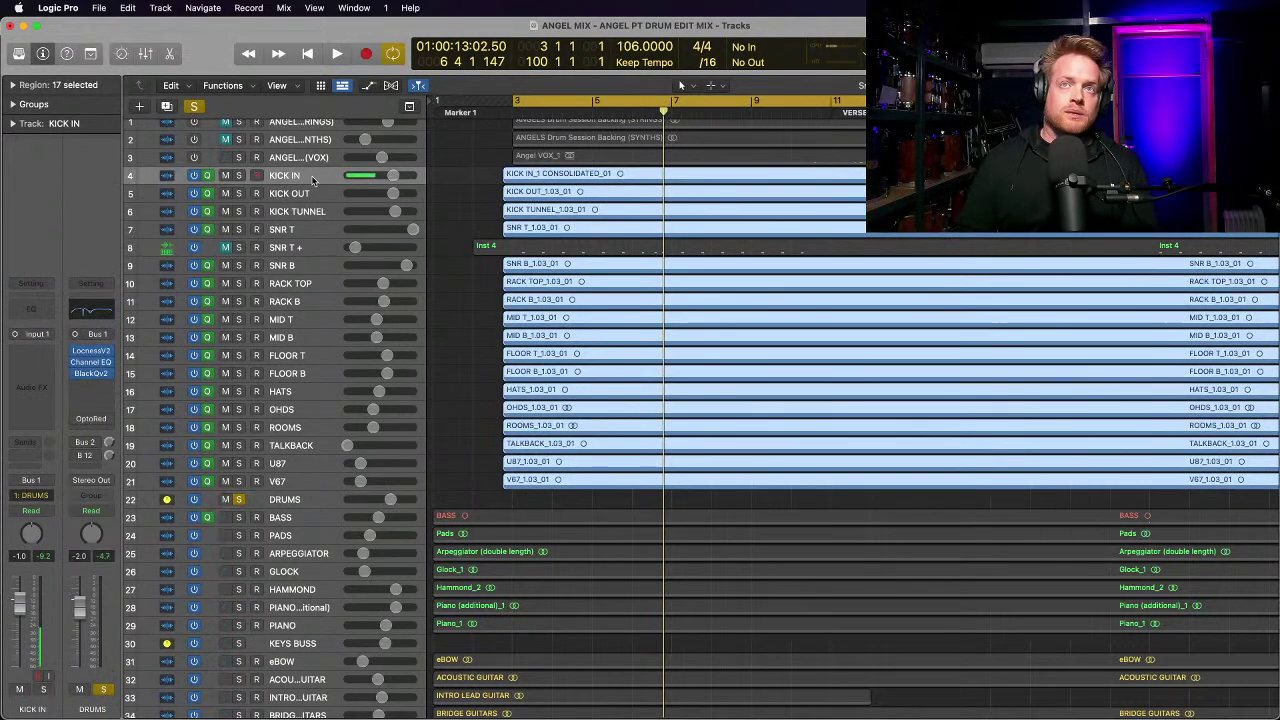
pyautogui.press('super+Down')
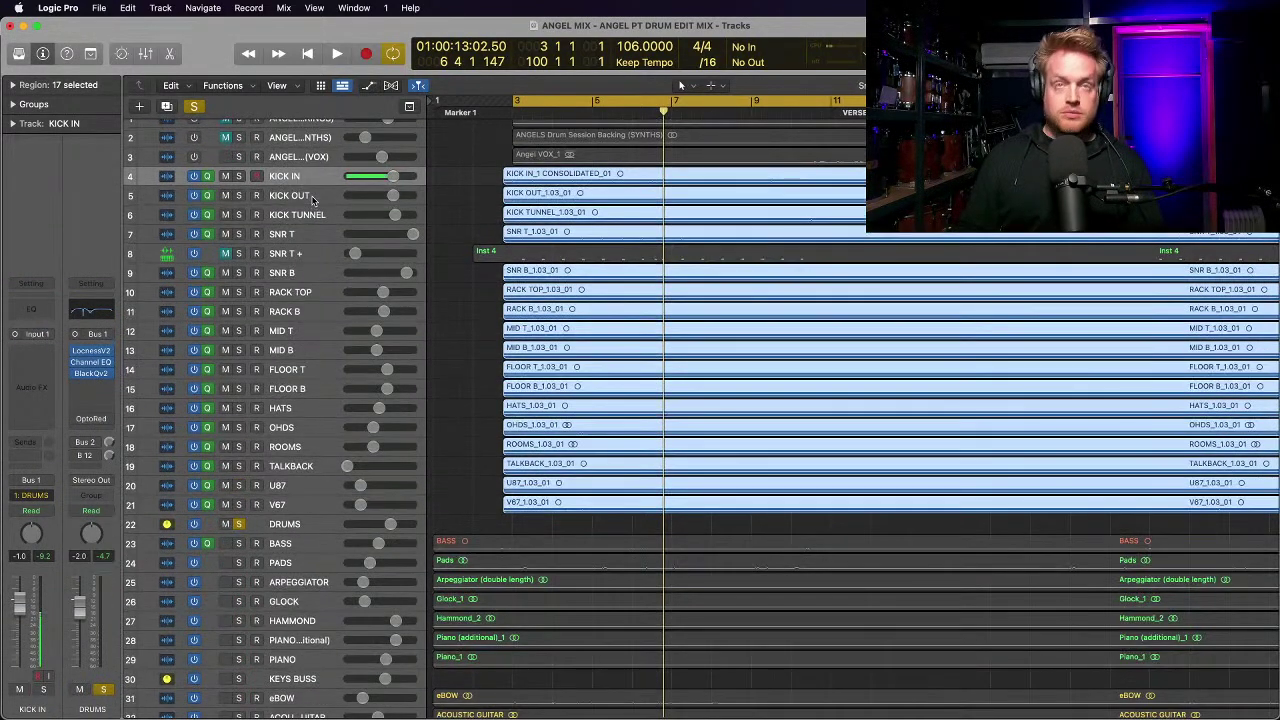
pyautogui.press('super+Down')
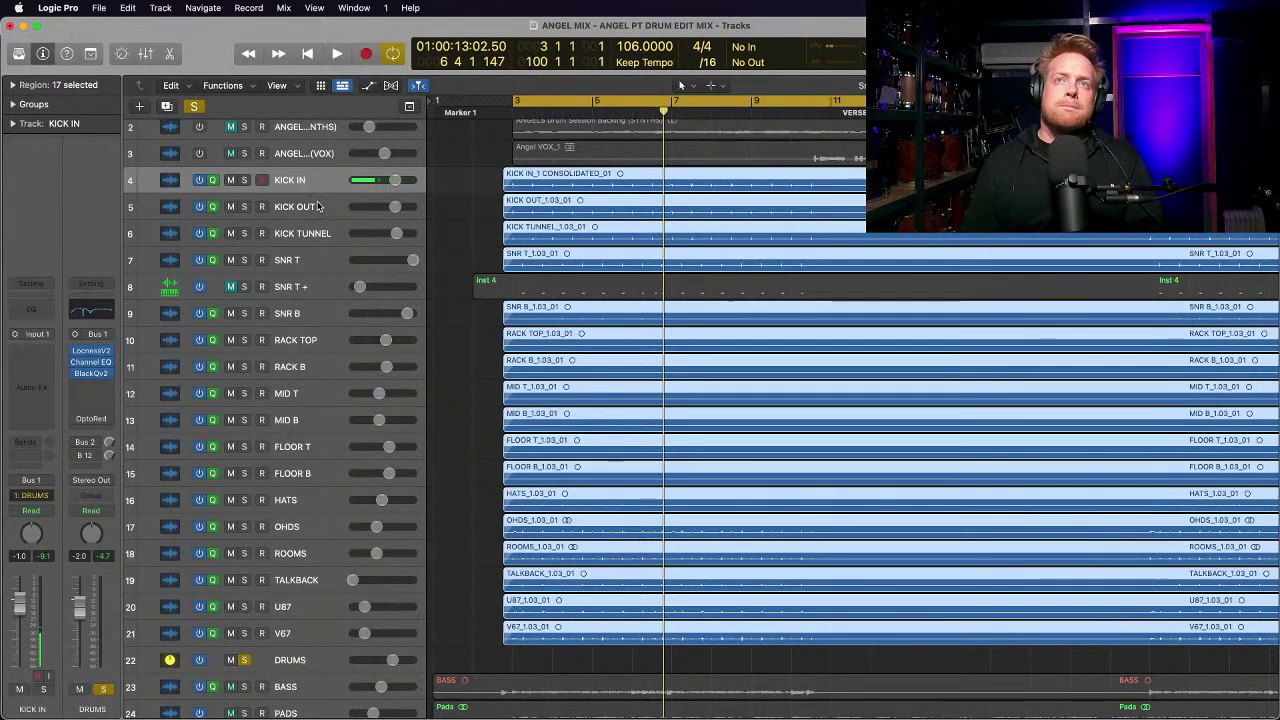
pyautogui.click(320, 207)
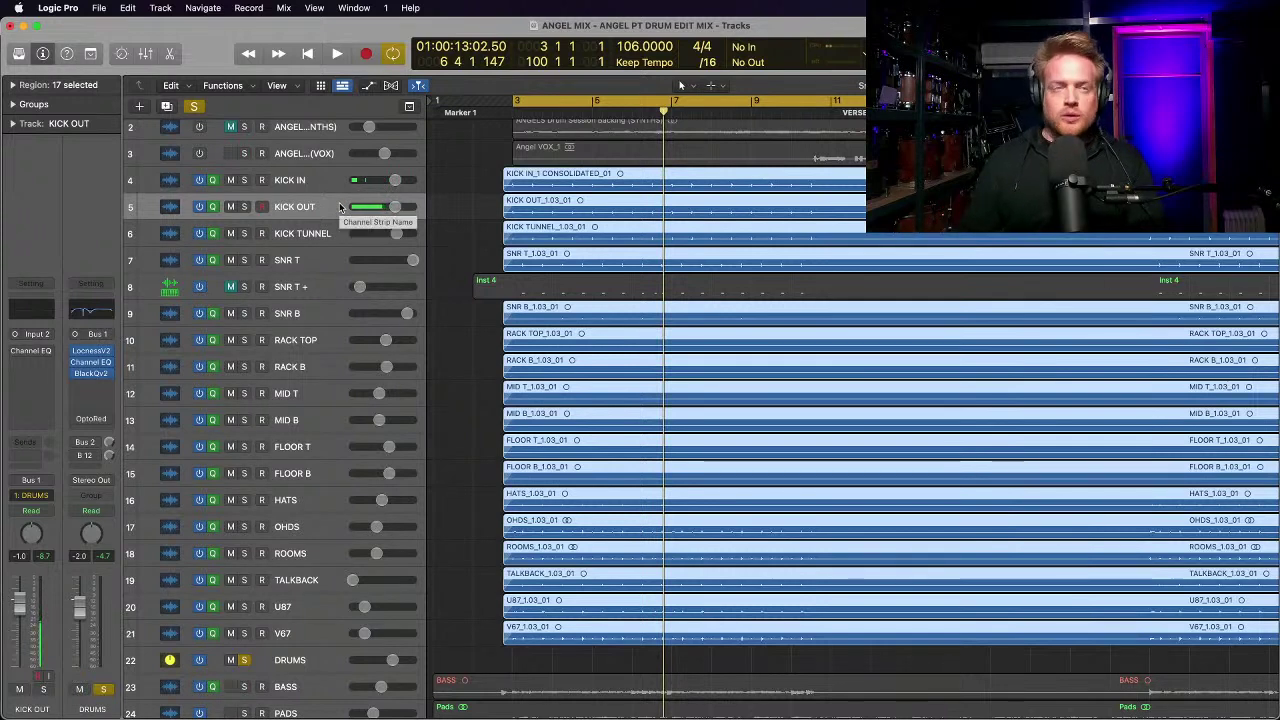
pyautogui.click(316, 268)
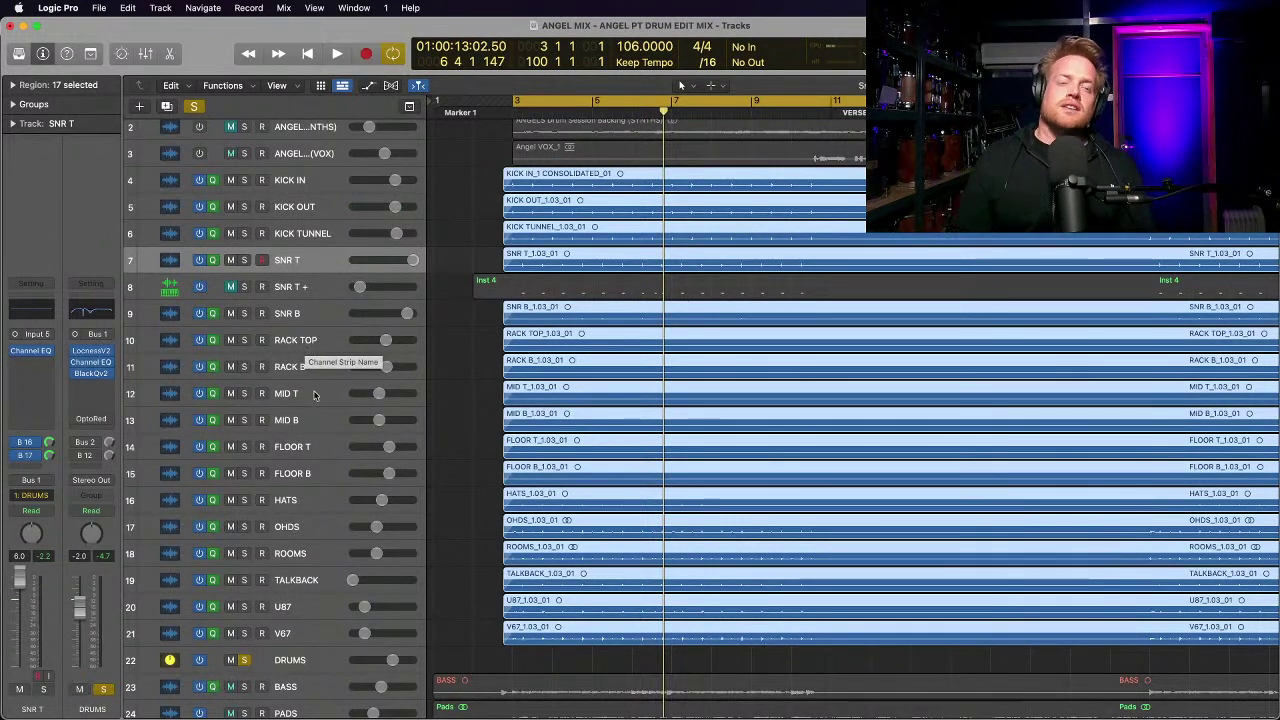
pyautogui.press('z')
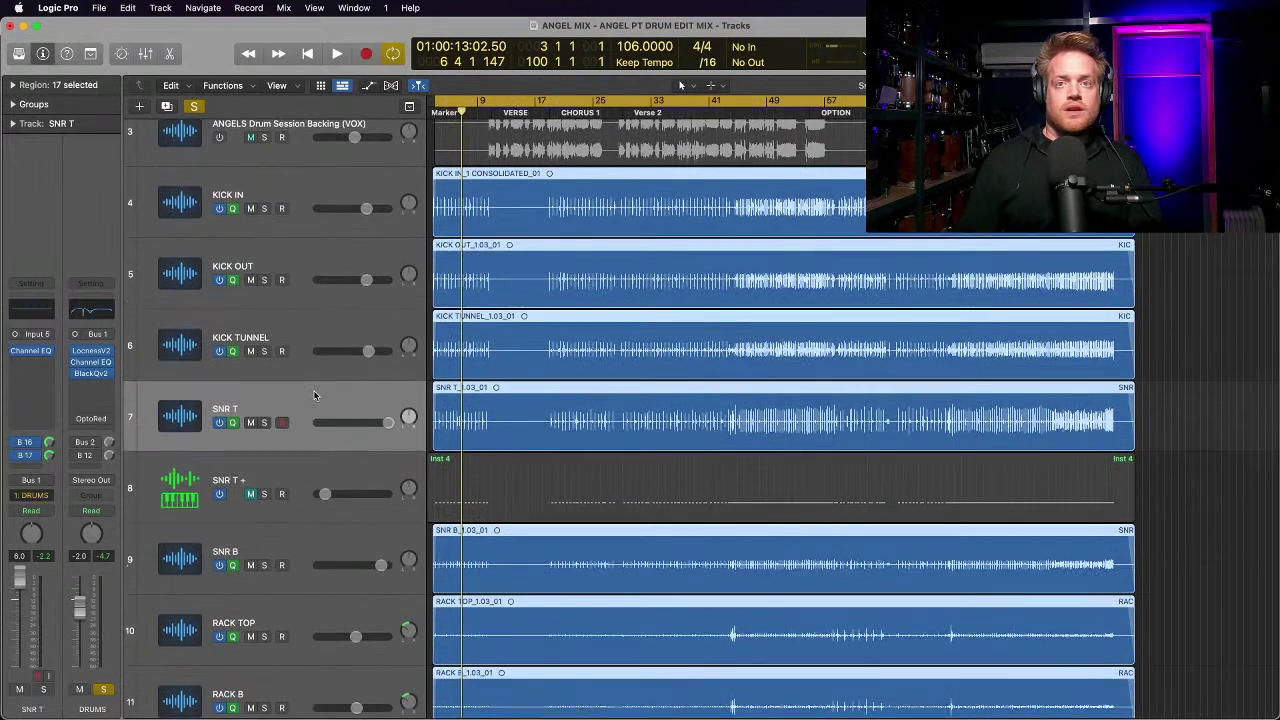
pyautogui.scroll(-5, 619, 476)
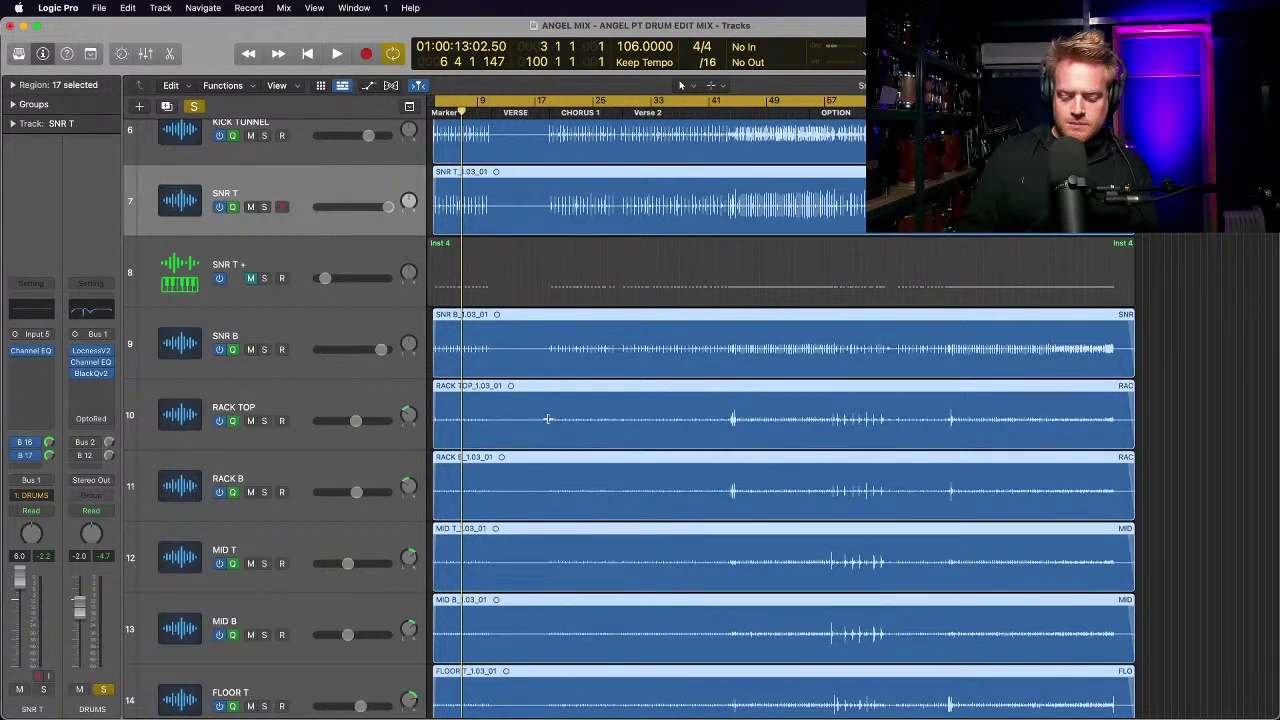
# Step: Shrink the track height and review the ROOMS, TALKBACK and U87 channels
pyautogui.press('super+Up')
pyautogui.press('super+Up')
pyautogui.press('super+Up')
pyautogui.press('super+Up')
pyautogui.press('super+Up')
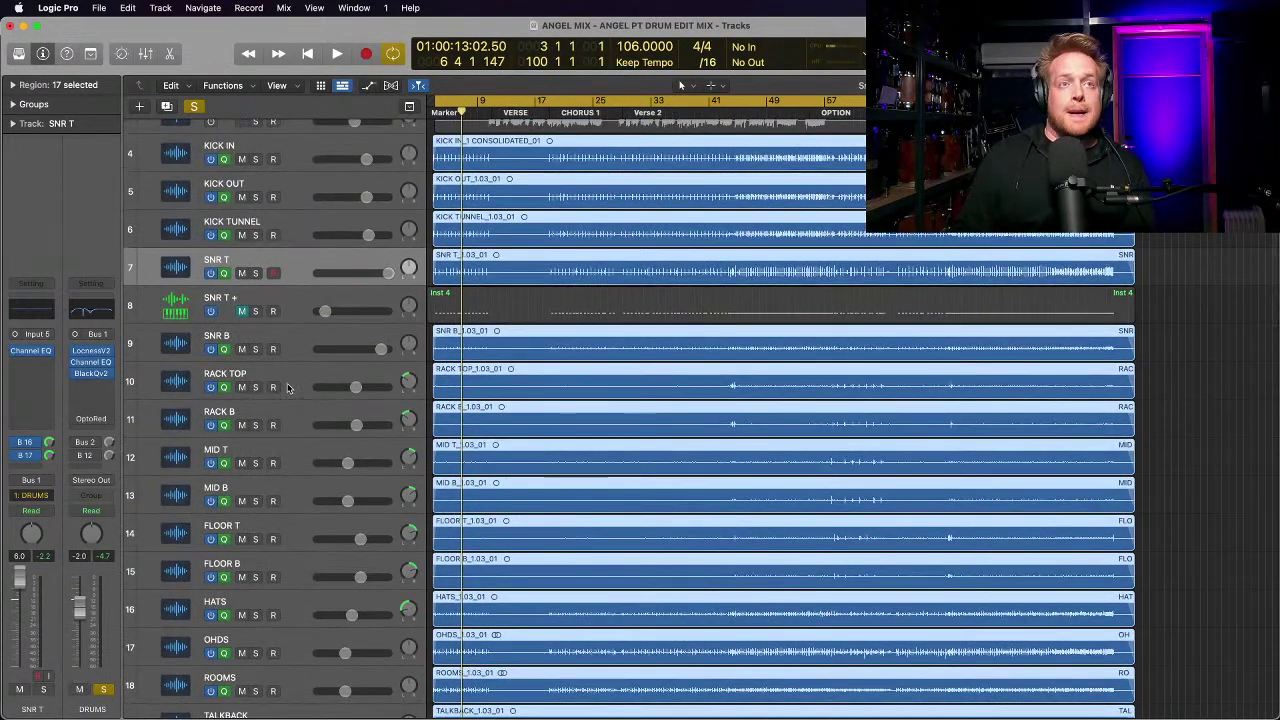
pyautogui.scroll(-5, 320, 460)
pyautogui.click(294, 504)
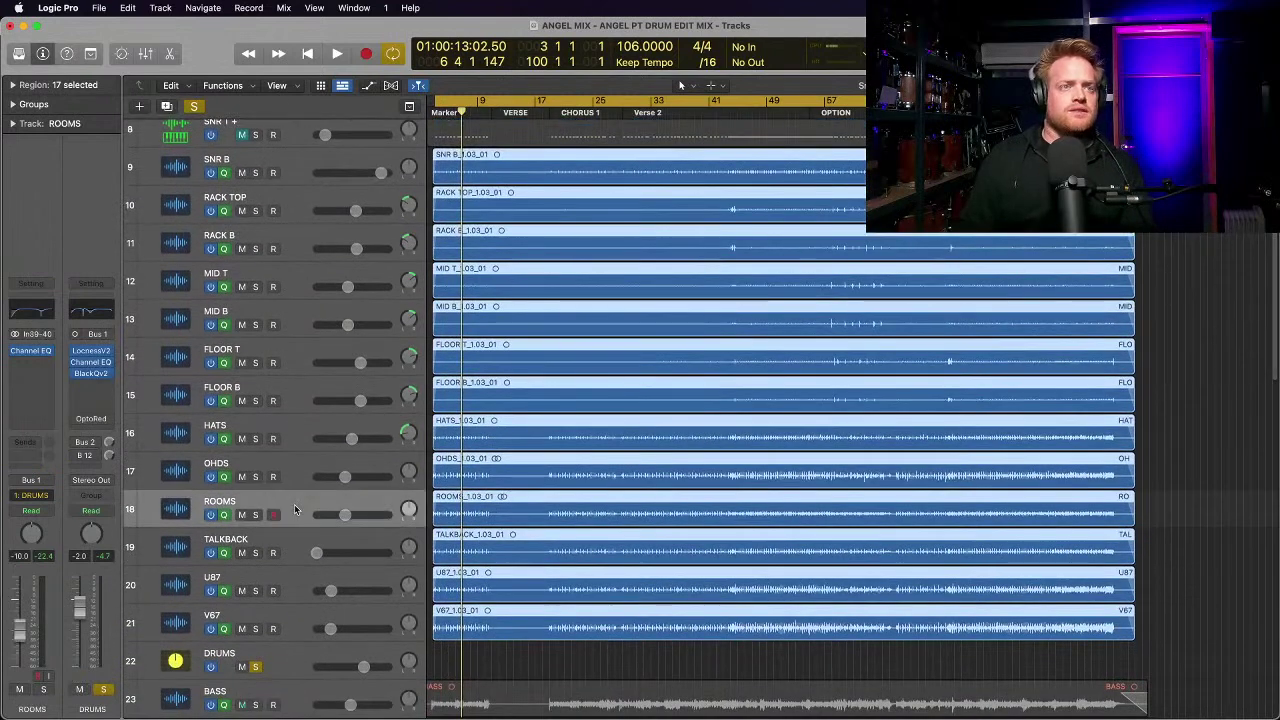
pyautogui.click(290, 555)
pyautogui.click(288, 588)
pyautogui.click(291, 548)
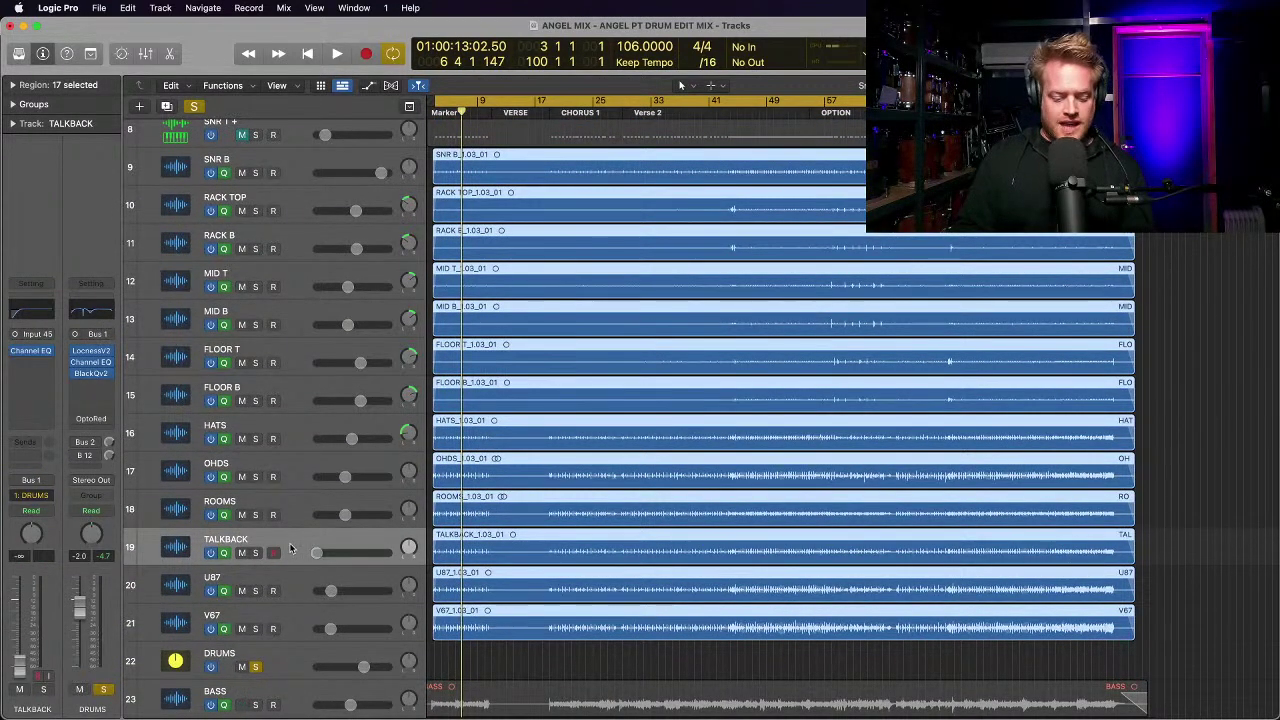
# Step: Try soloing the U87 channel, and clear the solo again
pyautogui.press('super+Up')
pyautogui.press('super+Up')
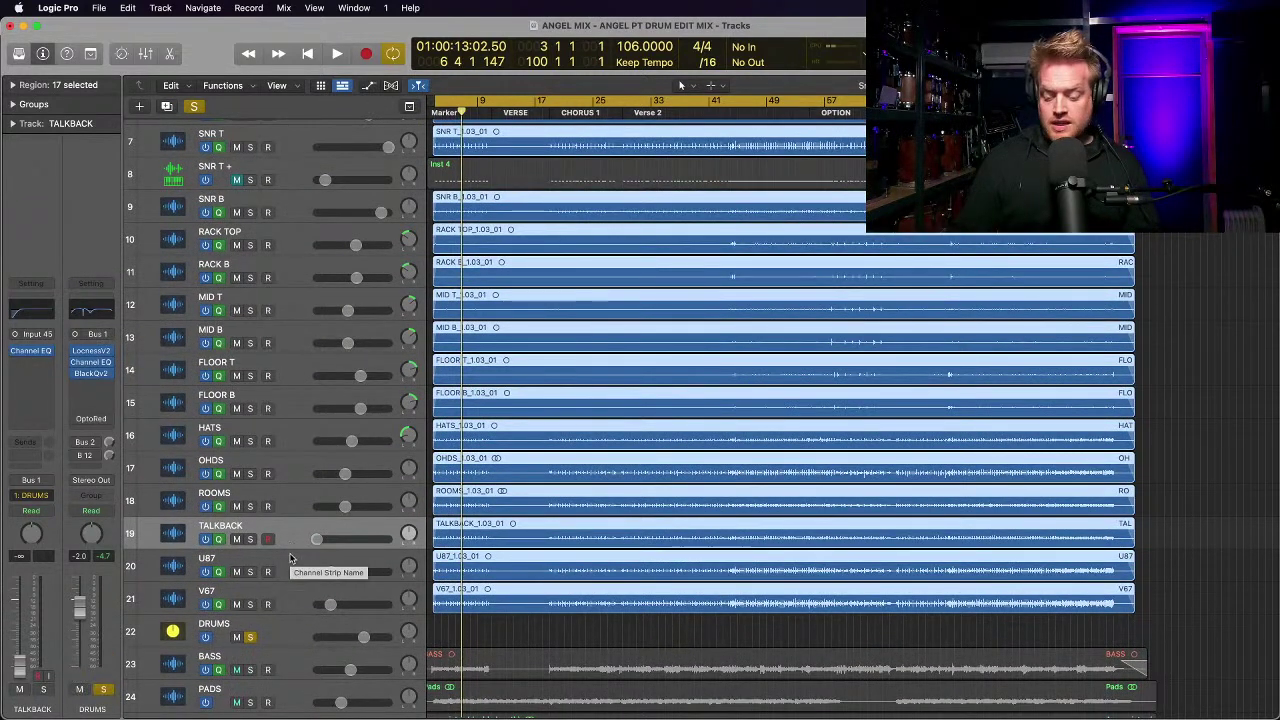
pyautogui.click(299, 562)
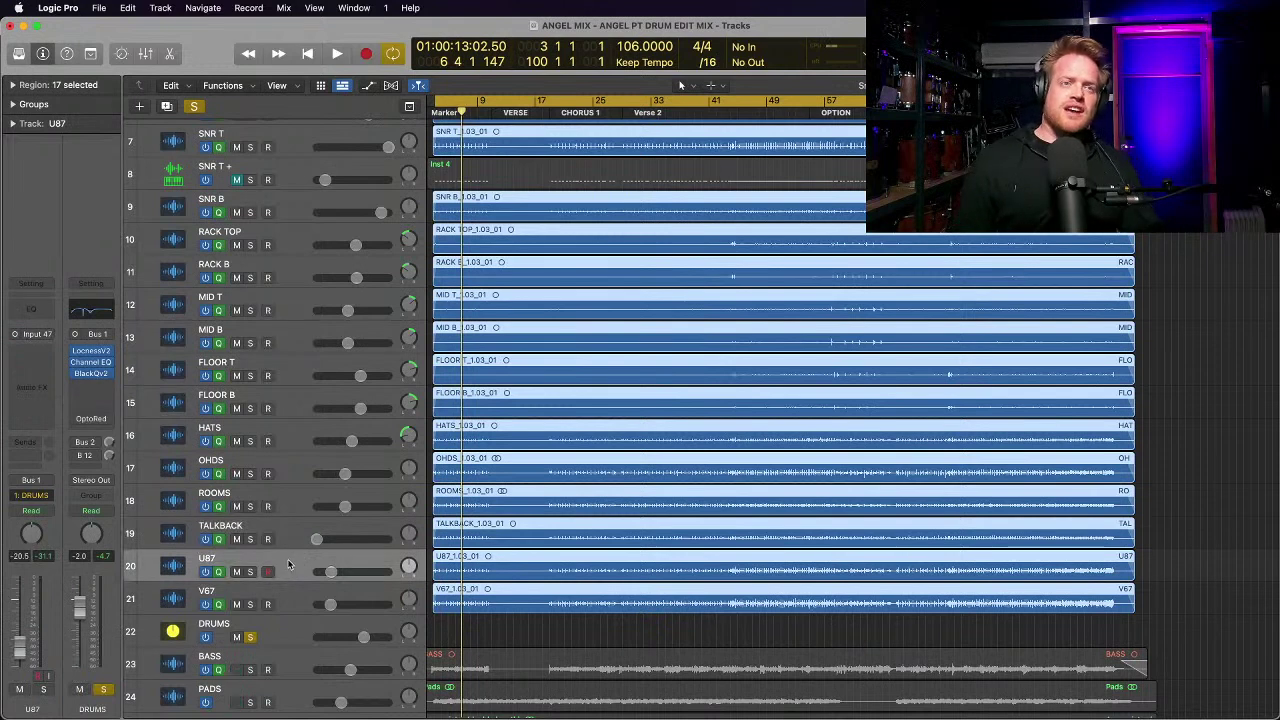
pyautogui.click(250, 571)
pyautogui.click(251, 572)
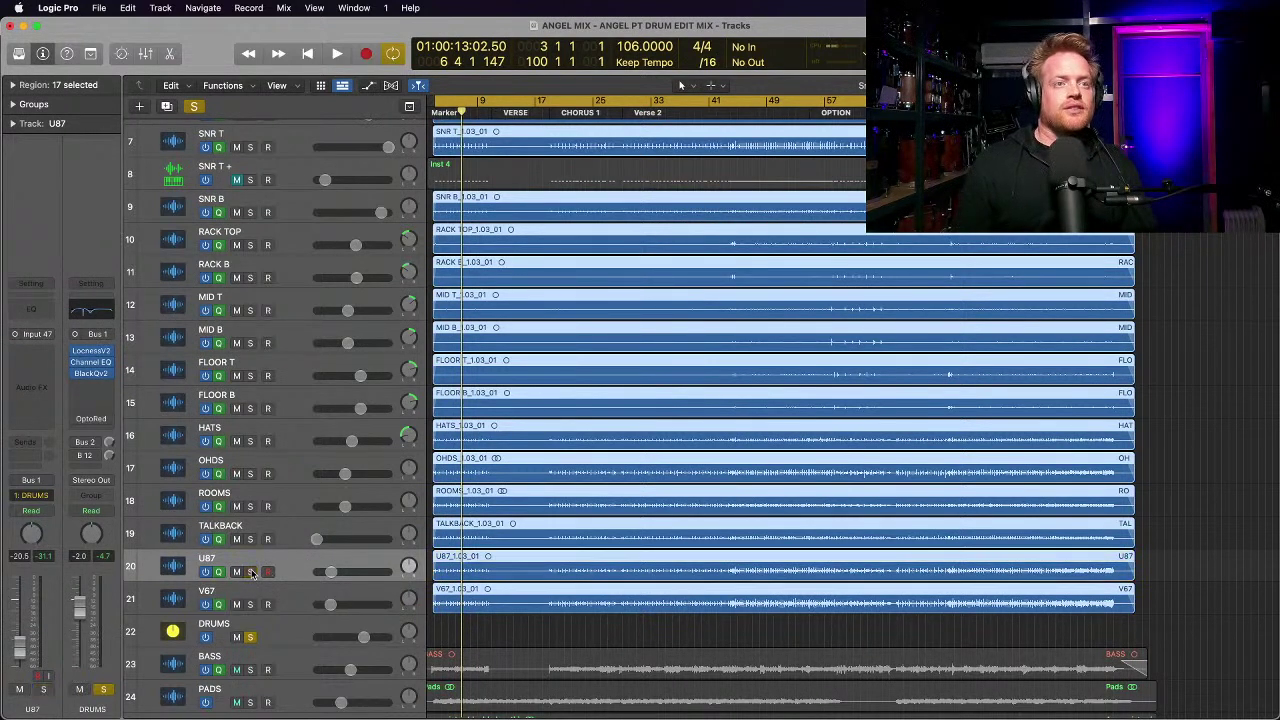
# Step: Select the DRUMS bus and deactivate the track groups so channels can be adjusted individually
pyautogui.click(278, 628)
pyautogui.click(12, 104)
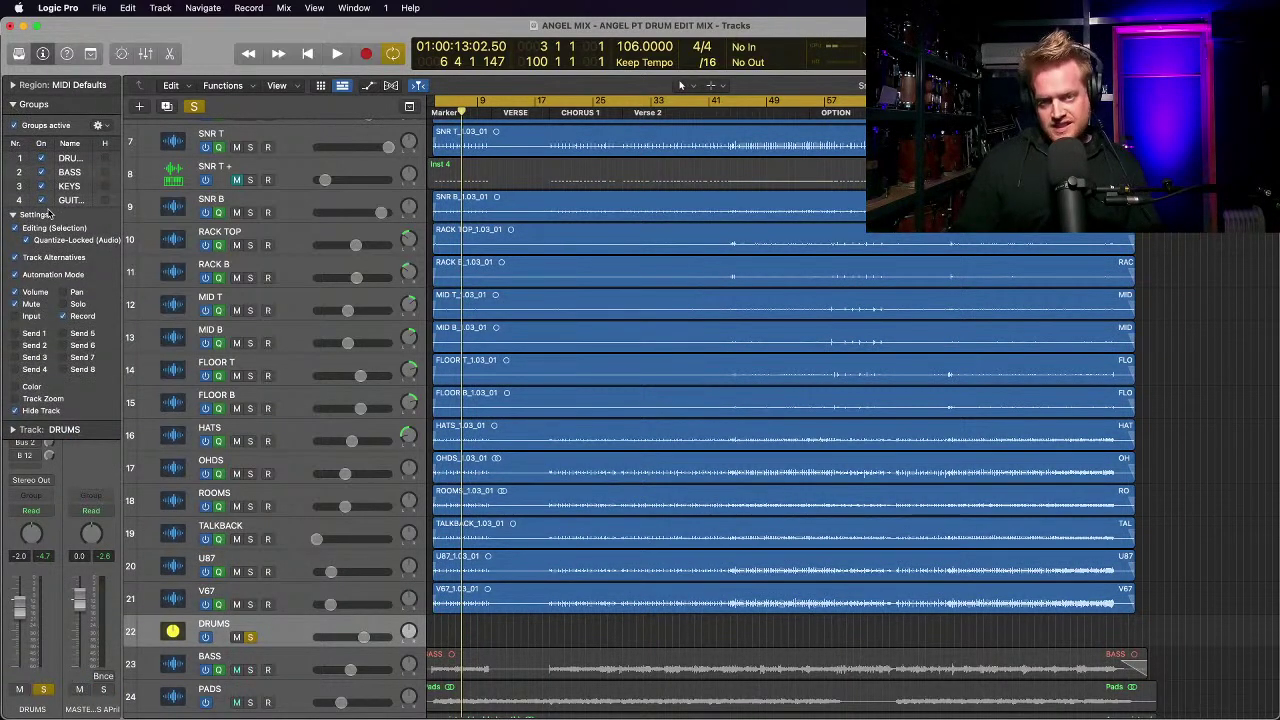
pyautogui.click(14, 126)
pyautogui.click(12, 104)
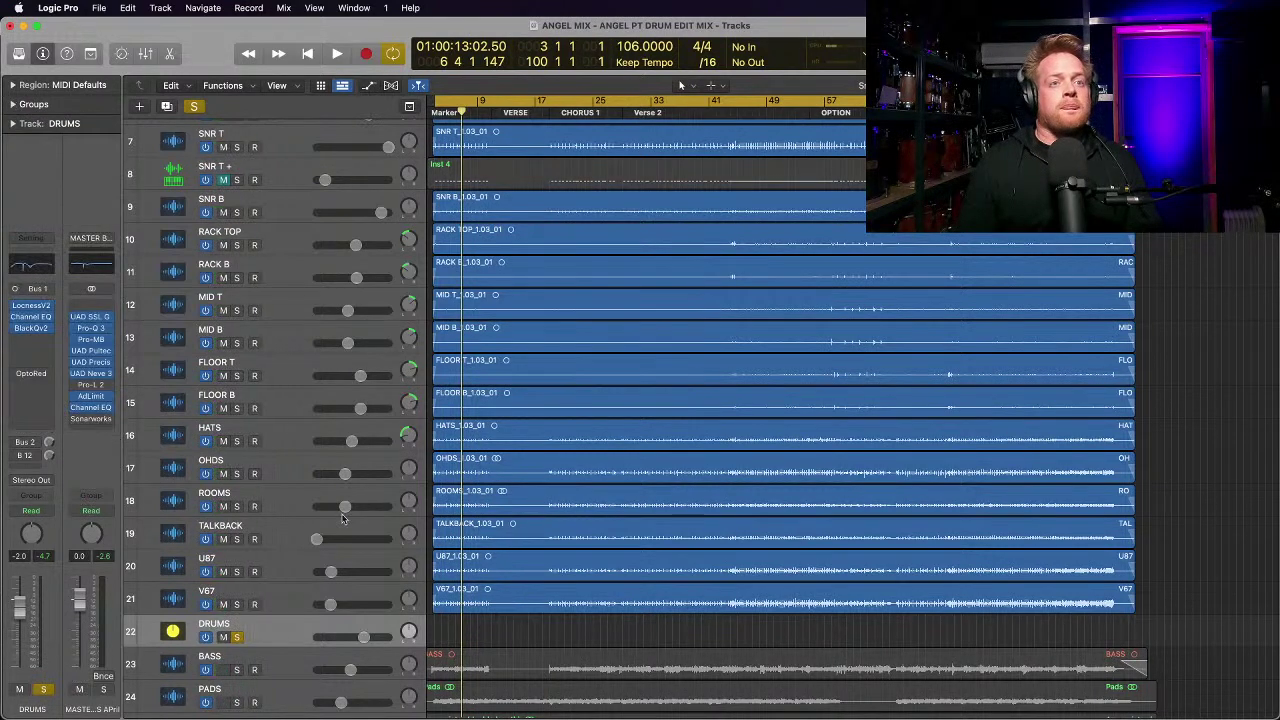
# Step: Solo U87, raise it together with V67 so U87 sits at about -0.5 dB, and audition the result
pyautogui.click(237, 571)
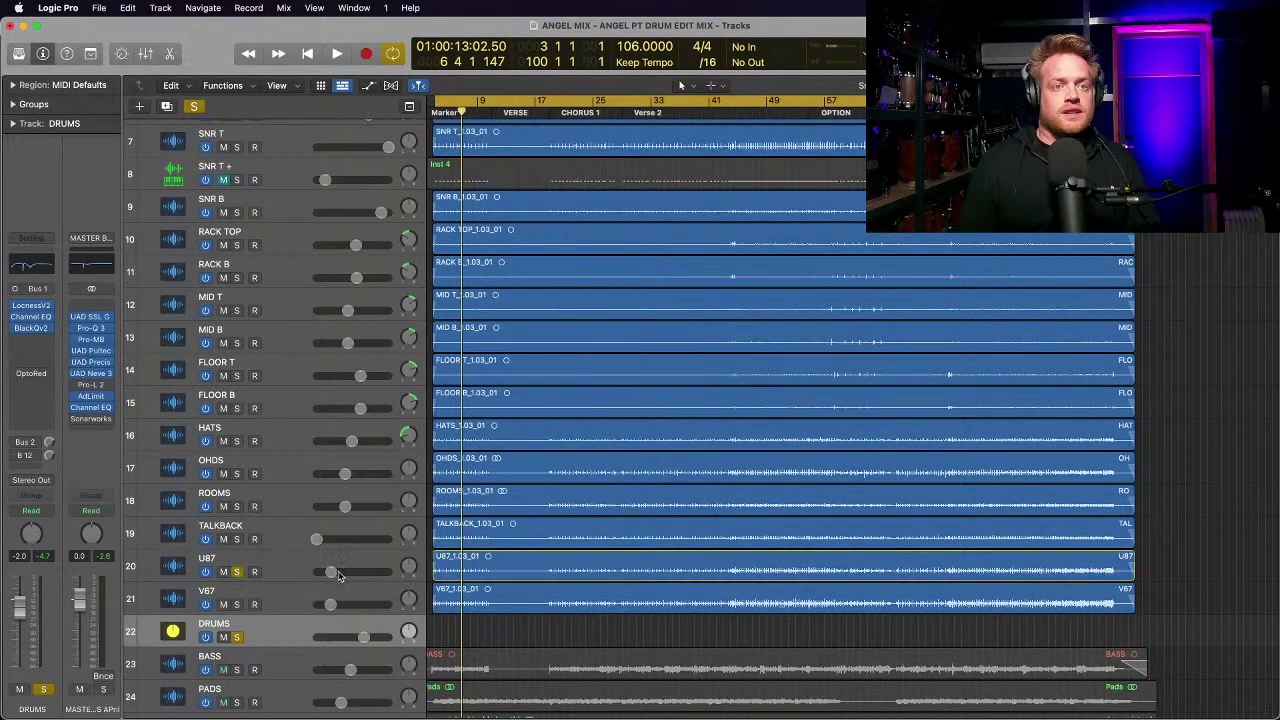
pyautogui.click(298, 580)
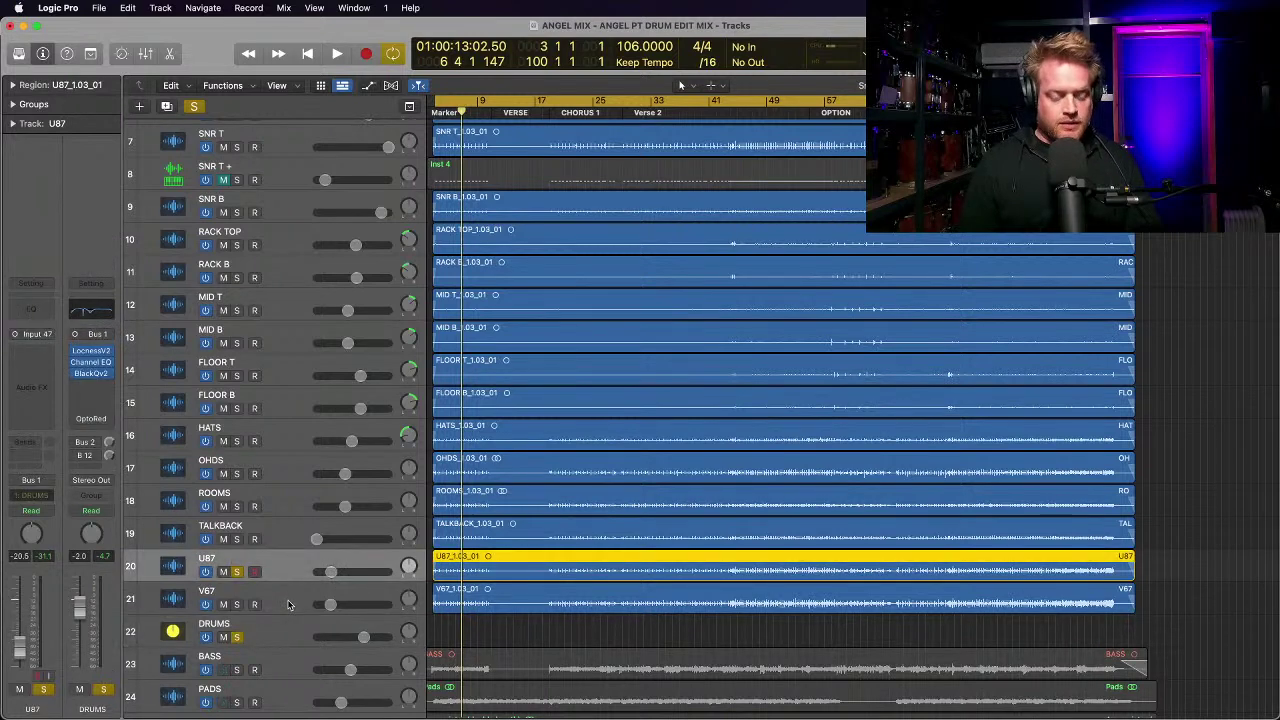
pyautogui.keyDown('shift'); pyautogui.click(288, 604); pyautogui.keyUp('shift')
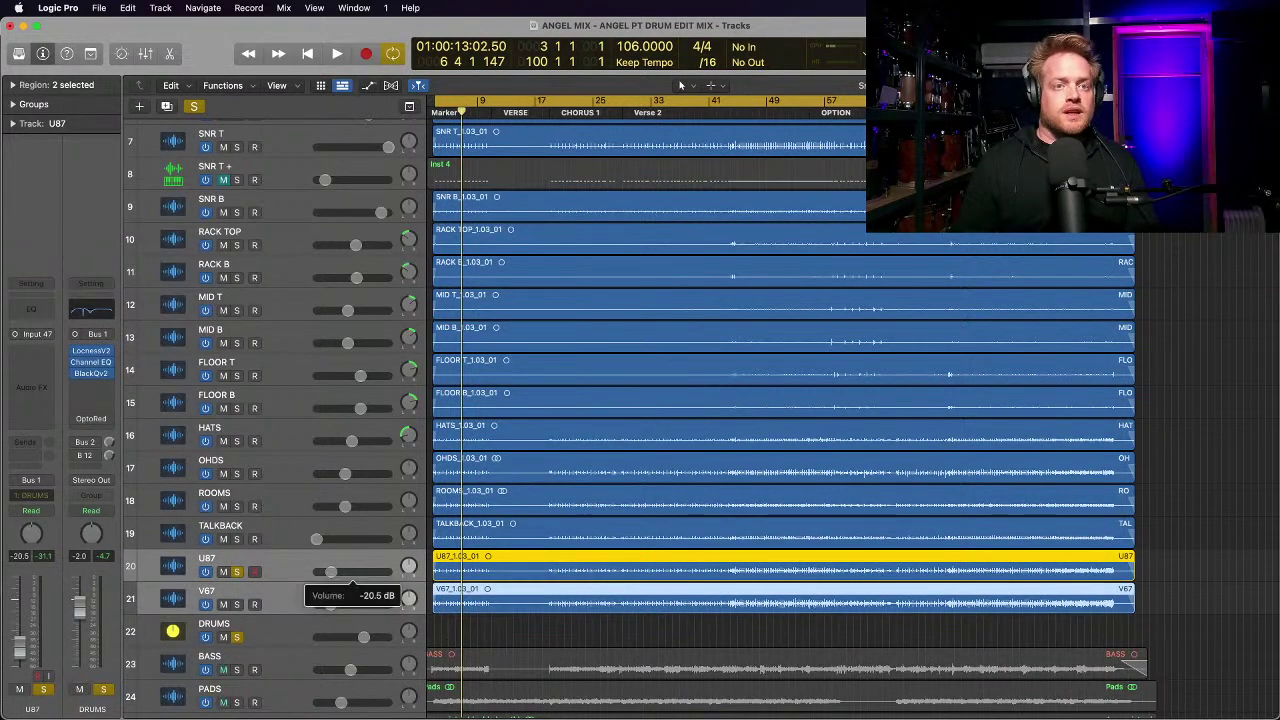
pyautogui.moveTo(331, 571); pyautogui.dragTo(367, 571)
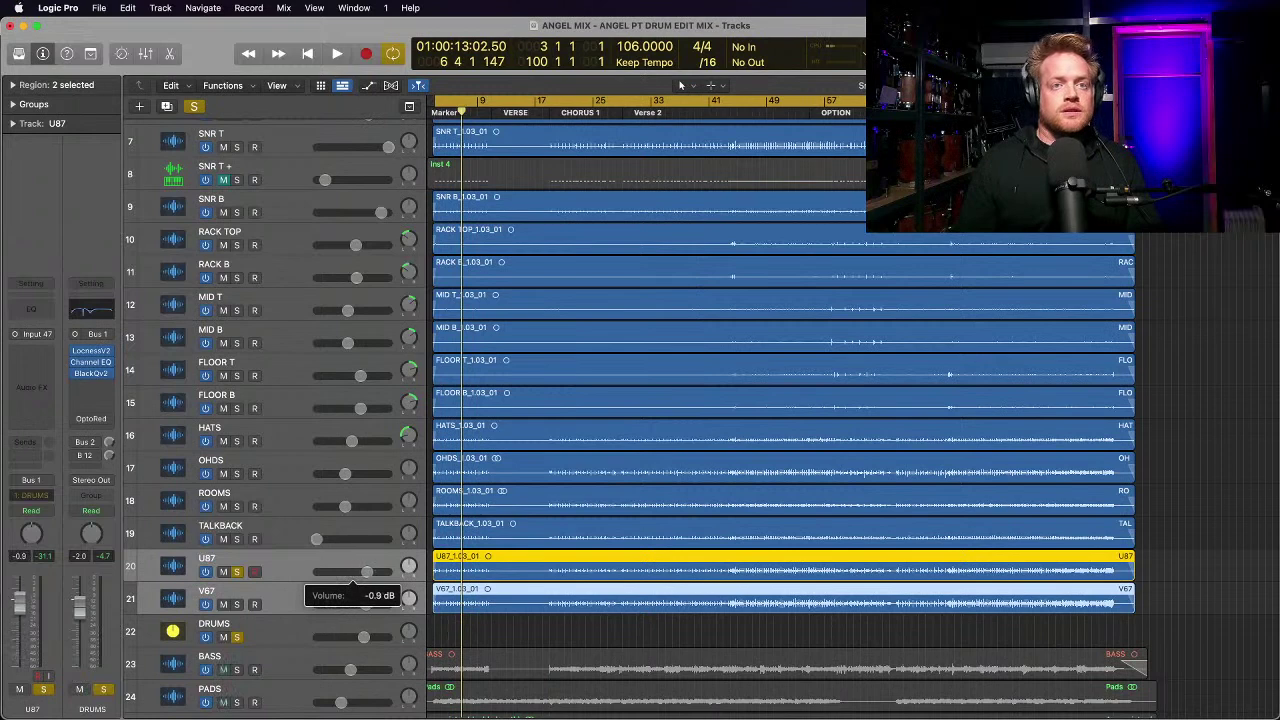
pyautogui.press('space')
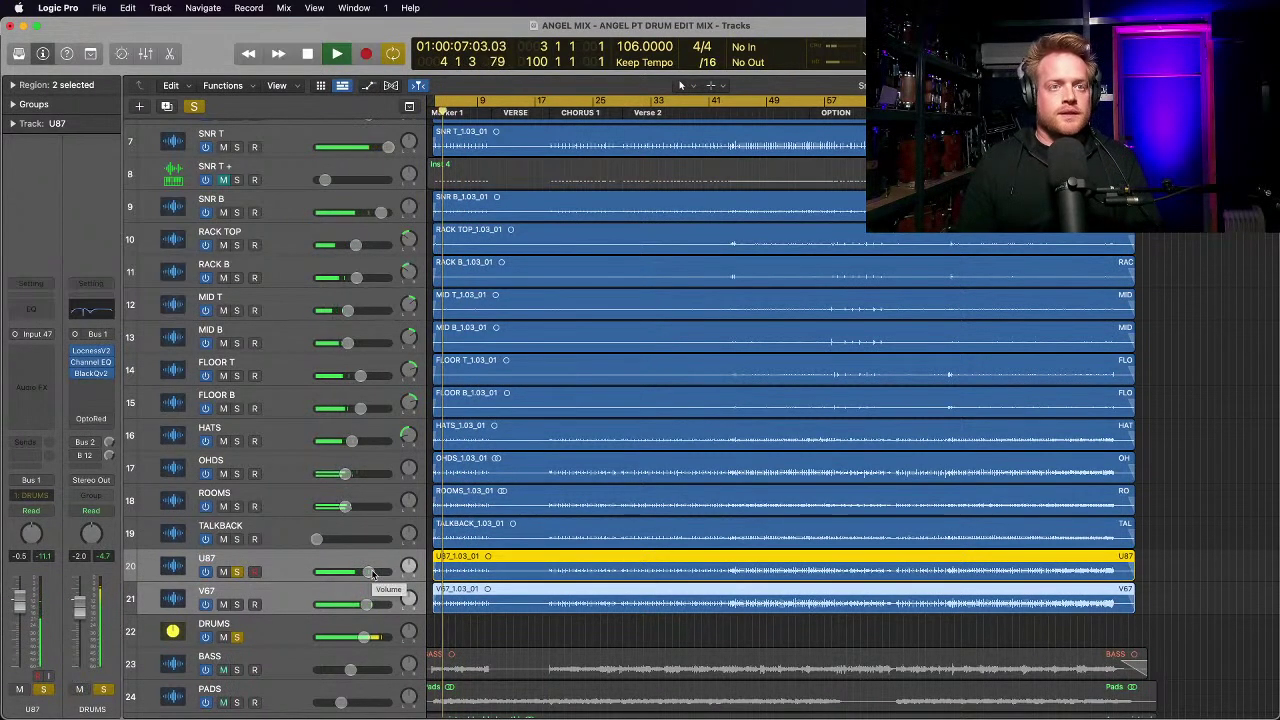
pyautogui.press('space')
# Step: Clear the DRUMS and U87 solos, solo V67 on its own, and play it from the start with its channel selected
pyautogui.click(237, 637)
pyautogui.click(237, 604)
pyautogui.click(237, 604)
pyautogui.click(237, 604)
pyautogui.click(237, 604)
pyautogui.click(237, 604)
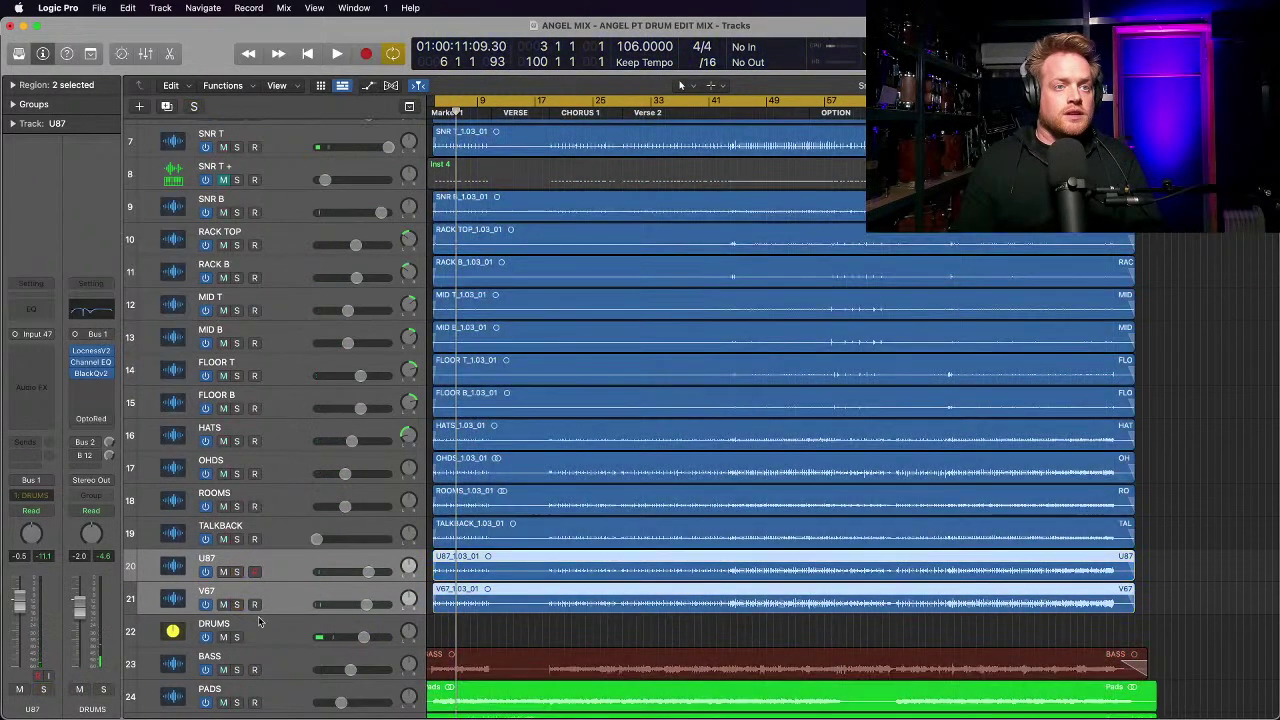
pyautogui.click(258, 622)
pyautogui.click(237, 604)
pyautogui.press('space')
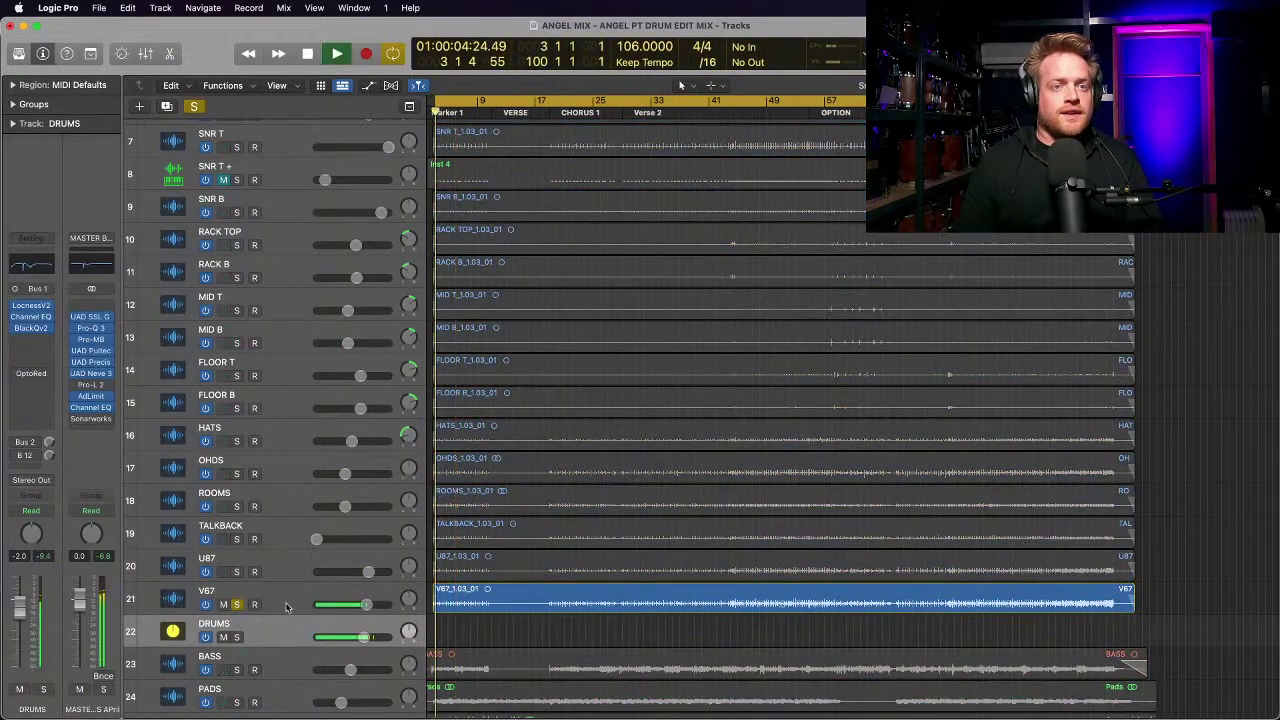
pyautogui.click(285, 604)
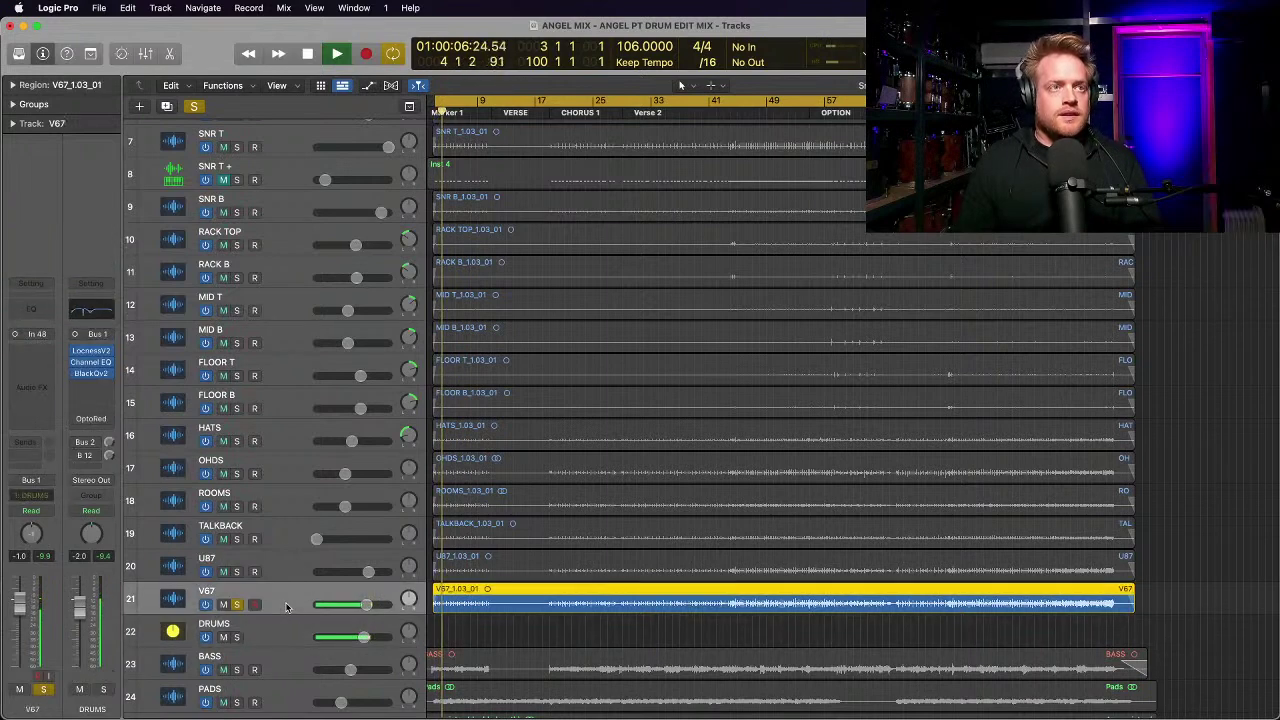
# Step: Switch the solo from V67 to U87, and play U87 on its own with its channel selected
pyautogui.click(287, 570)
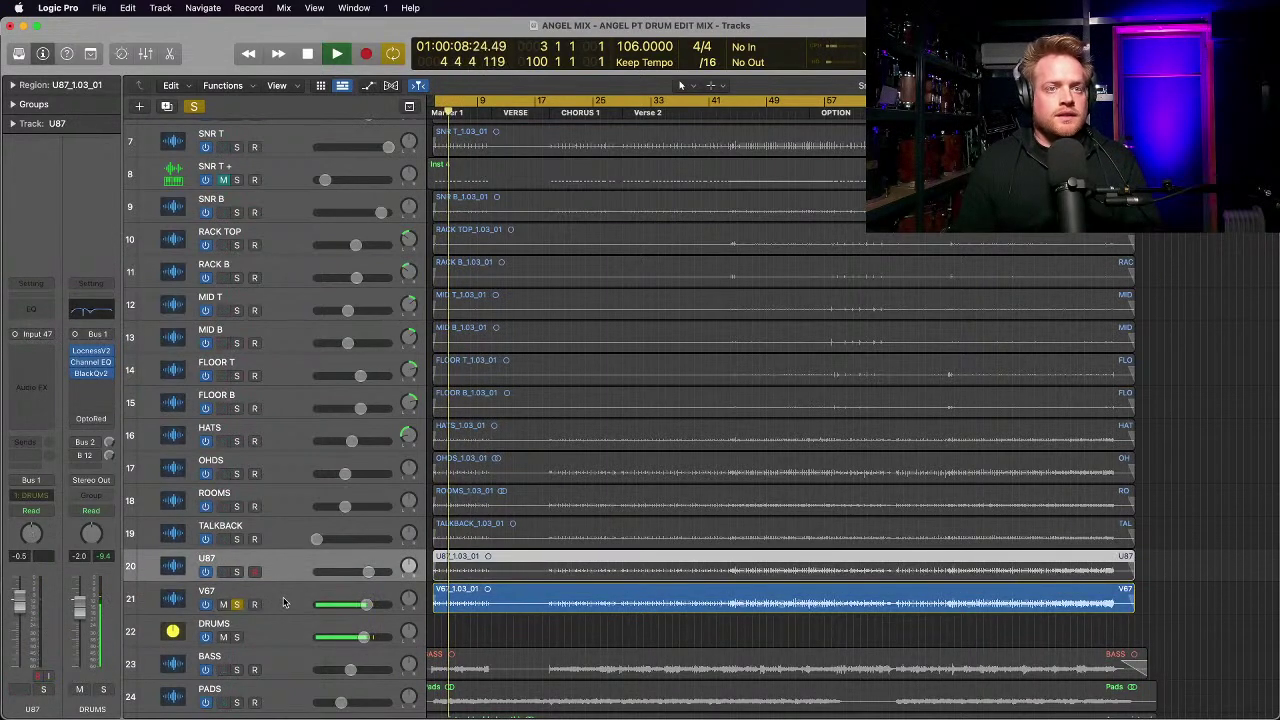
pyautogui.press('space')
pyautogui.click(237, 604)
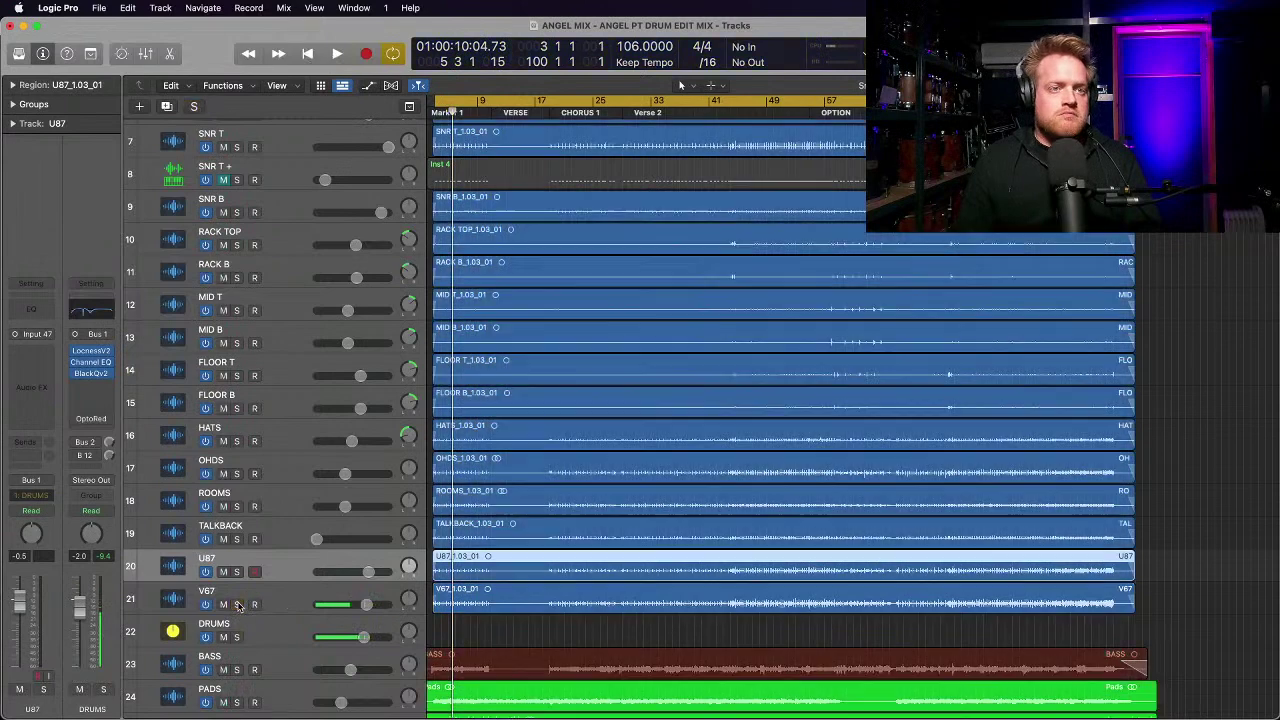
pyautogui.click(237, 572)
pyautogui.press('space')
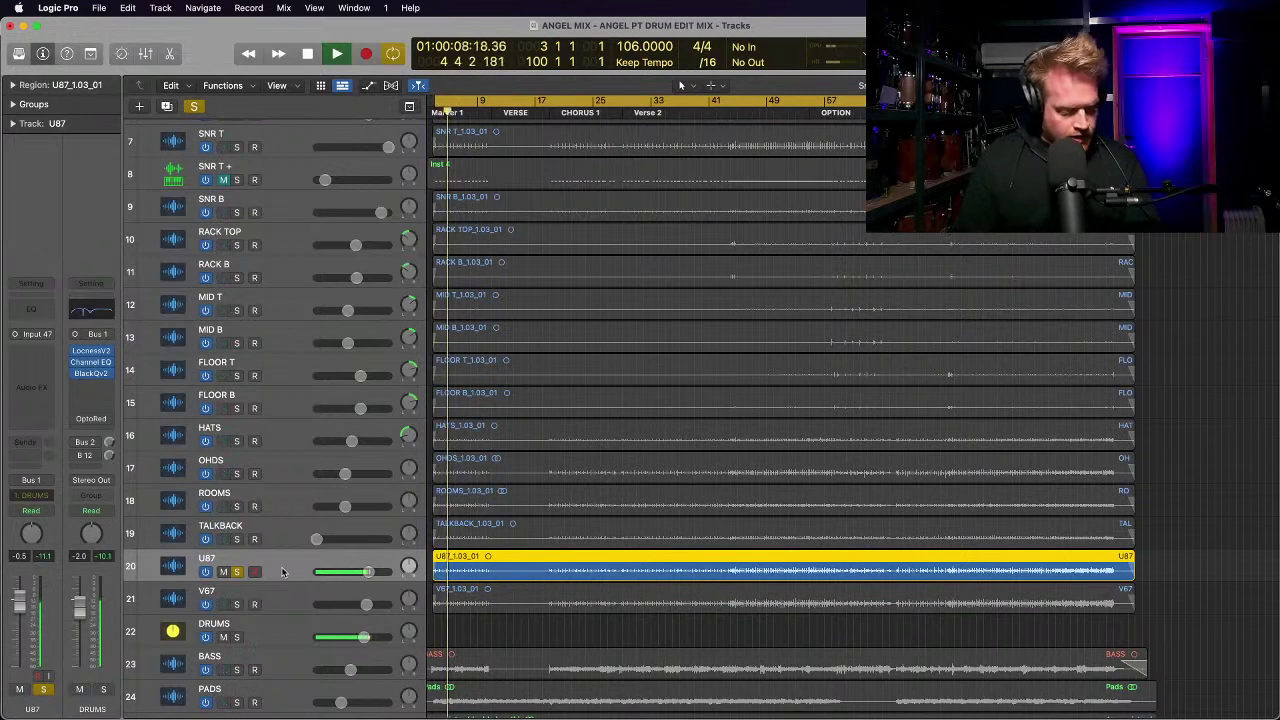
pyautogui.press('space')
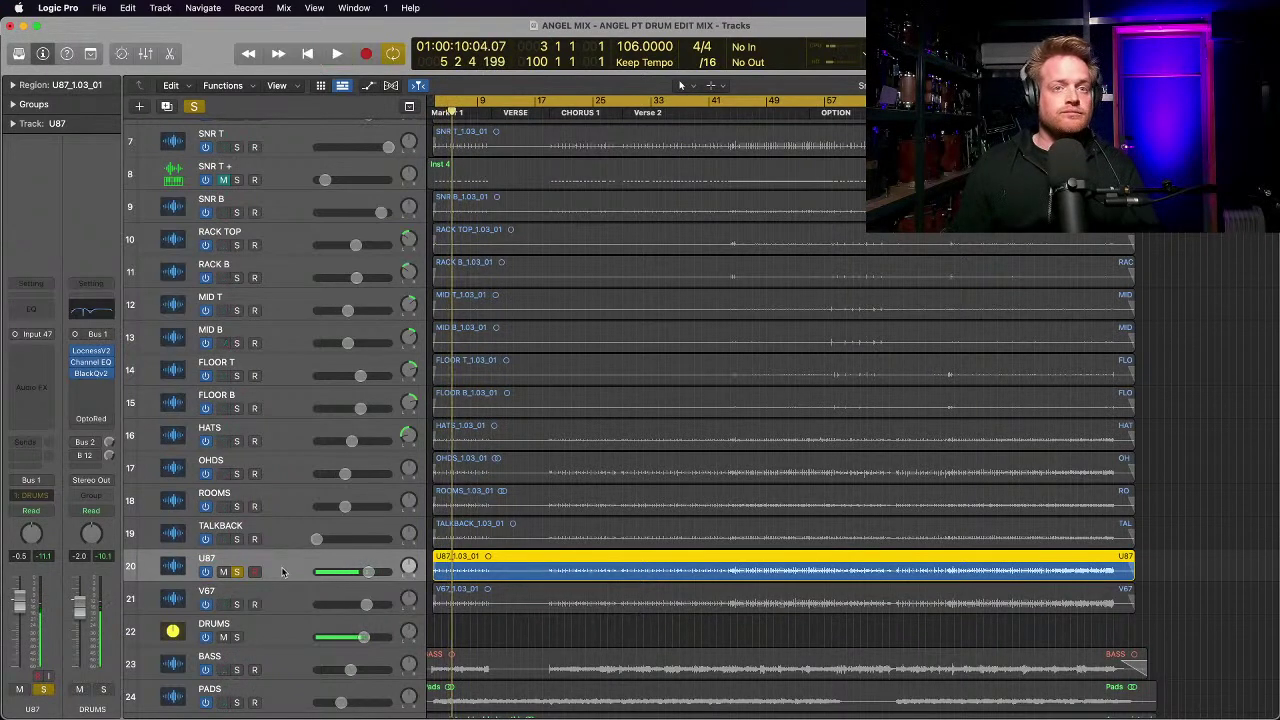
# Step: Switch the solo back to V67, play it for comparison with U87, and clear the V67 solo
pyautogui.click(240, 604)
pyautogui.click(237, 571)
pyautogui.press('space')
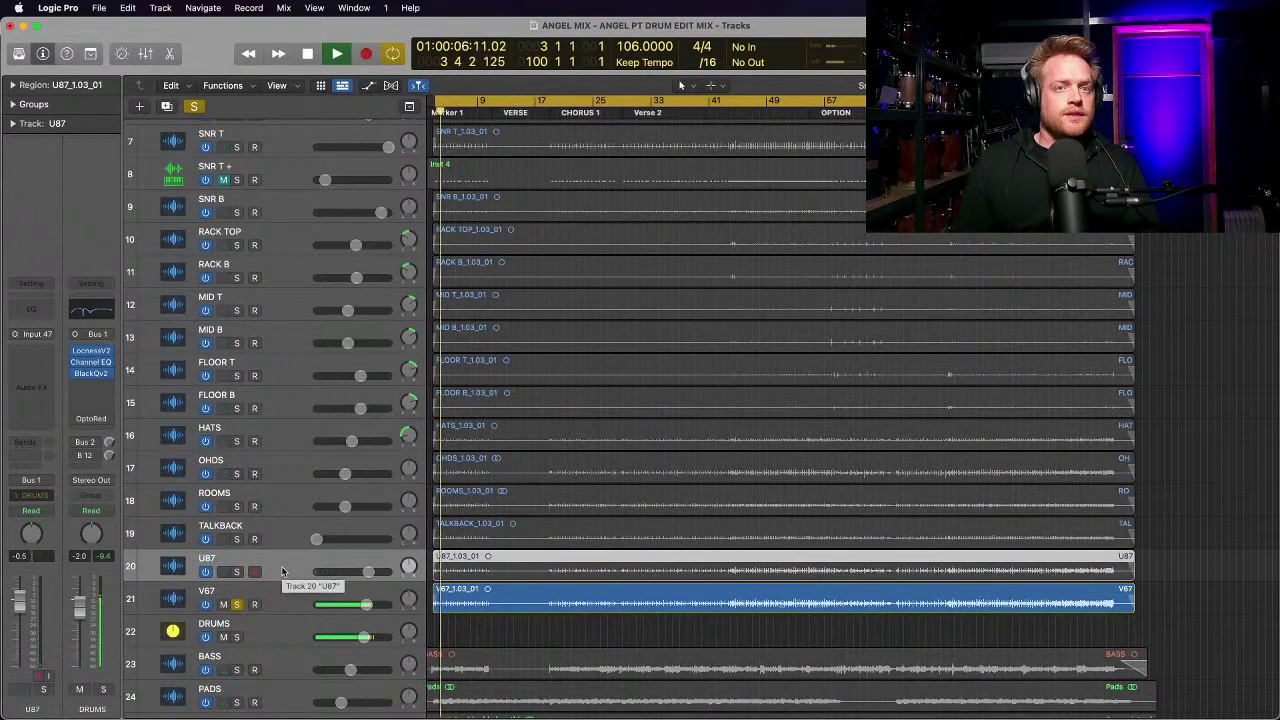
pyautogui.press('space')
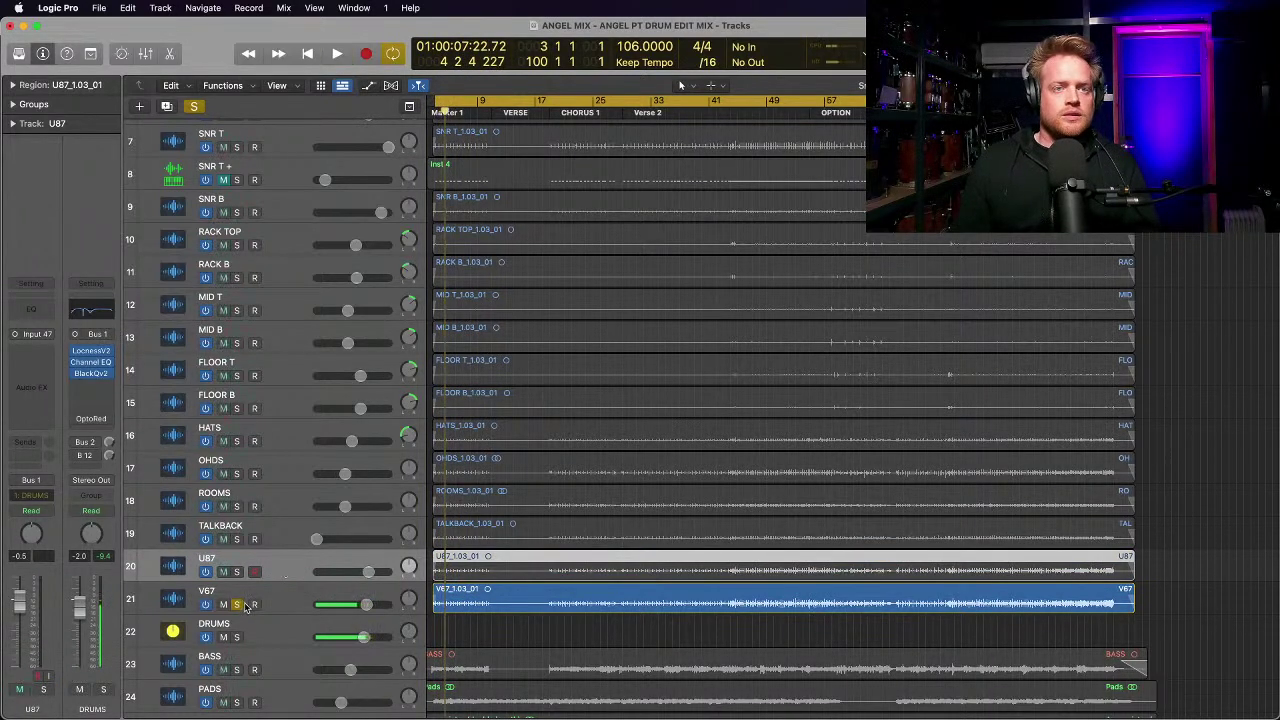
pyautogui.click(238, 604)
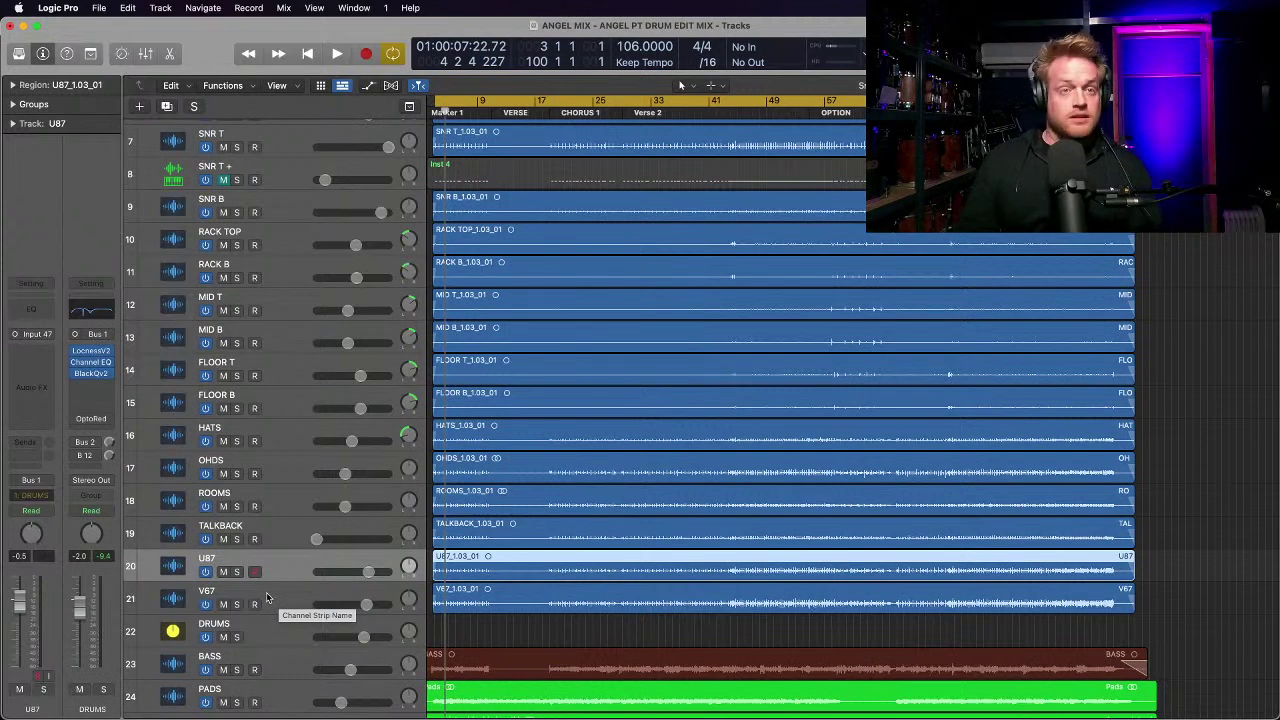
# Step: Lower U87 and V67 together so that U87 sits at -20.5 dB
pyautogui.keyDown('shift'); pyautogui.click(318, 602); pyautogui.keyUp('shift')
pyautogui.moveTo(370, 574); pyautogui.dragTo(331, 574)
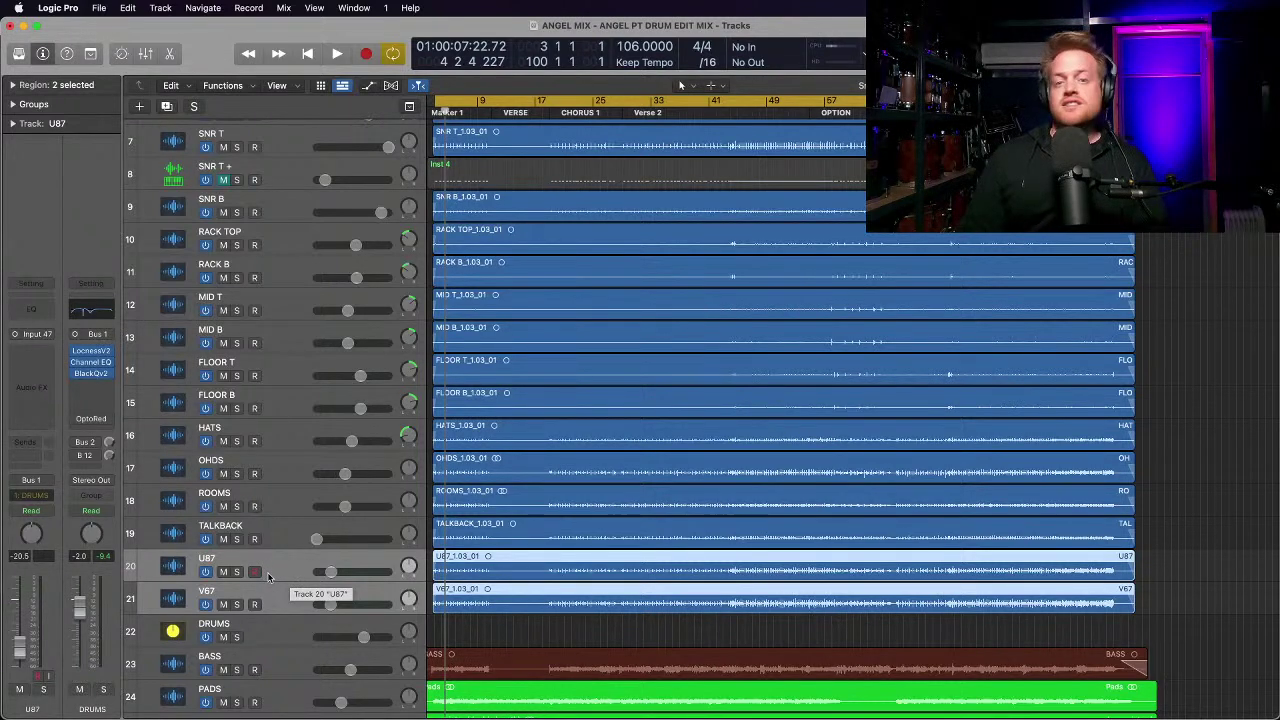
pyautogui.press('super+Up')
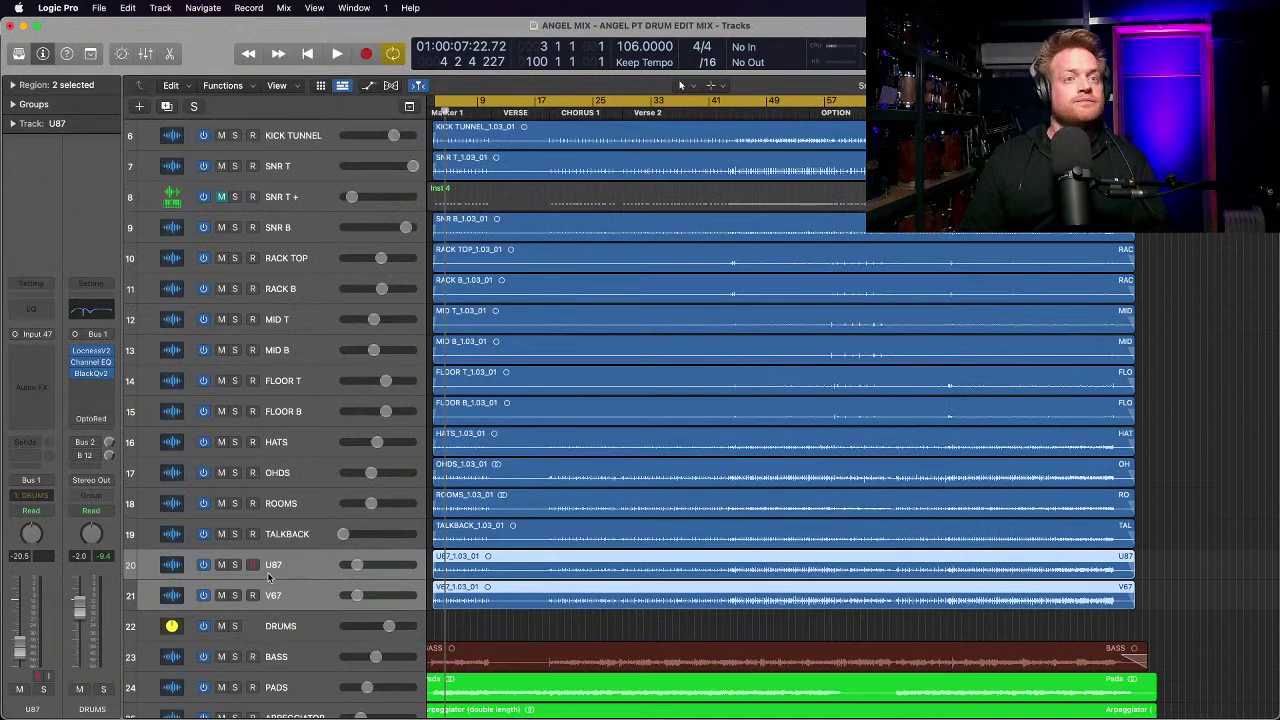
pyautogui.press('super+Up')
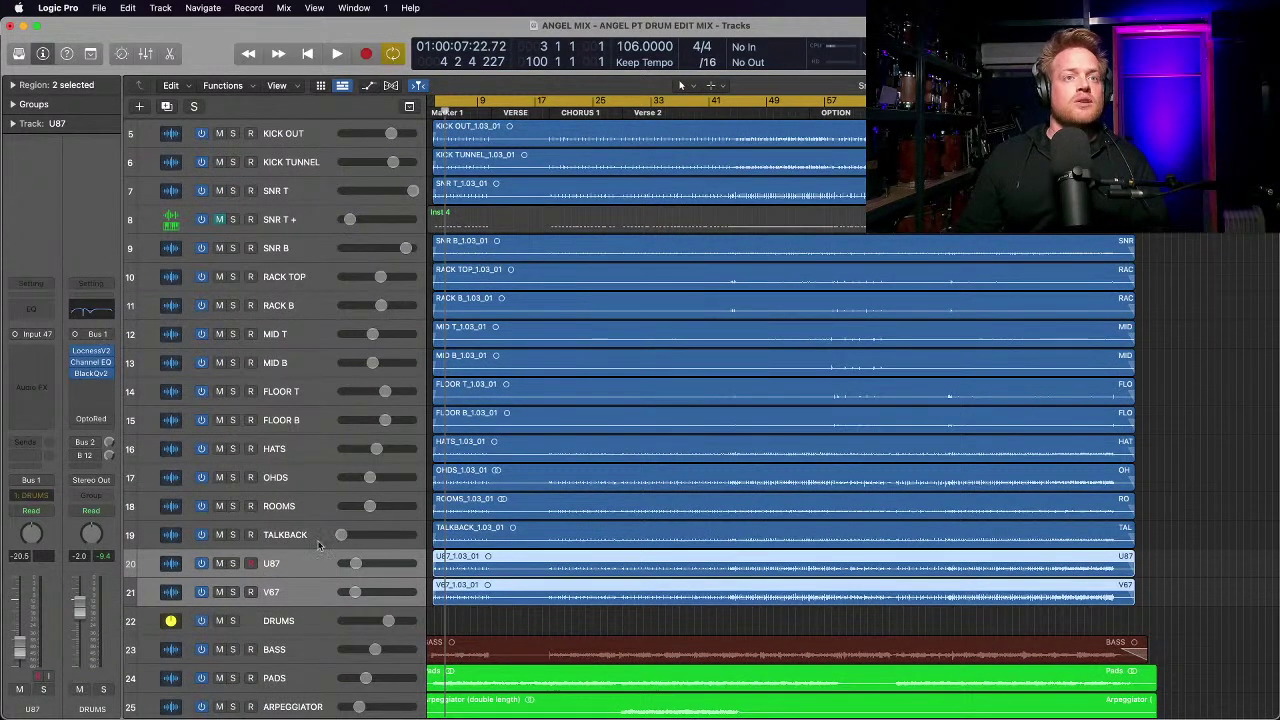
# Step: Turn on the DRUMS bus's Bus 2 send and examine the Pro-R reverb settings on DRM BUS REV
pyautogui.click(291, 619)
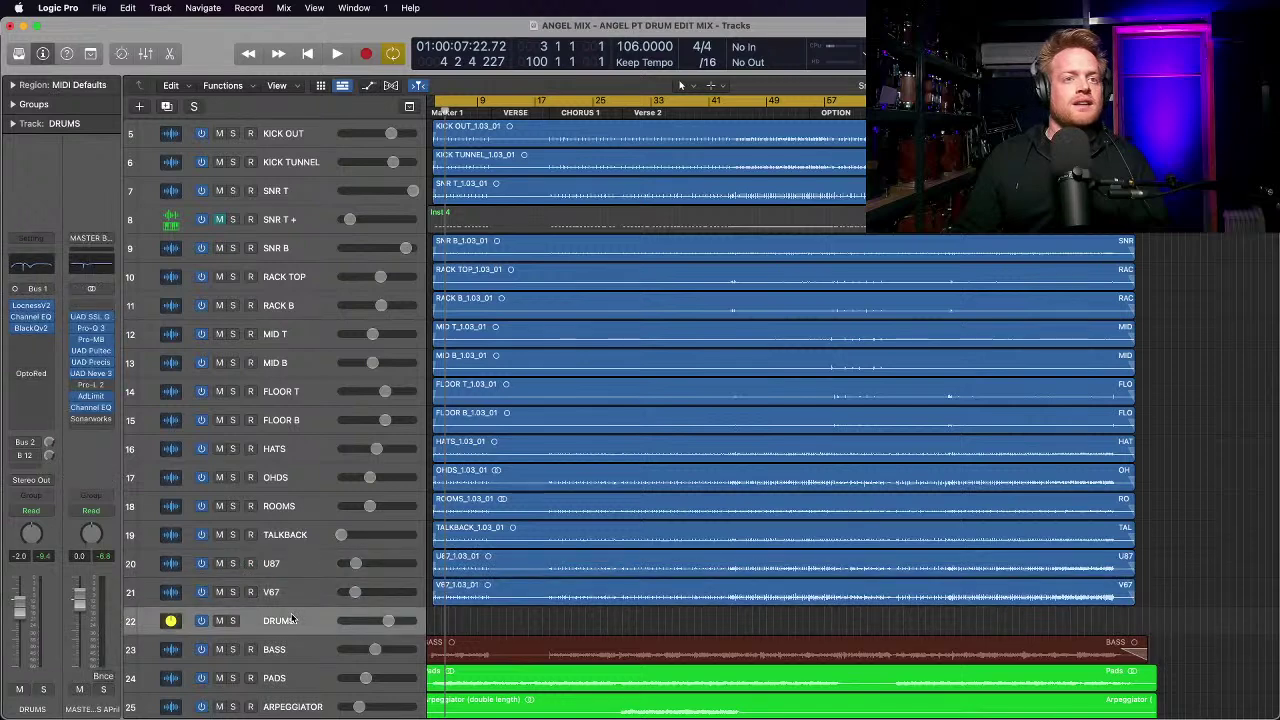
pyautogui.click(27, 445)
pyautogui.click(14, 445)
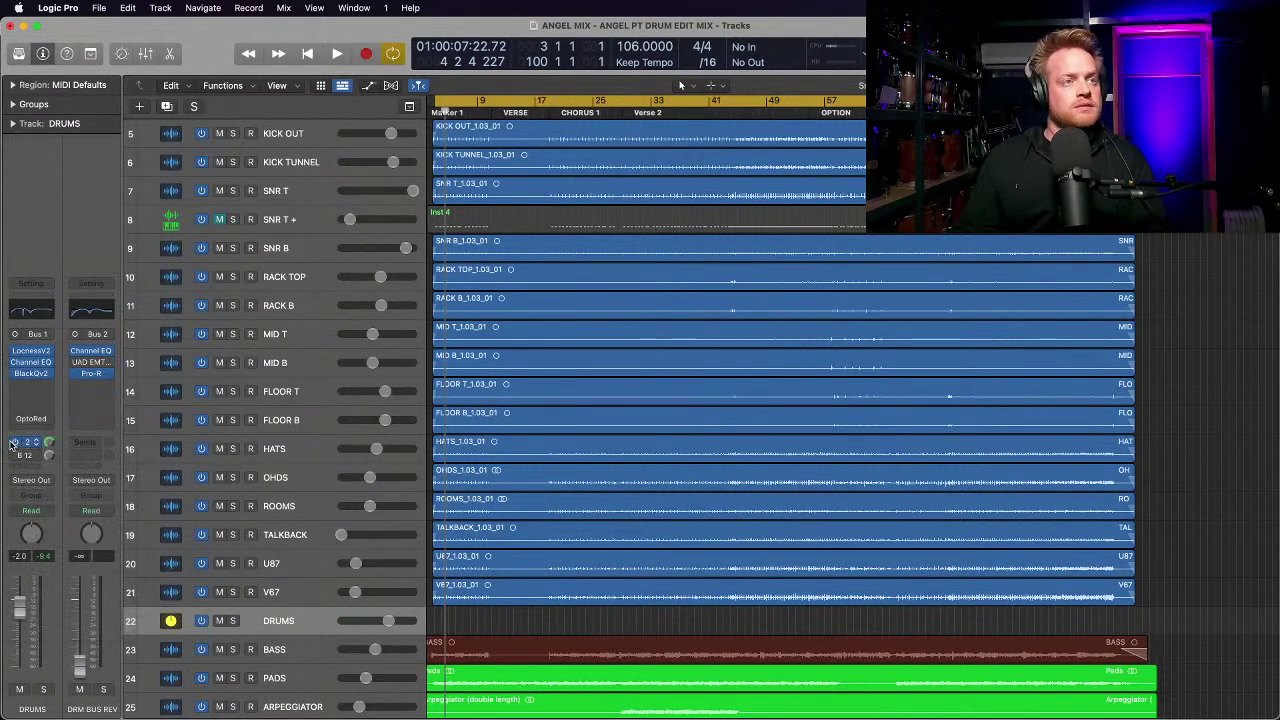
pyautogui.click(91, 373)
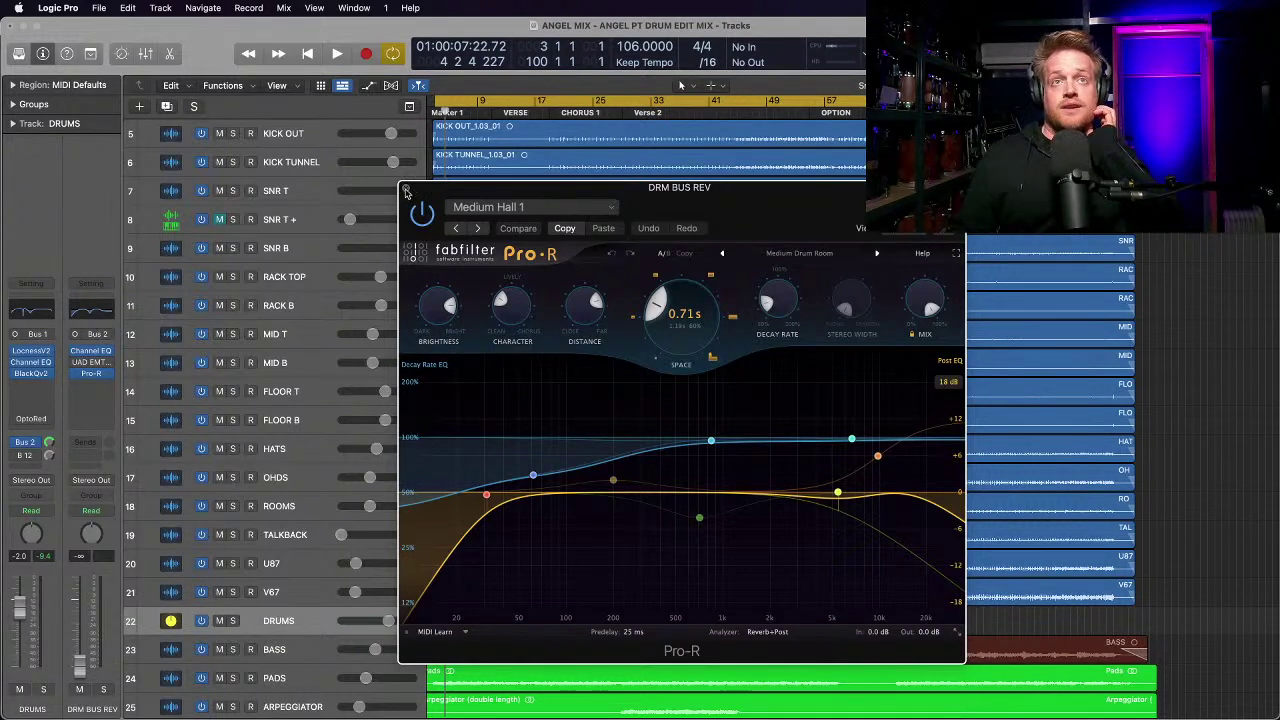
pyautogui.click(405, 189)
# Step: Add the UAD AMS RMX16 reverb below Pro-R on DRM BUS REV and close its plug-in window
pyautogui.click(90, 385)
pyautogui.moveTo(118, 540)
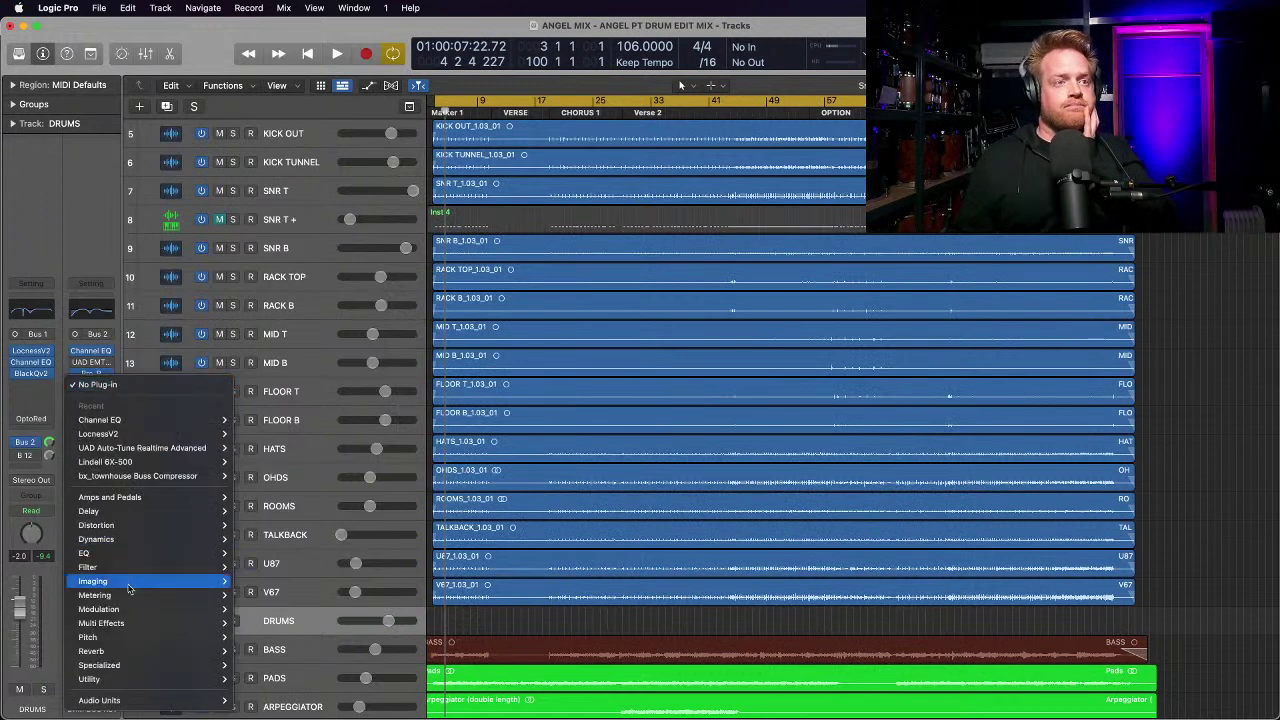
pyautogui.moveTo(130, 700)
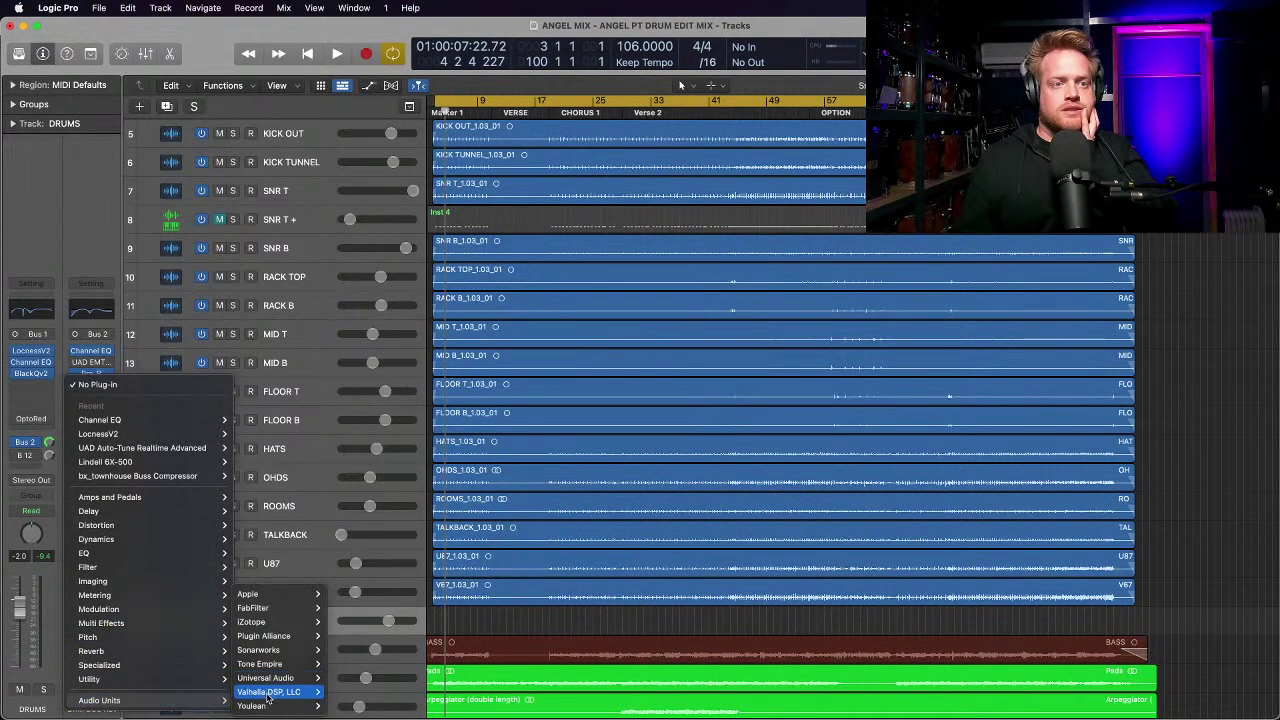
pyautogui.moveTo(265, 678)
pyautogui.moveTo(391, 212)
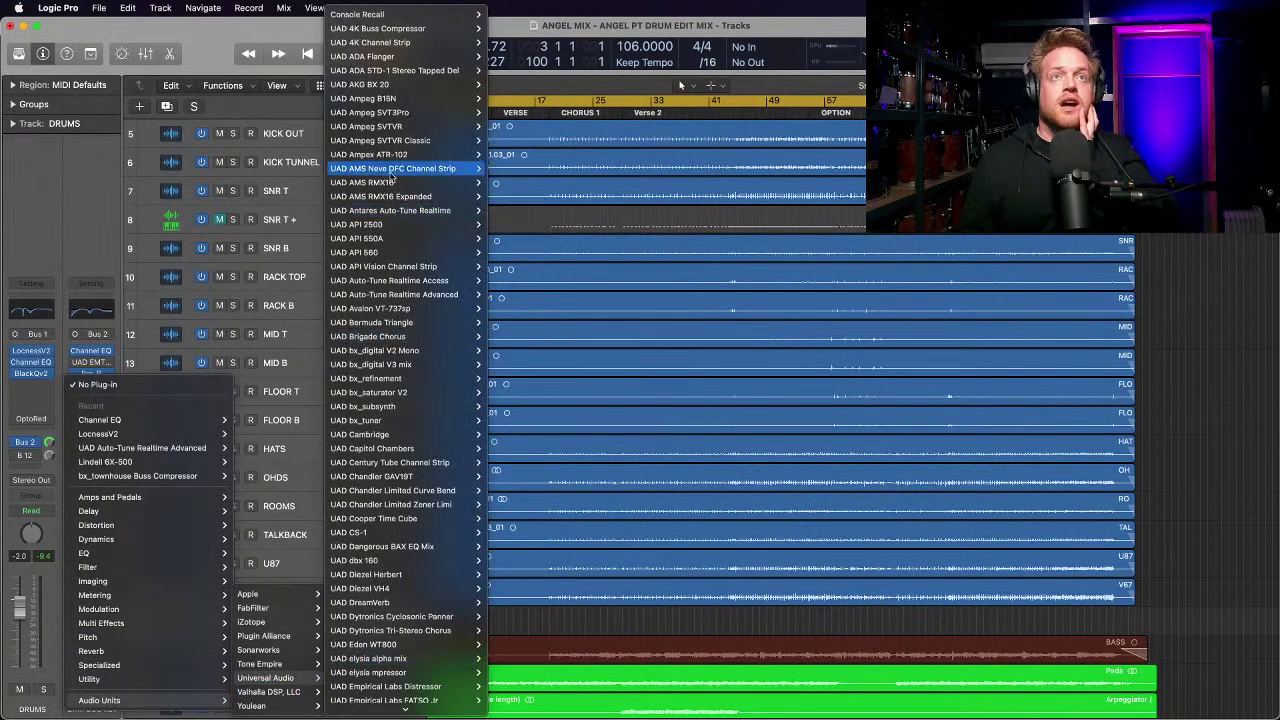
pyautogui.moveTo(395, 184)
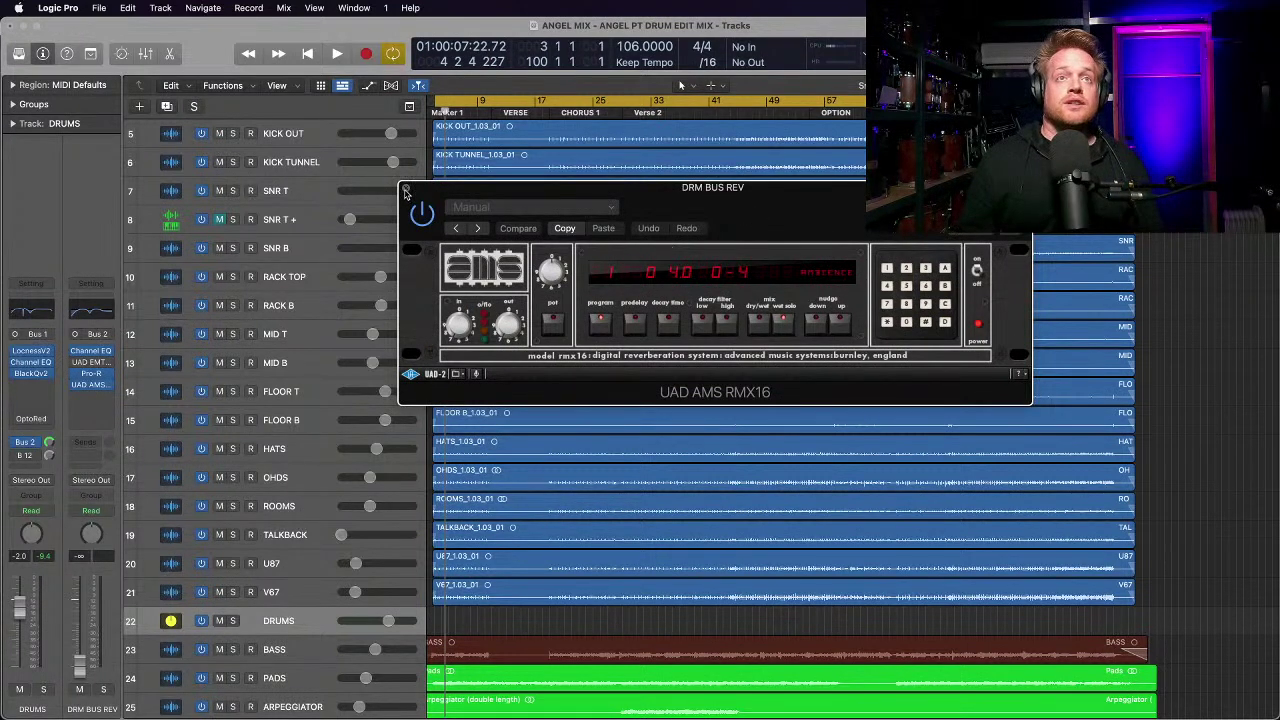
pyautogui.click(405, 190)
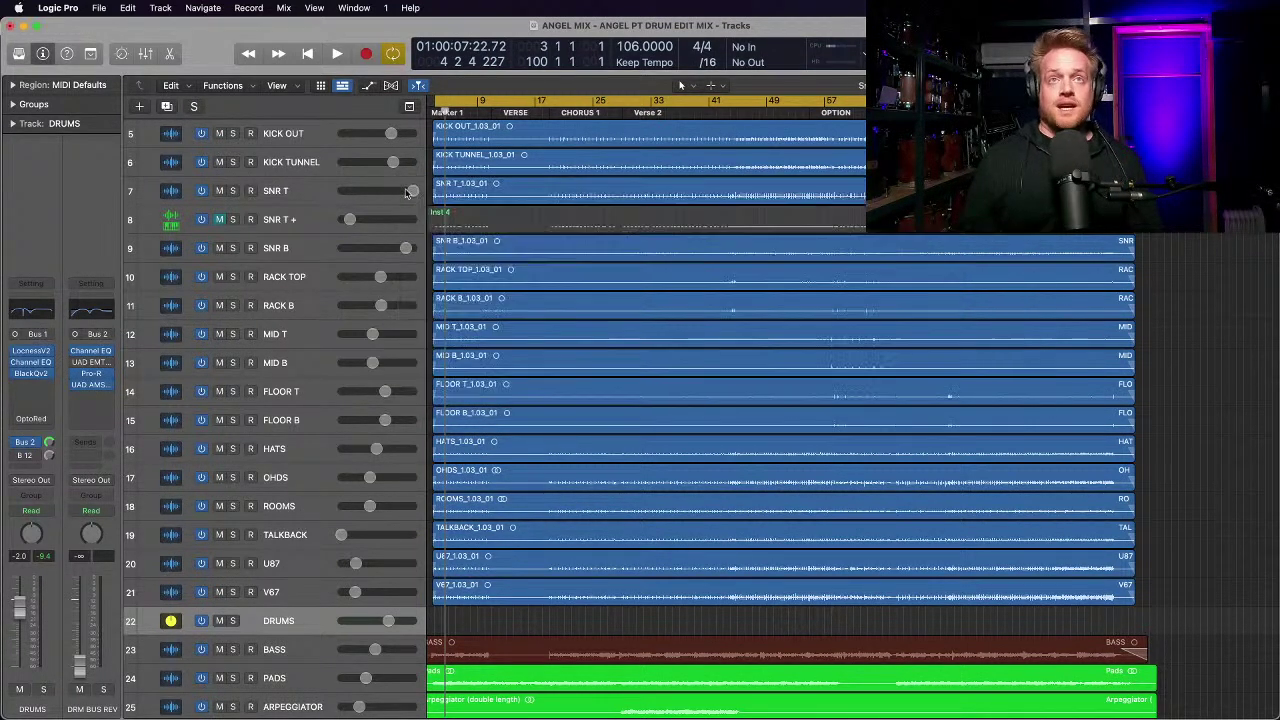
# Step: Look through the Universal Audio plug-ins for the AMS RMX16 slot on DRM BUS REV, including the UAD AMS RMX16 Expanded entry
pyautogui.click(90, 385)
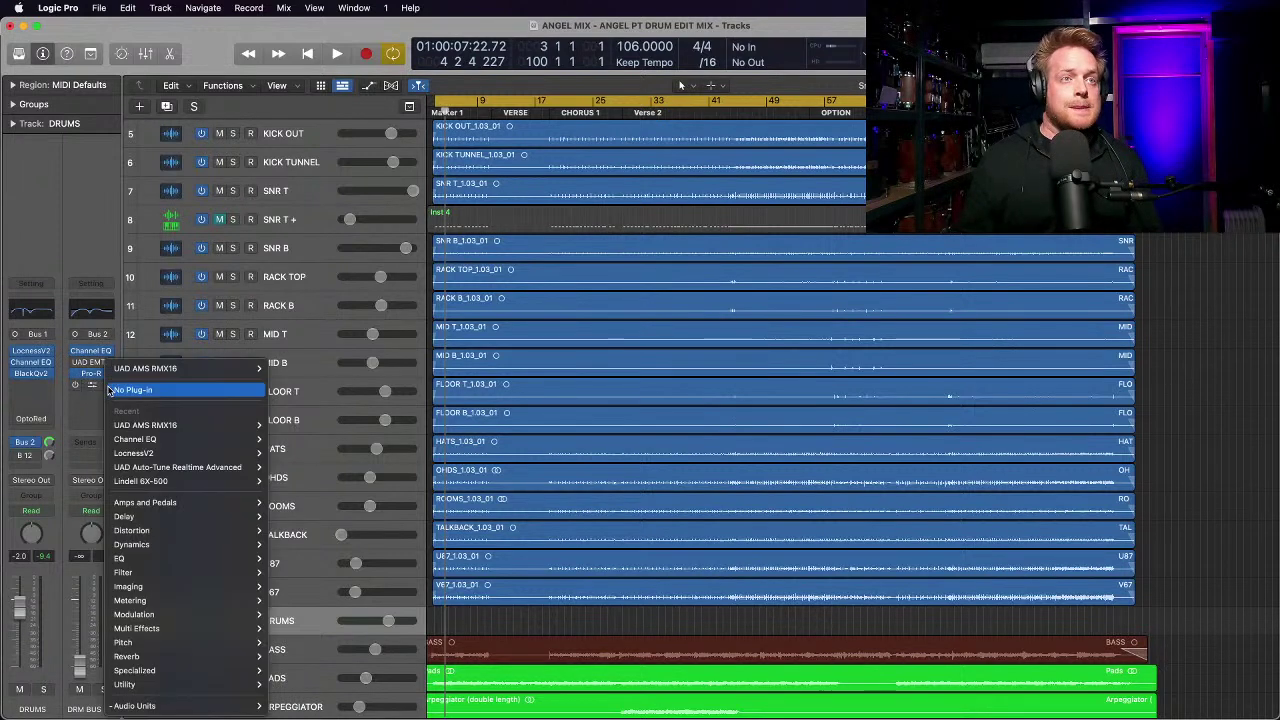
pyautogui.moveTo(150, 706)
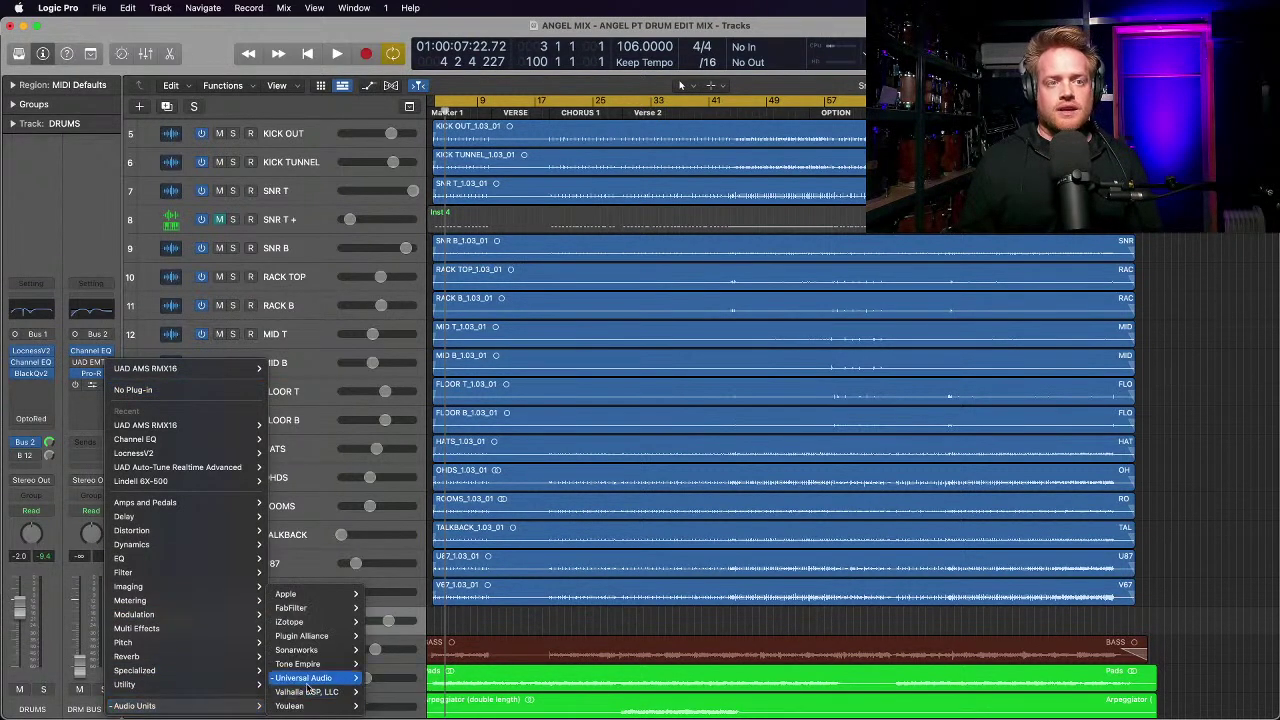
pyautogui.moveTo(303, 678)
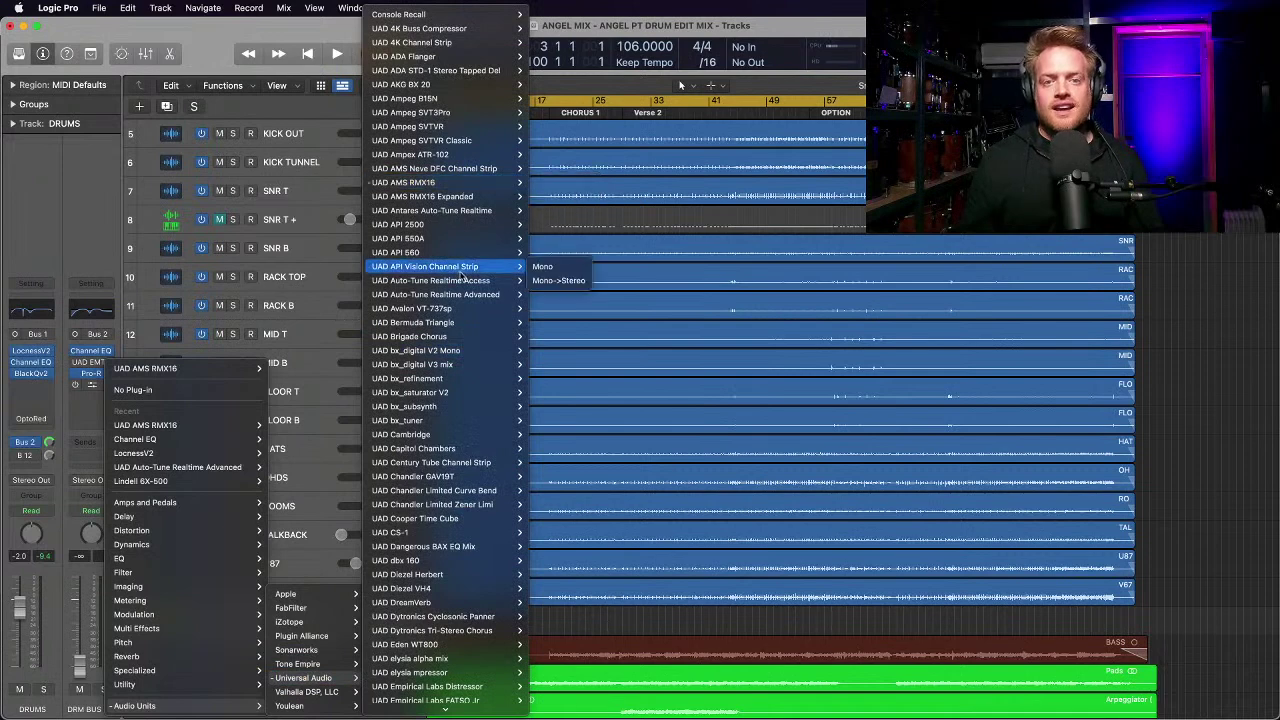
pyautogui.moveTo(453, 45)
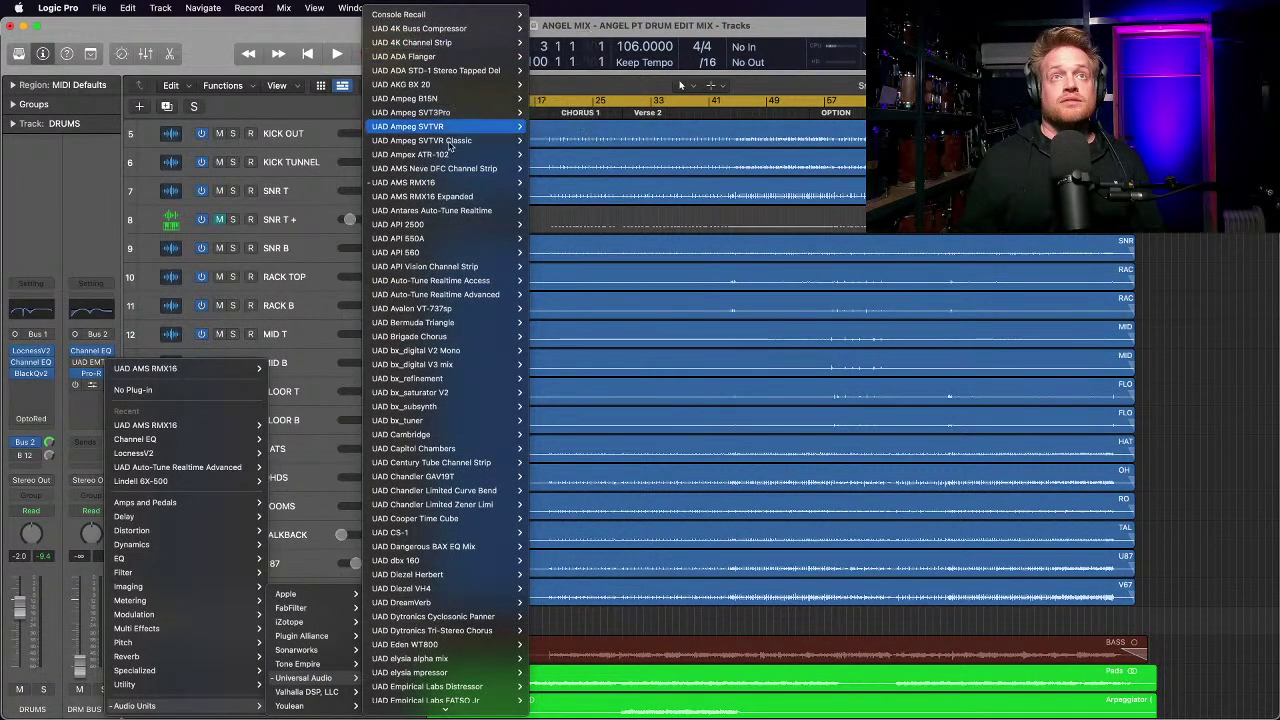
pyautogui.scroll(-10, 450, 224)
pyautogui.scroll(-20, 450, 224)
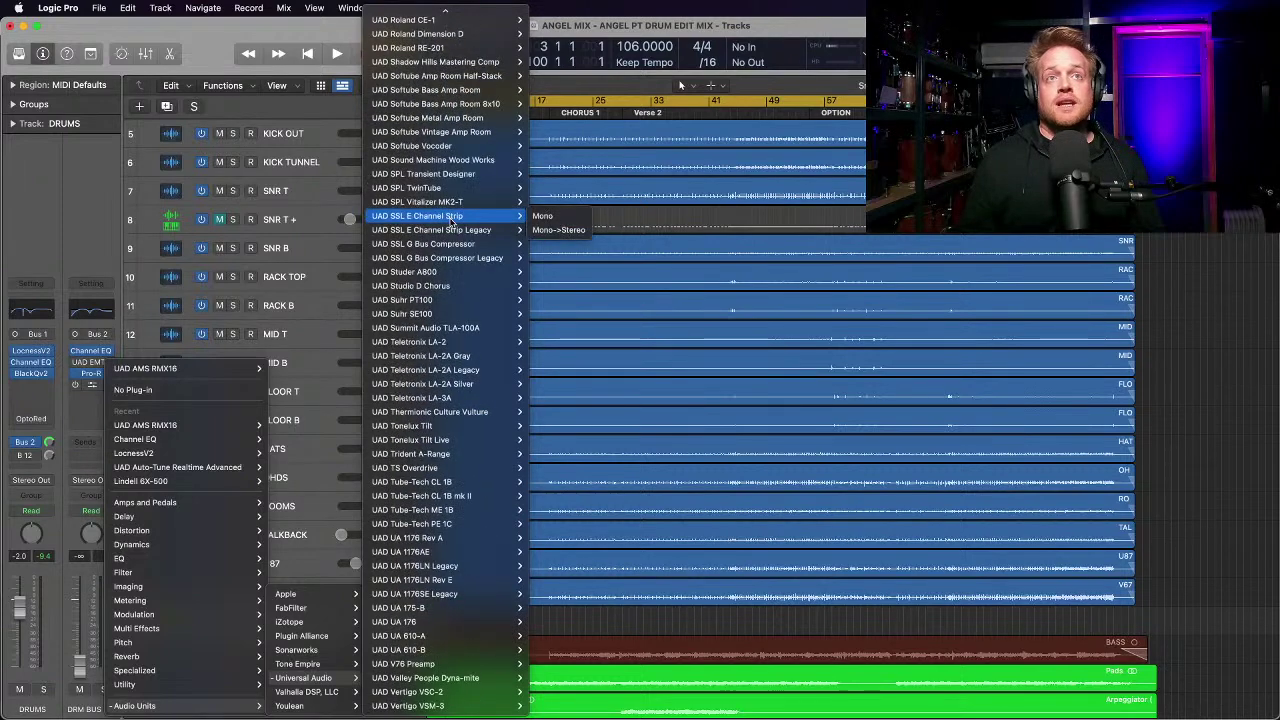
pyautogui.moveTo(436, 482)
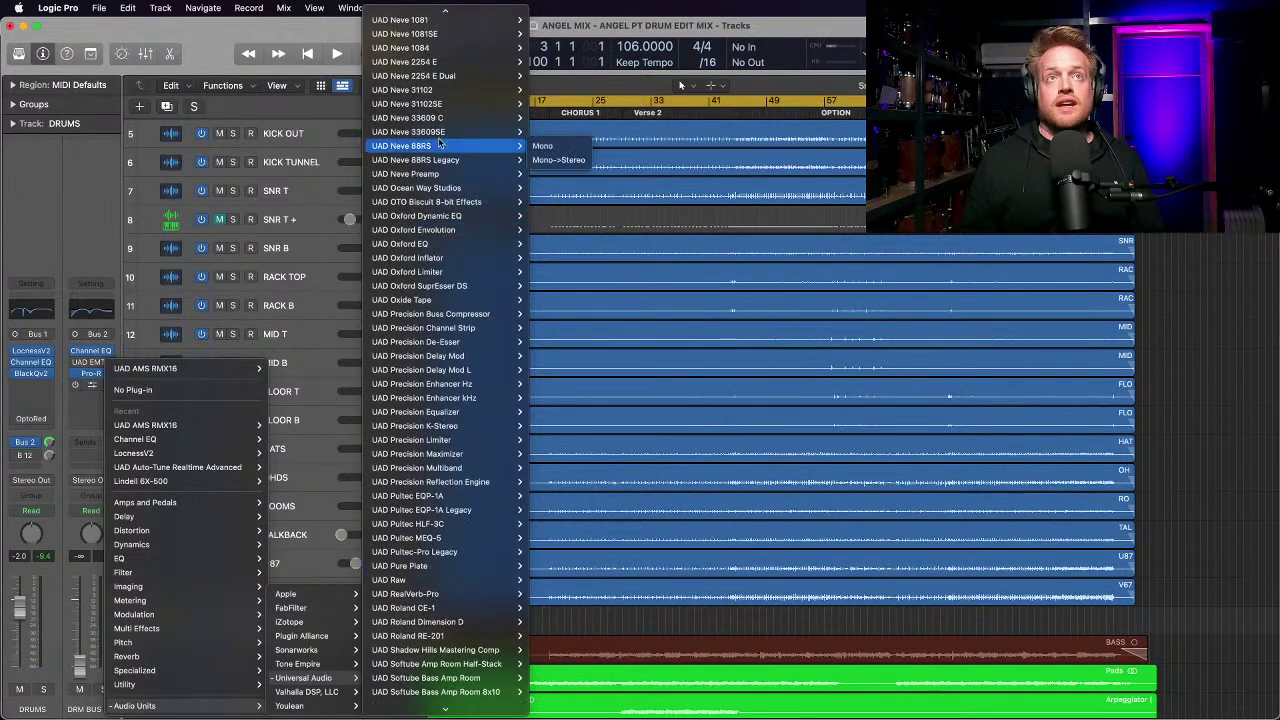
pyautogui.scroll(20, 440, 130)
pyautogui.scroll(8, 440, 120)
pyautogui.moveTo(442, 231)
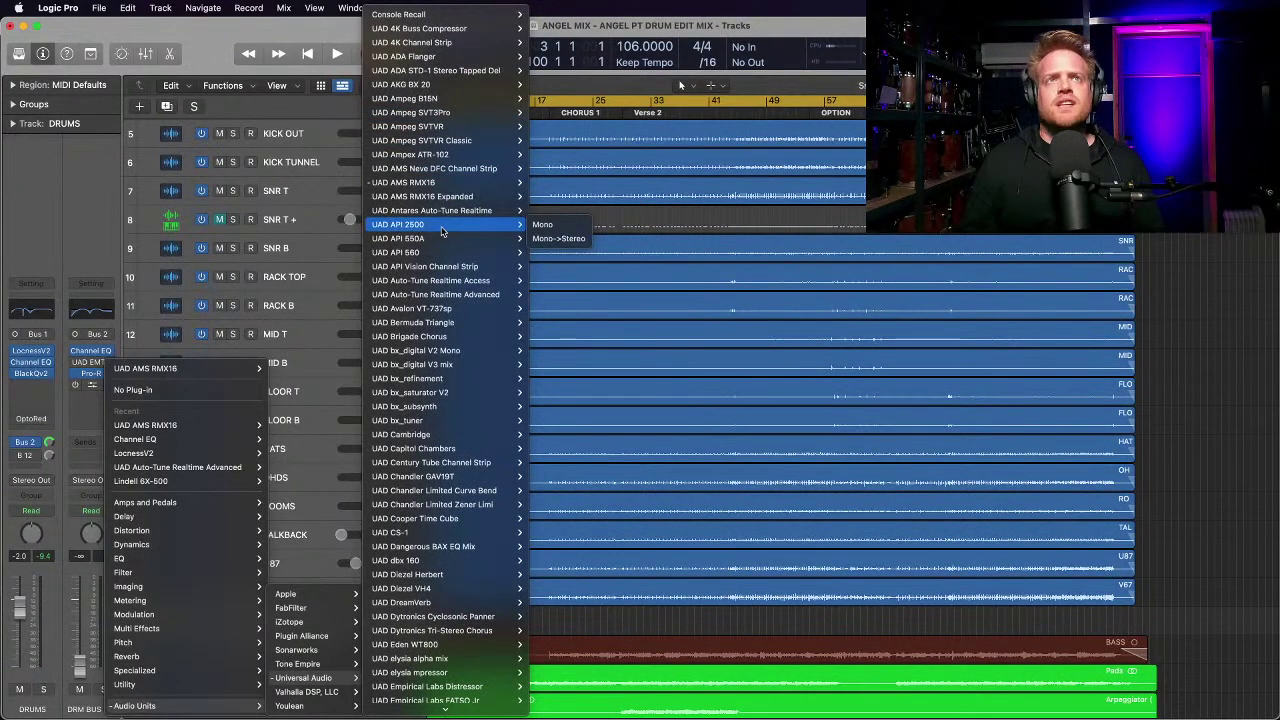
pyautogui.moveTo(445, 198)
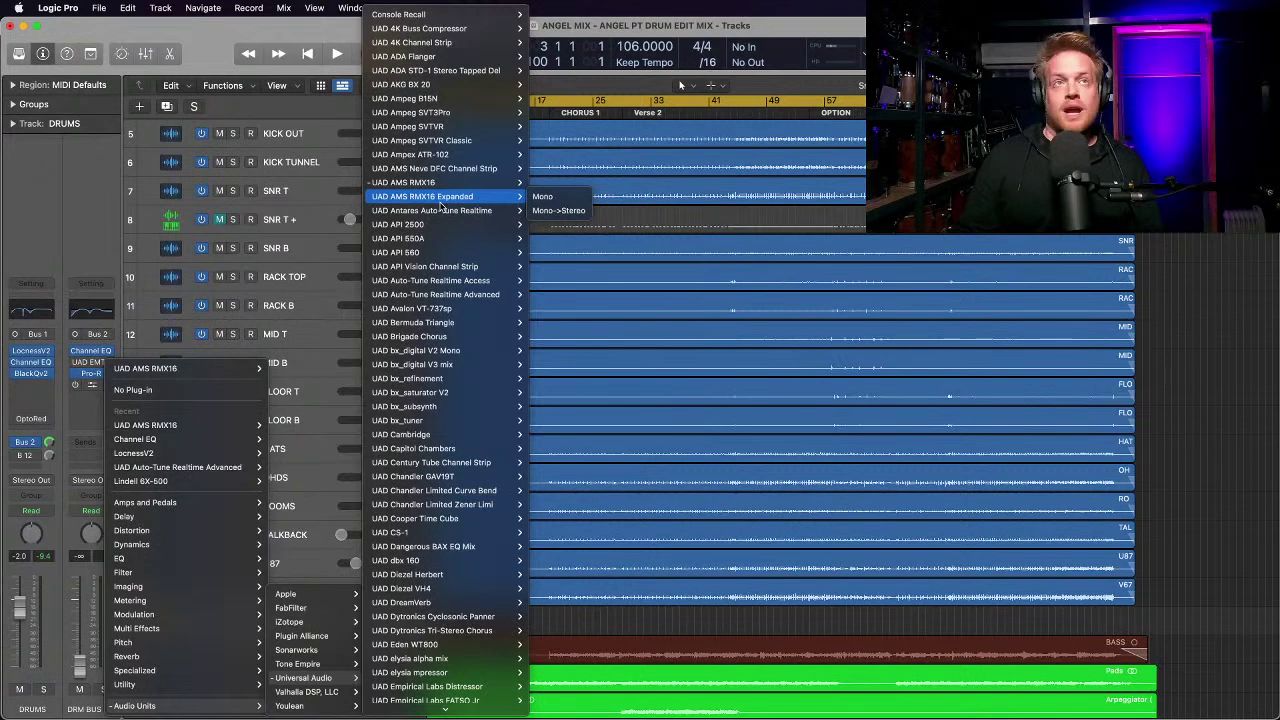
pyautogui.click(440, 198)
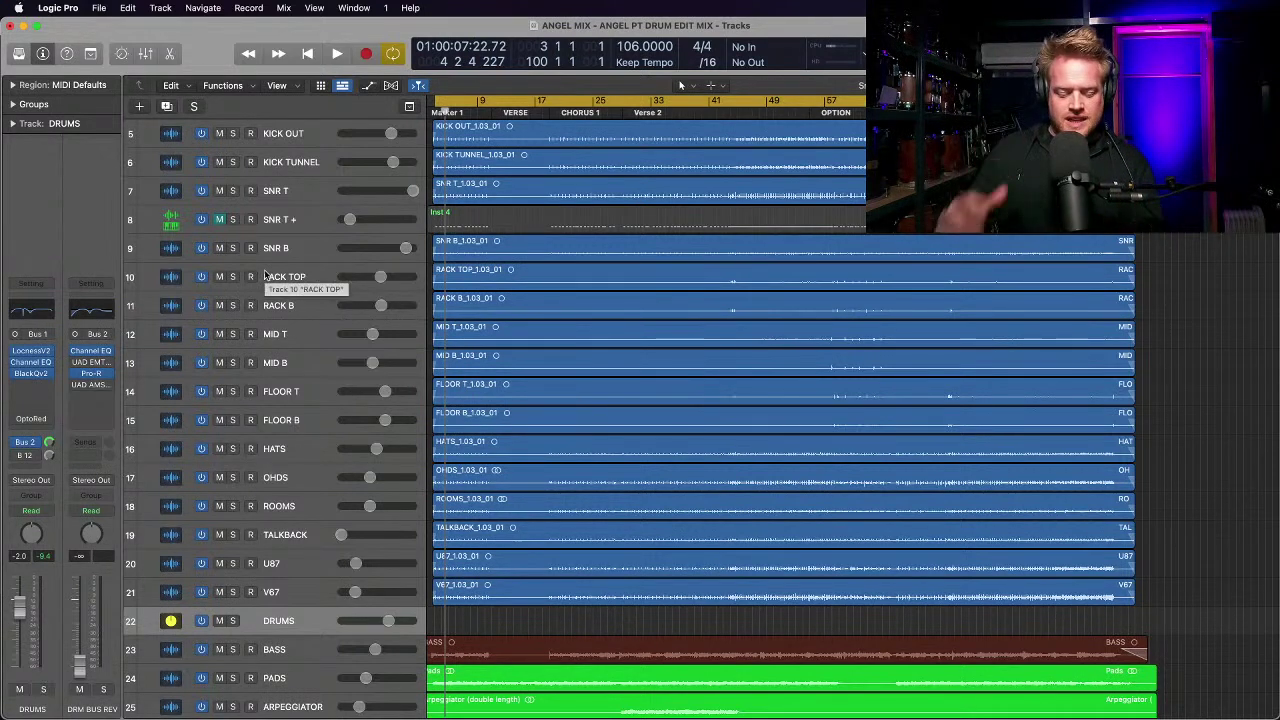
# Step: Play the full mix with the DRUMS bus's Bus 2 reverb send on, and play it again with the send off
pyautogui.press('space')
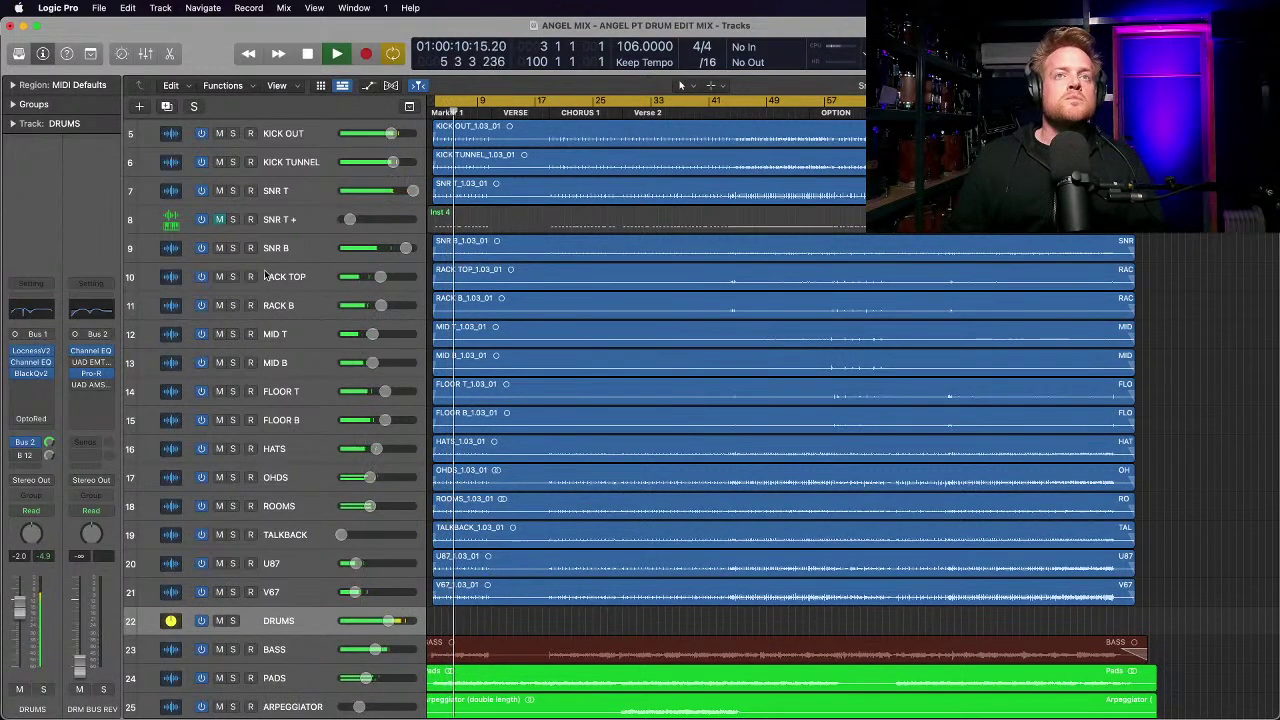
pyautogui.press('space')
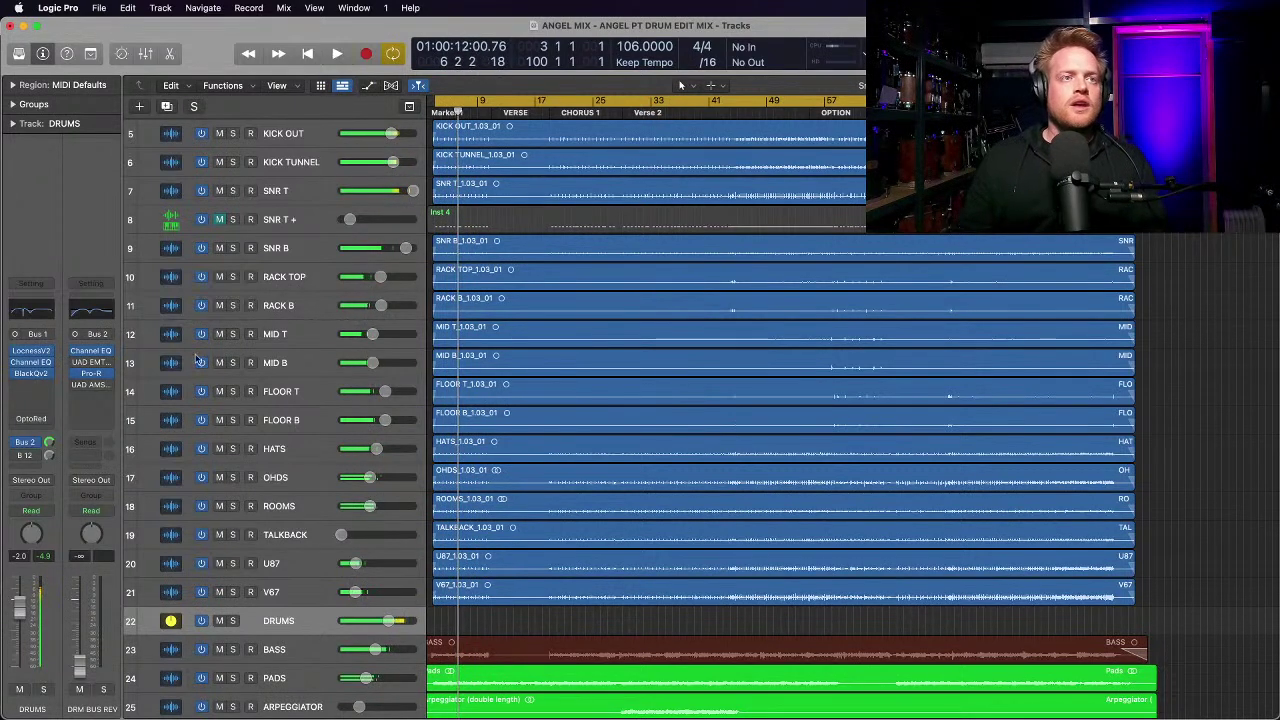
pyautogui.press('space')
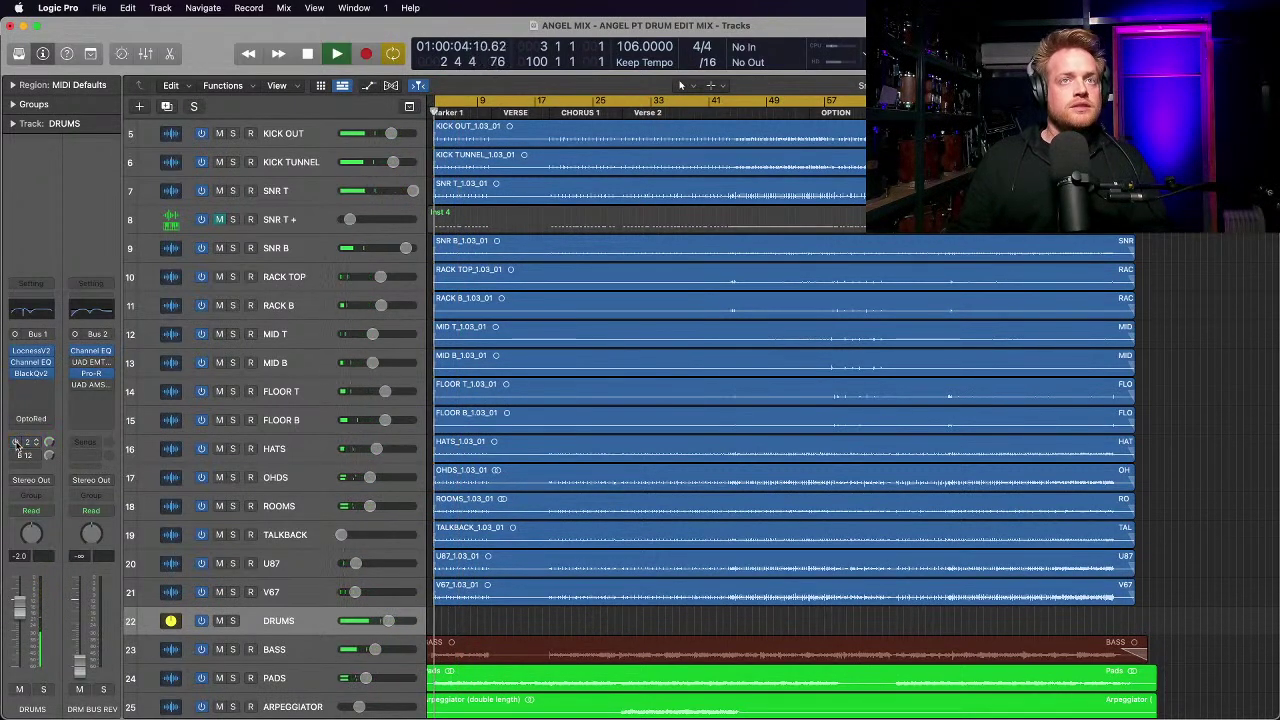
pyautogui.press('space')
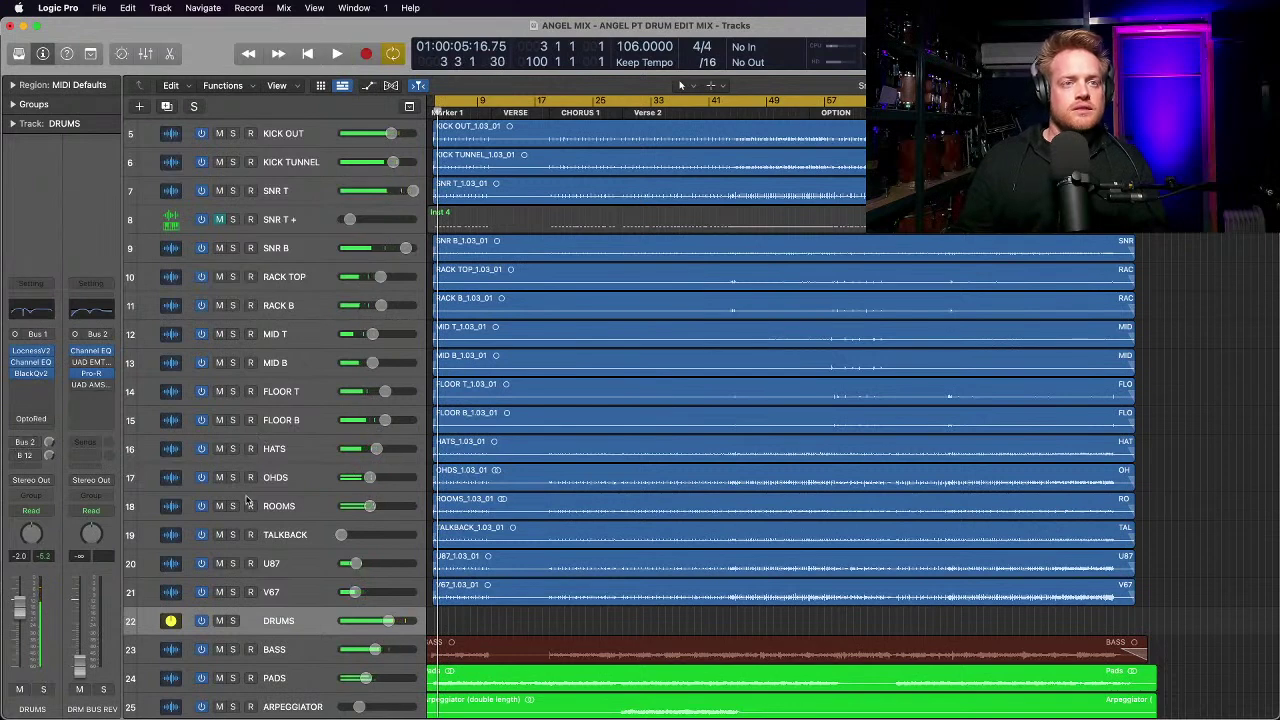
# Step: Solo the DRUMS bus and play it, switching its Bus 2 reverb send on and off to compare
pyautogui.click(233, 620)
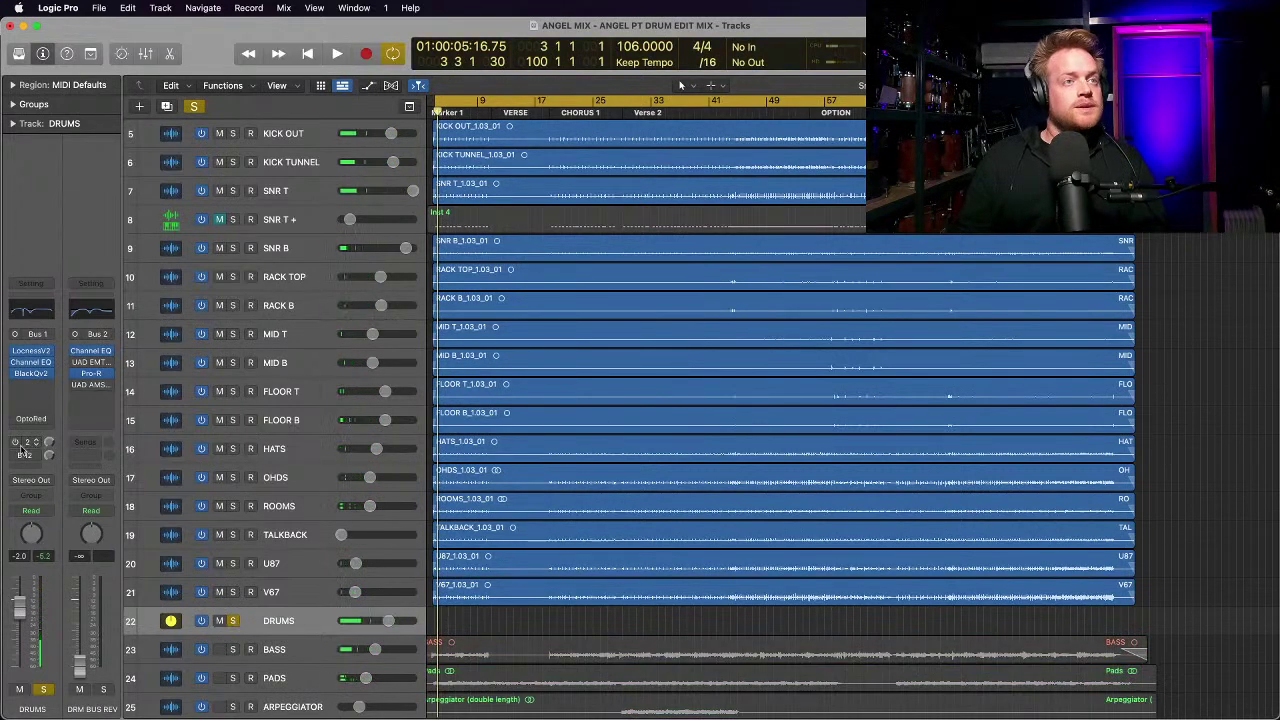
pyautogui.press('space')
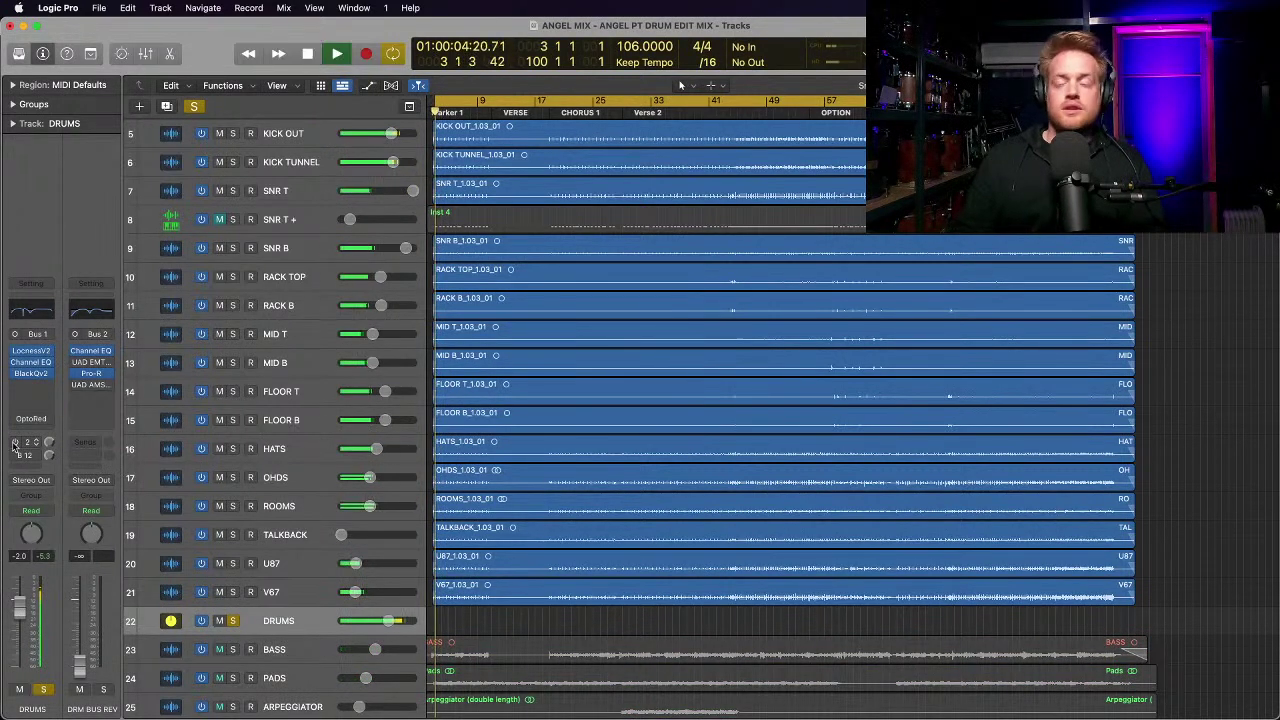
pyautogui.click(15, 442)
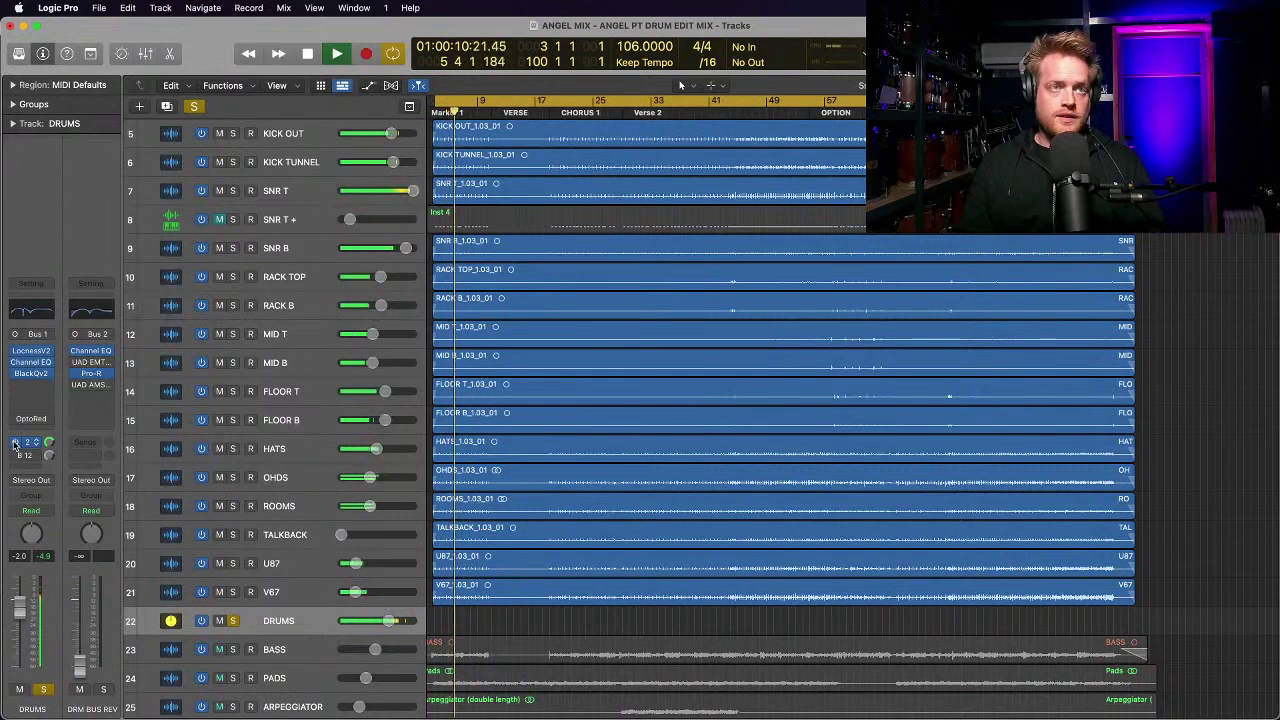
pyautogui.click(15, 442)
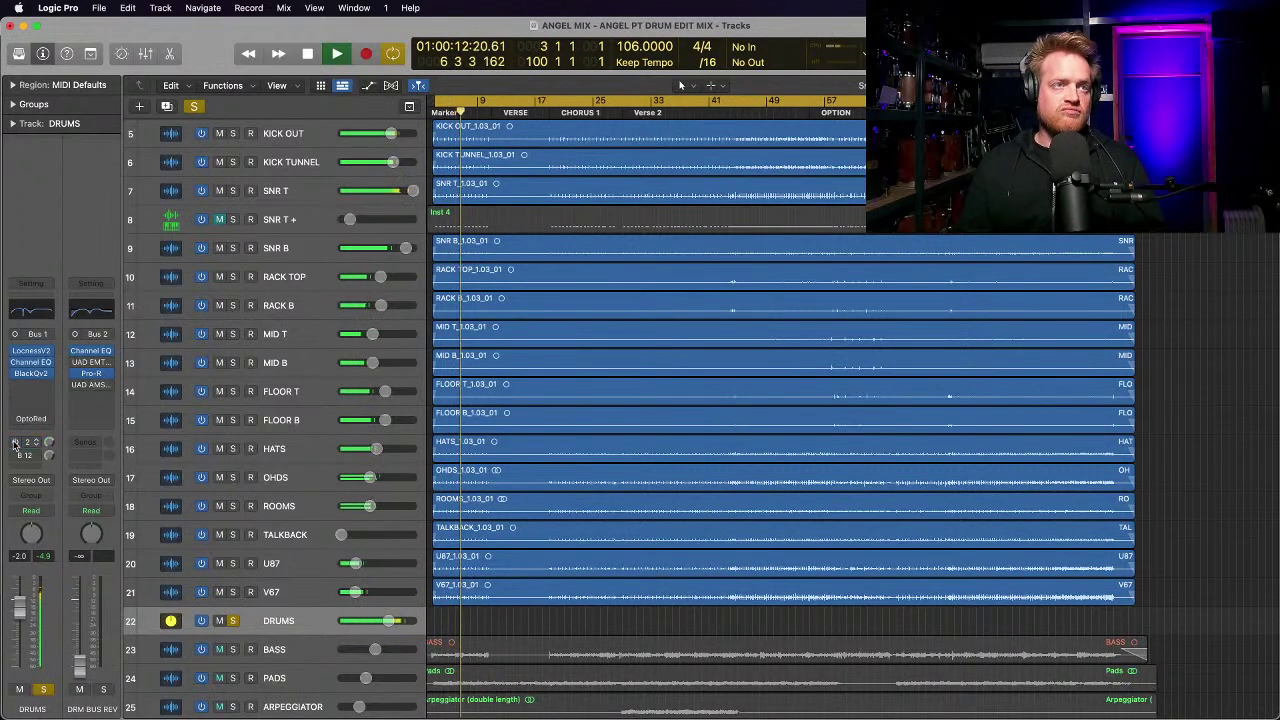
# Step: Turn the DRUMS bus's Bus 2 send back on and play the soloed drums while adjusting the DRM BUS REV fader to -6.8 dB
pyautogui.press('space')
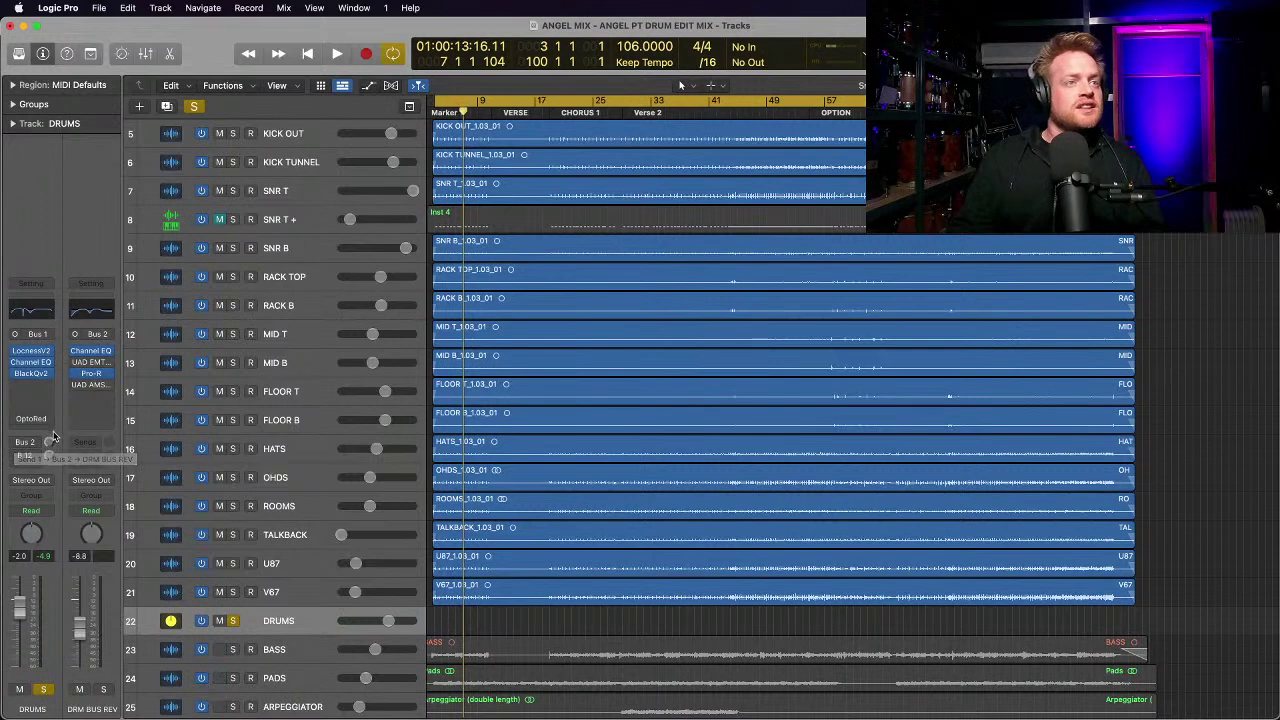
pyautogui.click(15, 441)
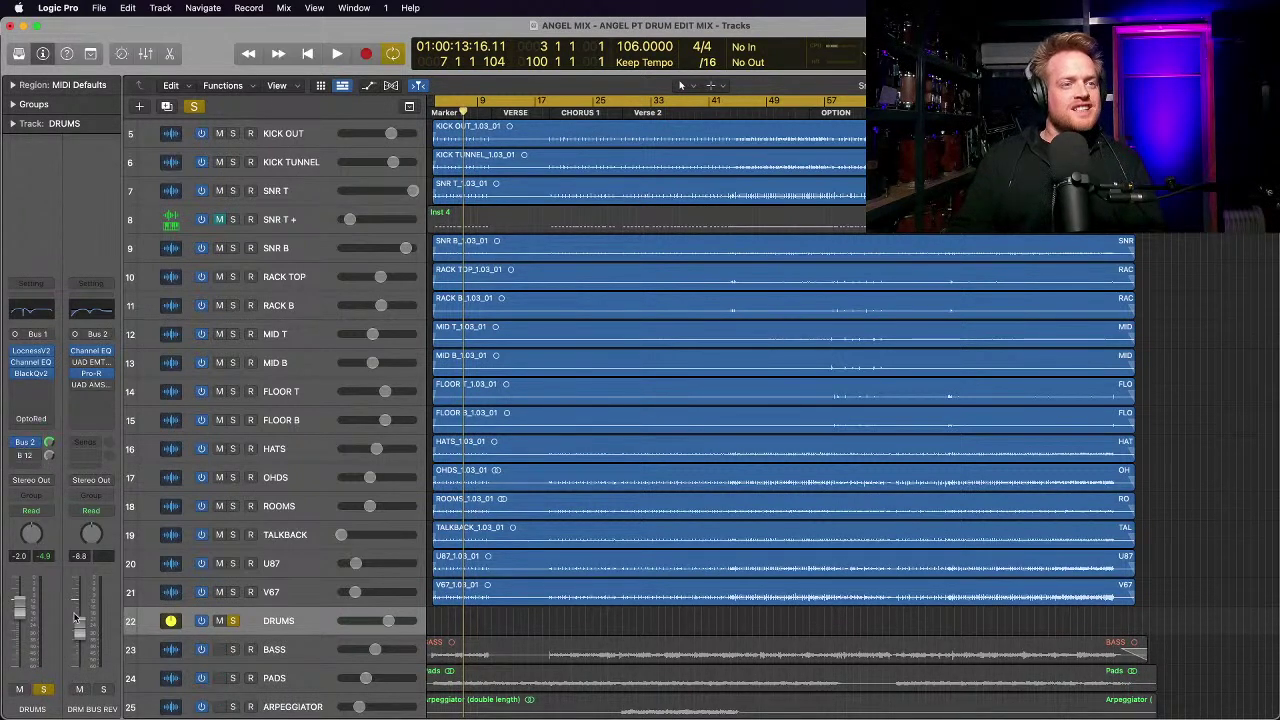
pyautogui.moveTo(79, 628); pyautogui.dragTo(79, 651)
pyautogui.press('space')
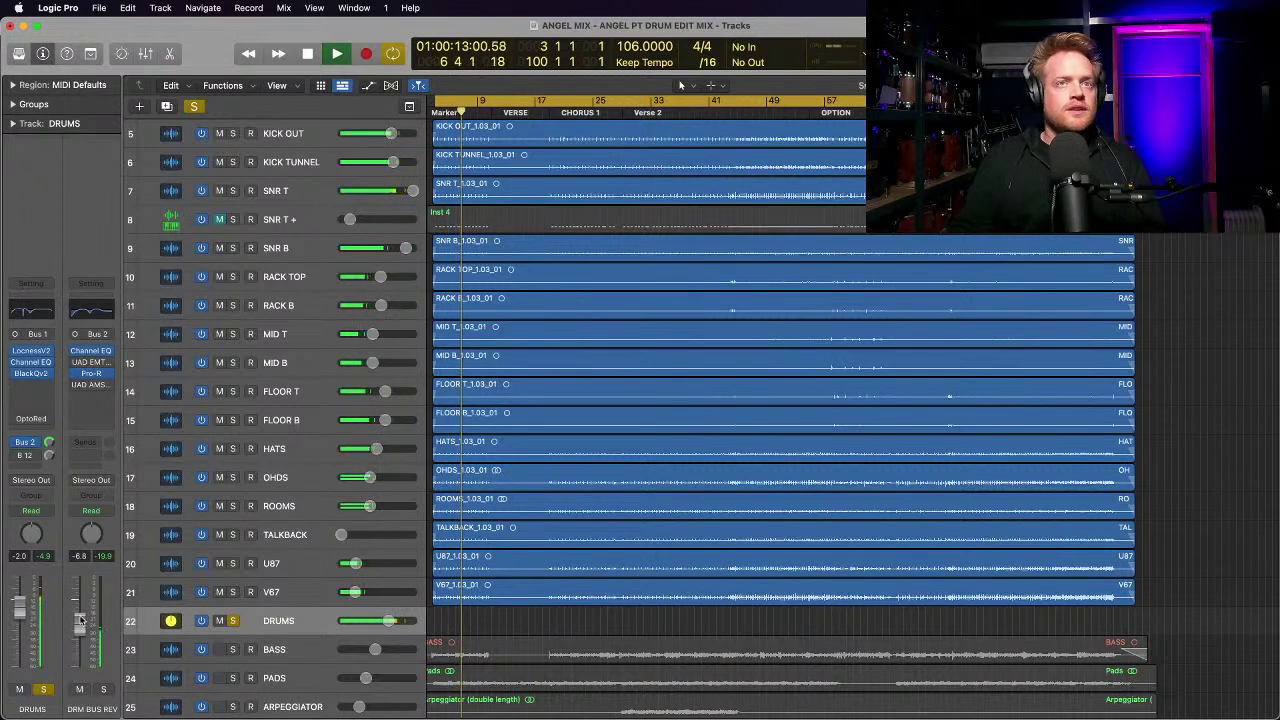
pyautogui.press('space')
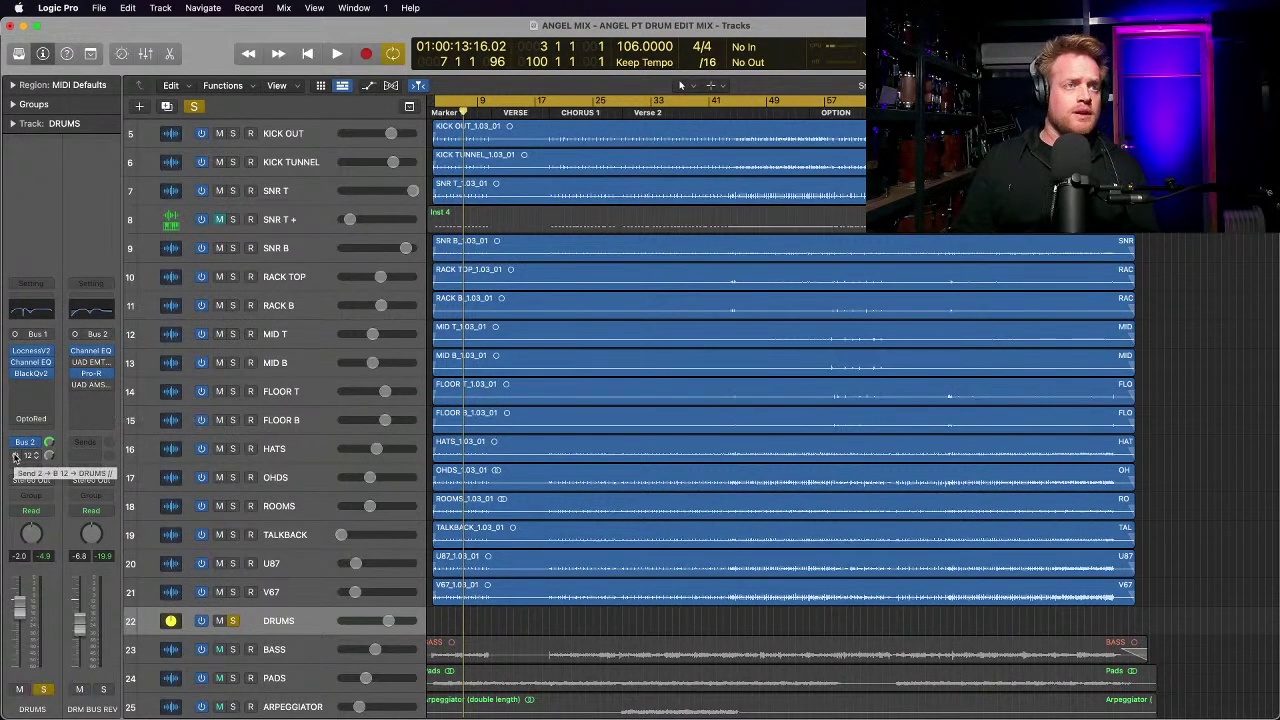
# Step: Turn on the DRUMS bus's Bus 12 send to DRUMS // and open the UAD Empirical Labs Distressor on that parallel channel
pyautogui.click(33, 456)
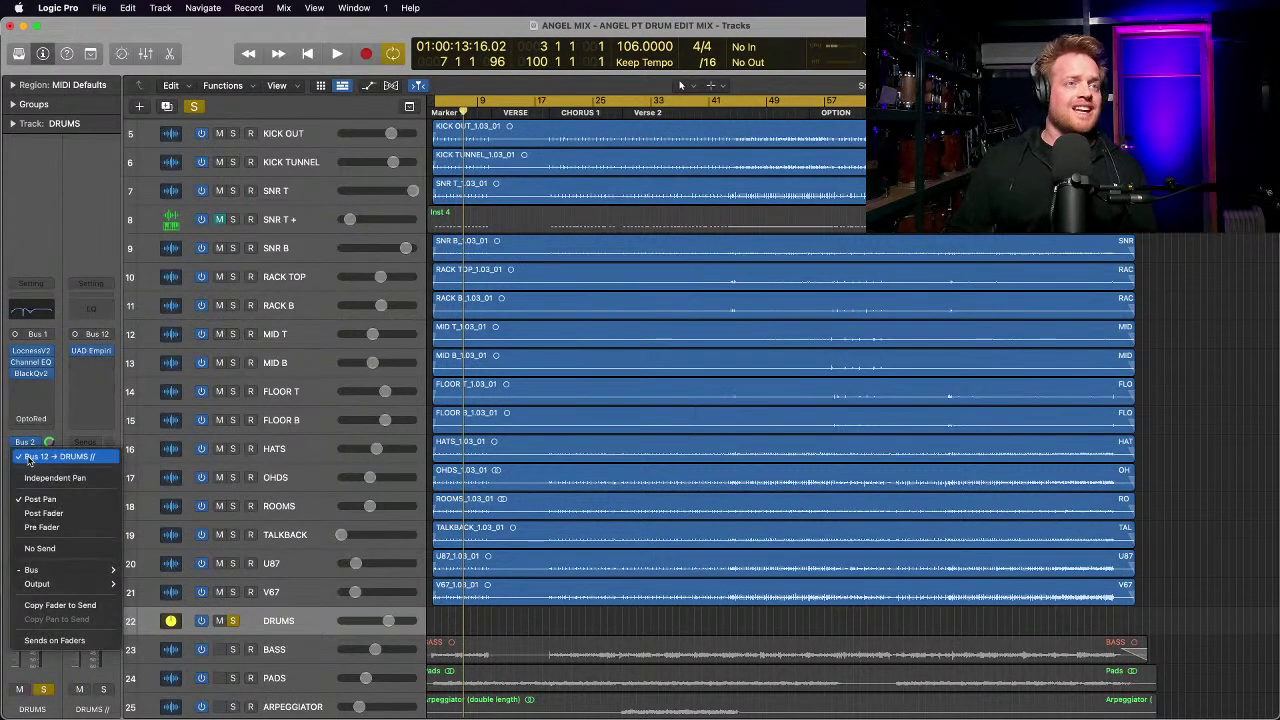
pyautogui.click(87, 459)
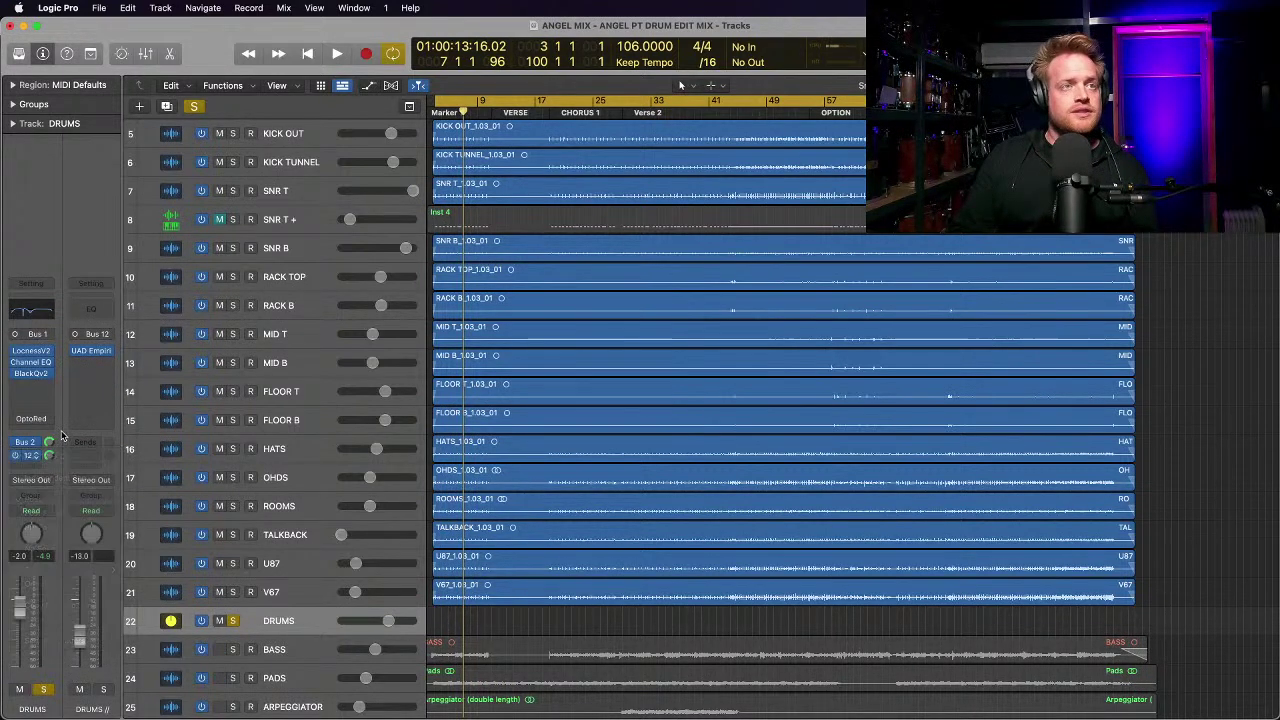
pyautogui.click(93, 353)
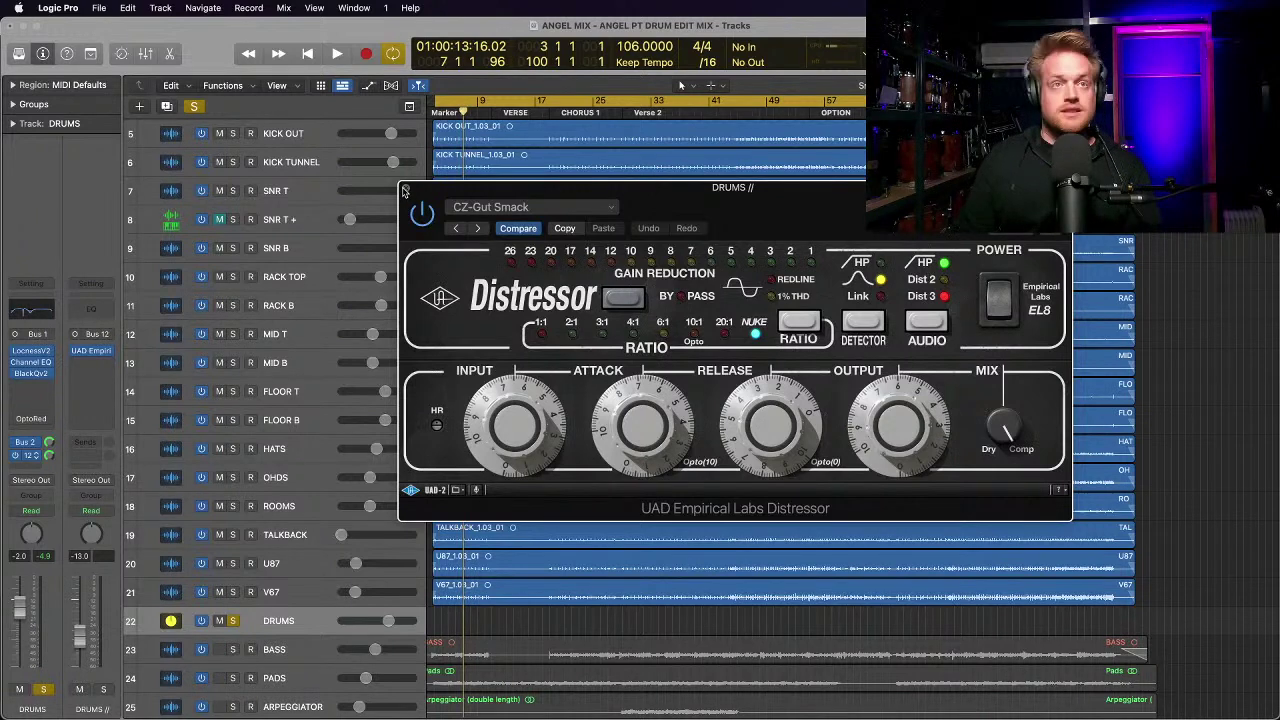
# Step: Play the soloed drums with the Bus 12 send on while adjusting the DRUMS // fader to -12.4 dB
pyautogui.click(31, 457)
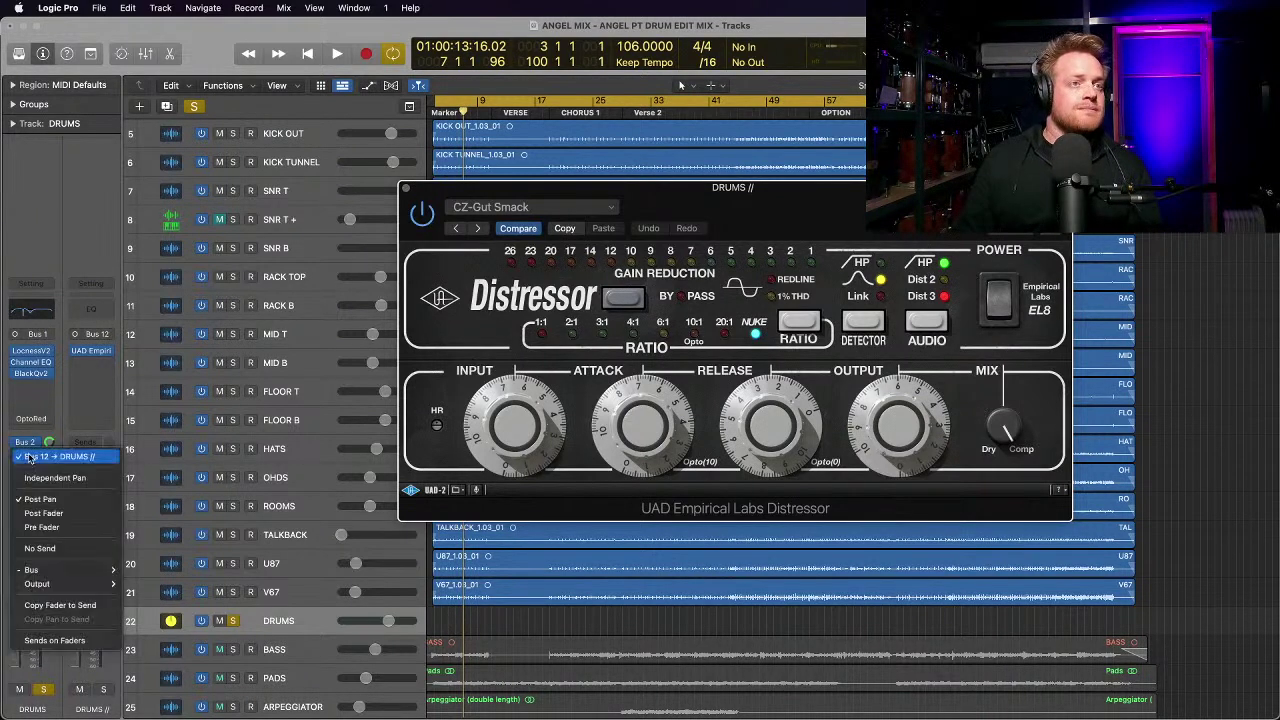
pyautogui.click(31, 457)
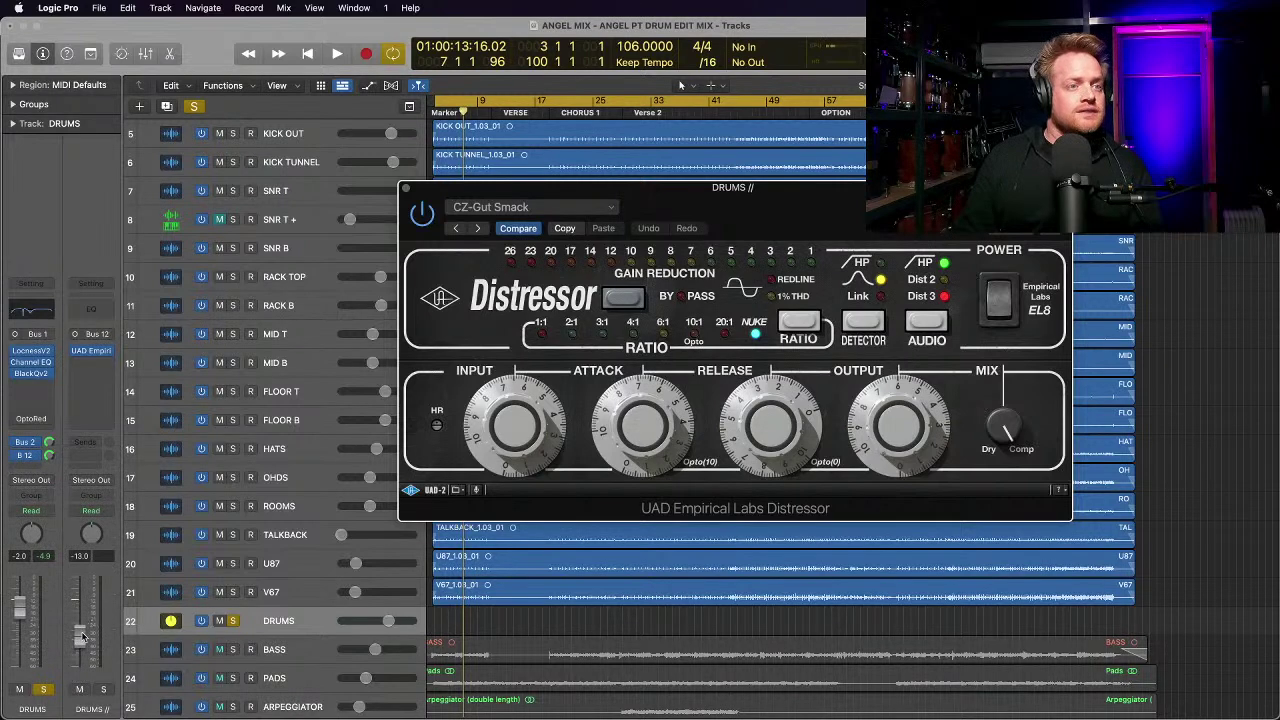
pyautogui.press('space')
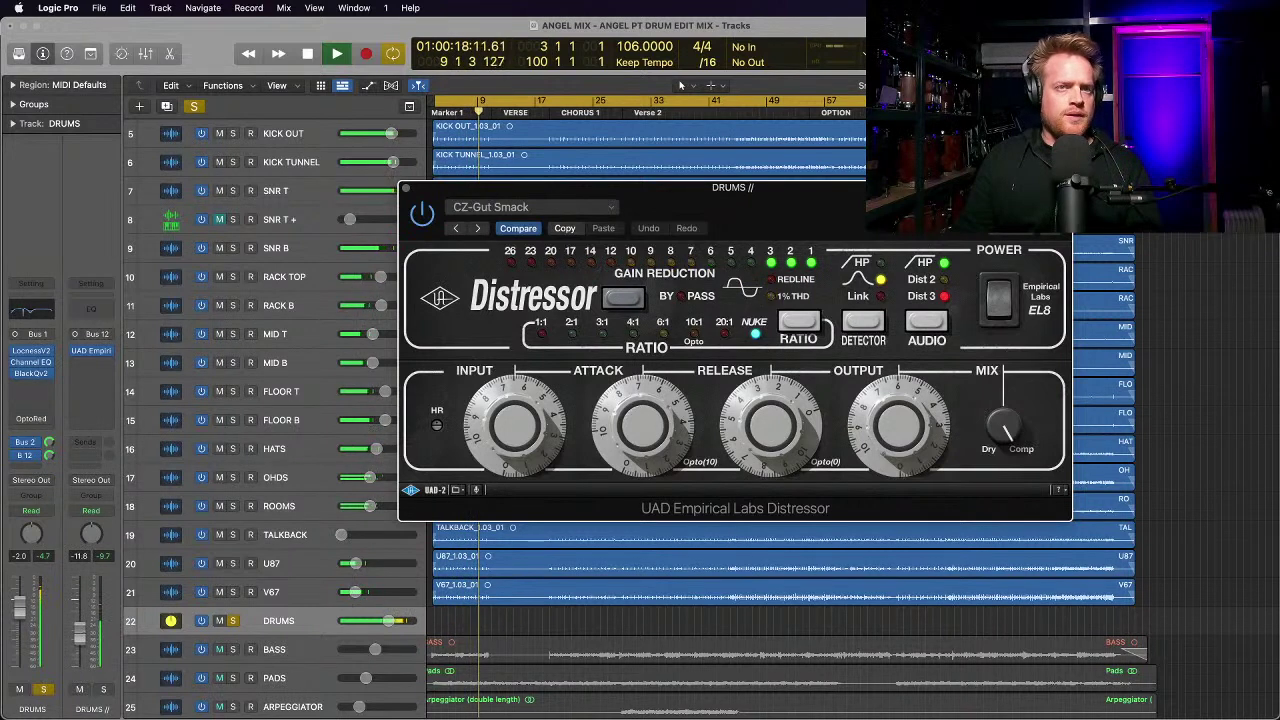
pyautogui.press('space')
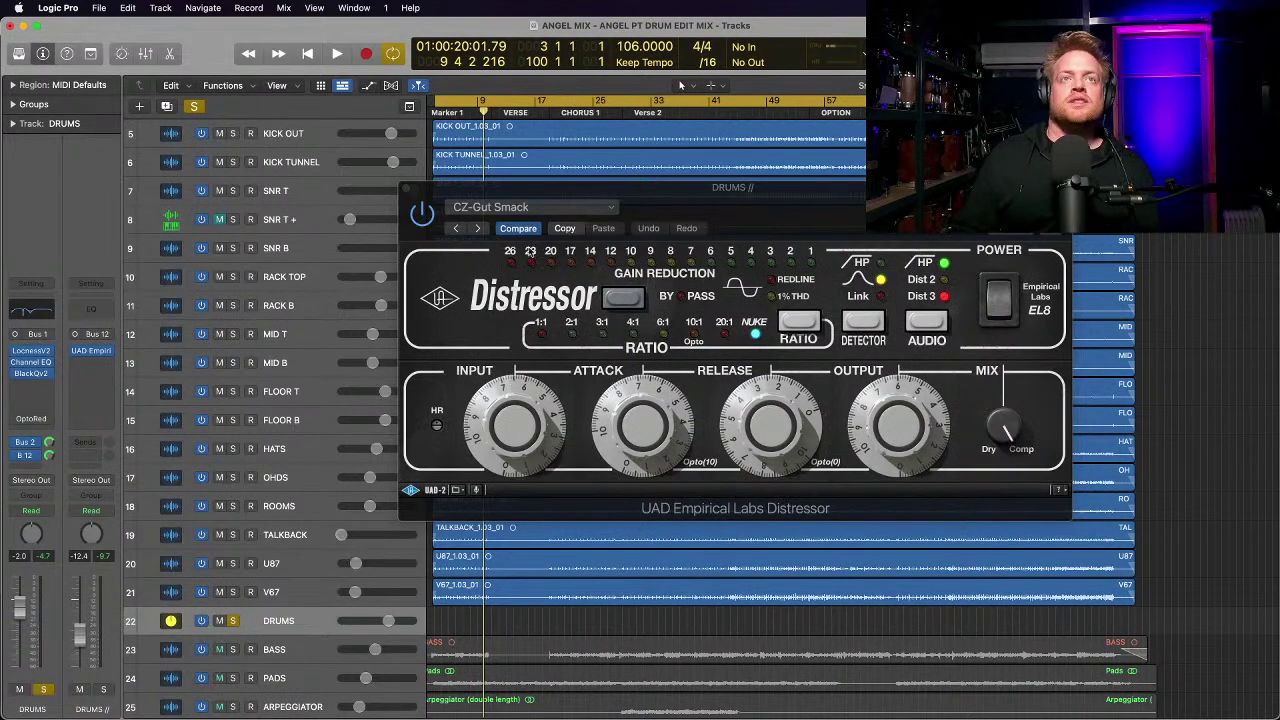
# Step: Close the Distressor plug-in window and take the DRUMS track out of solo
pyautogui.click(406, 192)
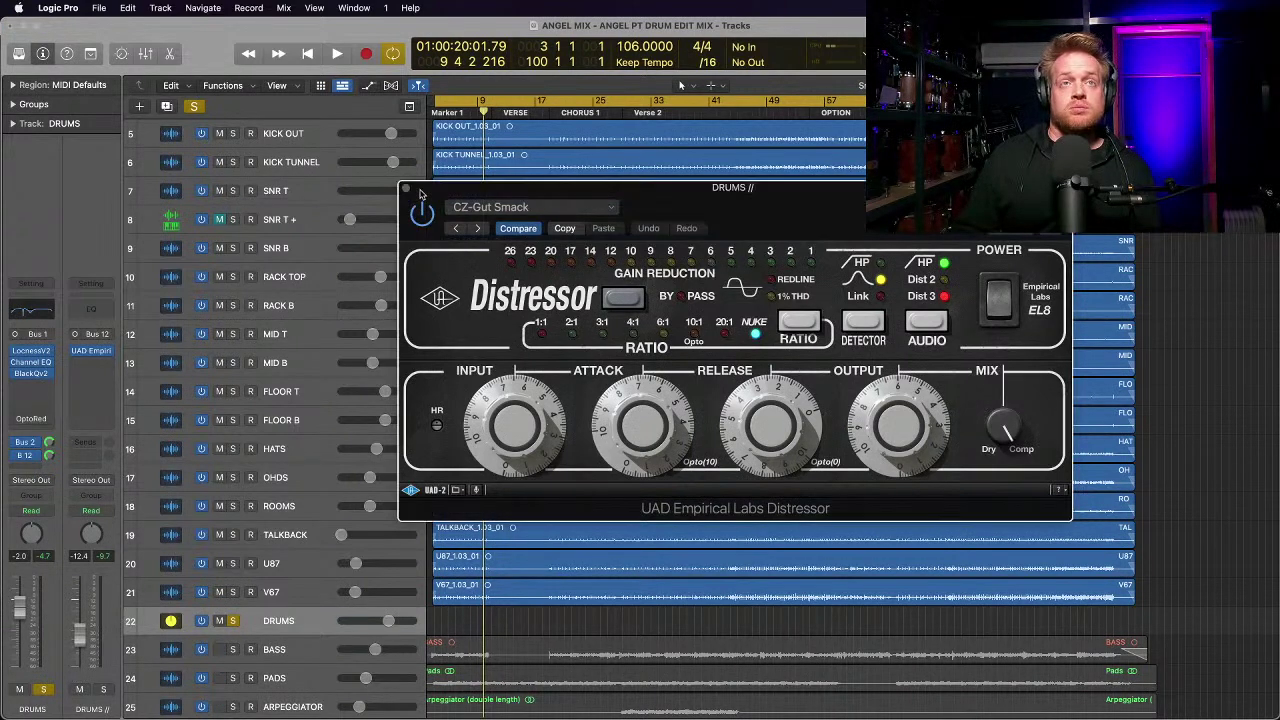
pyautogui.click(404, 194)
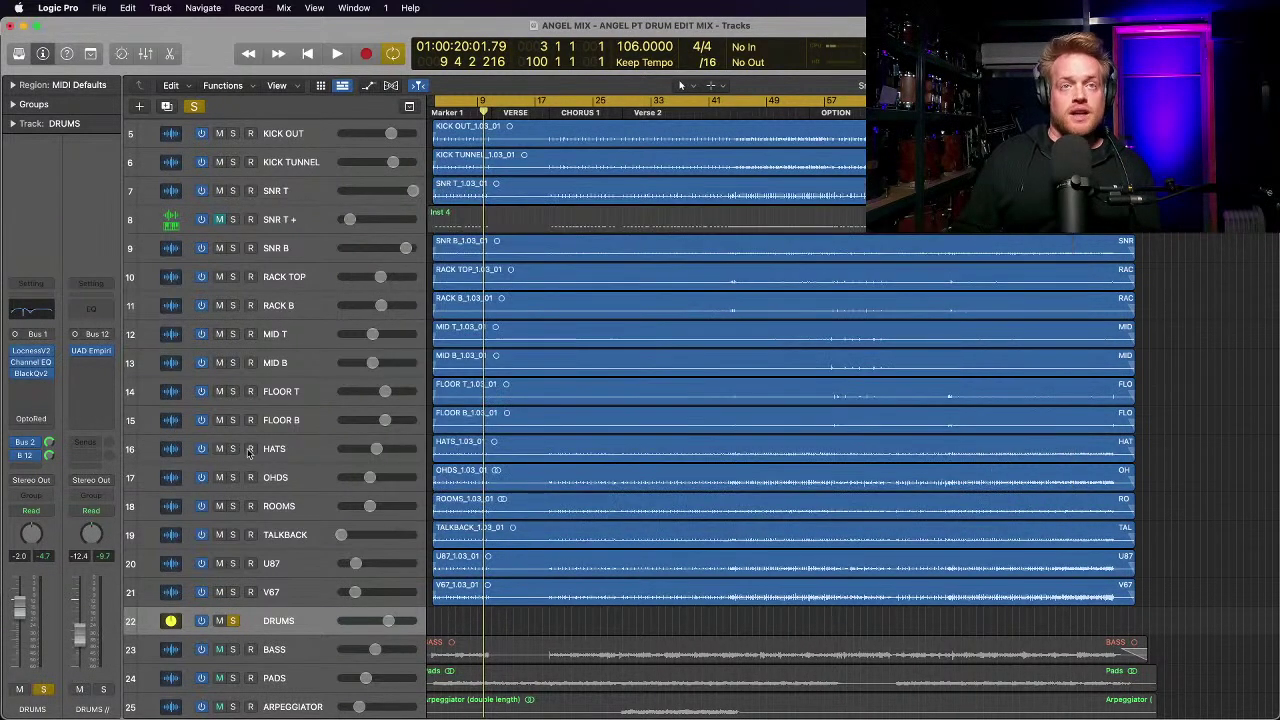
pyautogui.press('s')
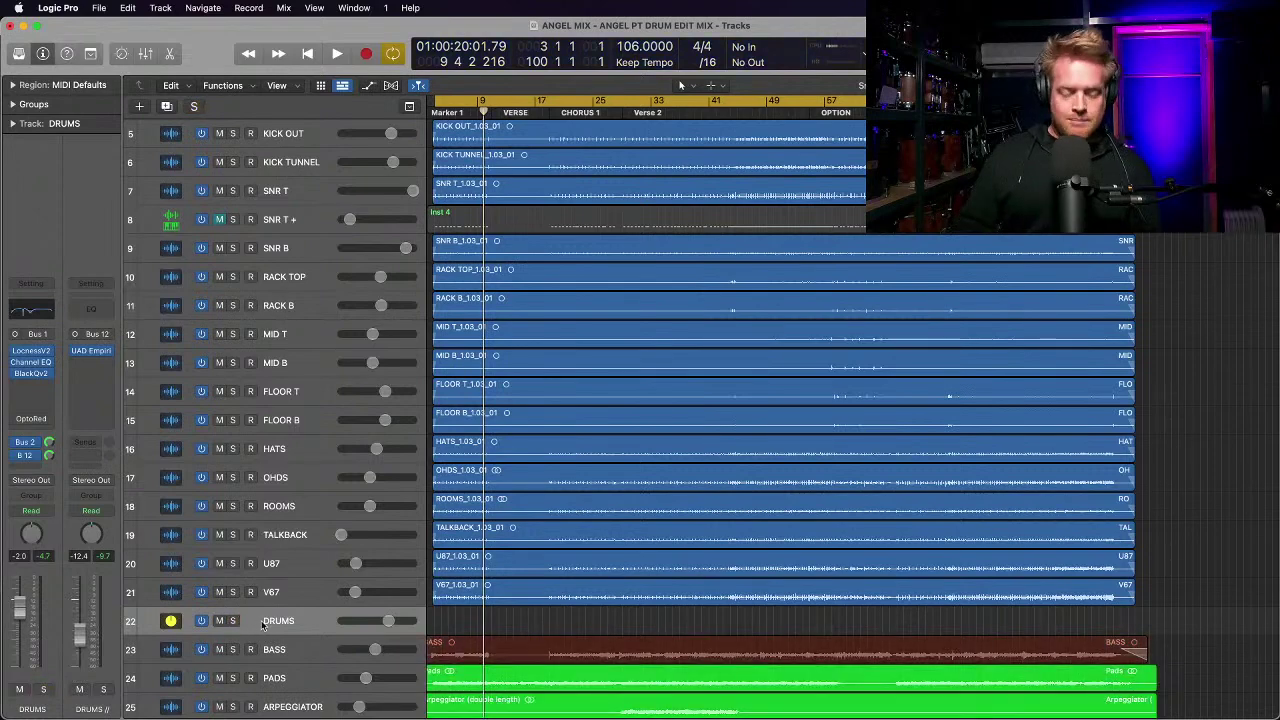
# Step: Select the BASS track and bypass all four of its insert plug-ins, from Channel EQ to Pro-Q 3
pyautogui.click(322, 658)
pyautogui.press('super+Down')
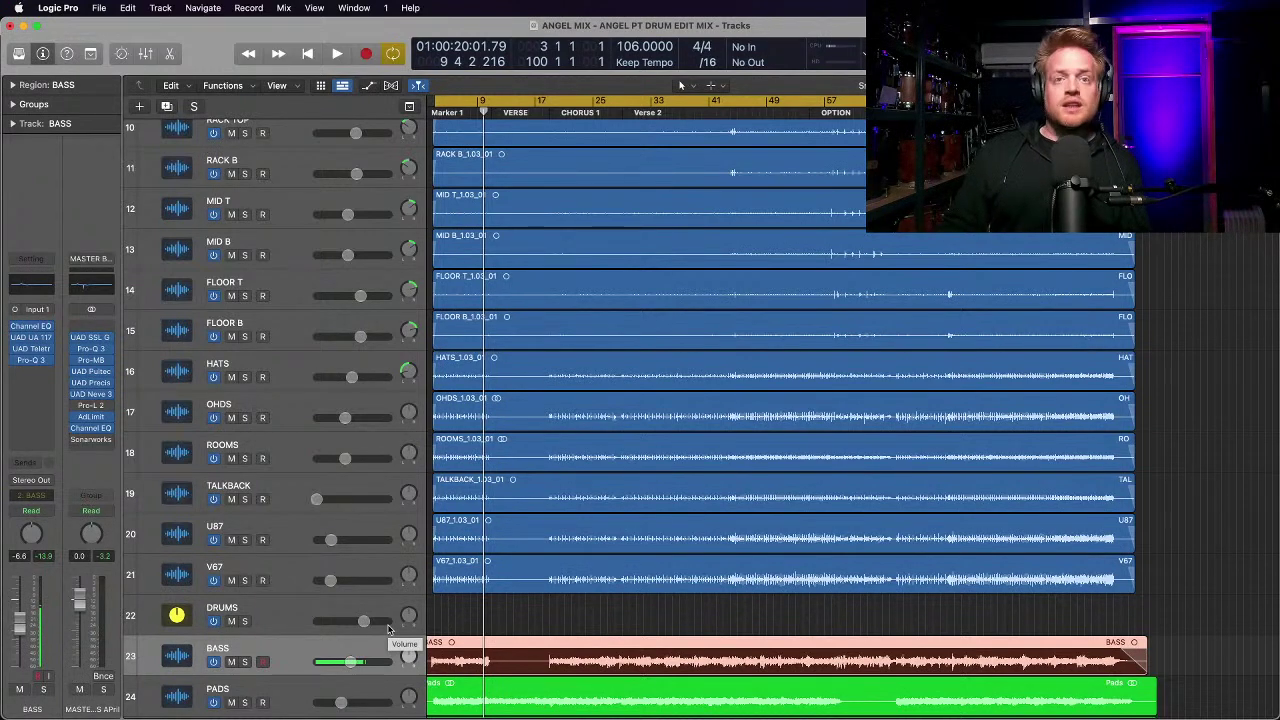
pyautogui.press('super+Left')
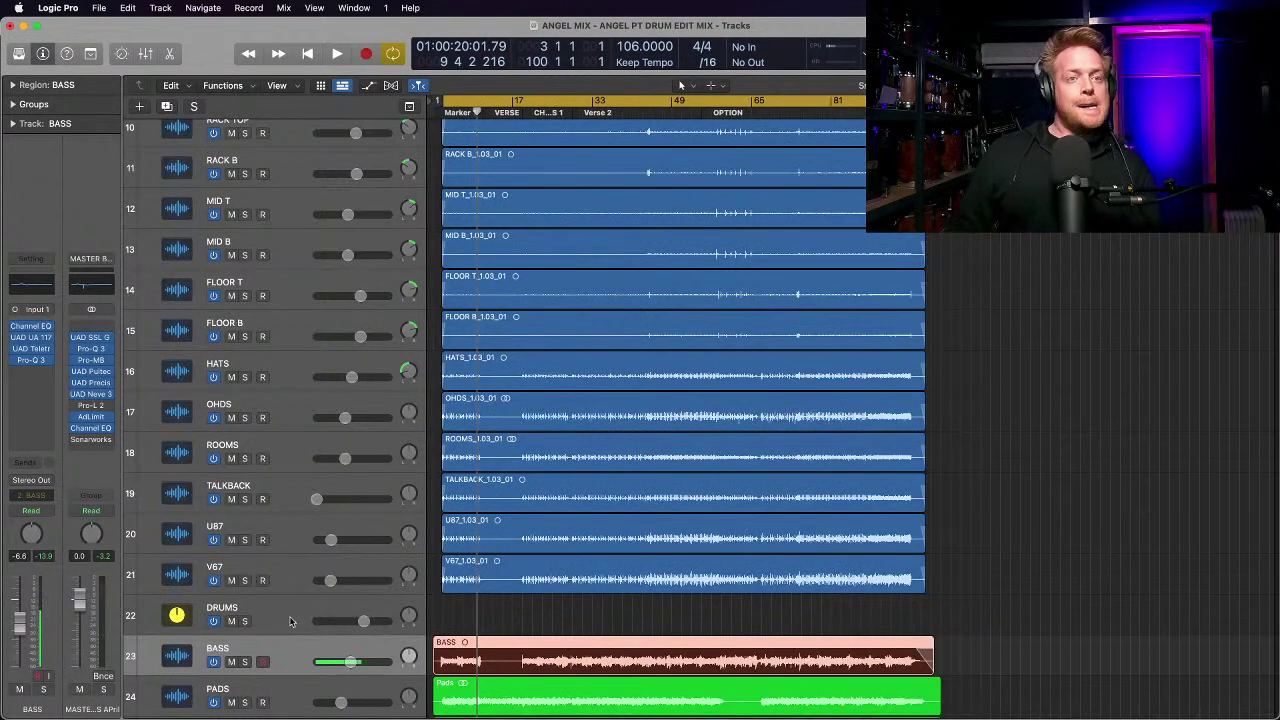
pyautogui.scroll(-1, 295, 620)
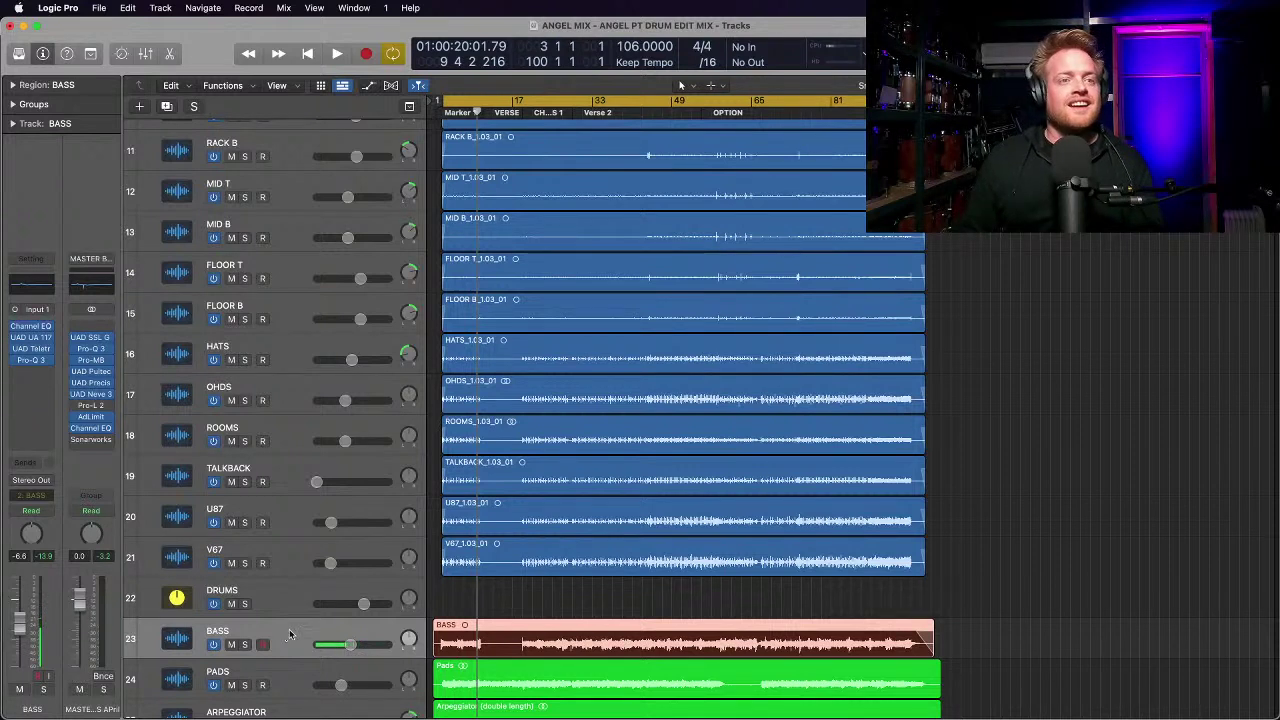
pyautogui.click(15, 327)
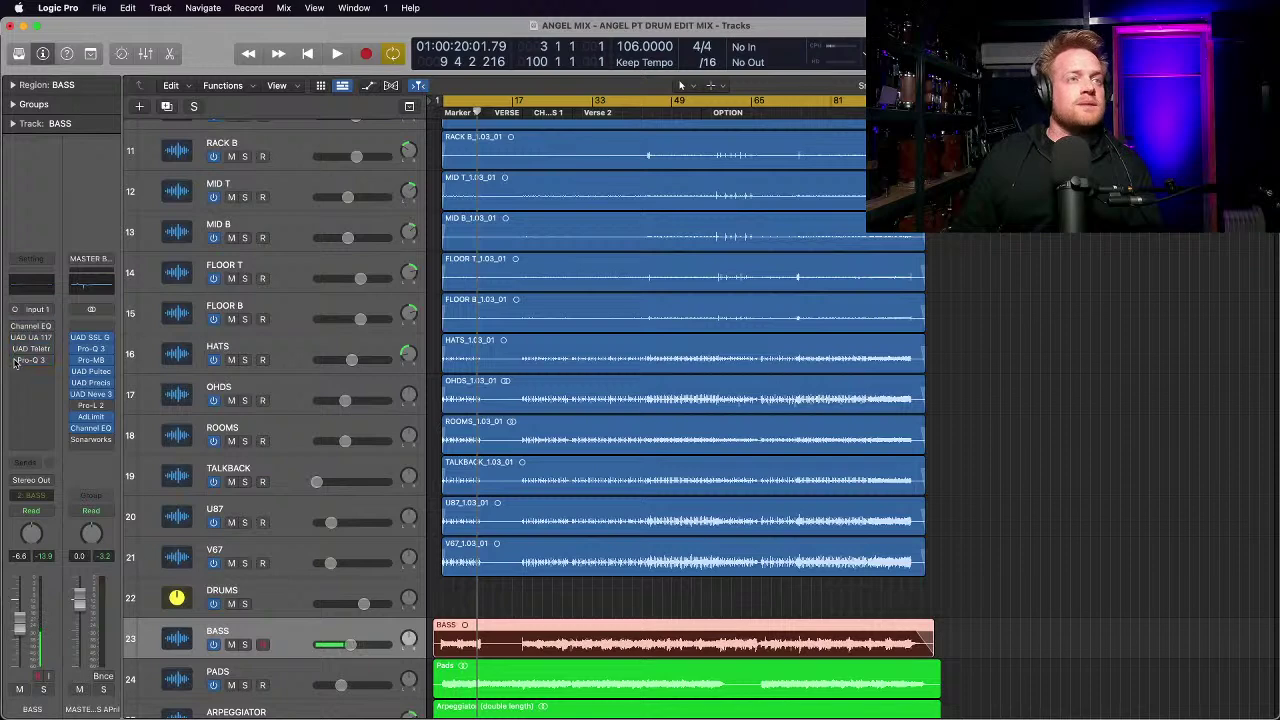
# Step: Solo the BASS track and start playback from the beginning of the cycle
pyautogui.click(42, 692)
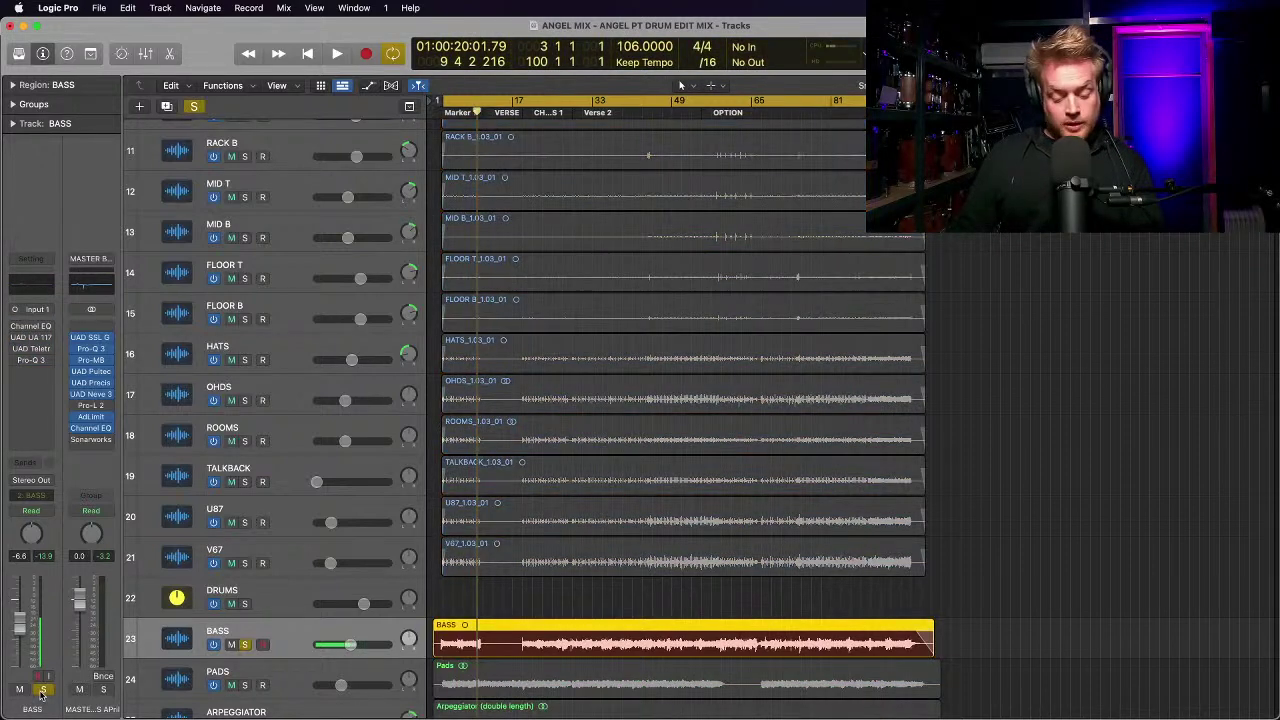
pyautogui.press('space')
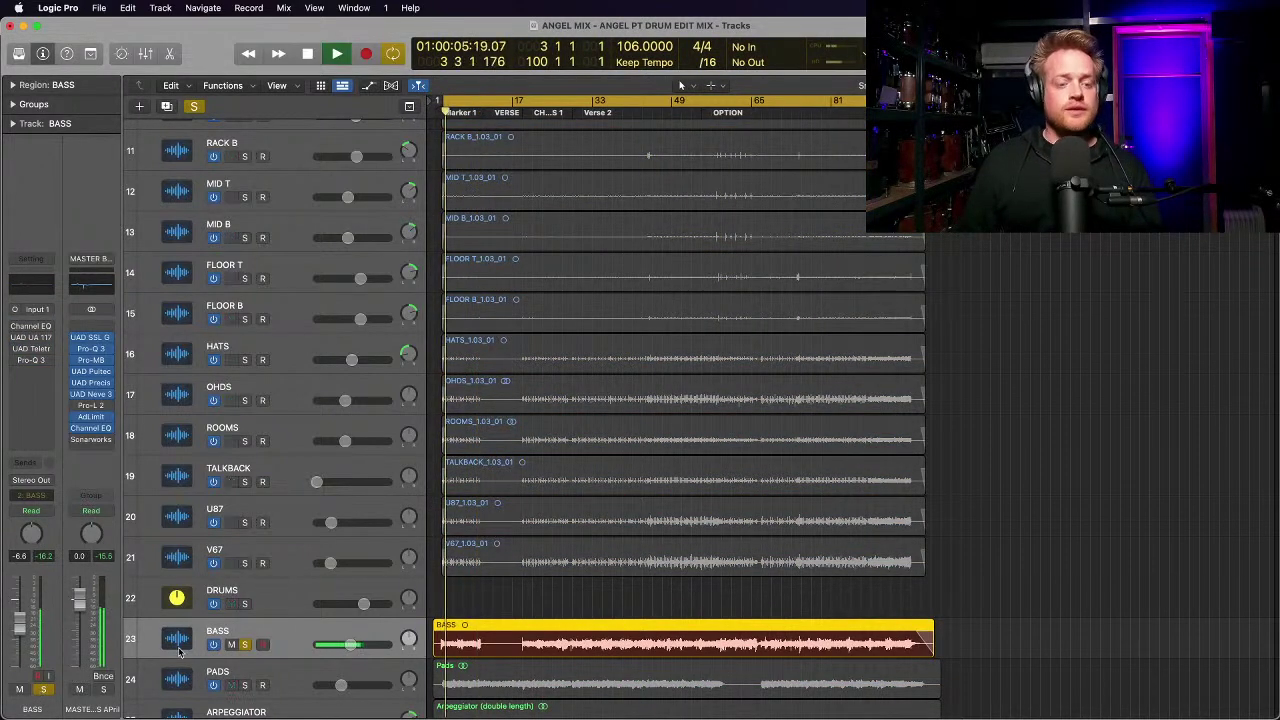
pyautogui.press('super+Right')
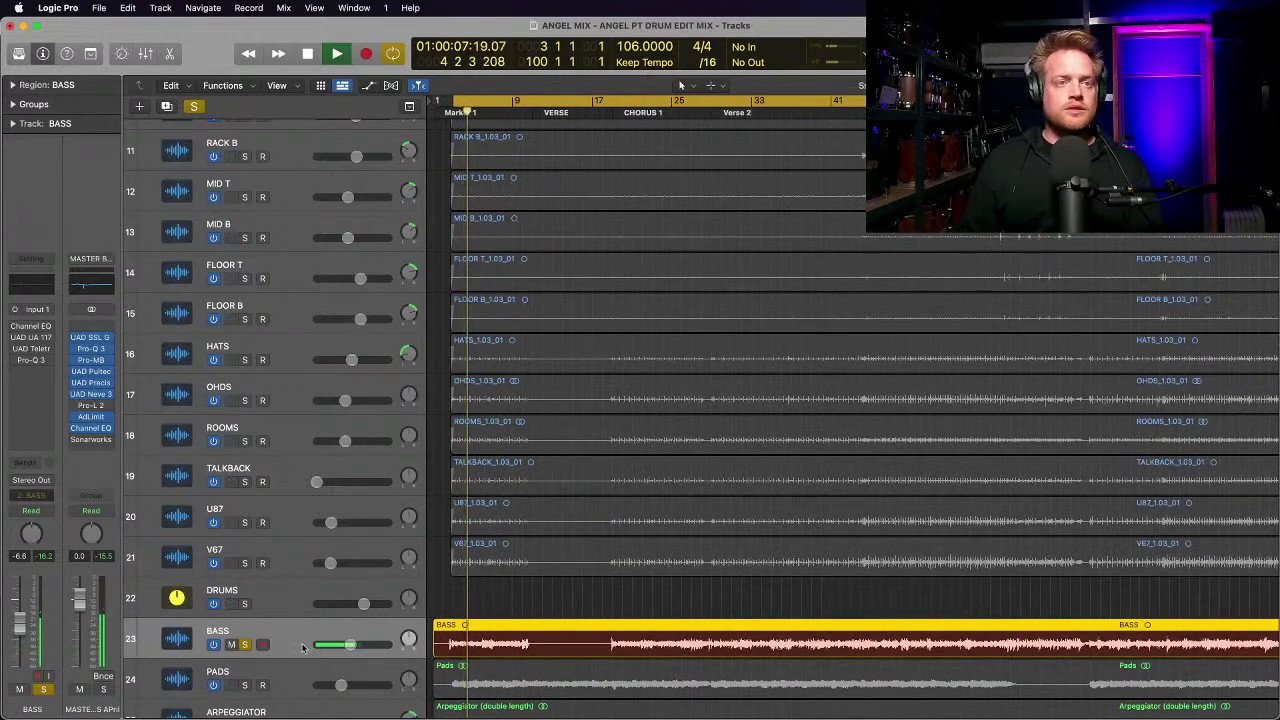
# Step: Switch on and open the bass track's UA 1176LN and Teletronix LA-2A compressors, placing their windows one above the other
pyautogui.click(28, 337)
pyautogui.moveTo(545, 197); pyautogui.dragTo(641, 157)
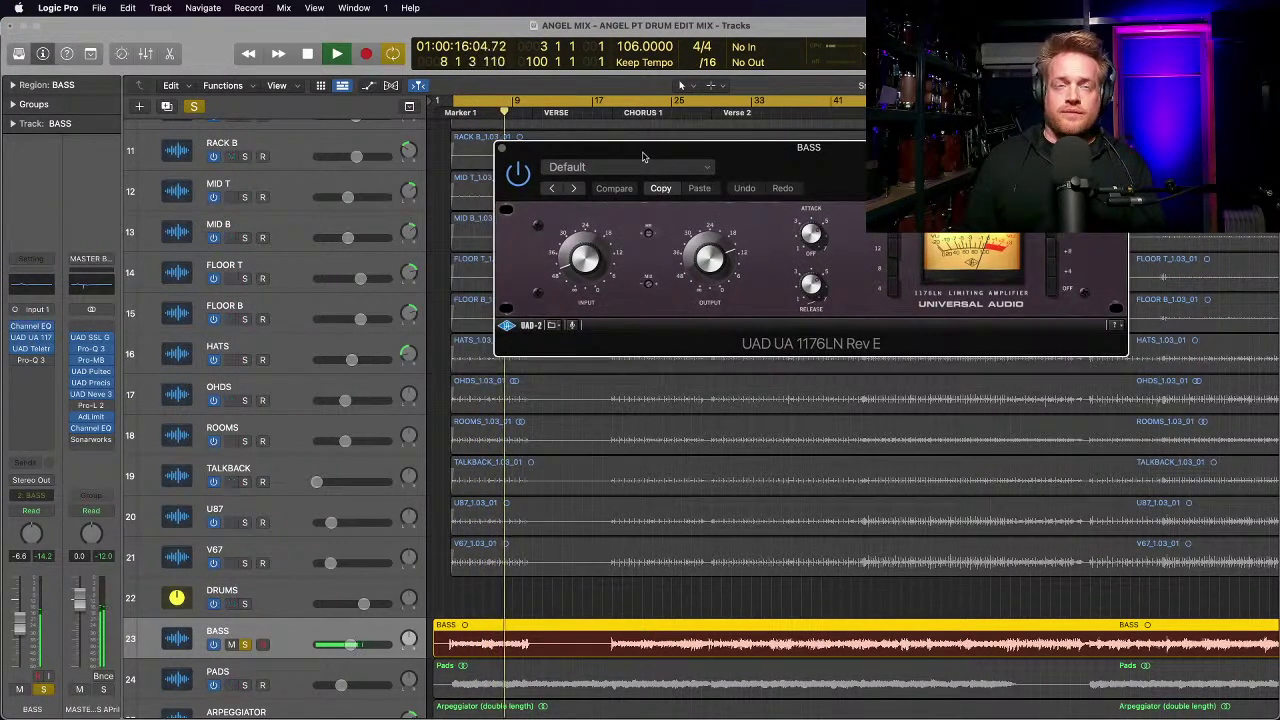
pyautogui.click(32, 349)
pyautogui.moveTo(728, 208); pyautogui.dragTo(835, 400)
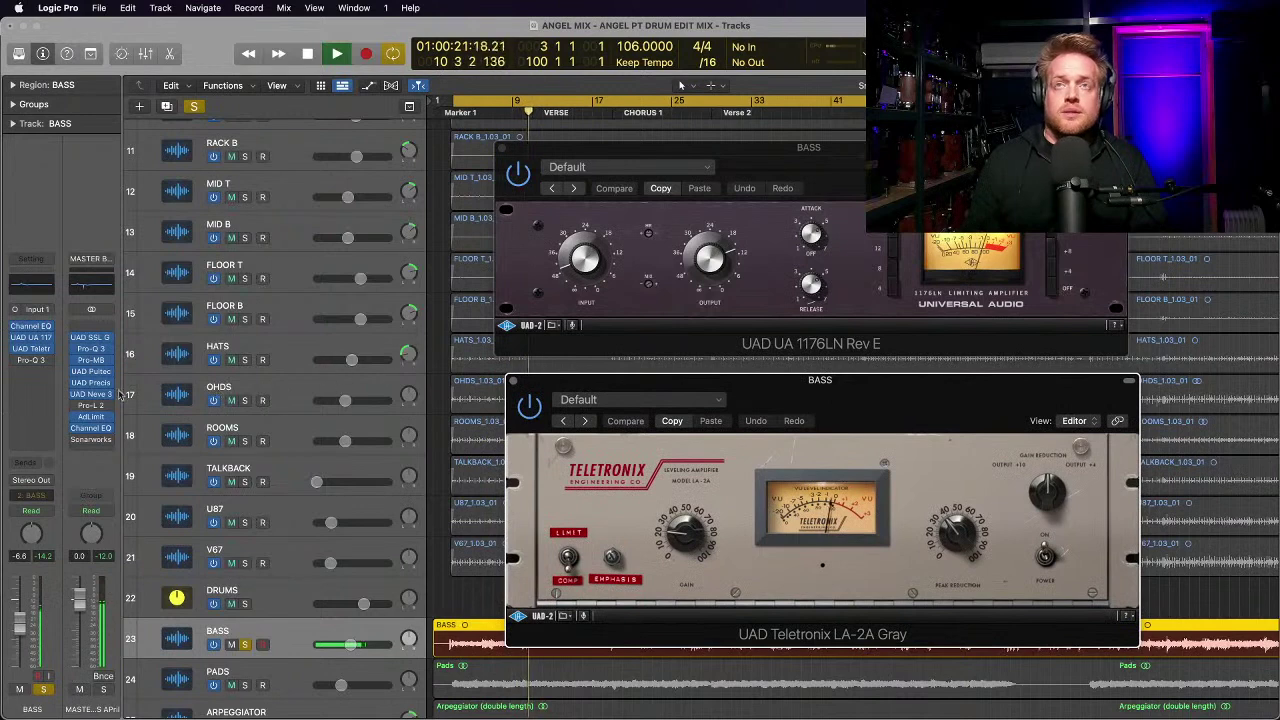
# Step: Switch on and open the bass track's Pro-Q 3, and toggle its bypass to compare the sound
pyautogui.click(30, 365)
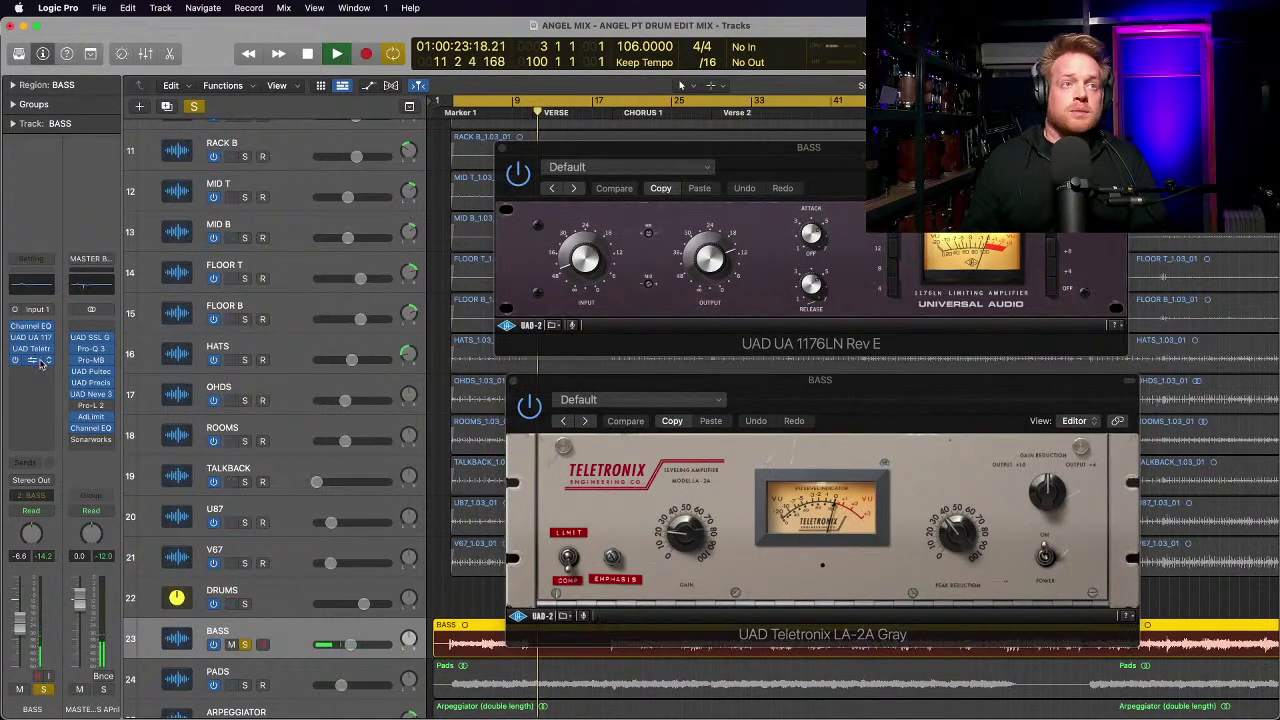
pyautogui.click(31, 363)
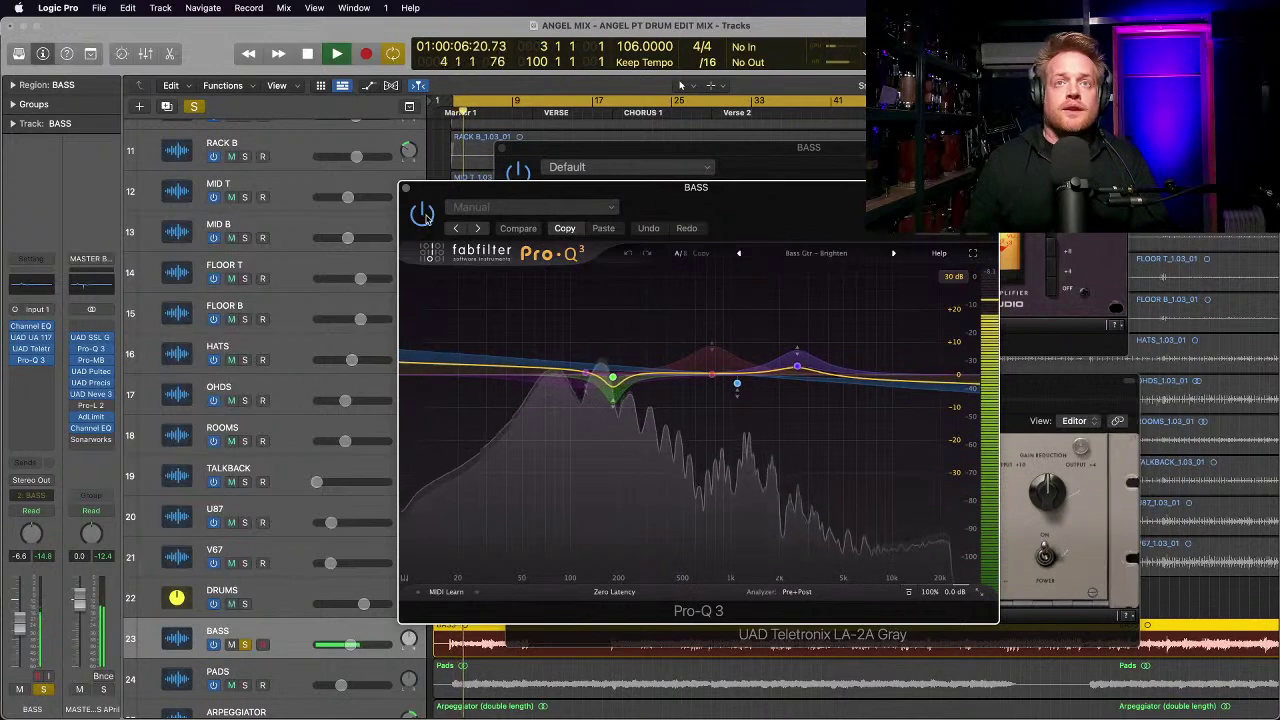
pyautogui.click(422, 214)
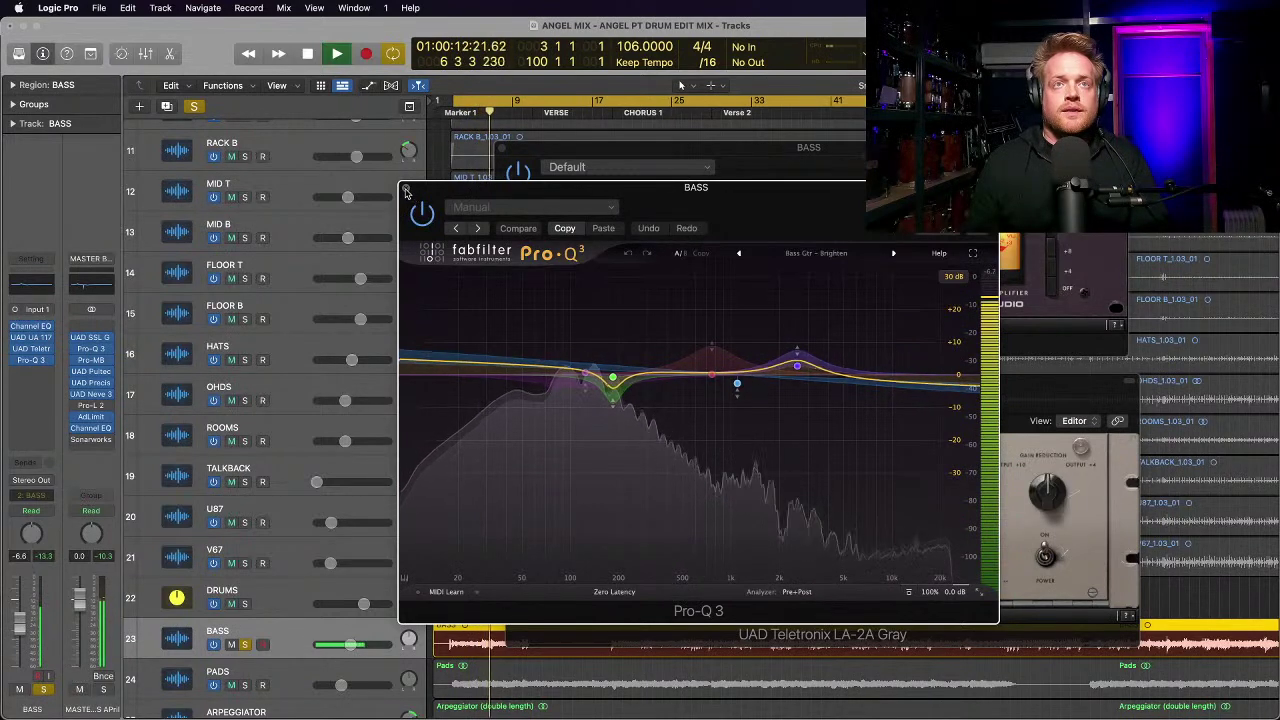
# Step: Stop playback and close the bass track's Pro-Q 3, 1176LN and LA-2A windows
pyautogui.press('space')
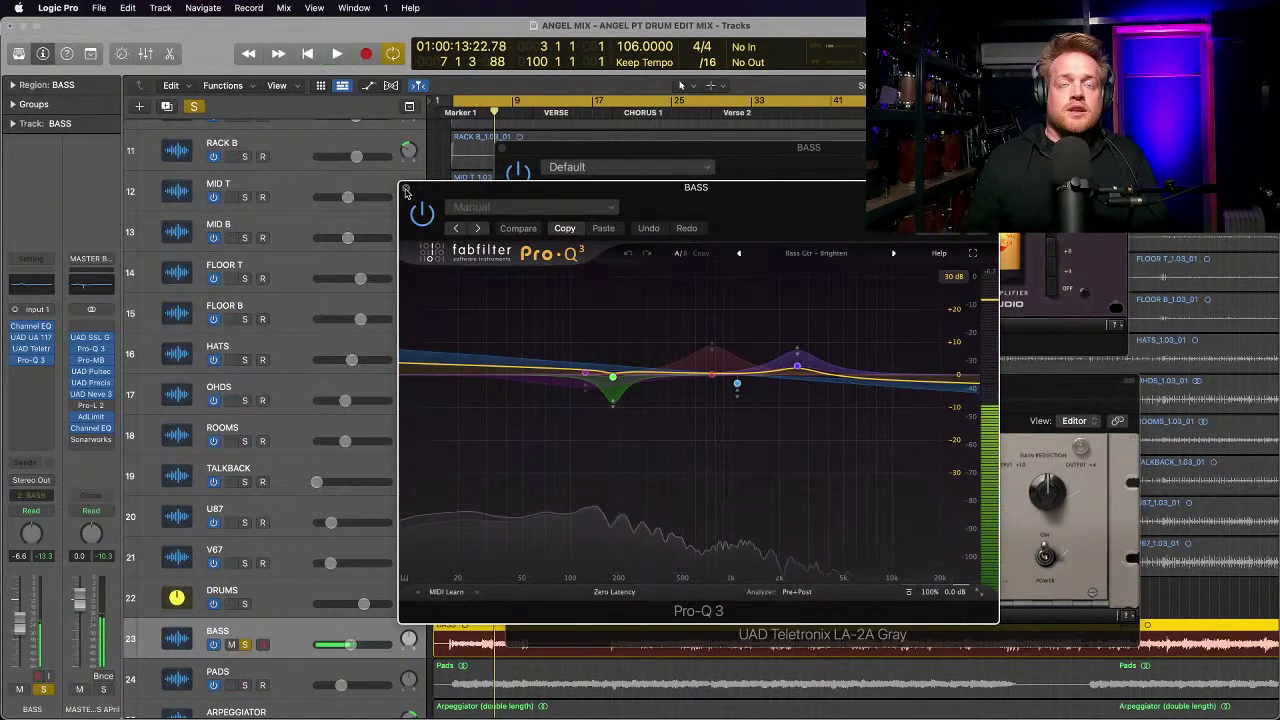
pyautogui.click(405, 192)
pyautogui.click(499, 152)
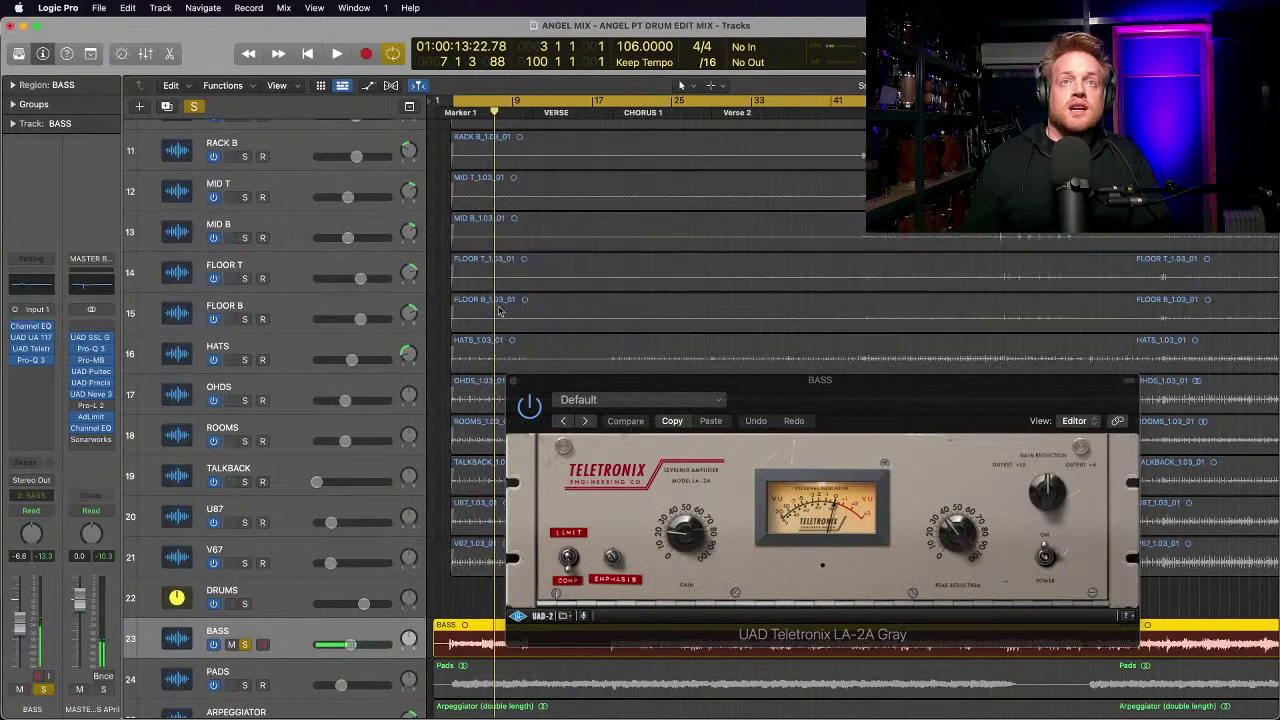
pyautogui.click(512, 381)
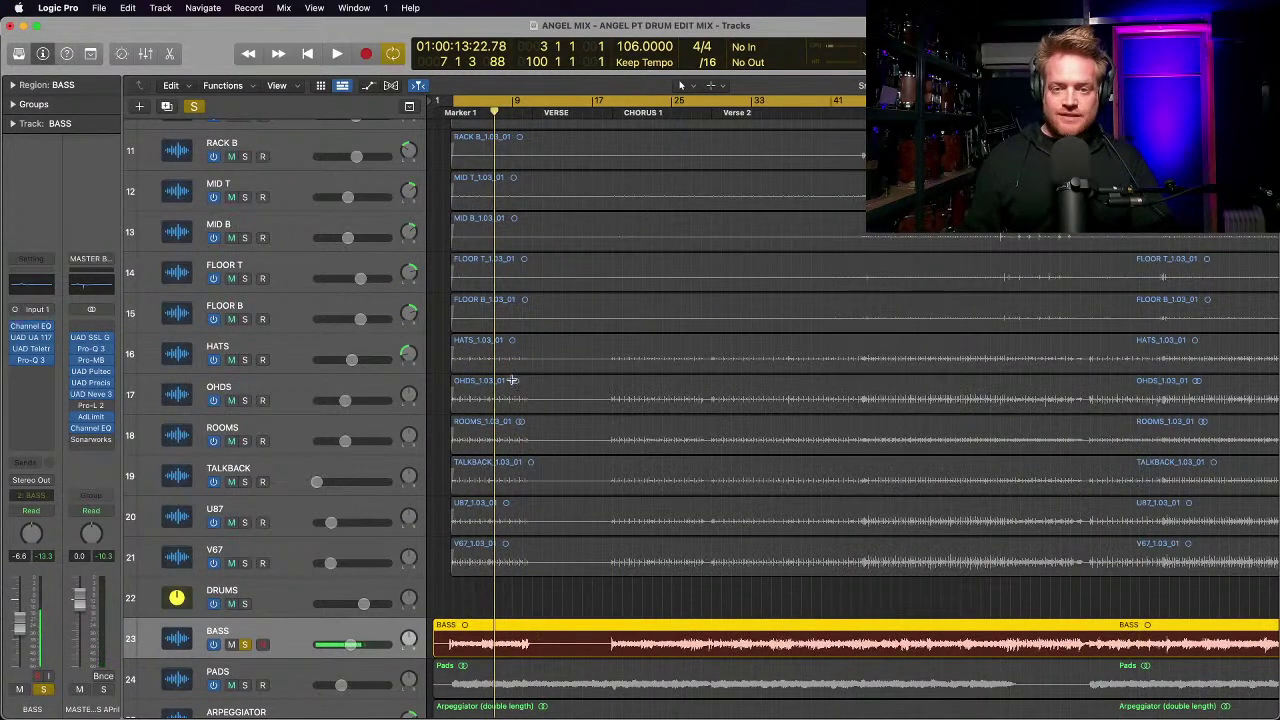
# Step: Take the BASS track out of solo
pyautogui.press('super+Down')
pyautogui.scroll(-5, 444, 388)
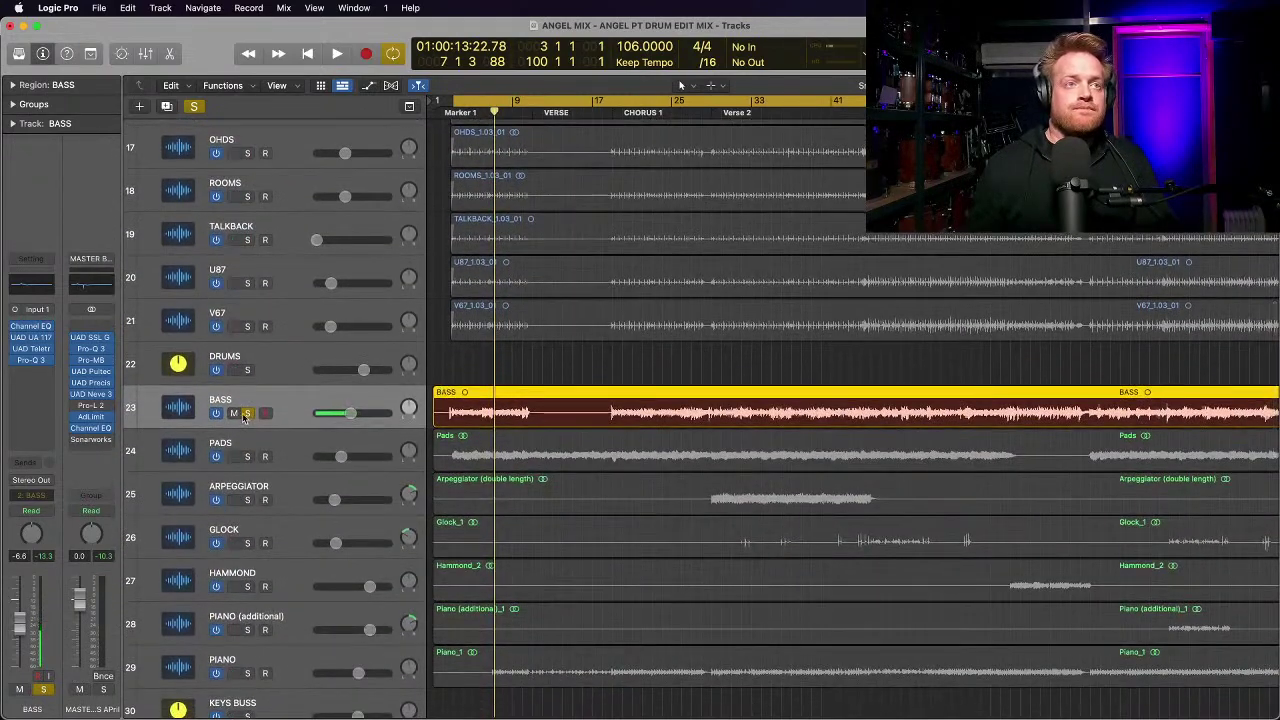
pyautogui.click(247, 413)
pyautogui.scroll(-1, 272, 450)
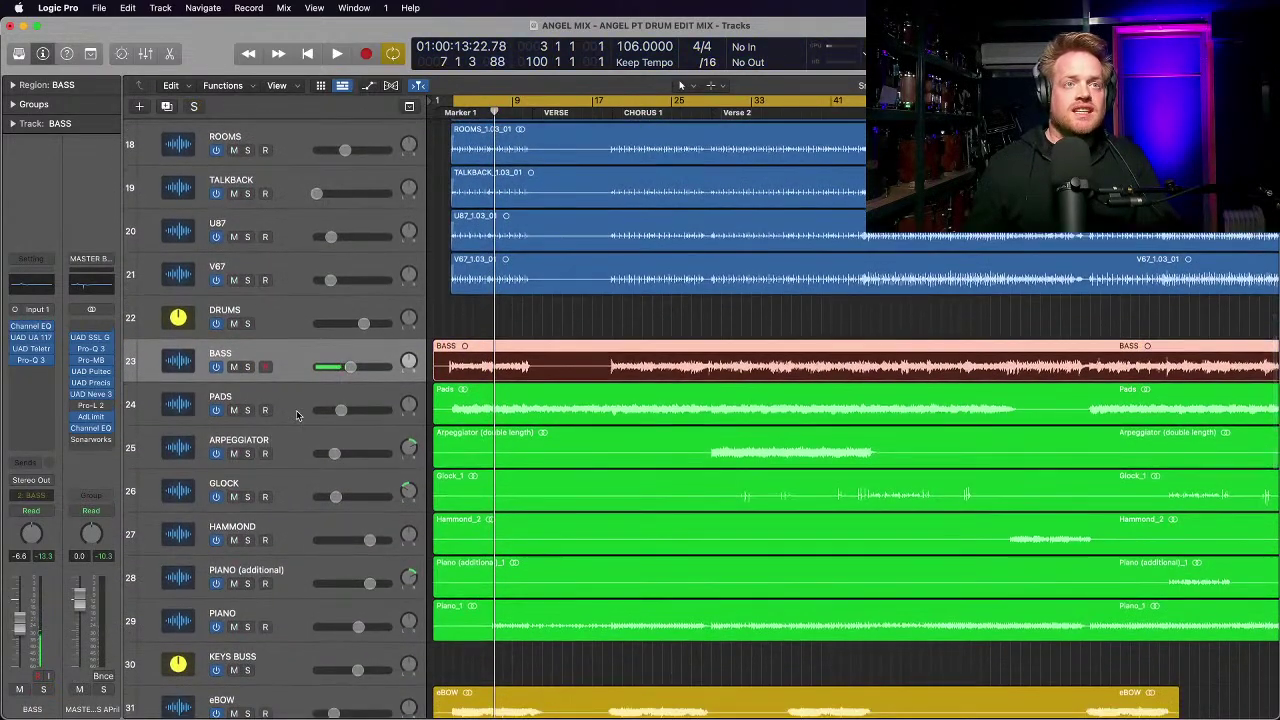
# Step: Review the channel strips of the KEYS BUSS and the tracks from PADS to PIANO, and inspect the PIANO Channel EQ
pyautogui.click(298, 414)
pyautogui.click(287, 665)
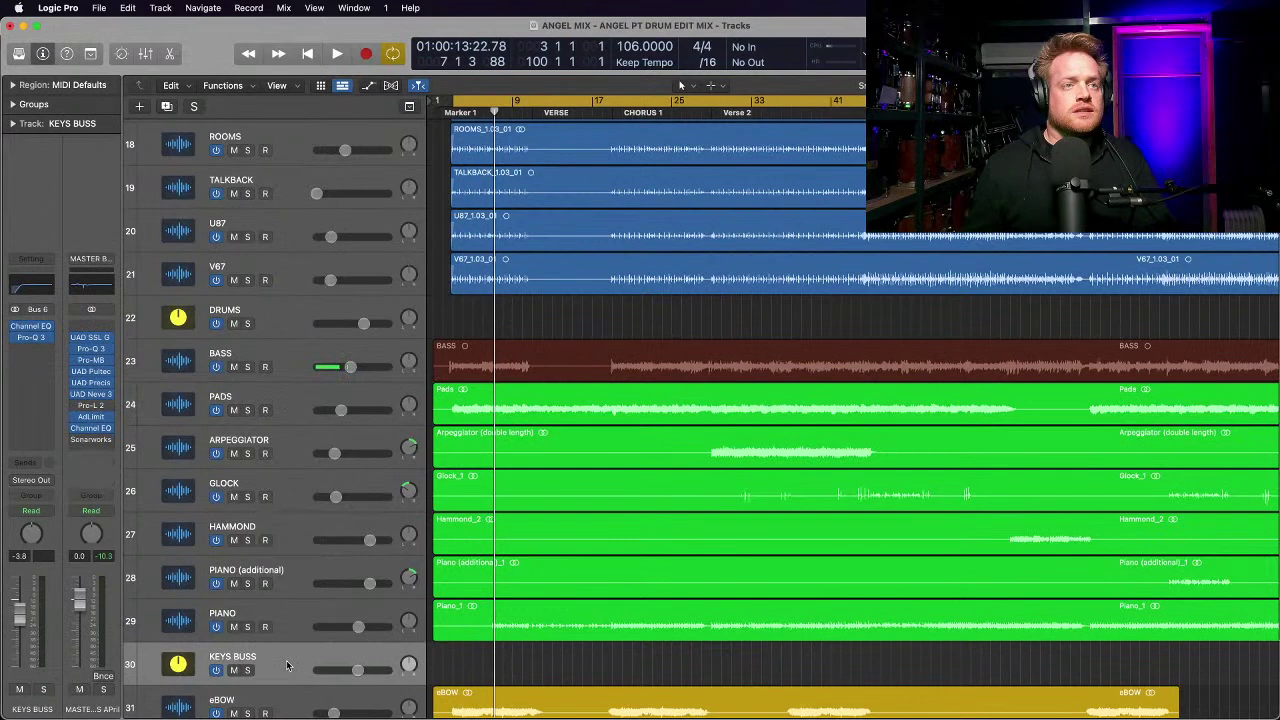
pyautogui.click(280, 413)
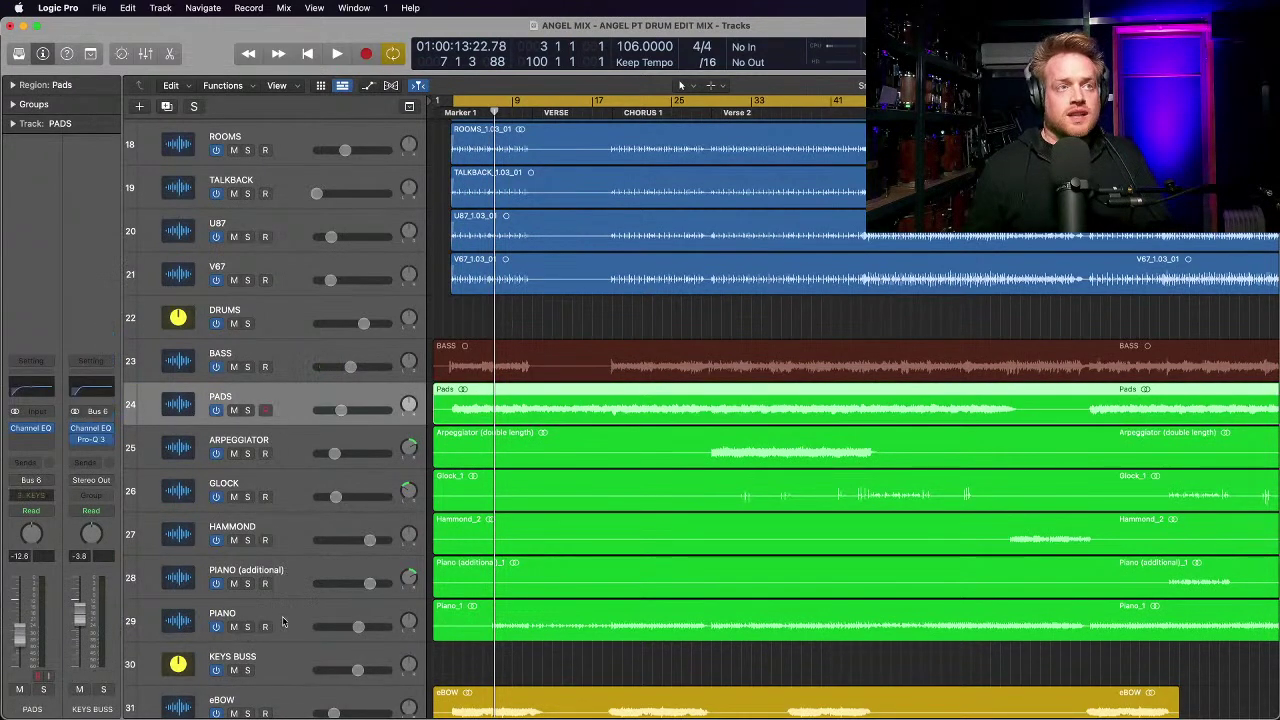
pyautogui.click(287, 453)
pyautogui.press('Down')
pyautogui.press('Down')
pyautogui.press('Down')
pyautogui.press('Down')
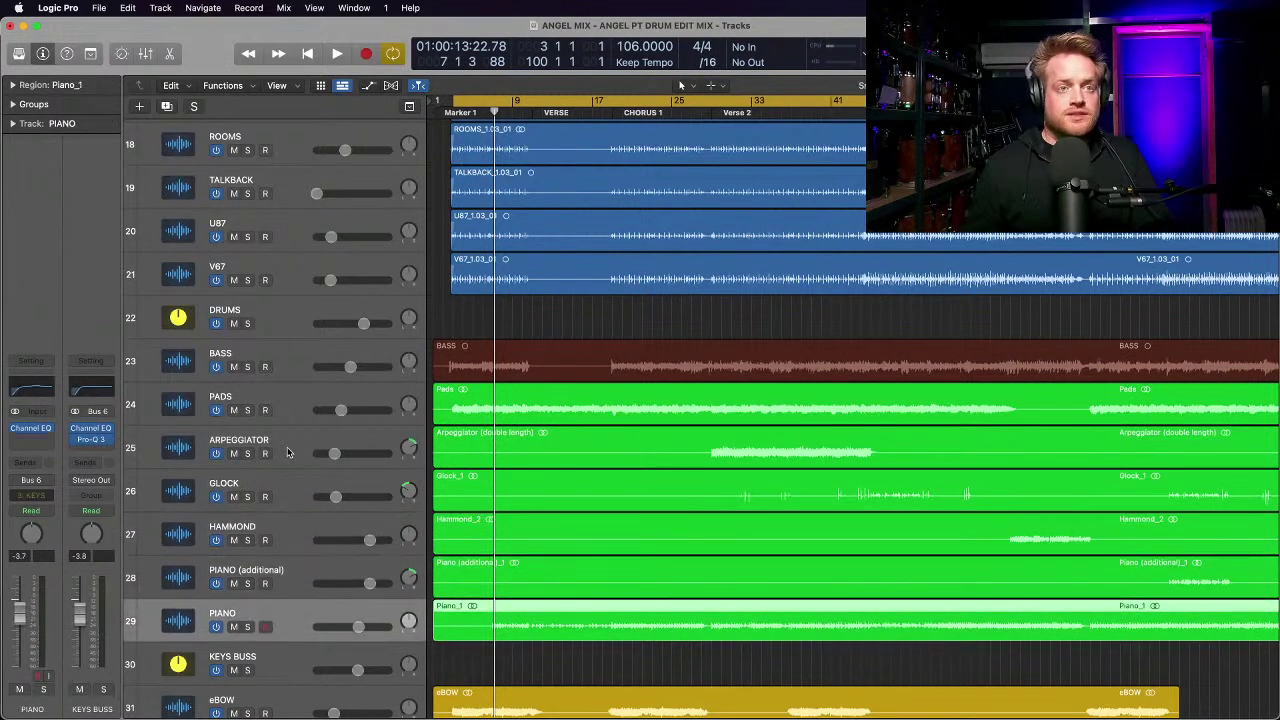
pyautogui.click(33, 390)
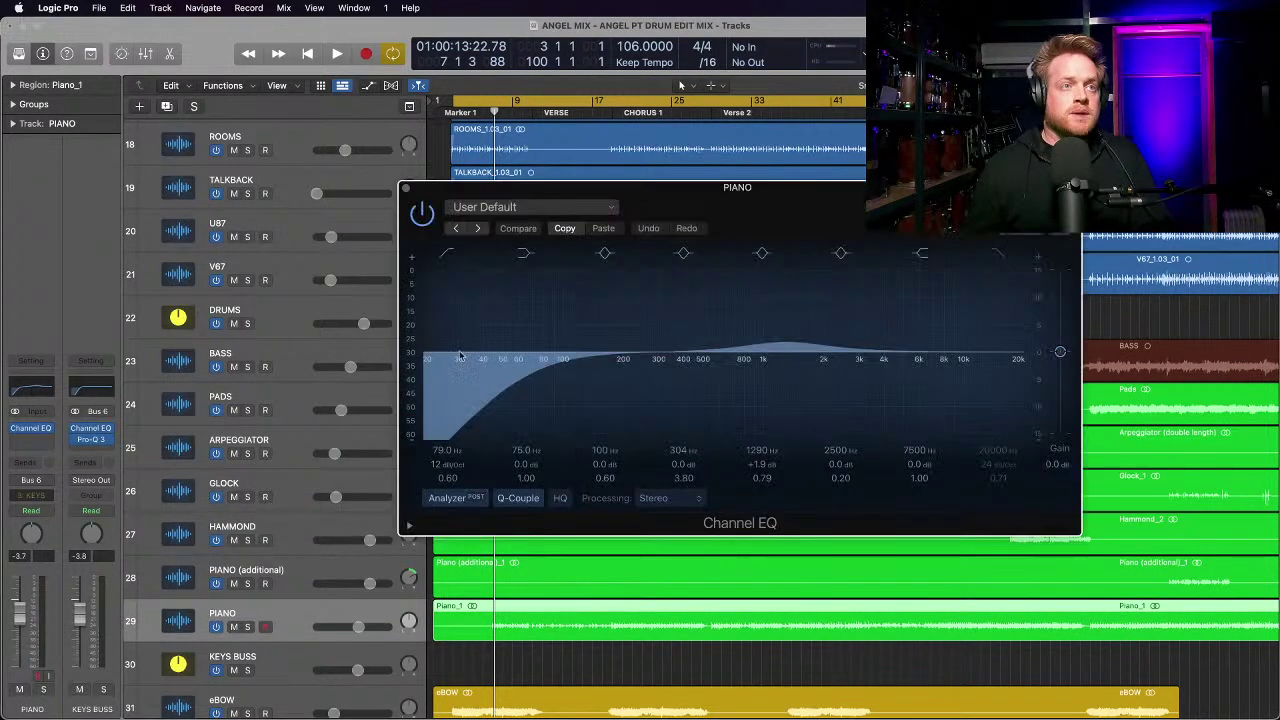
pyautogui.click(407, 189)
# Step: Solo the KEYS BUSS and play it briefly with its Channel EQ and Pro-Q 3 bypassed
pyautogui.click(289, 669)
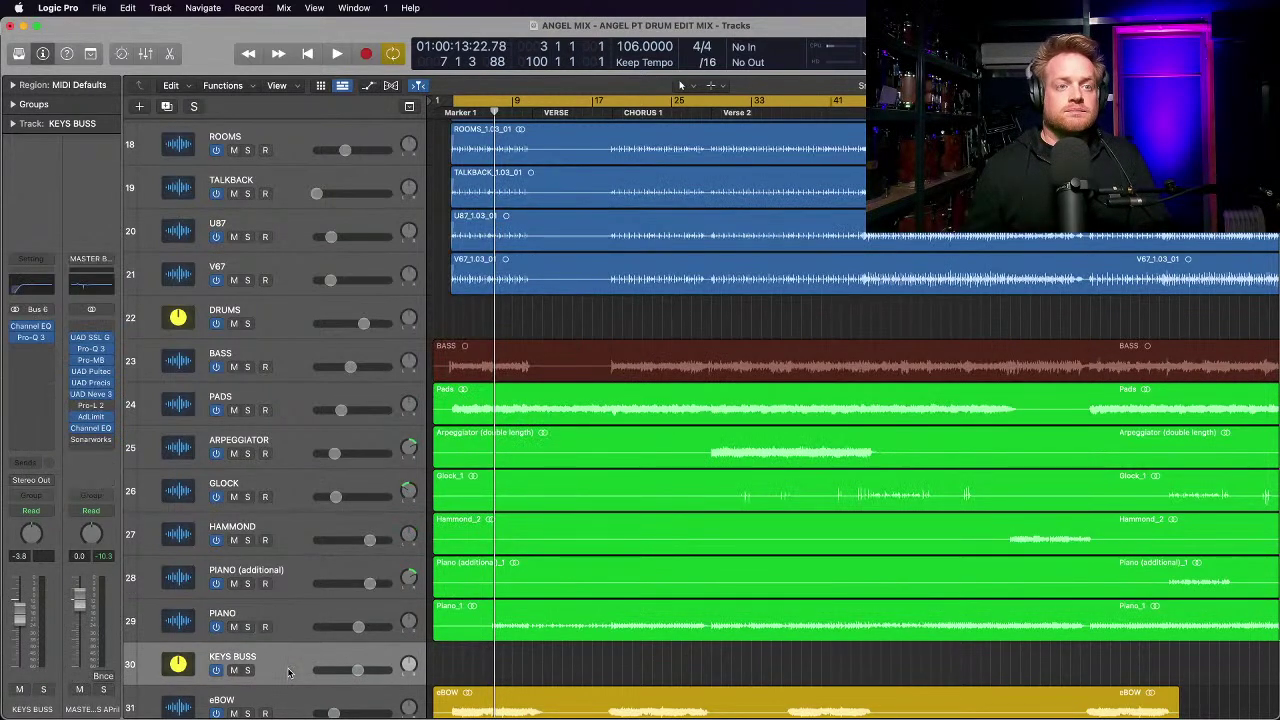
pyautogui.click(247, 670)
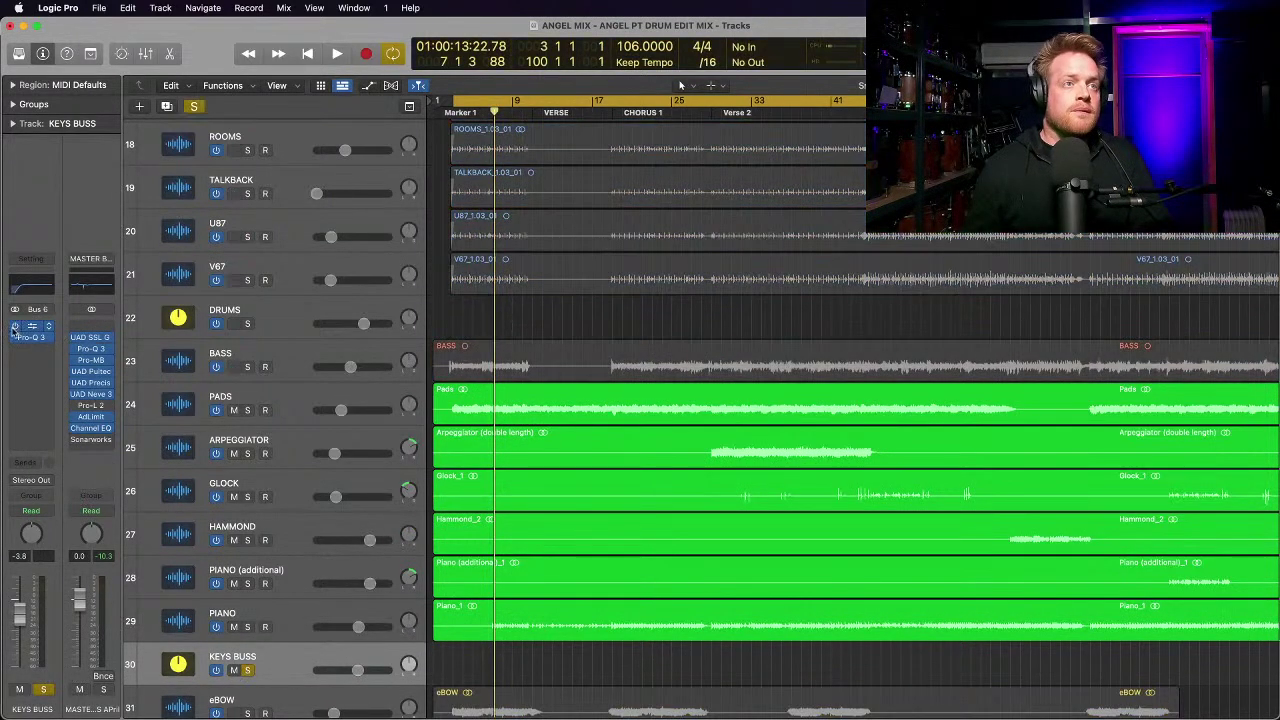
pyautogui.press('space')
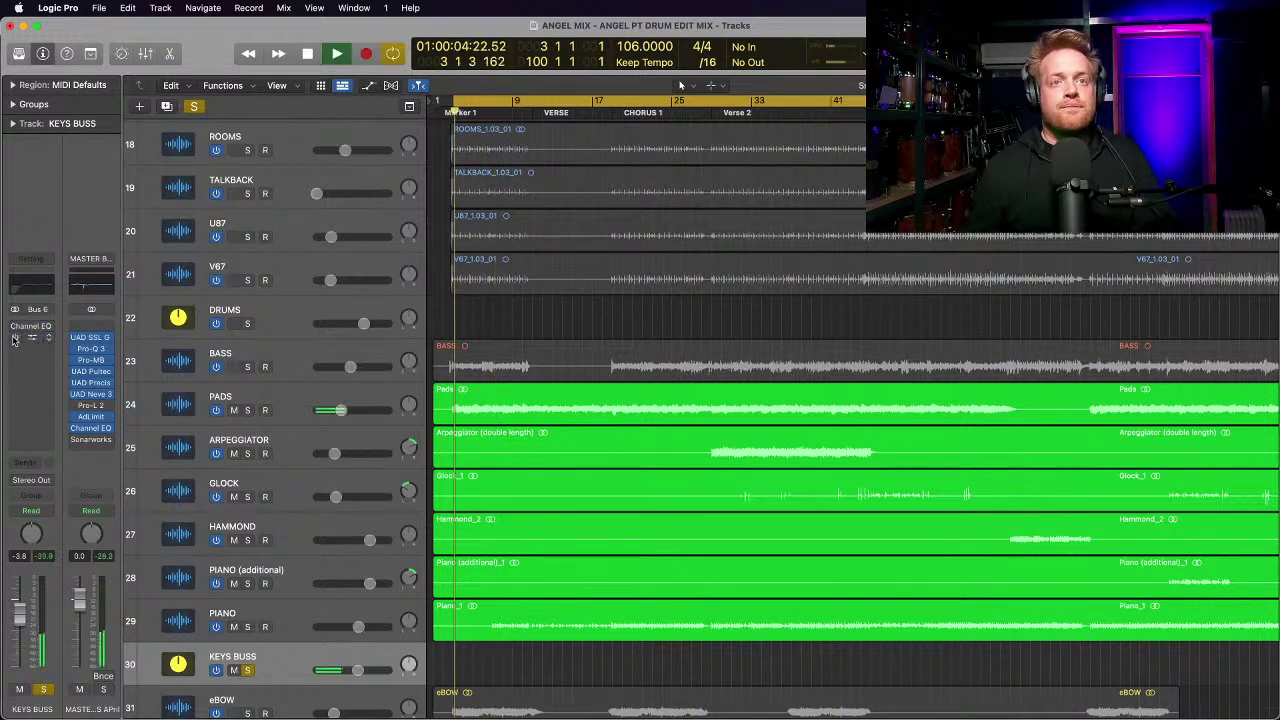
pyautogui.press('space')
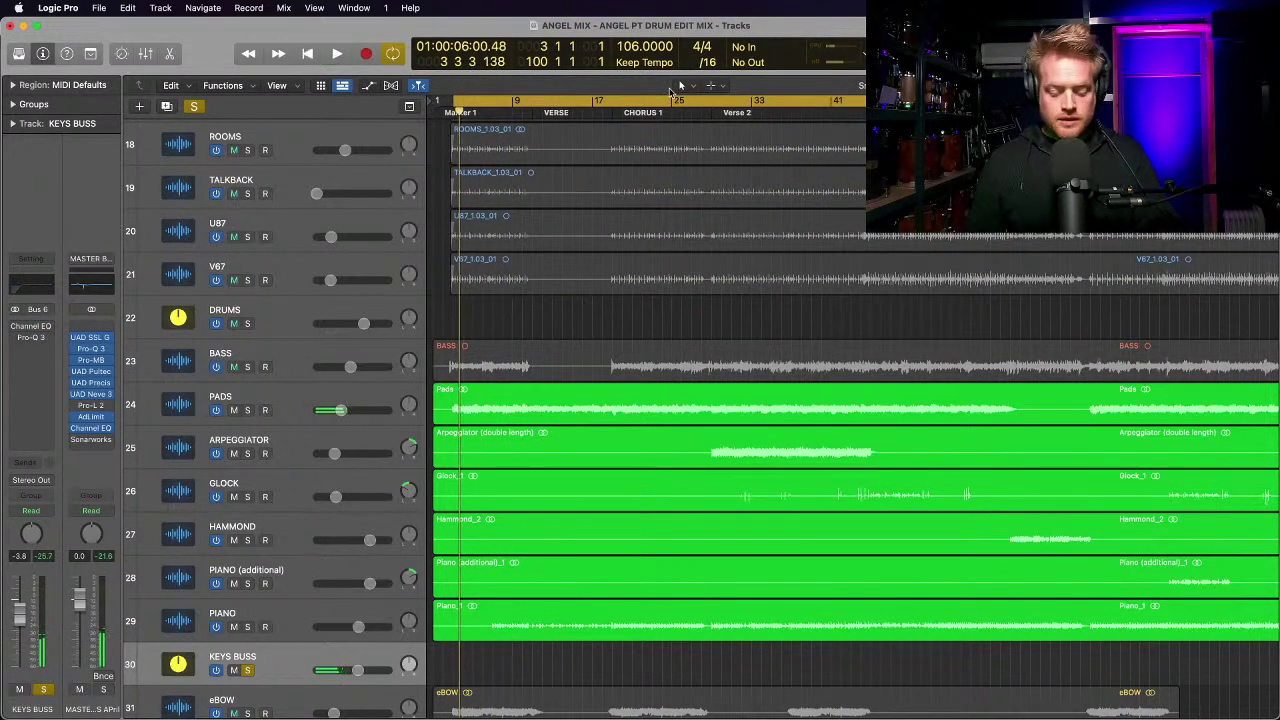
# Step: Set the cycle range over Verse 2 from bar 29 to bar 45 and play the looped section
pyautogui.press('c')
pyautogui.click(721, 104)
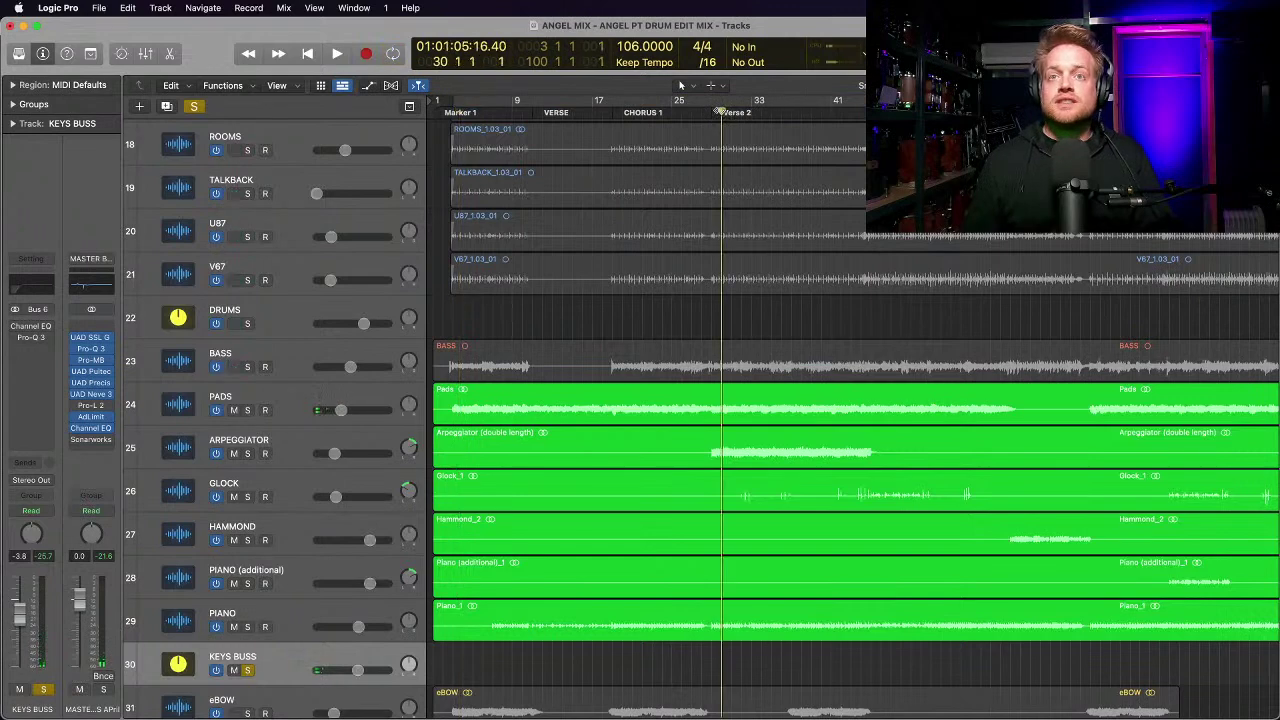
pyautogui.moveTo(713, 100); pyautogui.dragTo(877, 101)
pyautogui.press('space')
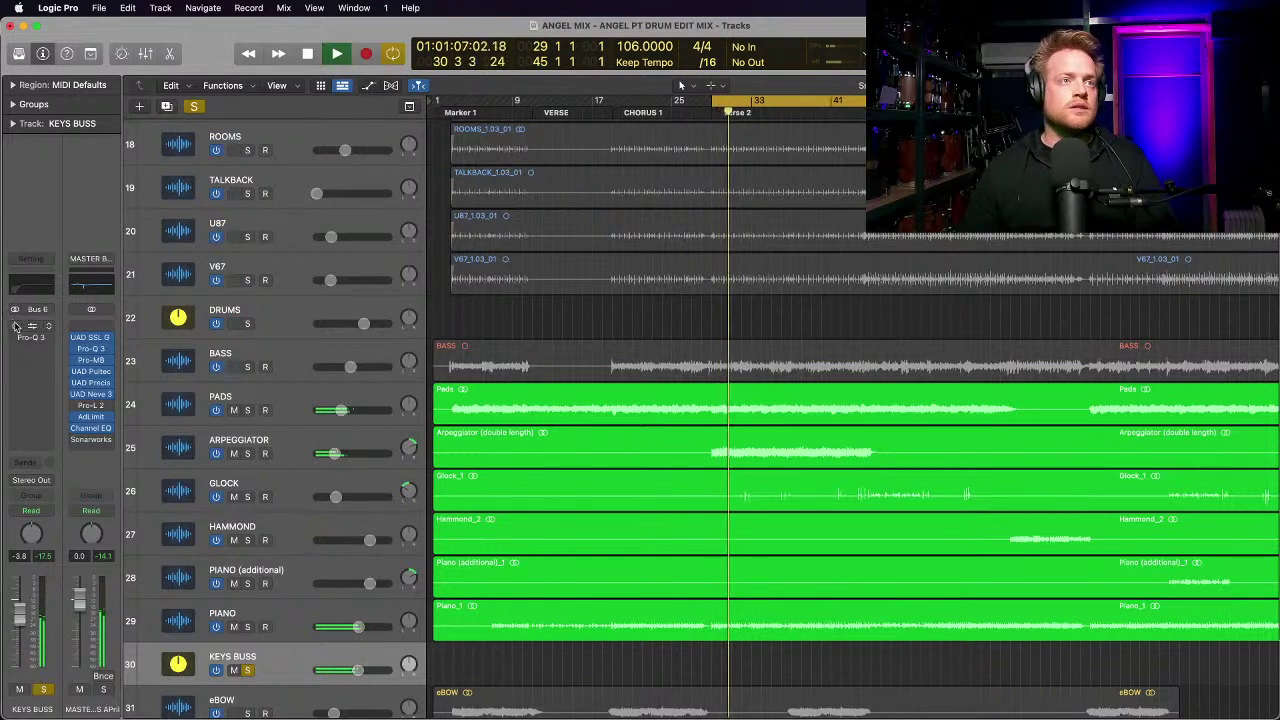
# Step: Switch the KEYS BUSS Channel EQ and Pro-Q 3 back on, open Pro-Q 3 while listening, and stop playback
pyautogui.moveTo(17, 333)
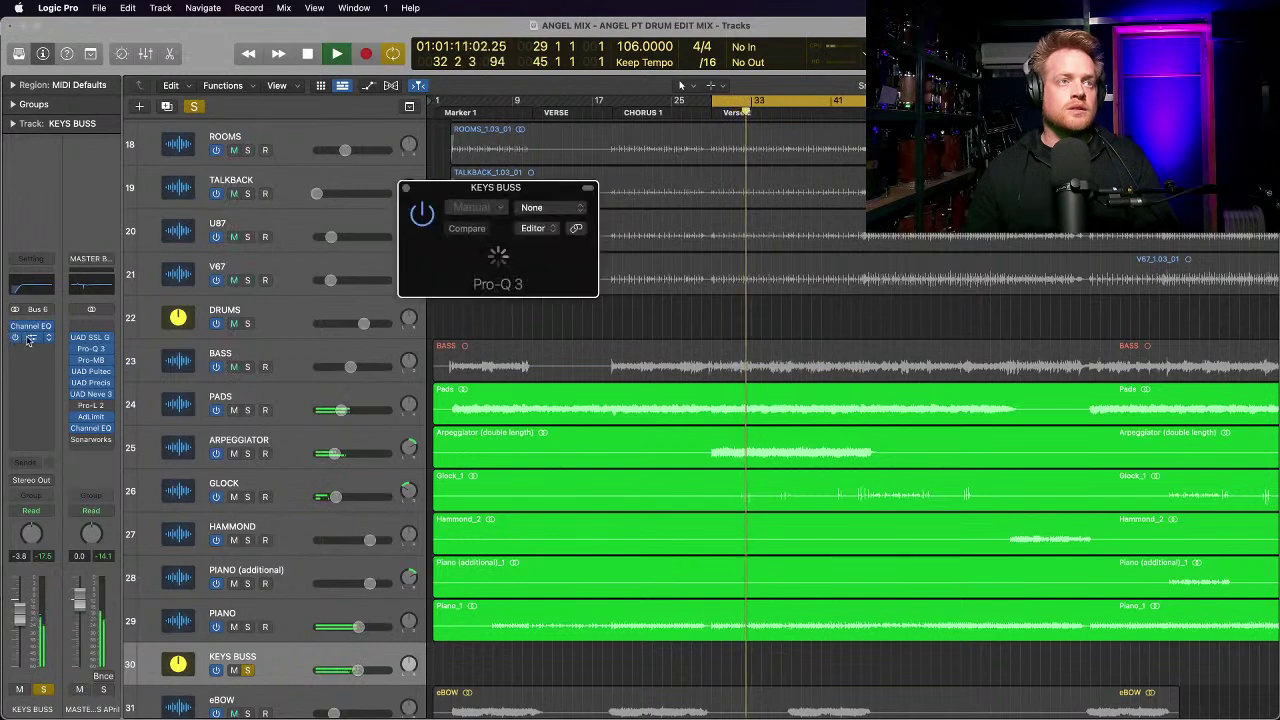
pyautogui.click(20, 337)
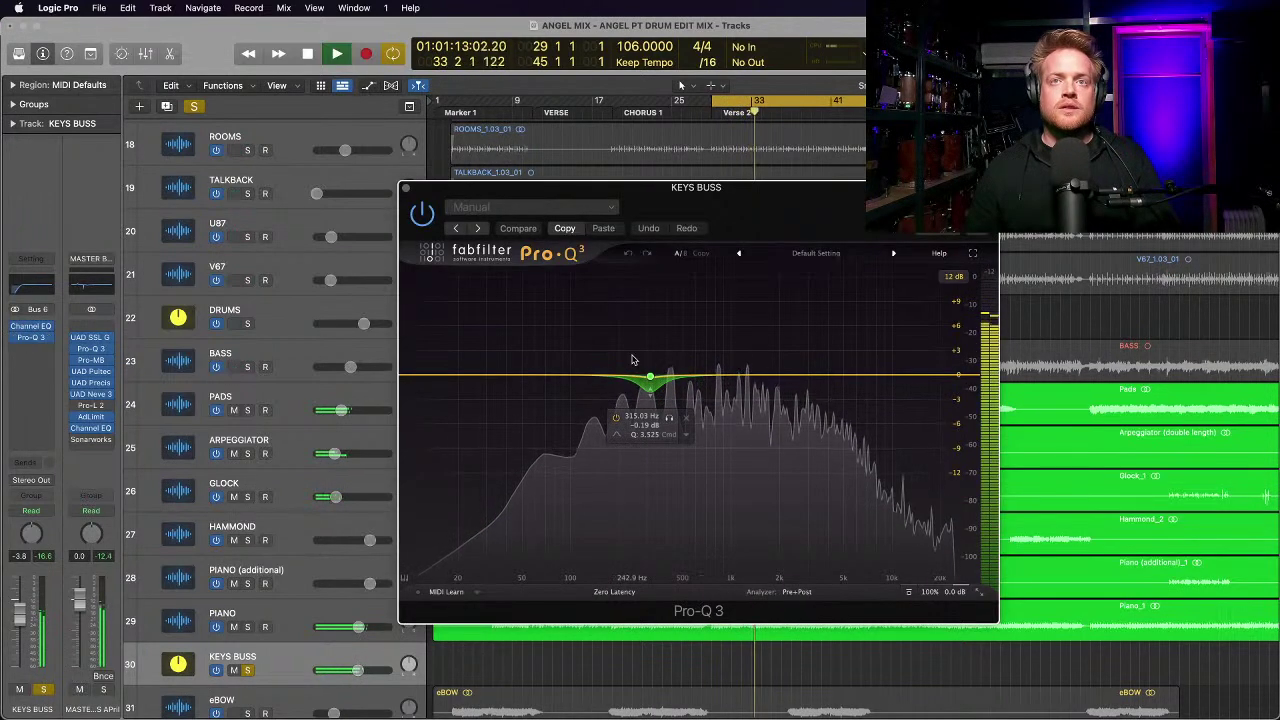
pyautogui.press('space')
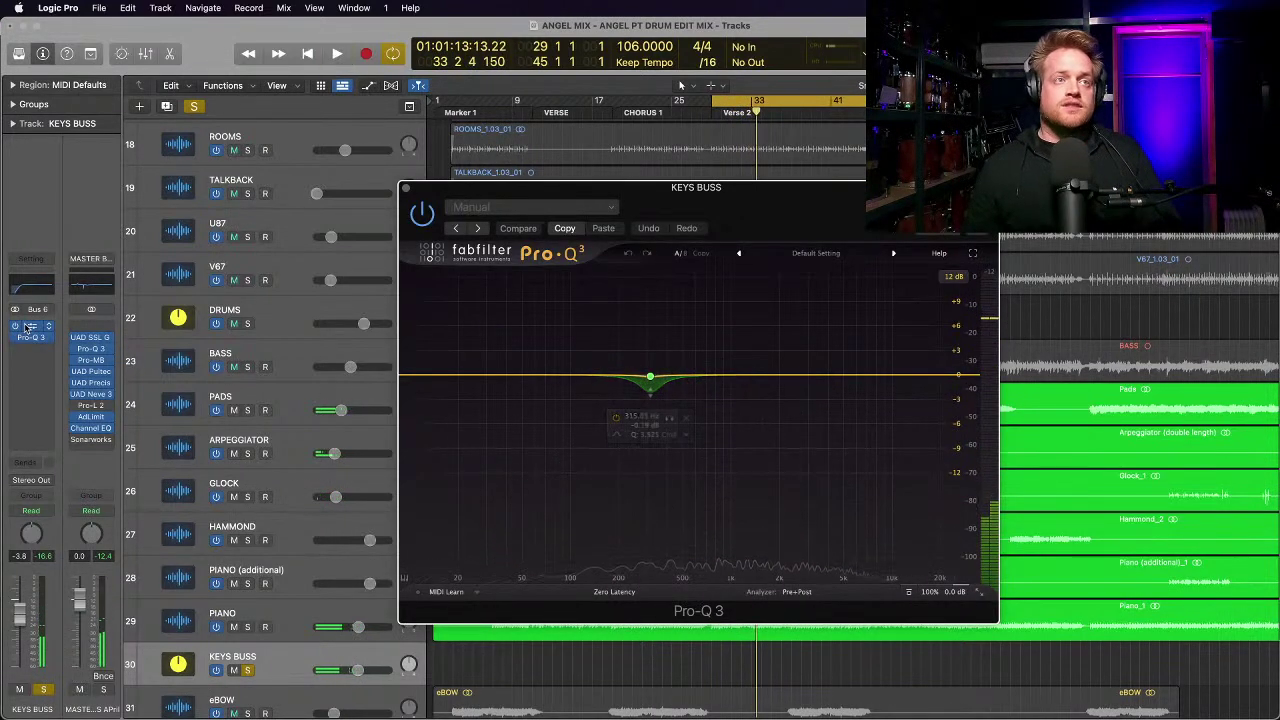
# Step: Open the KEYS BUSS Channel EQ, nudge its low-cut band slightly, and close the window
pyautogui.click(31, 285)
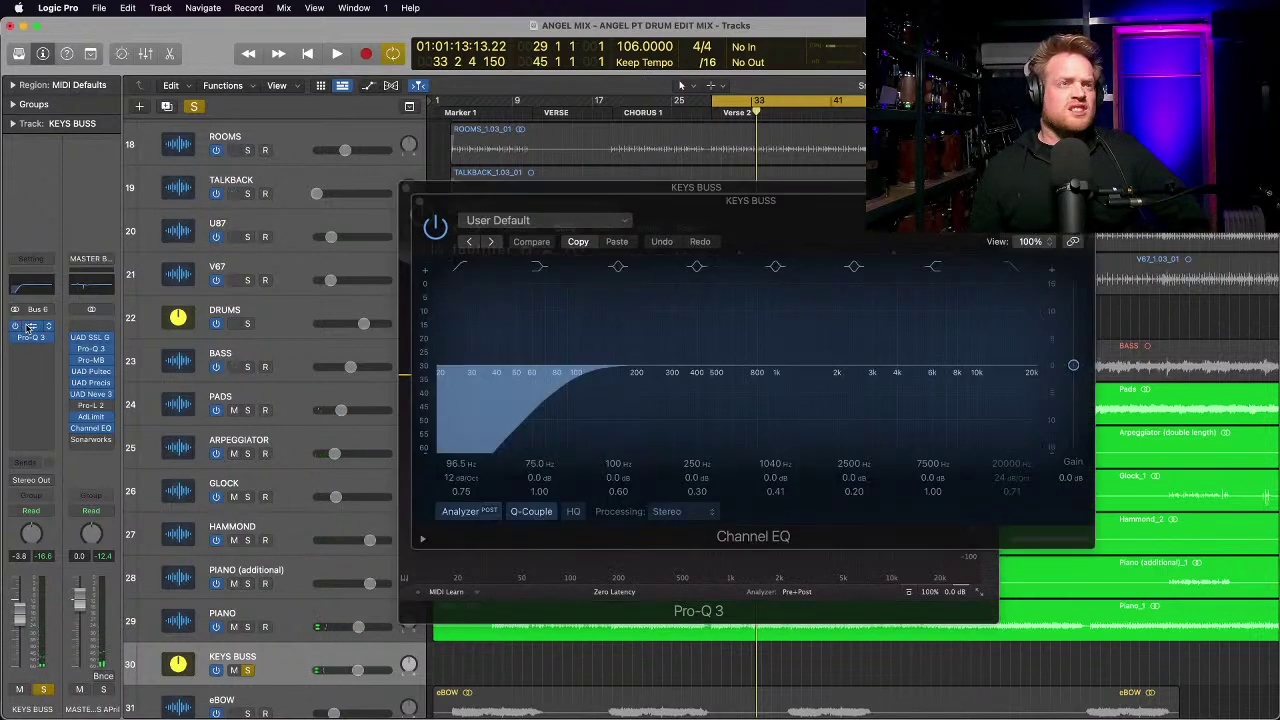
pyautogui.moveTo(775, 225); pyautogui.dragTo(753, 309)
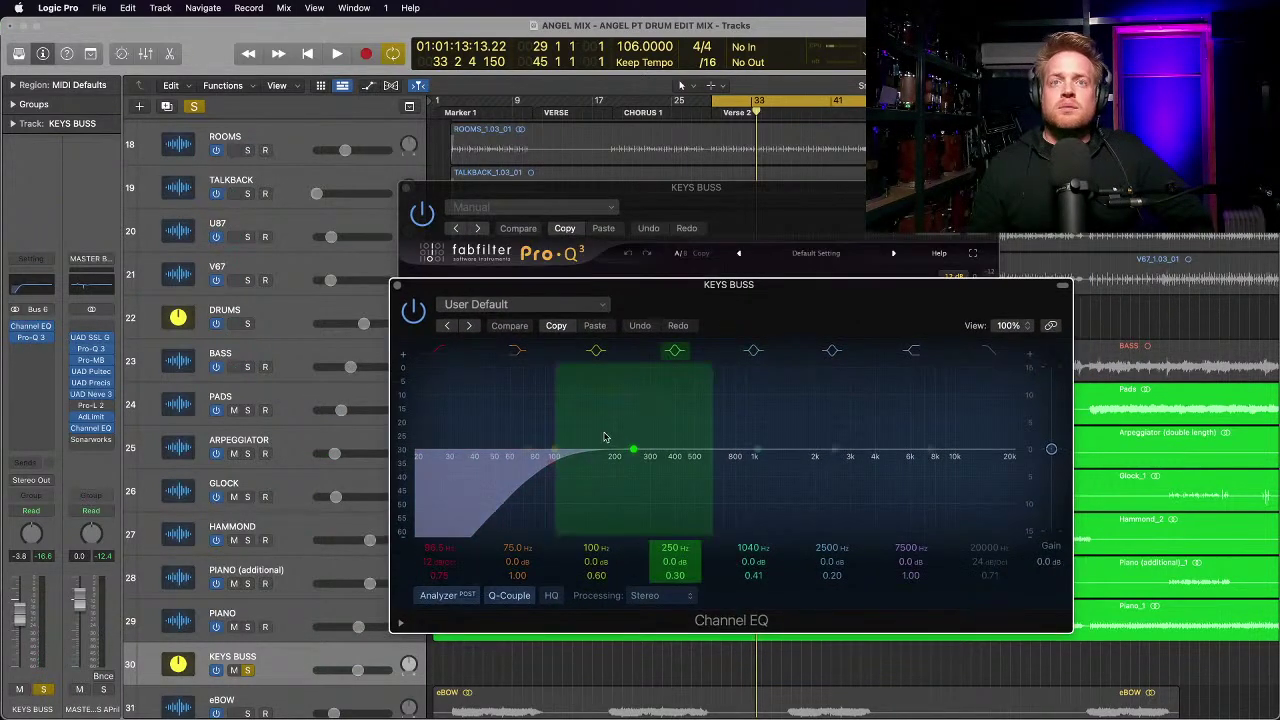
pyautogui.click(550, 467)
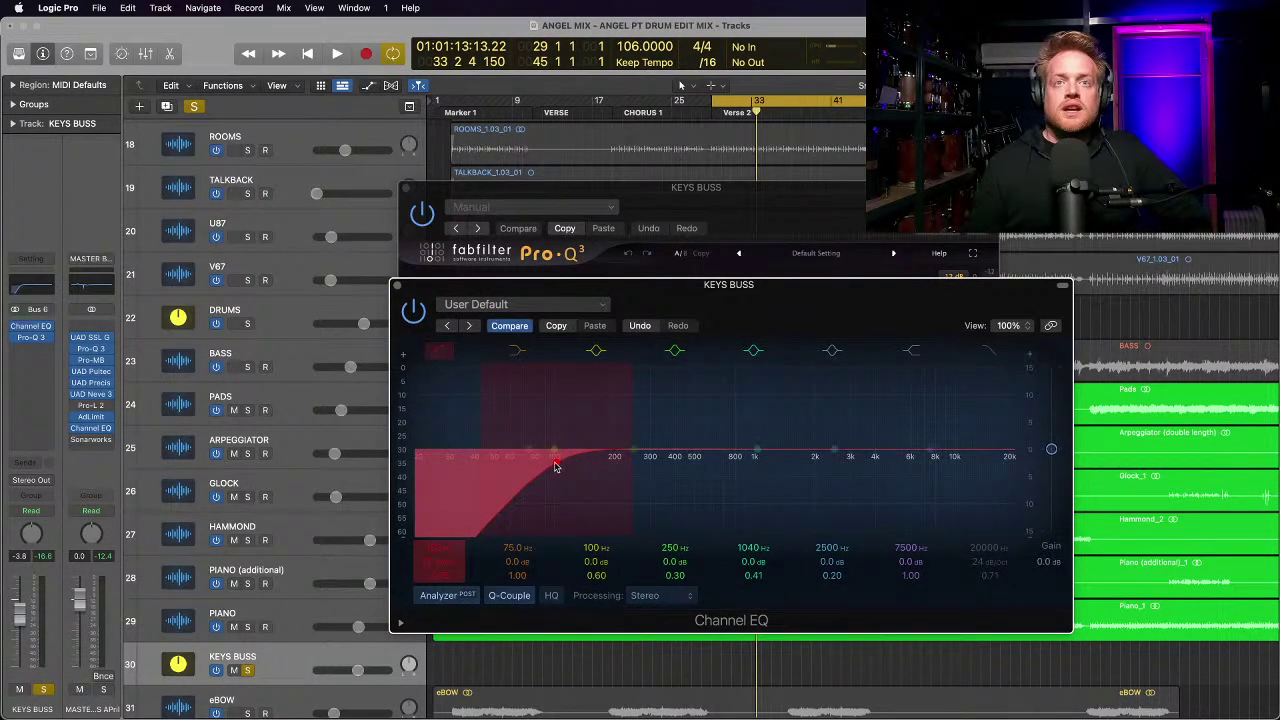
pyautogui.click(397, 288)
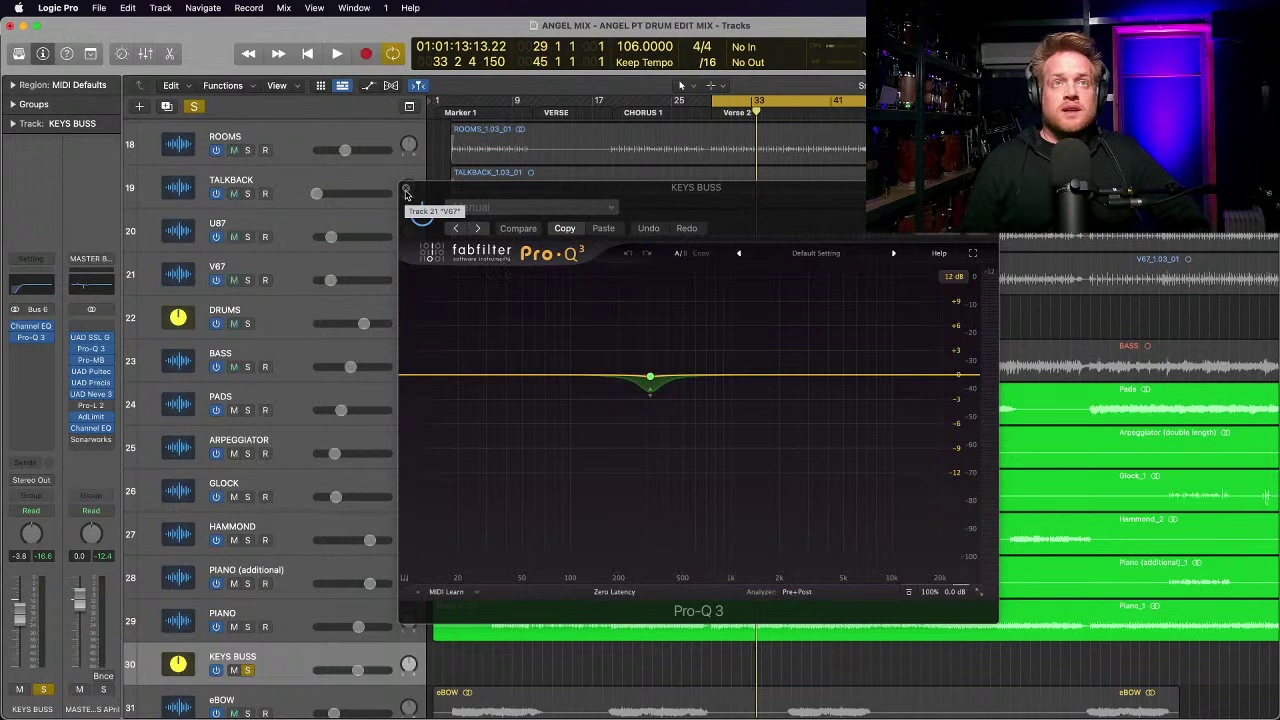
# Step: Play the Verse 2 loop briefly to examine how the 315 Hz dynamic band in the KEYS BUSS Pro-Q 3 reacts
pyautogui.moveTo(651, 380)
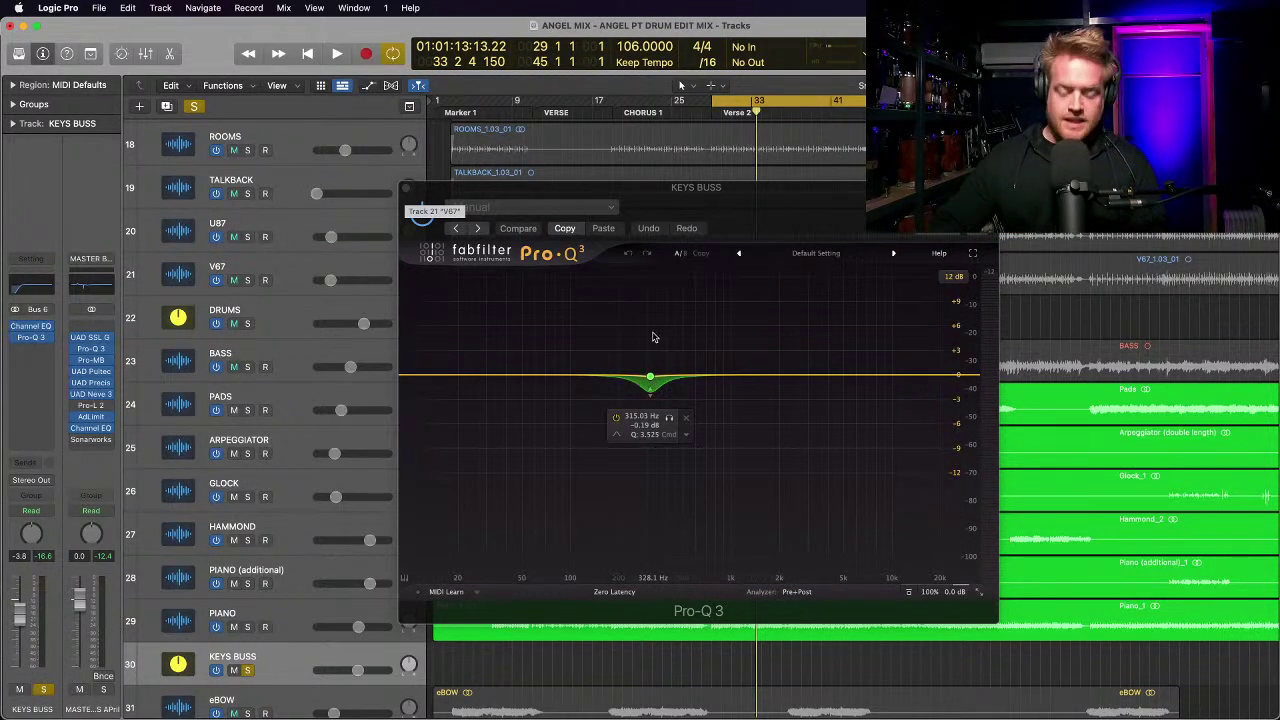
pyautogui.press('space')
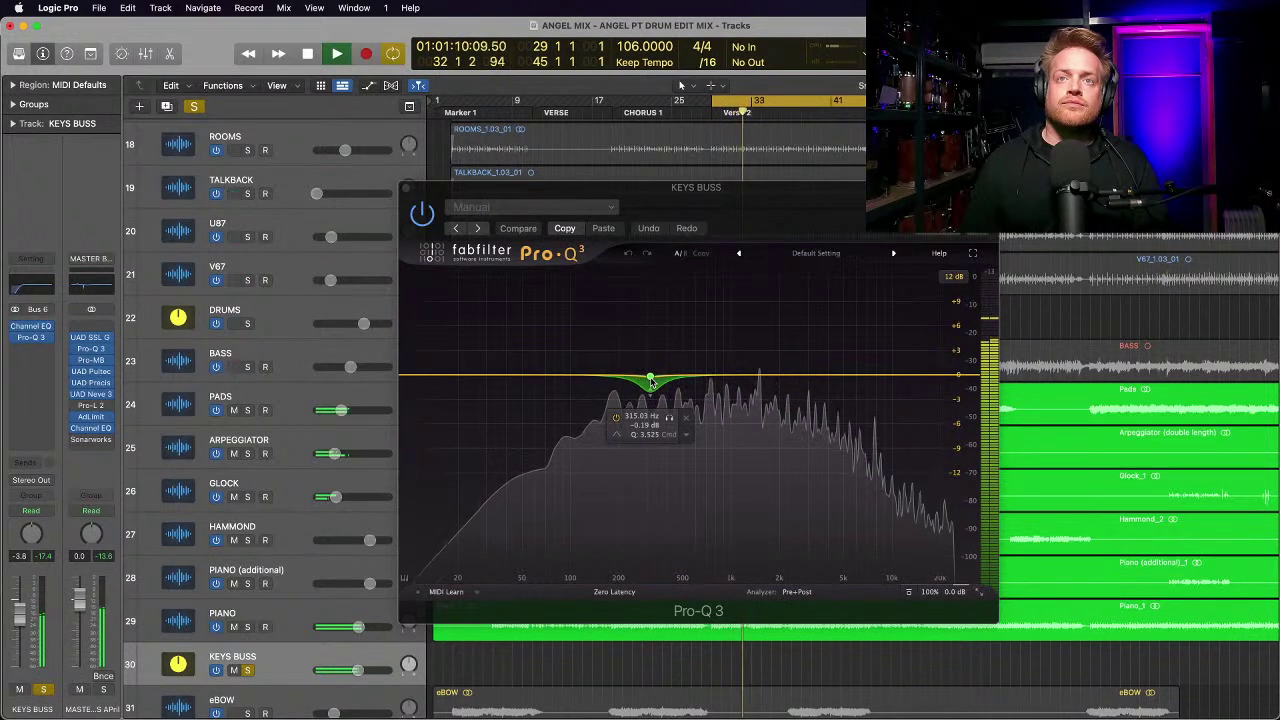
pyautogui.press('space')
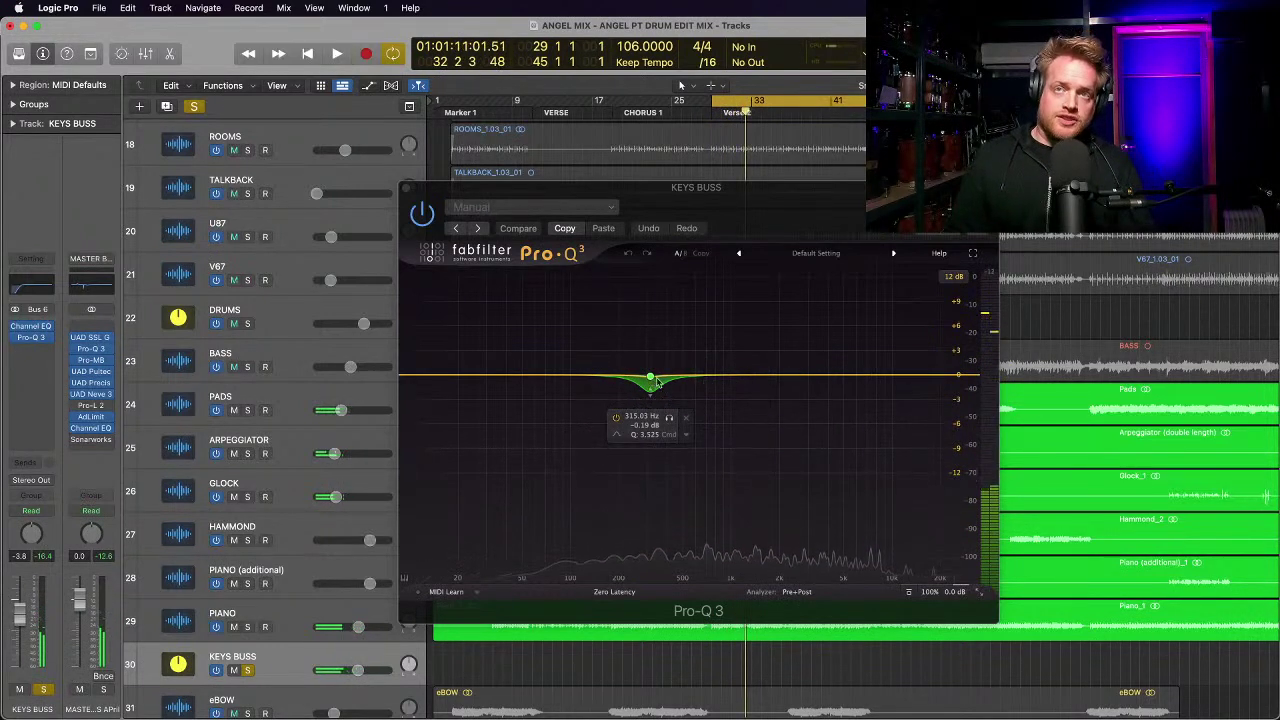
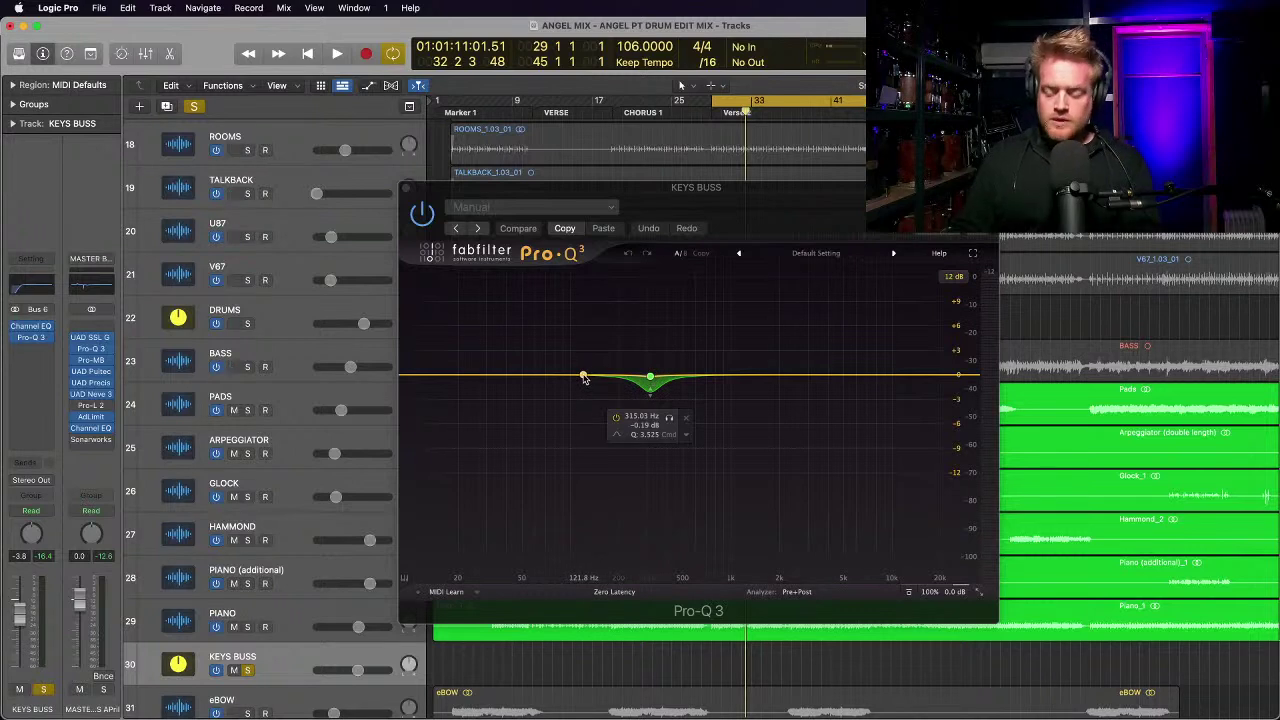
# Step: Add a bell band to the KEYS BUSS Pro-Q 3 at about 106 Hz with about -1.12 dB gain
pyautogui.moveTo(584, 378); pyautogui.dragTo(574, 388)
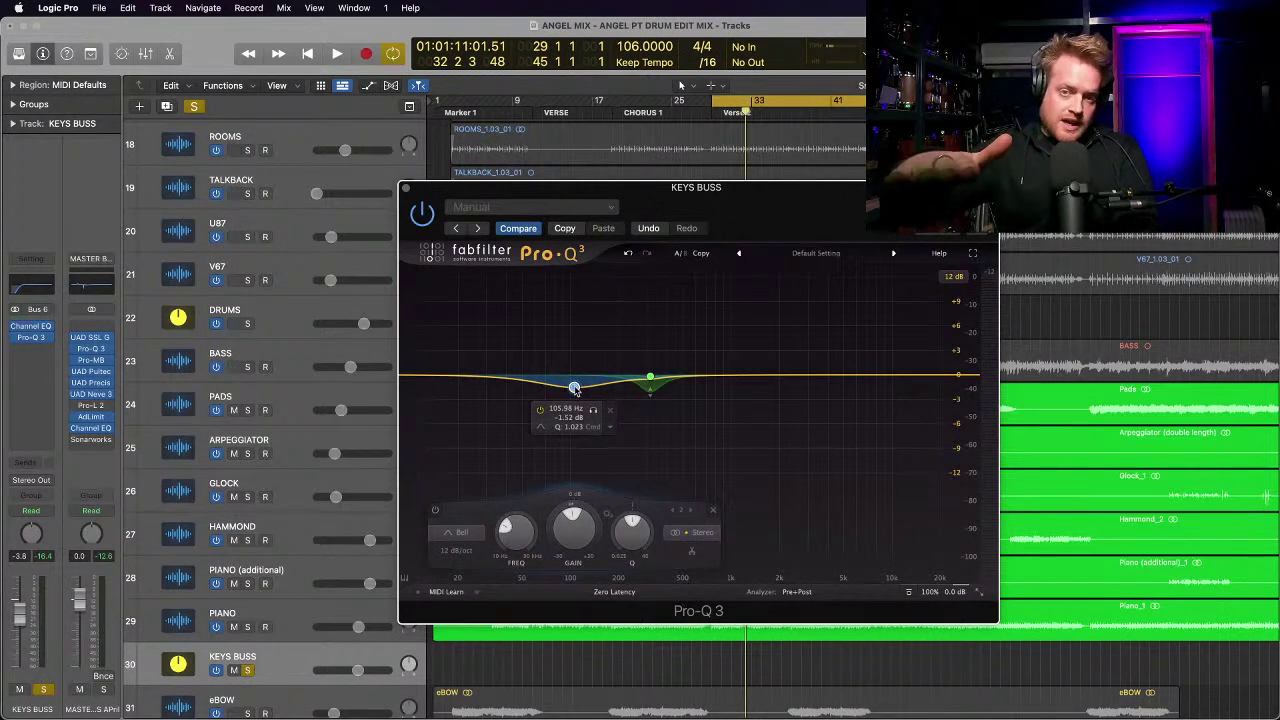
# Step: Move the low bell band in the KEYS BUSS Pro-Q 3 to about 971 Hz at -3.78 dB and toggle its bypass during playback
pyautogui.moveTo(574, 388); pyautogui.dragTo(577, 375)
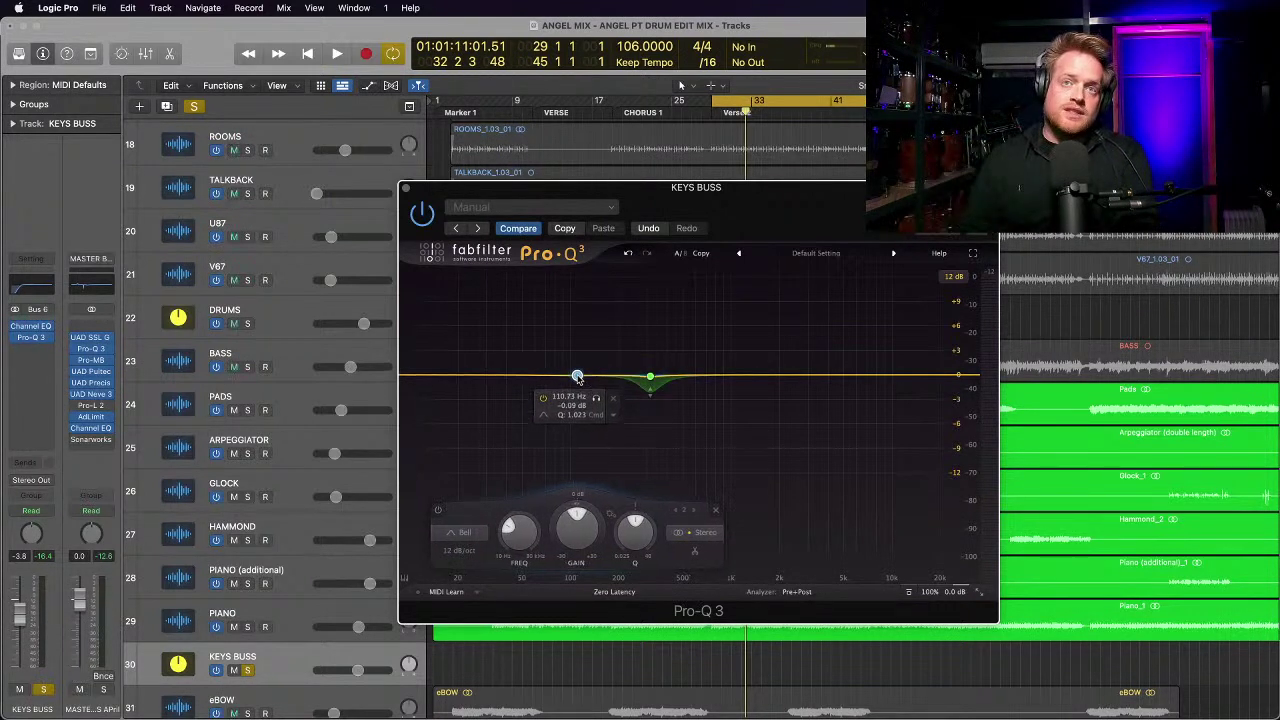
pyautogui.click(649, 382)
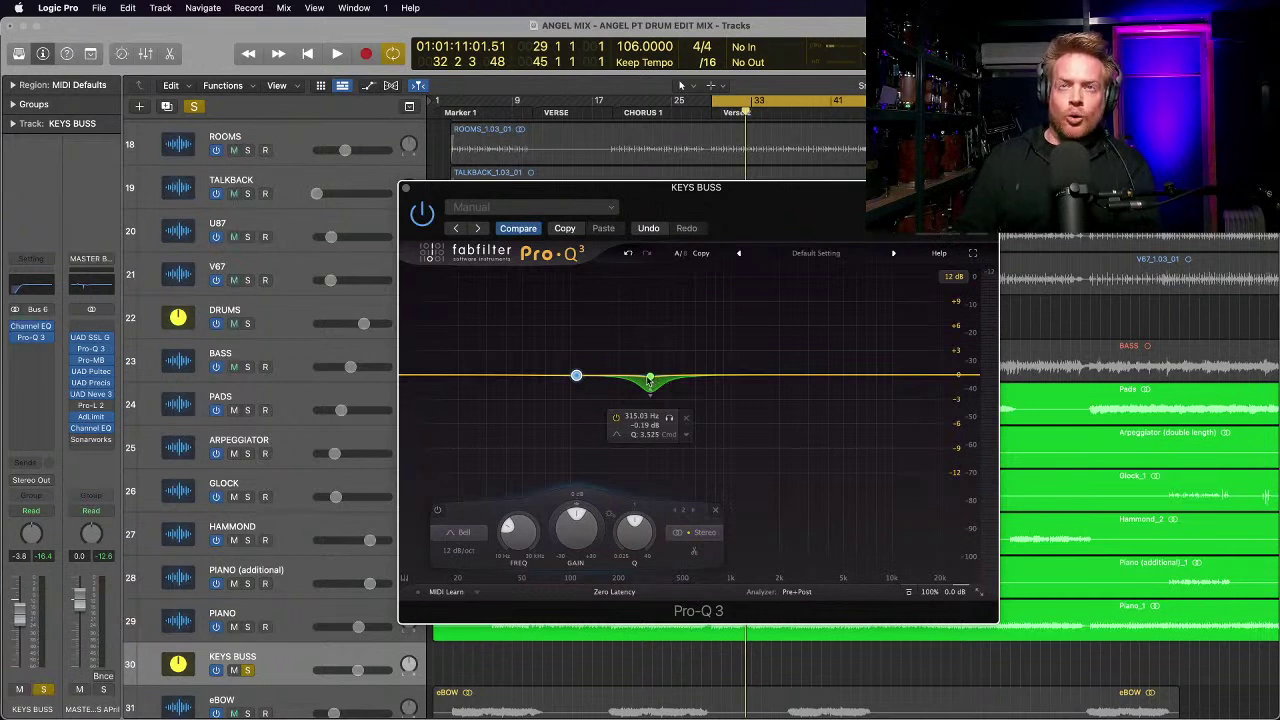
pyautogui.moveTo(577, 377); pyautogui.dragTo(728, 406)
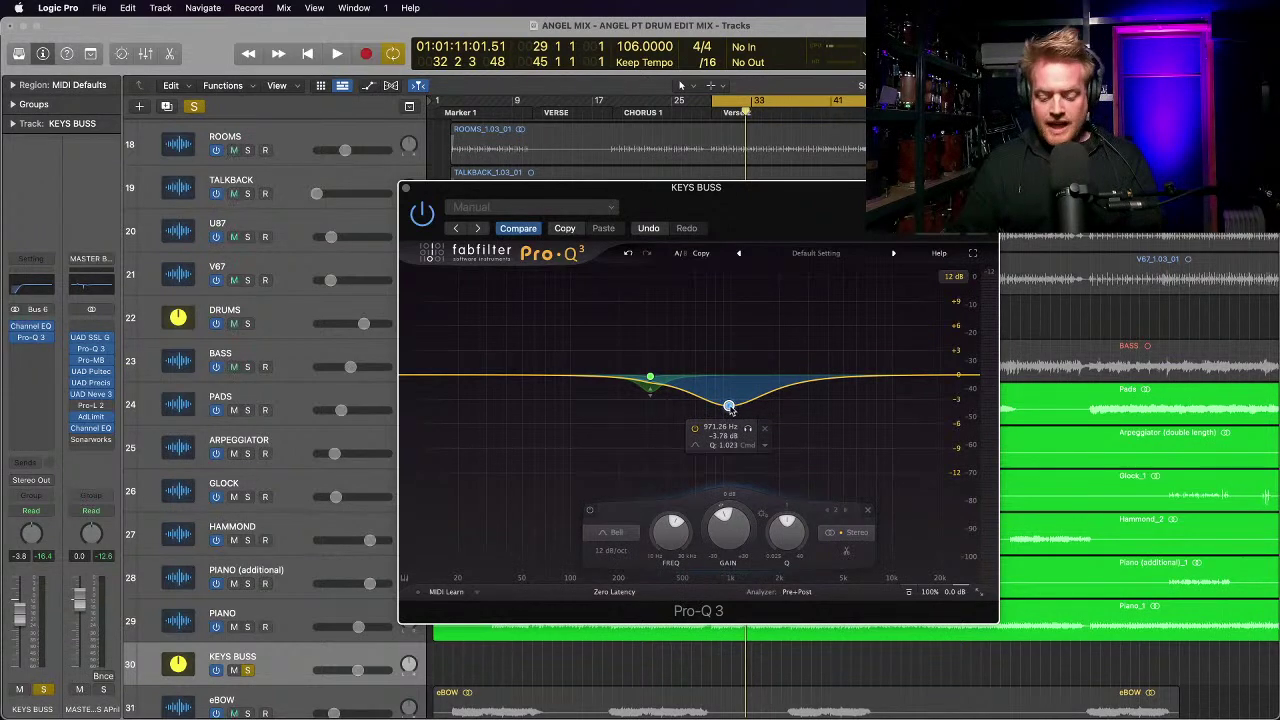
pyautogui.press('space')
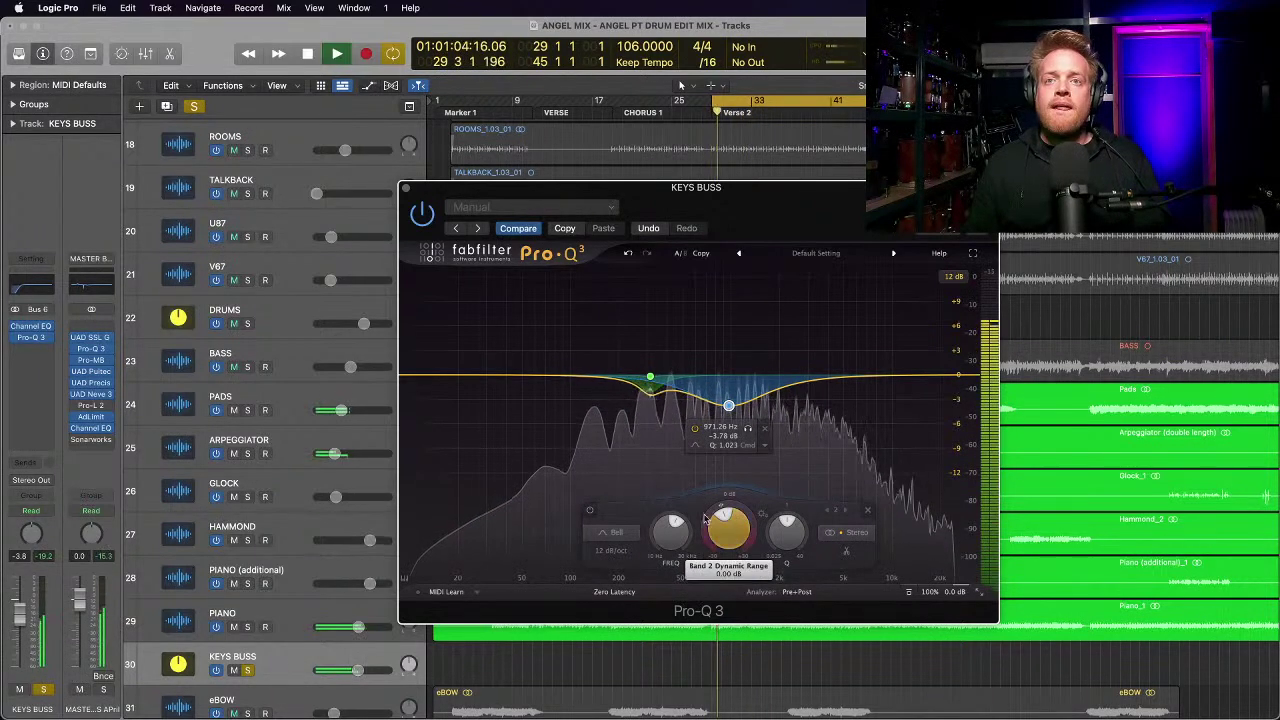
pyautogui.click(590, 511)
pyautogui.click(590, 511)
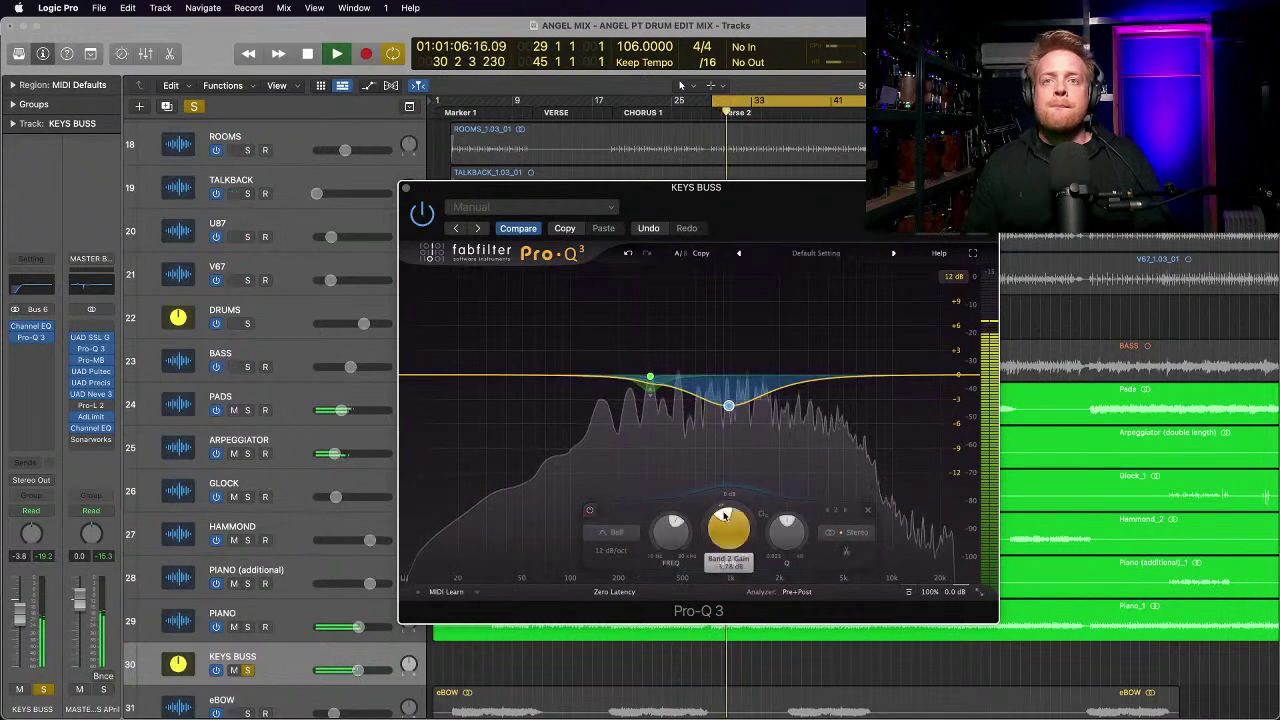
# Step: Give the 971 Hz band about -8.7 dB of dynamic range and reset its static gain to about 0 dB
pyautogui.moveTo(713, 514); pyautogui.dragTo(718, 528)
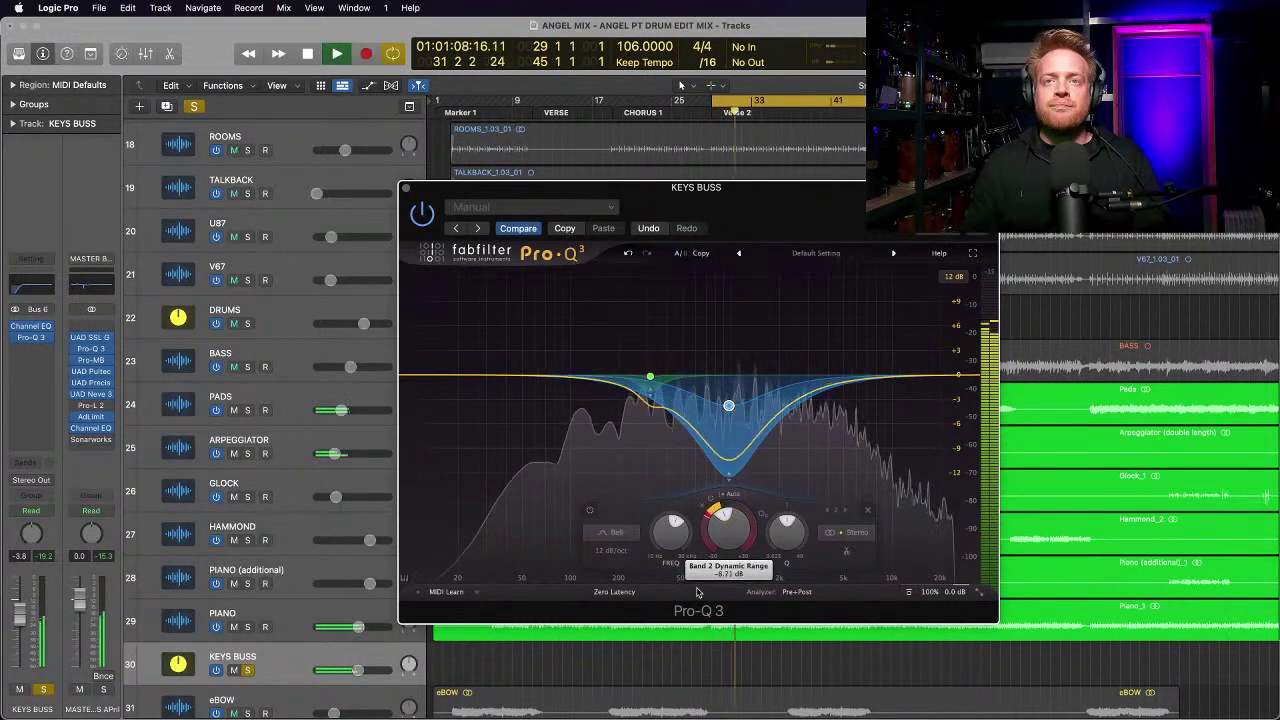
pyautogui.doubleClick(724, 526)
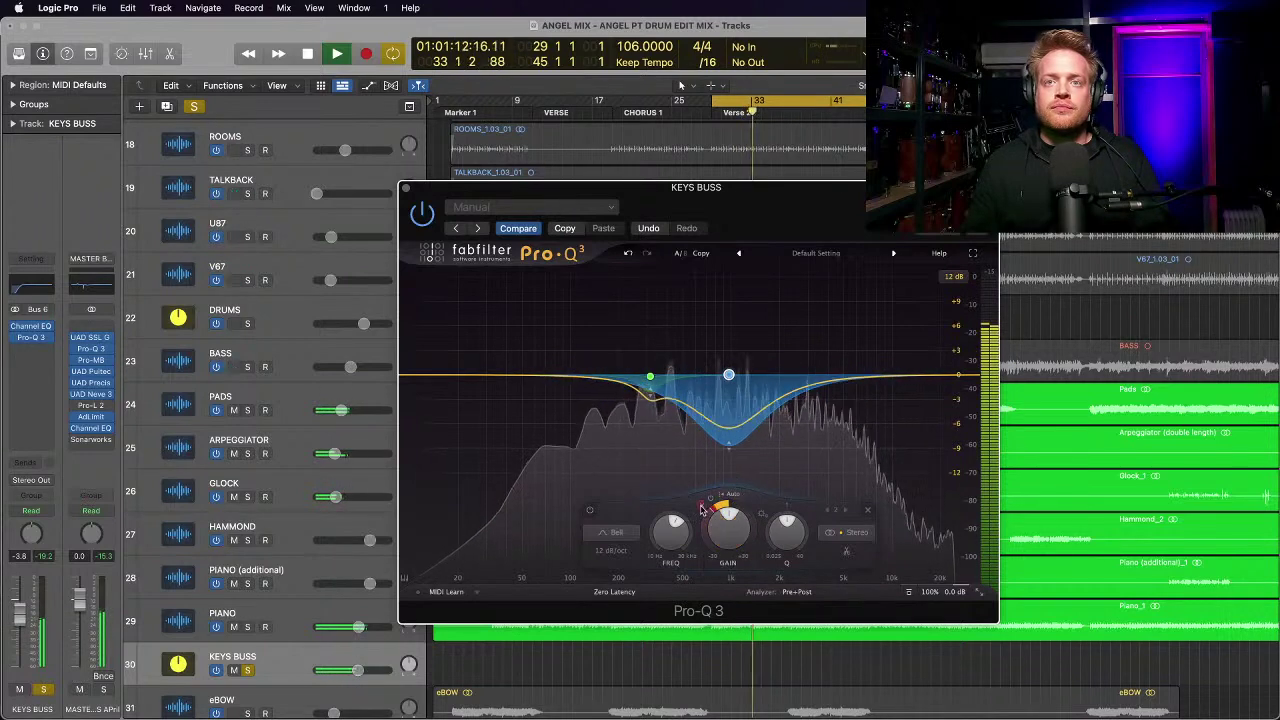
pyautogui.moveTo(704, 397)
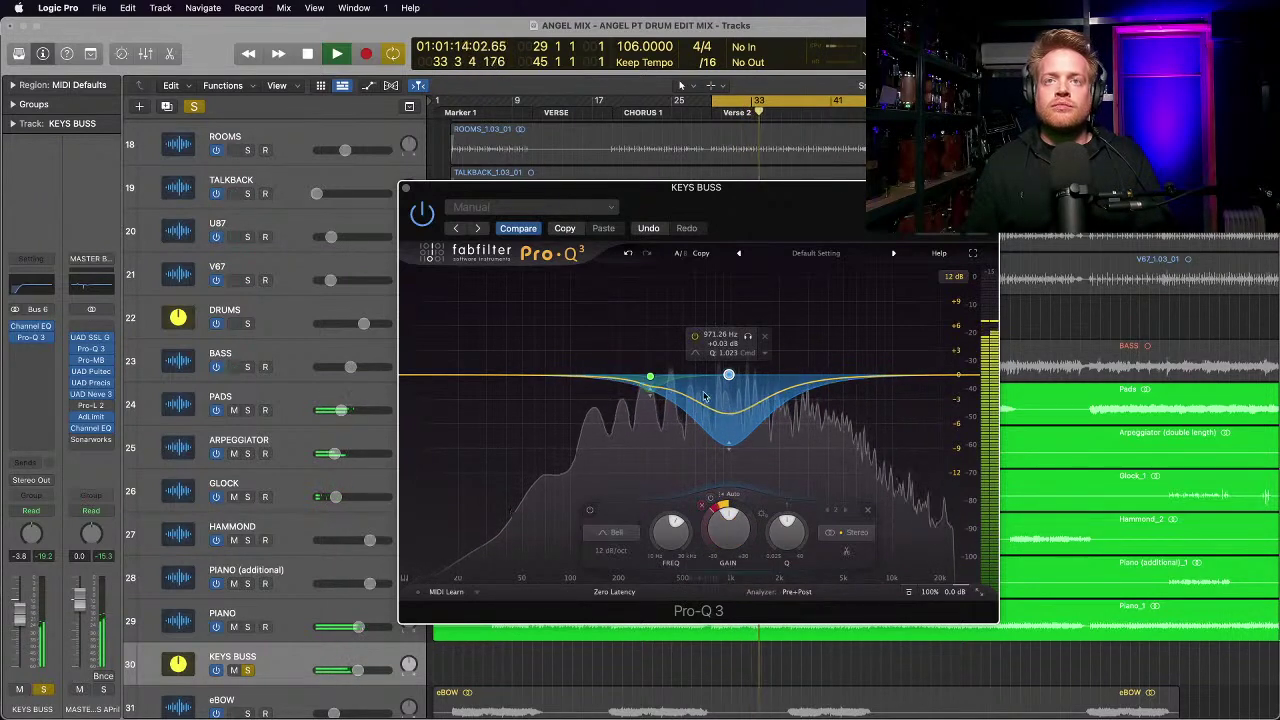
# Step: Compare the 971 Hz dynamic band on and off, leave it bypassed, and close the Pro-Q 3 window
pyautogui.click(590, 511)
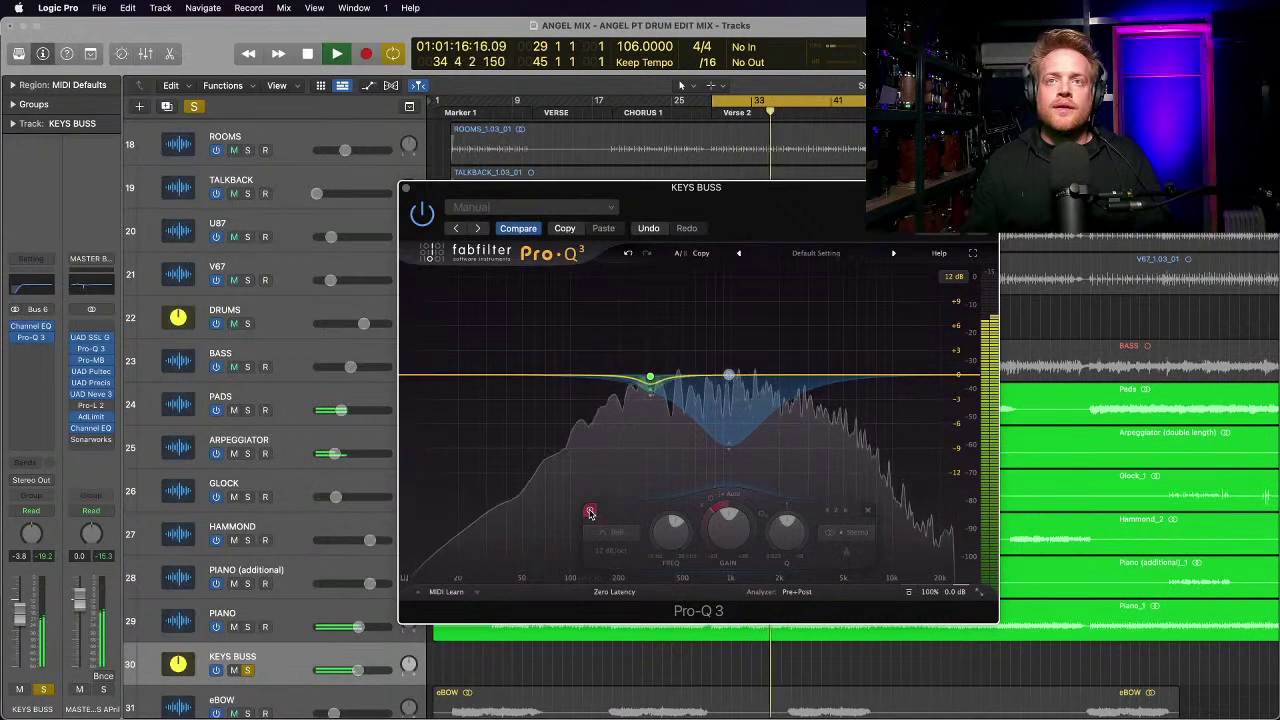
pyautogui.click(590, 511)
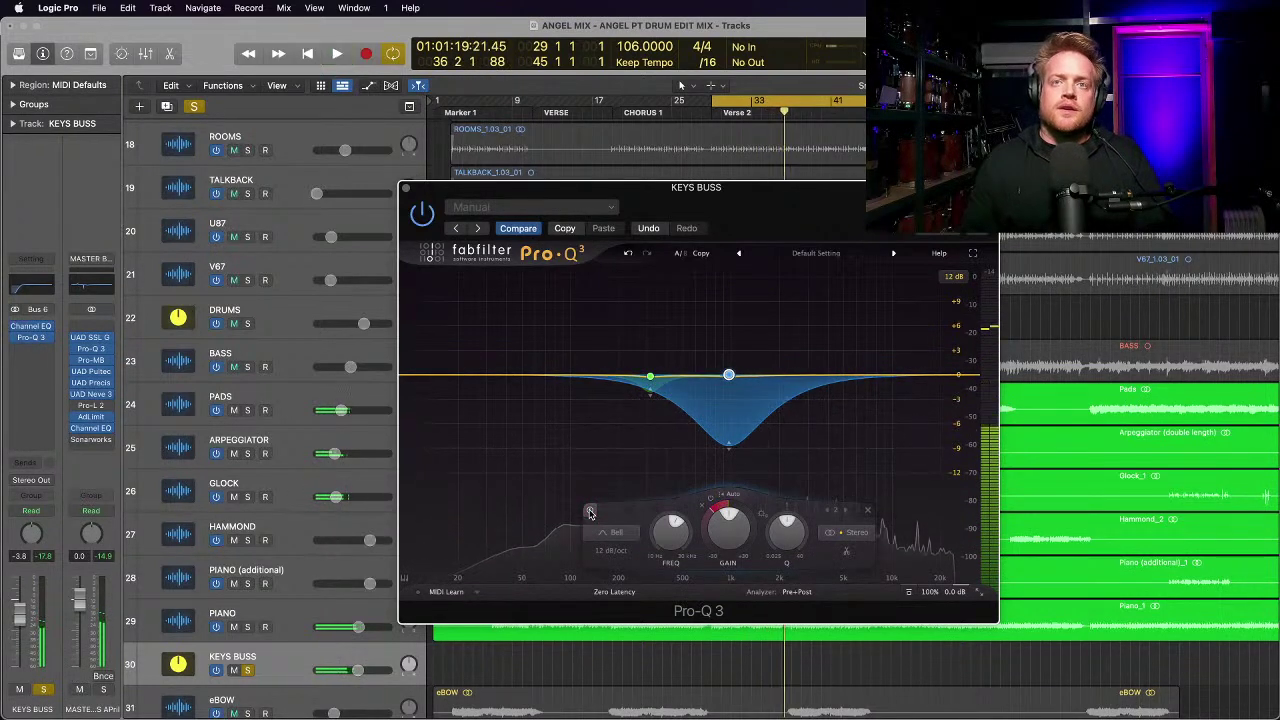
pyautogui.click(590, 511)
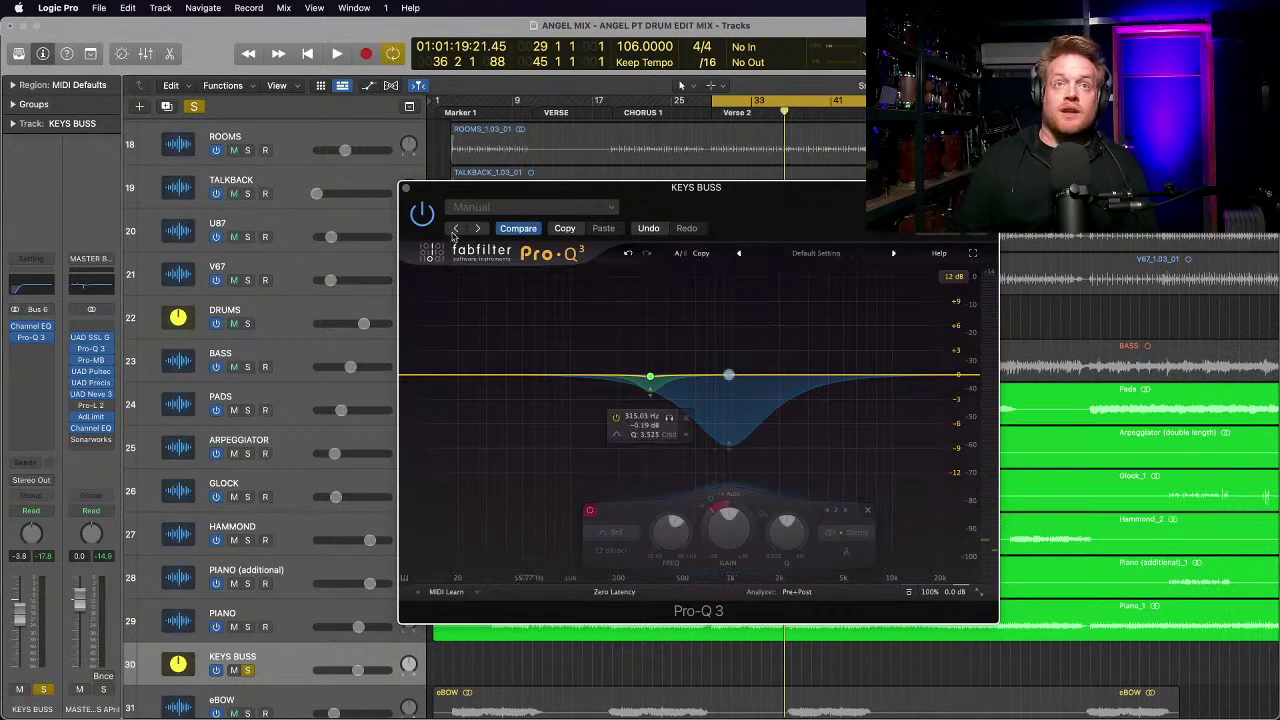
pyautogui.click(406, 191)
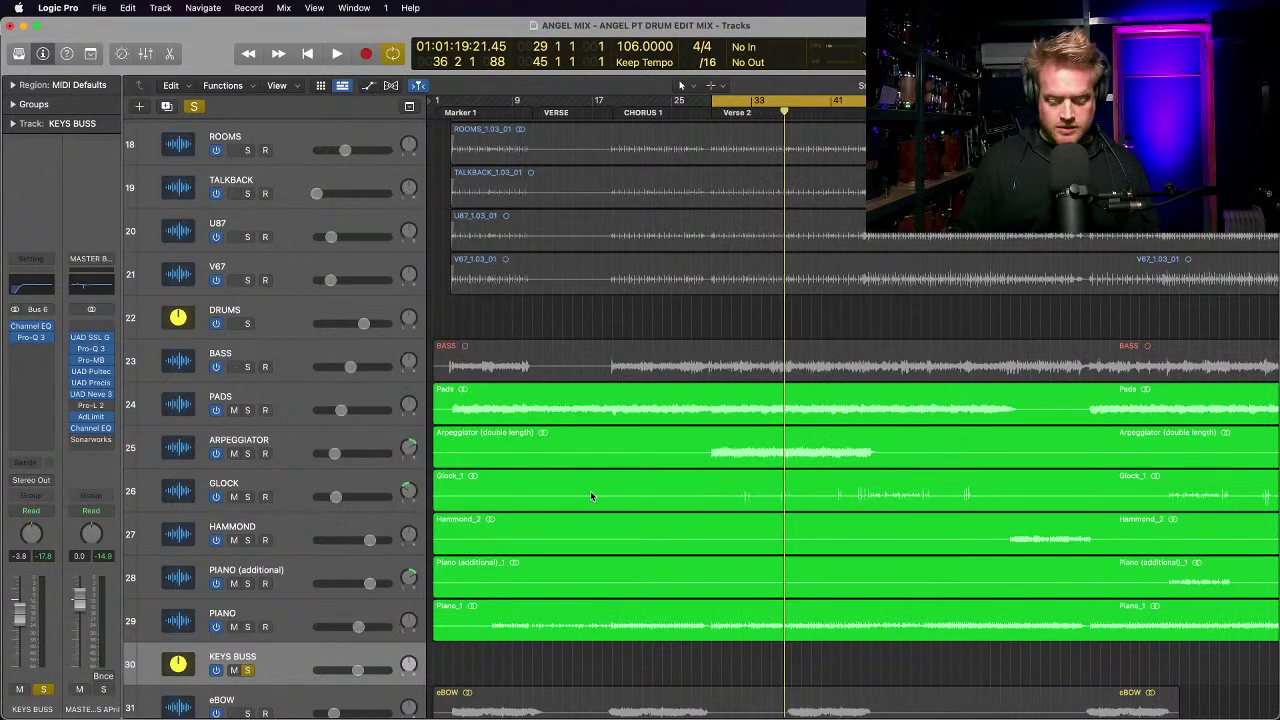
# Step: Unsolo the KEYS BUSS track and bring the guitar tracks below it into view
pyautogui.press('super+Left')
pyautogui.press('super+Up')
pyautogui.press('super+Up')
pyautogui.press('super+Up')
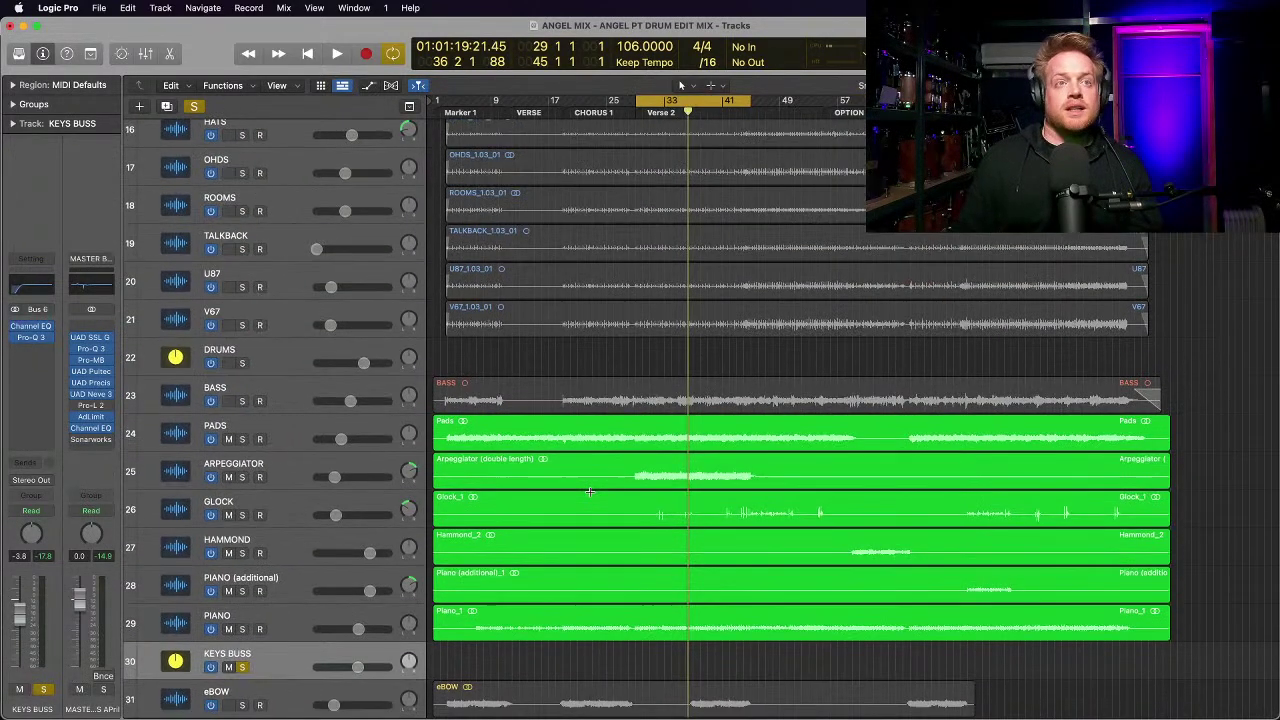
pyautogui.scroll(-5, 283, 488)
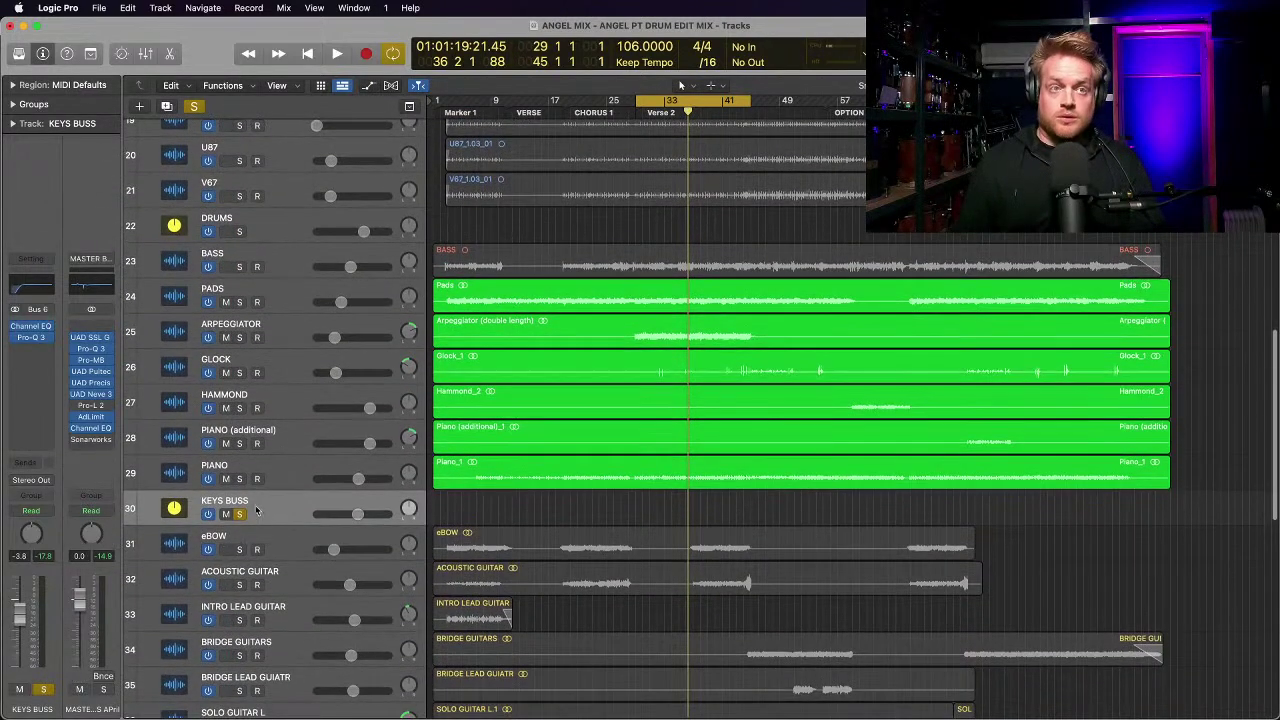
pyautogui.click(239, 514)
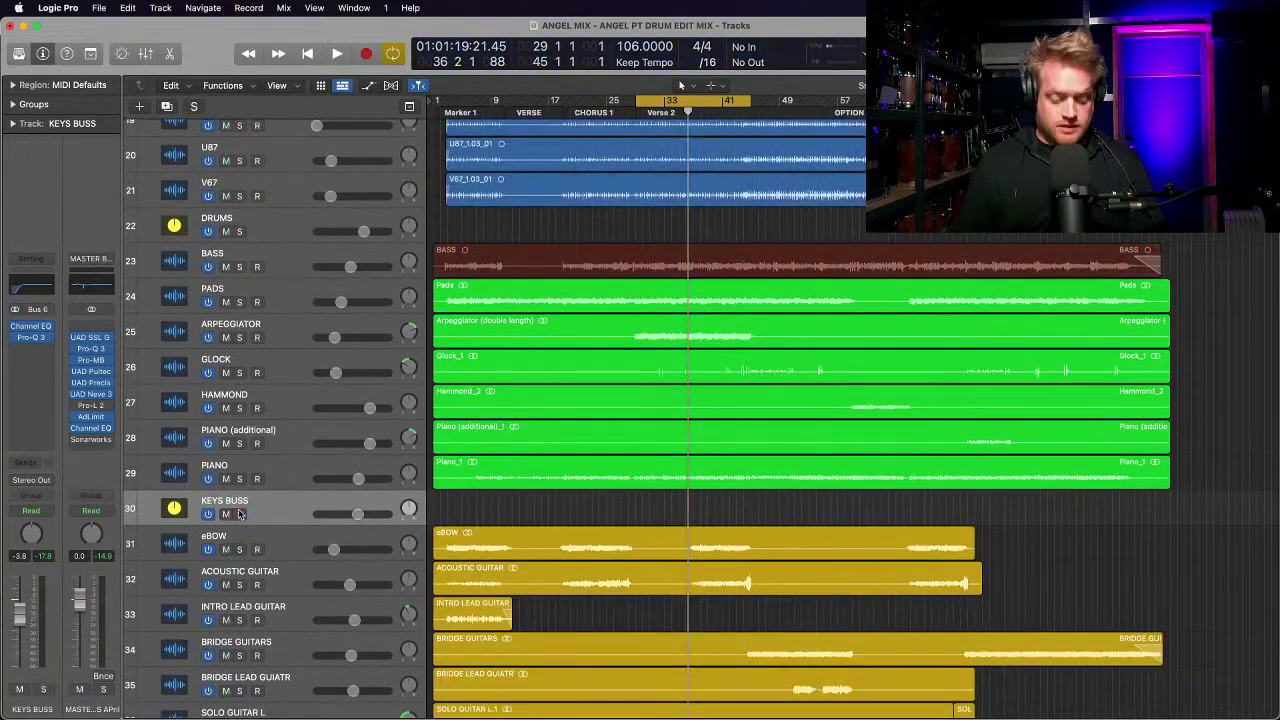
pyautogui.press('super+Up')
pyautogui.scroll(-6, 271, 472)
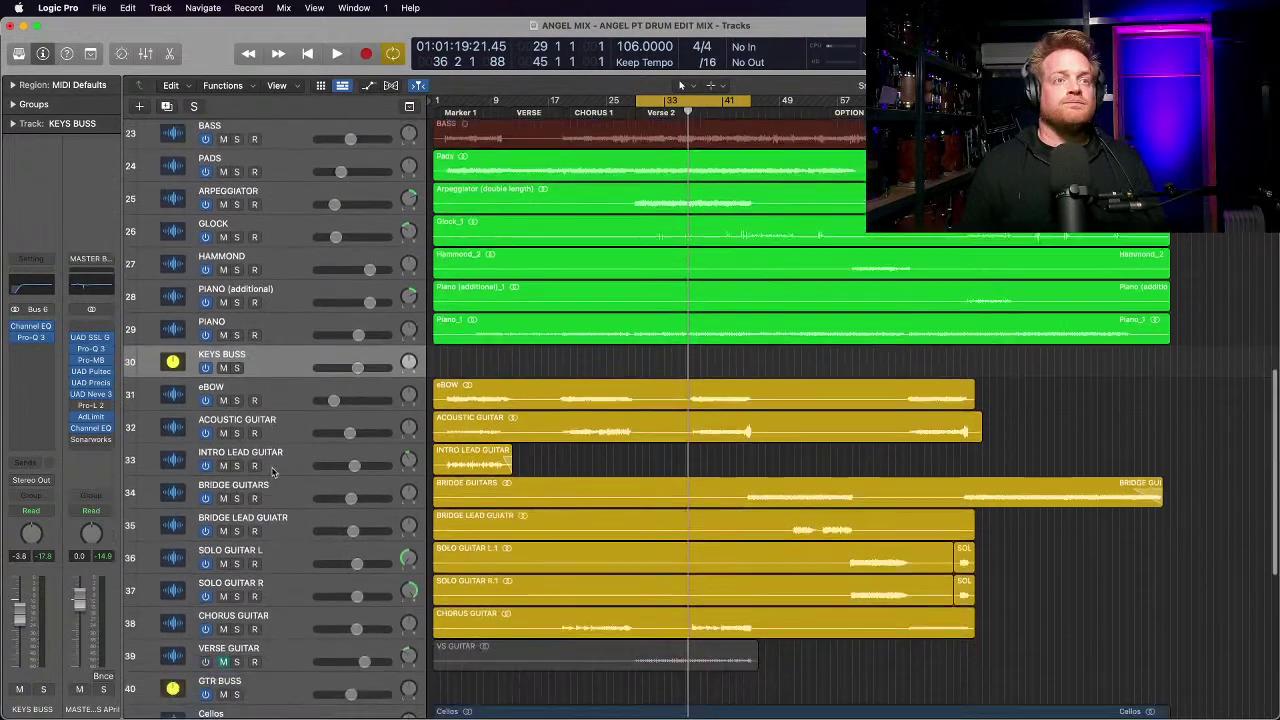
# Step: Inspect the GTR BUSS, VERSE GUITAR and CHORUS GUITAR channel strips, briefly opening the chorus guitar's Pro-Q 3
pyautogui.press('Down')
pyautogui.click(295, 663)
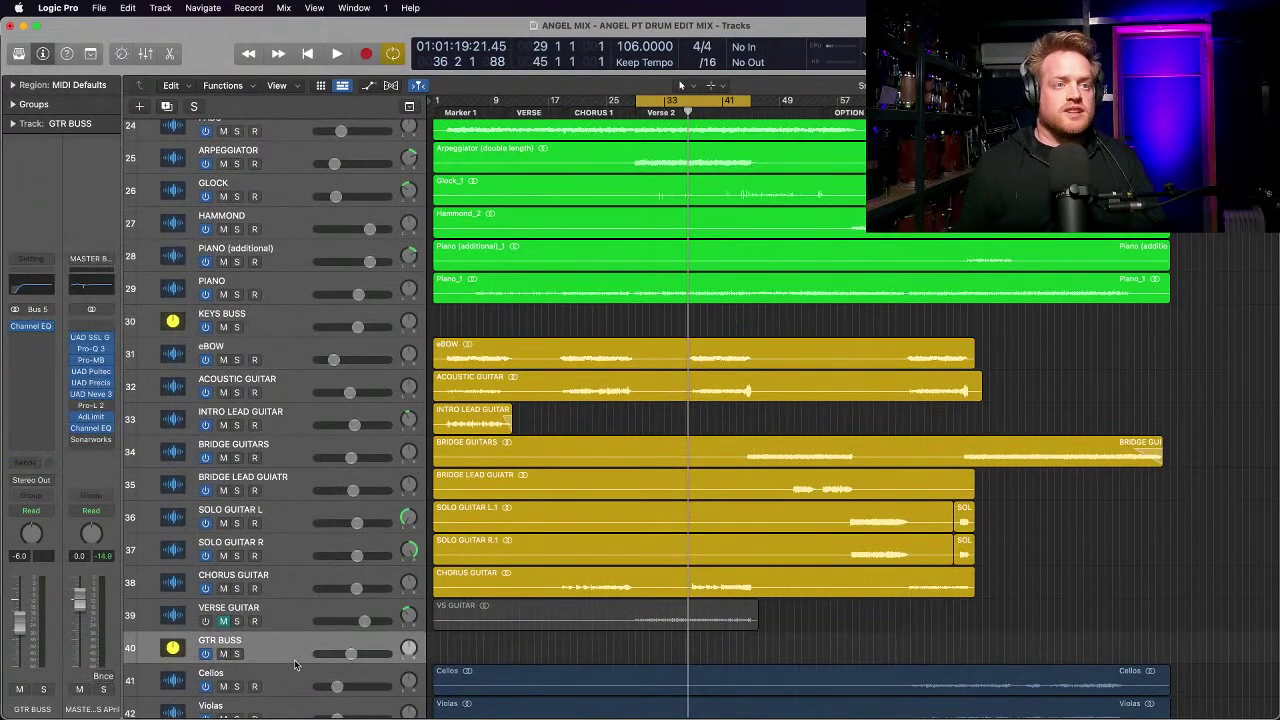
pyautogui.click(290, 617)
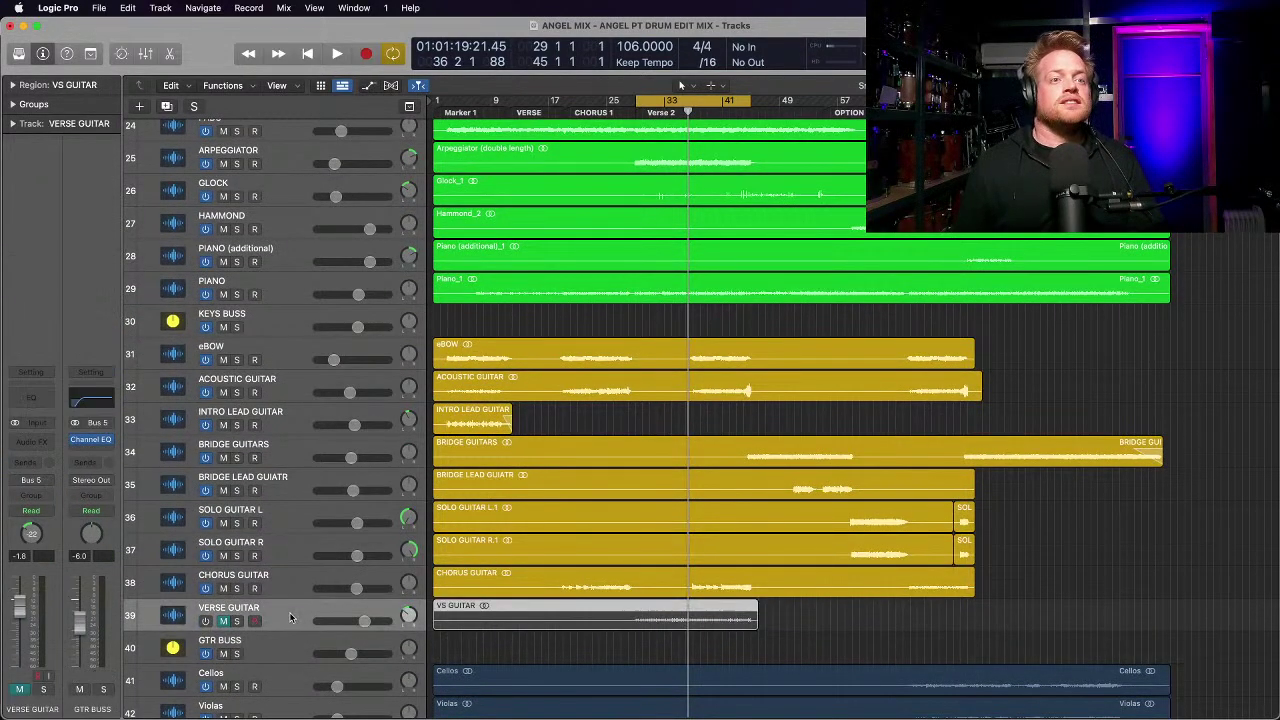
pyautogui.click(284, 590)
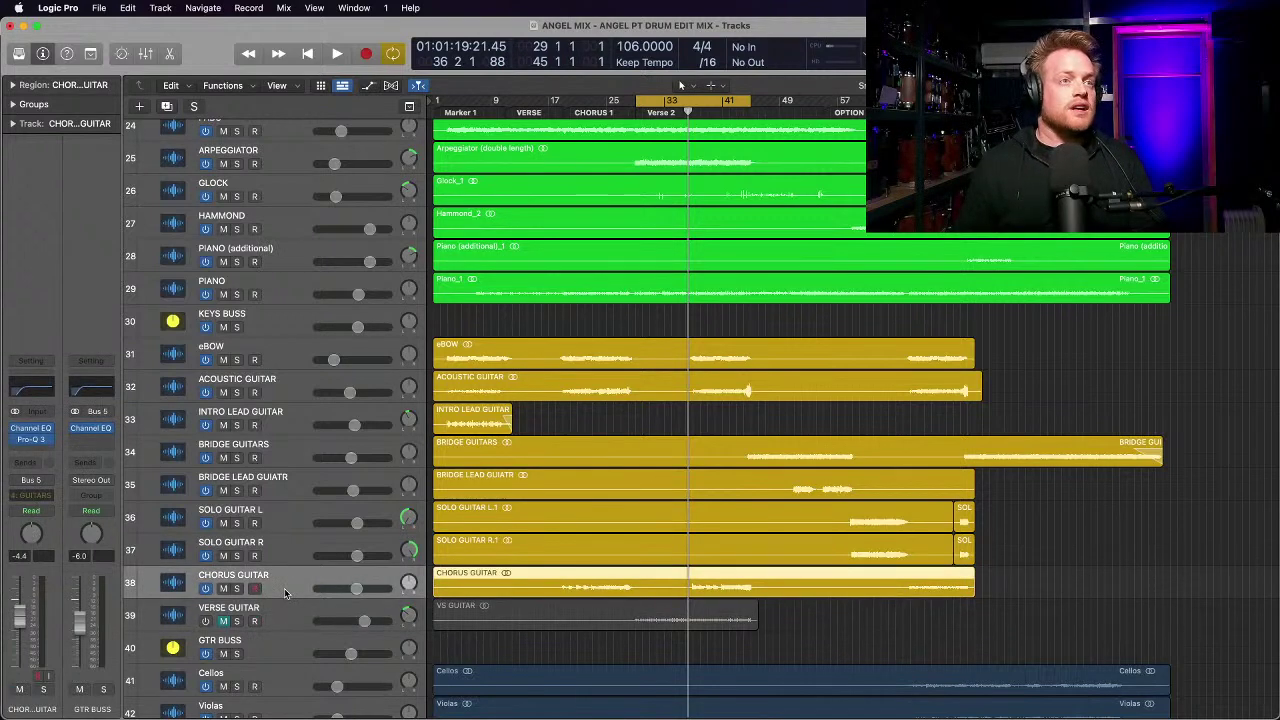
pyautogui.click(35, 442)
pyautogui.click(405, 189)
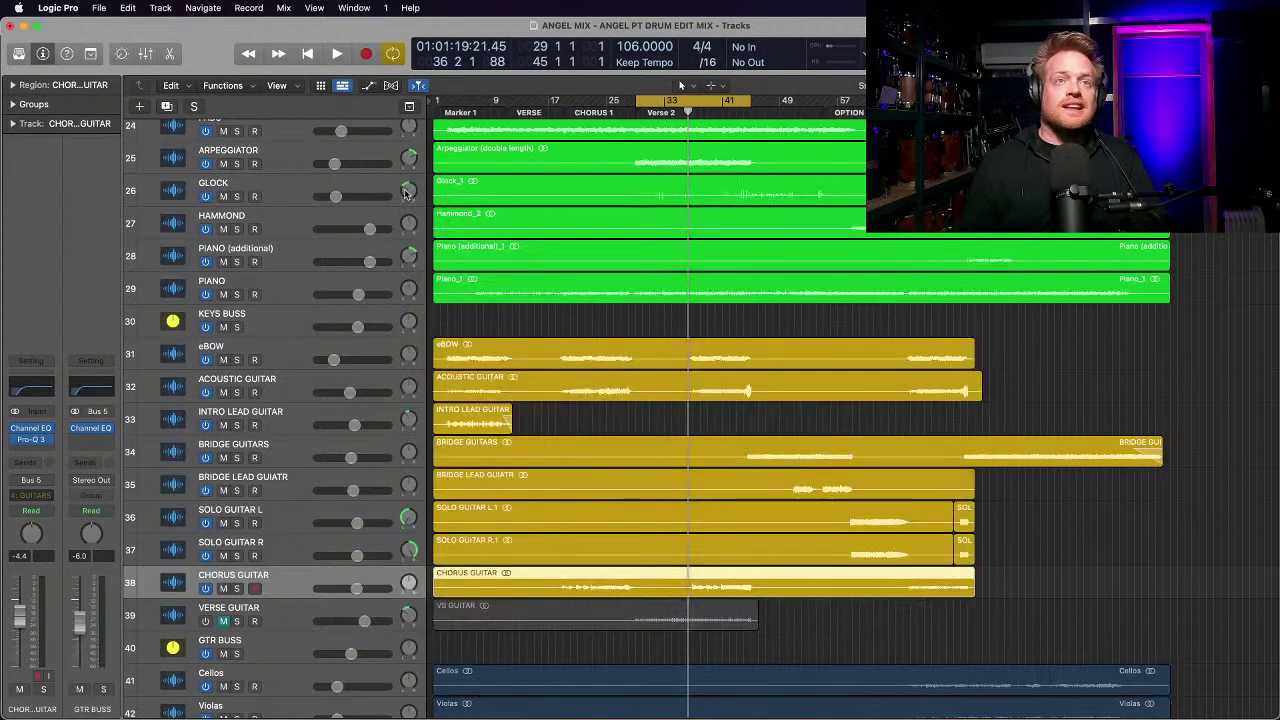
# Step: Solo the eBOW track, set the cycle range from bar 3 to bar 12, and start playback
pyautogui.click(280, 364)
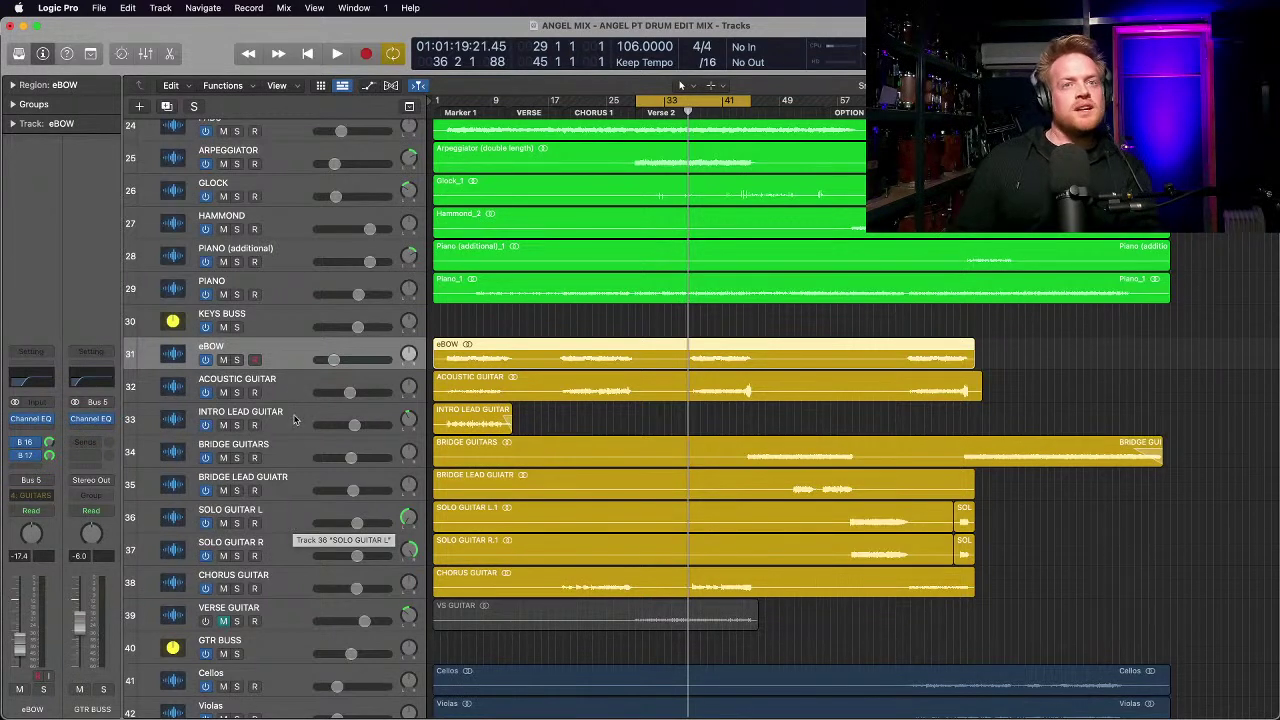
pyautogui.click(237, 360)
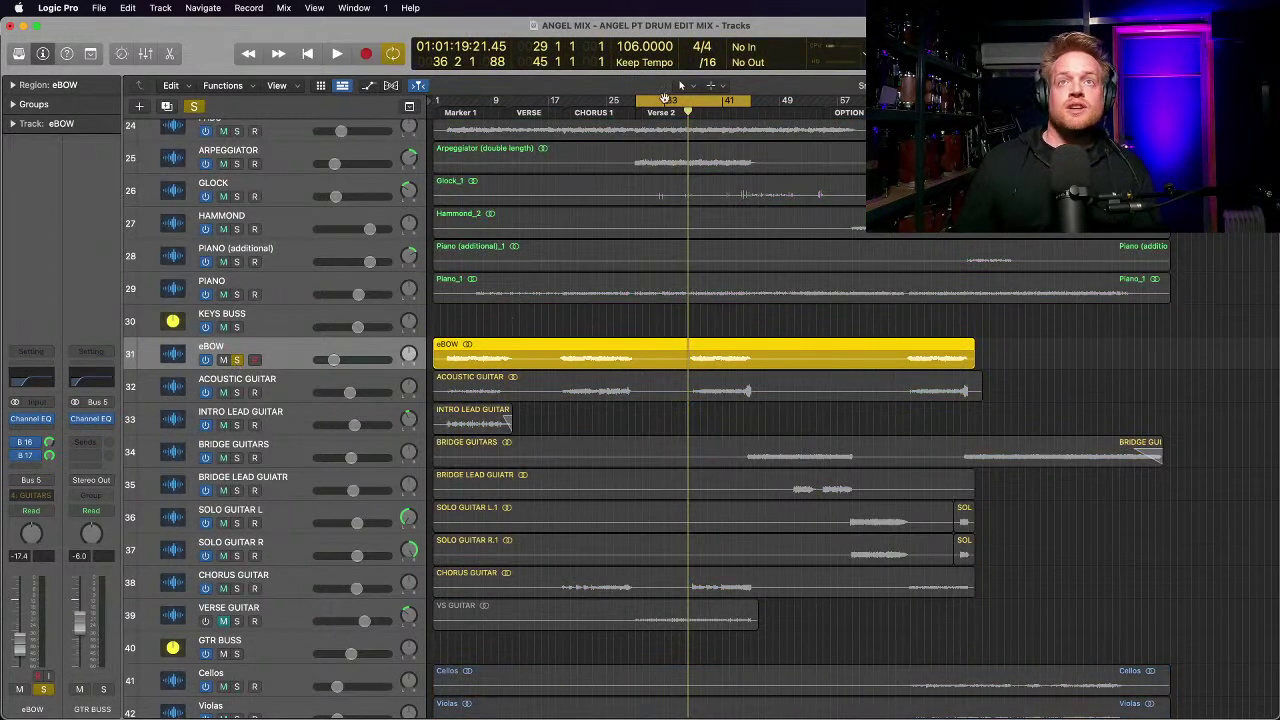
pyautogui.moveTo(665, 103); pyautogui.dragTo(475, 101)
pyautogui.moveTo(562, 103); pyautogui.dragTo(512, 101)
pyautogui.press('space')
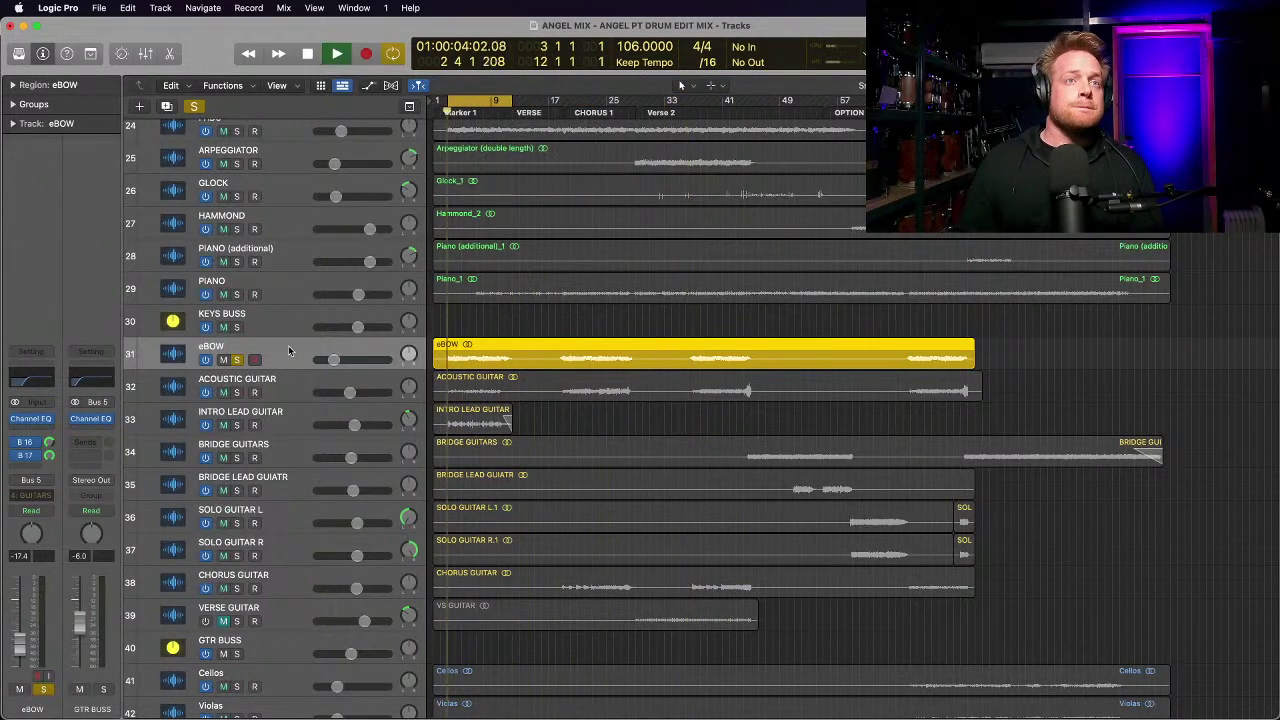
# Step: Examine the eBOW's Bus 16 send to SN REV SHRT, opening and closing that bus's UAD AMS RMX16 reverb
pyautogui.click(22, 442)
pyautogui.click(92, 410)
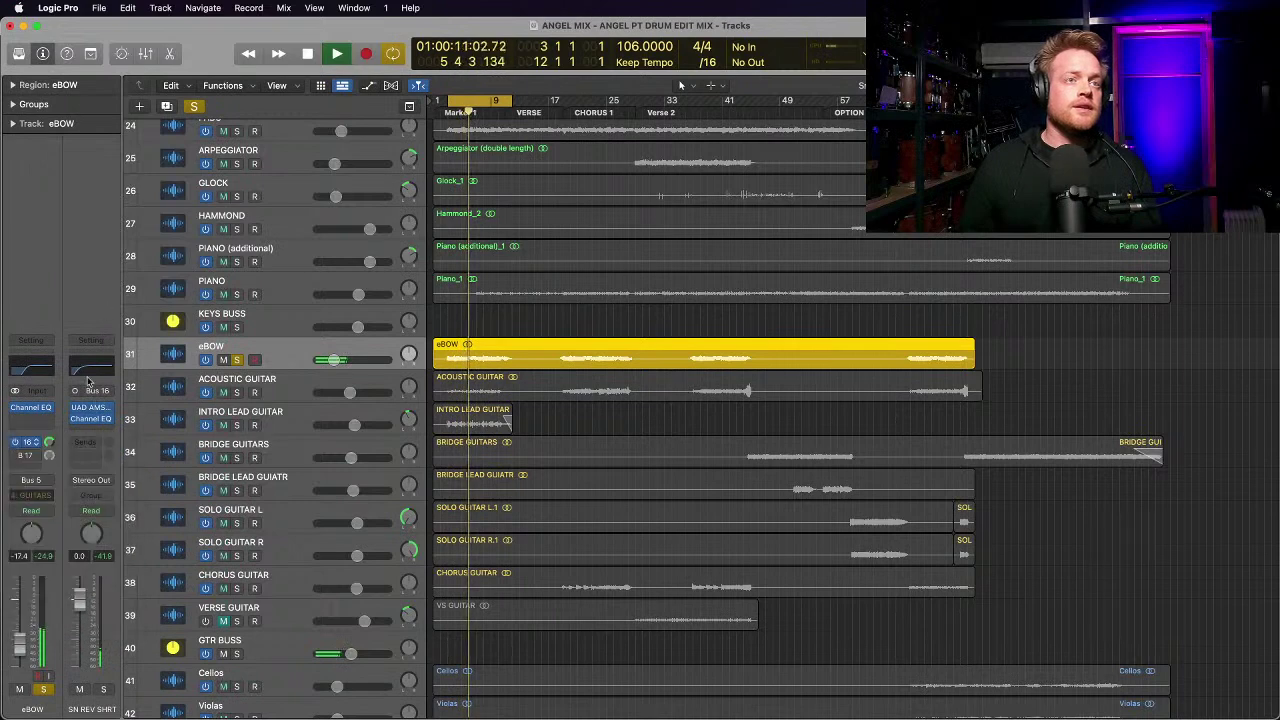
pyautogui.click(92, 410)
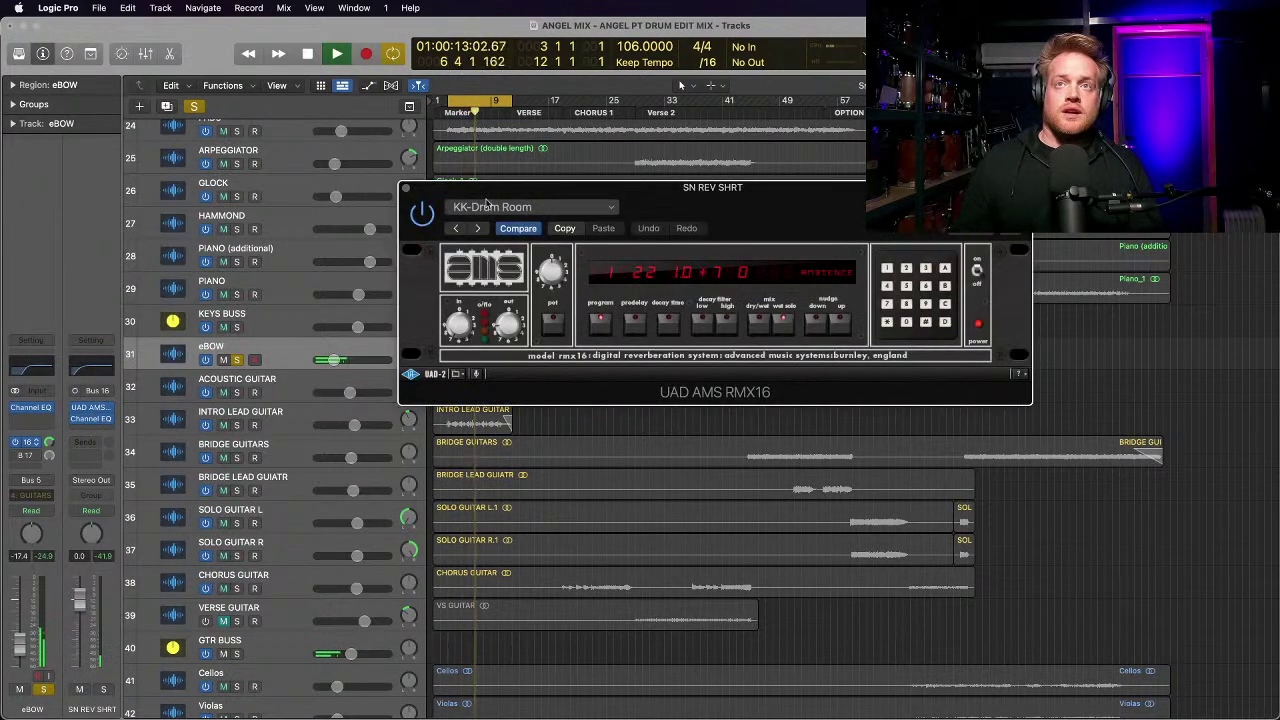
pyautogui.click(408, 190)
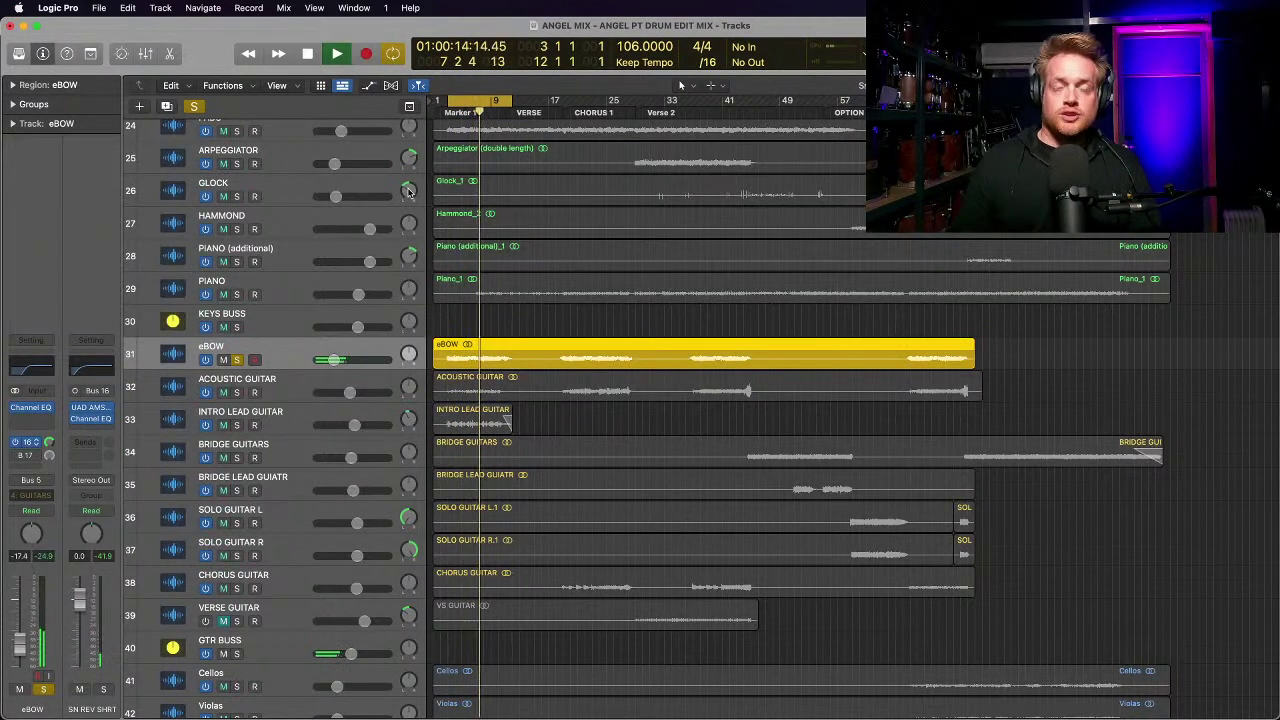
# Step: Examine the eBOW's Bus 17 send to SN REV LONG and stop playback
pyautogui.click(22, 456)
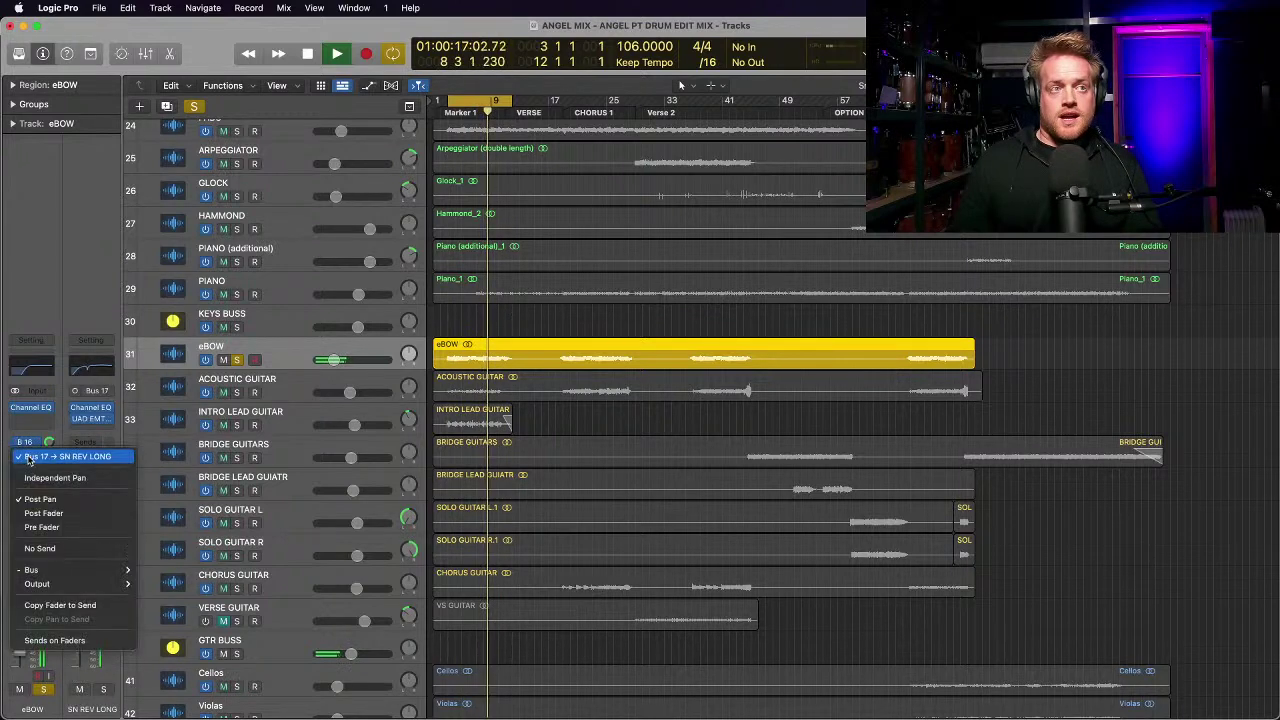
pyautogui.click(25, 458)
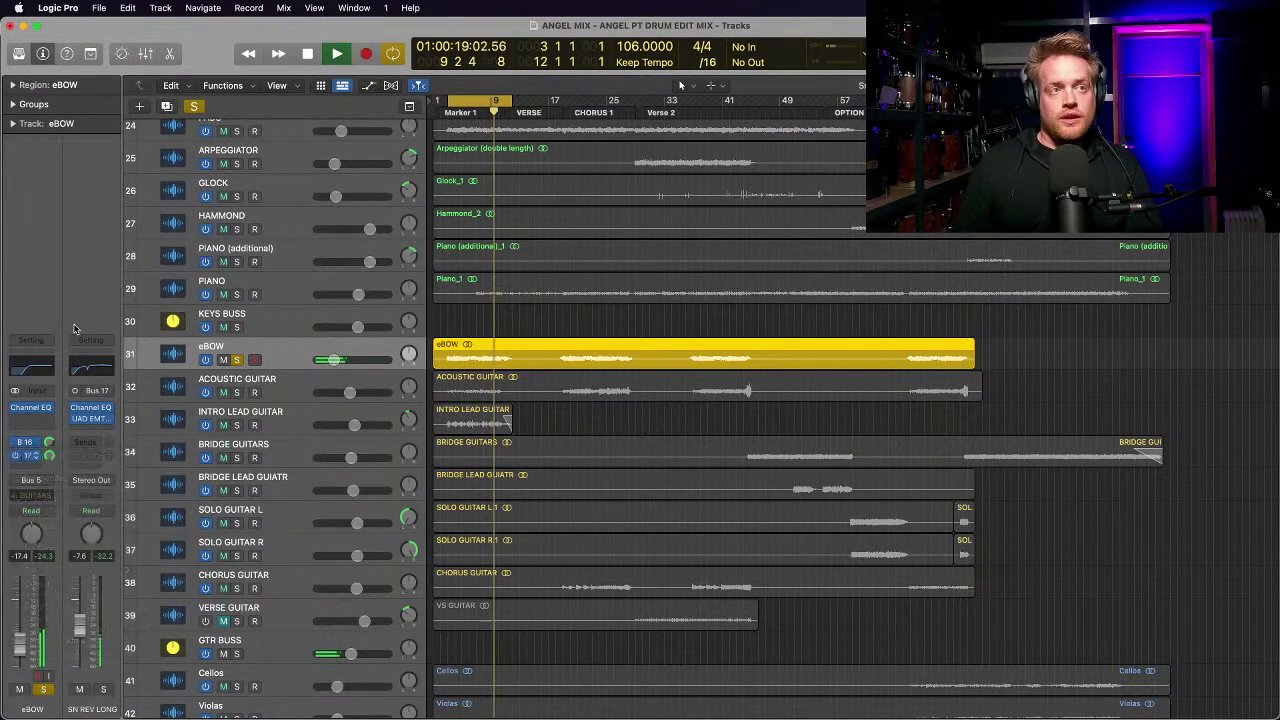
pyautogui.press('space')
pyautogui.click(31, 457)
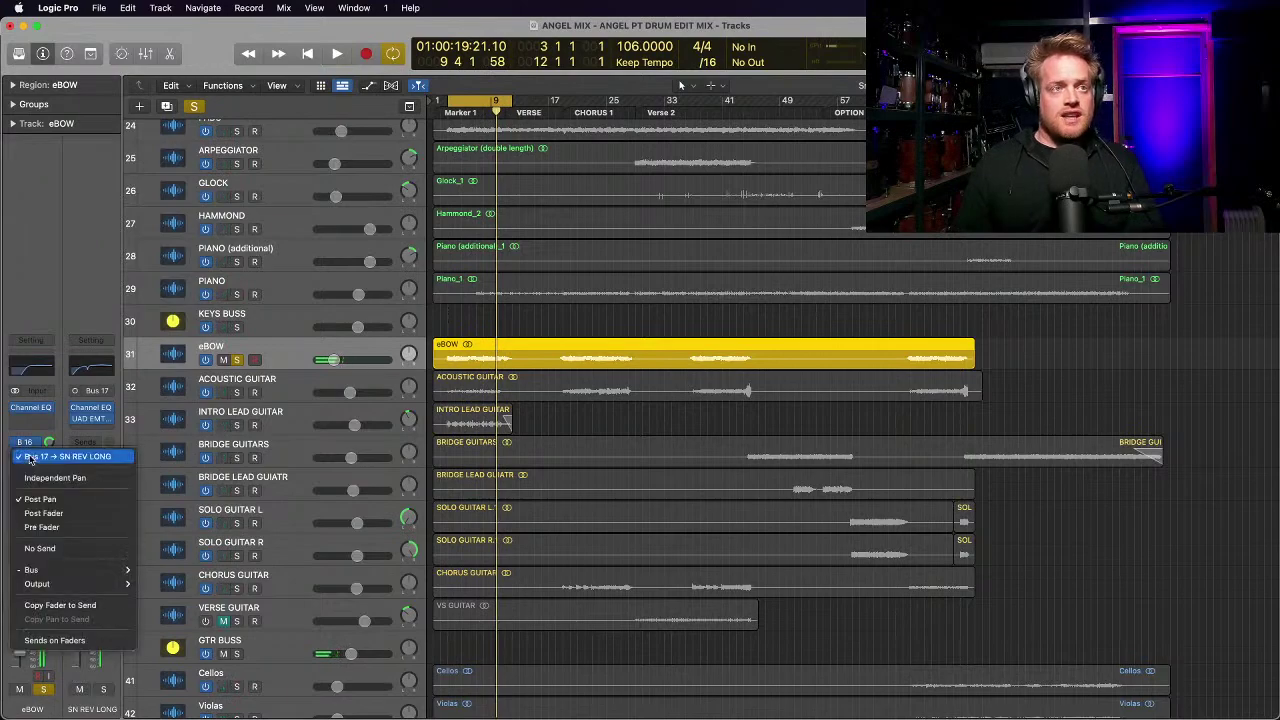
pyautogui.click(300, 232)
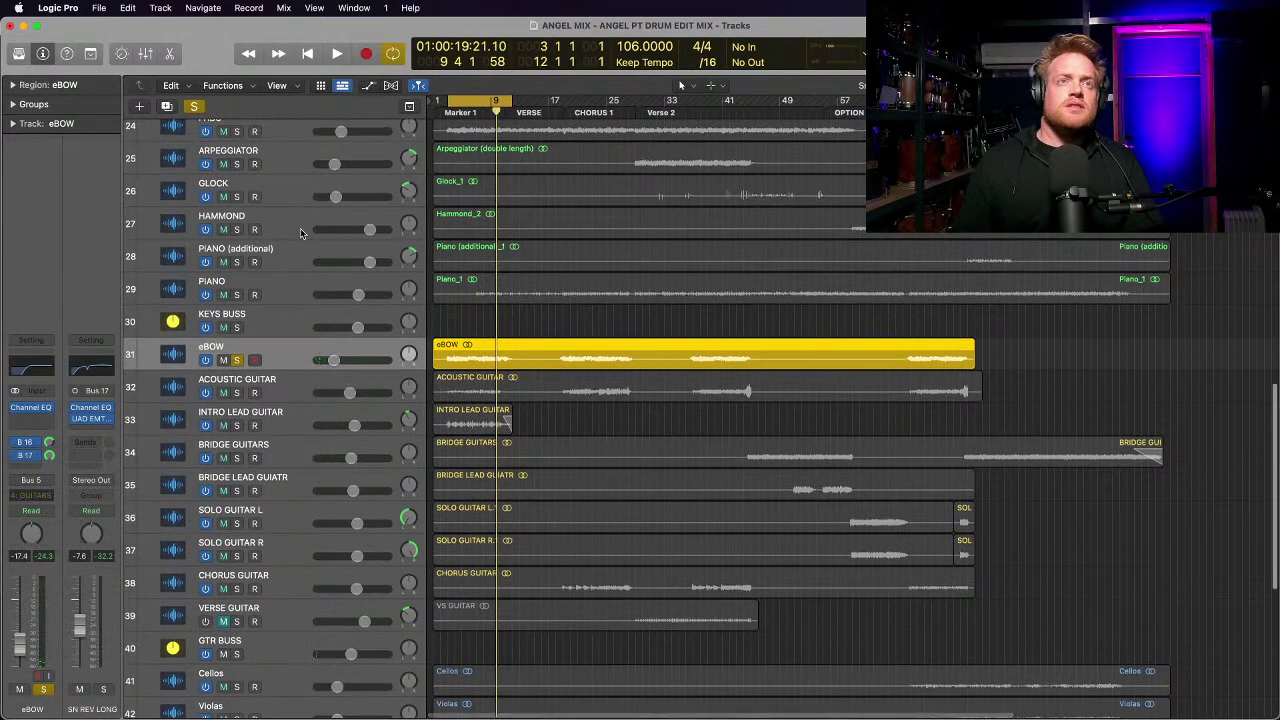
# Step: Select the SNR T track and examine its Bus 16 and Bus 17 sends to the short and long snare reverbs
pyautogui.scroll(15, 300, 230)
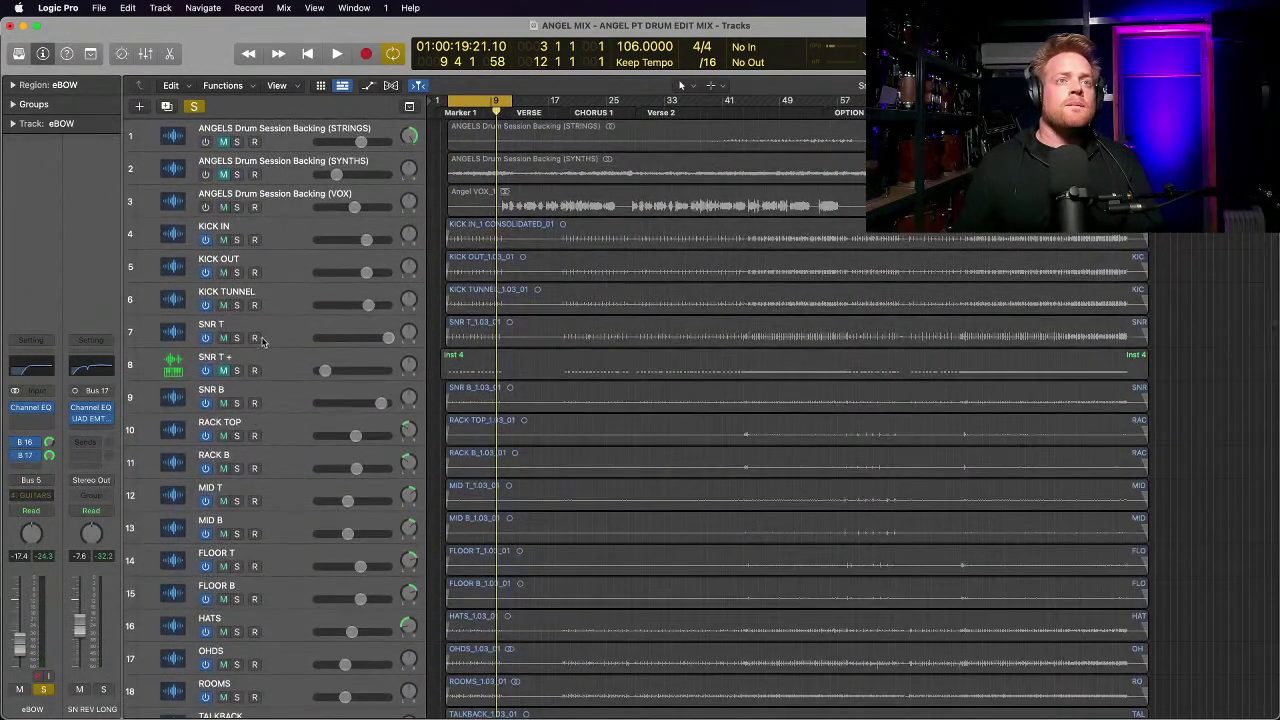
pyautogui.click(260, 342)
pyautogui.click(50, 440)
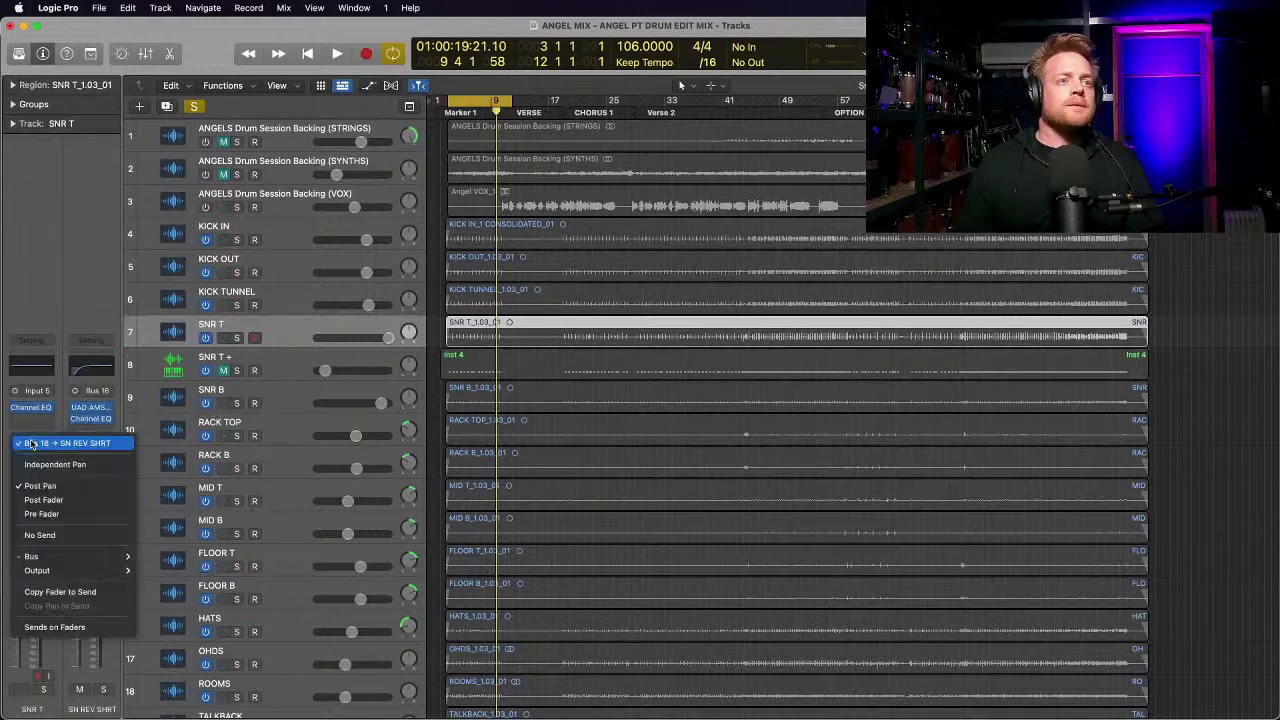
pyautogui.click(40, 443)
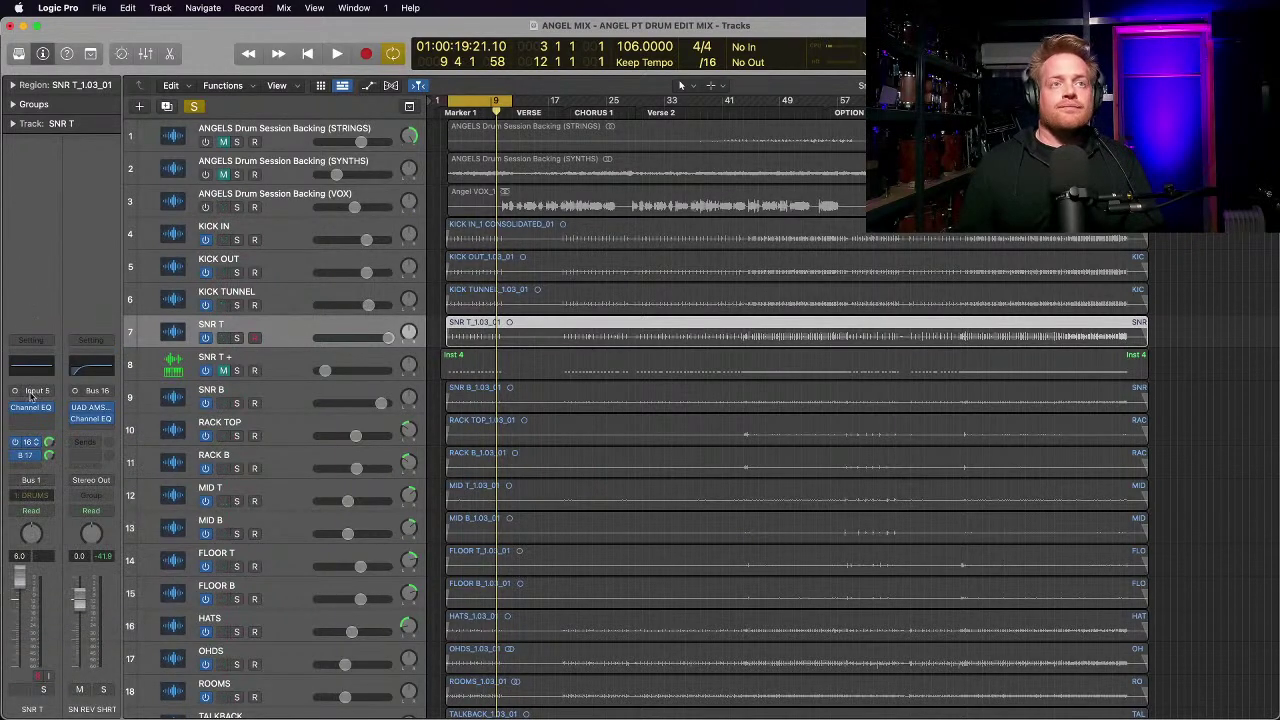
pyautogui.click(25, 455)
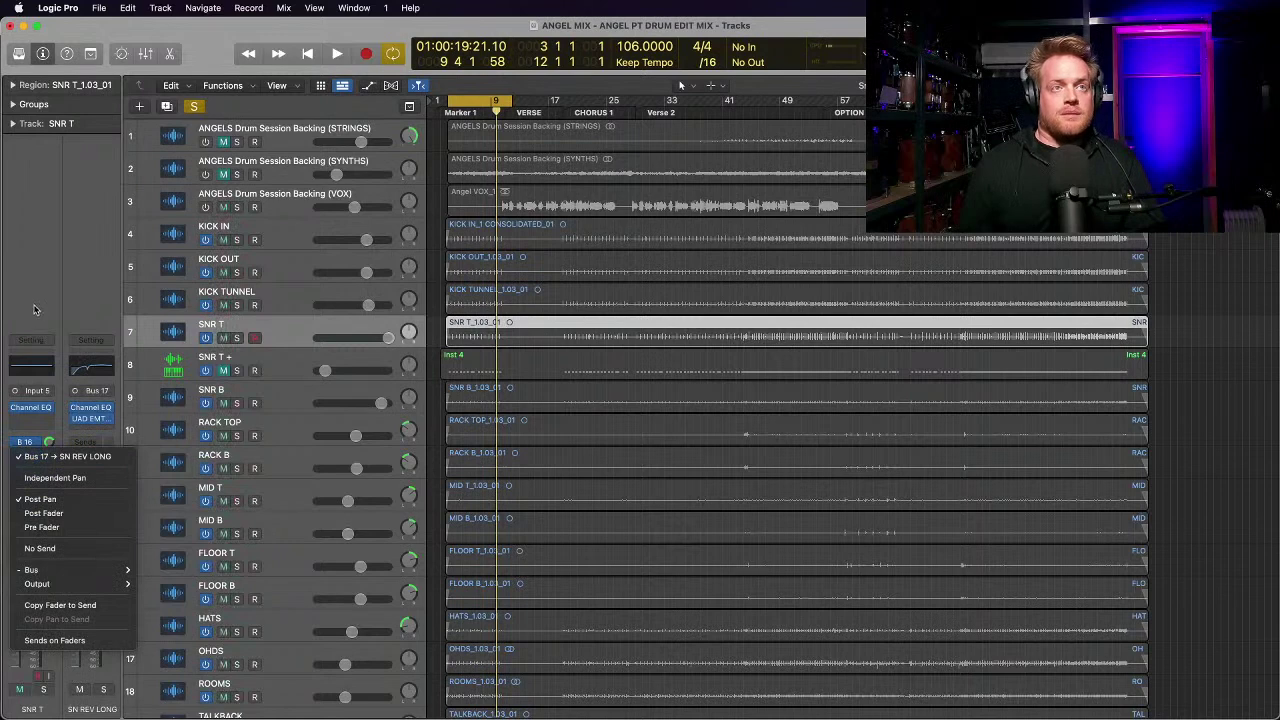
pyautogui.click(35, 310)
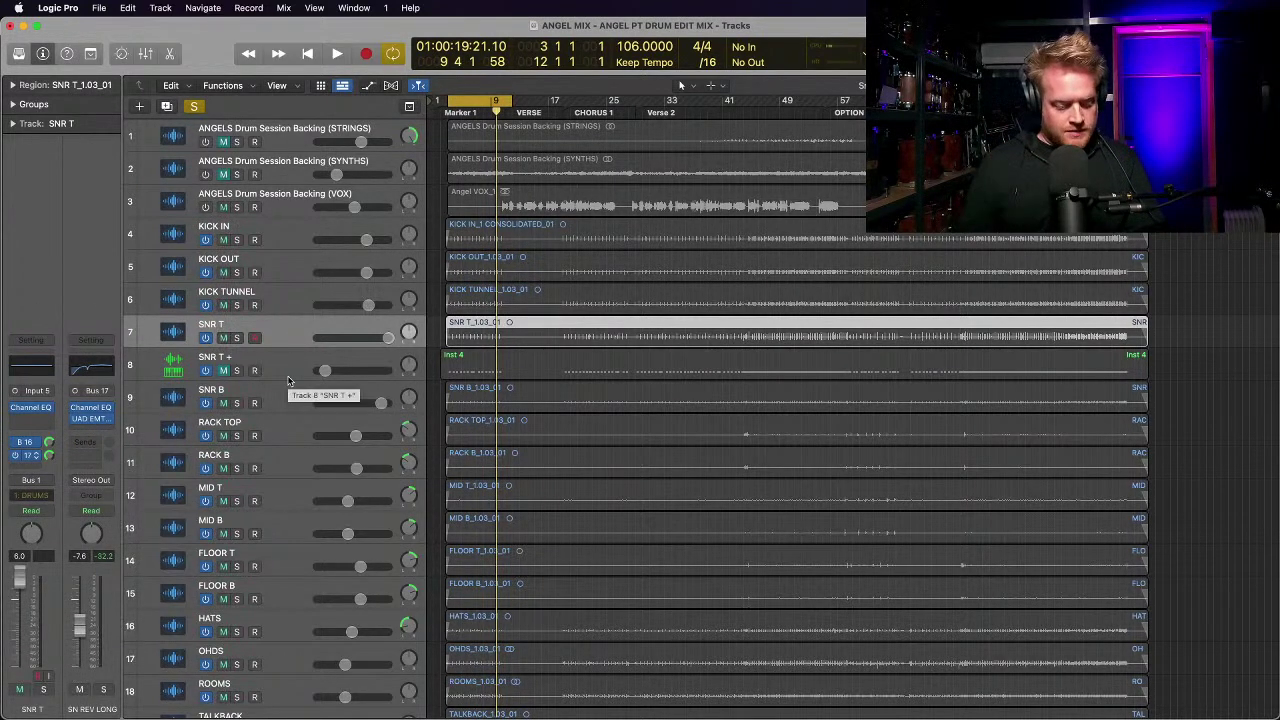
# Step: Clear the eBOW track's solo, solo the GTR BUSS instead, and start playback of the cycled intro
pyautogui.scroll(-10, 345, 379)
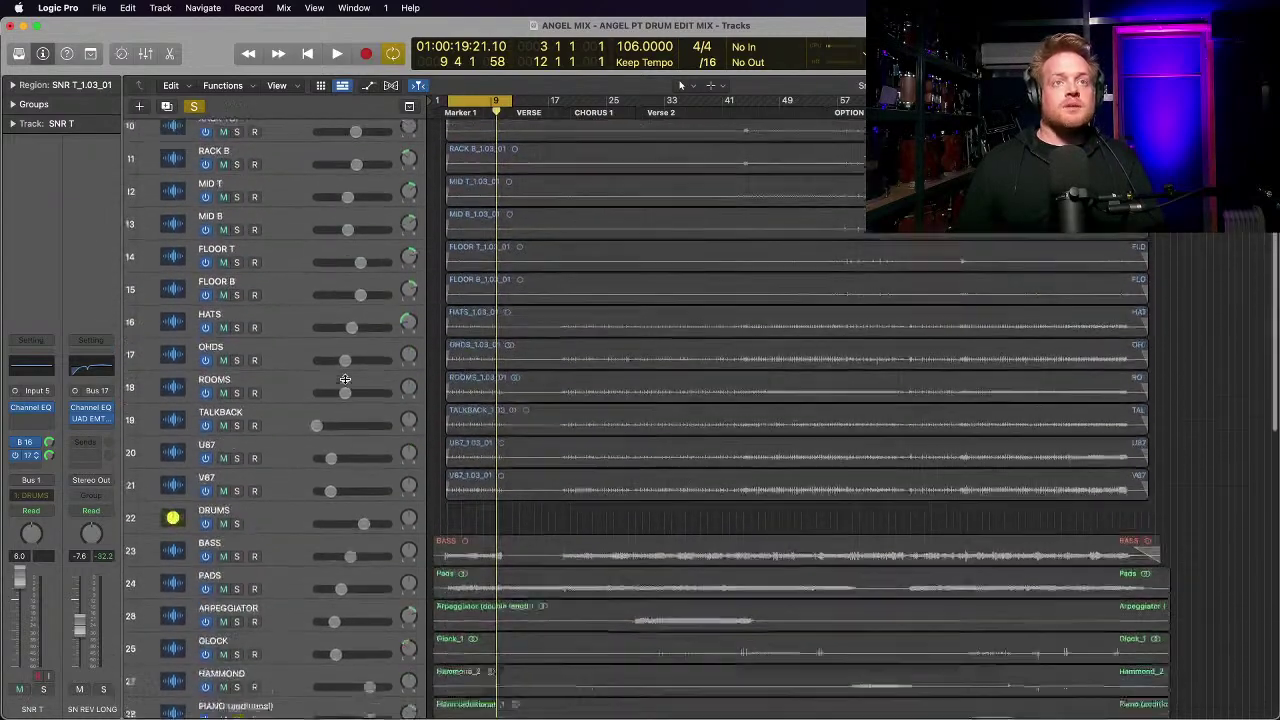
pyautogui.scroll(-1, 345, 379)
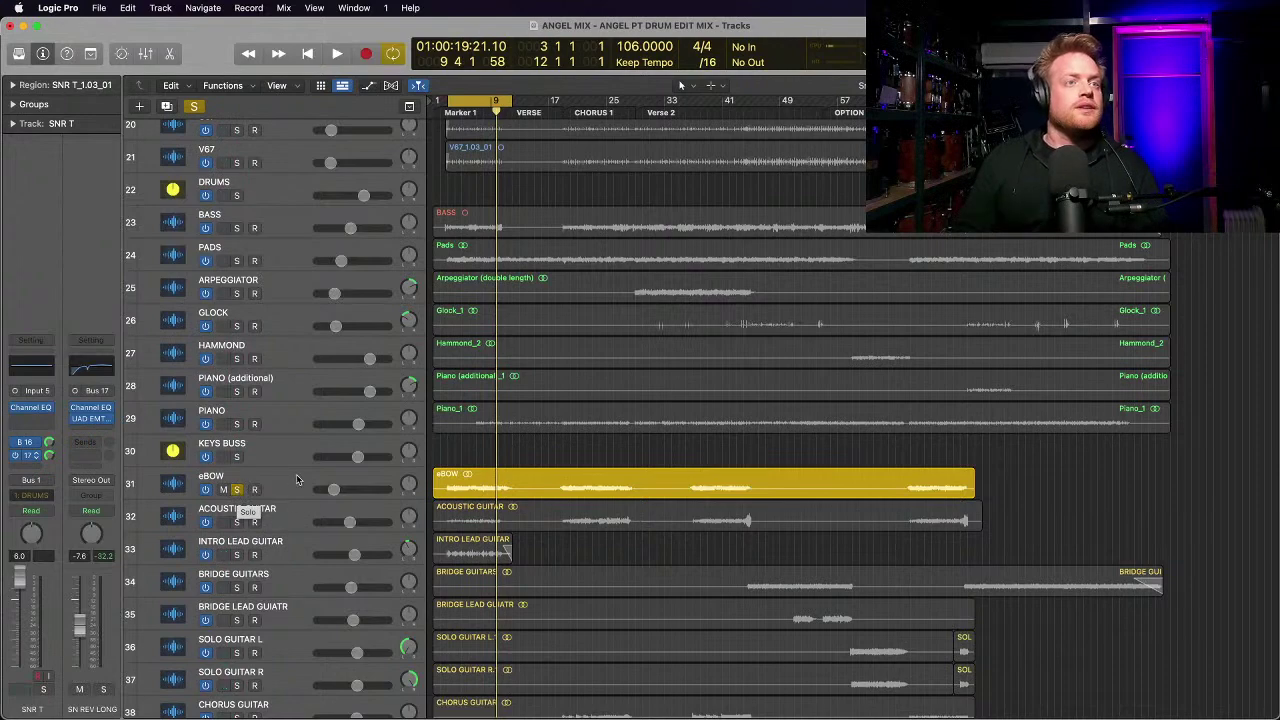
pyautogui.press('ctrl+alt+super+s')
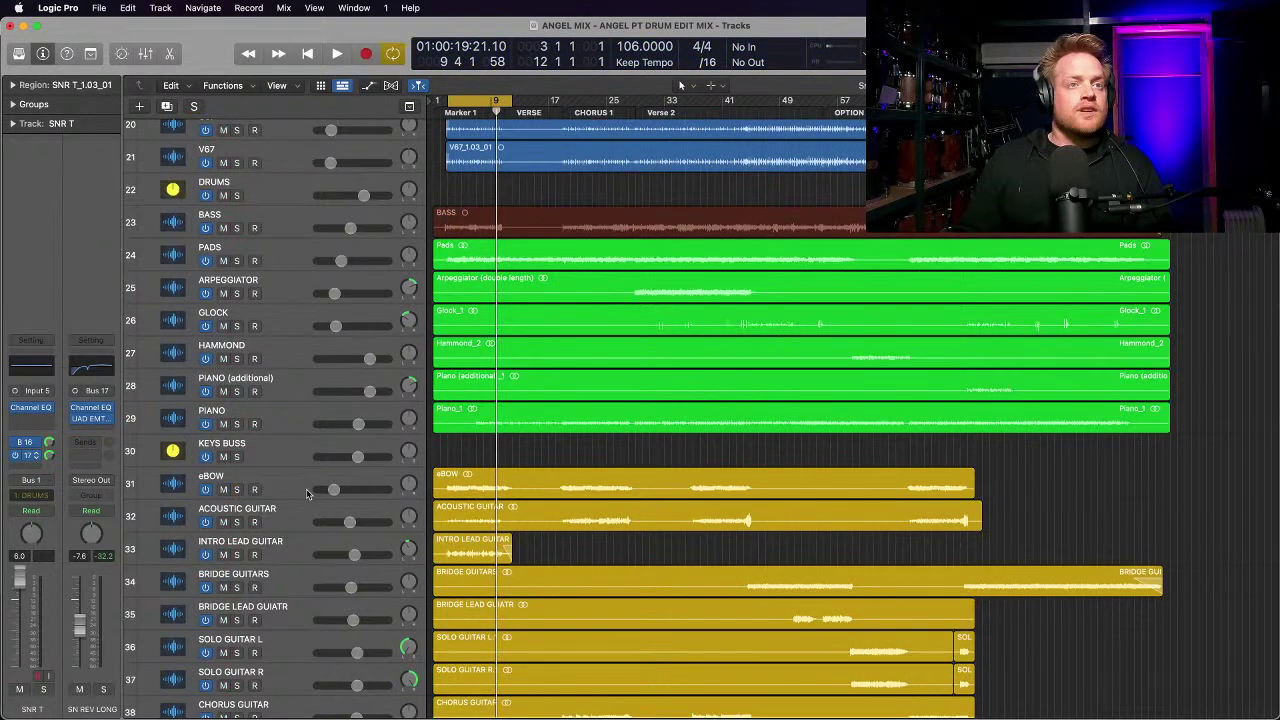
pyautogui.scroll(-3, 308, 492)
pyautogui.click(237, 680)
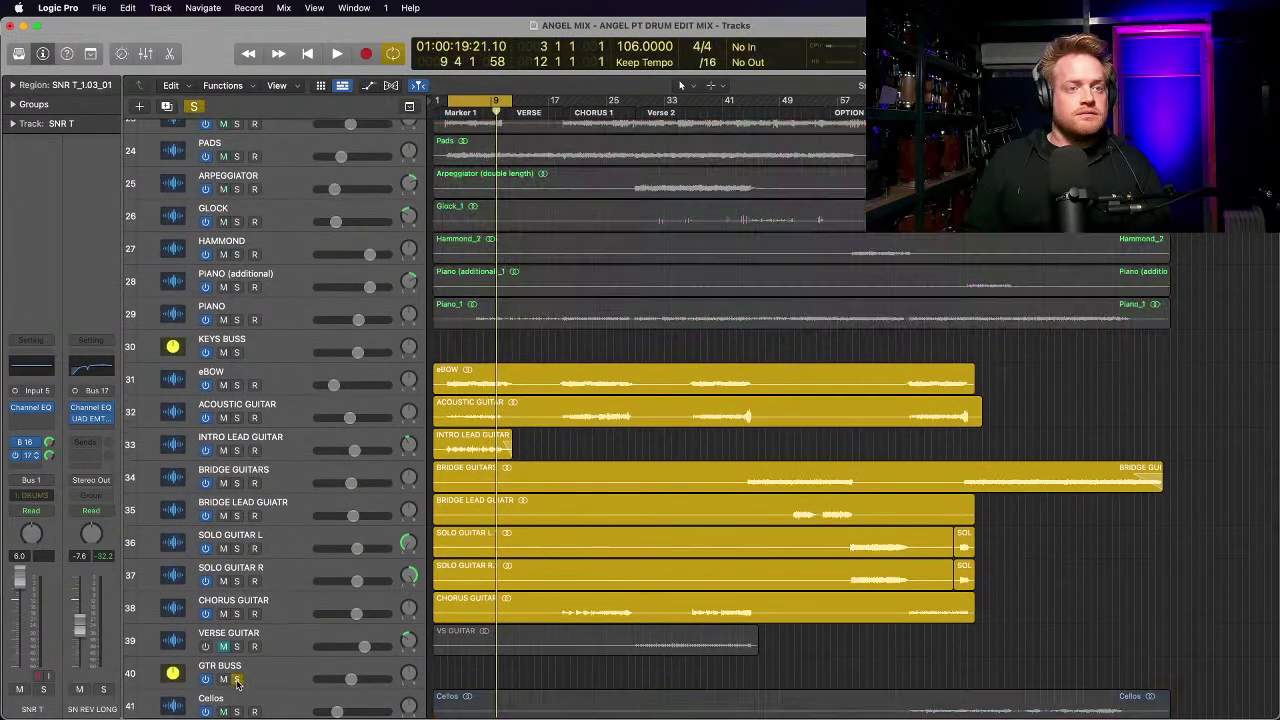
pyautogui.press('space')
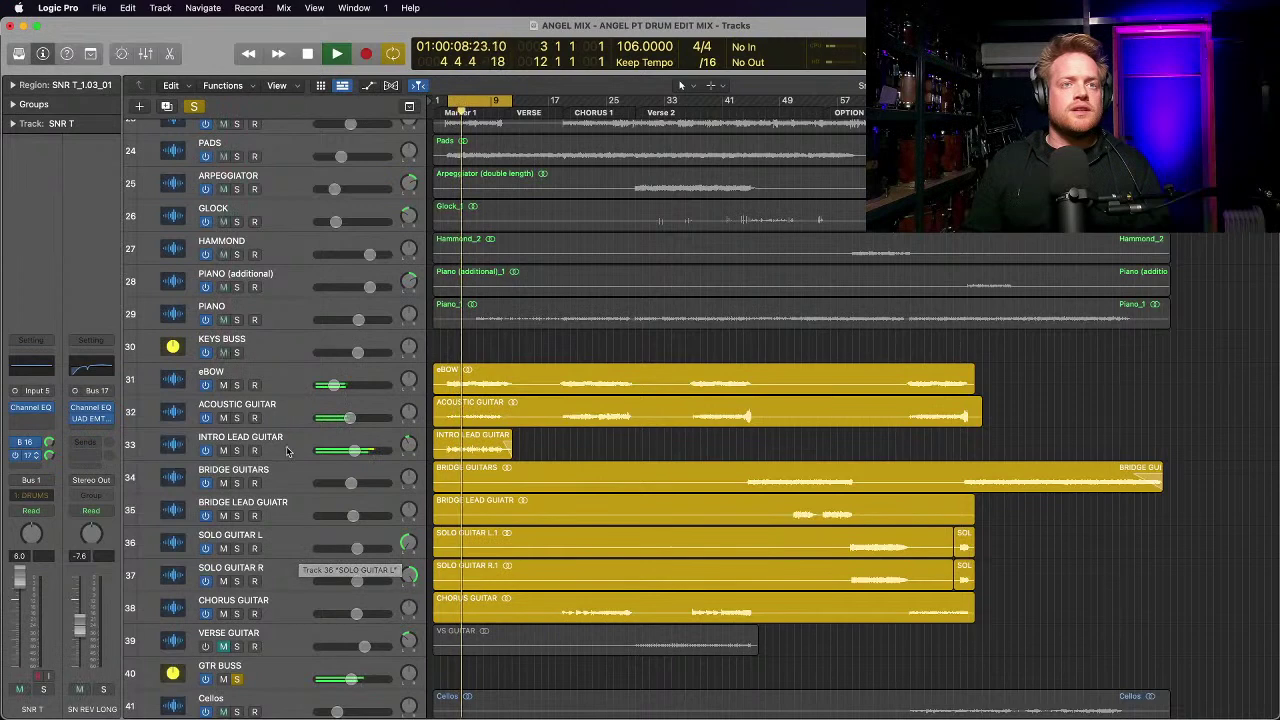
pyautogui.moveTo(349, 418)
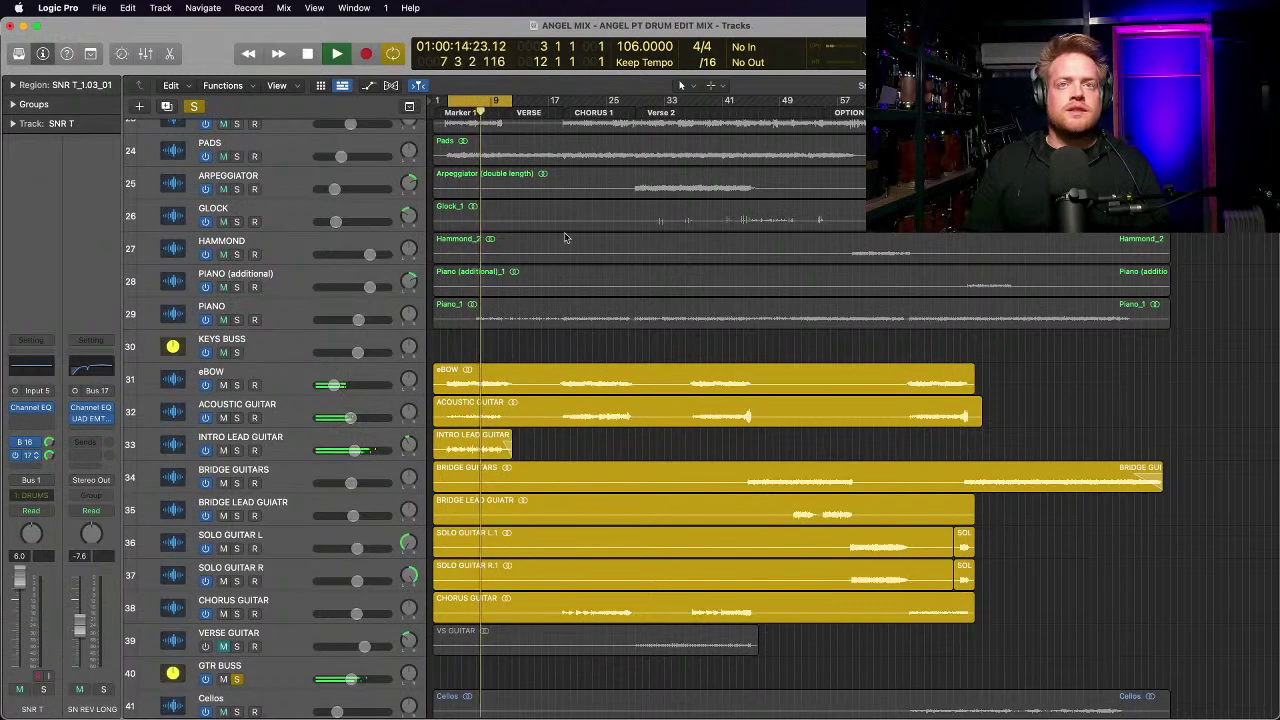
# Step: Turn off cycle mode and listen to the soloed guitars from bar 19 and from about bar 41, stopping playback at the end
pyautogui.click(566, 113)
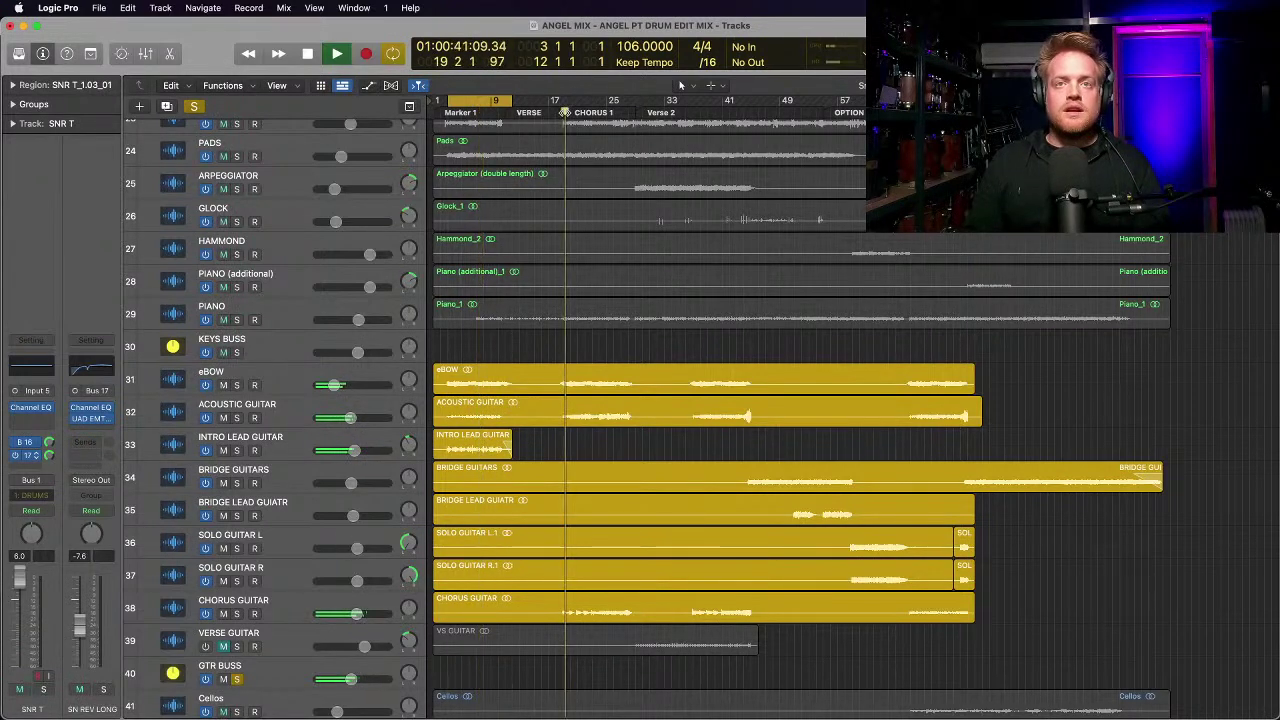
pyautogui.press('c')
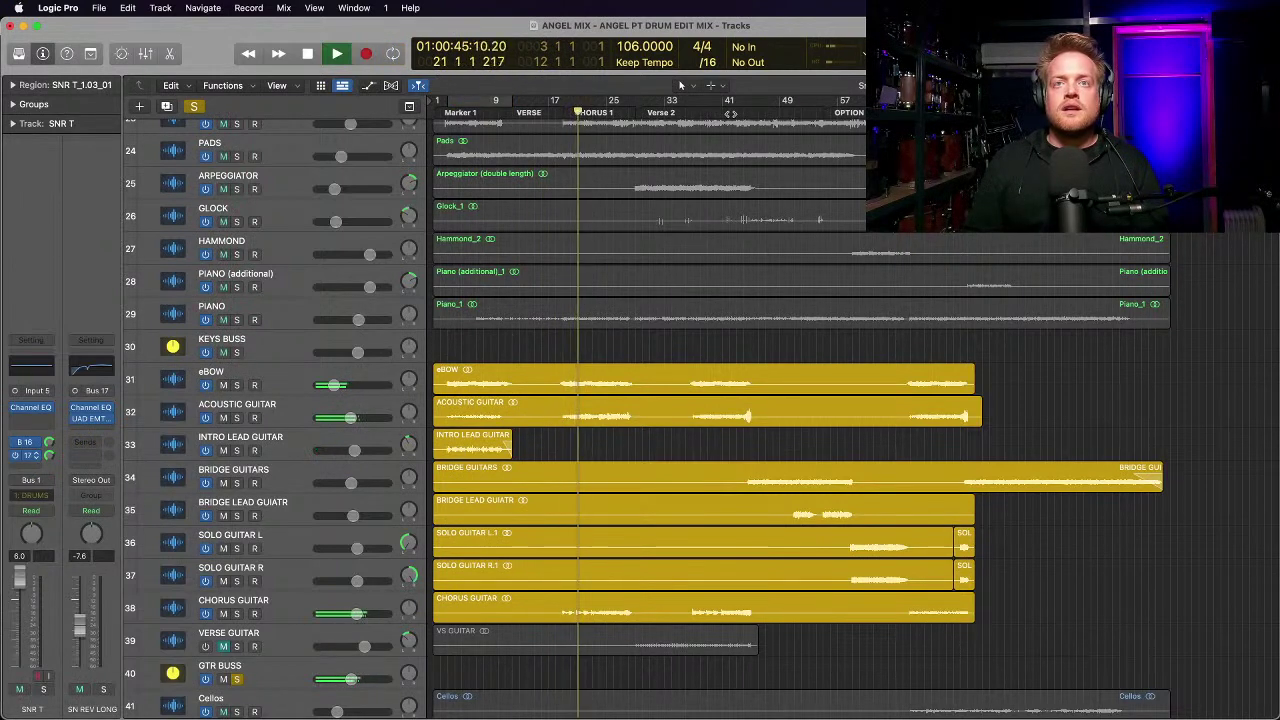
pyautogui.click(732, 113)
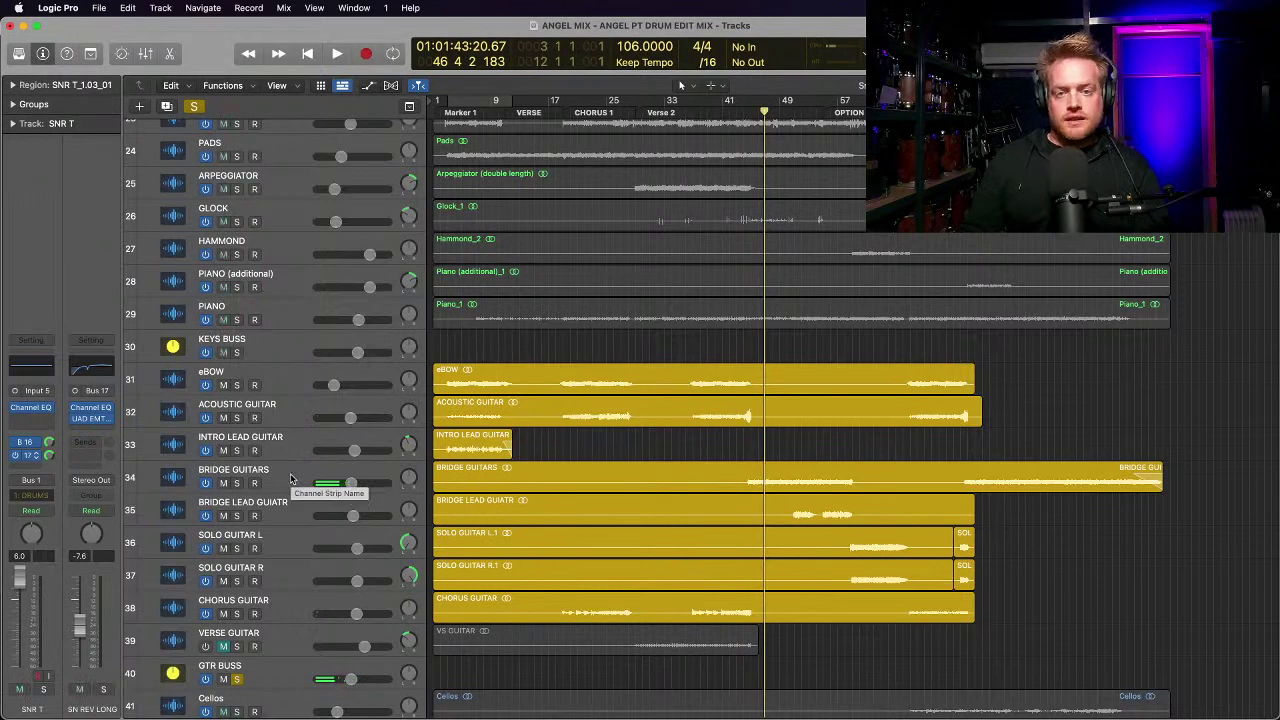
# Step: Turn off the solo on the GTR BUSS
pyautogui.click(237, 679)
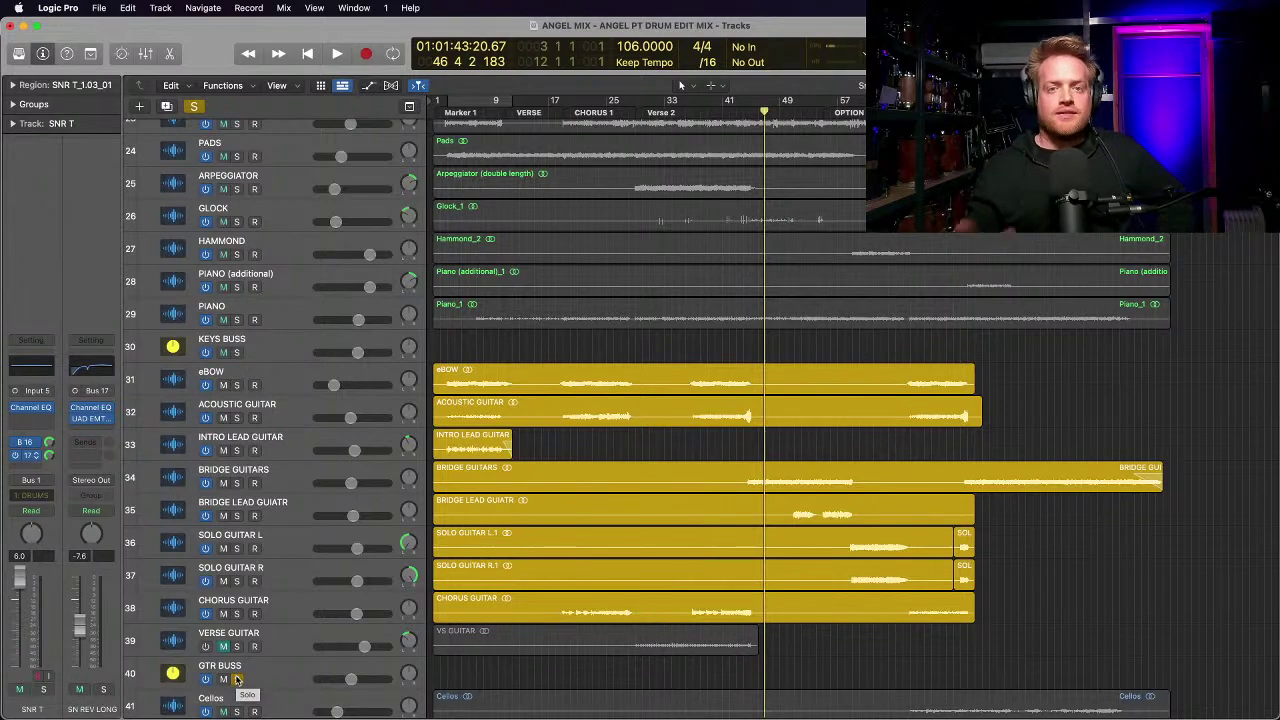
pyautogui.scroll(-2, 305, 492)
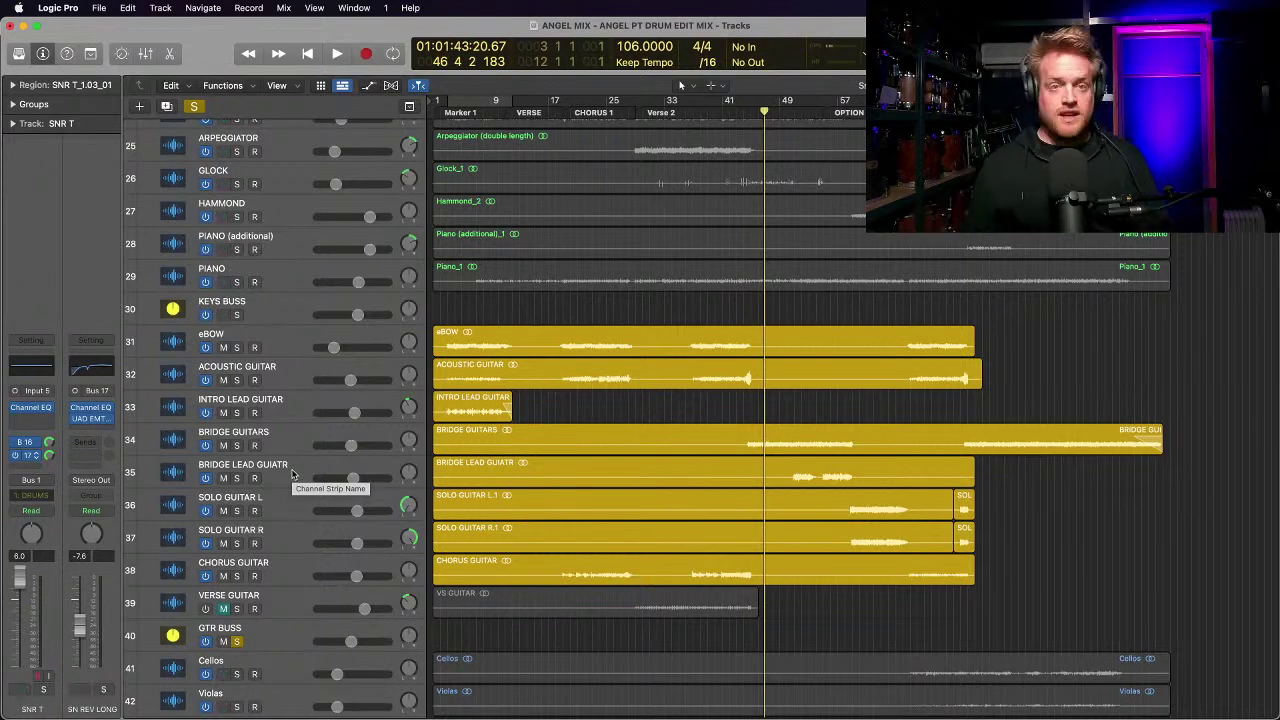
pyautogui.click(237, 641)
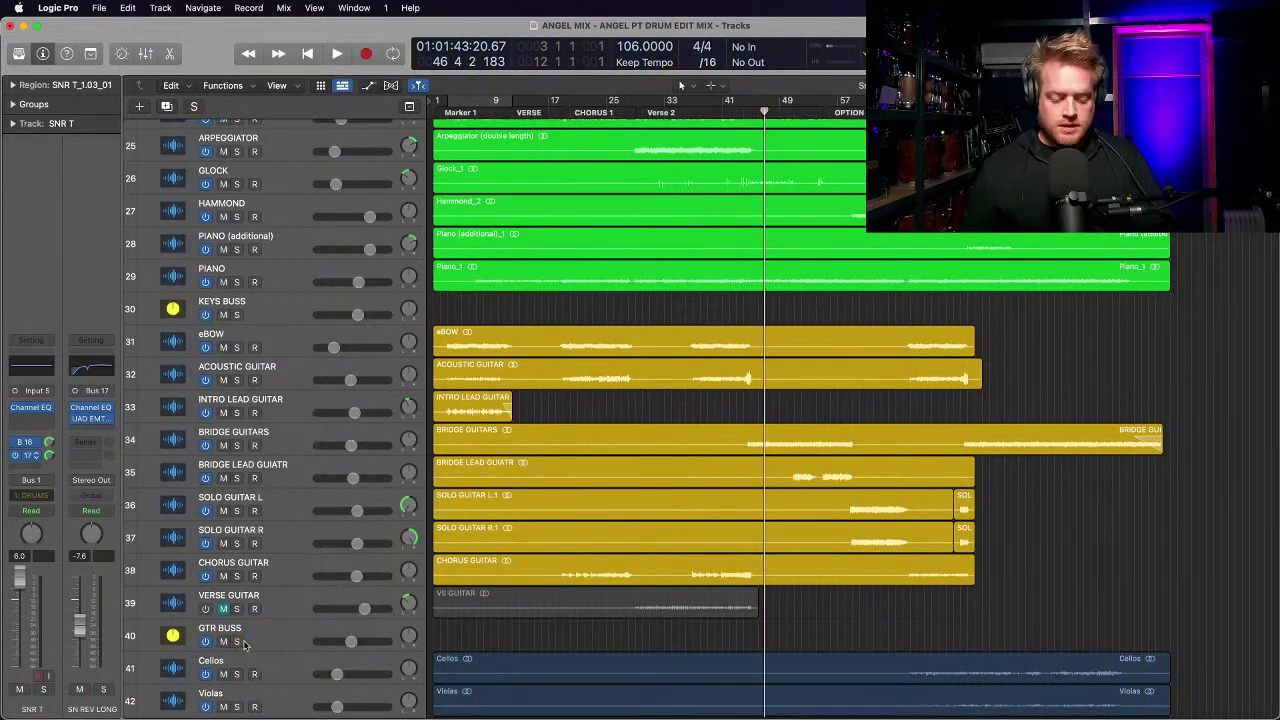
# Step: Solo the Cellos, Violas and Violins tracks and play the song from near bar 68
pyautogui.scroll(-8, 312, 565)
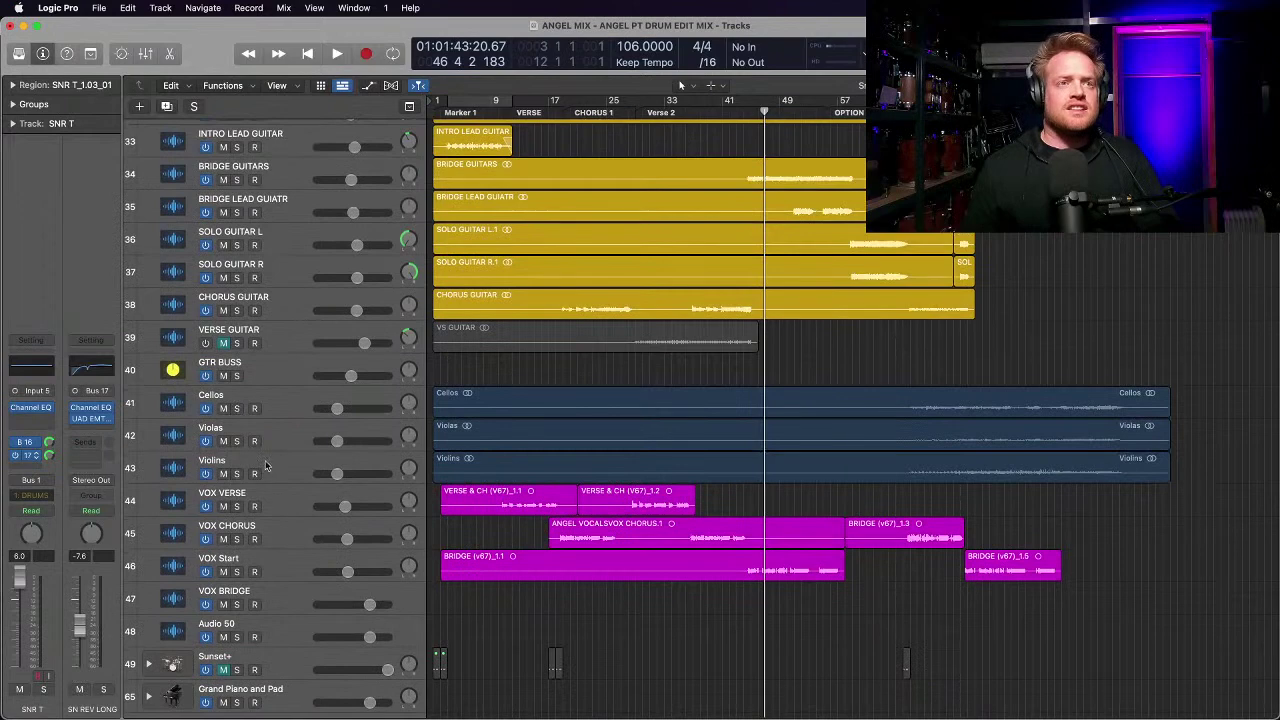
pyautogui.moveTo(237, 408); pyautogui.dragTo(240, 475)
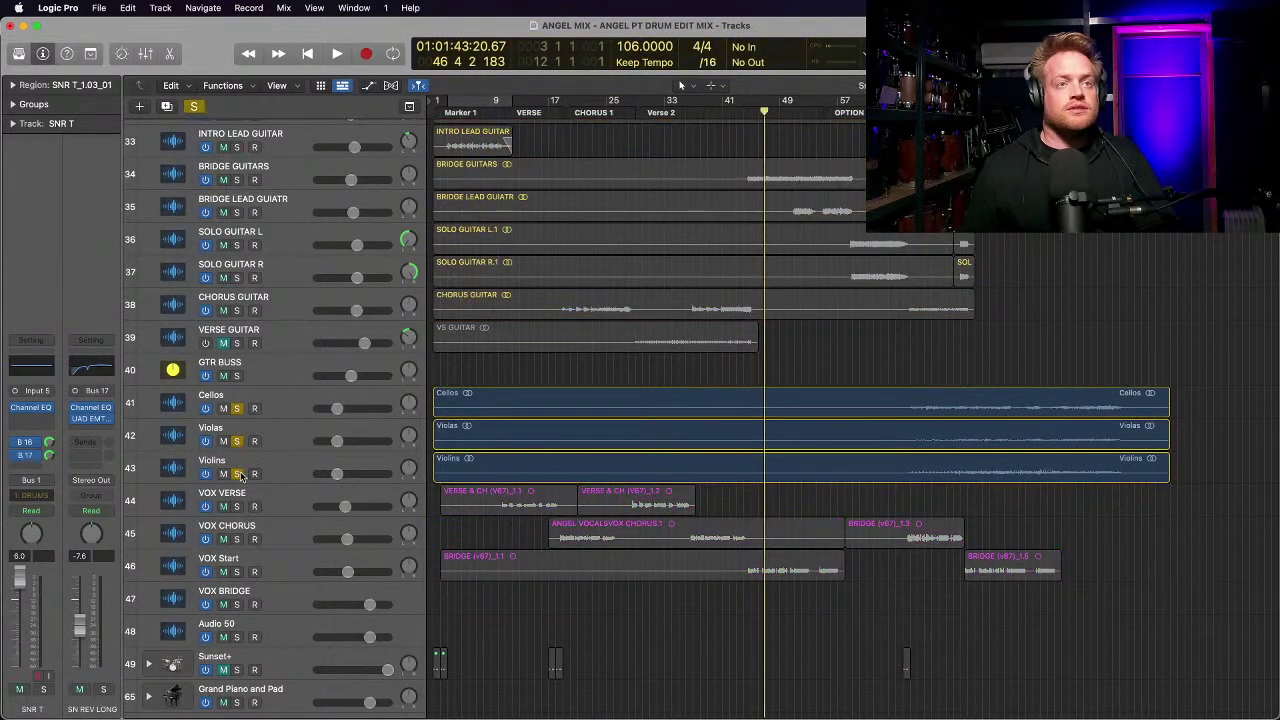
pyautogui.press('space')
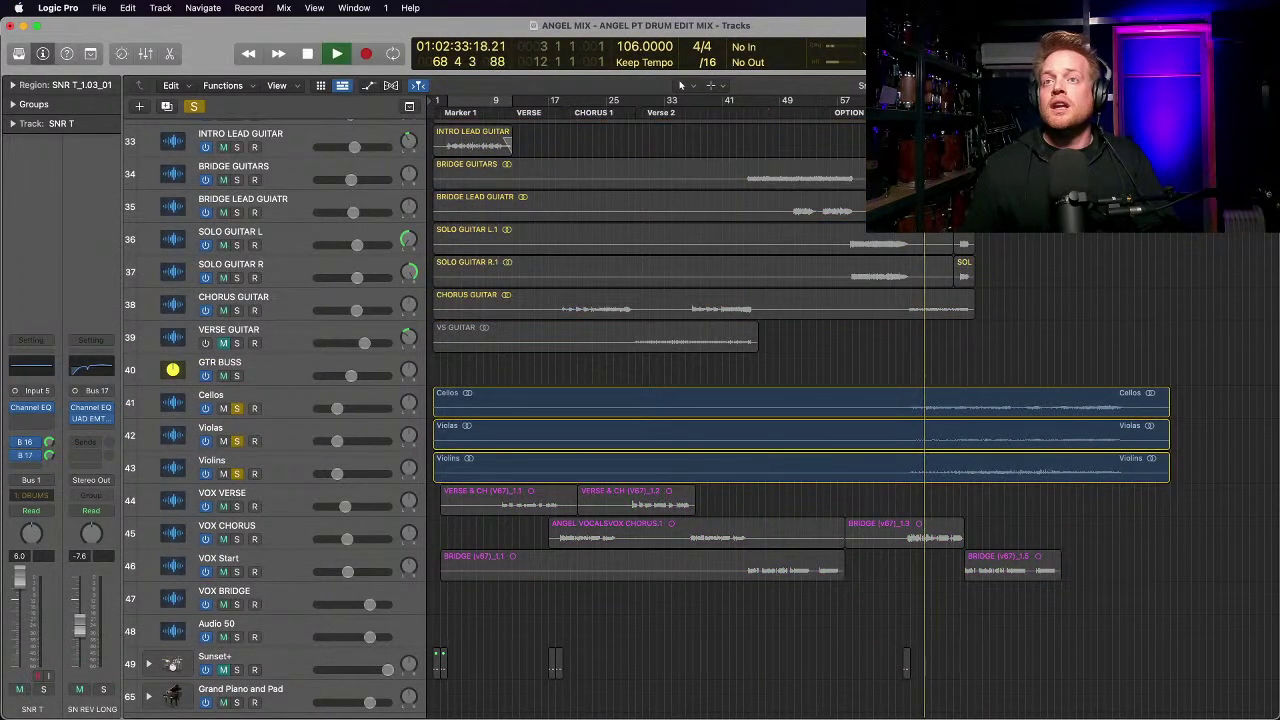
# Step: Select the Cellos, Violas and Violins tracks together, raise their volume to -5.9 dB, and stop playback
pyautogui.press('super+Right')
pyautogui.press('super+Down')
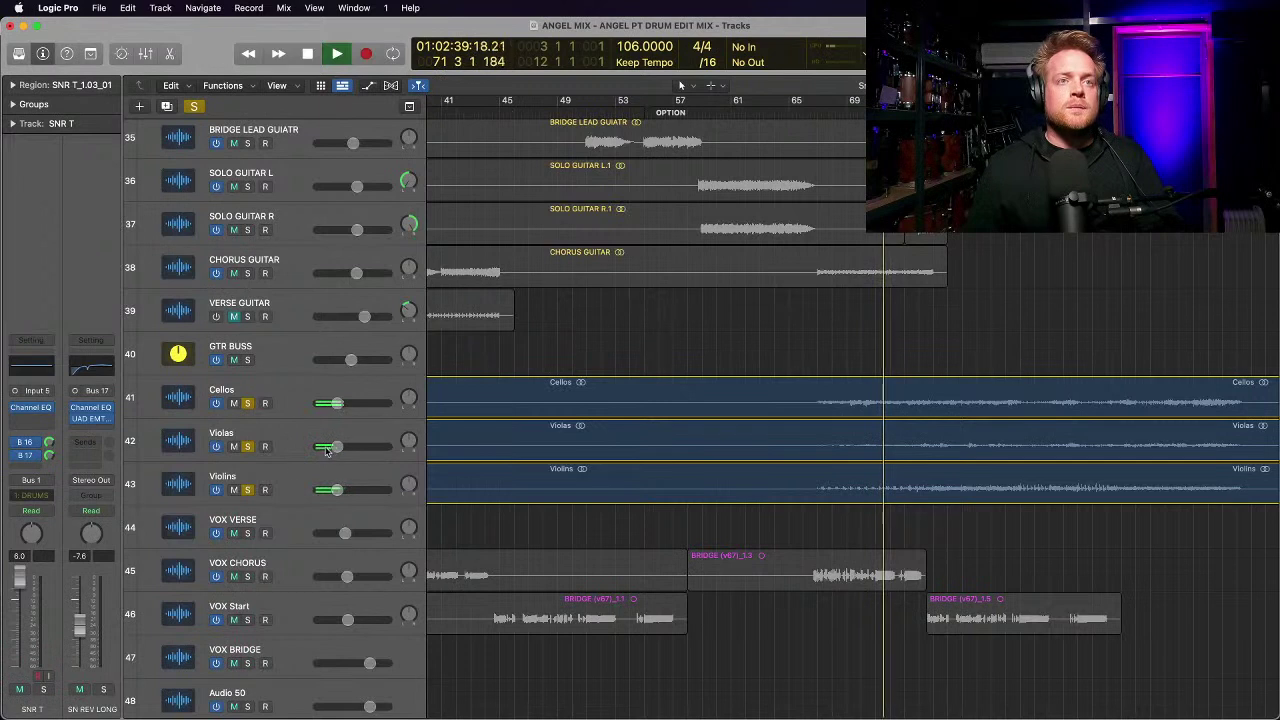
pyautogui.click(294, 408)
pyautogui.keyDown('shift'); pyautogui.click(291, 498); pyautogui.keyUp('shift')
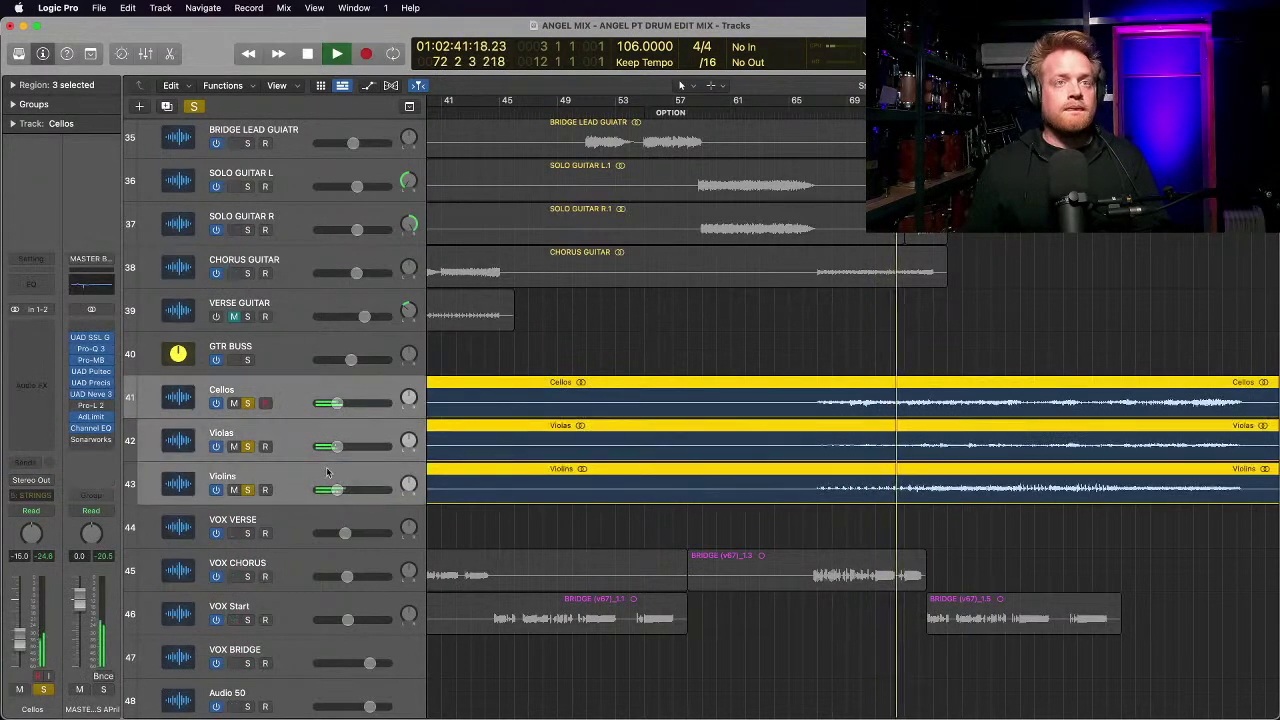
pyautogui.moveTo(336, 446); pyautogui.dragTo(352, 446)
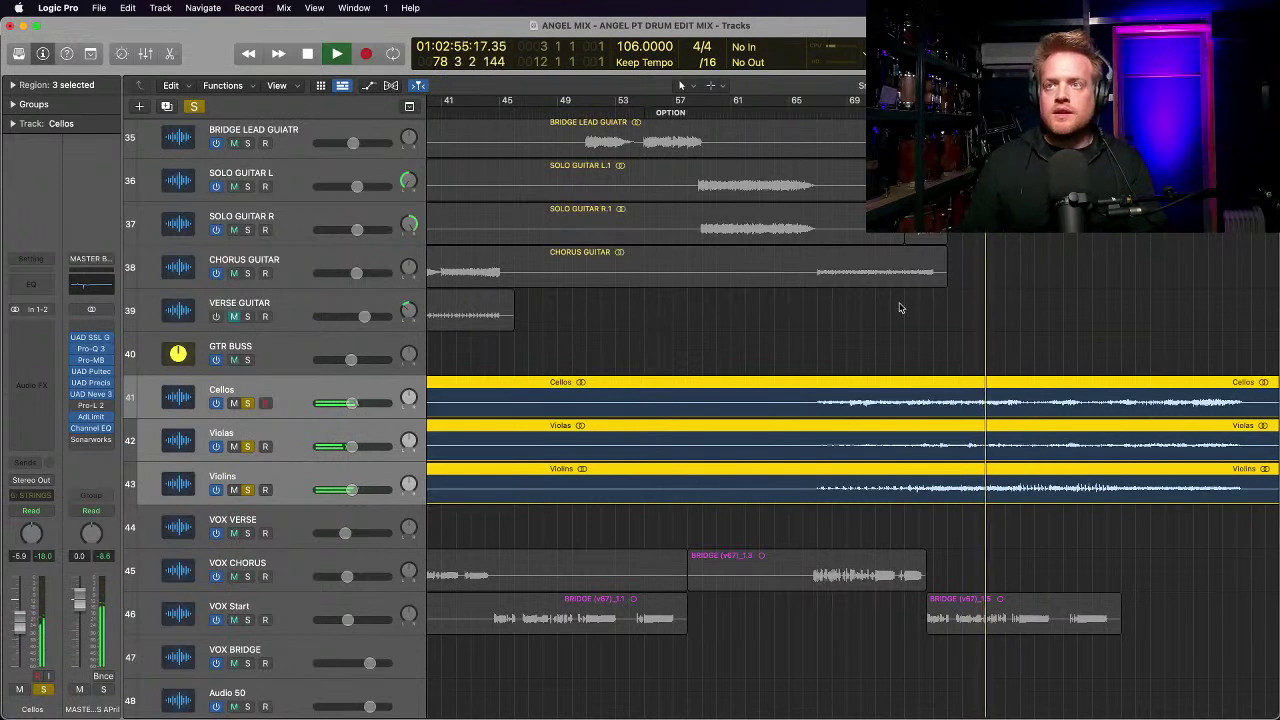
pyautogui.press('space')
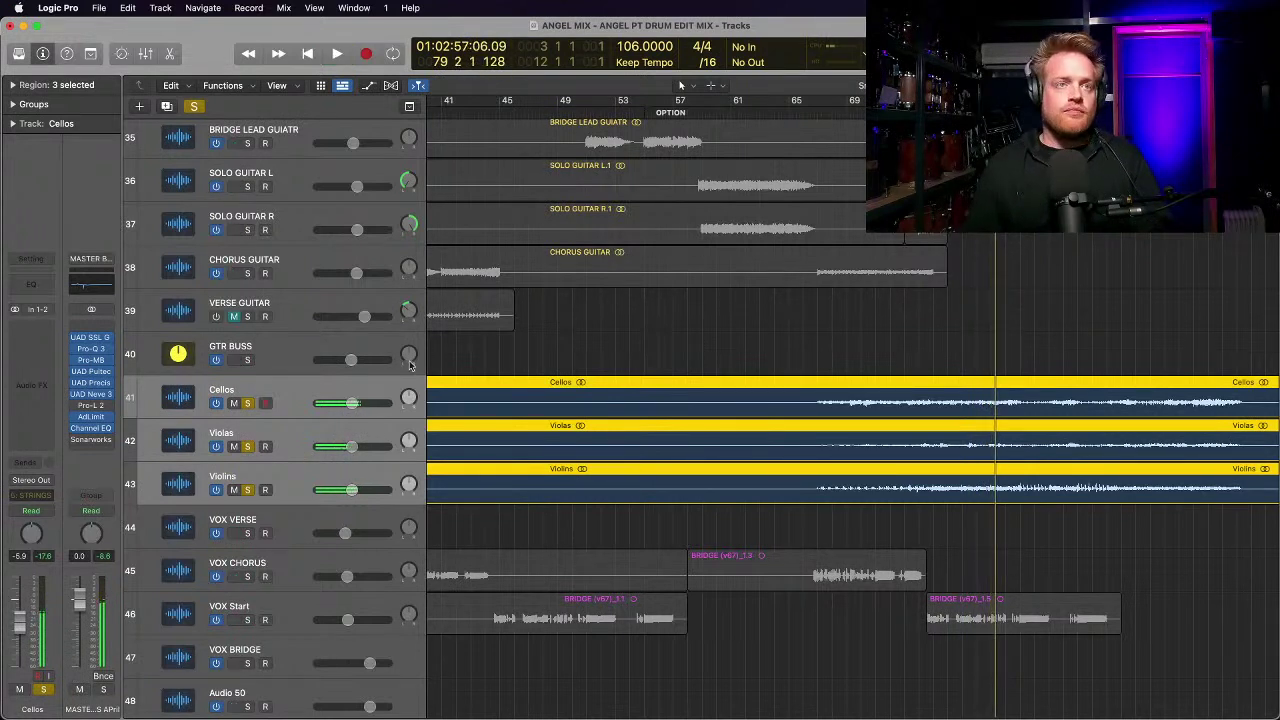
# Step: Check the Cellos, Violas and Violins channel strips one by one and turn off their solos
pyautogui.click(288, 399)
pyautogui.click(290, 430)
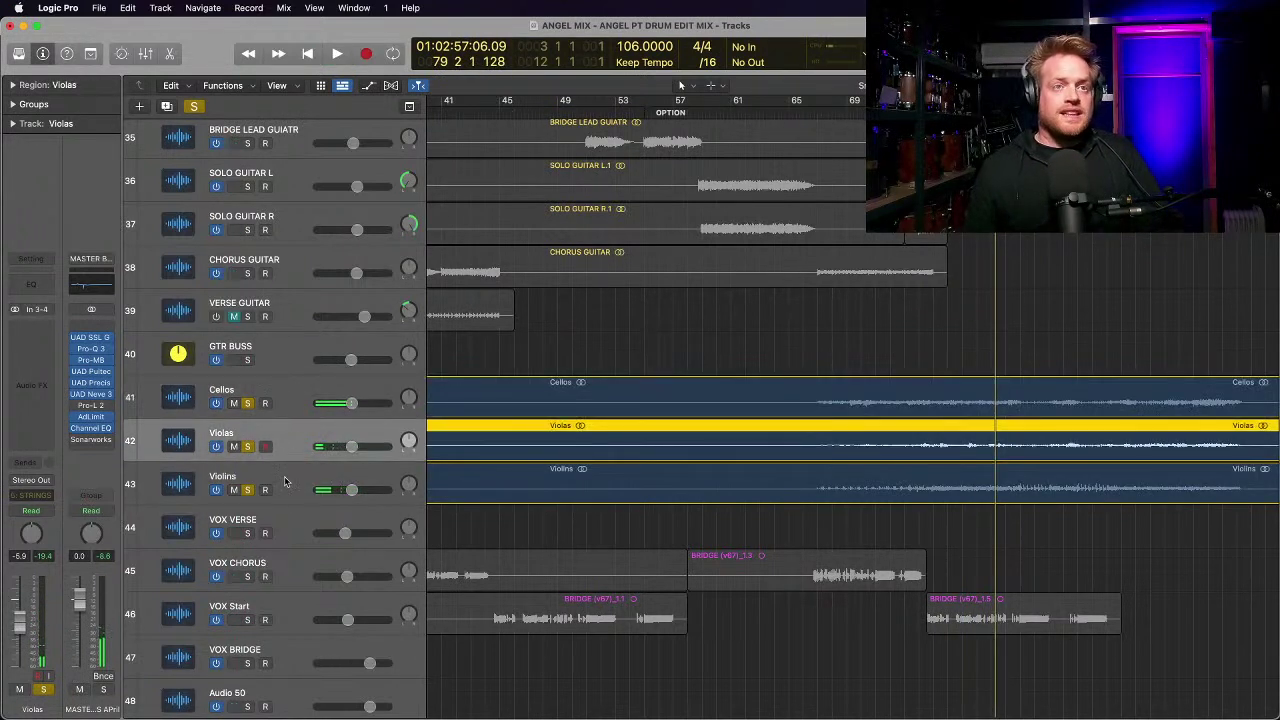
pyautogui.click(287, 478)
pyautogui.moveTo(247, 403); pyautogui.dragTo(249, 483)
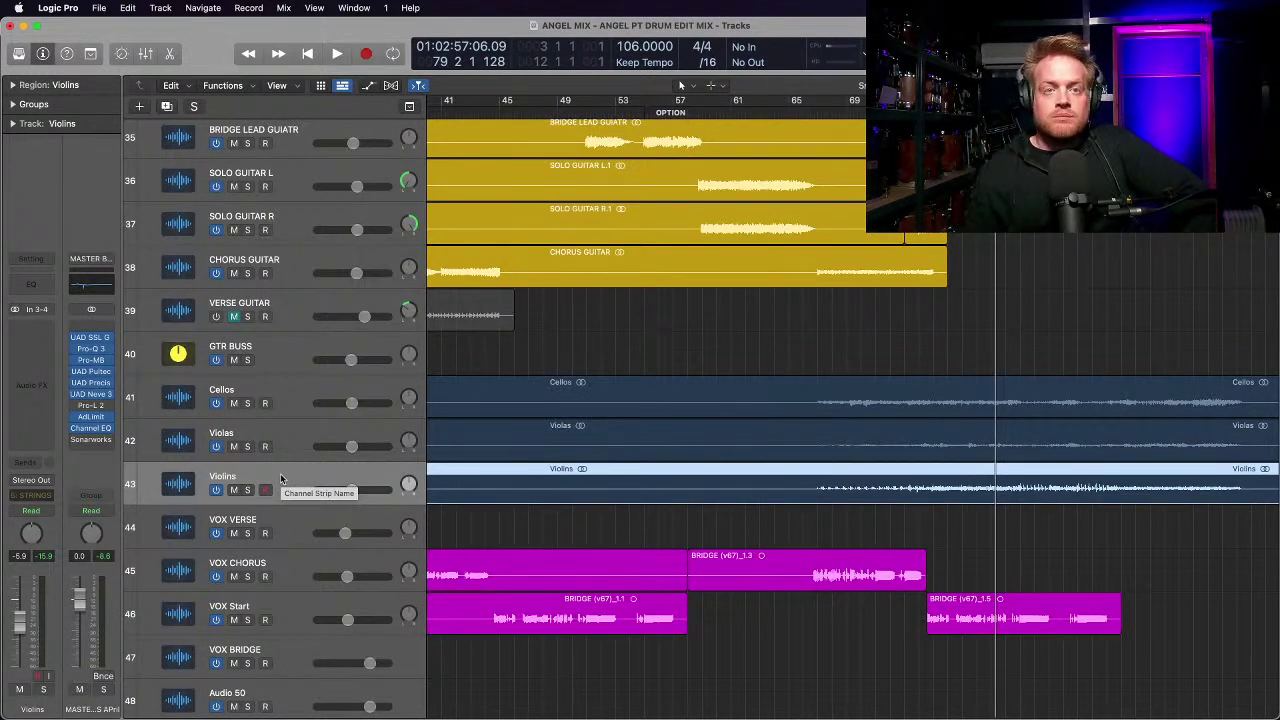
# Step: Select the VOX VERSE track to show its channel strip
pyautogui.press('super+Left')
pyautogui.press('super+Left')
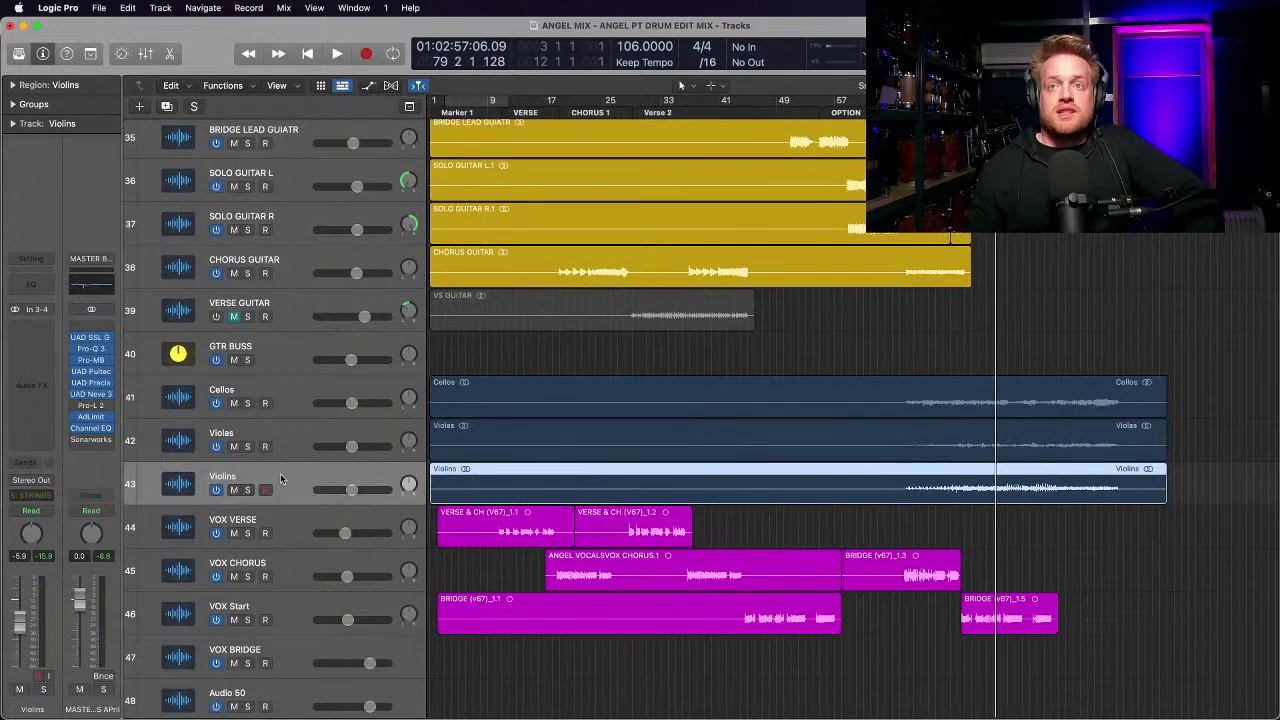
pyautogui.press('super+Up')
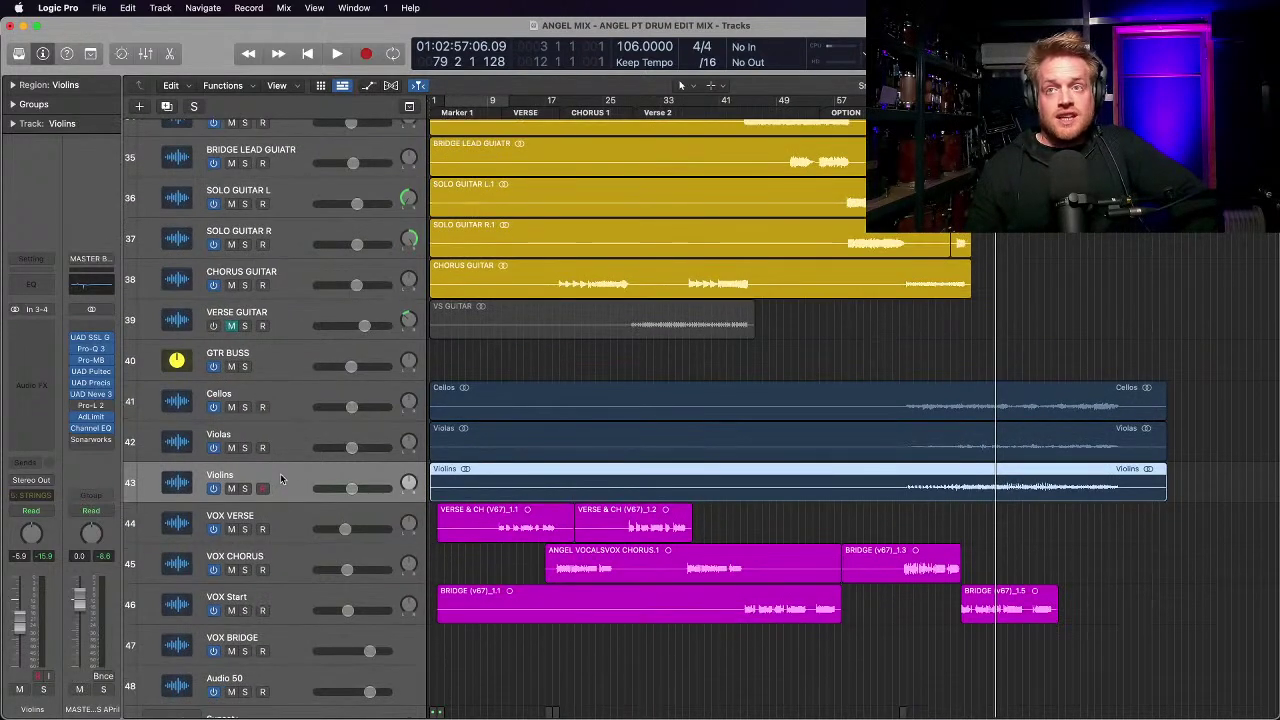
pyautogui.press('super+Down')
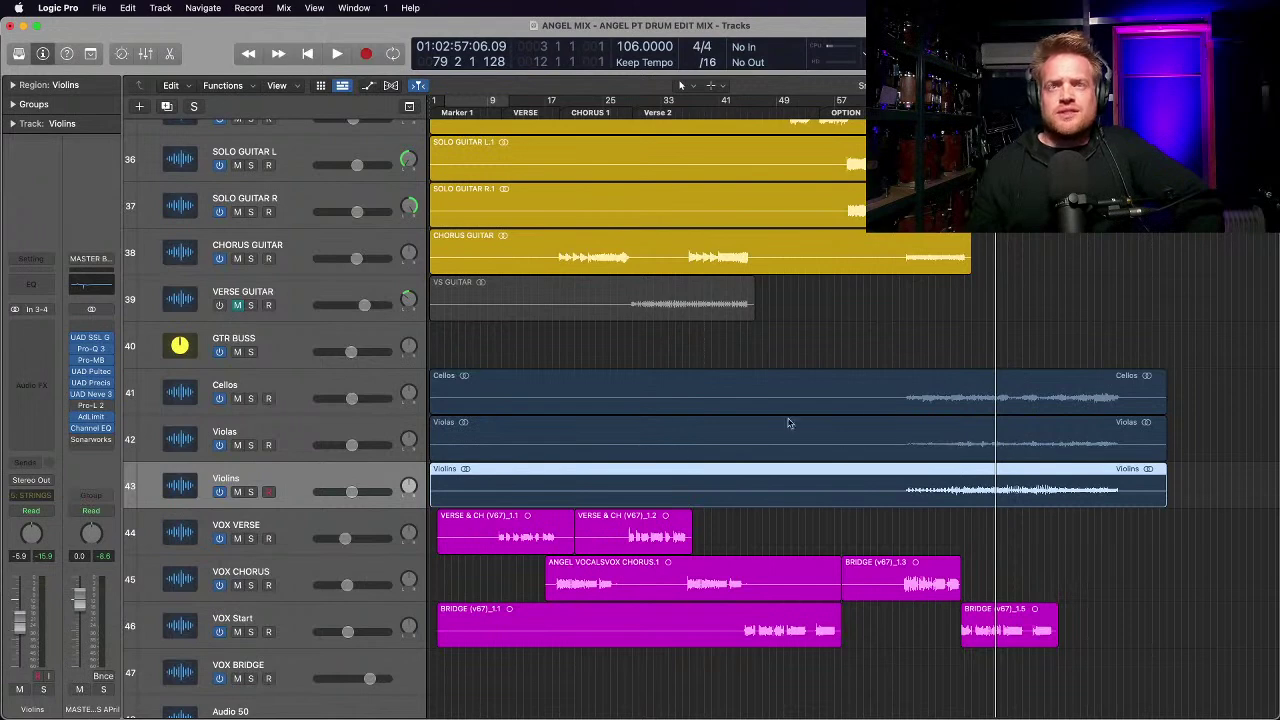
pyautogui.scroll(-2, 345, 530)
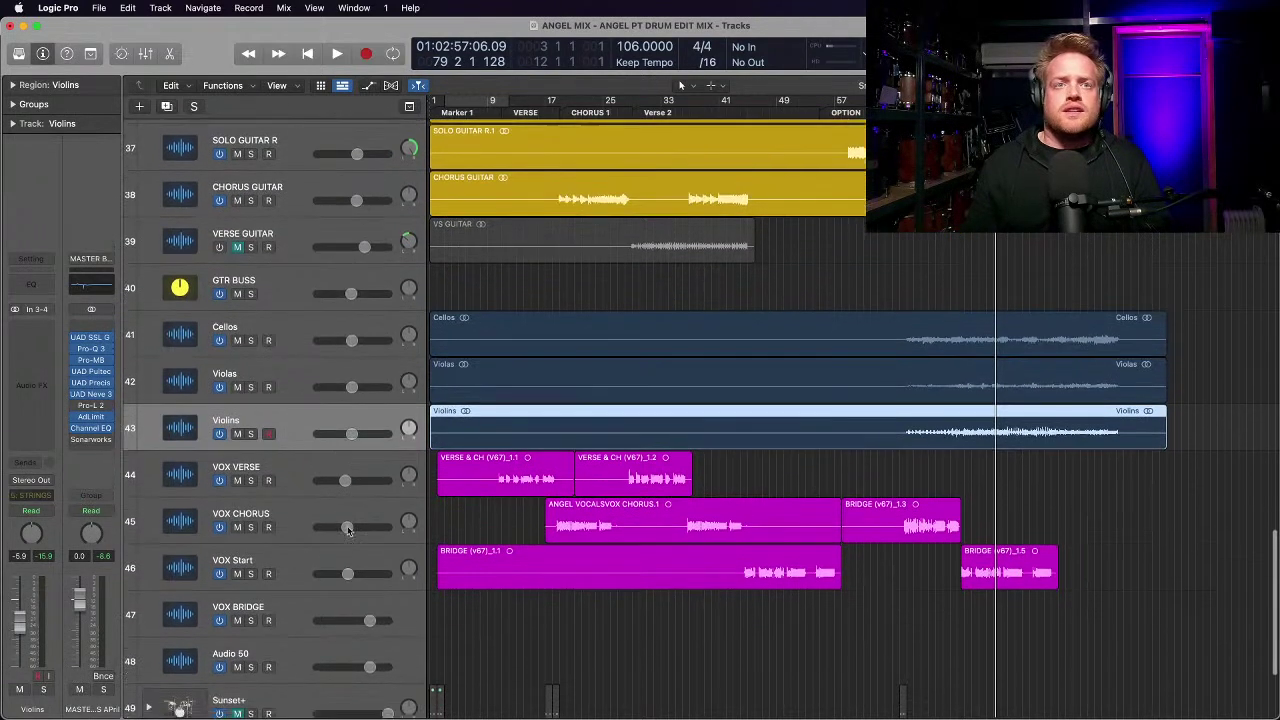
pyautogui.click(299, 460)
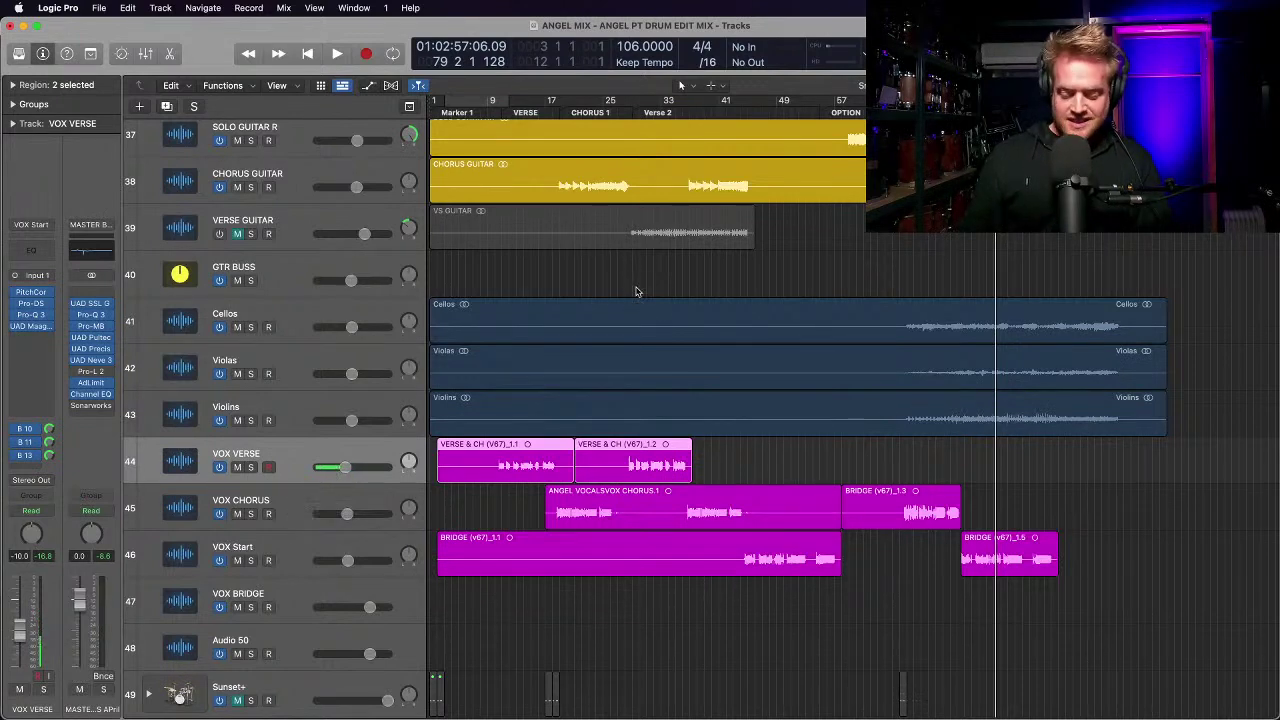
# Step: Place the playhead at bar 10, just before the first verse vocal phrase
pyautogui.press('Return')
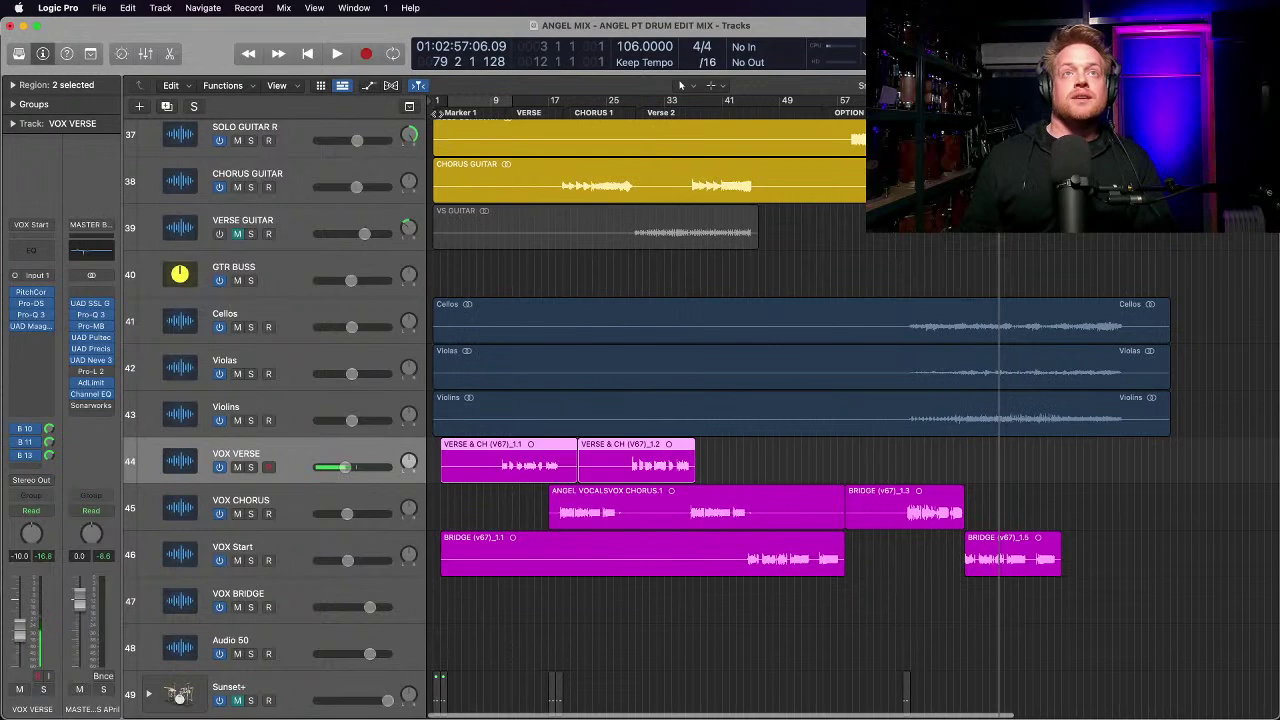
pyautogui.press('super+Right')
pyautogui.press('super+Down')
pyautogui.press('super+Left')
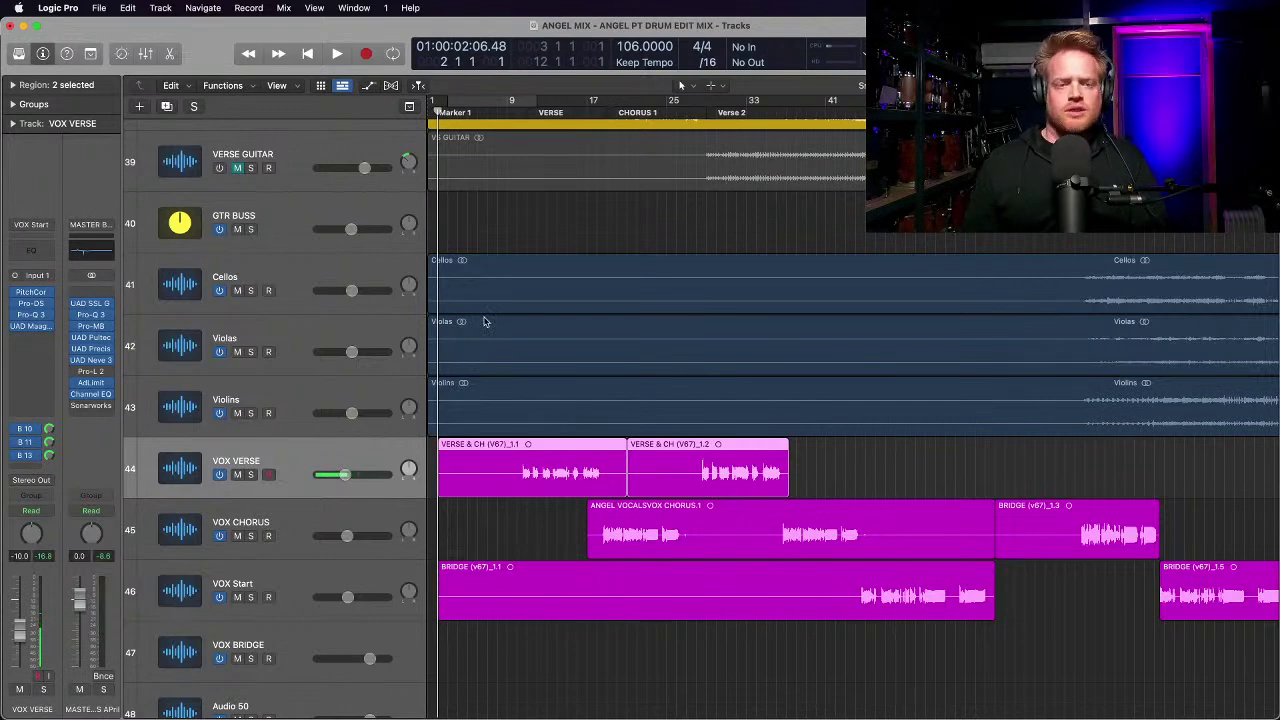
pyautogui.press('super+Down')
pyautogui.press('super+Down')
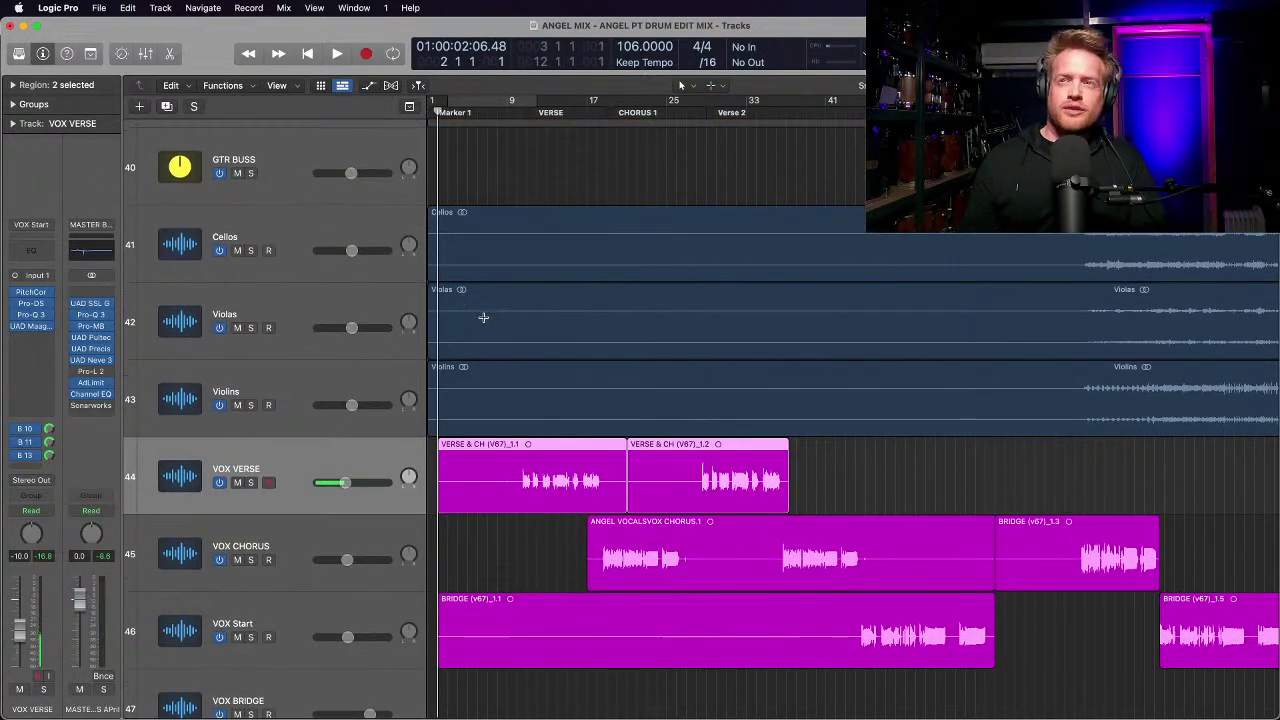
pyautogui.hscroll(3, 512, 319)
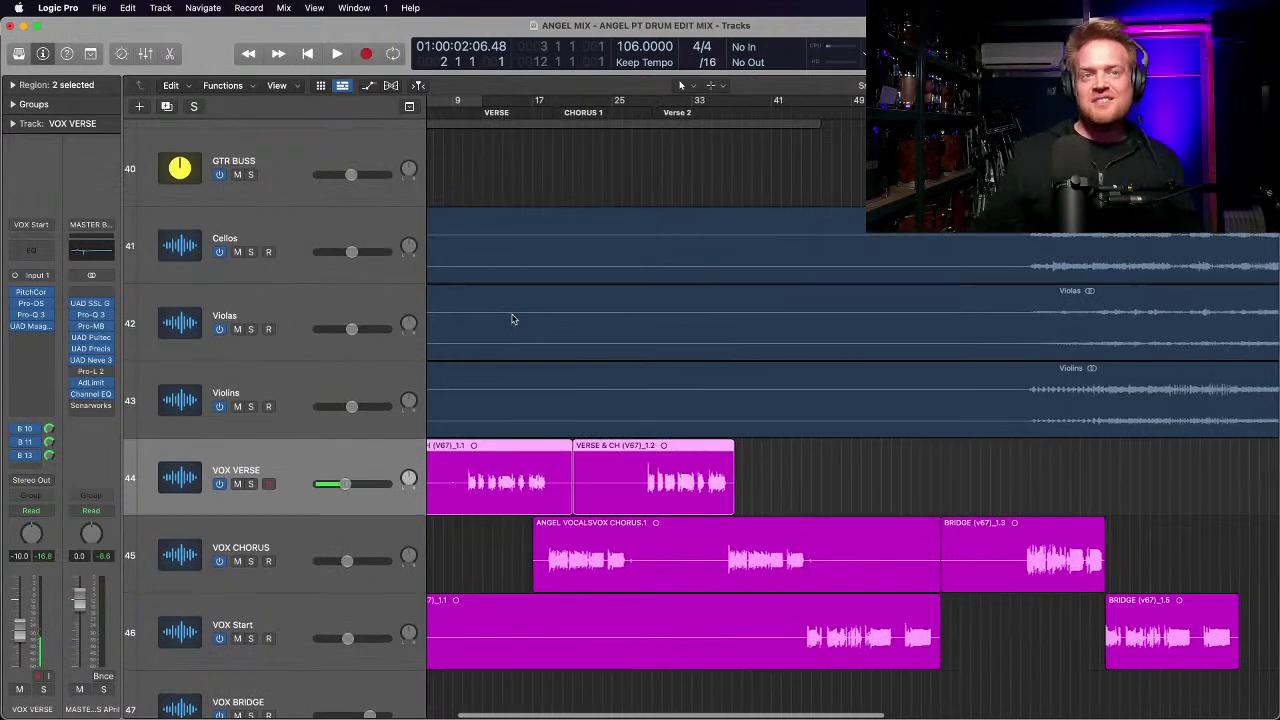
pyautogui.hscroll(-3, 512, 319)
pyautogui.click(520, 112)
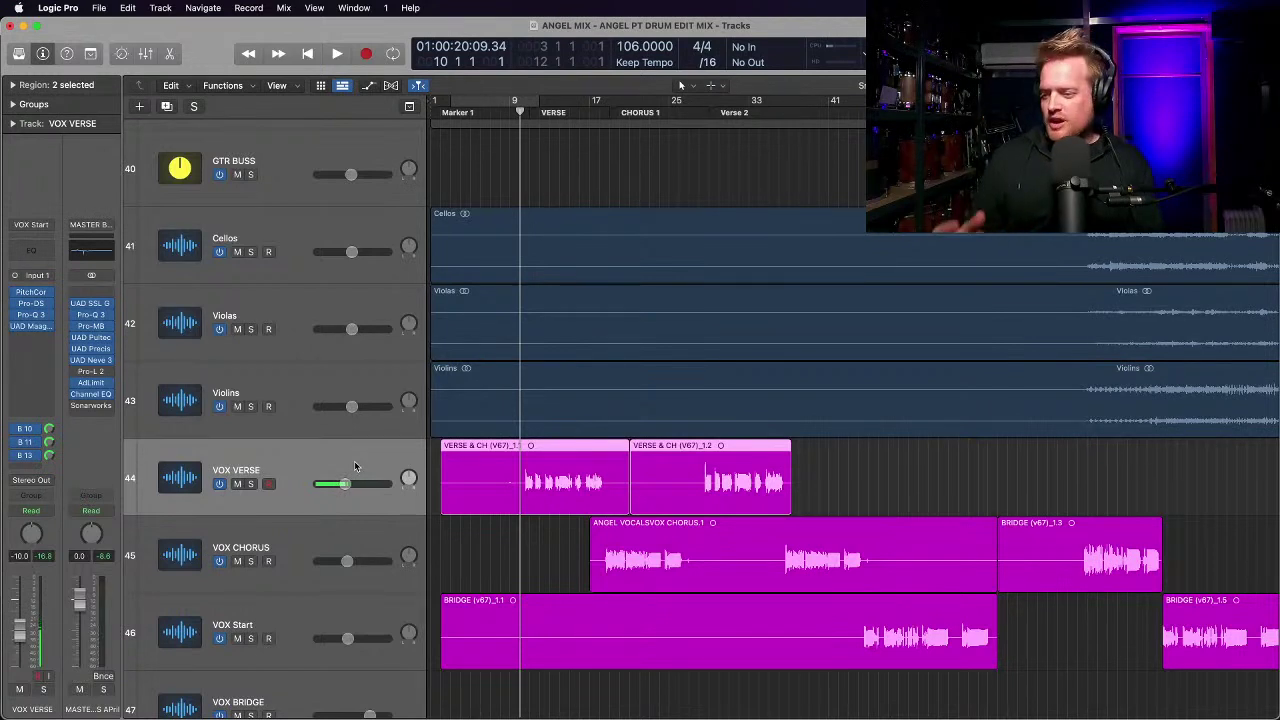
# Step: Examine the Pitch Correction plug-in on the VOX VERSE track and close its window
pyautogui.moveTo(1234, 700)
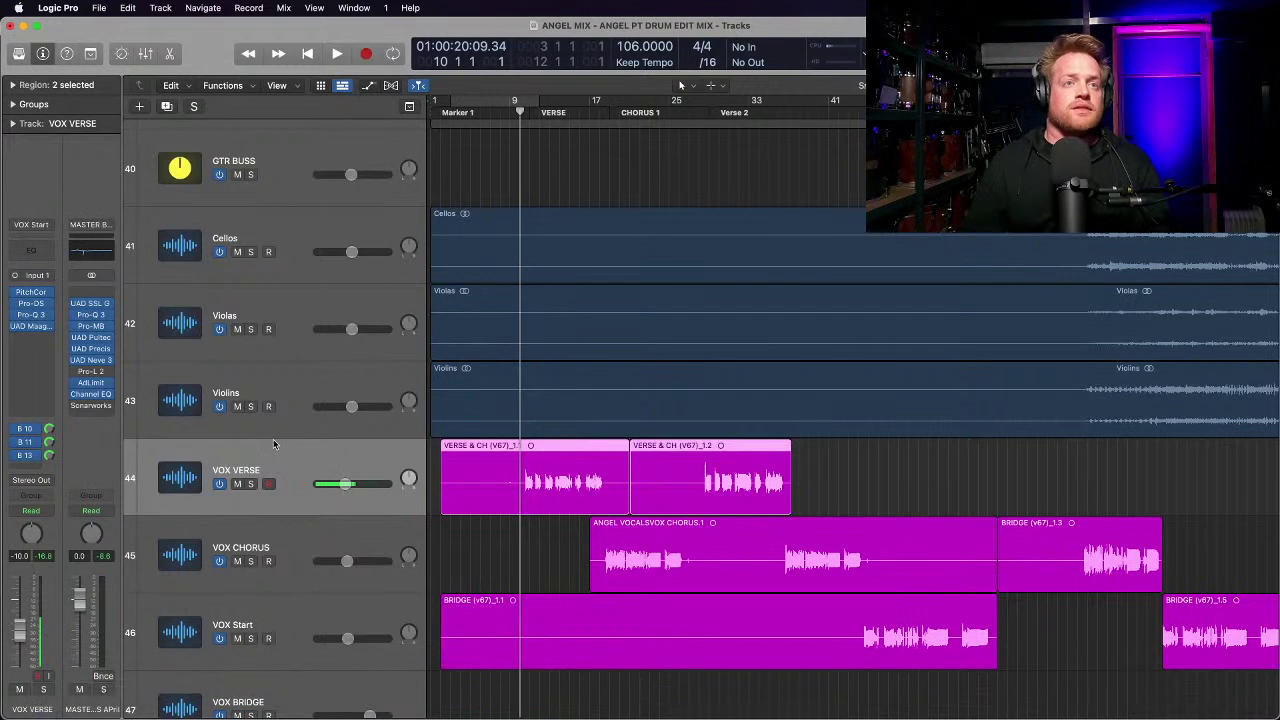
pyautogui.click(31, 292)
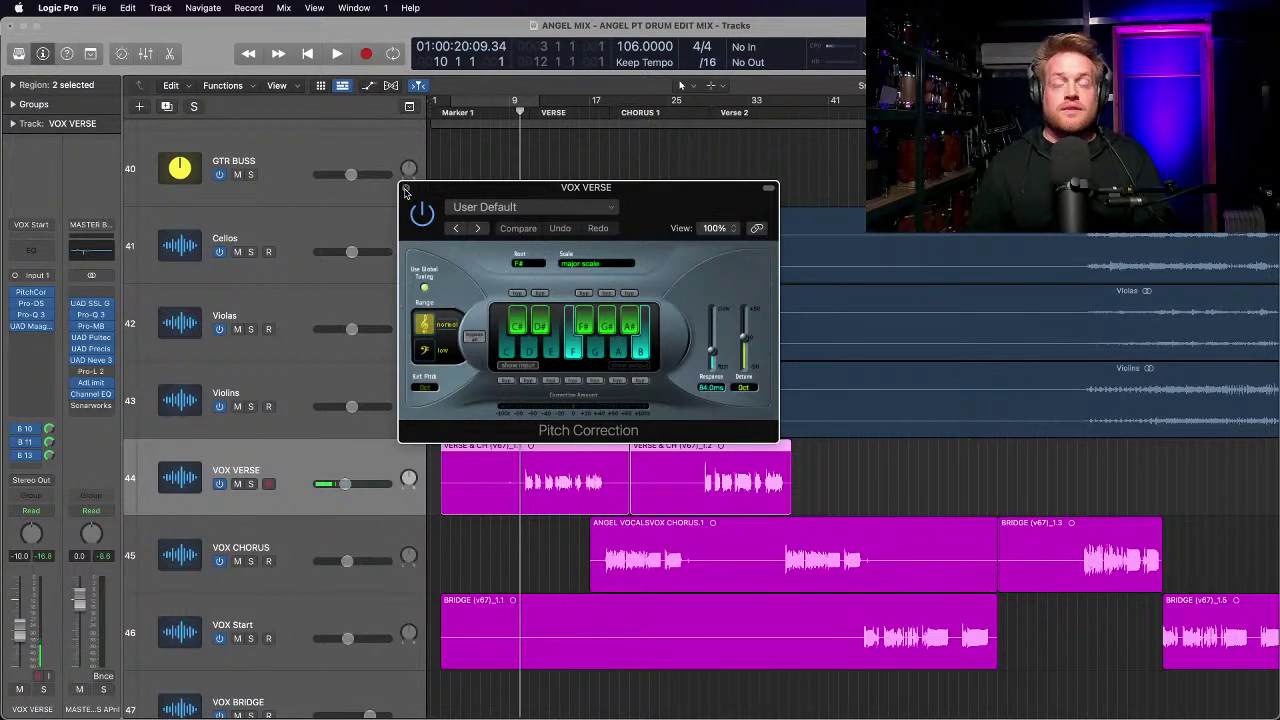
pyautogui.click(405, 189)
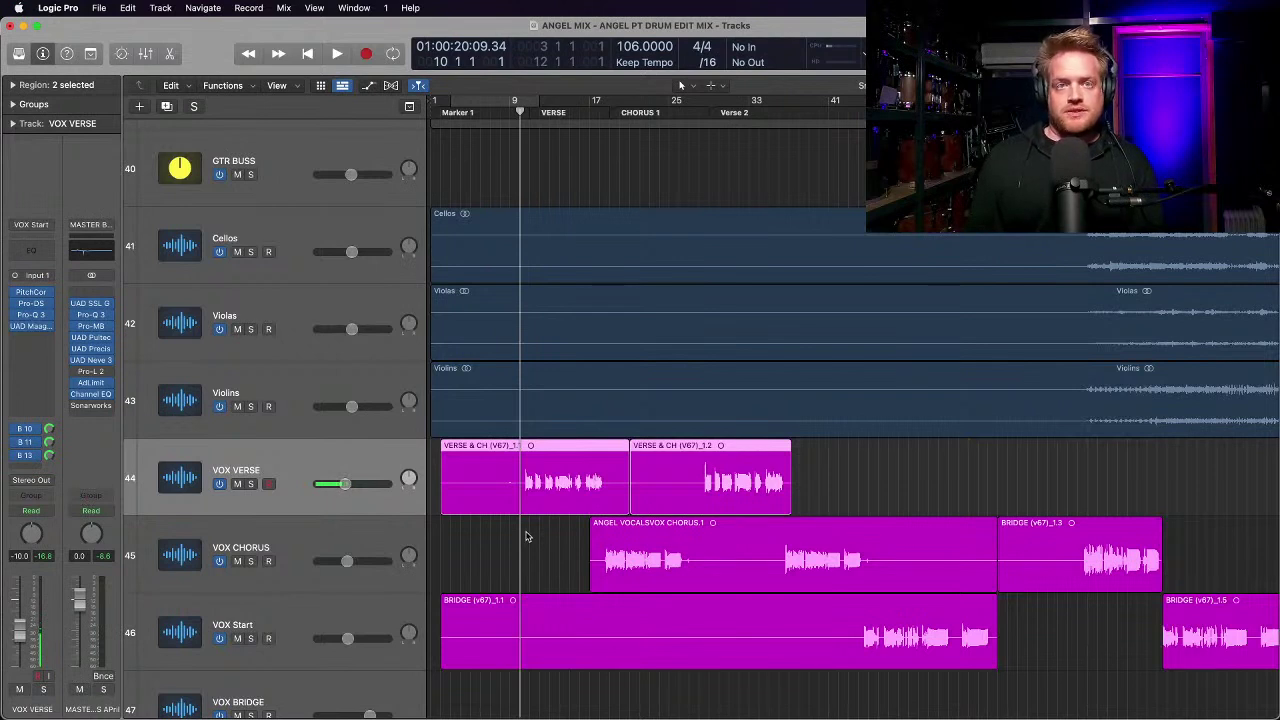
pyautogui.press('super+Right')
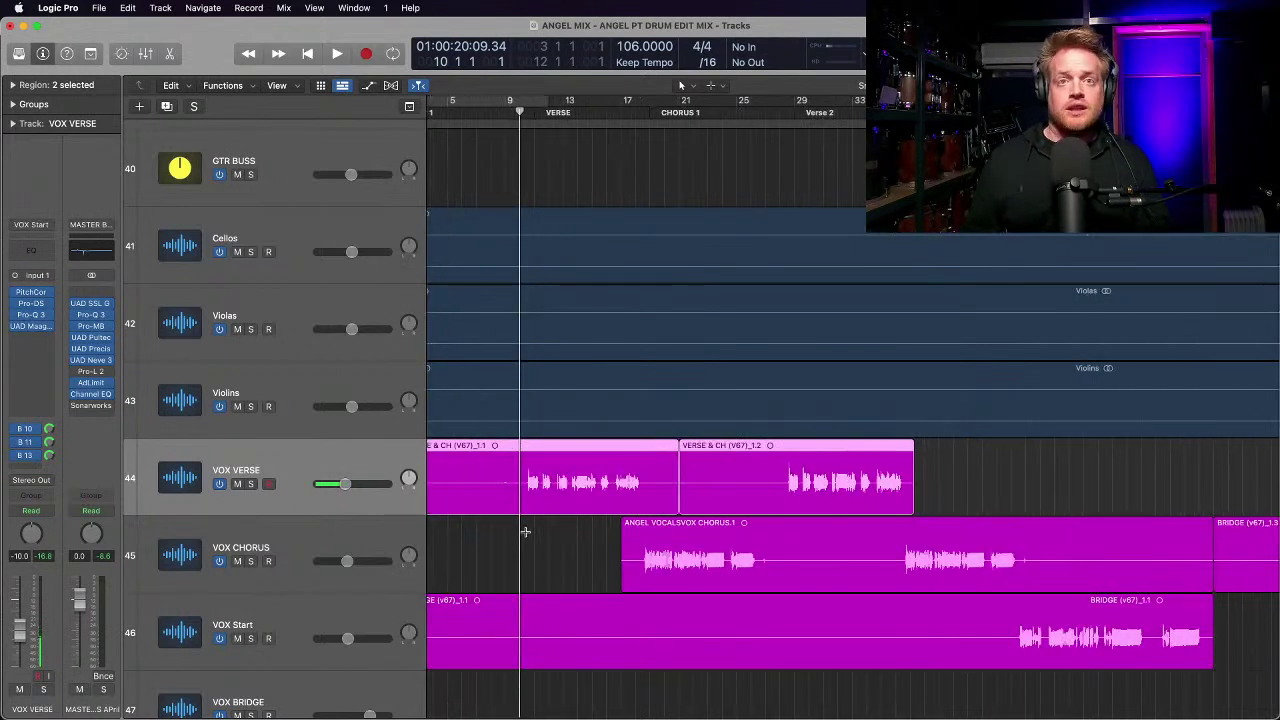
pyautogui.press('super+Down')
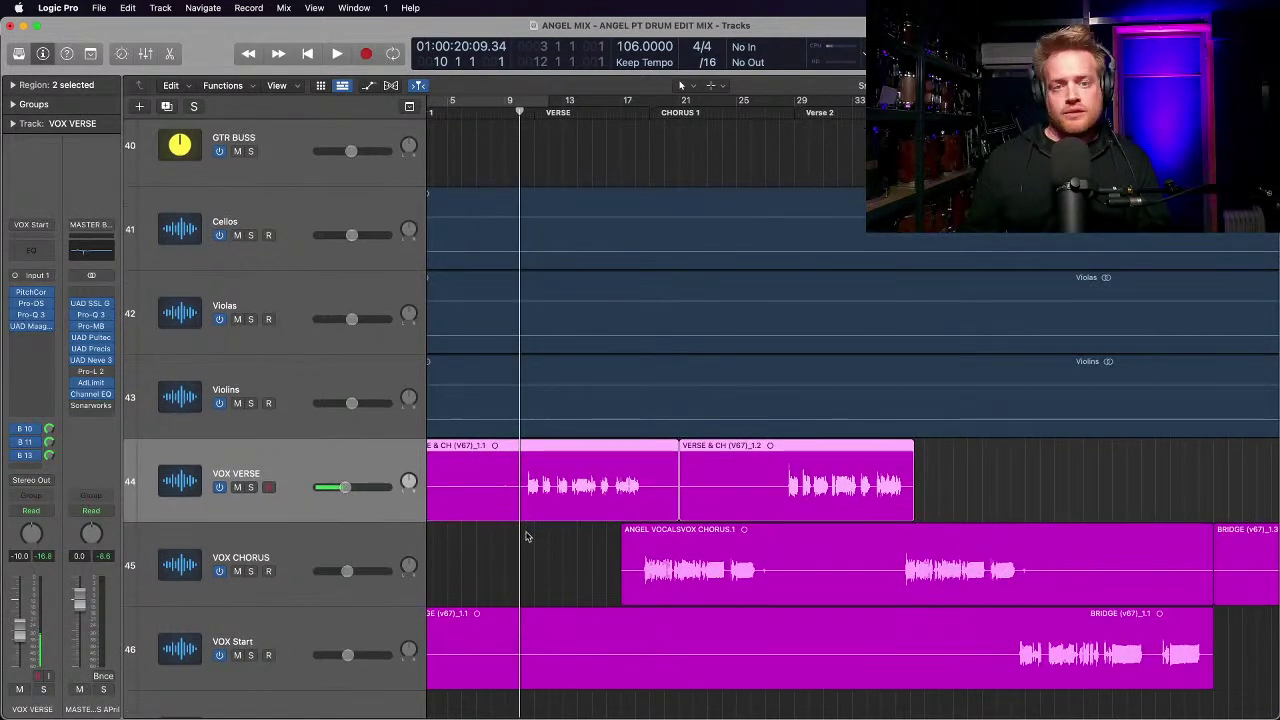
pyautogui.press('super+Left')
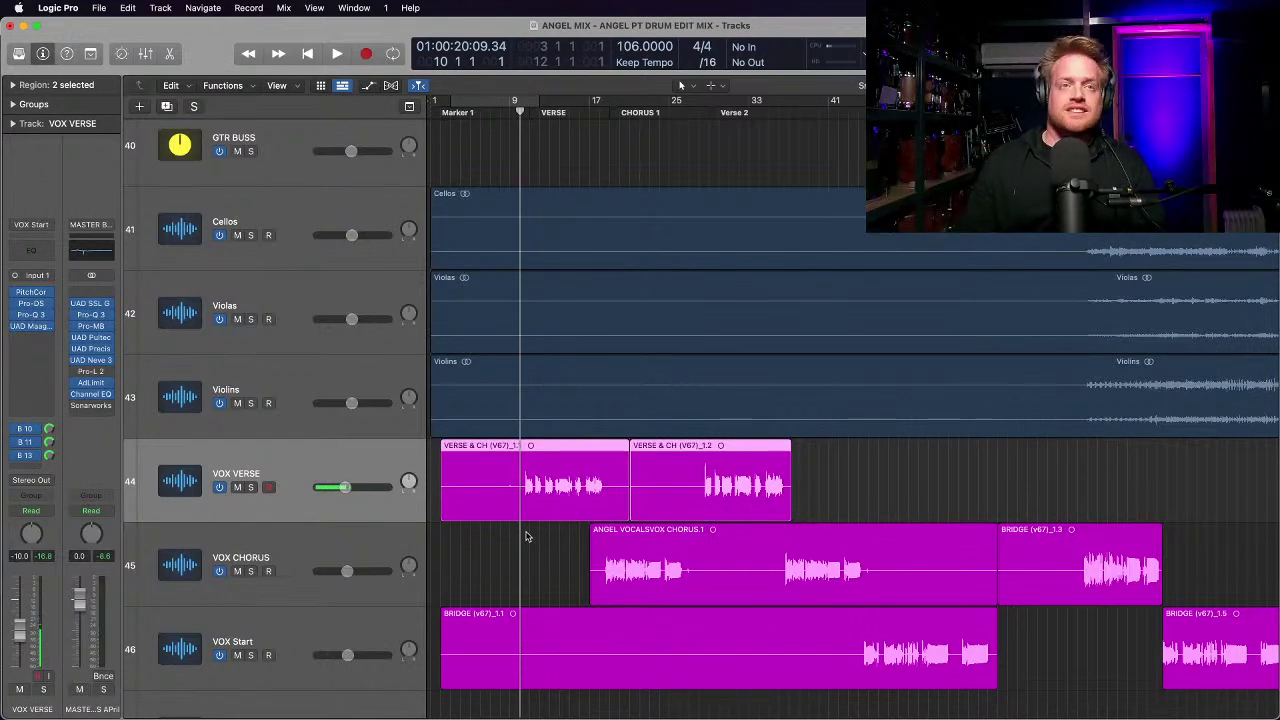
pyautogui.press('super+Right')
pyautogui.press('super+Left')
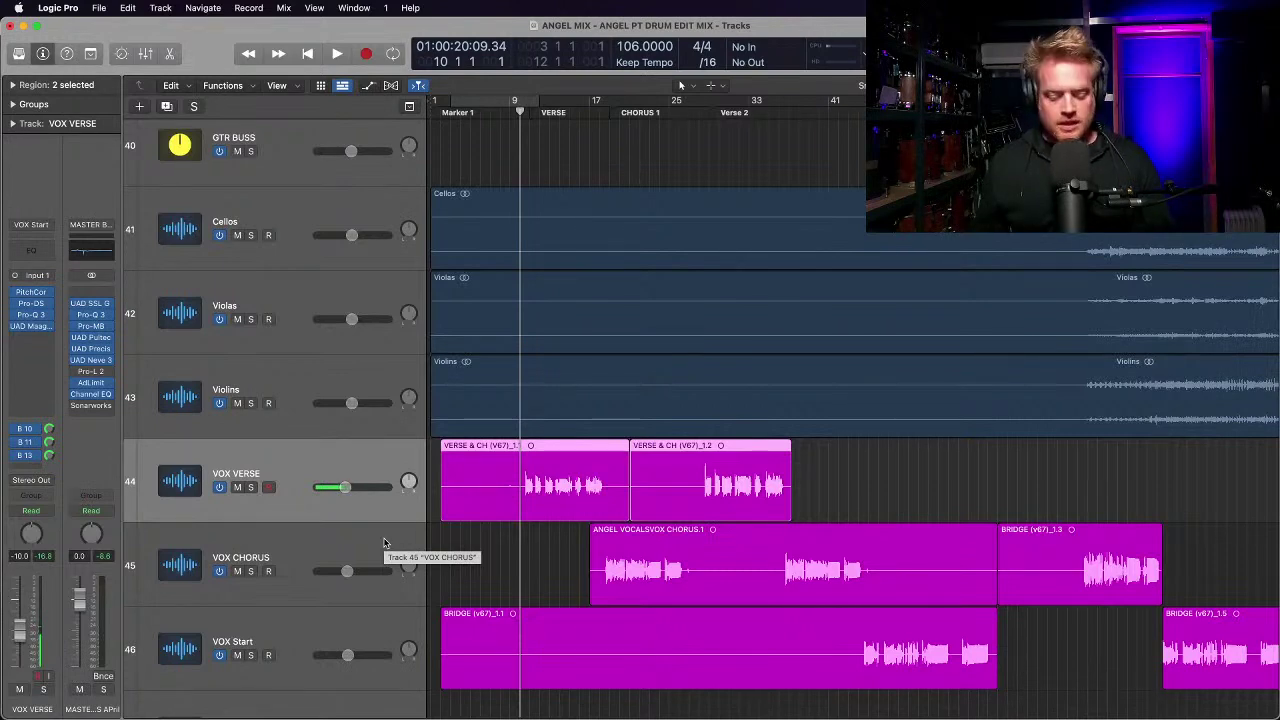
pyautogui.press('super+Left')
pyautogui.press('super+Right')
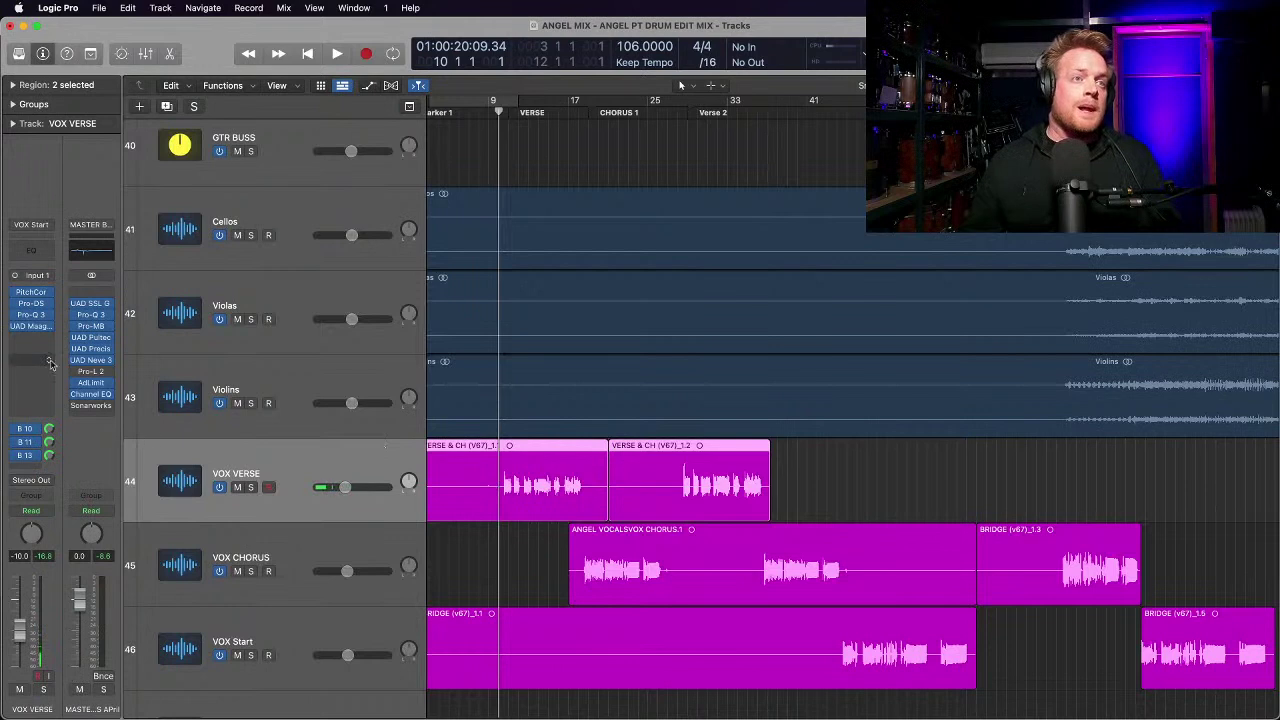
# Step: Examine the Pro-DS and Pro-Q 3 plug-ins on the VOX VERSE track and close their windows
pyautogui.click(31, 304)
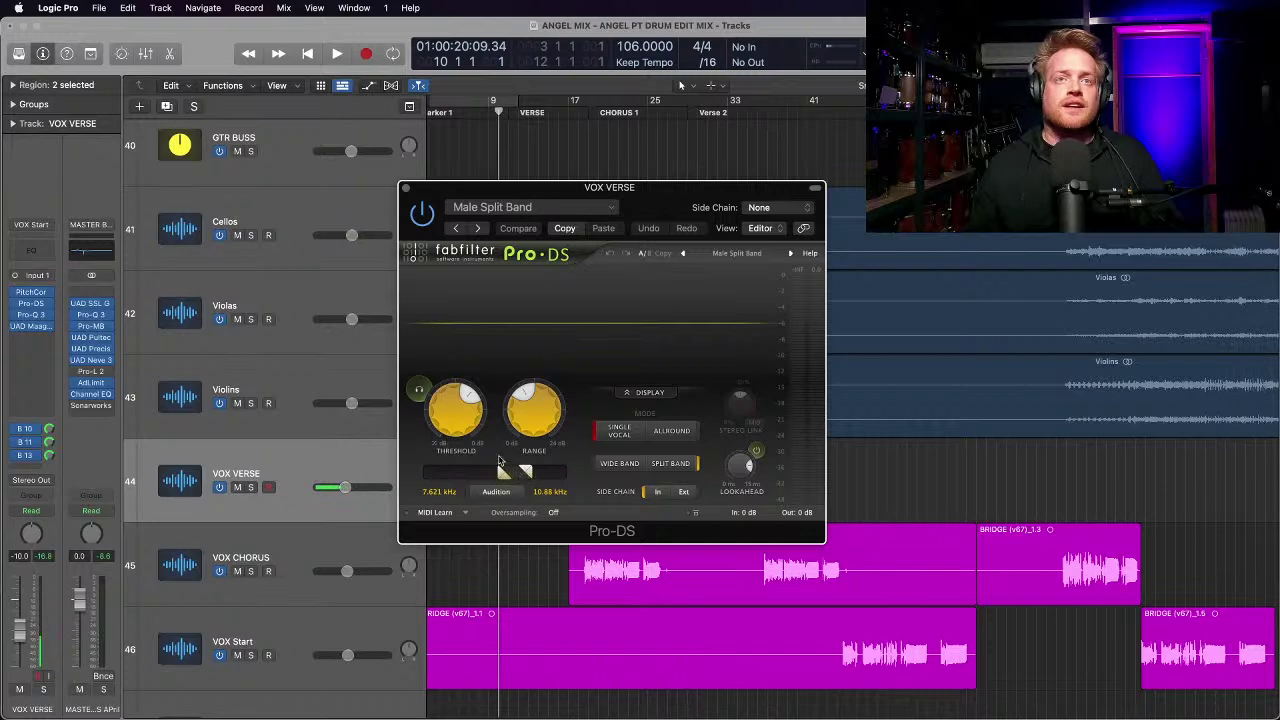
pyautogui.click(31, 315)
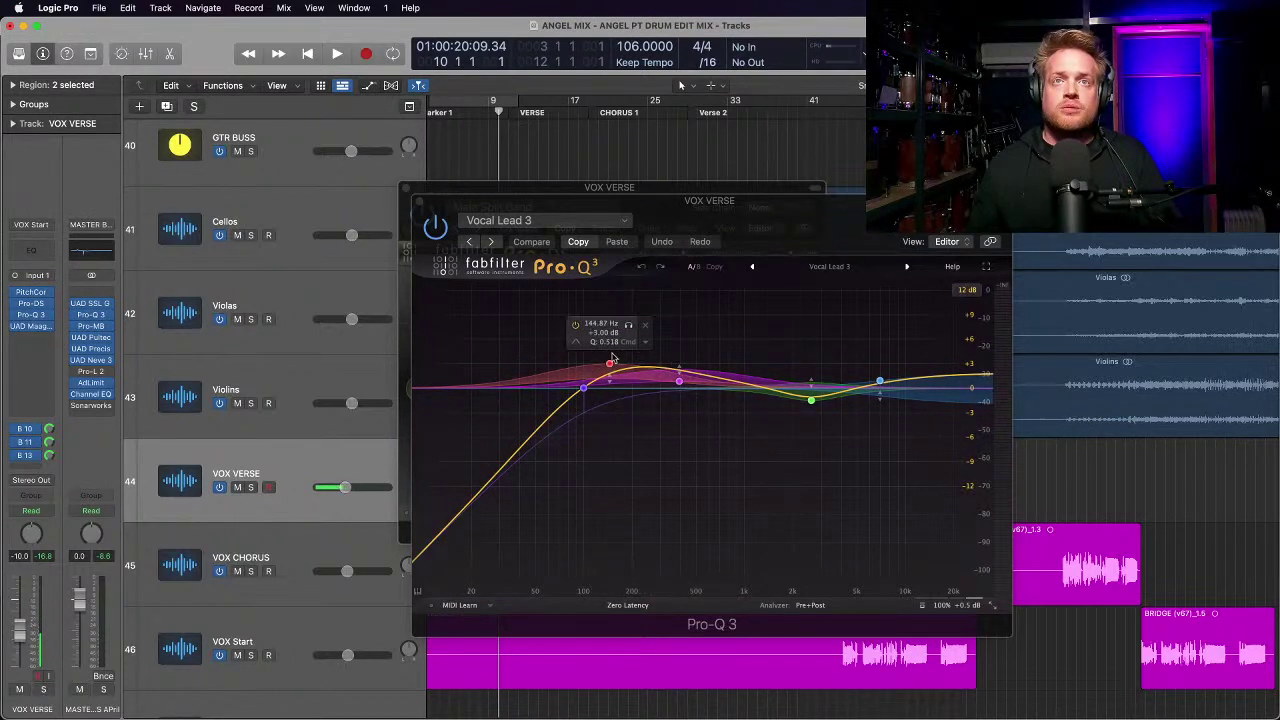
pyautogui.click(416, 204)
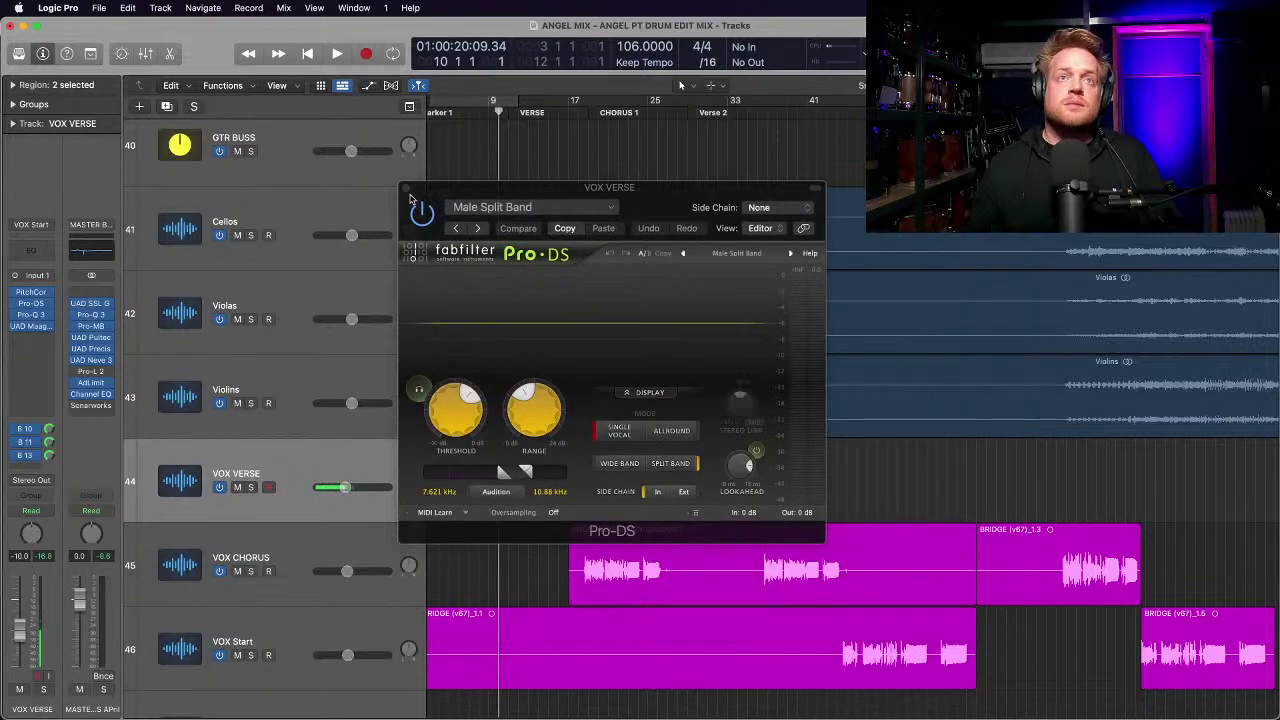
pyautogui.click(410, 196)
# Step: Start playback from bar 10 and solo the VOX VERSE track
pyautogui.press('space')
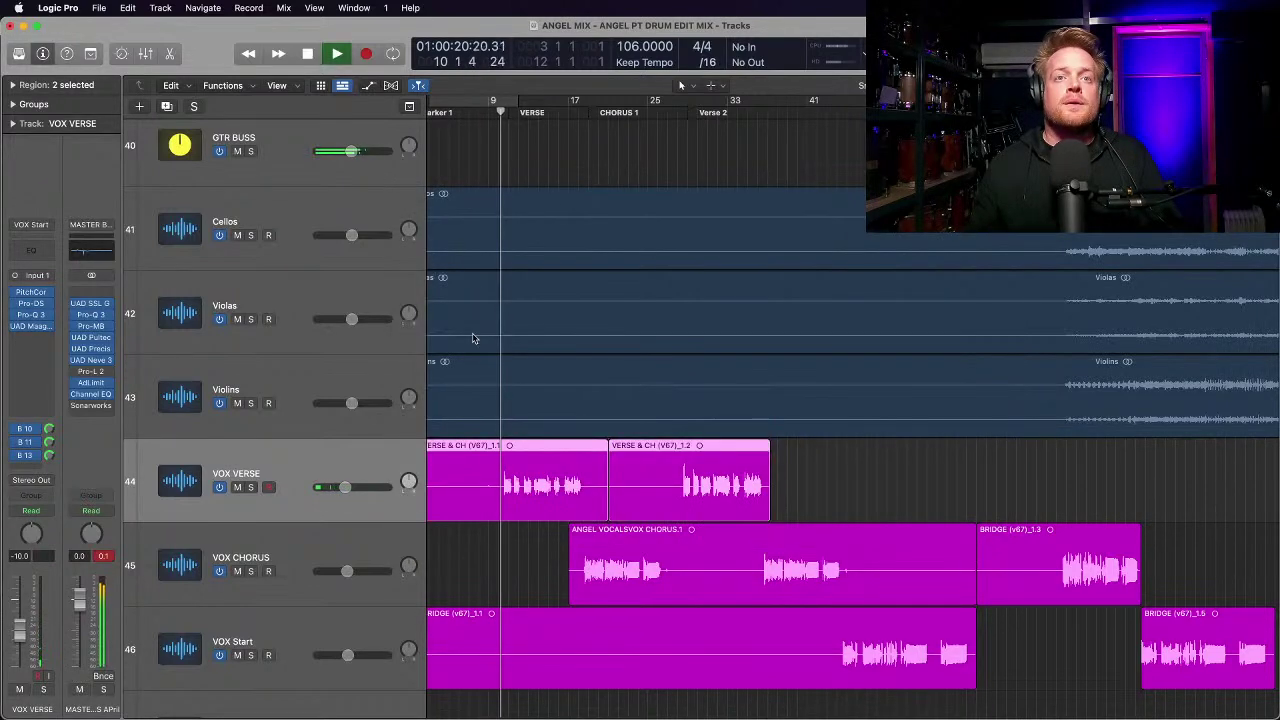
pyautogui.click(251, 487)
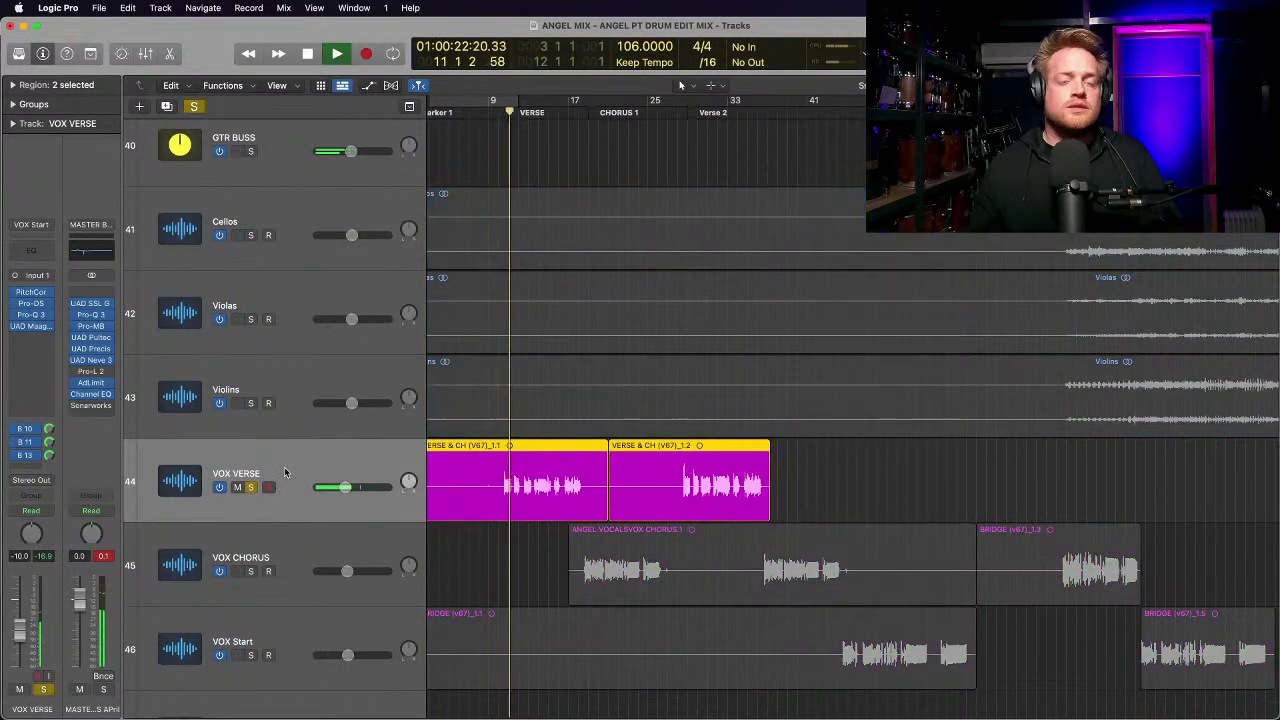
pyautogui.press('super+Right')
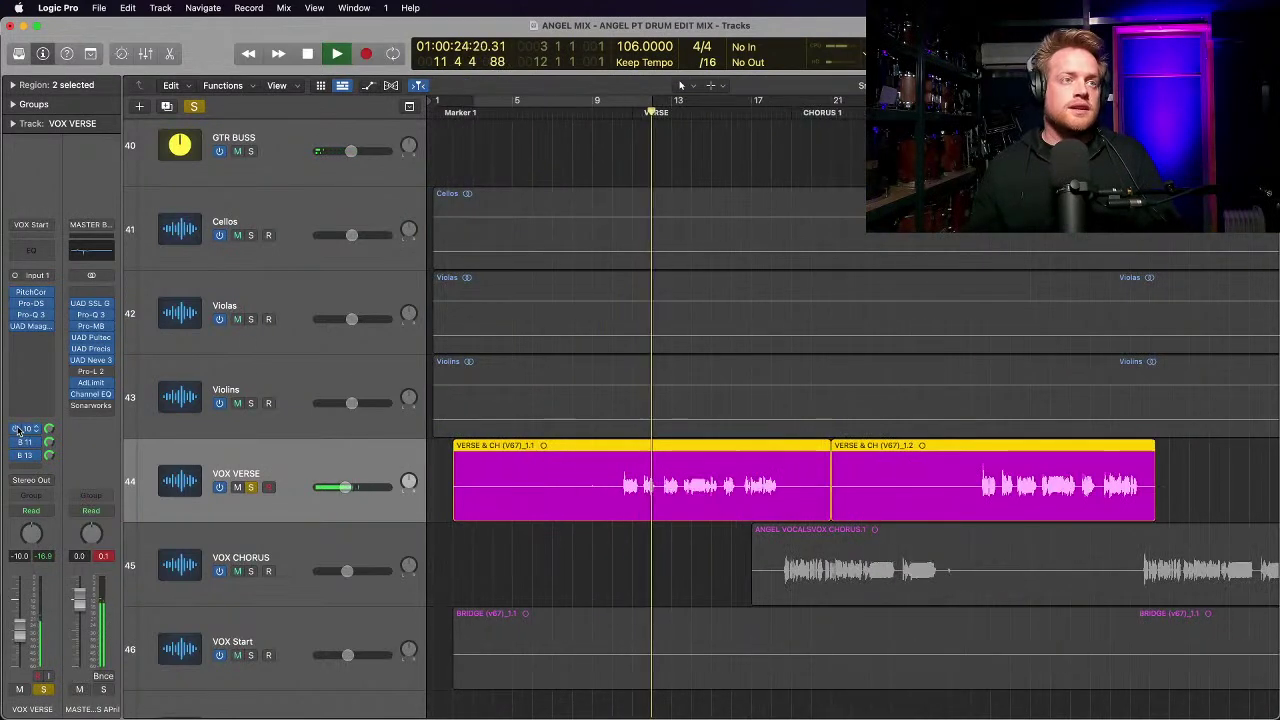
# Step: Compare the bypassed VOX VERSE vocal with its processing by switching Pro-DS and Pro-Q 3 back on during playback, and stop
pyautogui.click(15, 314)
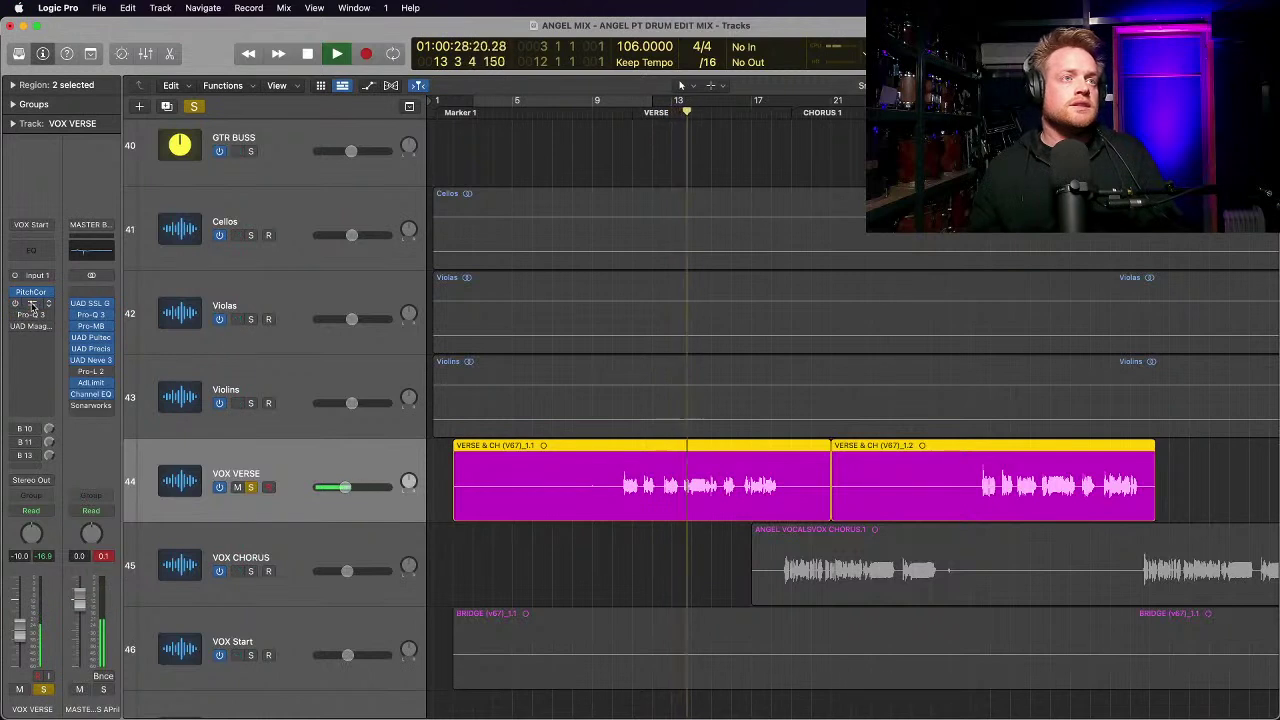
pyautogui.click(31, 303)
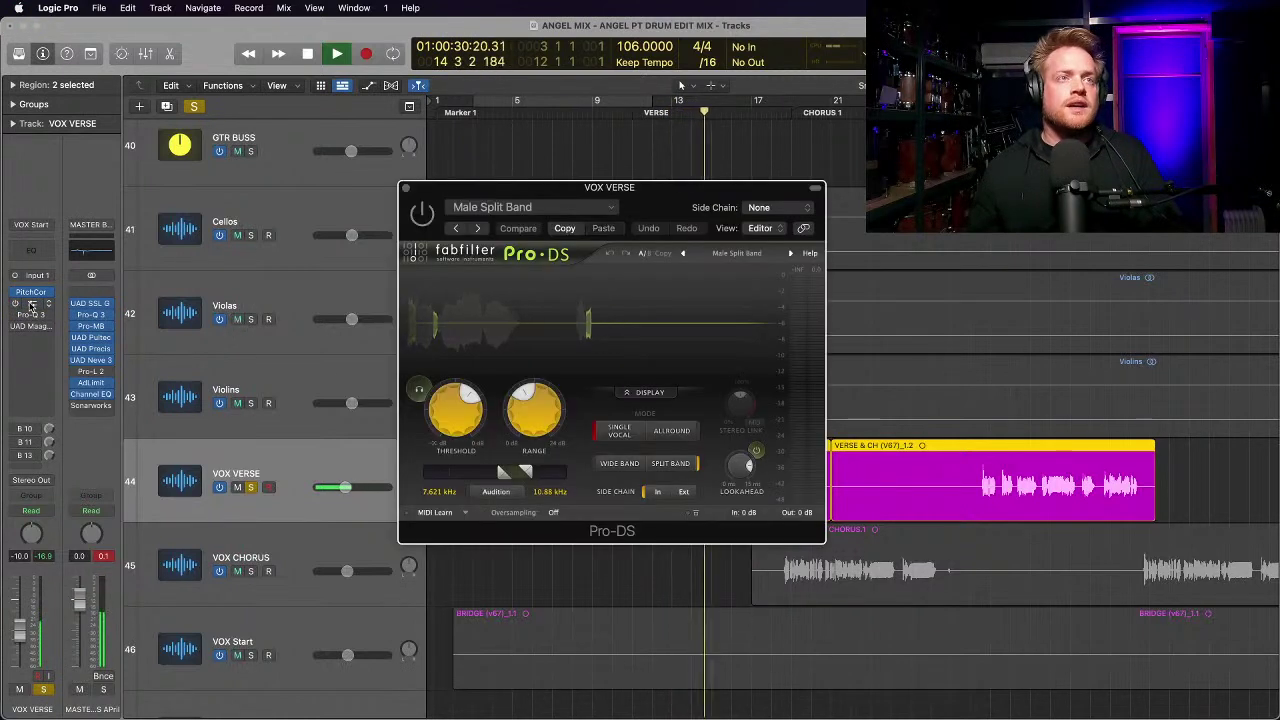
pyautogui.click(421, 213)
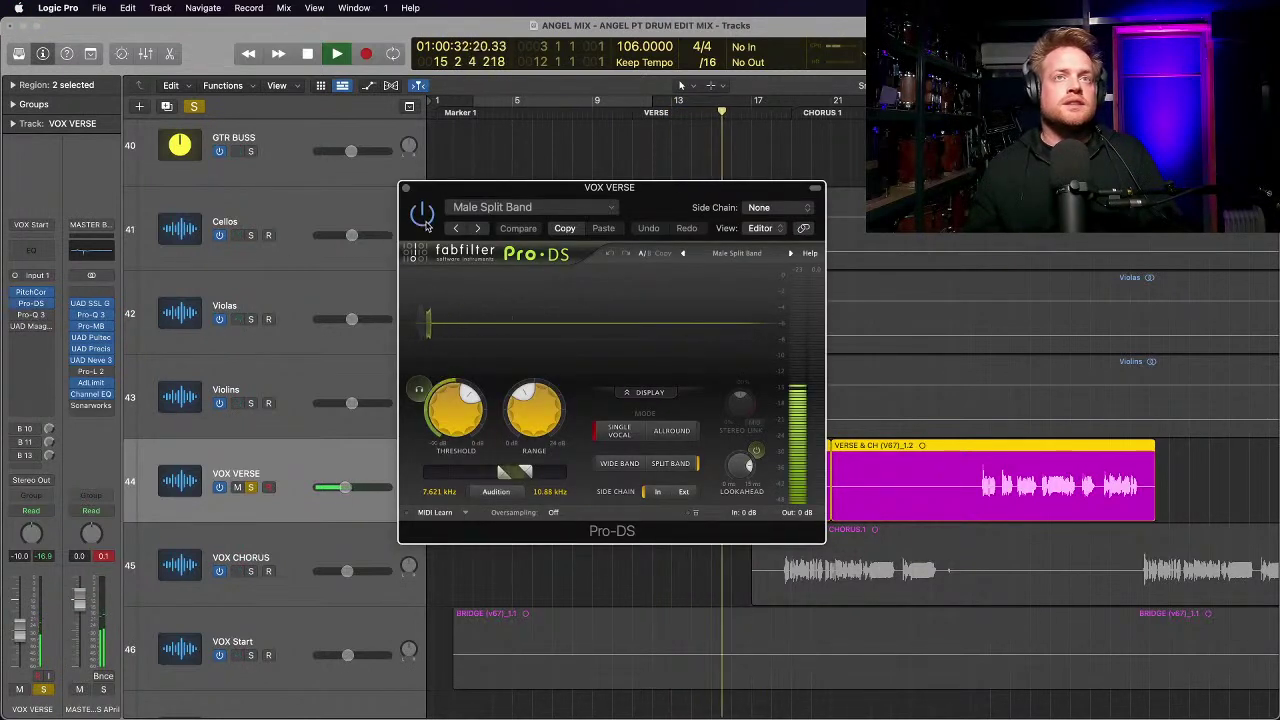
pyautogui.click(31, 315)
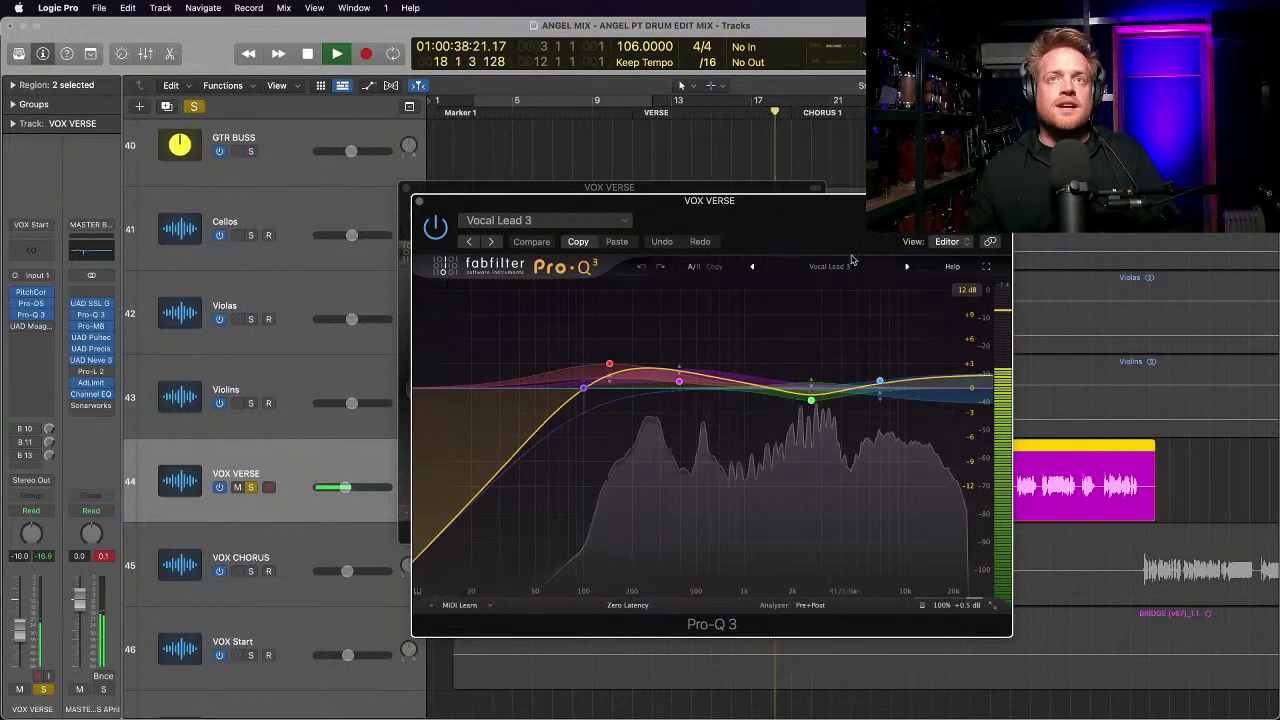
pyautogui.press('space')
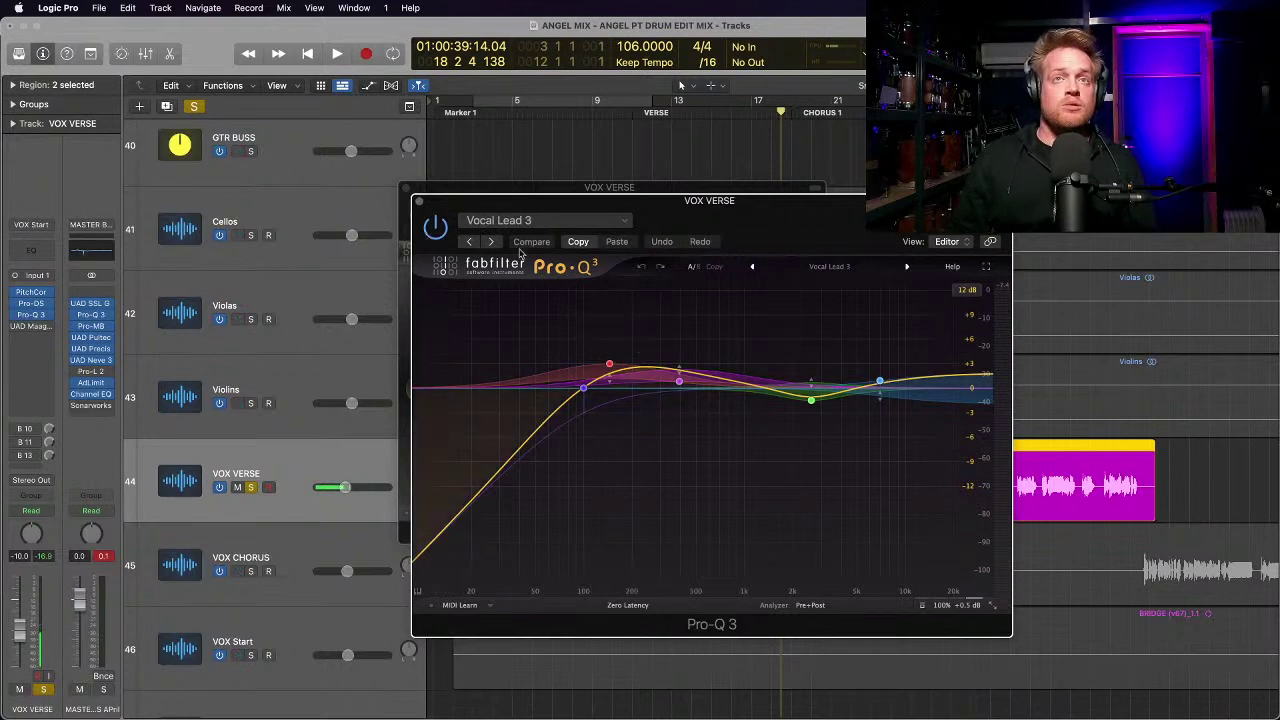
# Step: Open the UAD Maag EQ4 on VOX VERSE to inspect its settings, and close all three plug-in windows
pyautogui.click(28, 327)
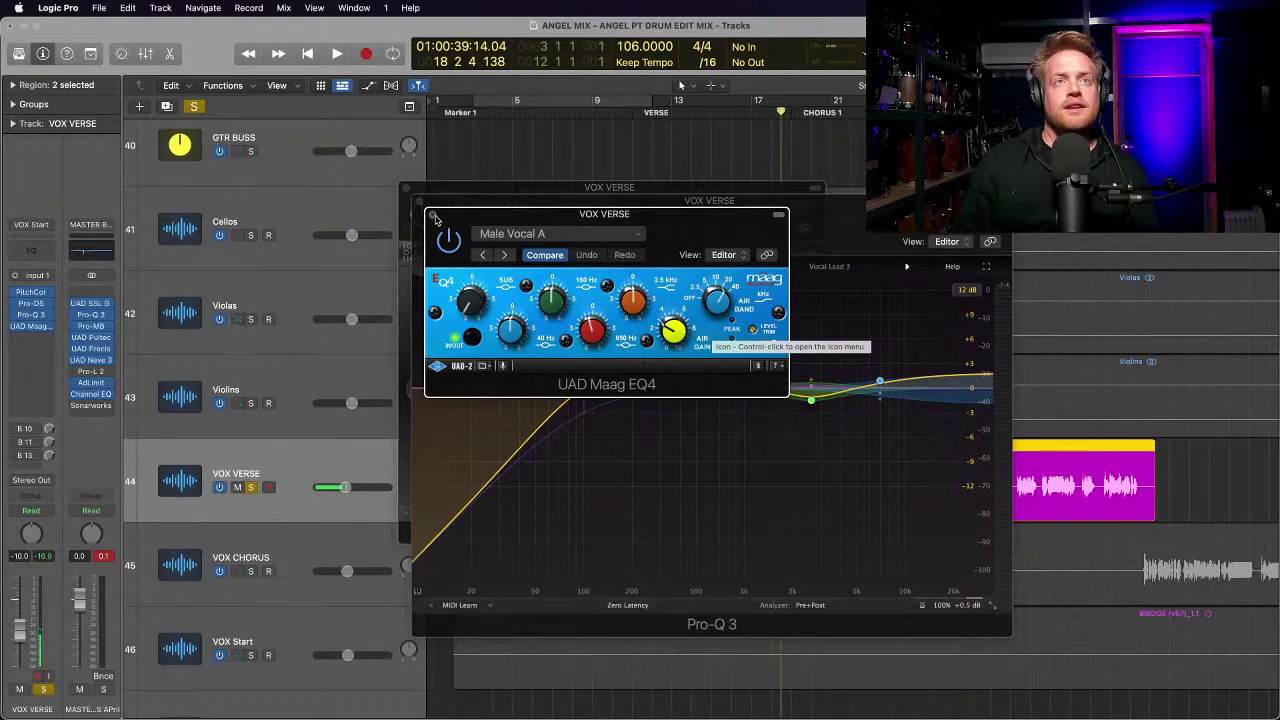
pyautogui.click(432, 214)
pyautogui.click(419, 201)
pyautogui.click(405, 189)
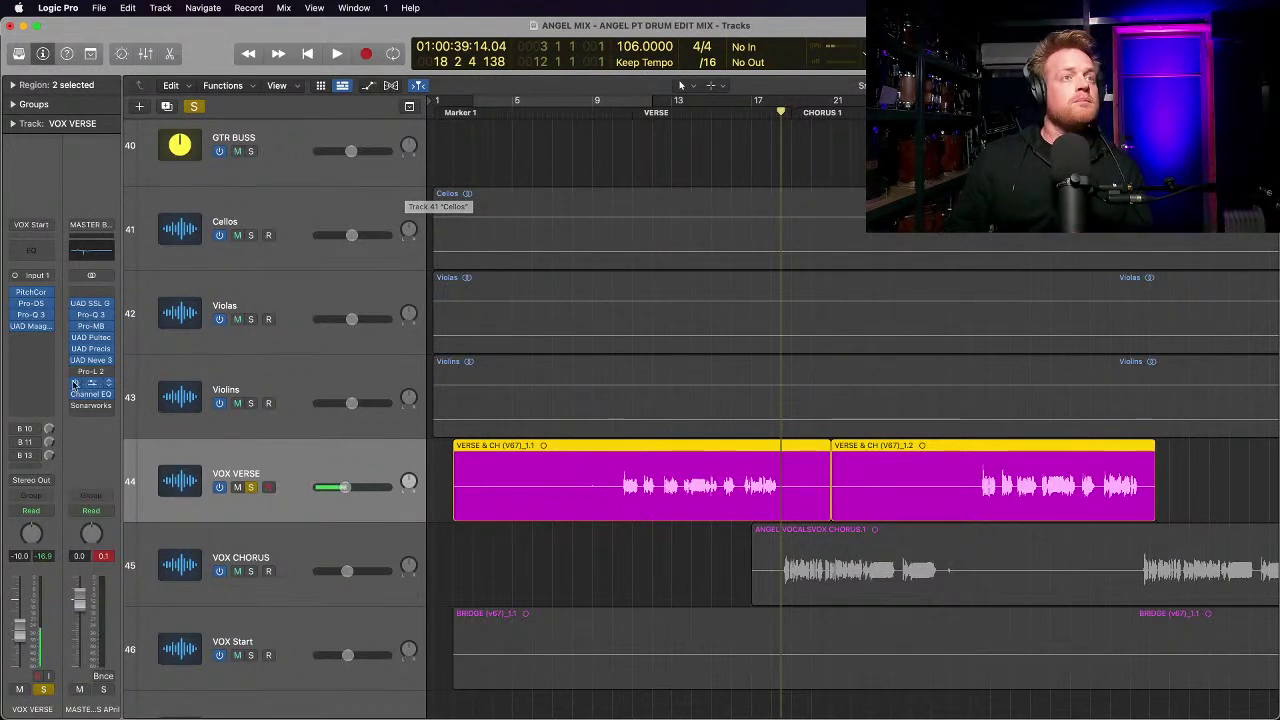
# Step: Switch on the bus 10 reverb send on VOX VERSE and set a cycle range from bar 10 to bar 19
pyautogui.click(16, 428)
pyautogui.click(96, 256)
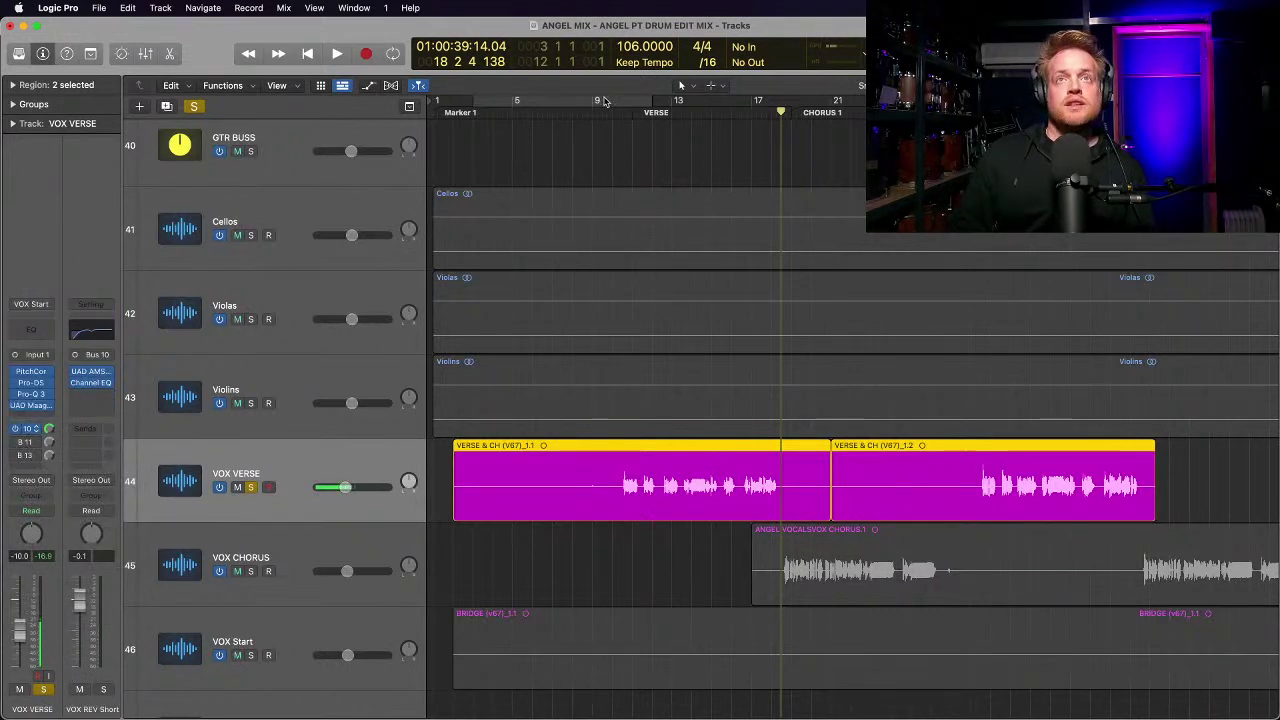
pyautogui.moveTo(597, 101); pyautogui.dragTo(782, 117)
pyautogui.moveTo(596, 104); pyautogui.dragTo(614, 104)
# Step: Play the cycle with VOX VERSE soloed and in the full mix, setting the VOX REV Short level to -5.2 dB
pyautogui.press('space')
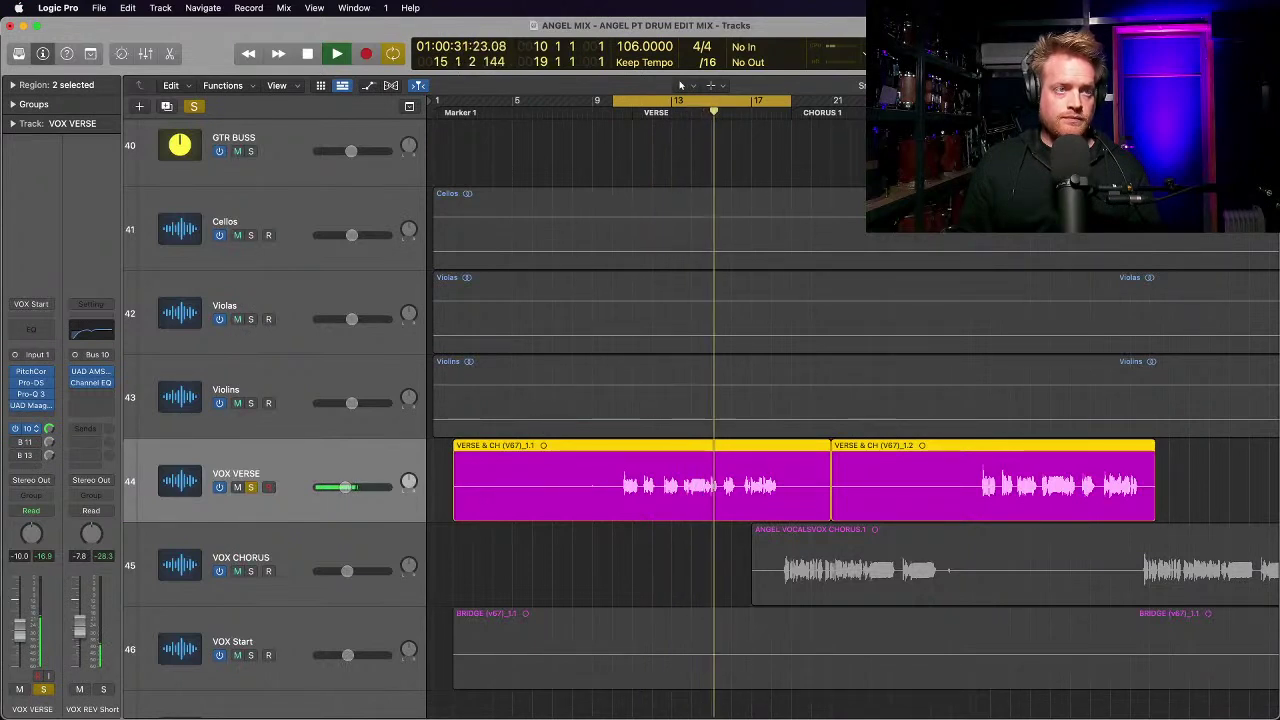
pyautogui.press('space')
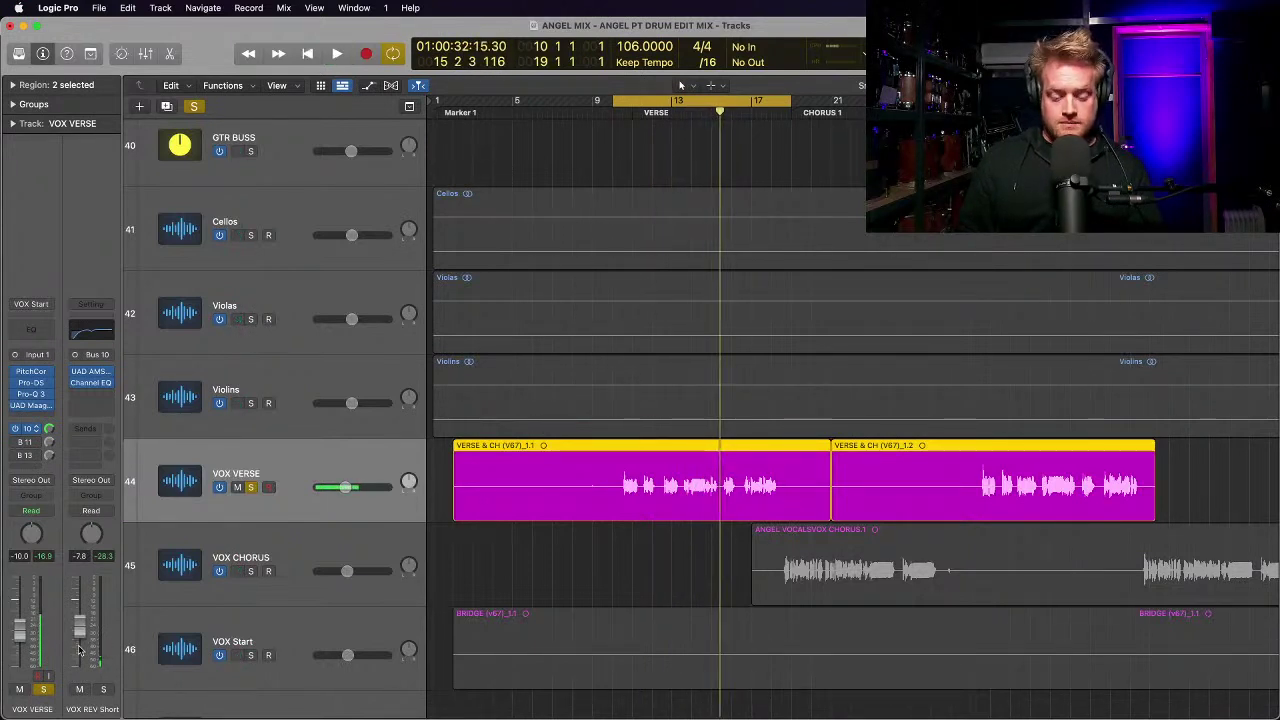
pyautogui.click(42, 689)
pyautogui.press('space')
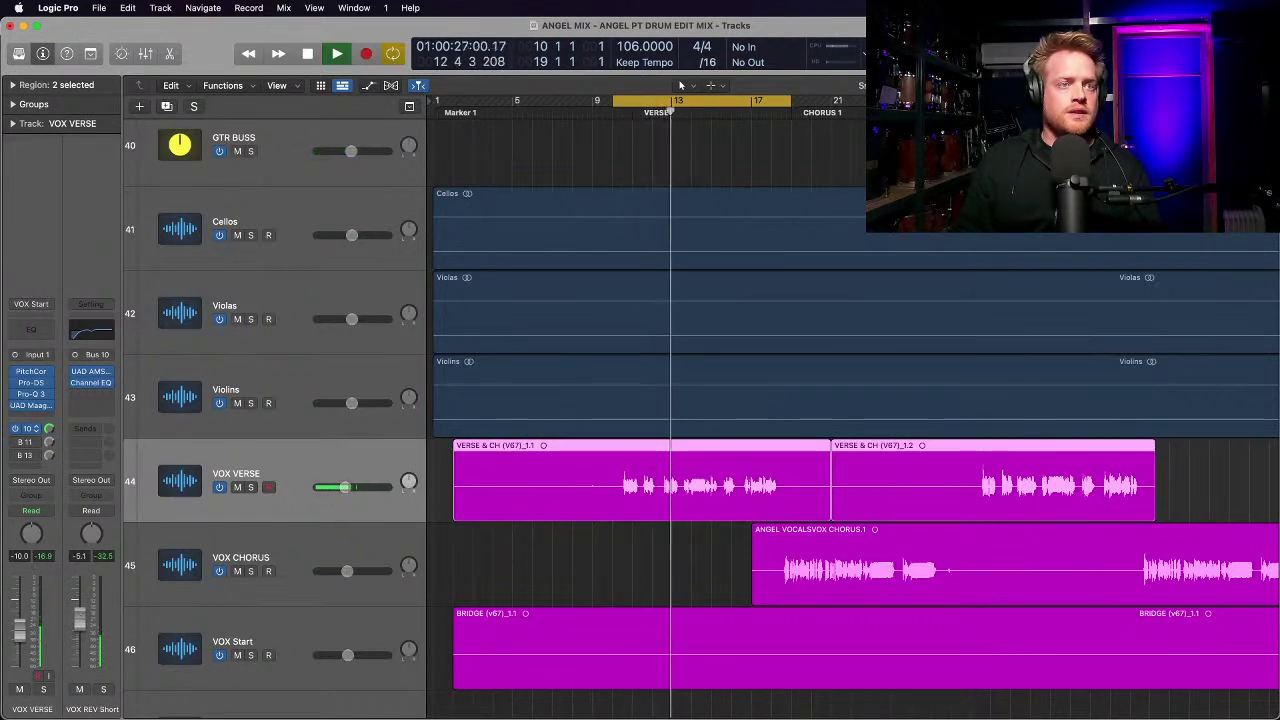
pyautogui.press('space')
pyautogui.click(43, 691)
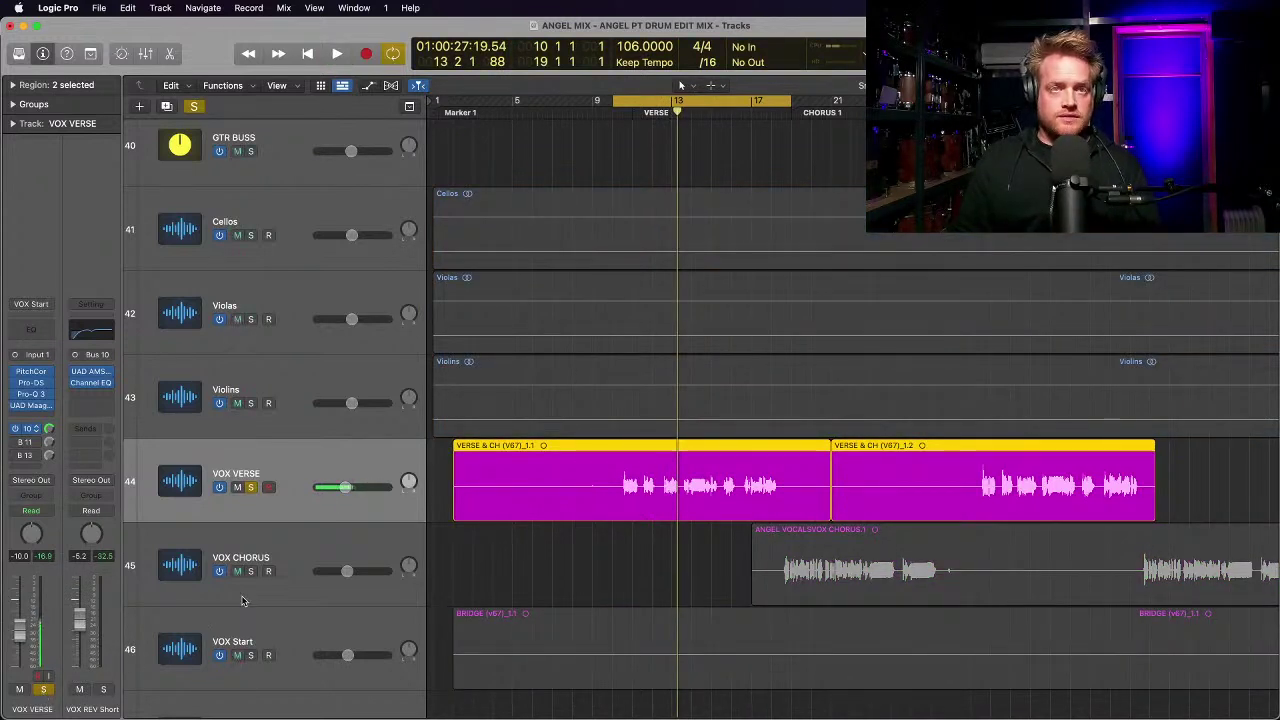
# Step: Switch on the bus 11 reverb send on VOX VERSE and examine ValhallaVintageVerb on the VS VOX REV bus
pyautogui.click(28, 445)
pyautogui.click(86, 262)
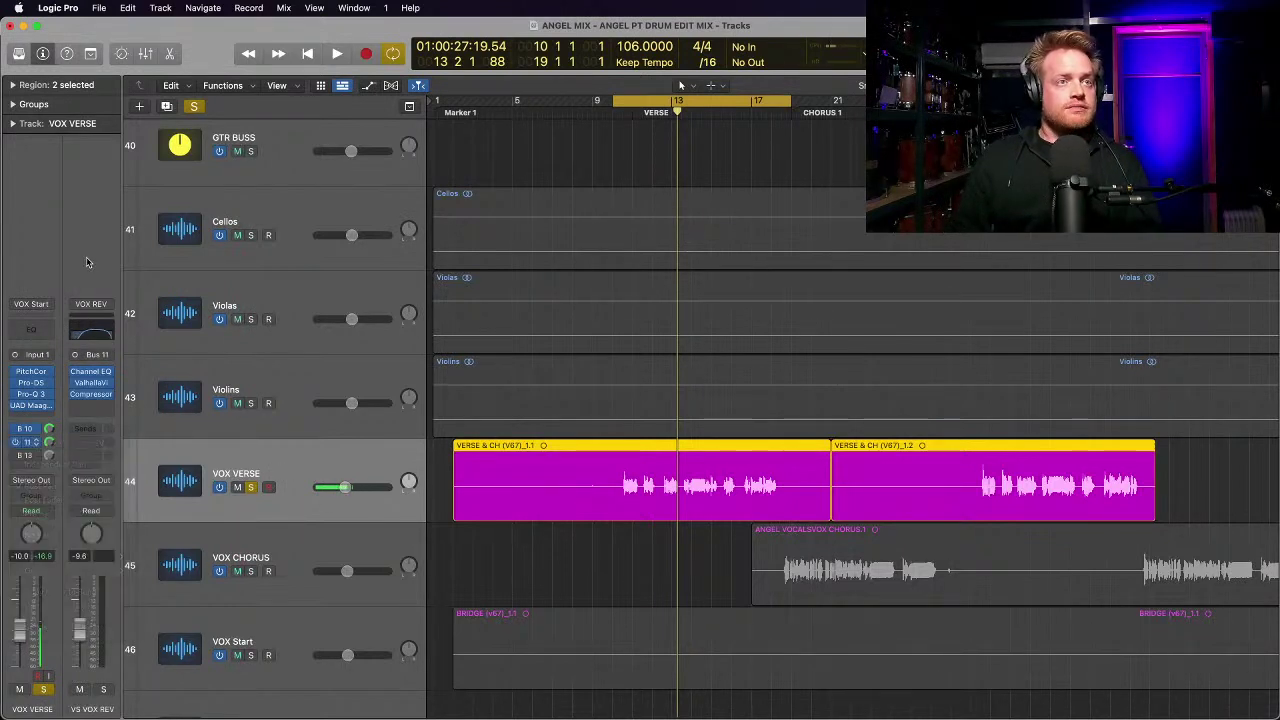
pyautogui.click(90, 383)
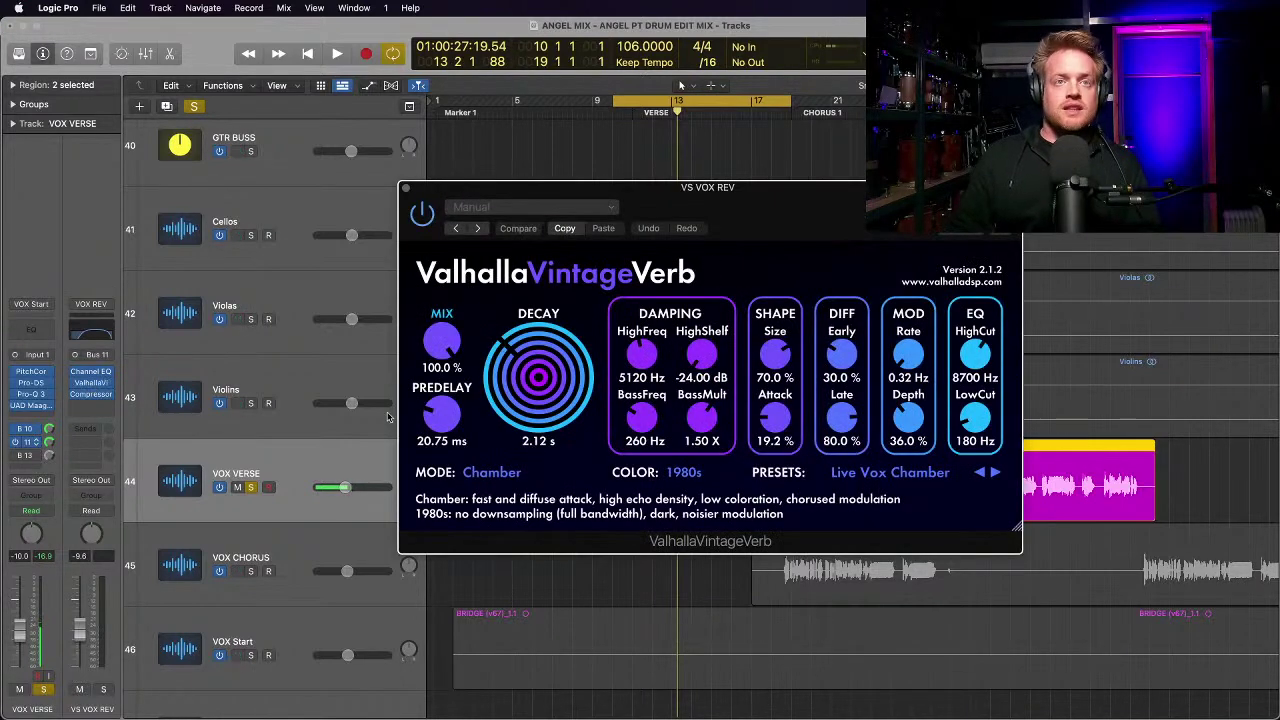
pyautogui.click(432, 424)
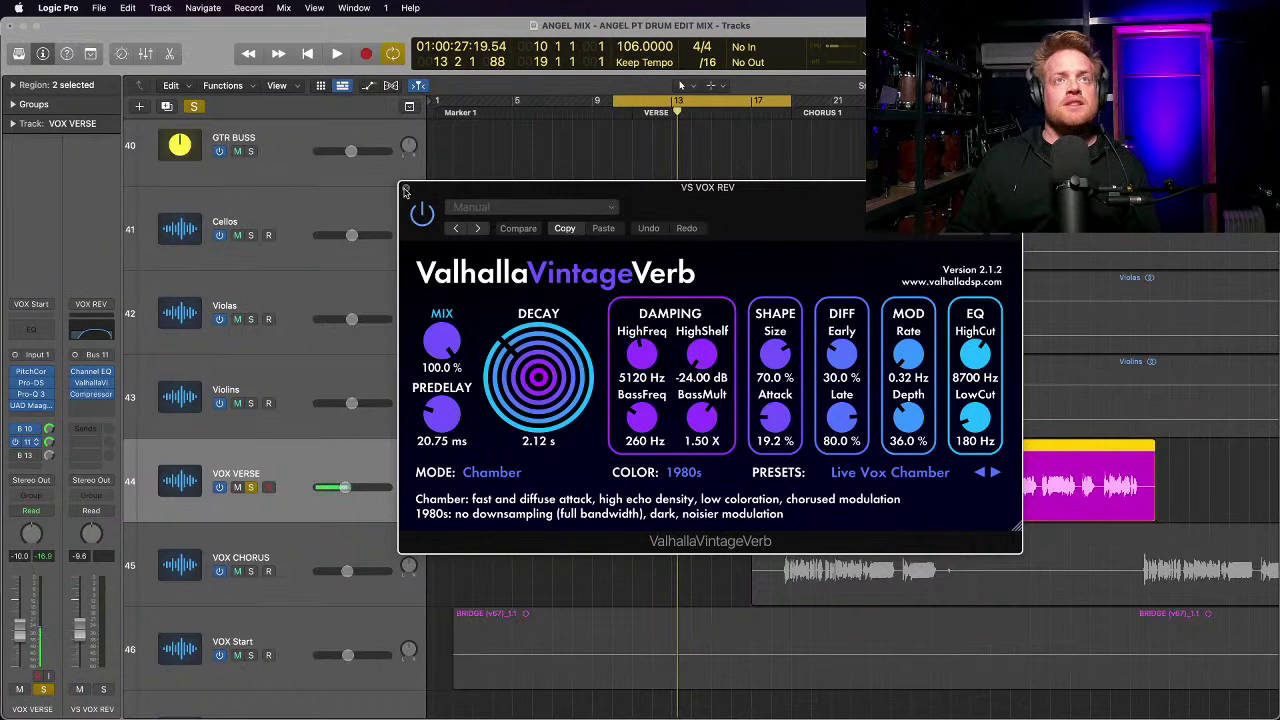
pyautogui.click(405, 190)
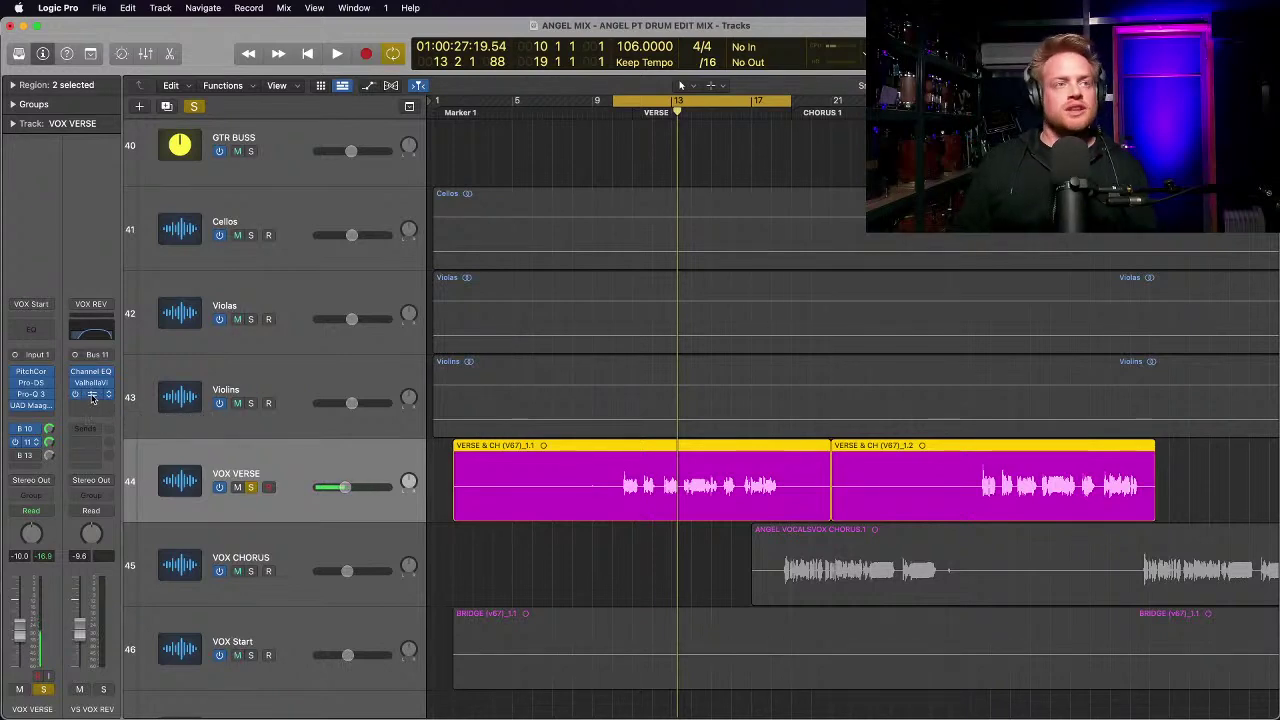
# Step: Examine the Compressor settings on the VS VOX REV bus
pyautogui.click(92, 396)
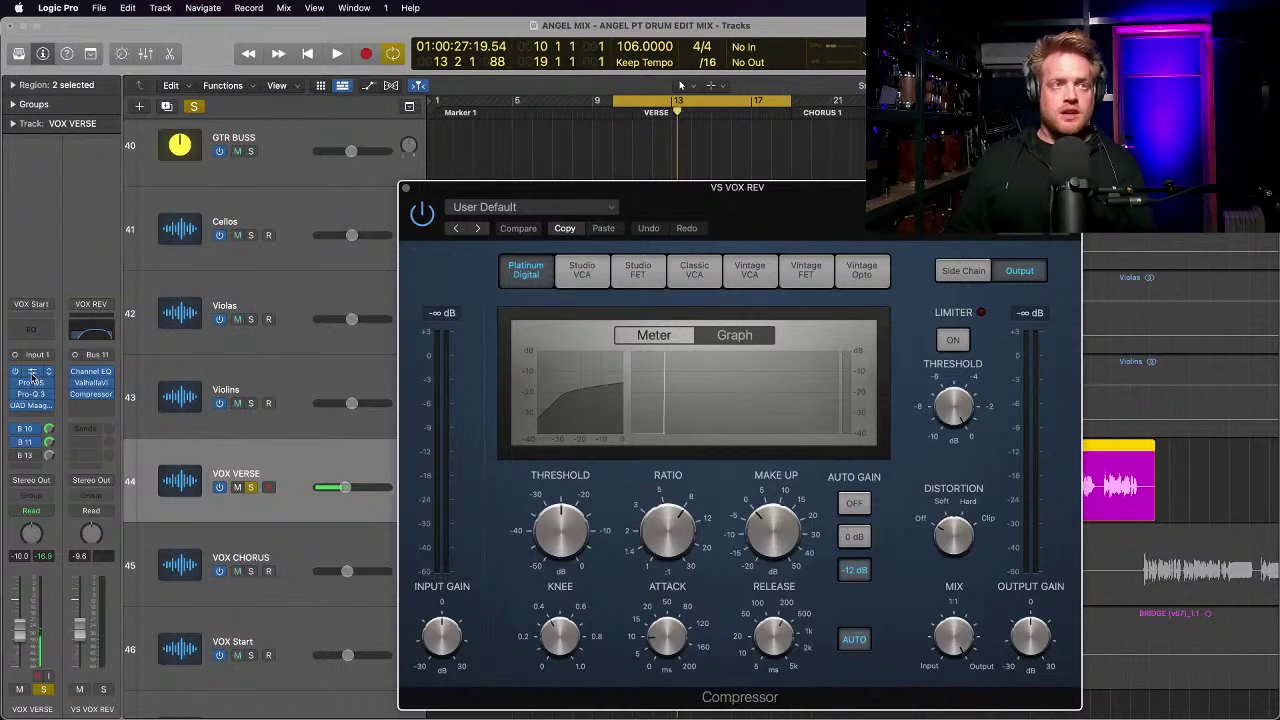
pyautogui.moveTo(30, 440); pyautogui.dragTo(61, 467)
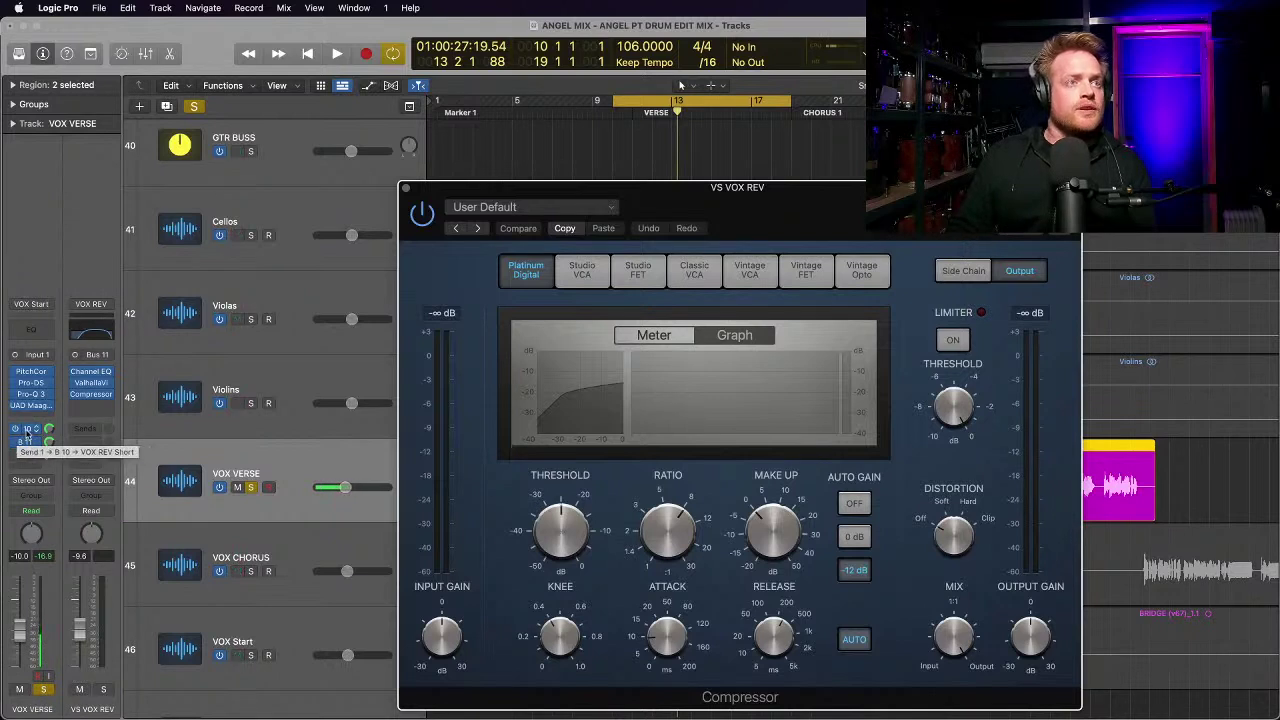
pyautogui.click(93, 378)
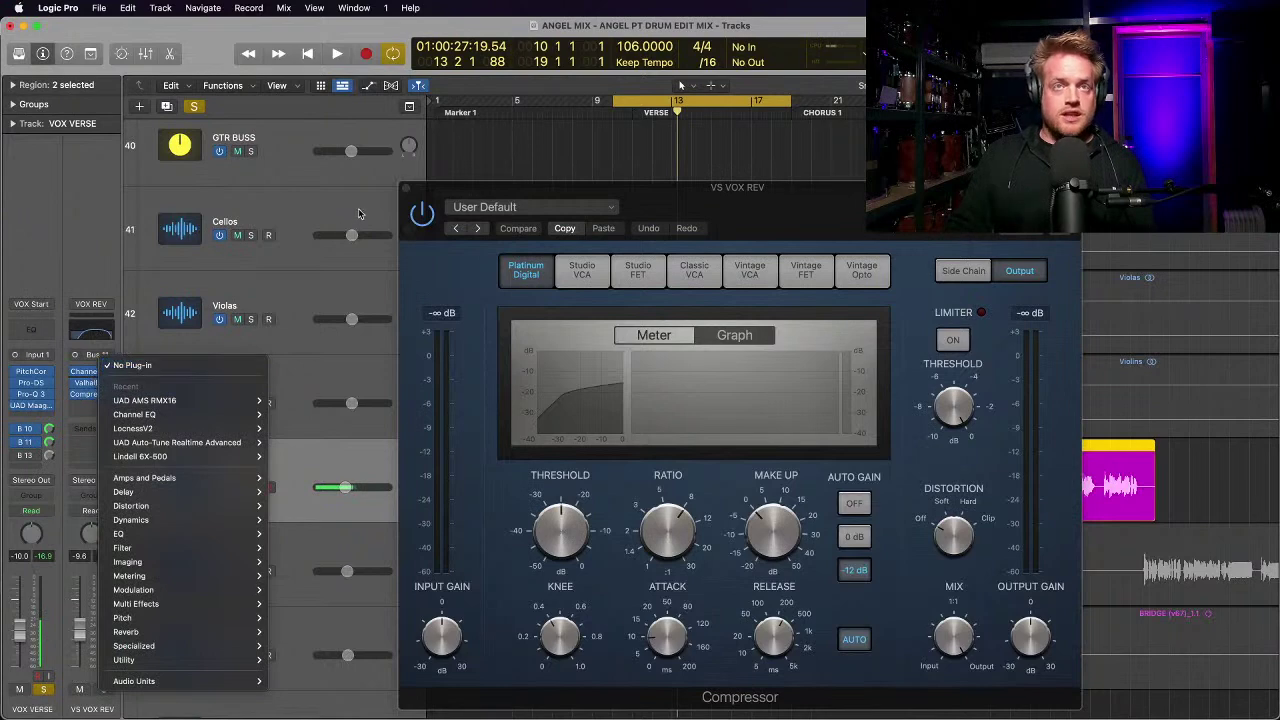
pyautogui.click(408, 187)
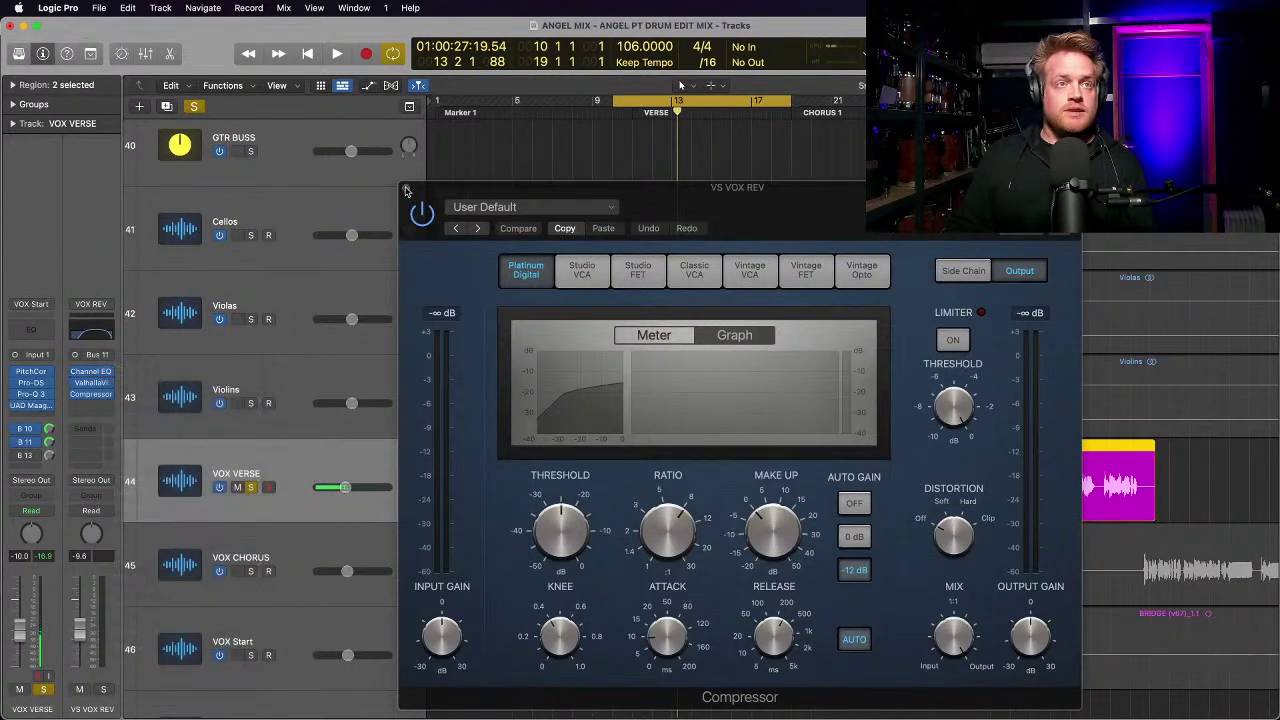
# Step: Set the high-shelf band of the VS VOX REV Channel EQ to 6400 Hz and -0.2 dB, and close the plug-in windows
pyautogui.click(92, 373)
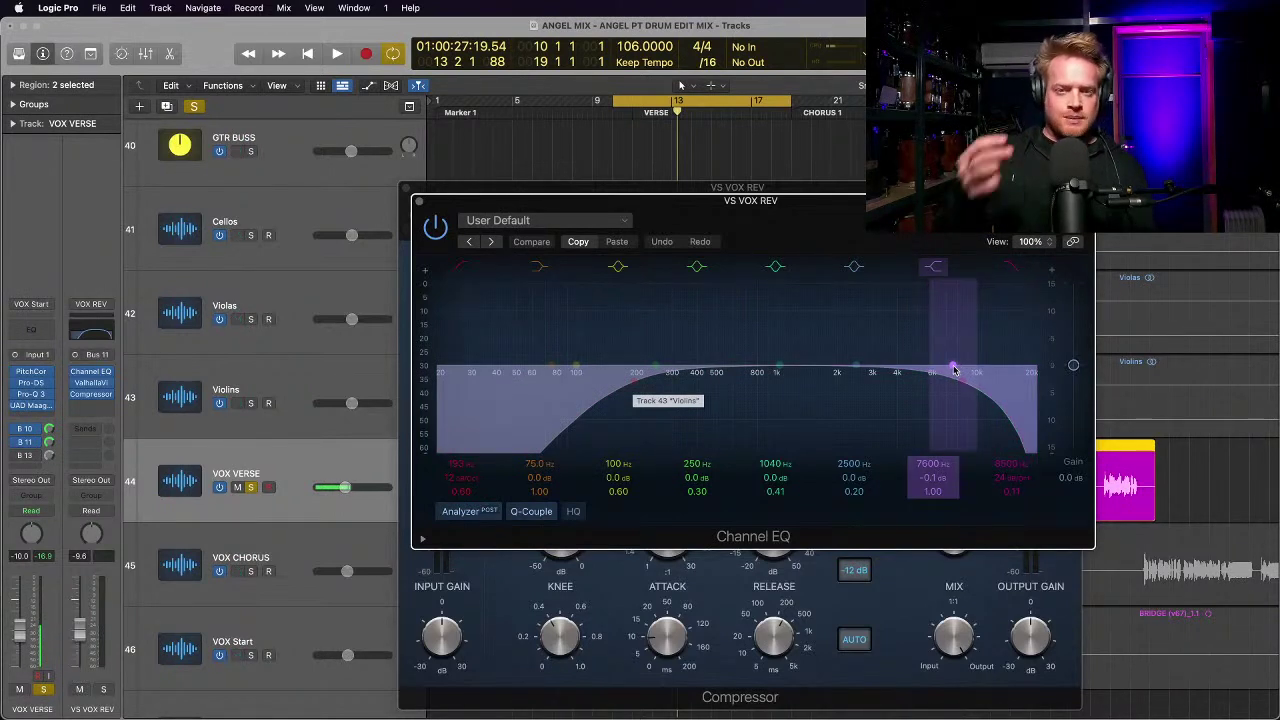
pyautogui.moveTo(954, 370); pyautogui.dragTo(937, 366)
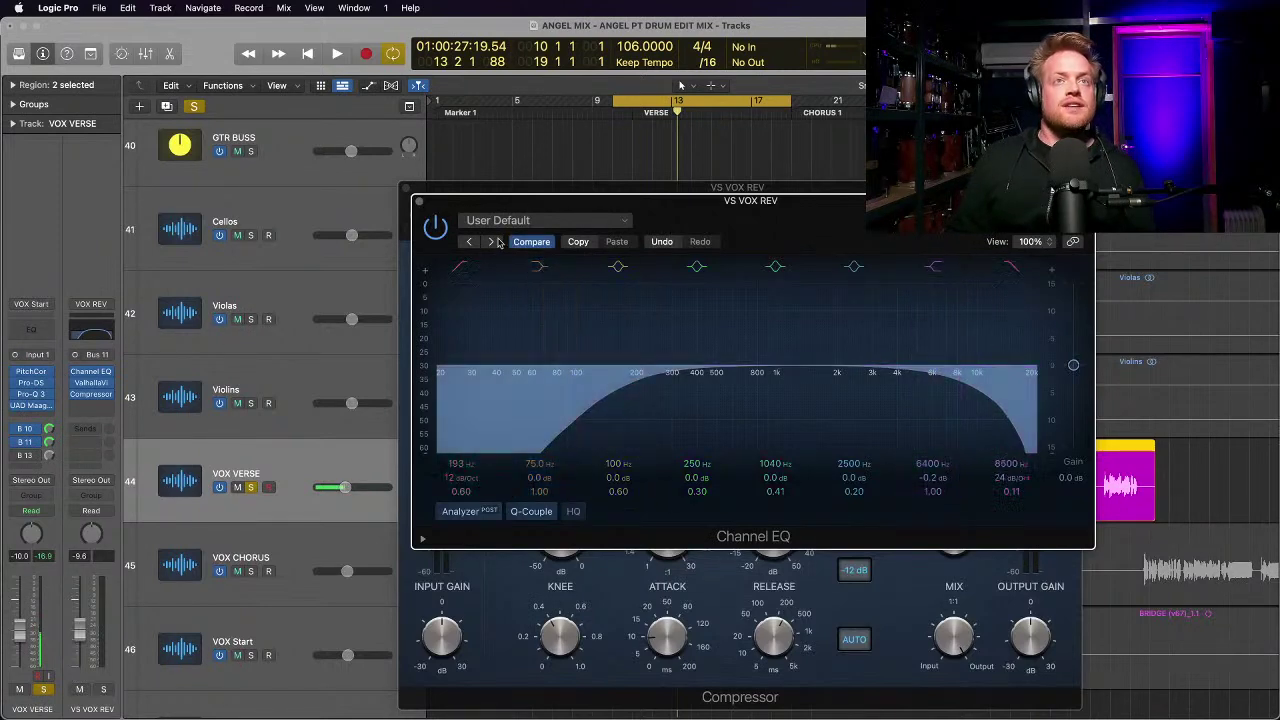
pyautogui.click(419, 201)
pyautogui.click(404, 188)
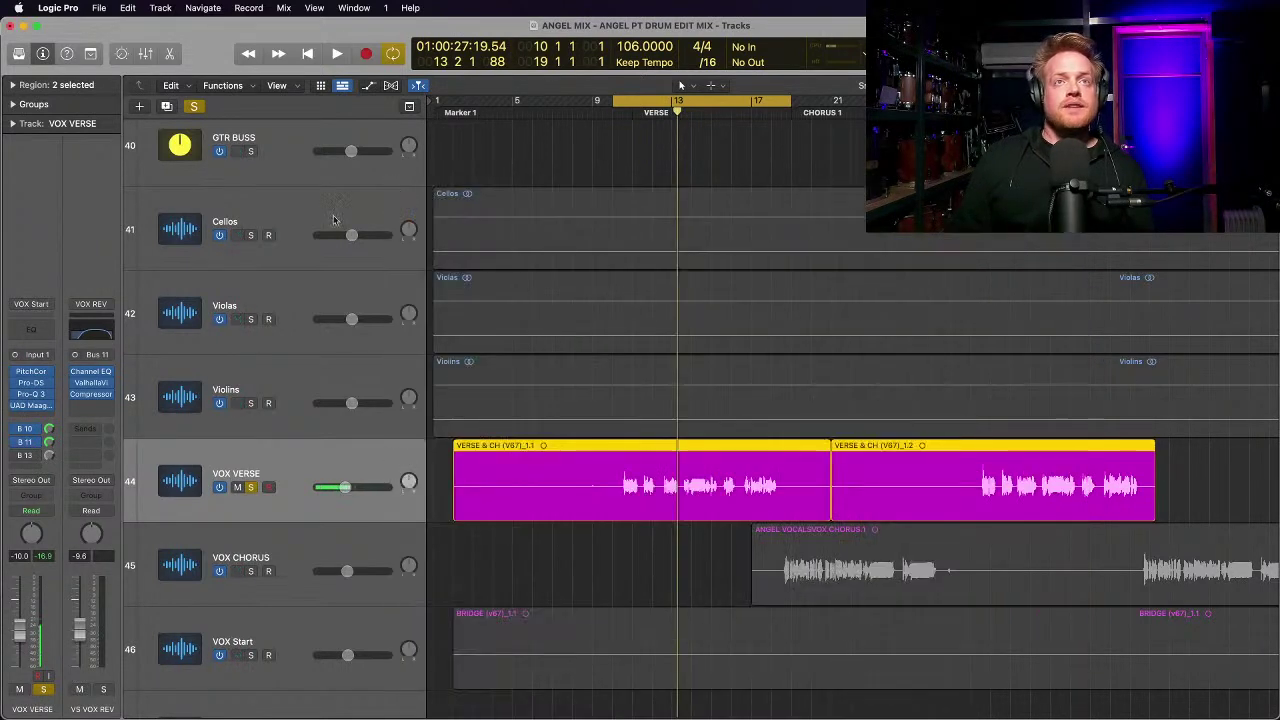
# Step: Check the decay and predelay in ValhallaVintageVerb on the VS VOX REV bus again and close its window
pyautogui.click(91, 382)
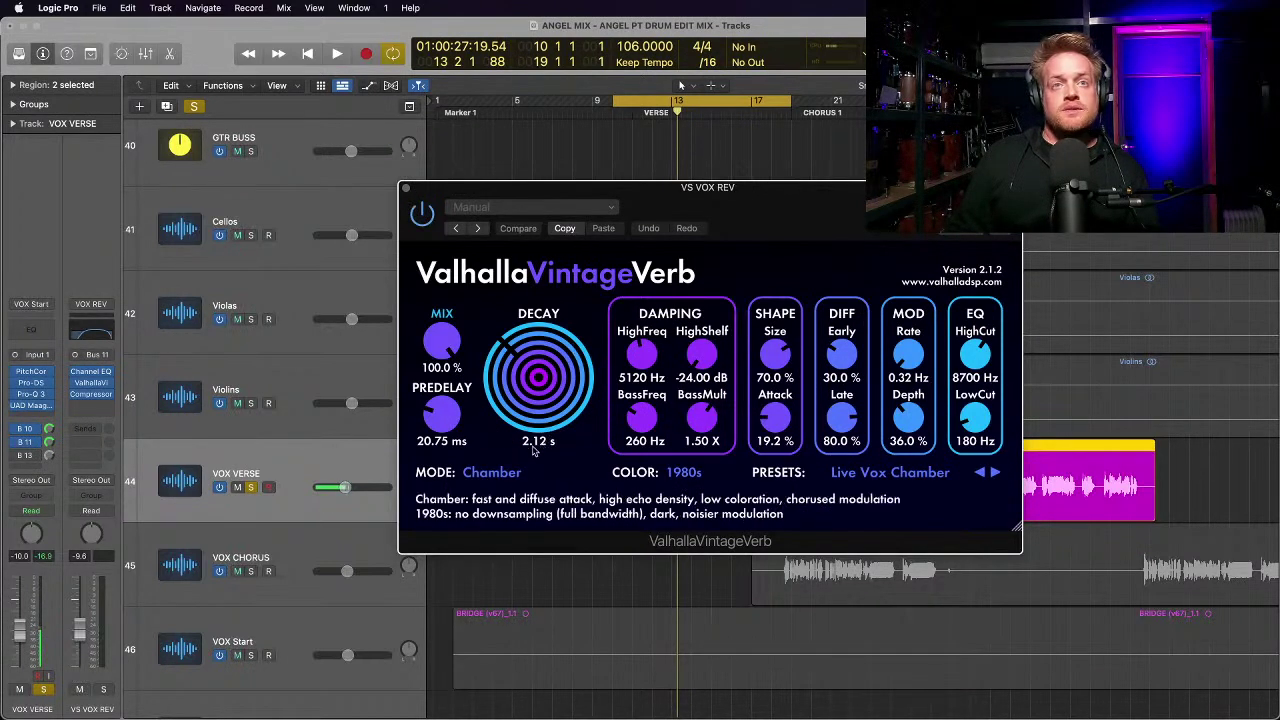
pyautogui.click(407, 191)
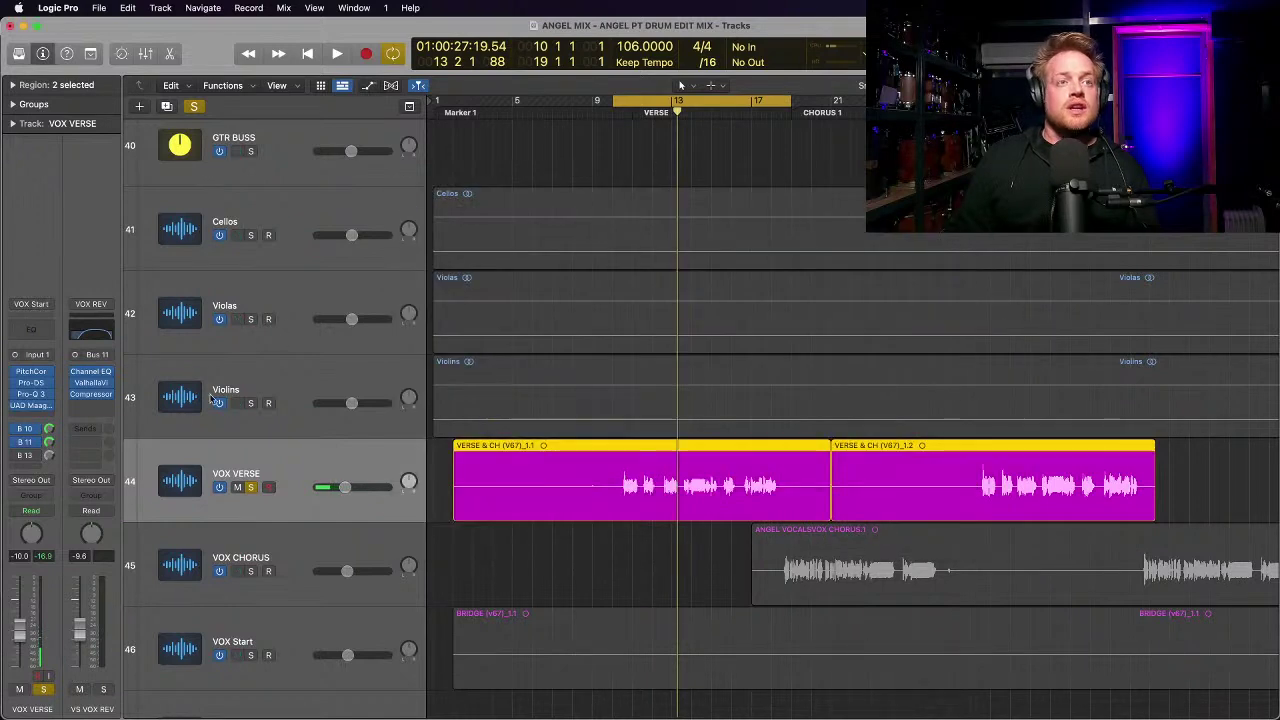
# Step: Open the Compressor on the VS VOX REV bus and examine its ratio, threshold, attack and release controls
pyautogui.click(90, 397)
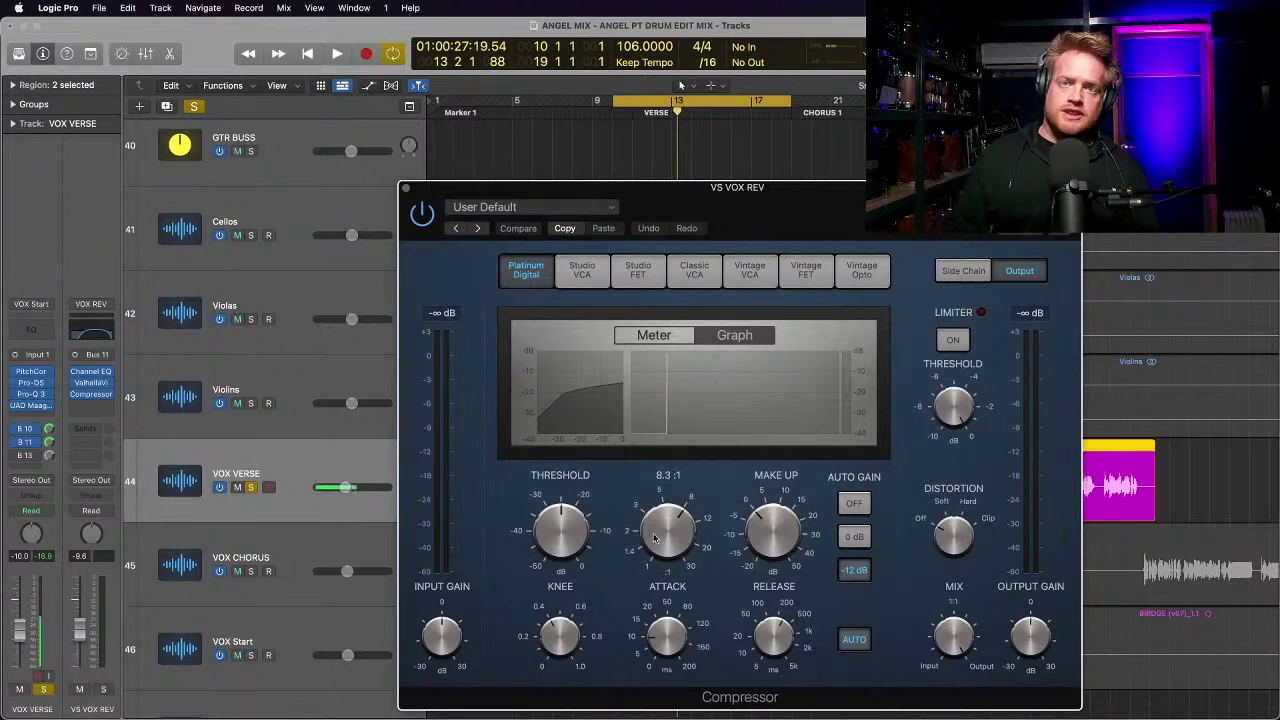
pyautogui.click(559, 533)
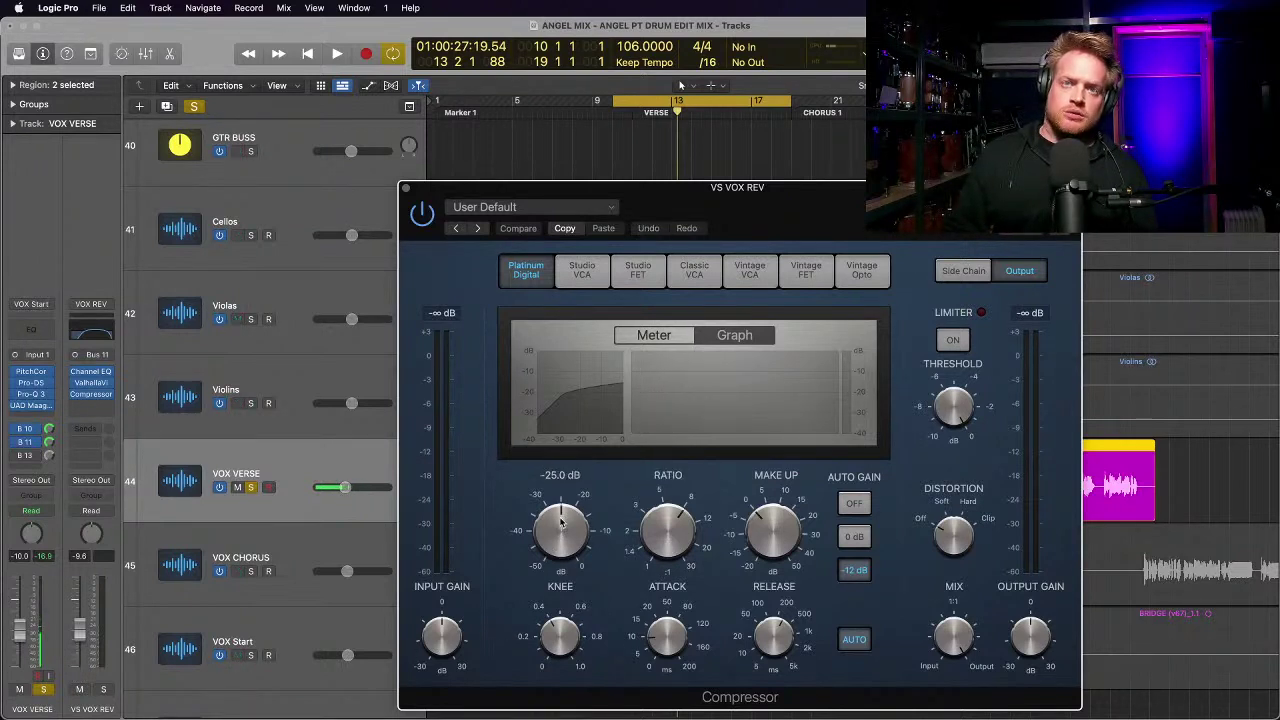
pyautogui.scroll(-4, 560, 532)
pyautogui.scroll(4, 561, 530)
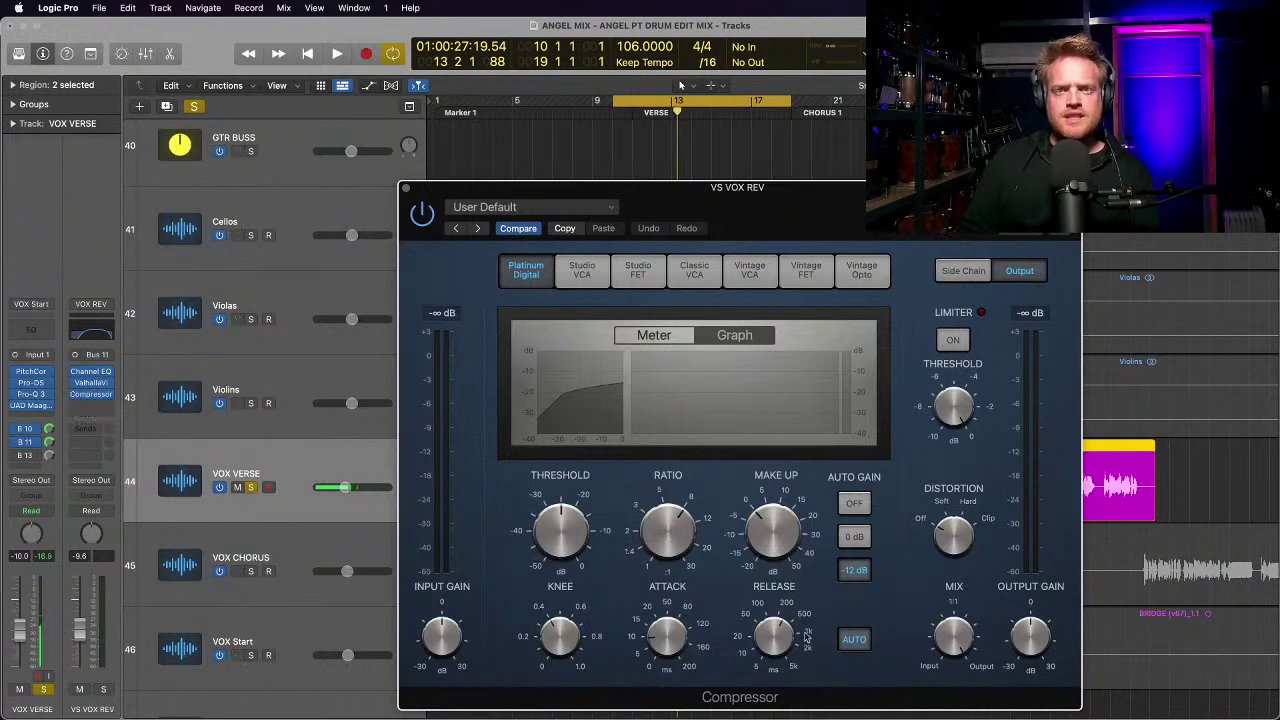
# Step: Bypass the Compressor and the bus 10 send, and raise the VS VOX REV bus to -5.5 dB while playing the verse
pyautogui.moveTo(75, 399)
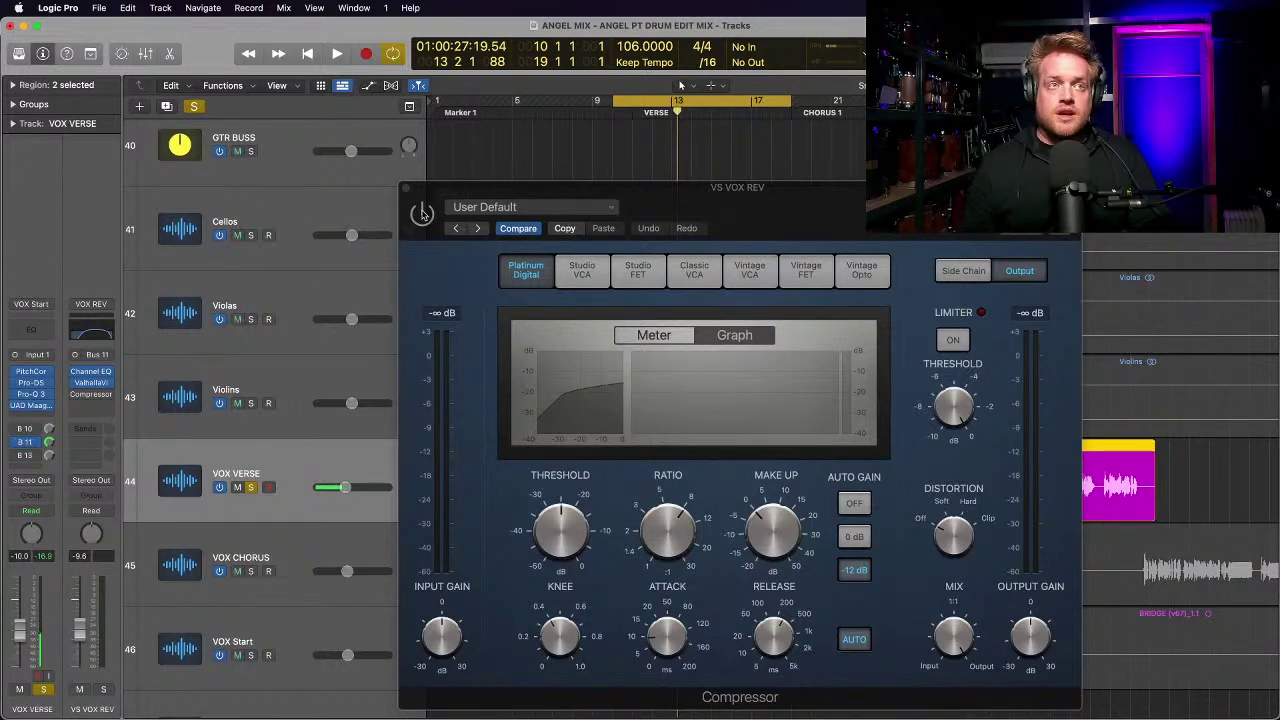
pyautogui.press('space')
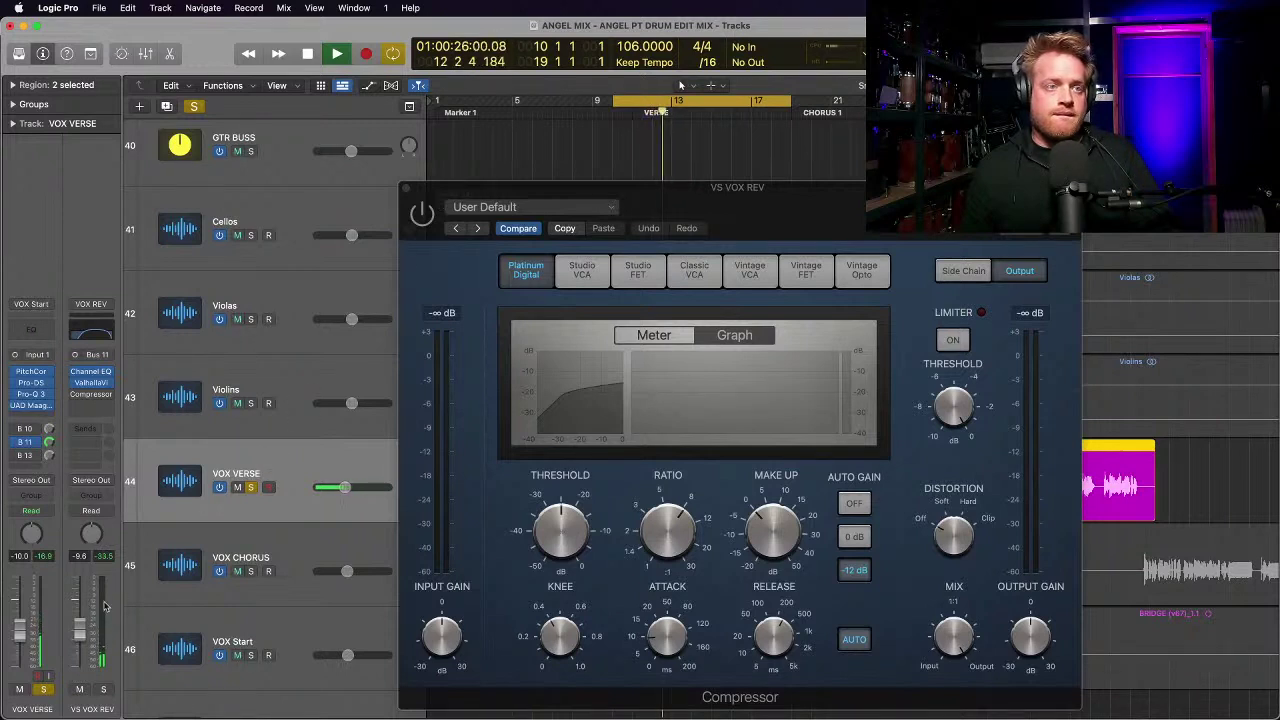
pyautogui.moveTo(80, 628); pyautogui.dragTo(80, 618)
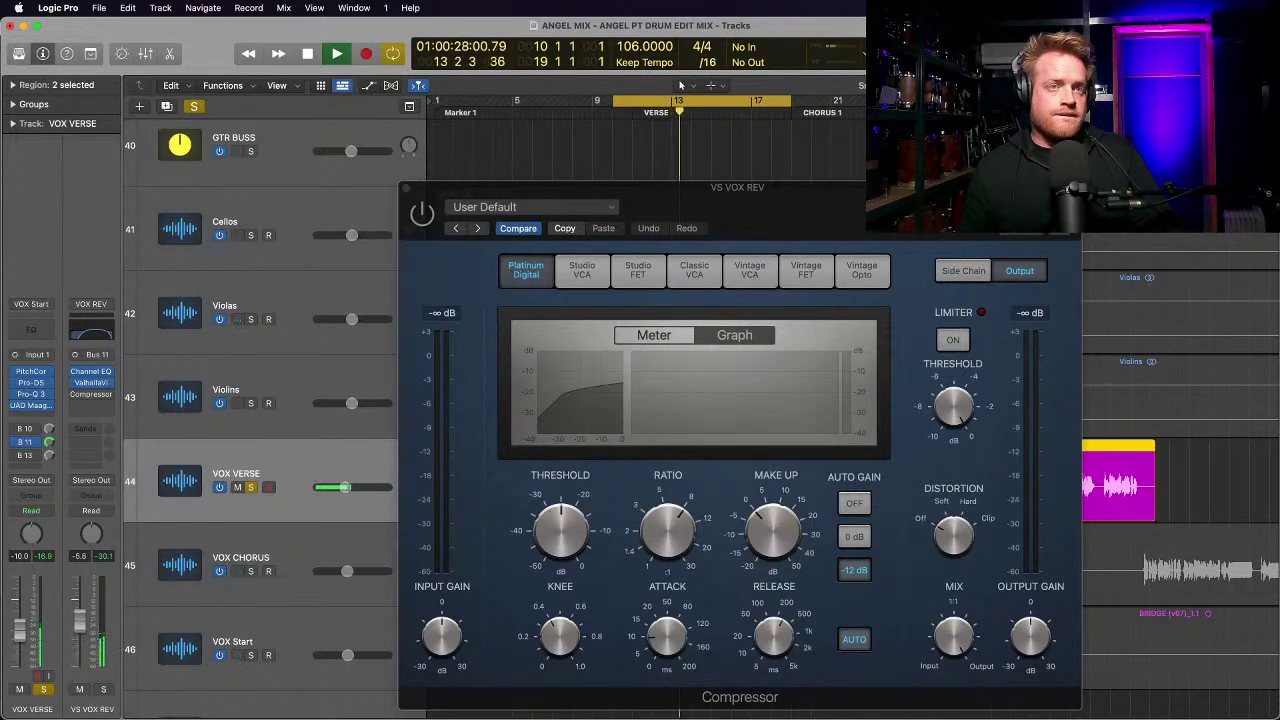
pyautogui.press('space')
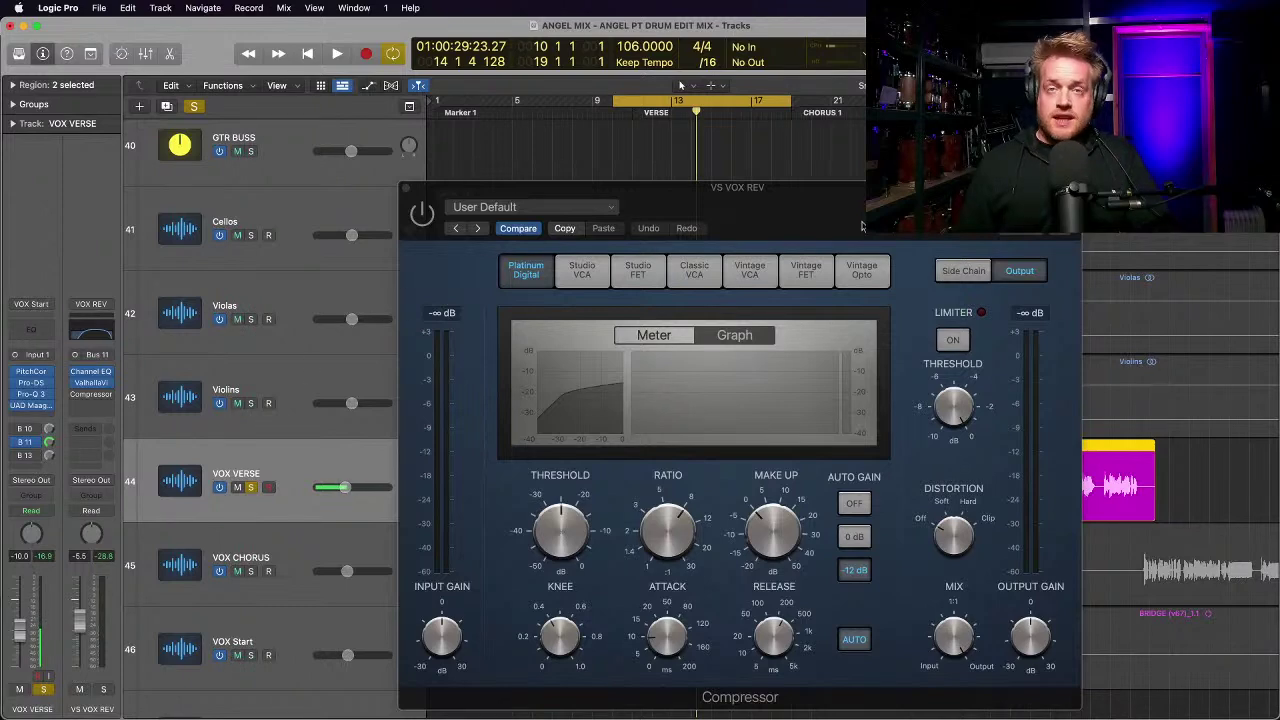
# Step: Check the Compressor's side-chain source on the VS VOX REV bus, VOX VERSE (Audio 43)
pyautogui.click(963, 270)
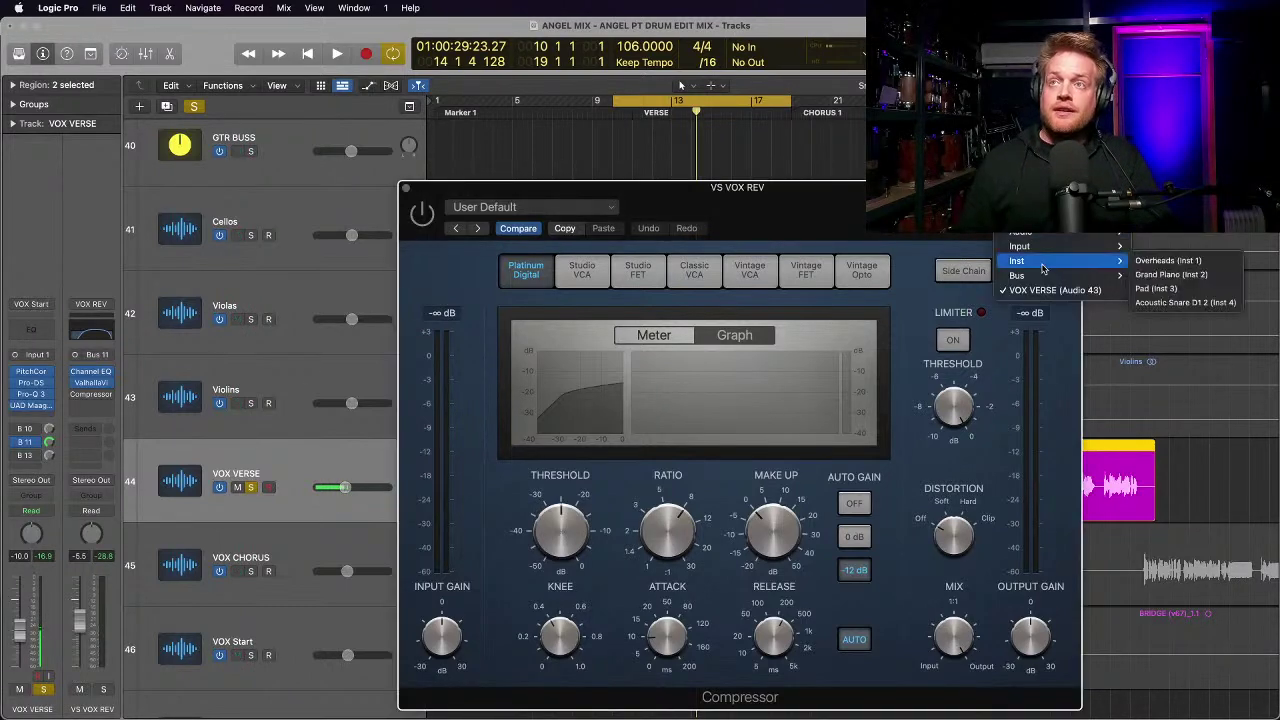
pyautogui.moveTo(1047, 236)
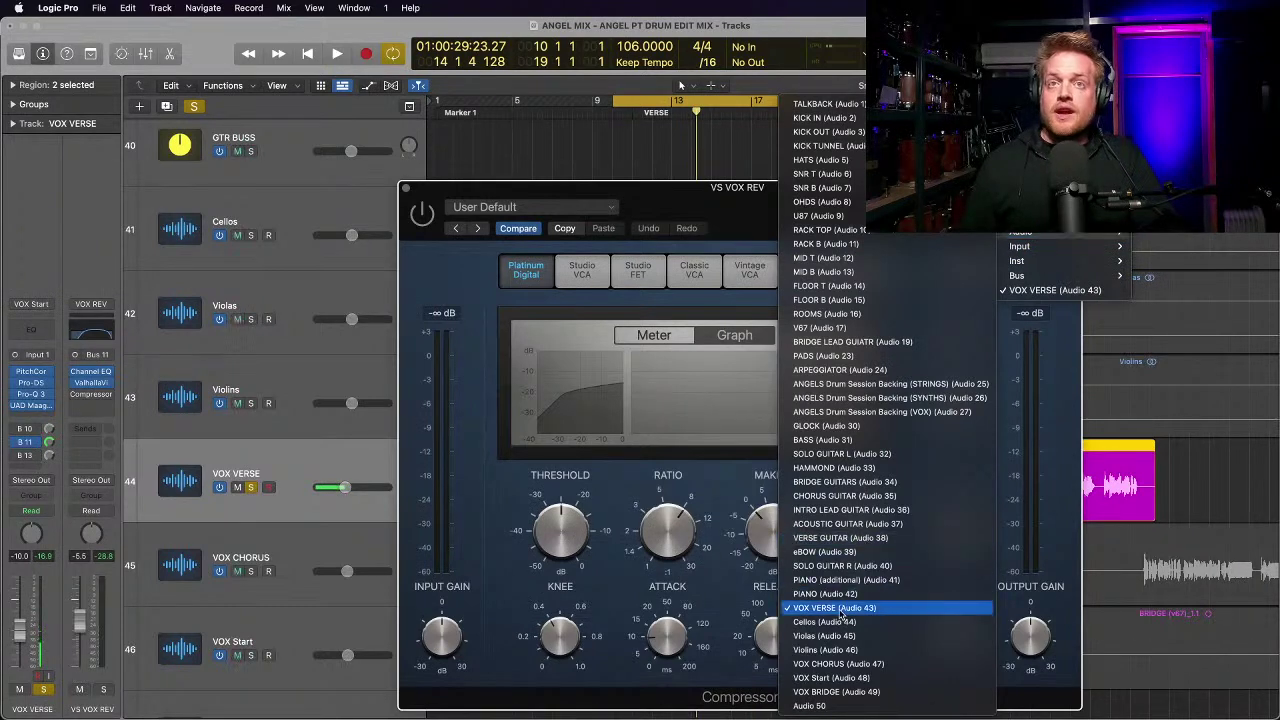
pyautogui.click(840, 538)
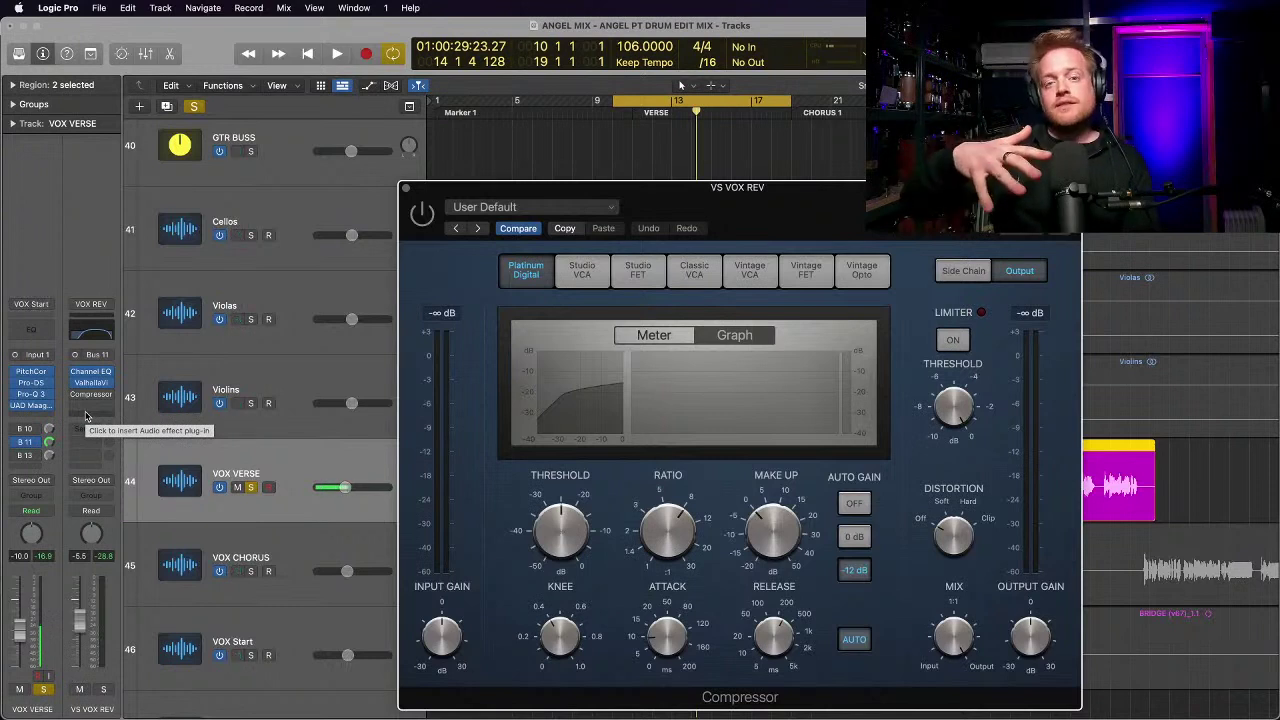
# Step: Play the verse with the Compressor switched on, setting its release to 880 ms and its threshold to -39.5 dB
pyautogui.moveTo(758, 655)
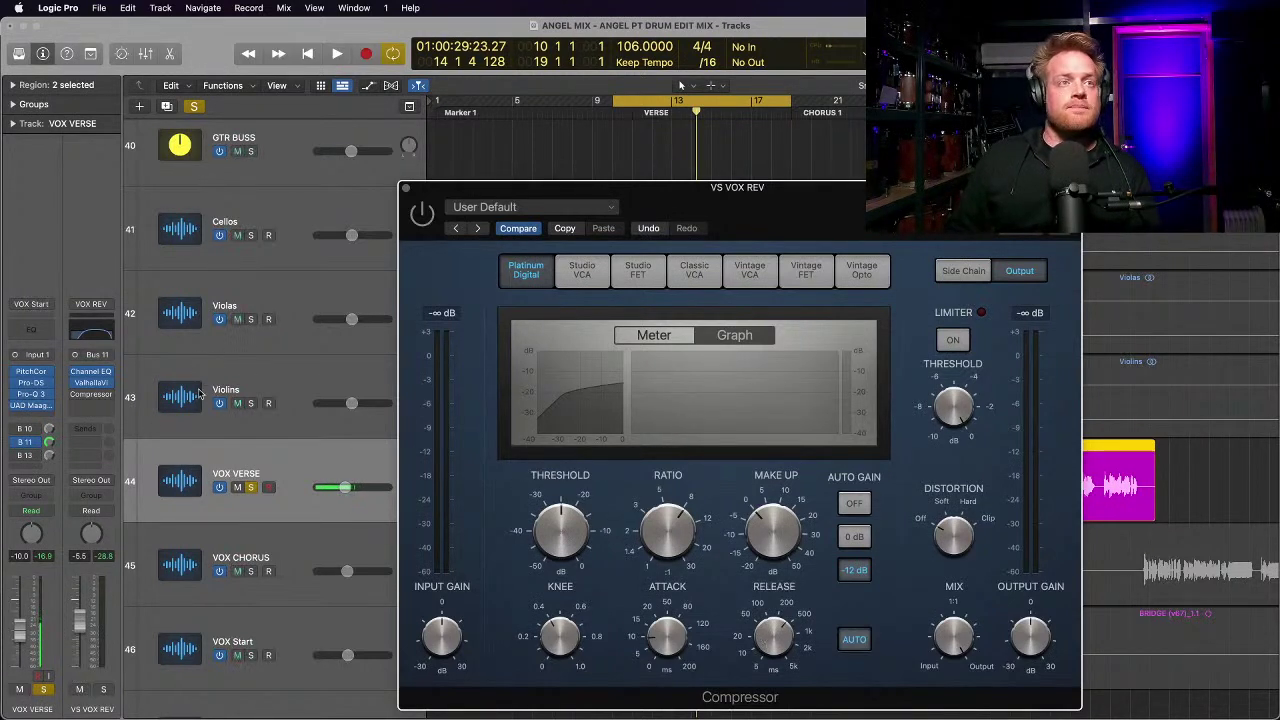
pyautogui.press('space')
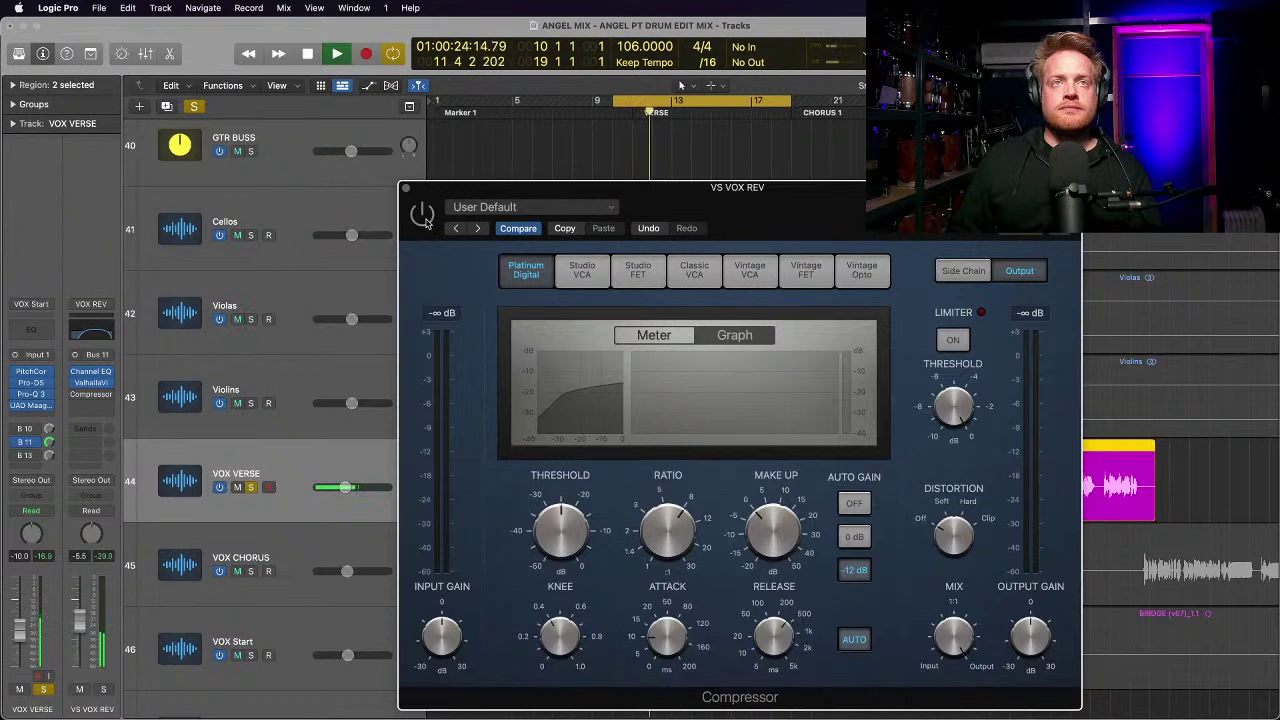
pyautogui.click(423, 216)
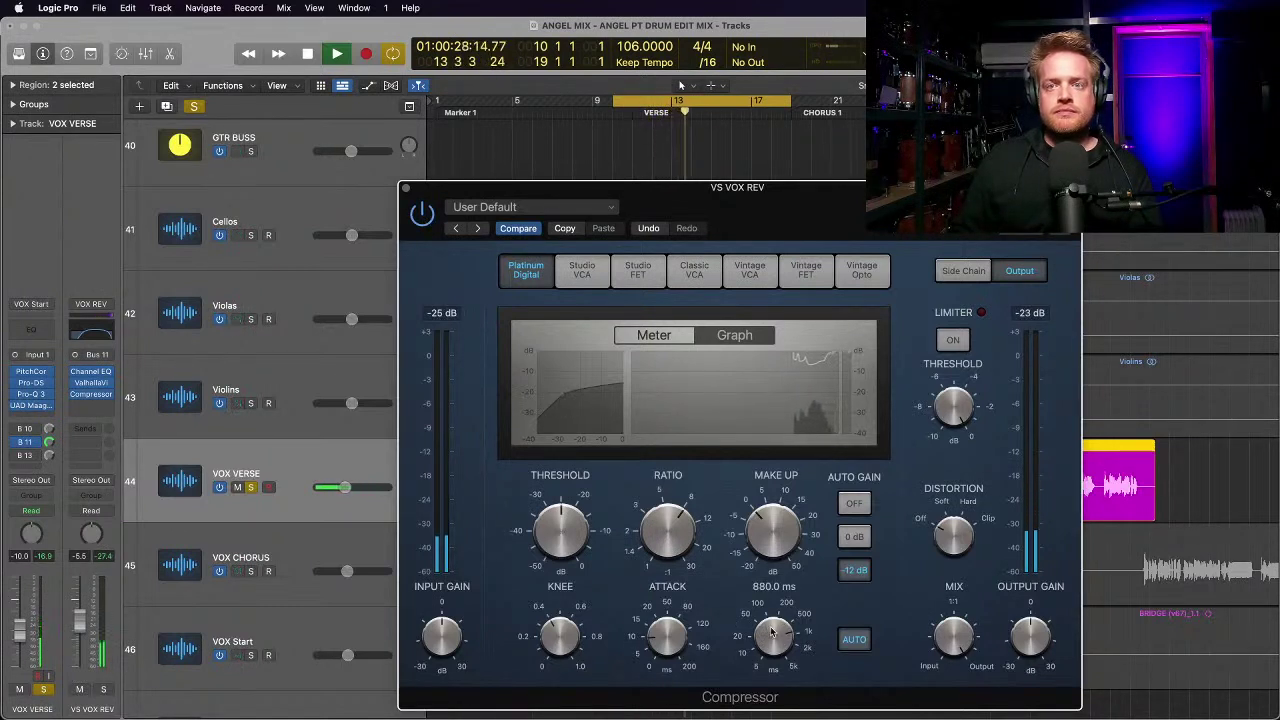
pyautogui.moveTo(771, 630); pyautogui.dragTo(772, 626)
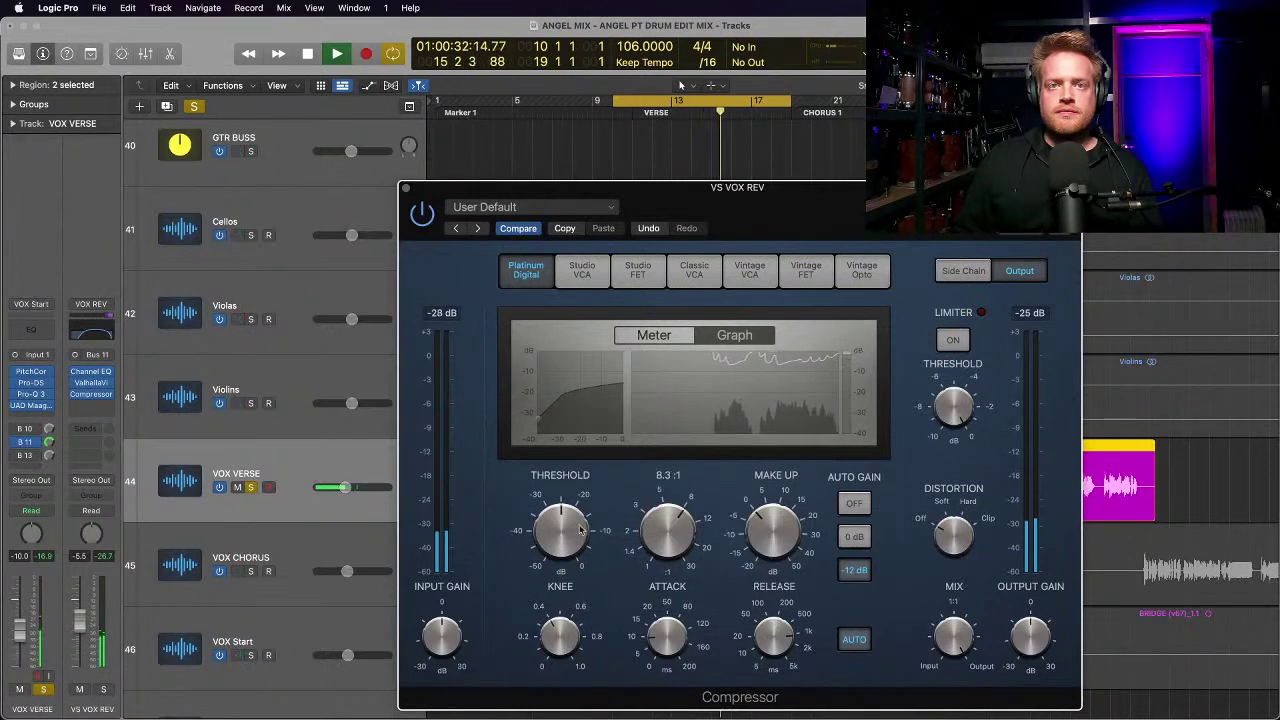
pyautogui.moveTo(563, 540); pyautogui.dragTo(559, 590)
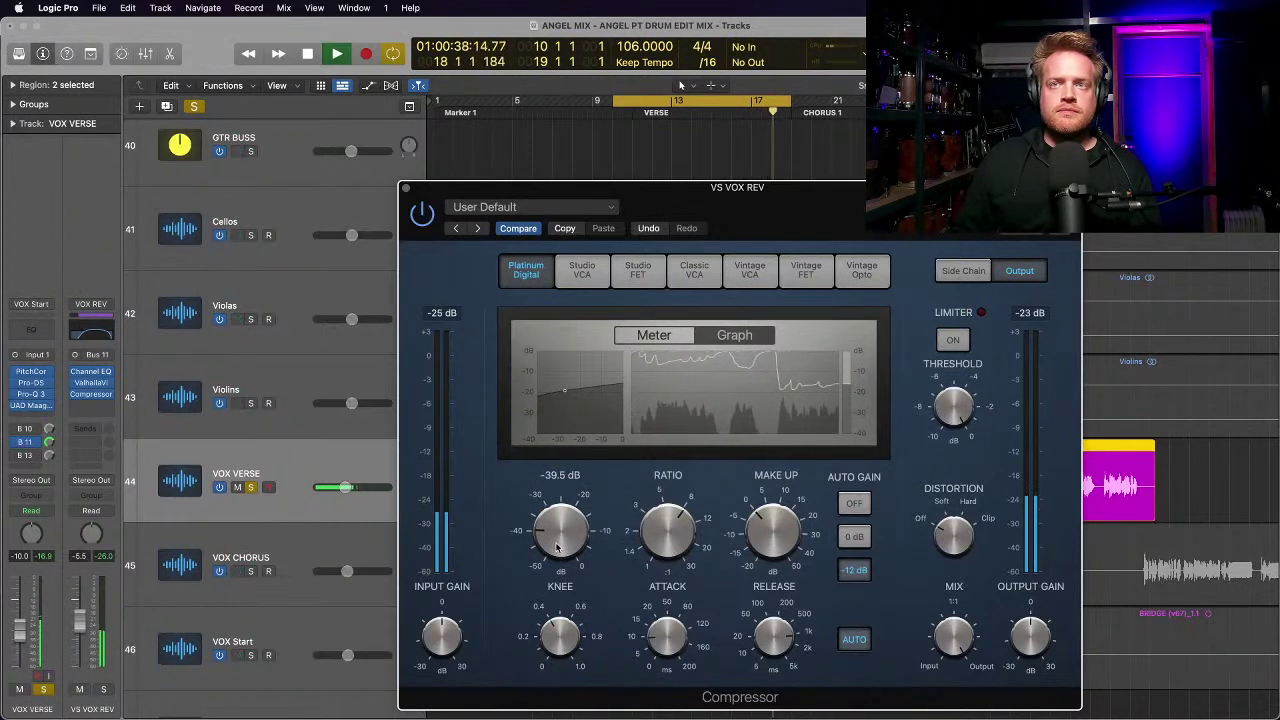
pyautogui.press('space')
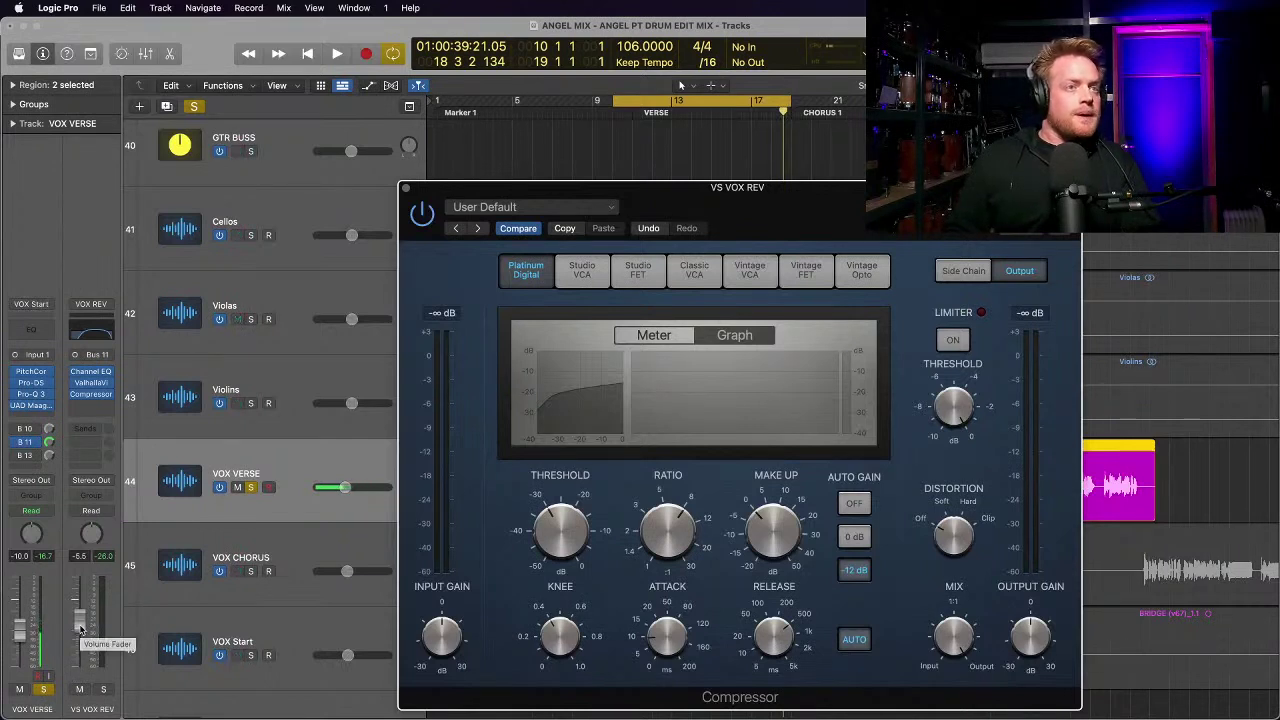
# Step: Lower the VS VOX REV bus to -12.0 dB and raise the Compressor threshold to about -25 dB while playing the verse
pyautogui.press('space')
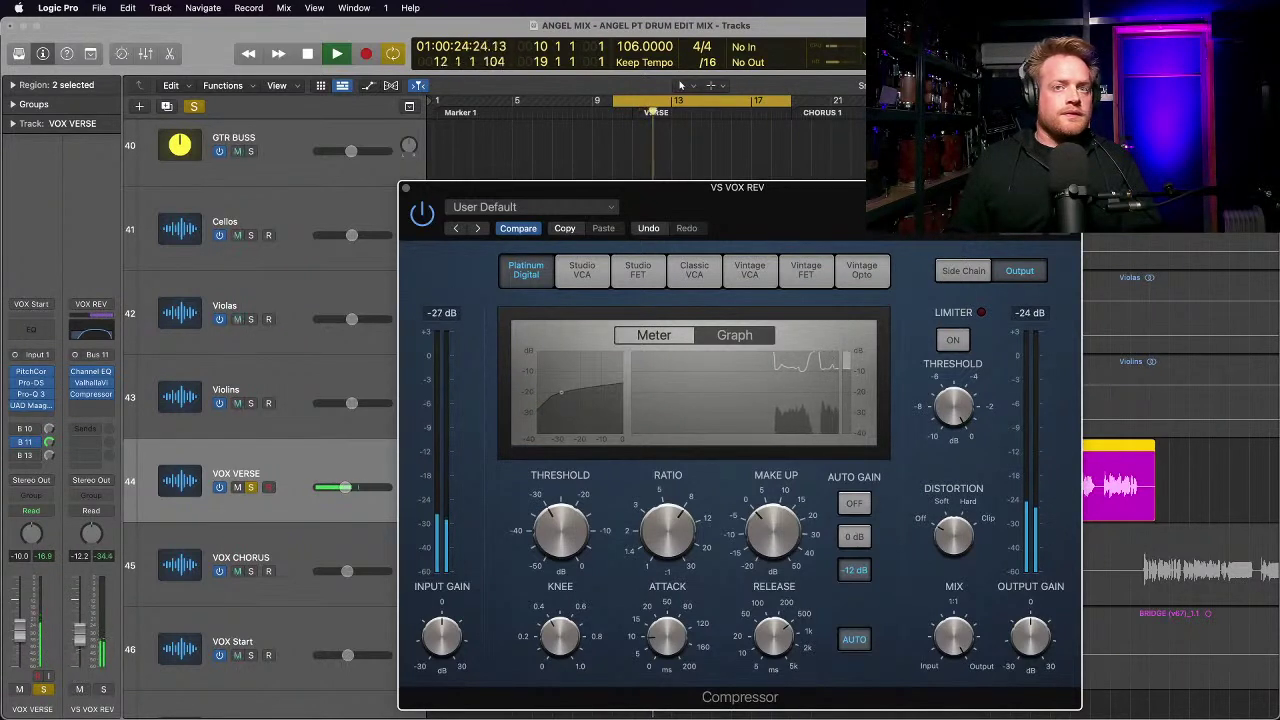
pyautogui.moveTo(549, 520); pyautogui.dragTo(549, 510)
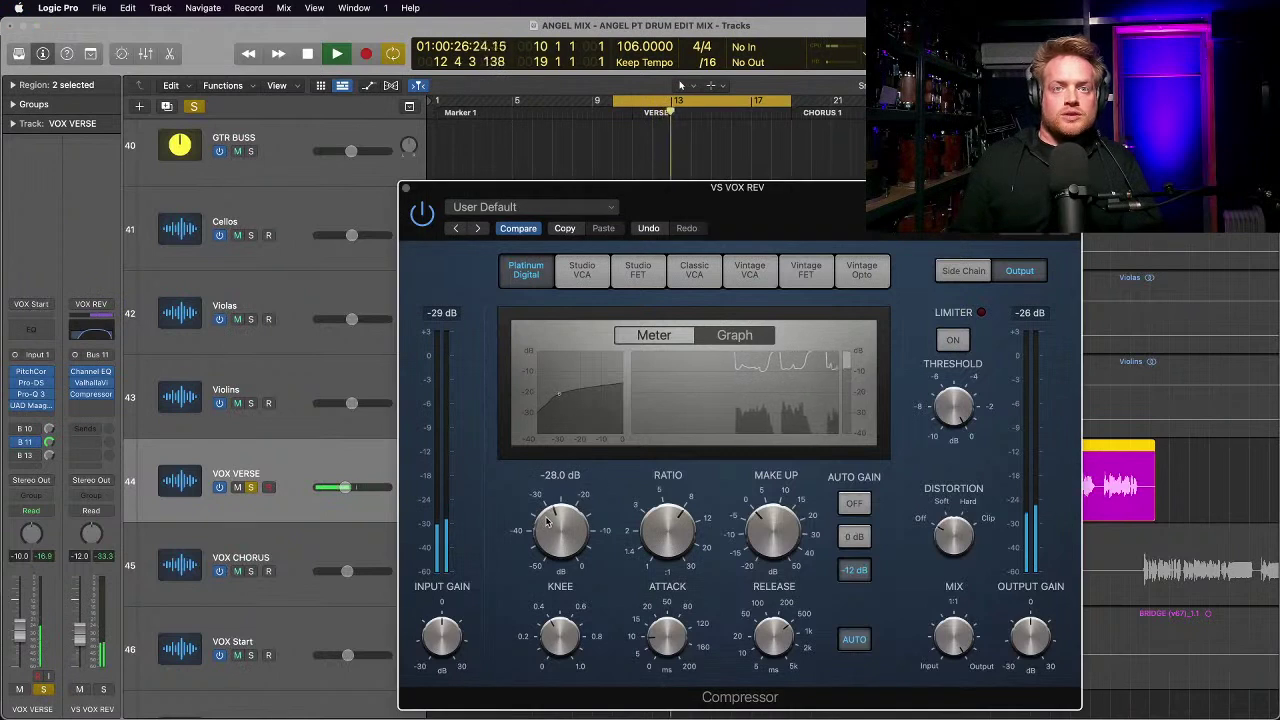
pyautogui.press('space')
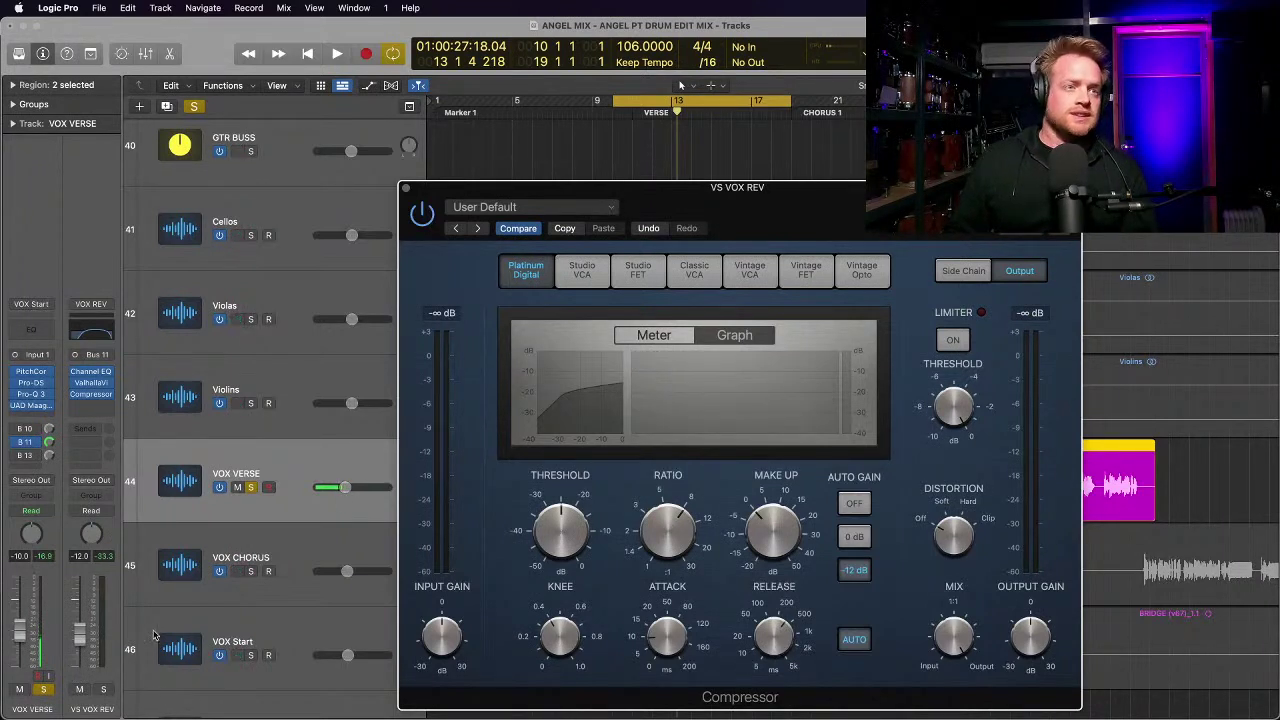
pyautogui.press('space')
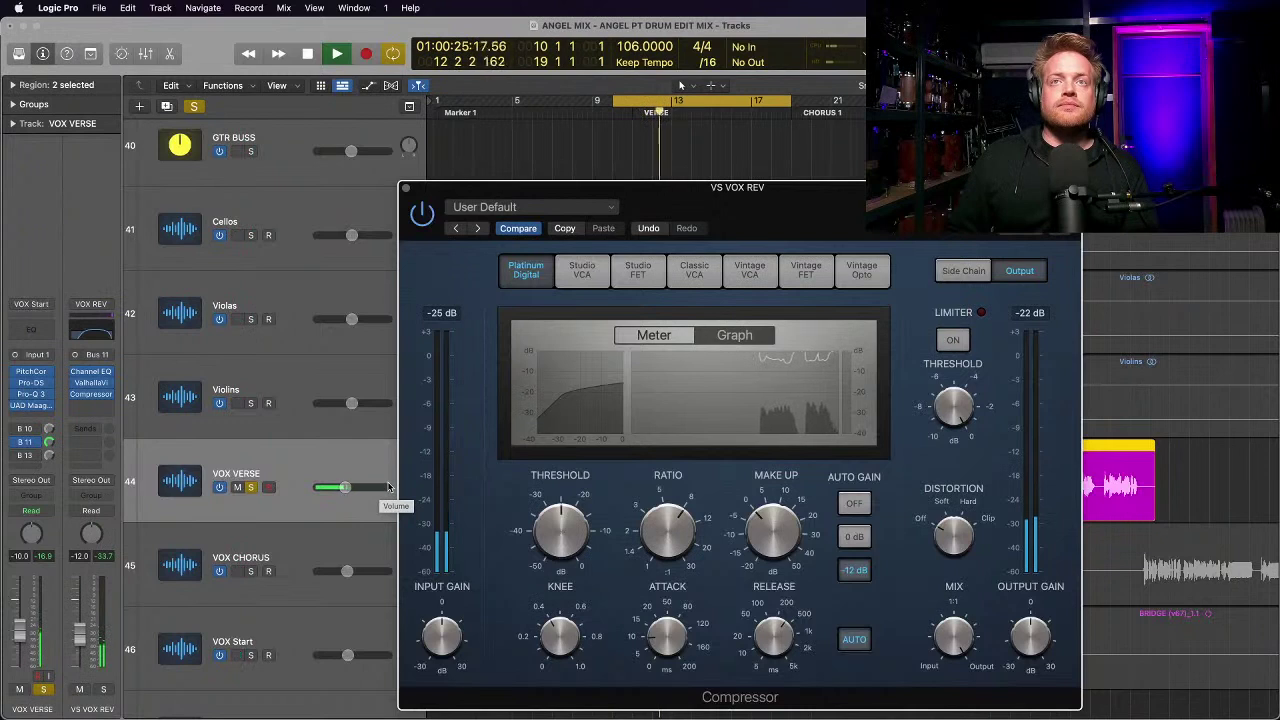
pyautogui.press('space')
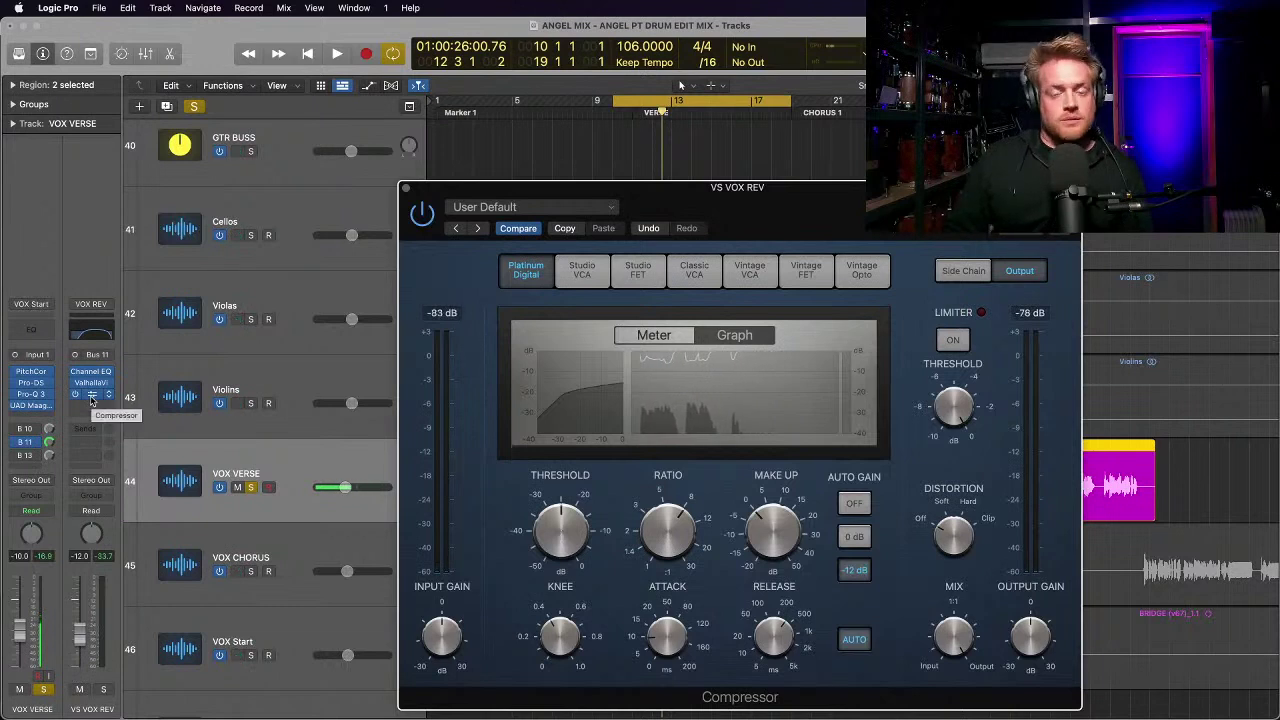
# Step: Switch the bus 10 send to VOX REV Short back on for VOX VERSE and close the Compressor window
pyautogui.click(27, 429)
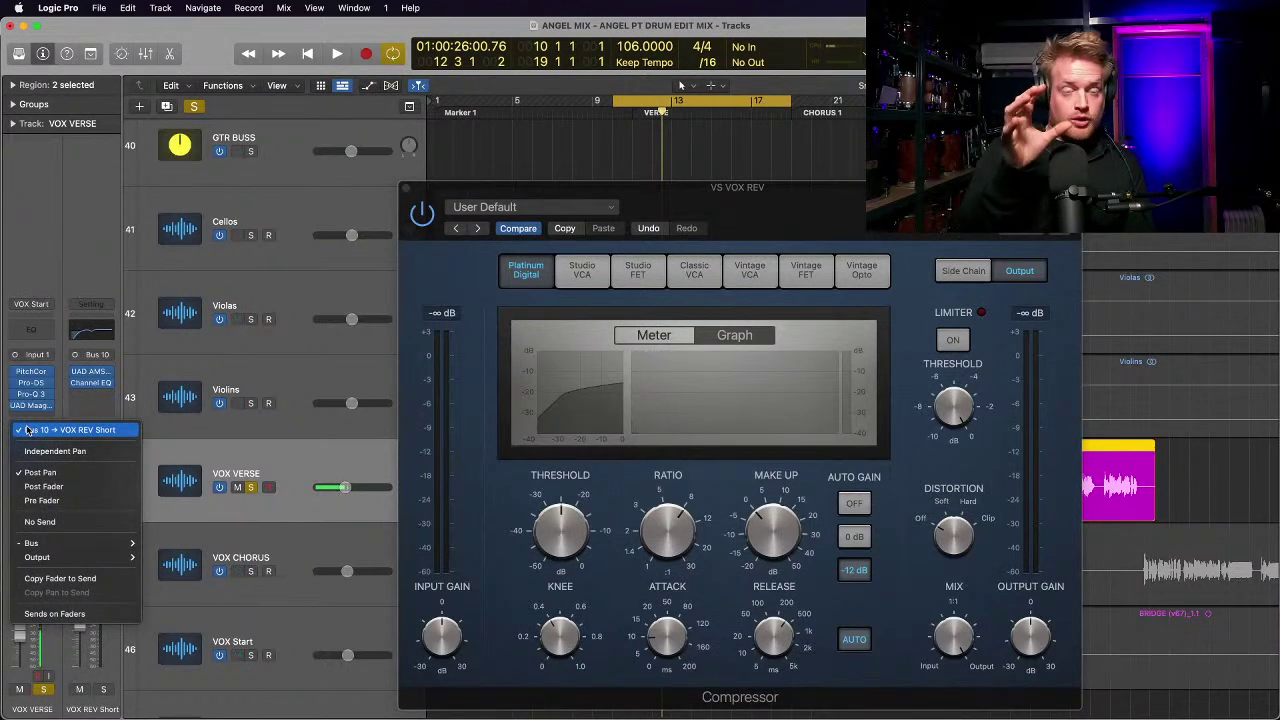
pyautogui.click(74, 278)
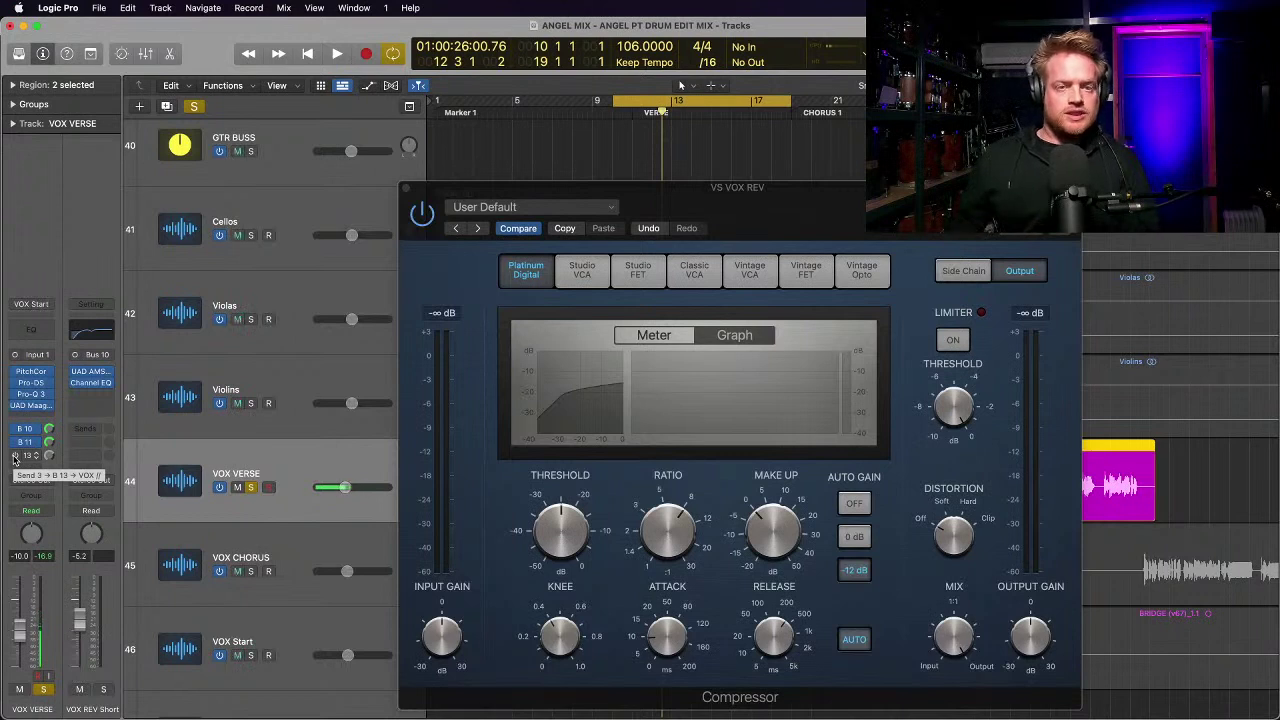
pyautogui.click(406, 189)
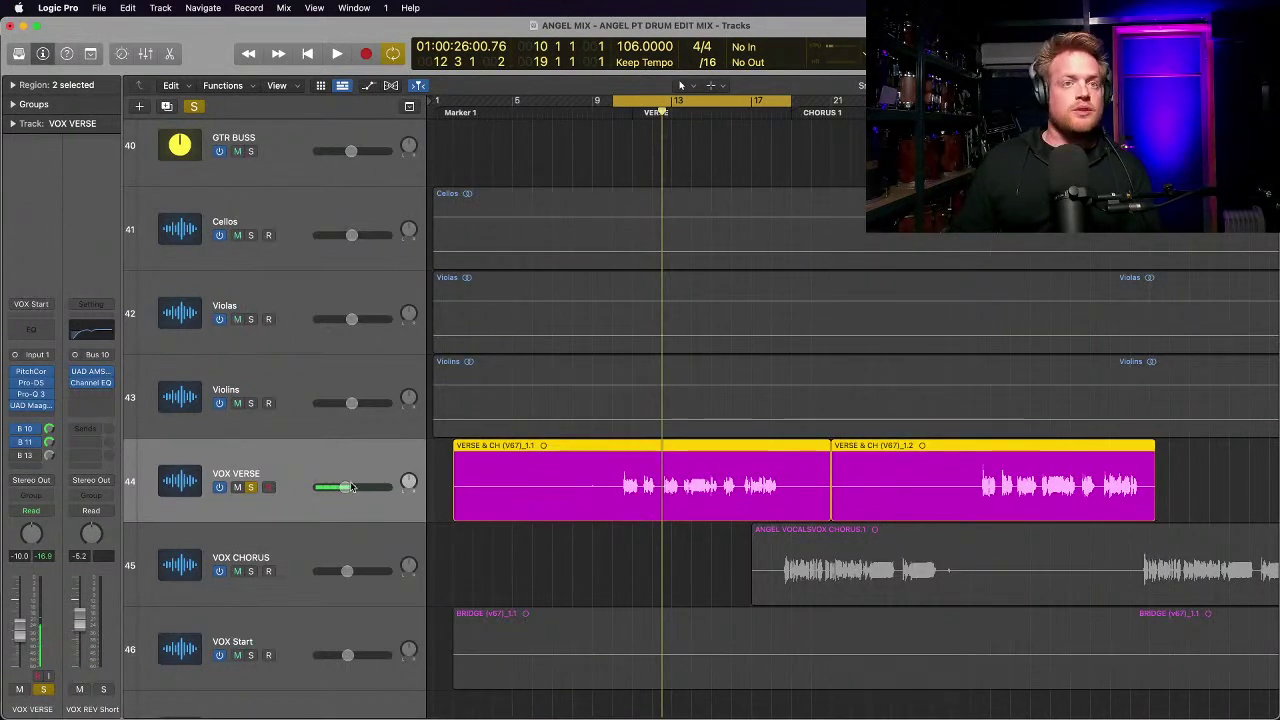
# Step: Set the VOX VERSE volume to 0.0 dB, bypass all its plug-ins and sends, and play the dry vocal to check its peak level
pyautogui.moveTo(350, 487); pyautogui.dragTo(344, 487)
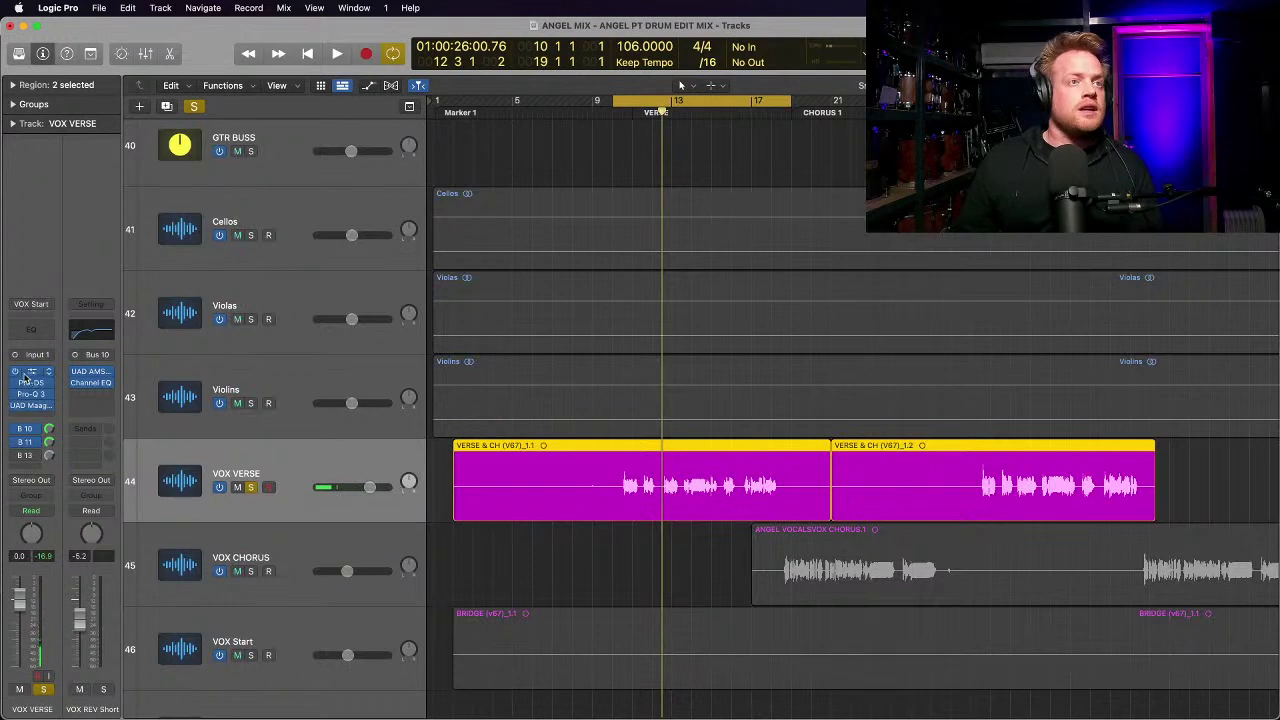
pyautogui.click(18, 444)
pyautogui.press('space')
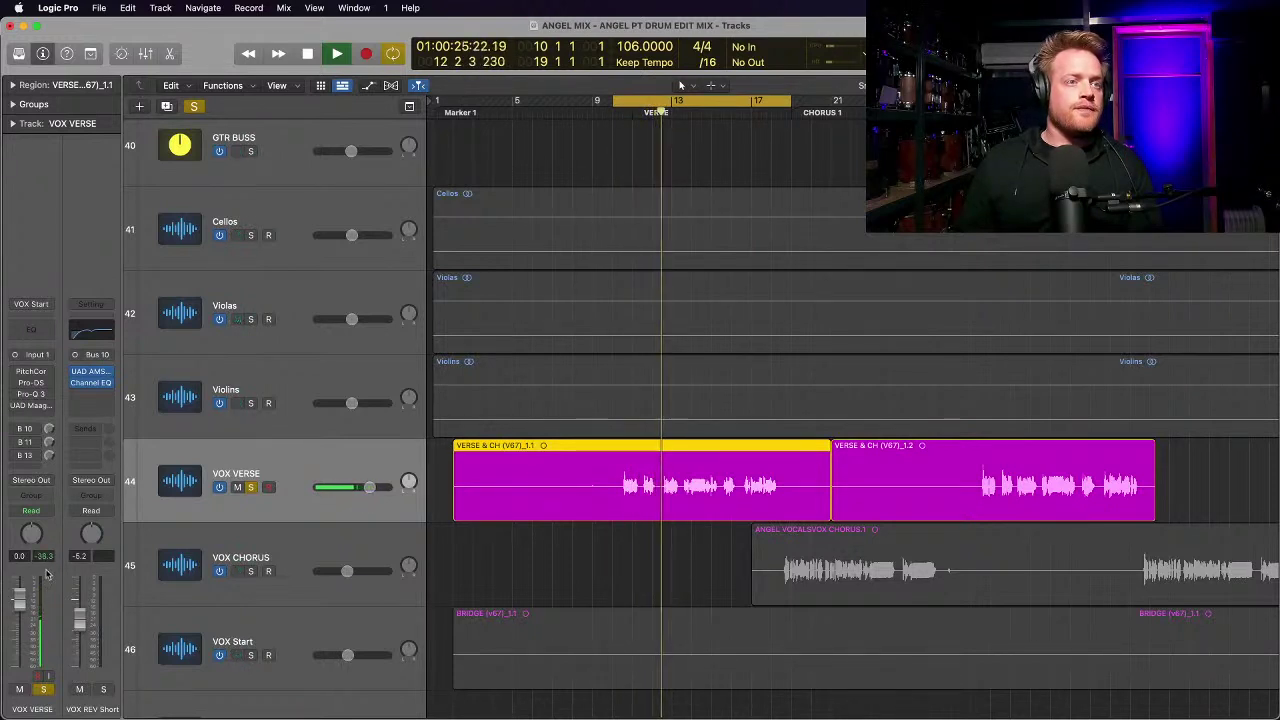
pyautogui.press('space')
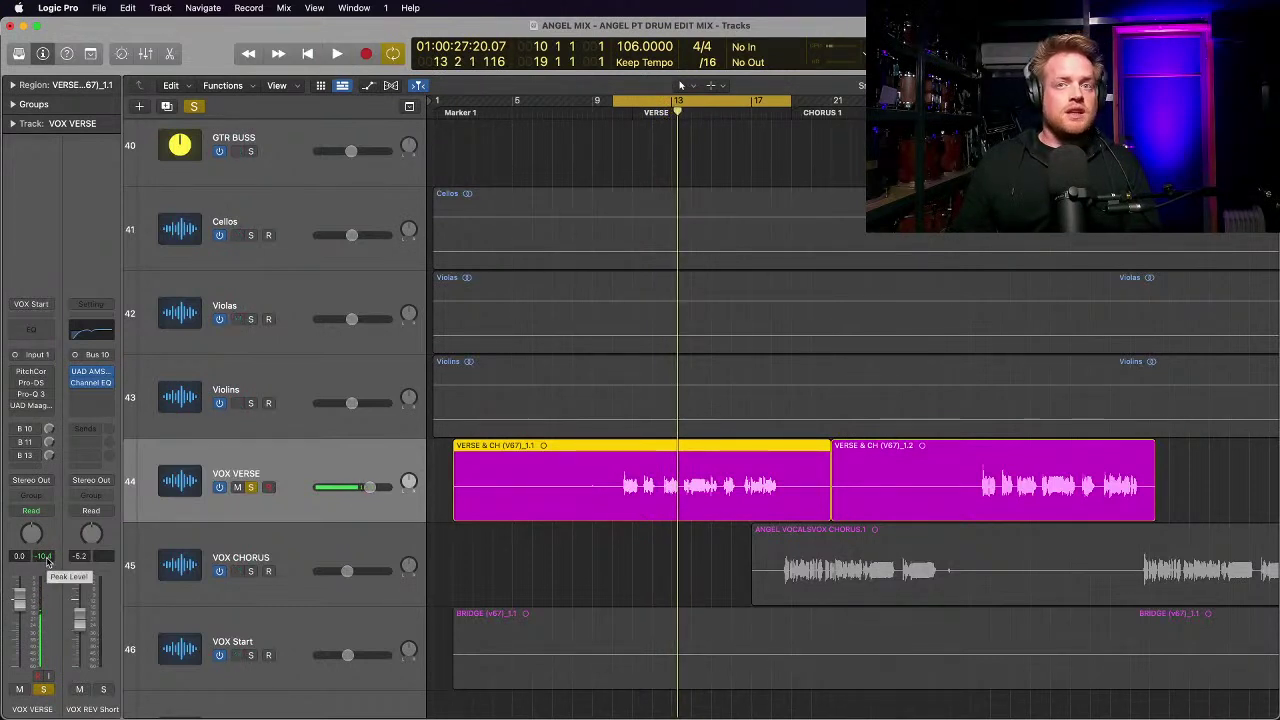
# Step: Switch on all the VOX VERSE plug-ins and the bus 10, 11 and 13 sends, and play the verse briefly
pyautogui.moveTo(40, 712)
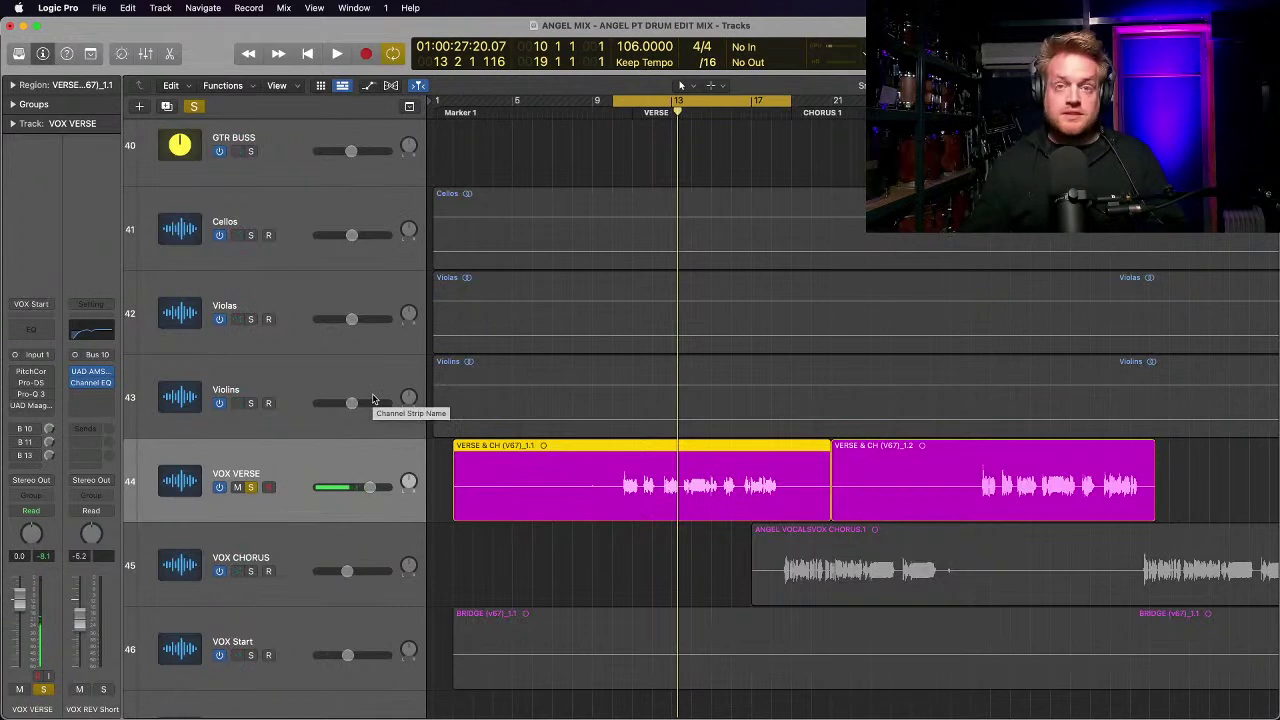
pyautogui.press('super+Left')
pyautogui.press('super+Up')
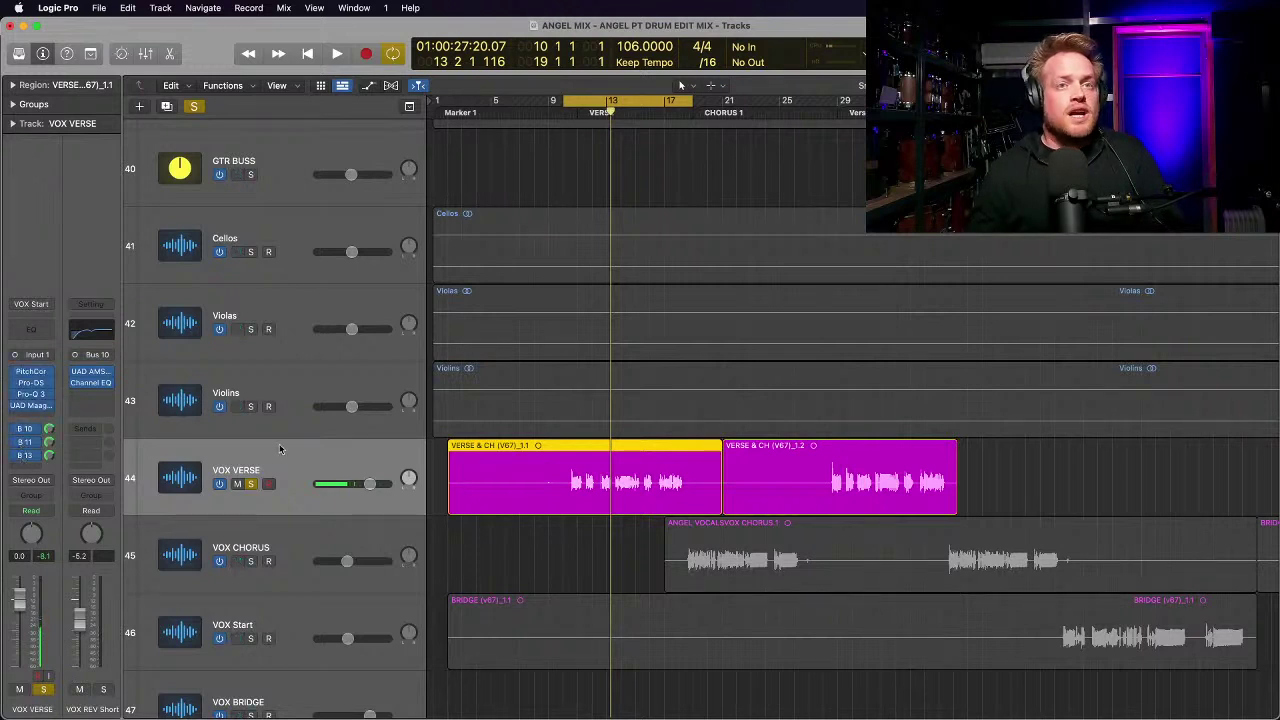
pyautogui.press('space')
pyautogui.press('space')
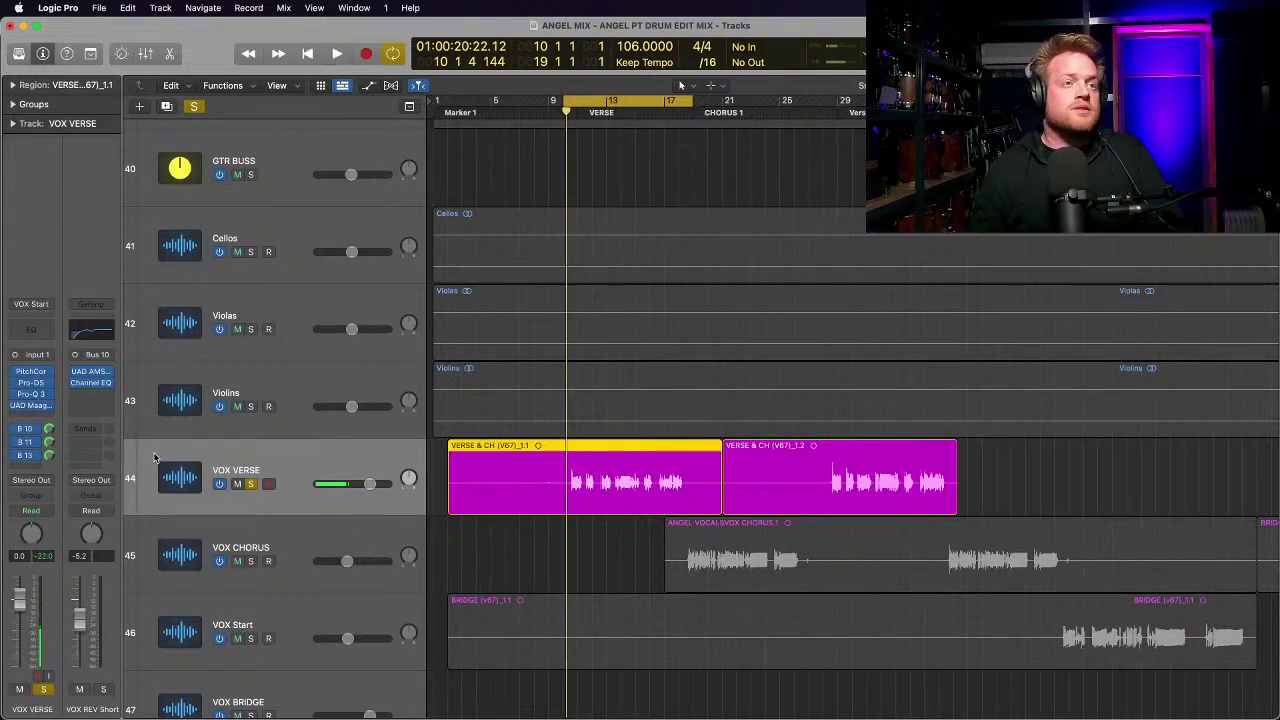
# Step: Show the VOX // bus fed by the bus 13 send, examine its UAD Empirical Labs Distressor and close the plug-in
pyautogui.click(24, 456)
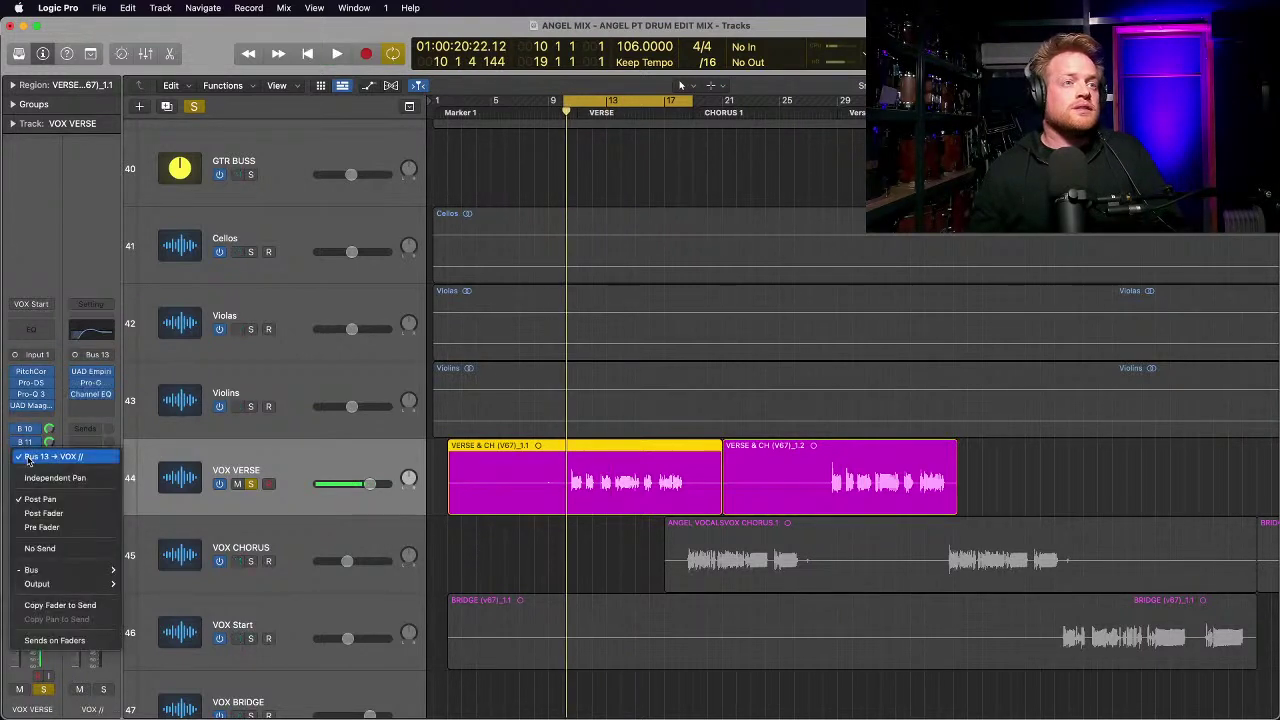
pyautogui.click(90, 373)
pyautogui.click(90, 373)
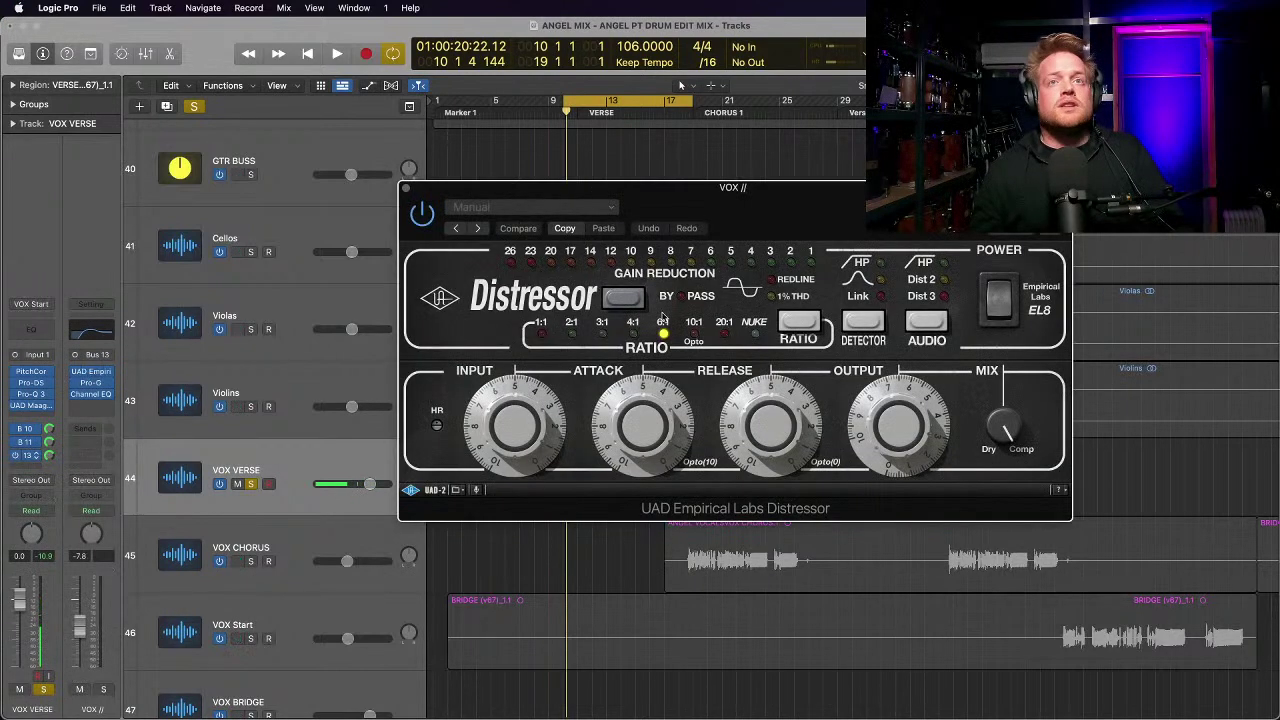
pyautogui.click(405, 189)
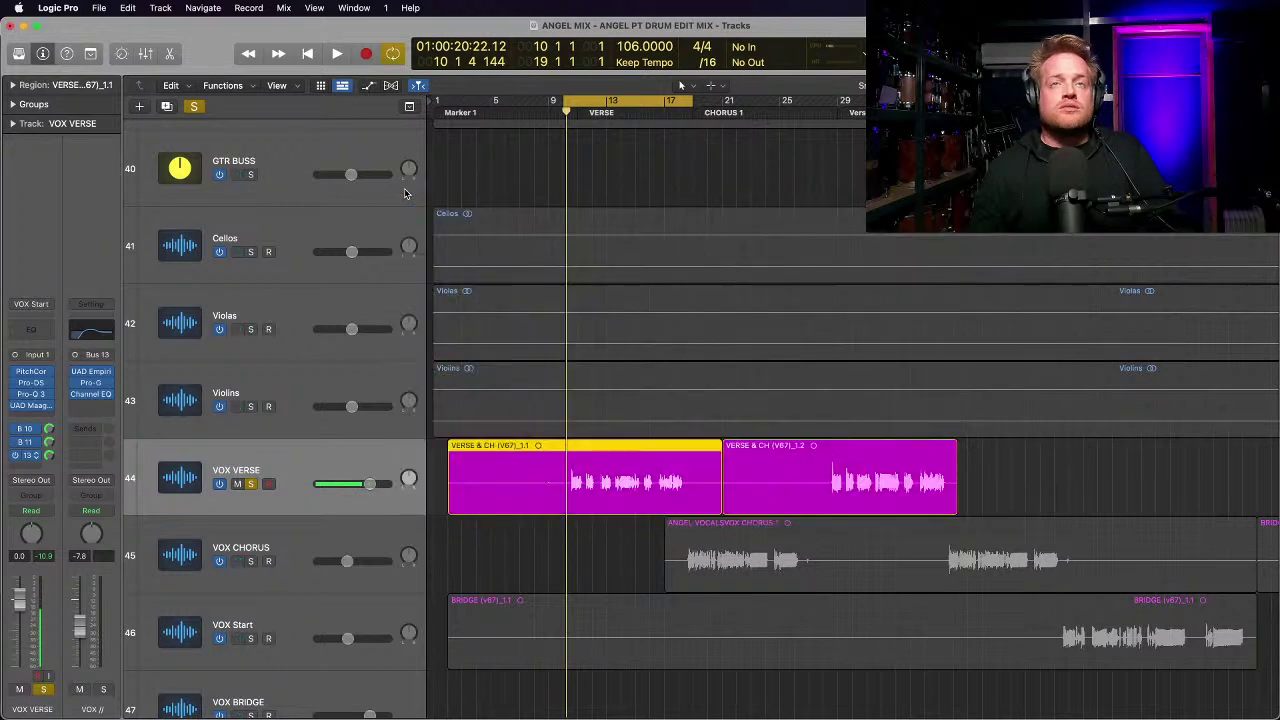
# Step: Open FabFilter Pro-G on the VOX // bus and examine its gate settings
pyautogui.click(91, 386)
pyautogui.click(93, 386)
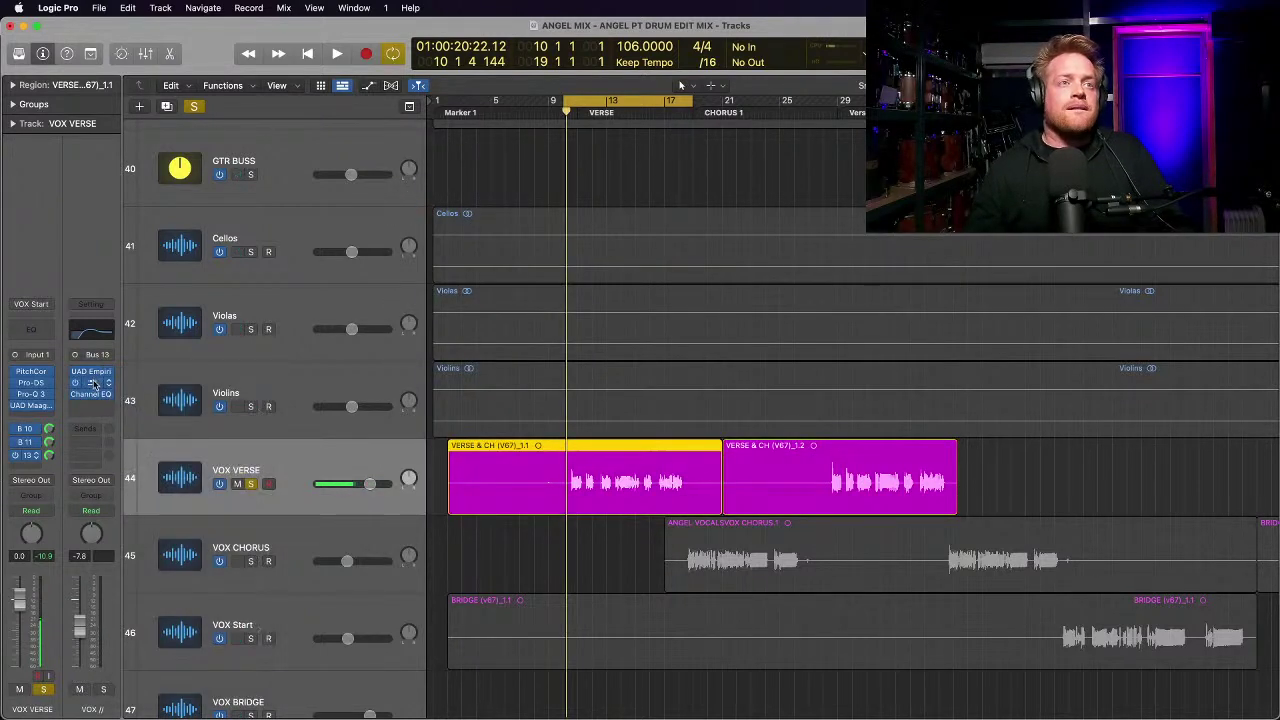
pyautogui.click(93, 383)
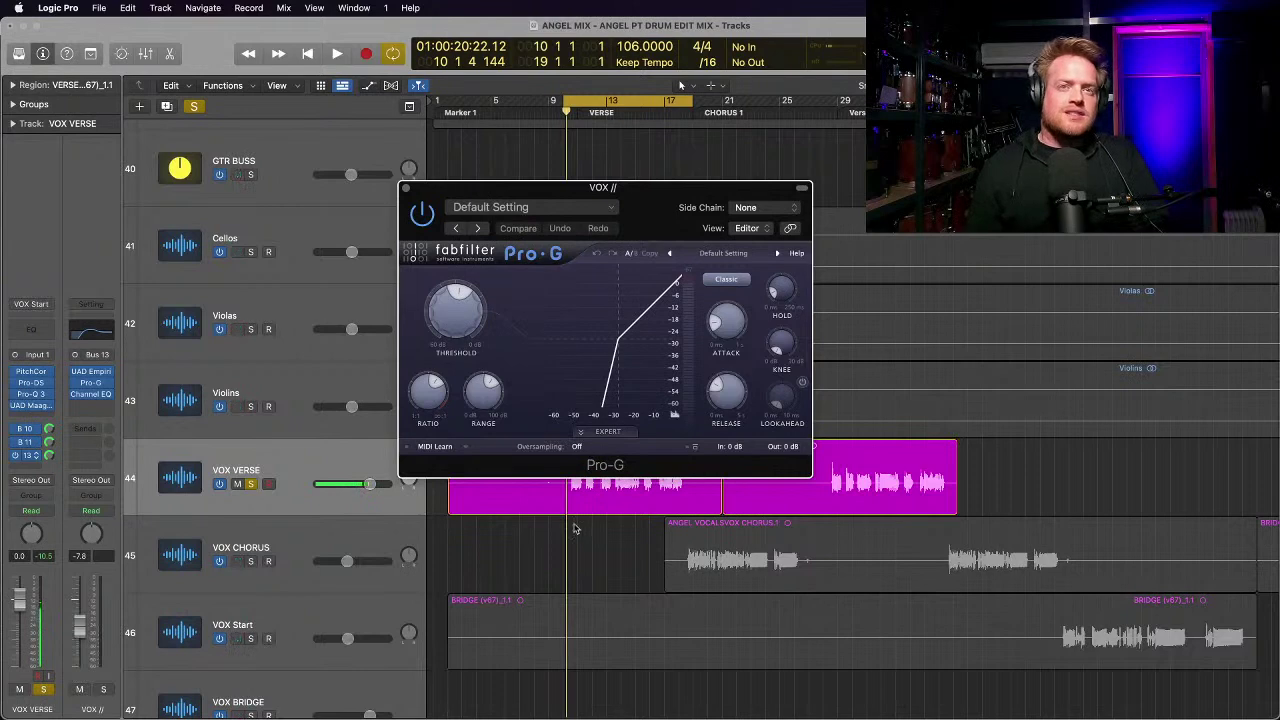
# Step: Display track automation and zoom in on the first vocal phrases of the VOX VERSE region
pyautogui.scroll(2, 495, 522)
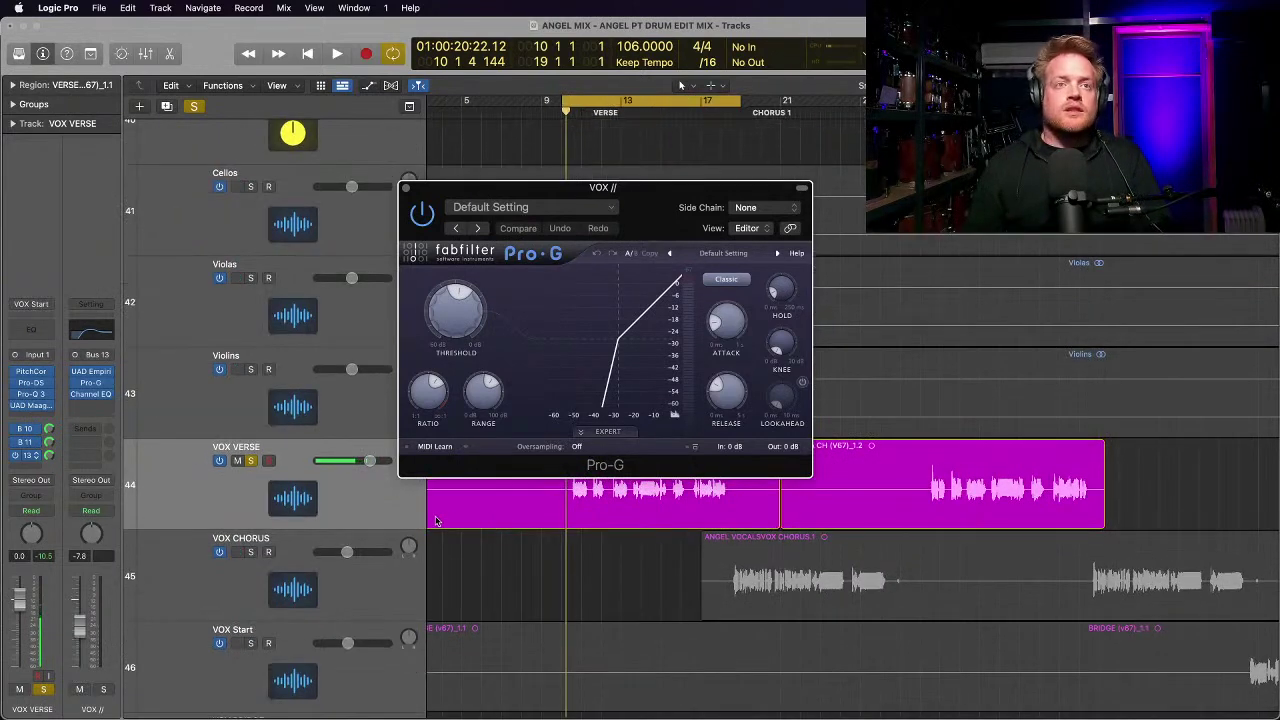
pyautogui.scroll(1, 436, 521)
pyautogui.press('a')
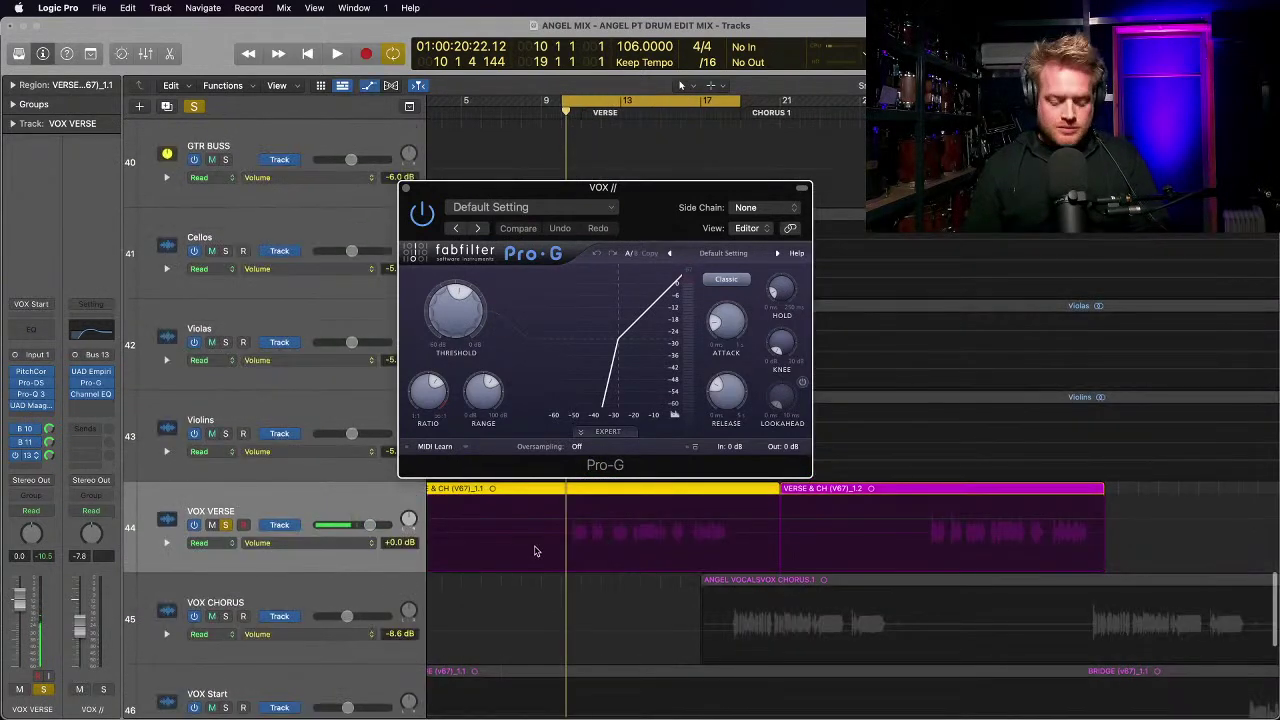
pyautogui.press('super+Right')
pyautogui.press('super+Right')
pyautogui.press('super+Right')
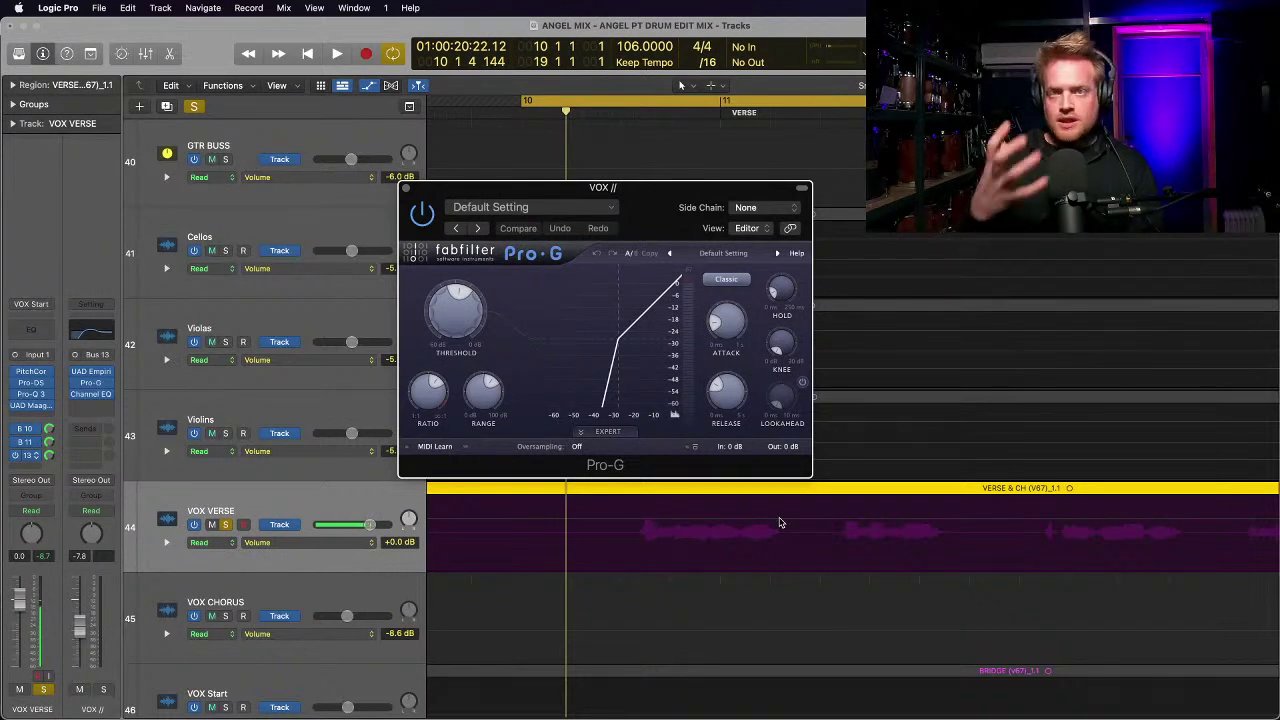
# Step: Try a volume automation dip from 0.0 dB to −∞ dB in the gap between the first two VOX VERSE phrases, and undo it
pyautogui.click(781, 523)
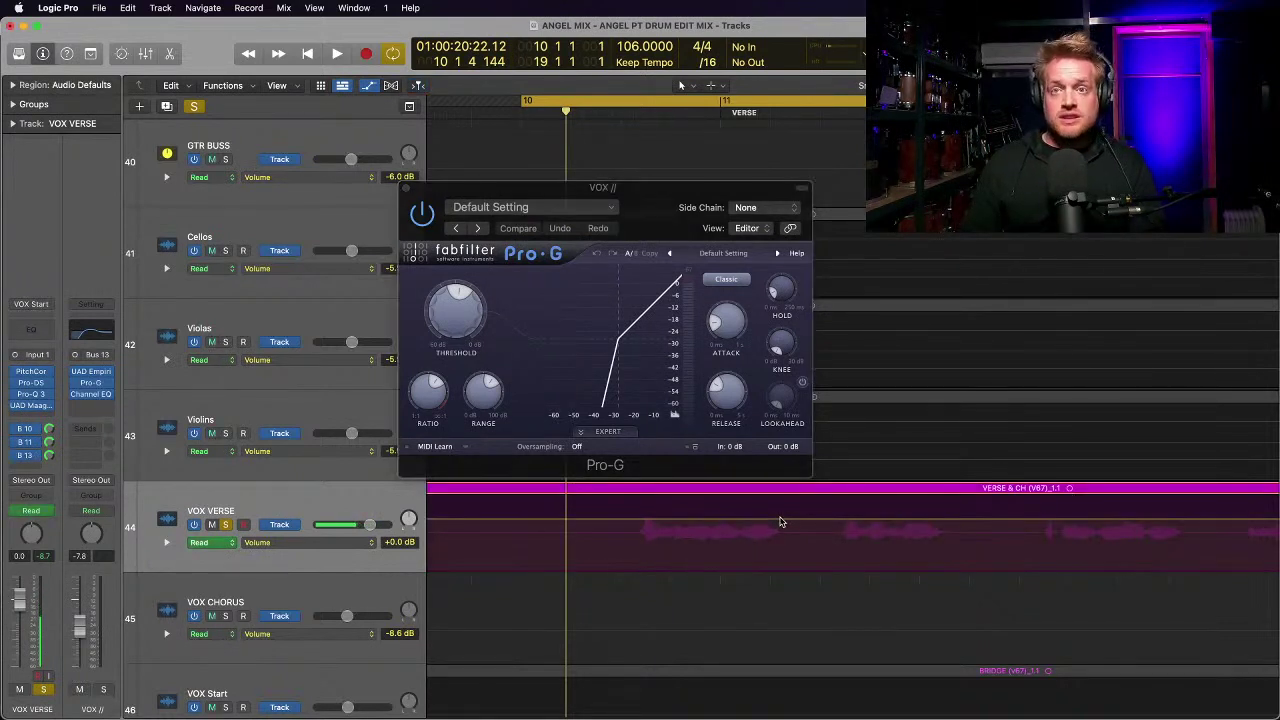
pyautogui.click(781, 521)
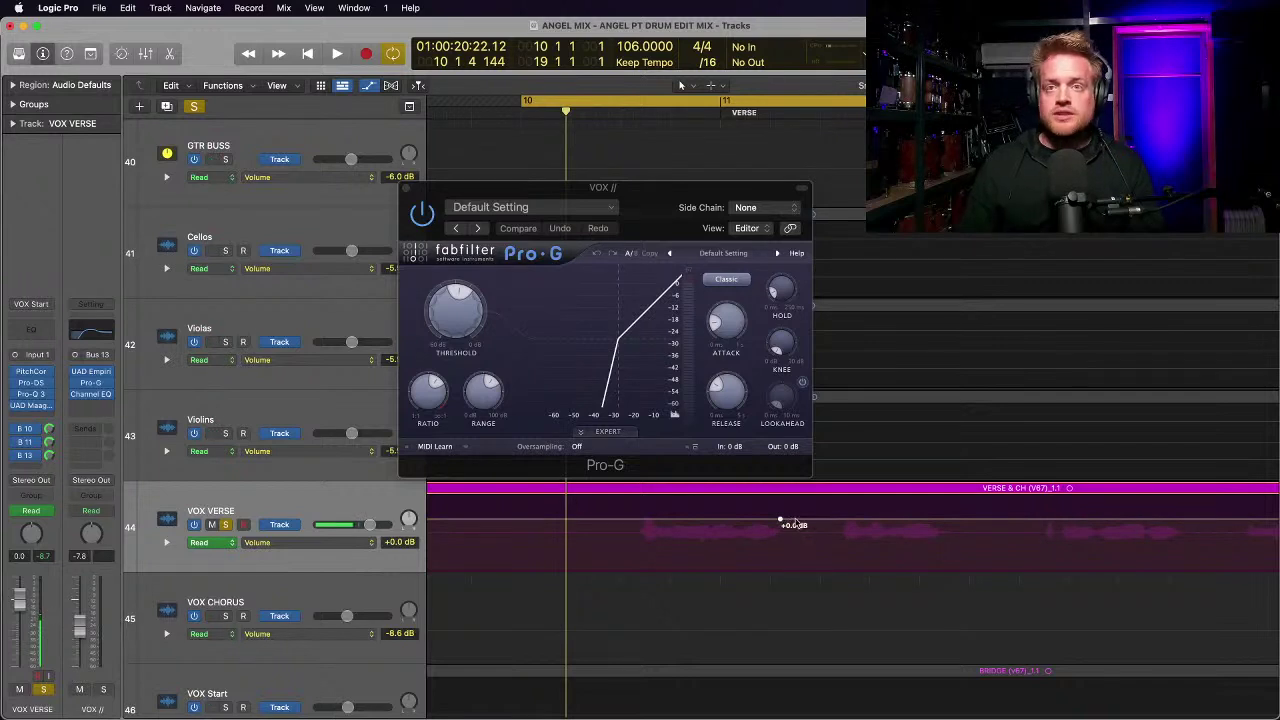
pyautogui.click(845, 520)
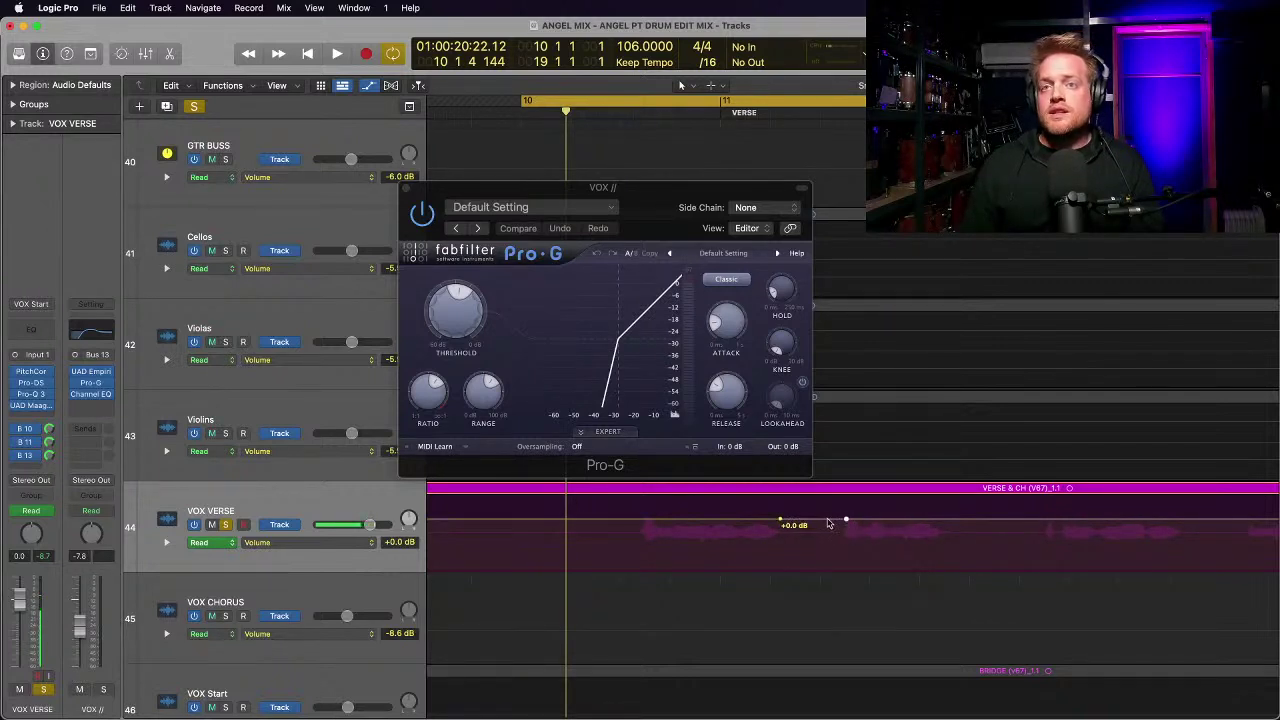
pyautogui.moveTo(812, 521); pyautogui.dragTo(810, 597)
pyautogui.press('super+z')
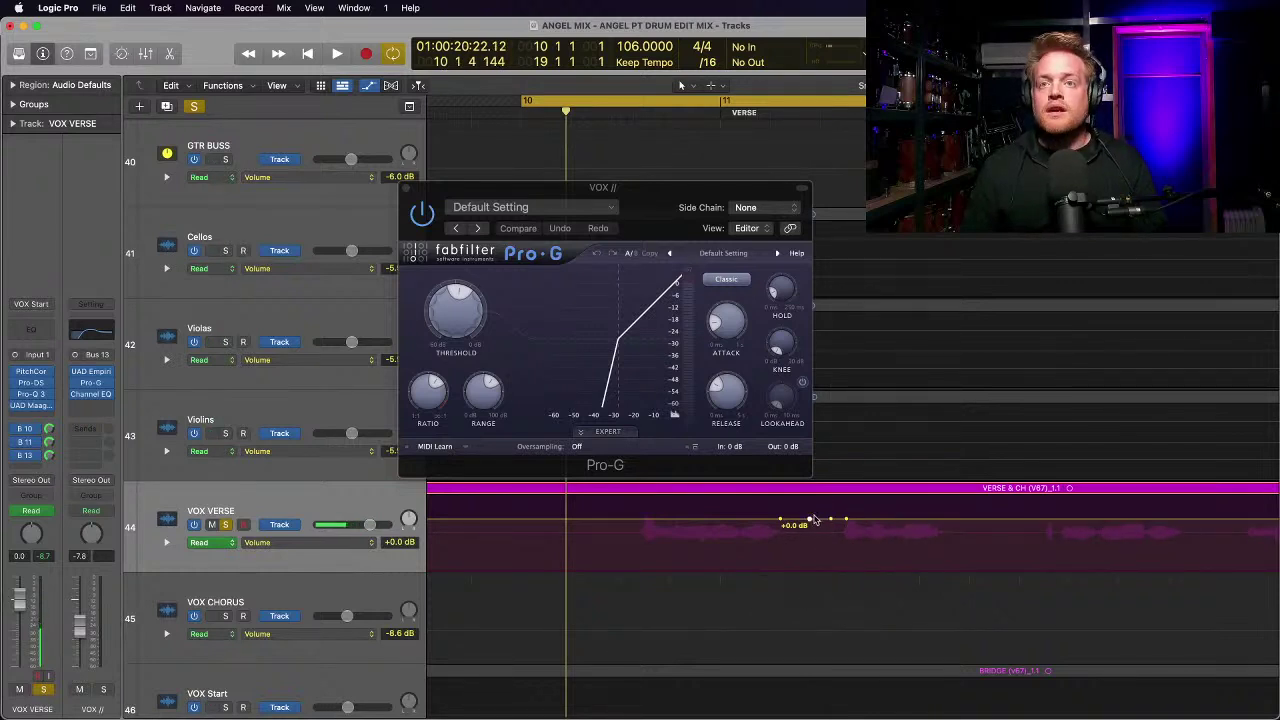
pyautogui.moveTo(816, 521); pyautogui.dragTo(788, 574)
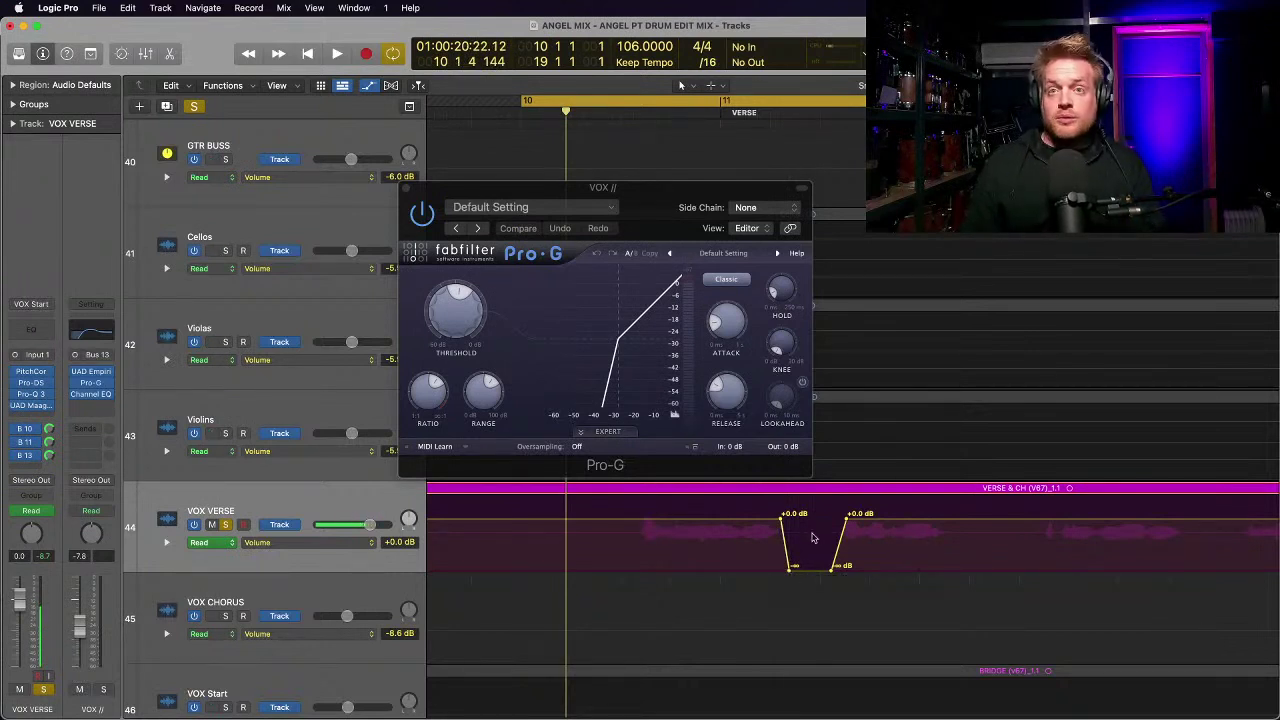
pyautogui.press('super+z')
pyautogui.press('super+z')
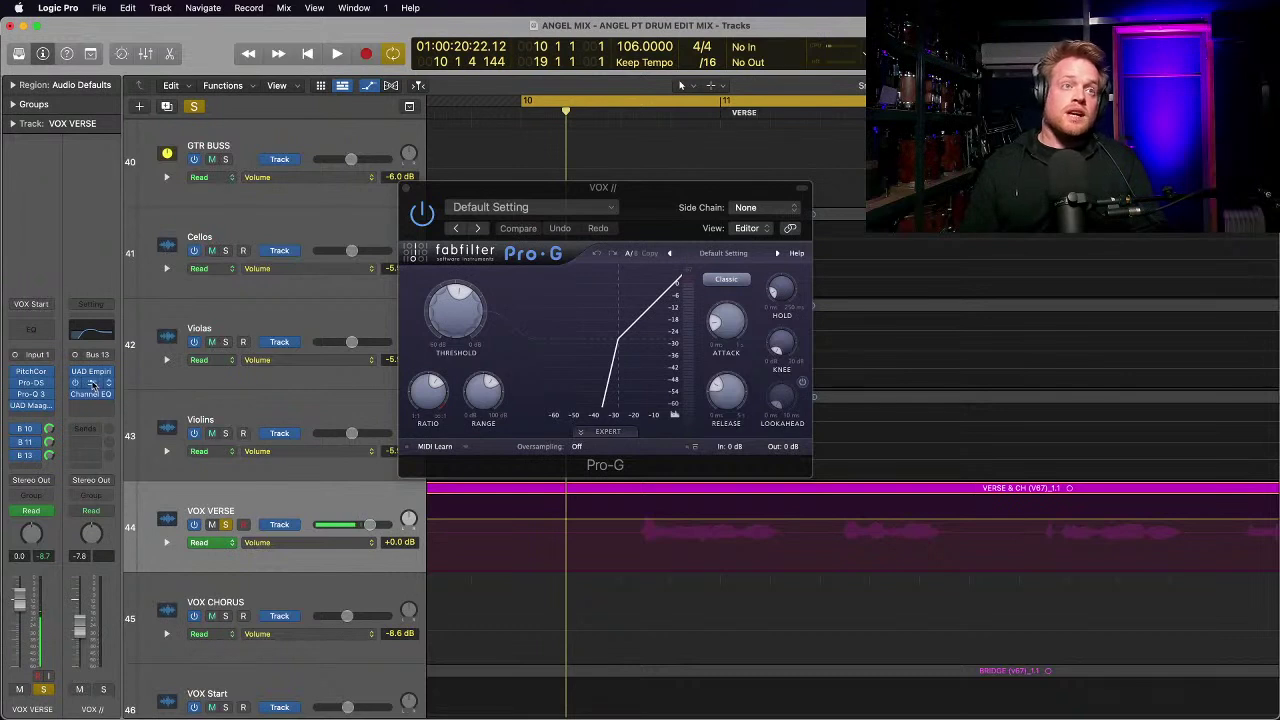
# Step: Close Pro-G and examine the low cut and high shelf of the Channel EQ on the VOX // bus
pyautogui.moveTo(91, 383)
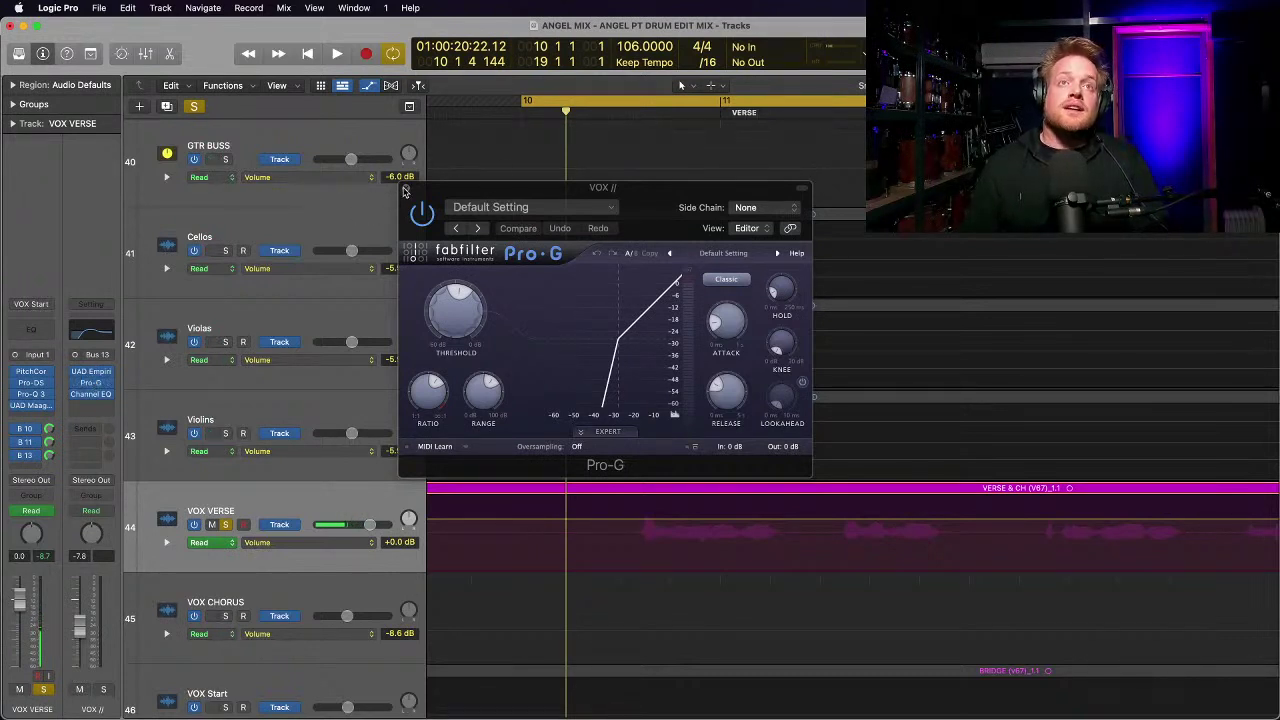
pyautogui.click(405, 189)
pyautogui.click(91, 394)
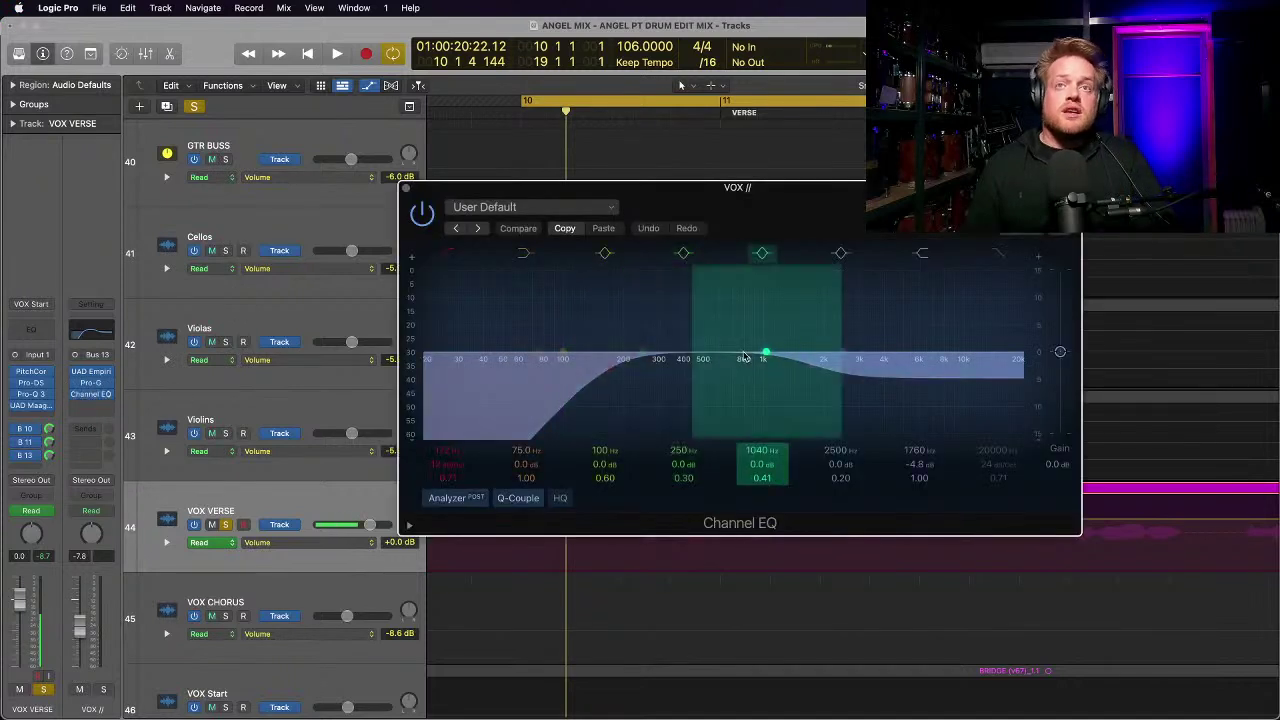
pyautogui.click(811, 370)
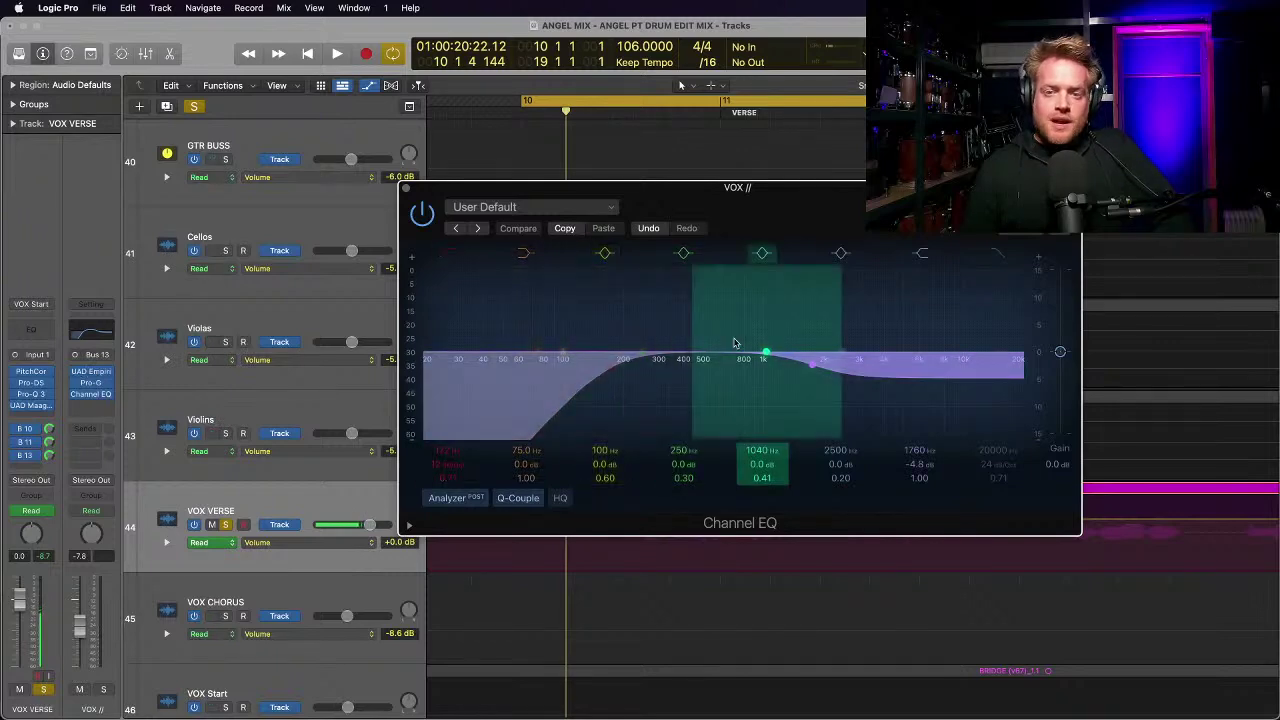
# Step: Try the Channel EQ ahead of the Distressor on VOX //, review the EQ and Pro-G, close the plug-ins and restore the order
pyautogui.moveTo(91, 395); pyautogui.dragTo(91, 372)
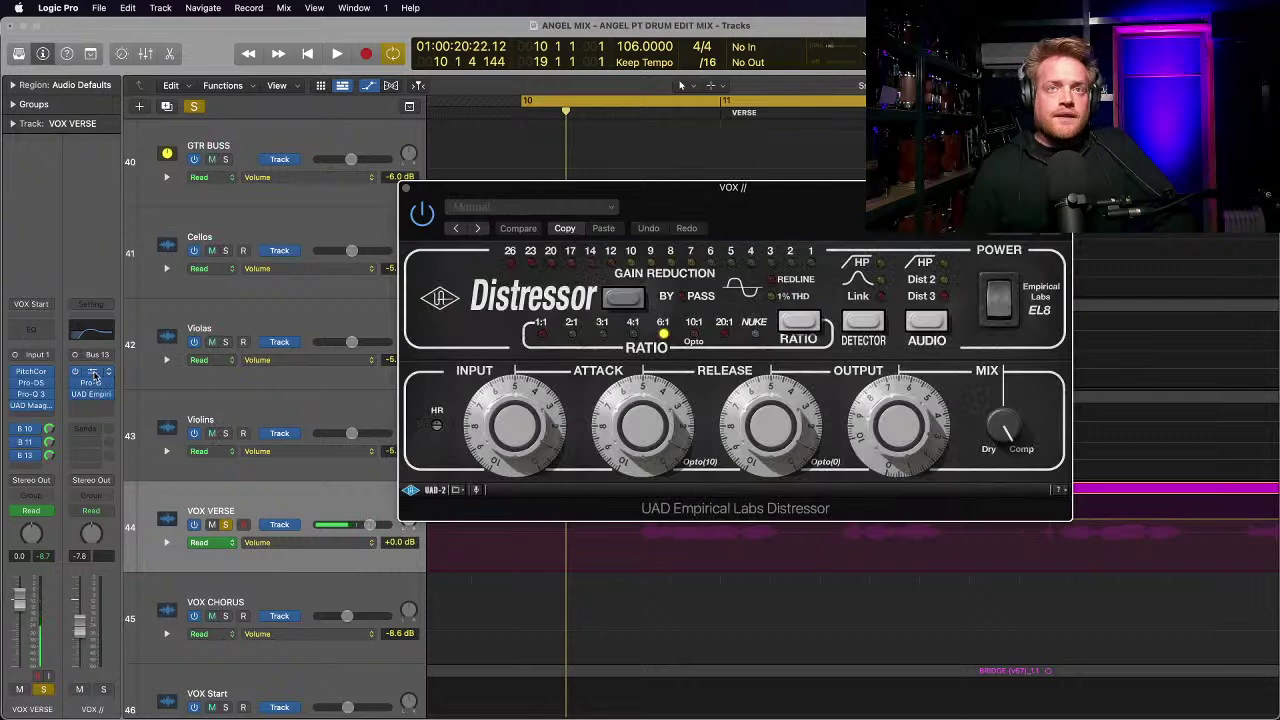
pyautogui.click(91, 371)
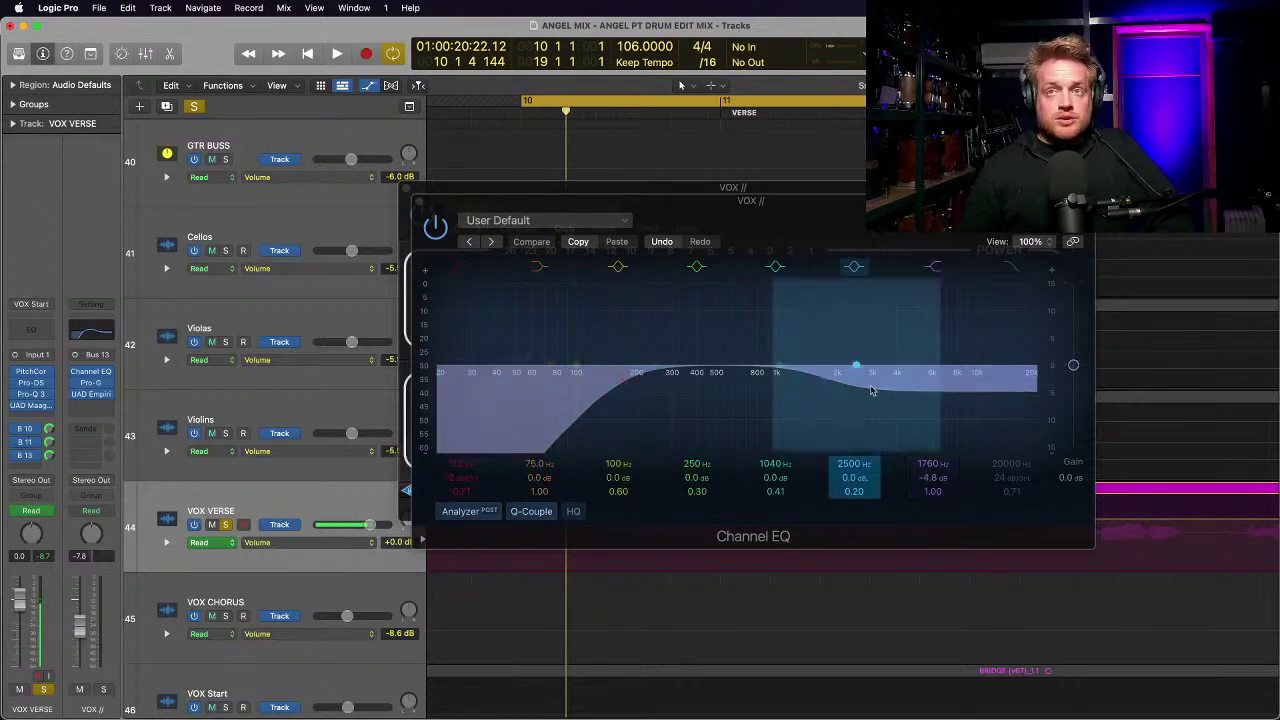
pyautogui.click(89, 383)
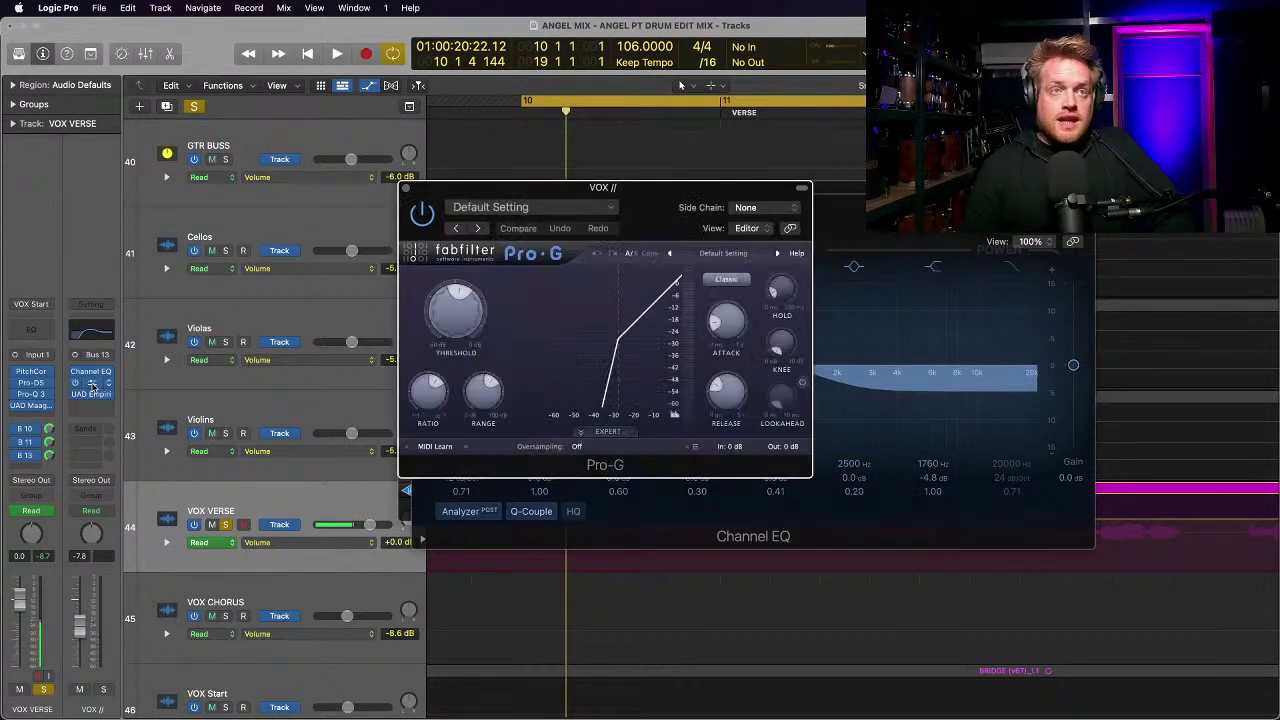
pyautogui.click(405, 189)
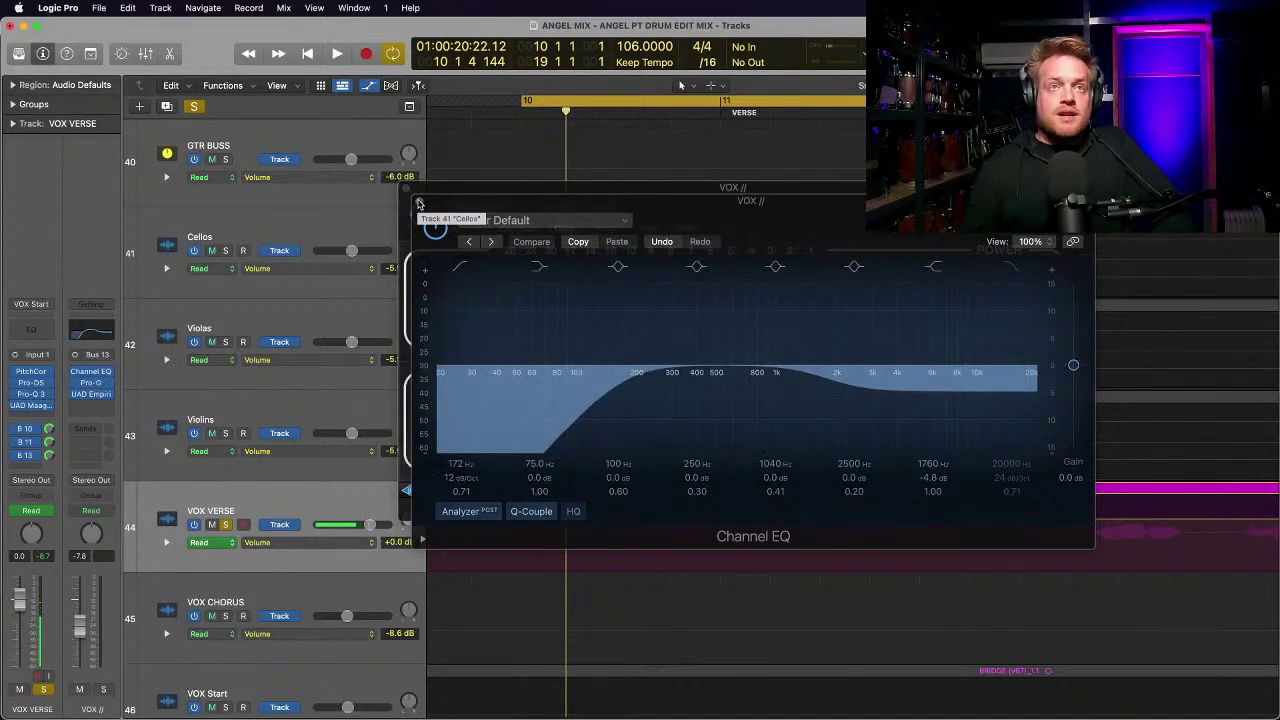
pyautogui.click(419, 203)
pyautogui.click(407, 194)
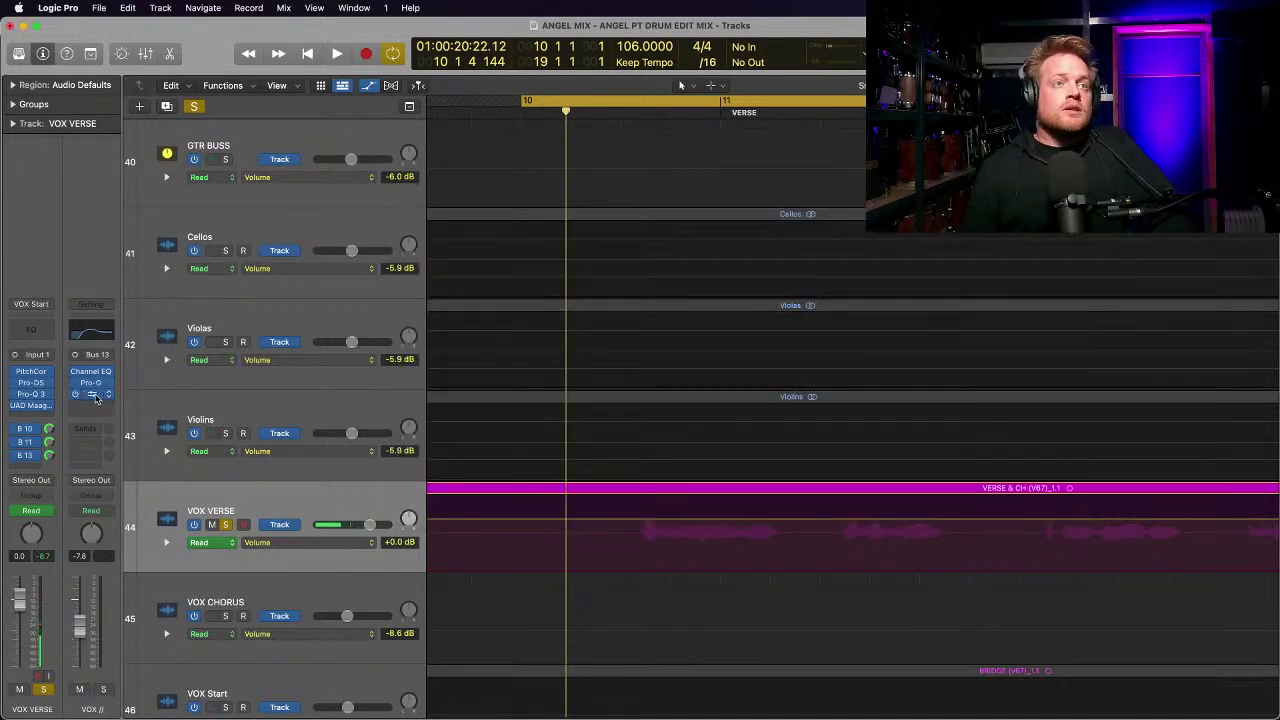
pyautogui.moveTo(97, 396); pyautogui.dragTo(92, 378)
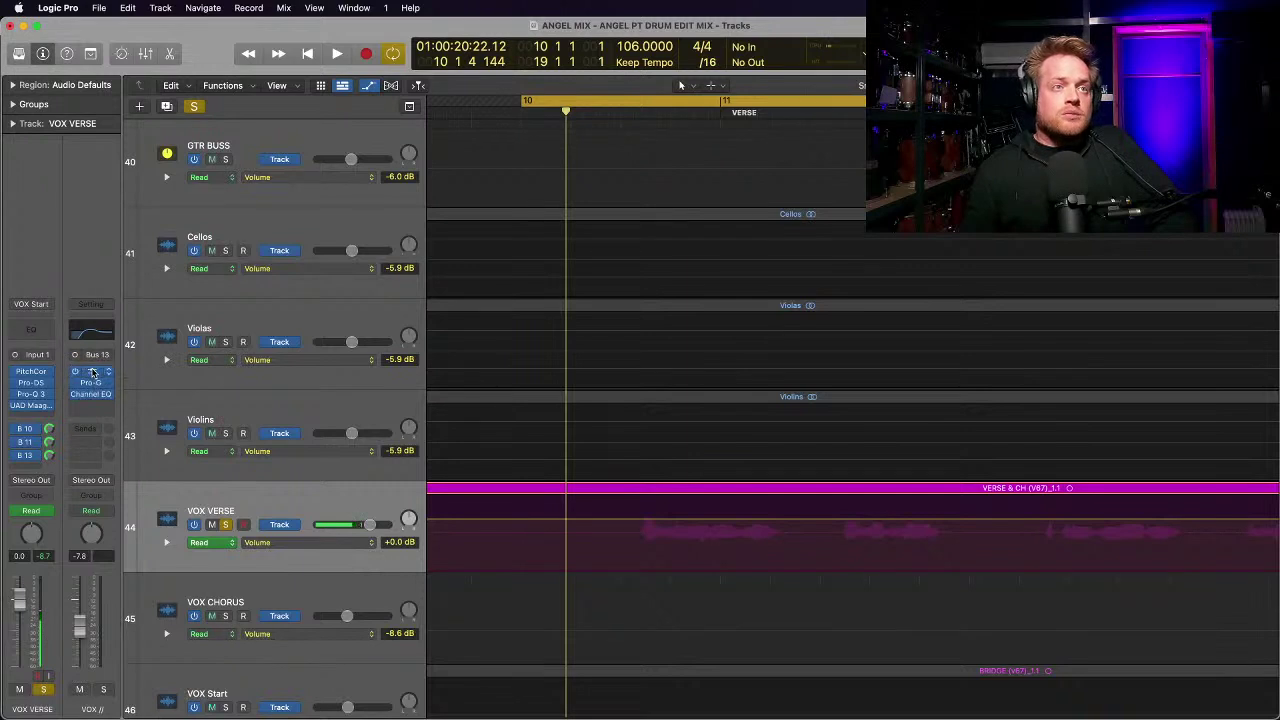
# Step: Solo VOX // instead of VOX VERSE, hide the track automation and play the verse to hear only the parallel bus
pyautogui.click(103, 689)
pyautogui.click(225, 524)
pyautogui.press('space')
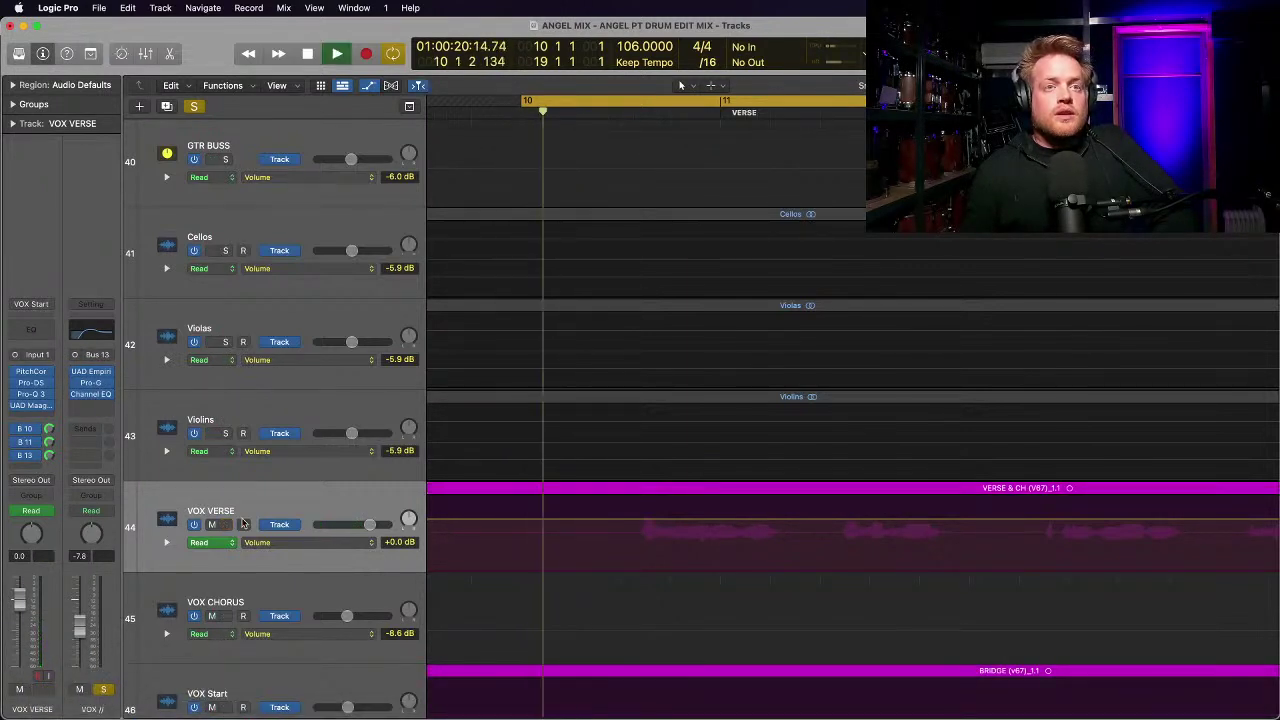
pyautogui.press('a')
pyautogui.press('super+Left')
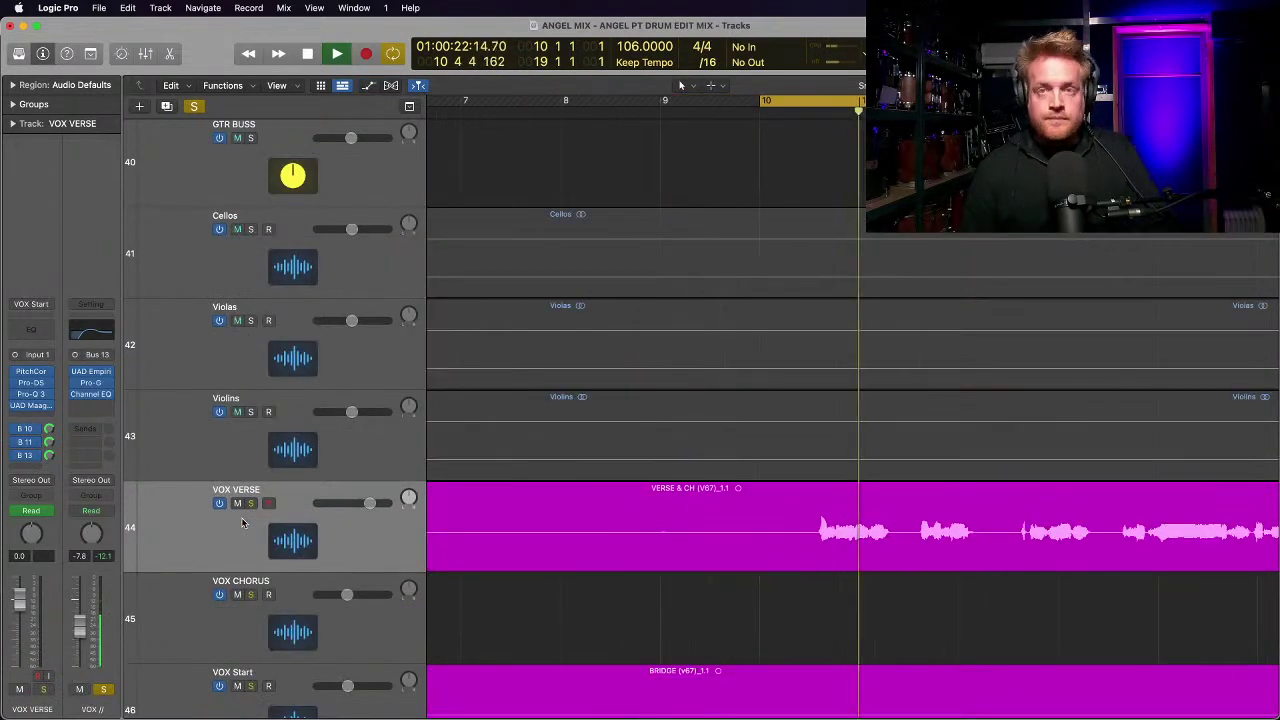
pyautogui.press('super+Up')
pyautogui.press('super+Left')
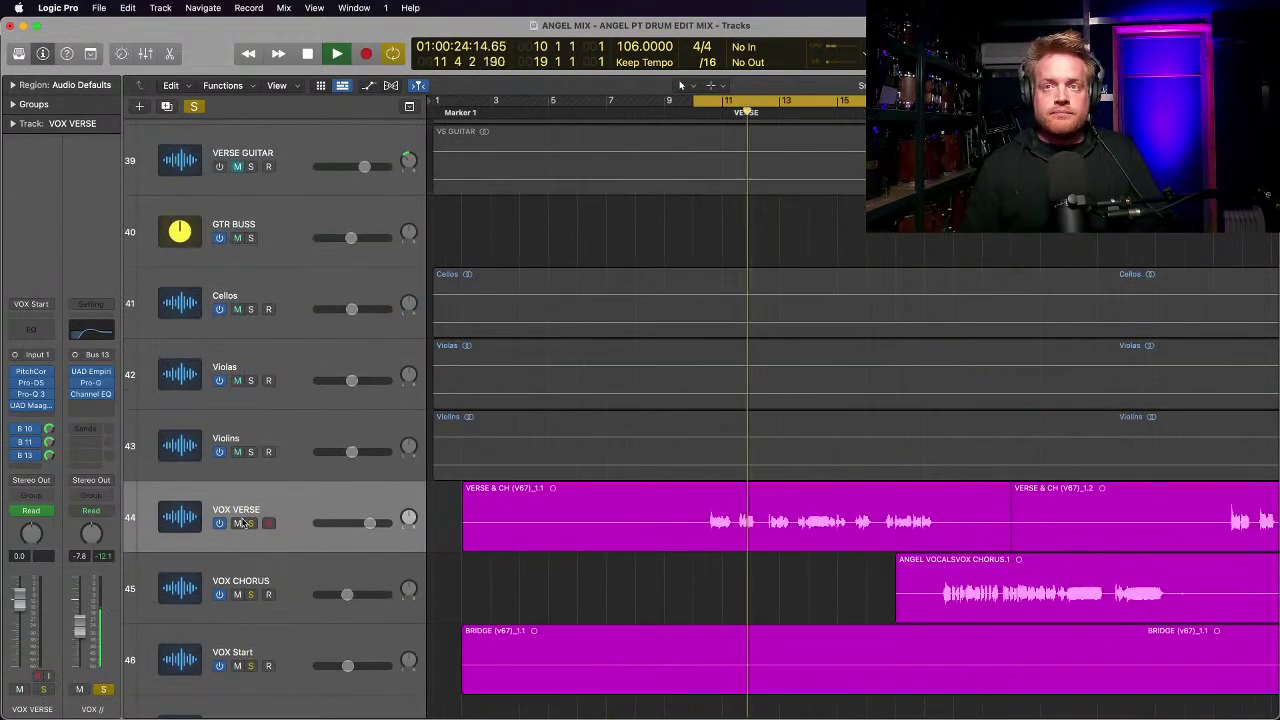
pyautogui.press('super+Left')
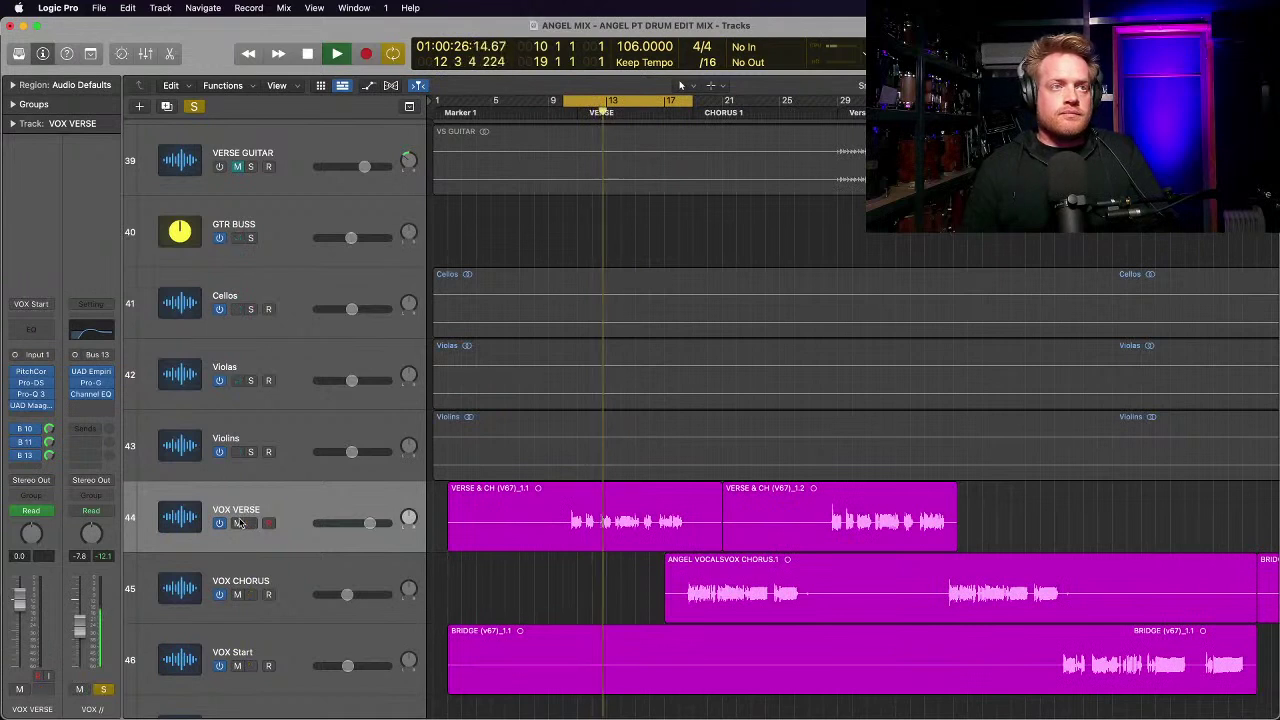
pyautogui.press('super+Right')
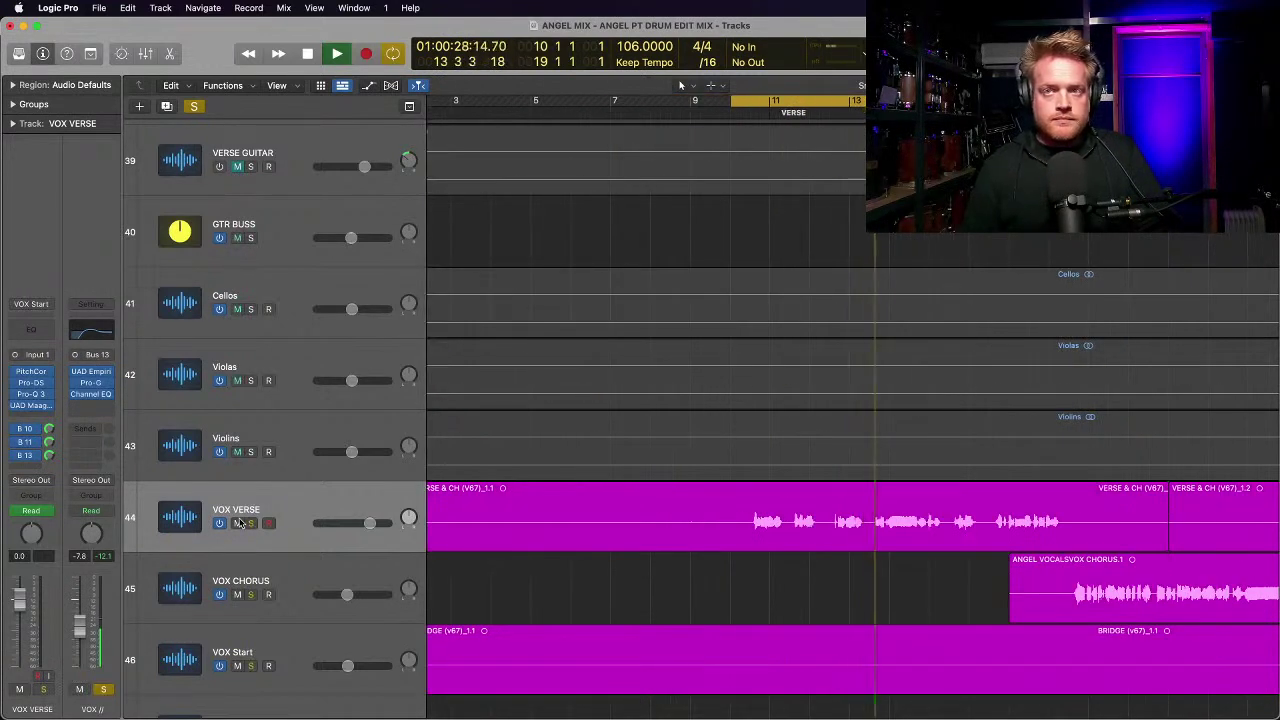
pyautogui.press('space')
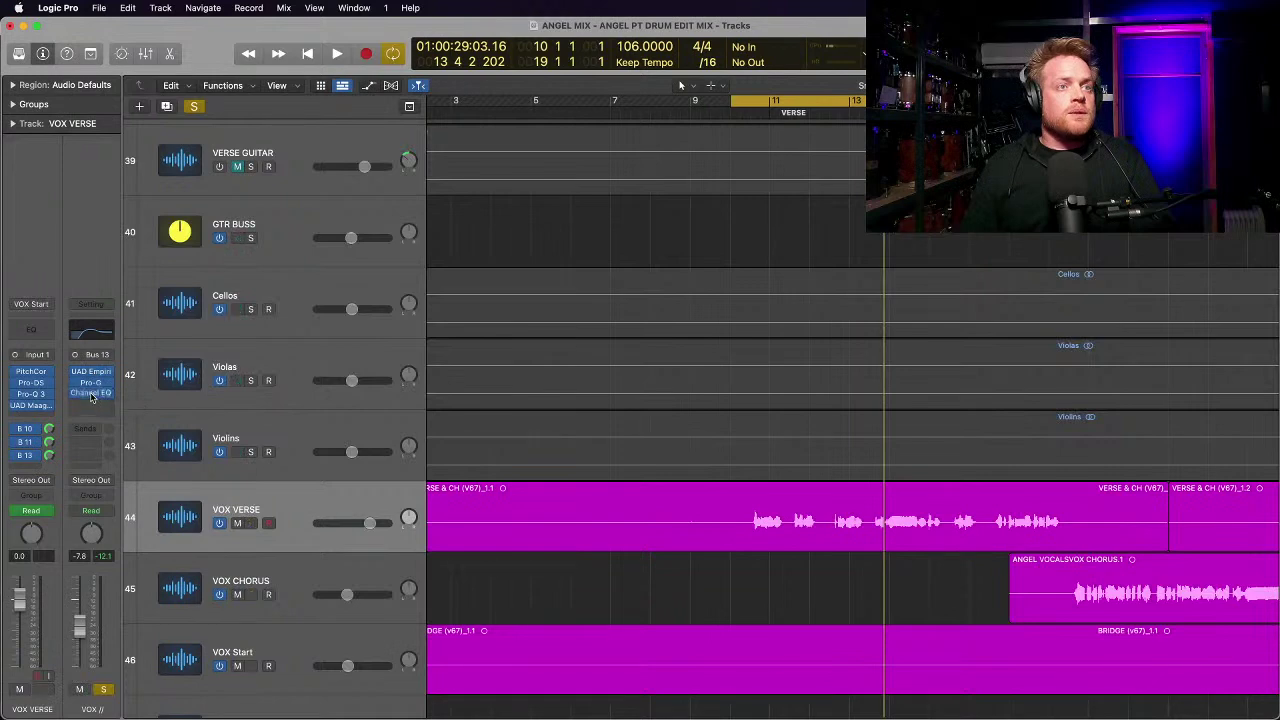
# Step: Audition the soloed VOX // bus with the Channel EQ placed before the Distressor, and return the EQ to the last slot
pyautogui.click(92, 375)
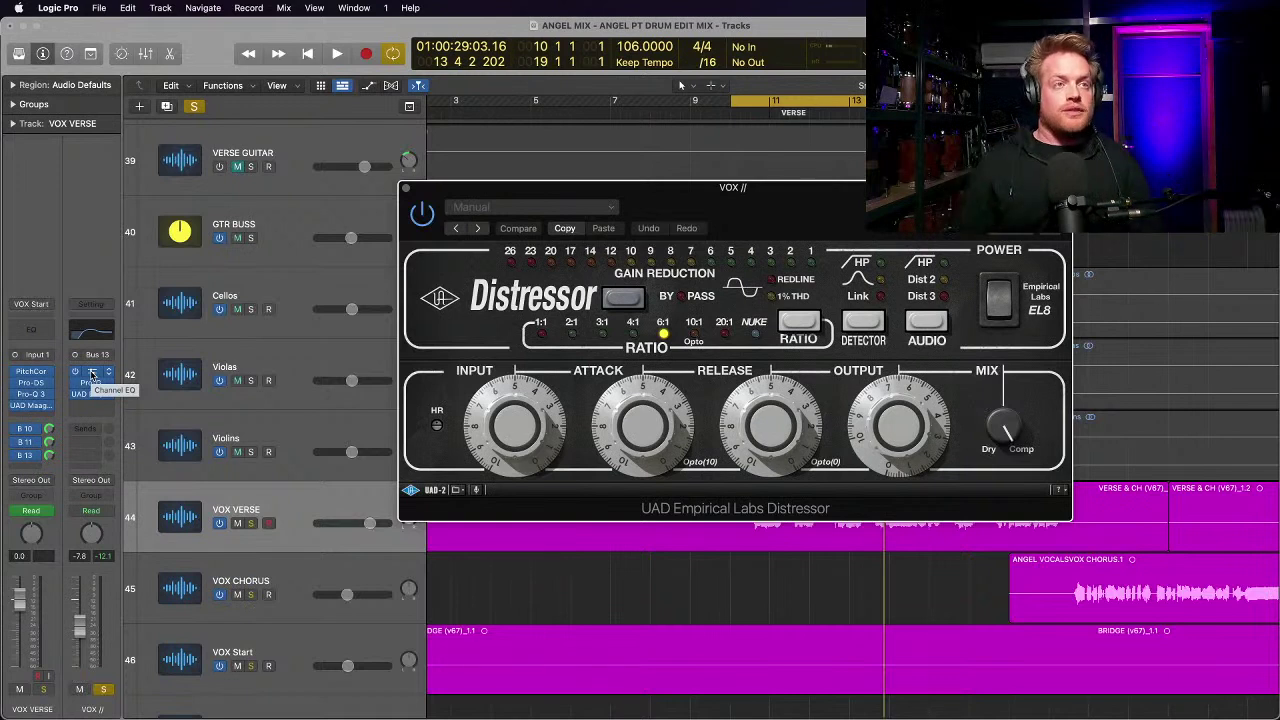
pyautogui.press('space')
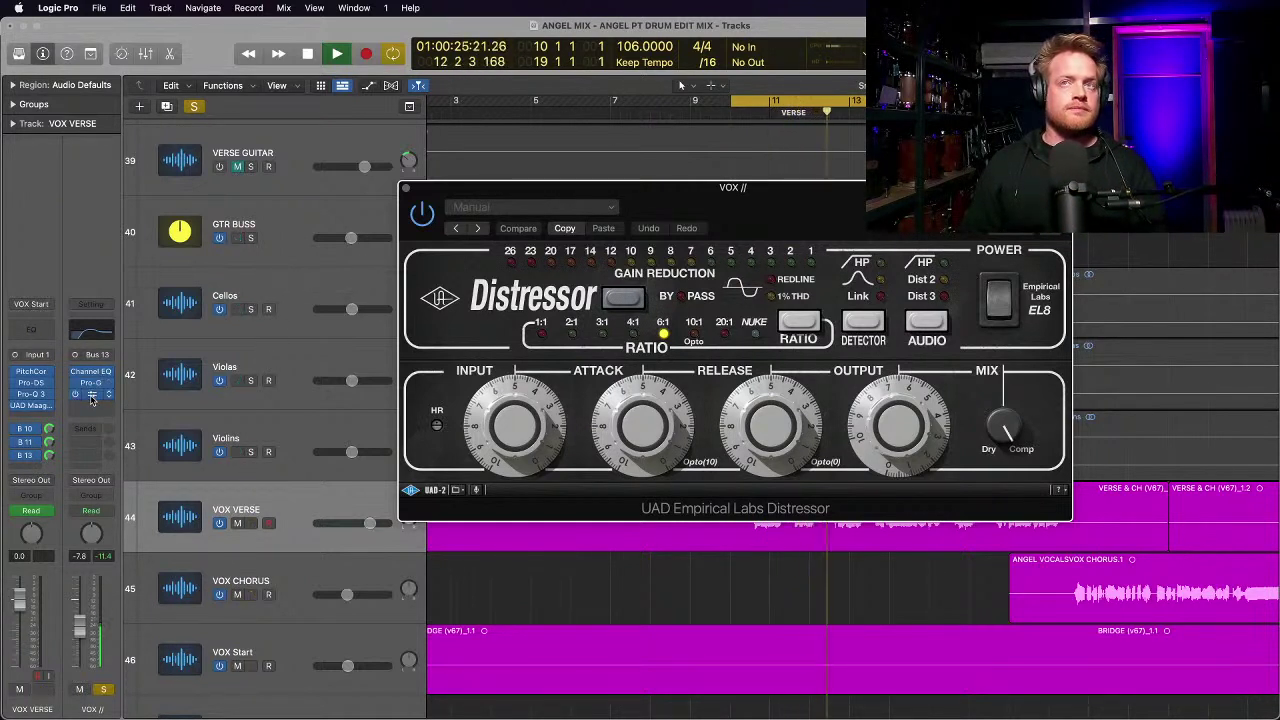
pyautogui.press('space')
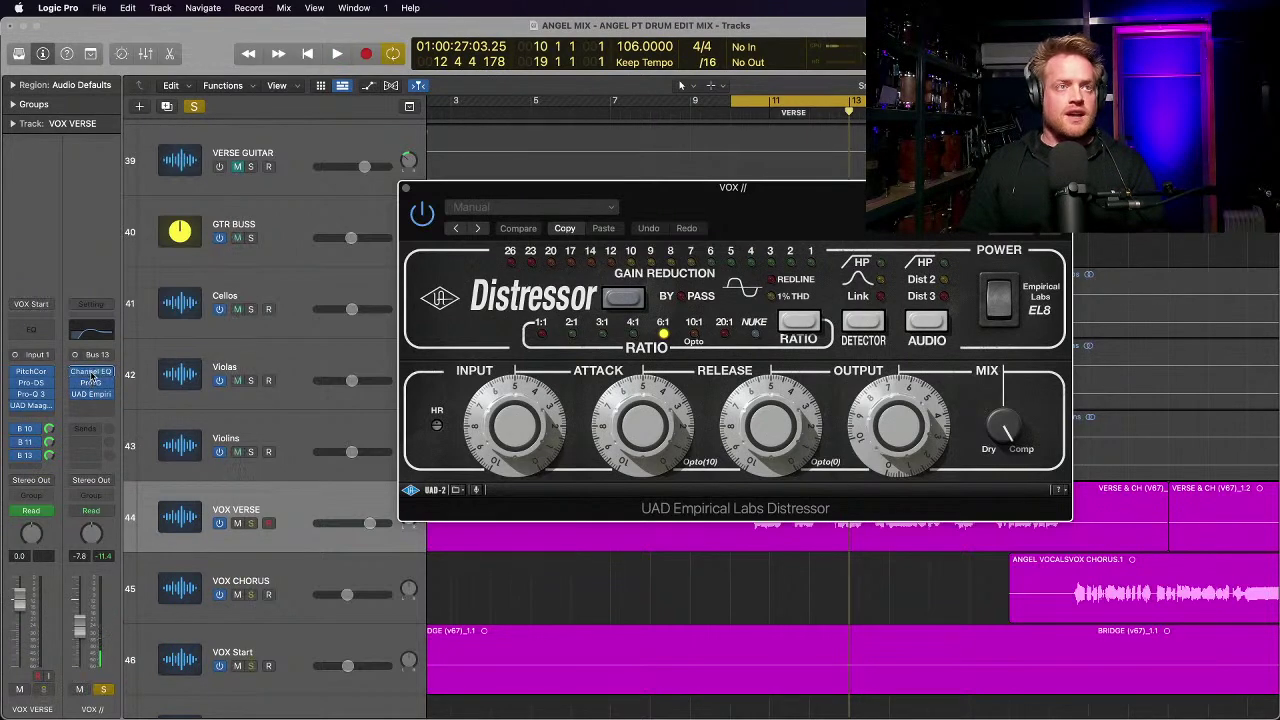
pyautogui.click(92, 375)
# Step: During playback, set the VOX // Channel EQ's high shelf to 1570 Hz, −5.3 dB and its upper-mid bell to 2300 Hz, −2.8 dB, Q 0.64; close it
pyautogui.press('space')
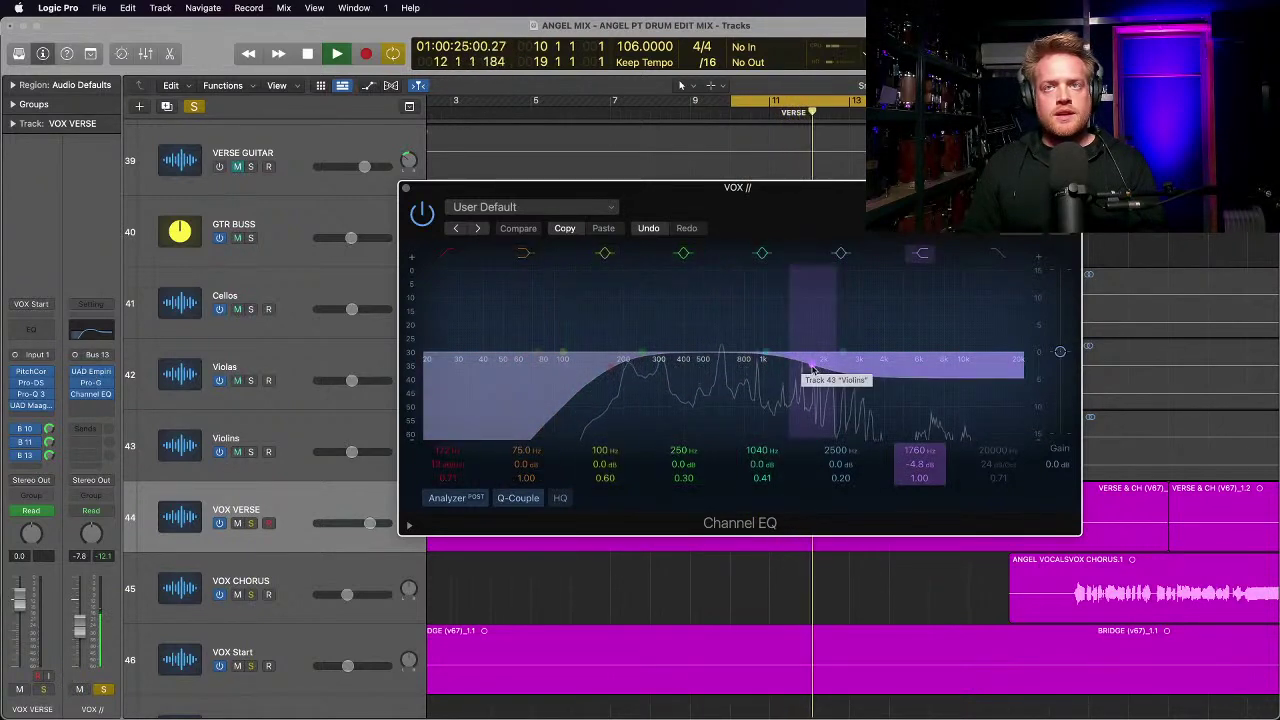
pyautogui.moveTo(812, 370)
pyautogui.mouseDown()
pyautogui.moveTo(801, 375)
pyautogui.moveTo(834, 364)
pyautogui.mouseUp()
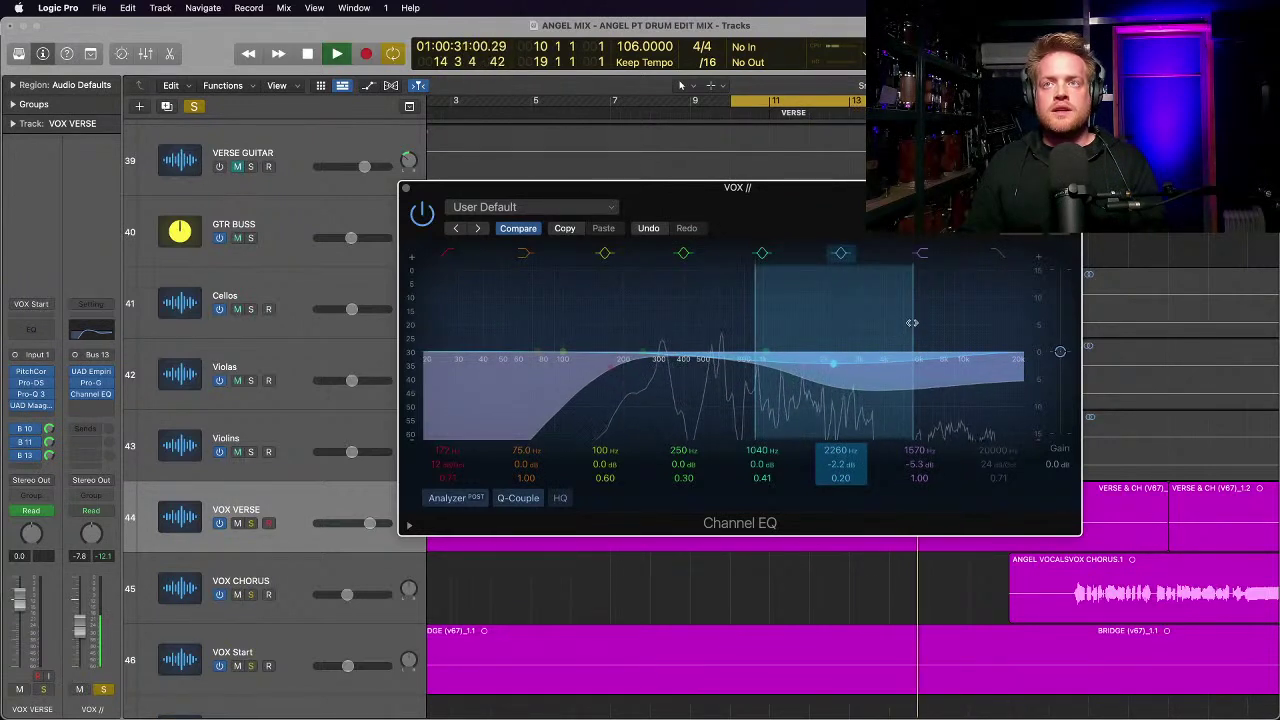
pyautogui.moveTo(912, 322); pyautogui.dragTo(900, 322)
pyautogui.moveTo(836, 364); pyautogui.dragTo(838, 371)
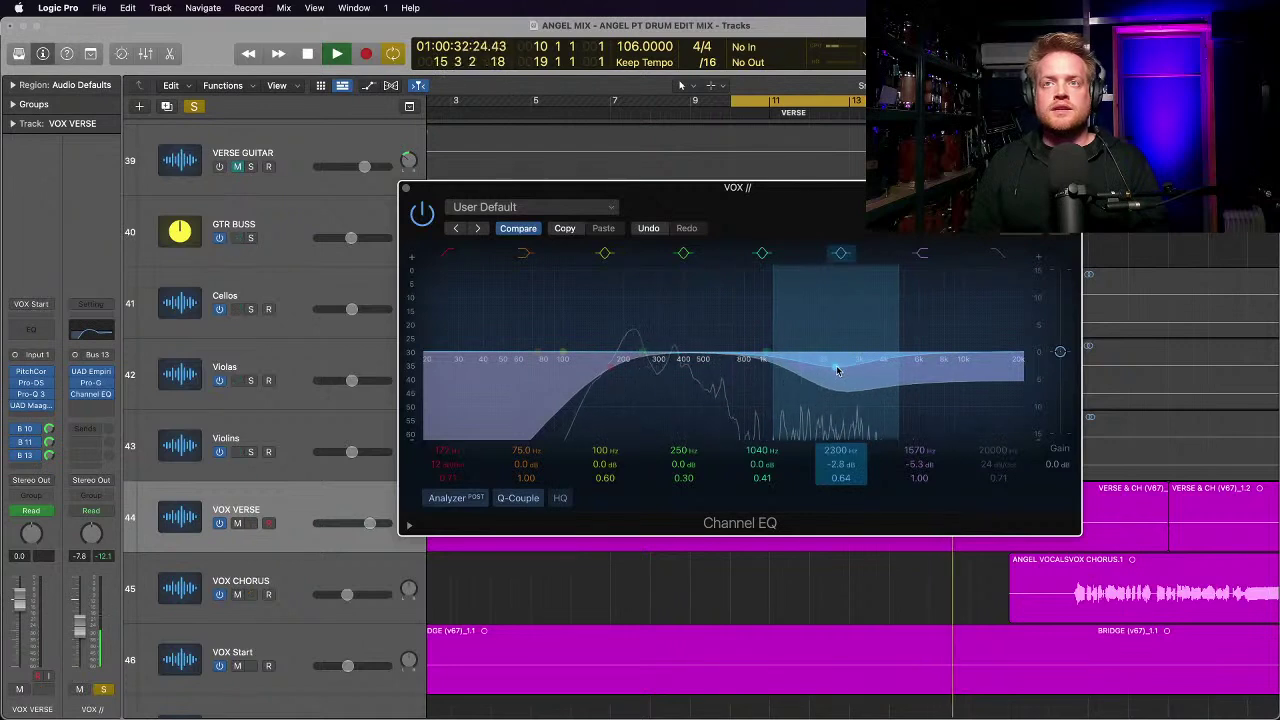
pyautogui.press('space')
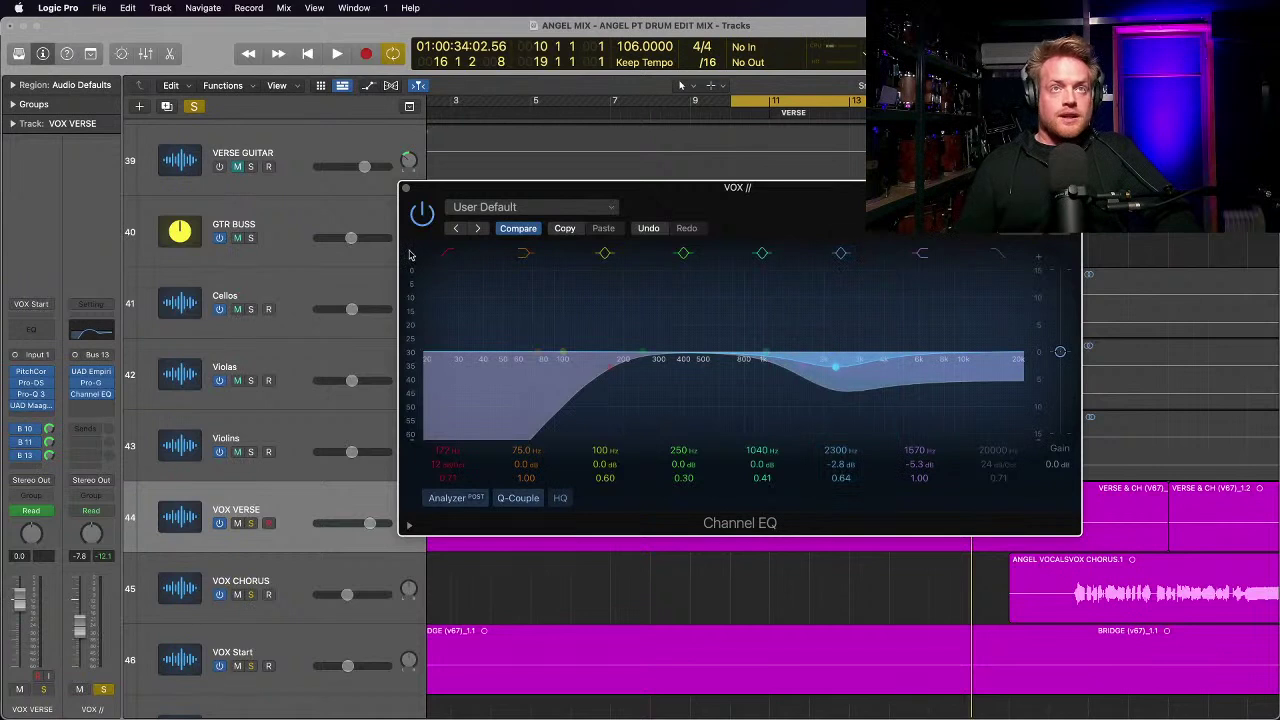
pyautogui.click(405, 188)
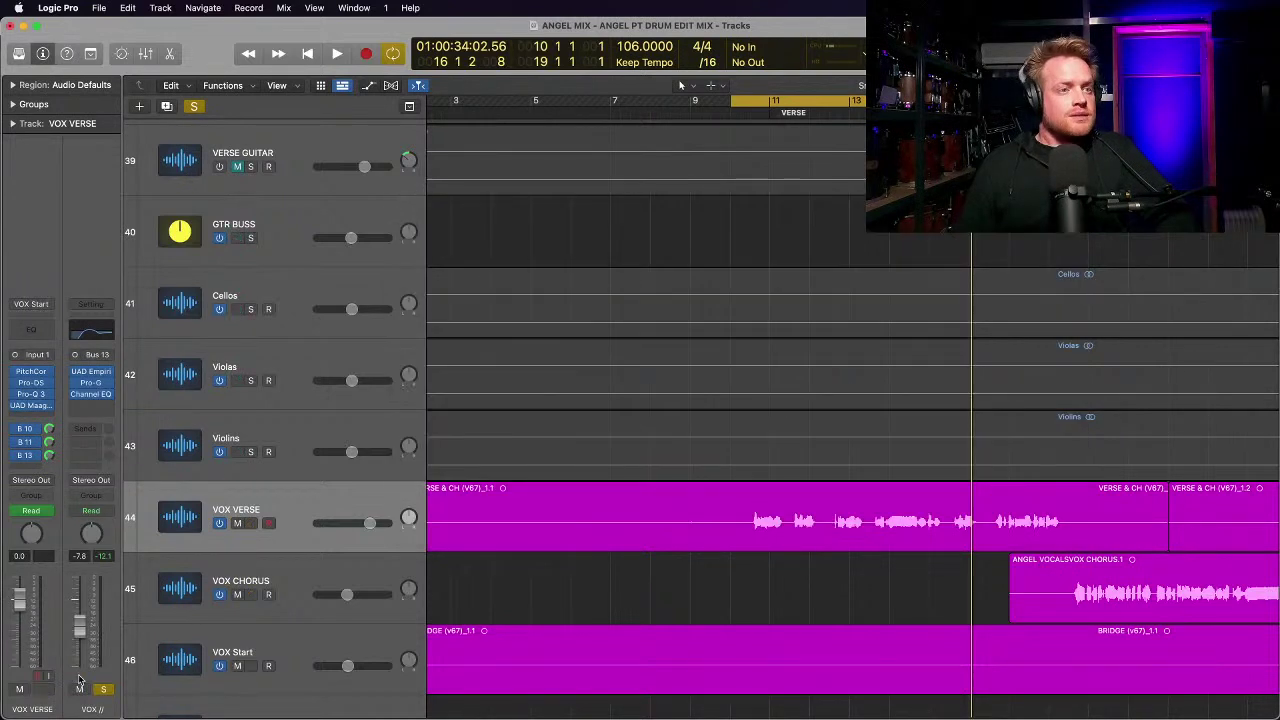
# Step: Solo VOX VERSE instead of VOX //, play the verse and lower the VOX VERSE volume to −5.0 dB
pyautogui.click(43, 689)
pyautogui.click(103, 689)
pyautogui.press('space')
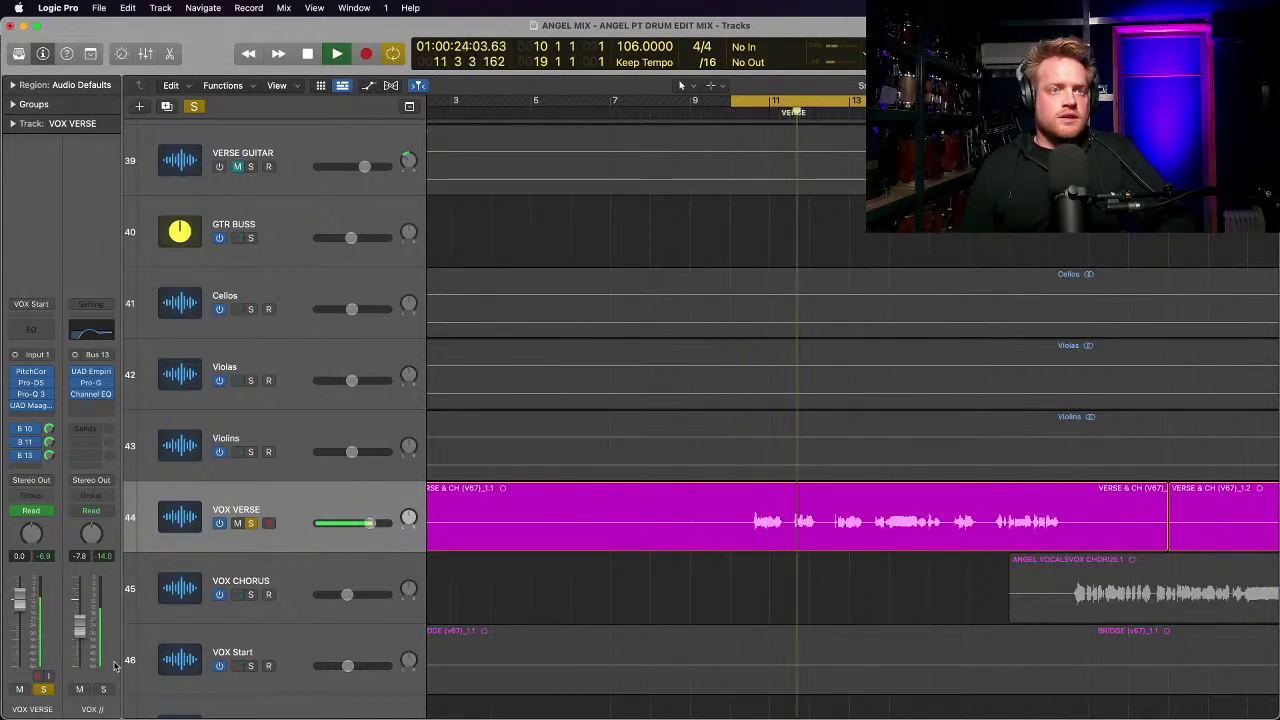
pyautogui.moveTo(369, 523); pyautogui.dragTo(356, 523)
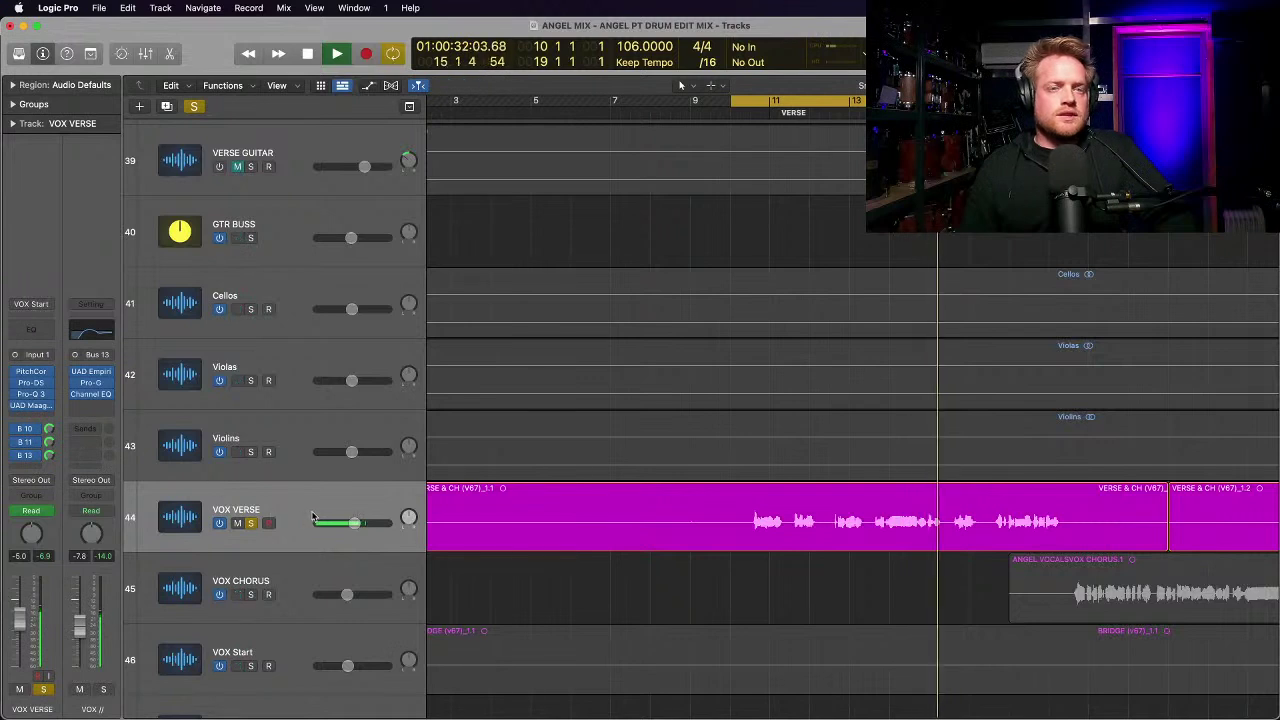
pyautogui.press('space')
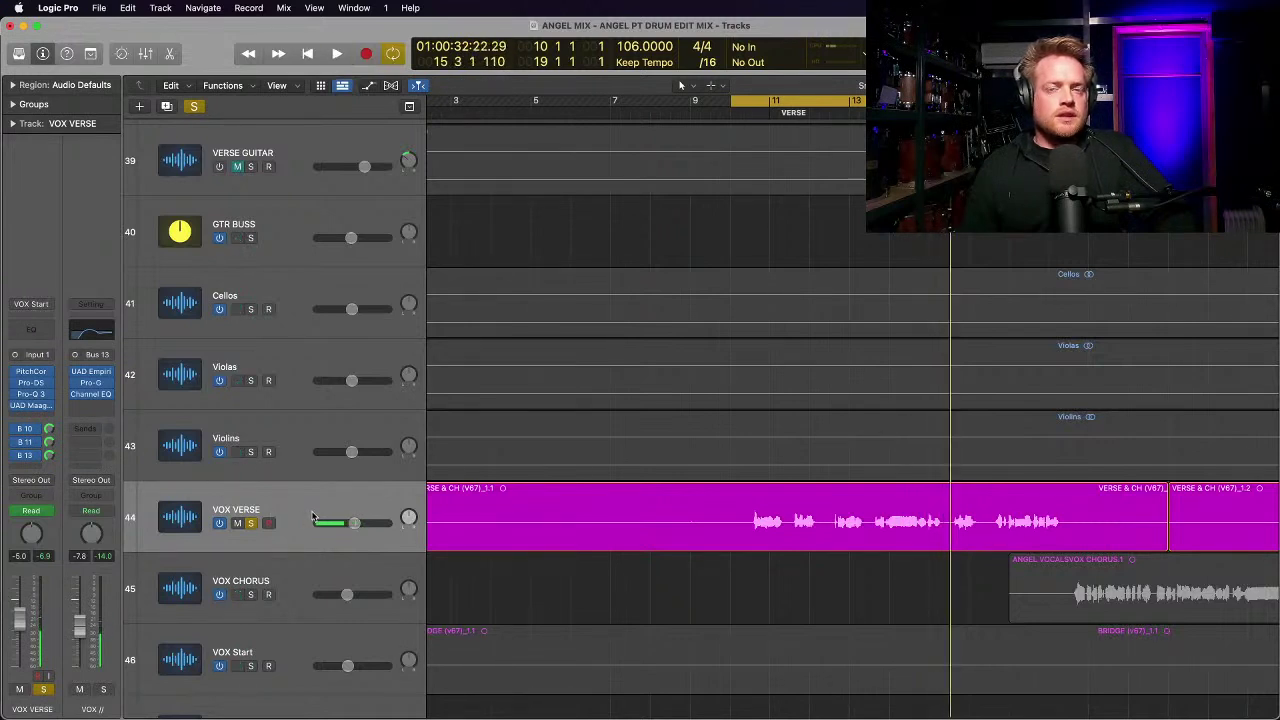
# Step: Bring up the VS VOX REV bus fed by VOX VERSE's Bus 11 send, and take VOX VERSE out of solo
pyautogui.click(28, 449)
pyautogui.click(90, 630)
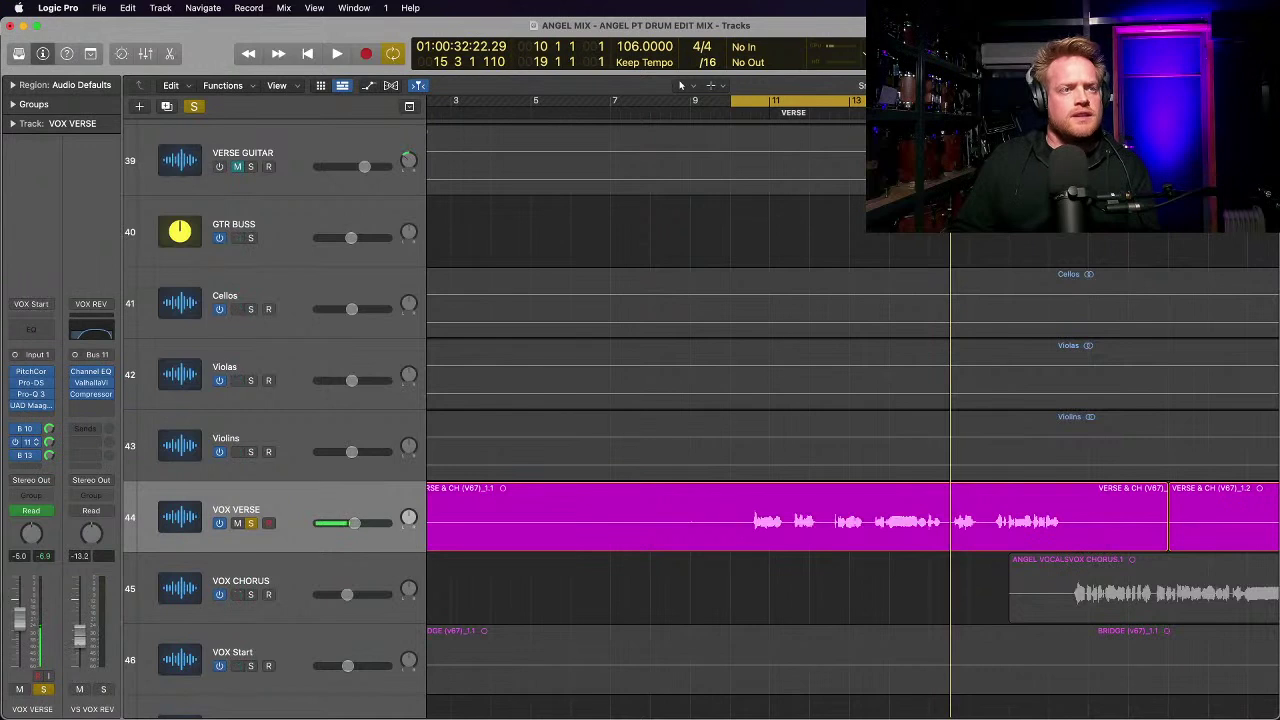
pyautogui.click(45, 690)
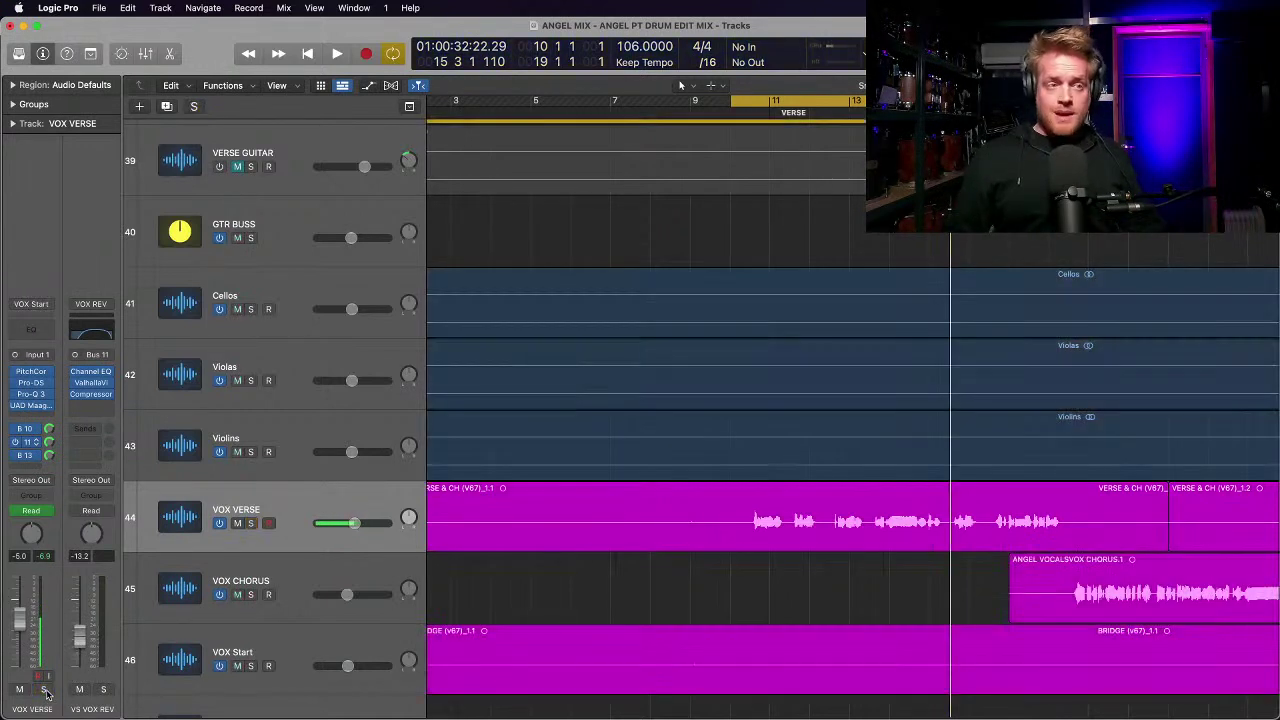
# Step: Extend the cycle range's end to bar 20, play the full mix and lower the VOX VERSE volume to −6.0 dB
pyautogui.press('super+Left')
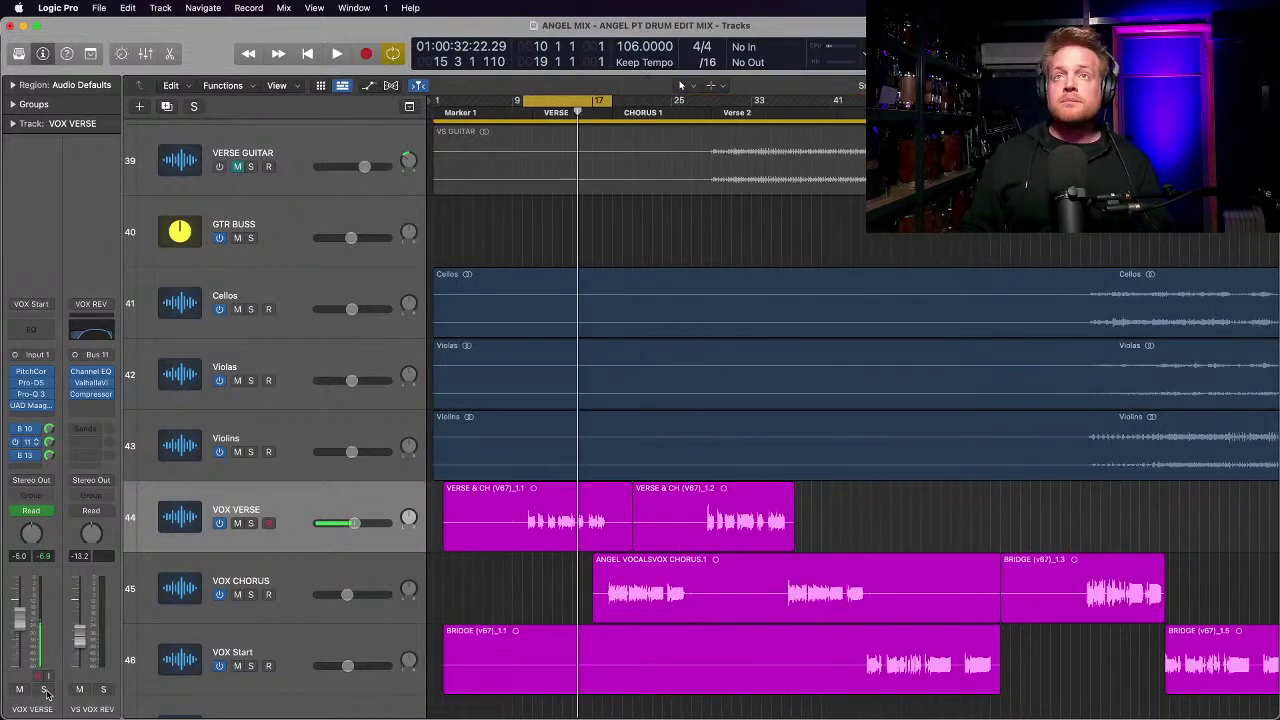
pyautogui.moveTo(612, 100); pyautogui.dragTo(620, 100)
pyautogui.press('space')
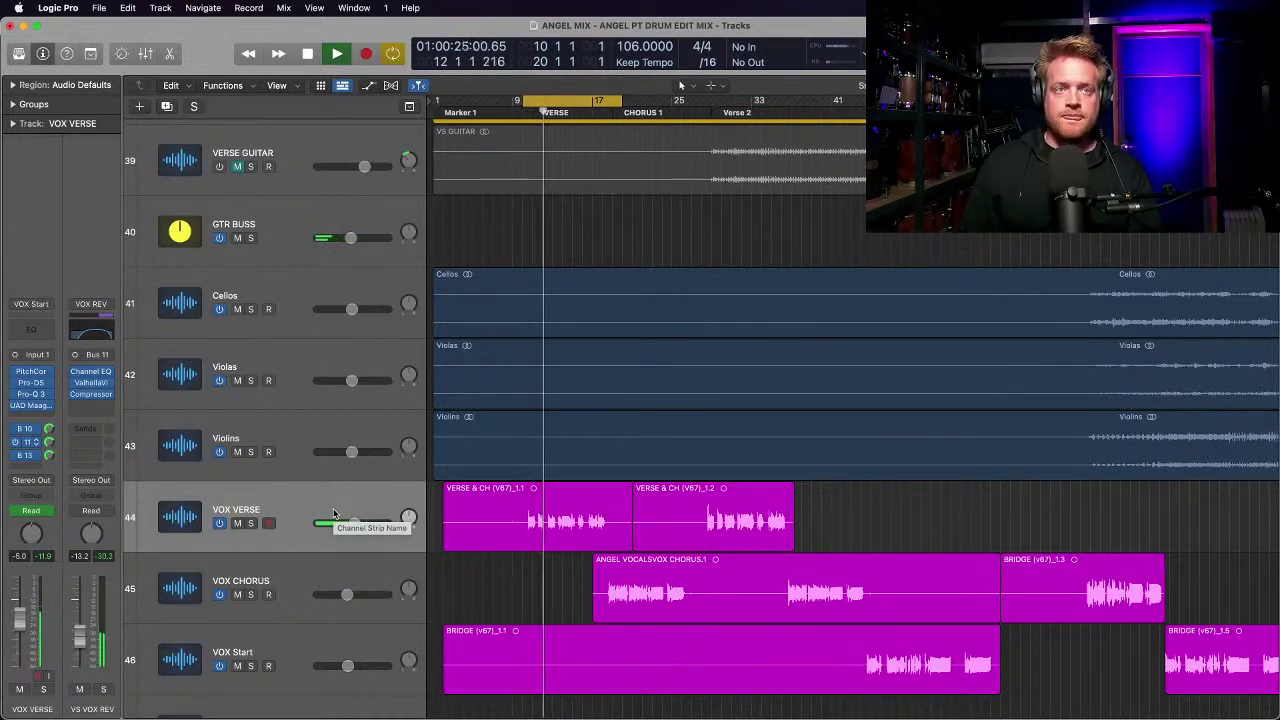
pyautogui.moveTo(362, 522)
pyautogui.mouseDown()
pyautogui.moveTo(336, 522)
pyautogui.moveTo(351, 522)
pyautogui.mouseUp()
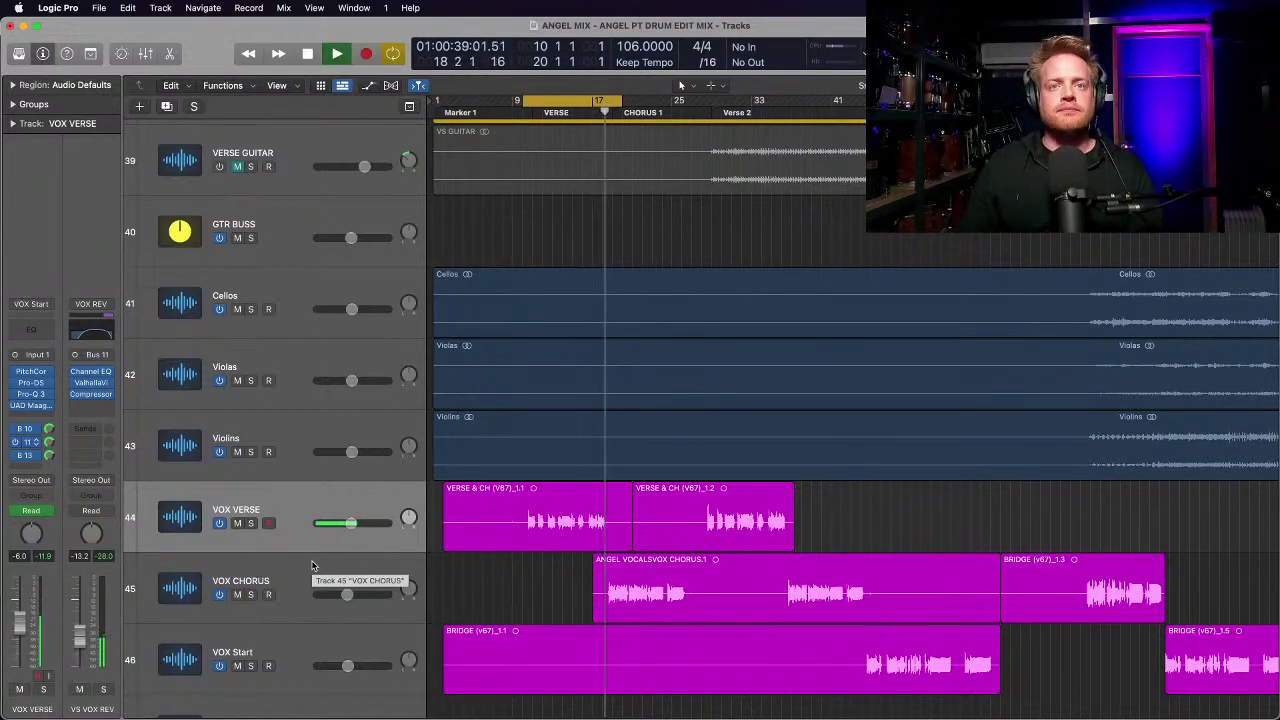
pyautogui.press('space')
# Step: Compare the sends of VOX VERSE and VOX CHORUS, and check the destination of VOX CHORUS's Bus 14 send
pyautogui.press('super+Right')
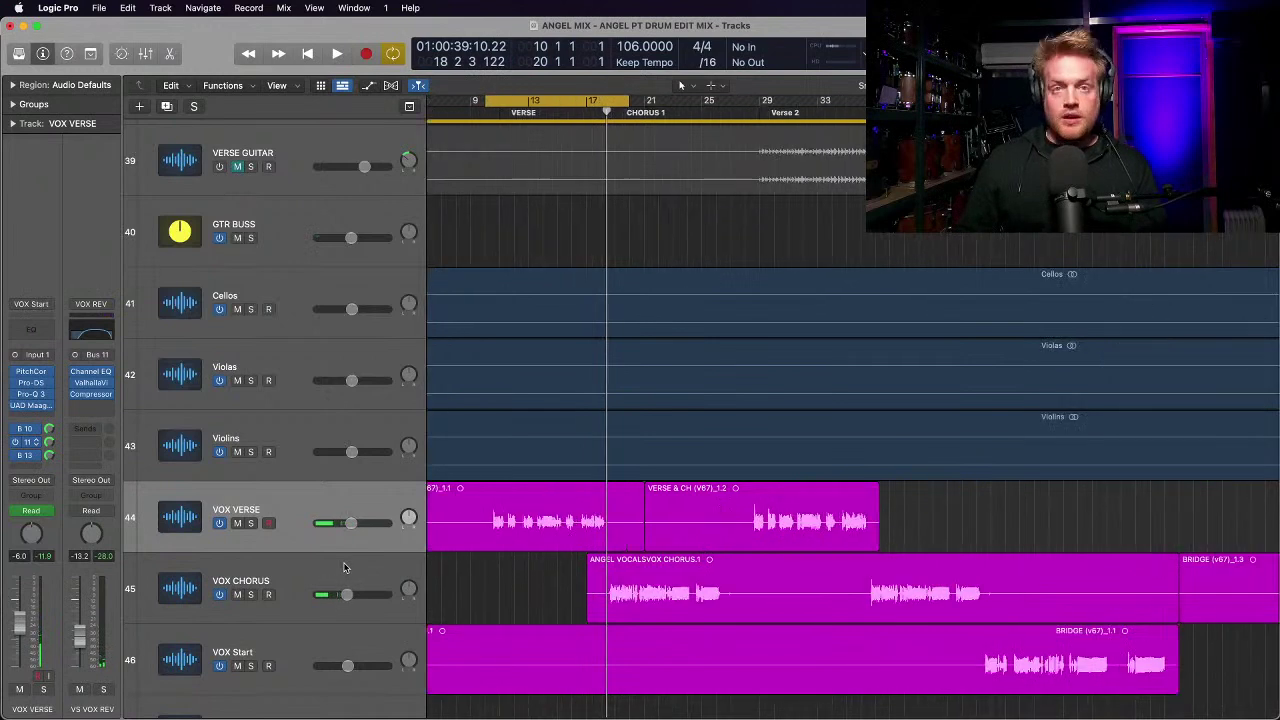
pyautogui.click(321, 571)
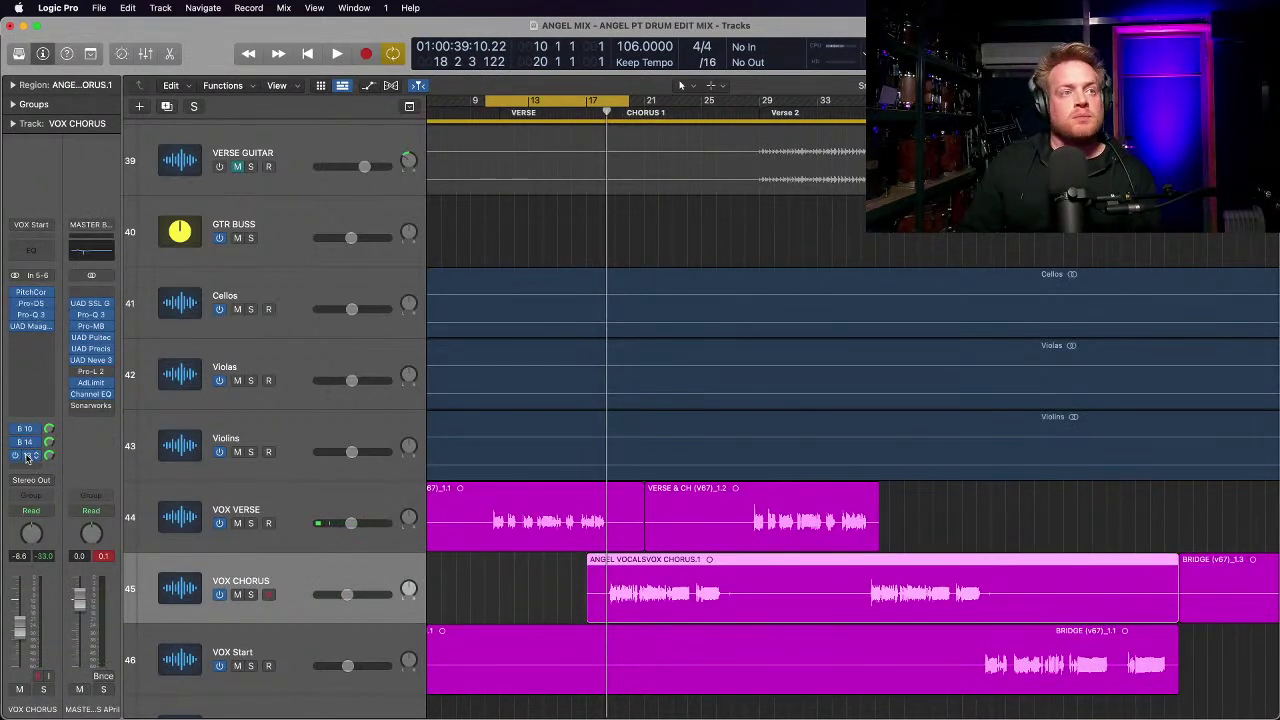
pyautogui.click(311, 520)
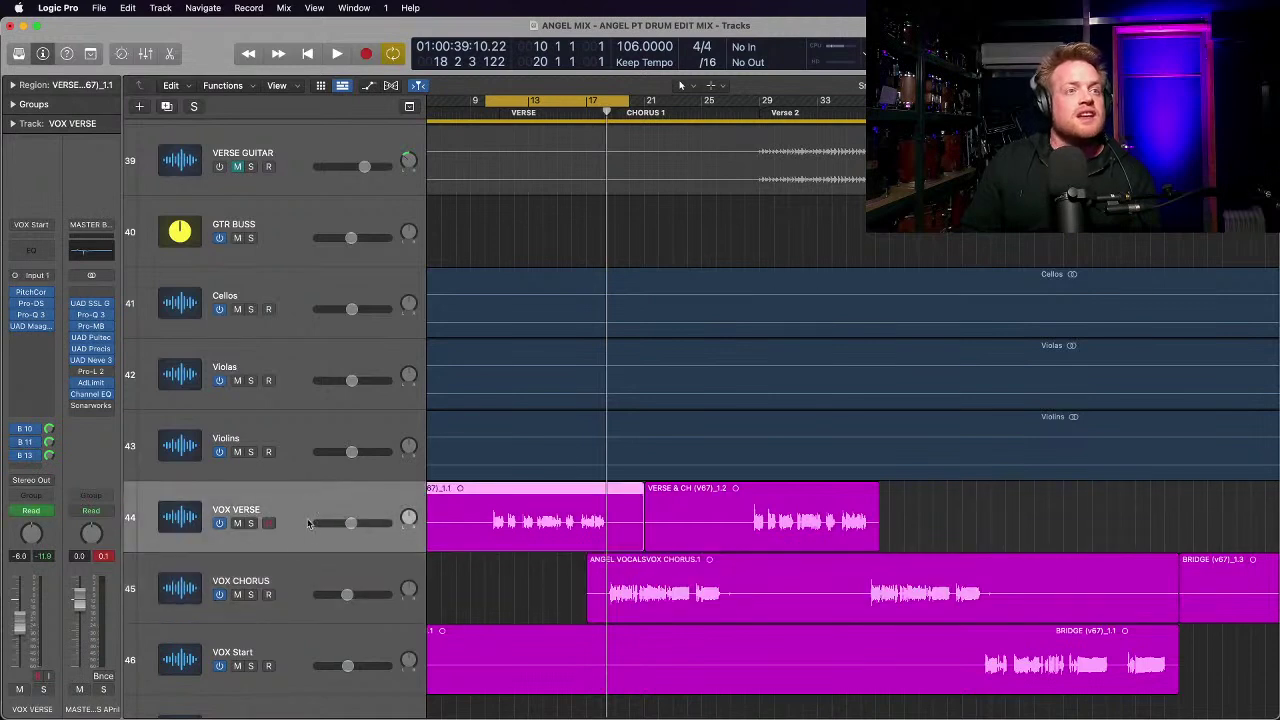
pyautogui.click(290, 583)
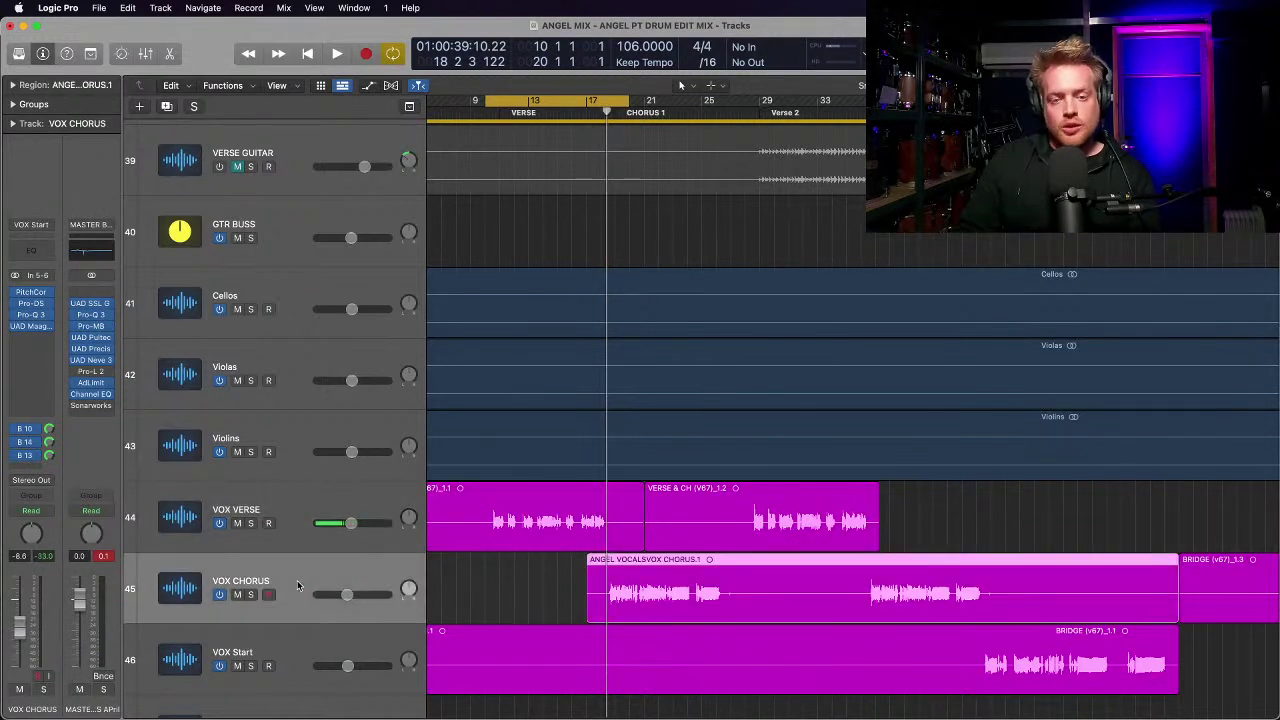
pyautogui.click(28, 443)
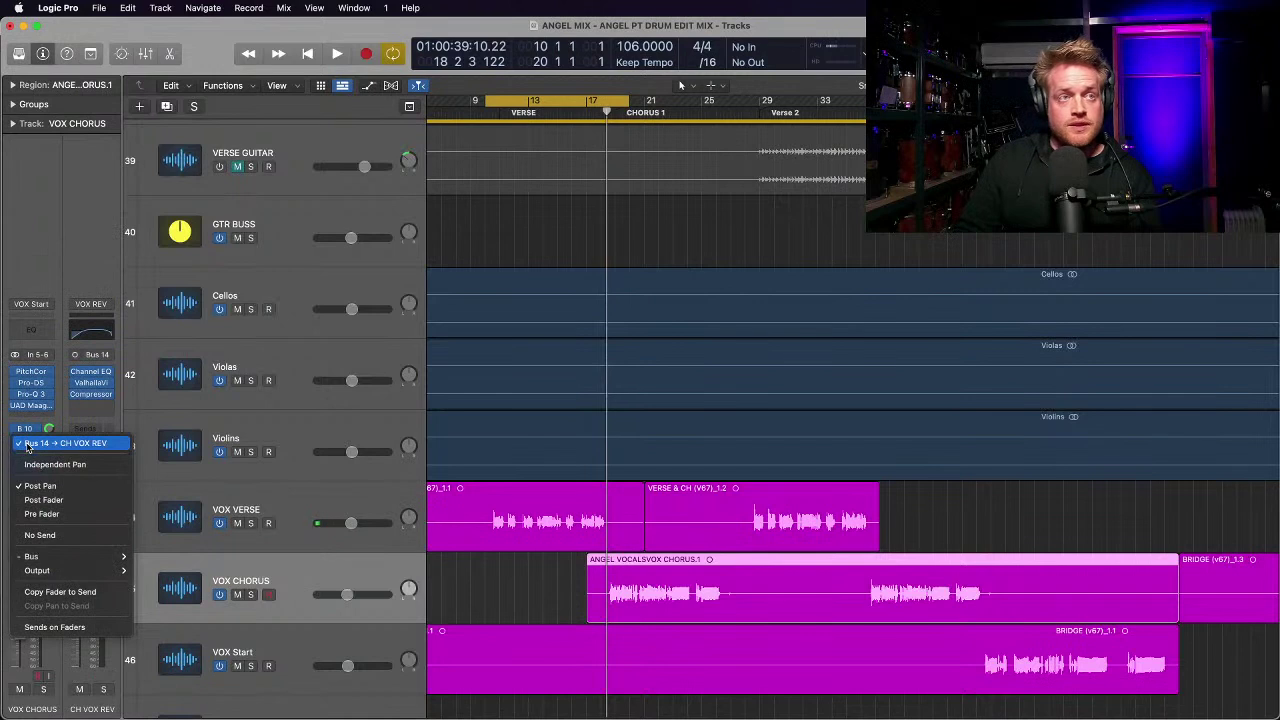
pyautogui.click(57, 425)
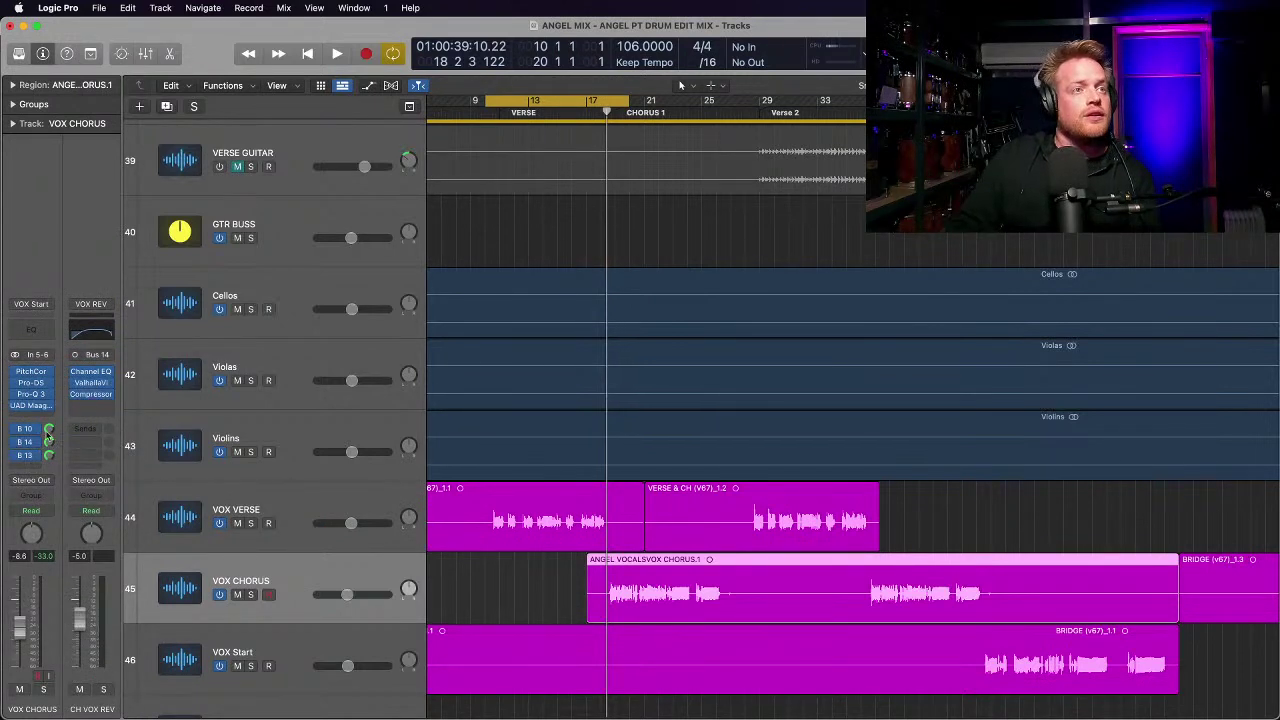
# Step: Inspect the side-chain source of the Compressor on CH VOX REV, and close the plug-in without changing it
pyautogui.click(92, 395)
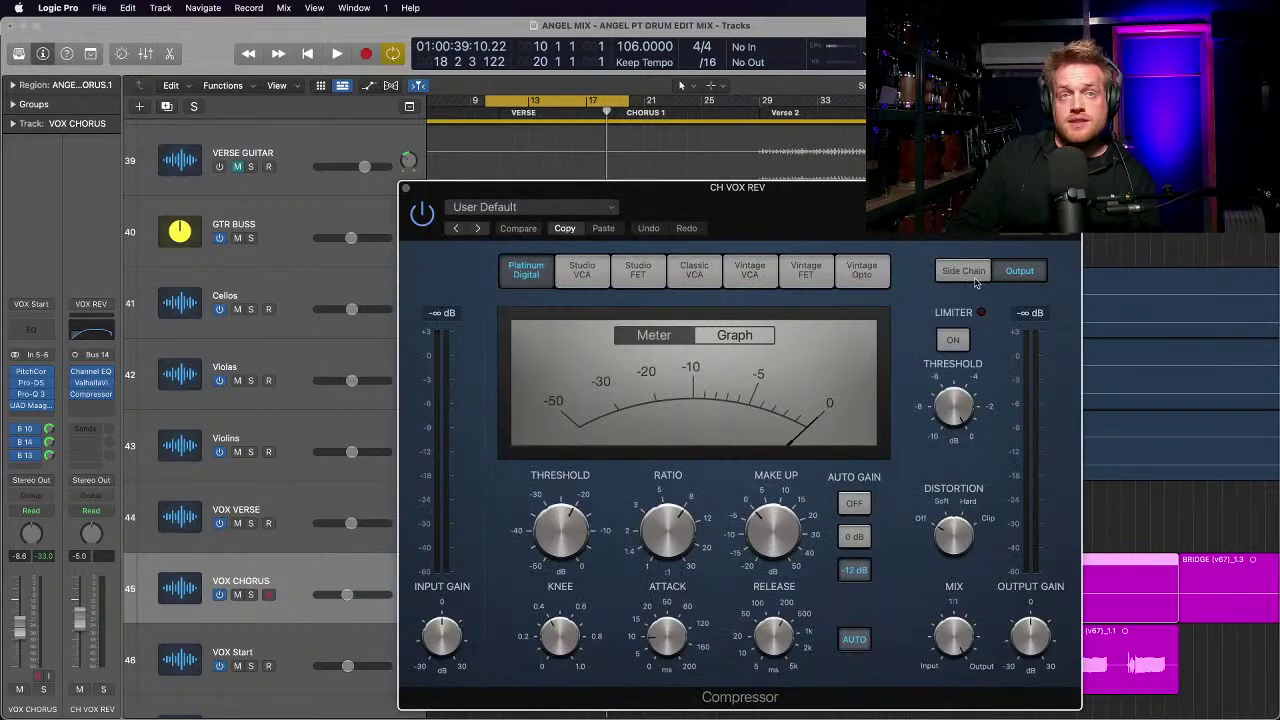
pyautogui.click(1040, 207)
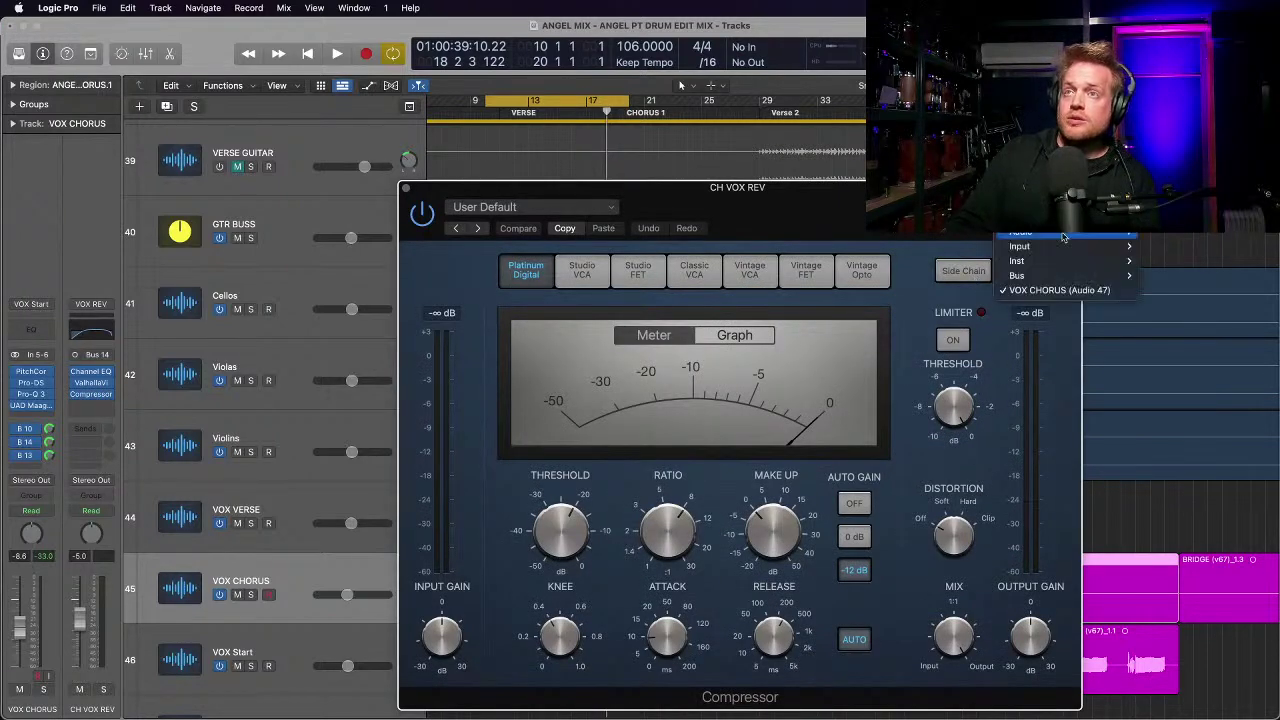
pyautogui.click(827, 233)
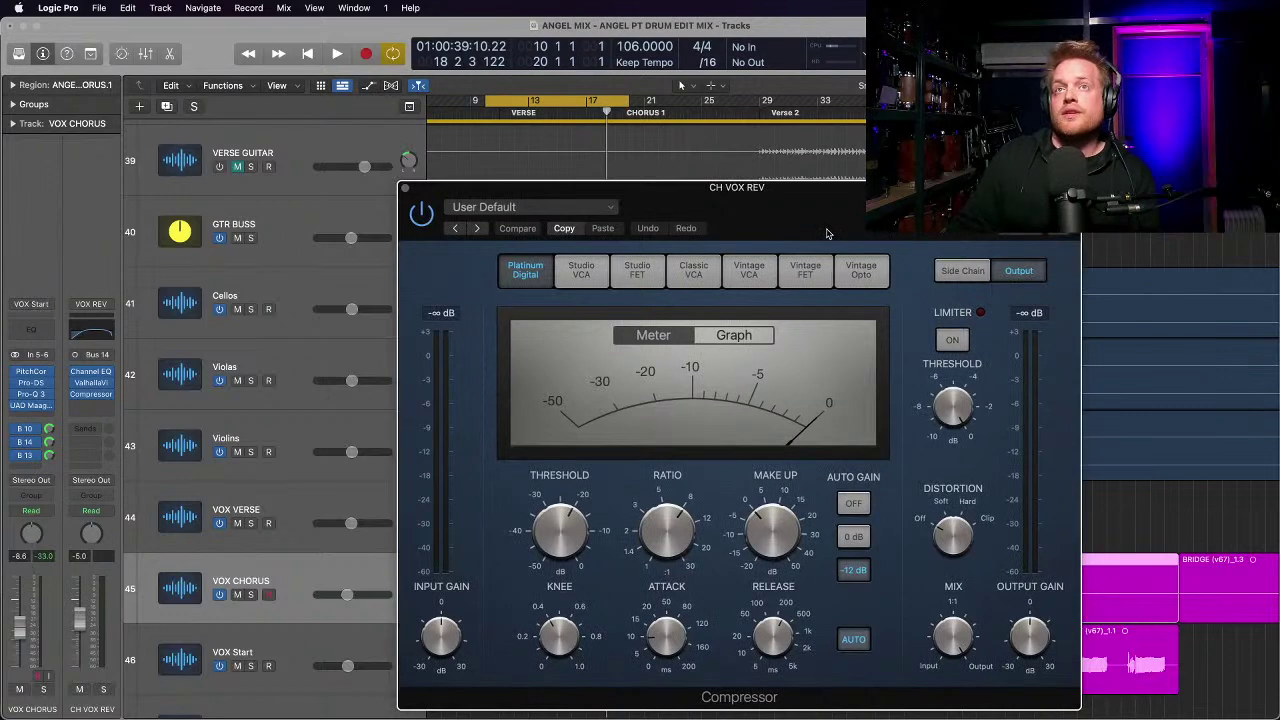
pyautogui.click(403, 189)
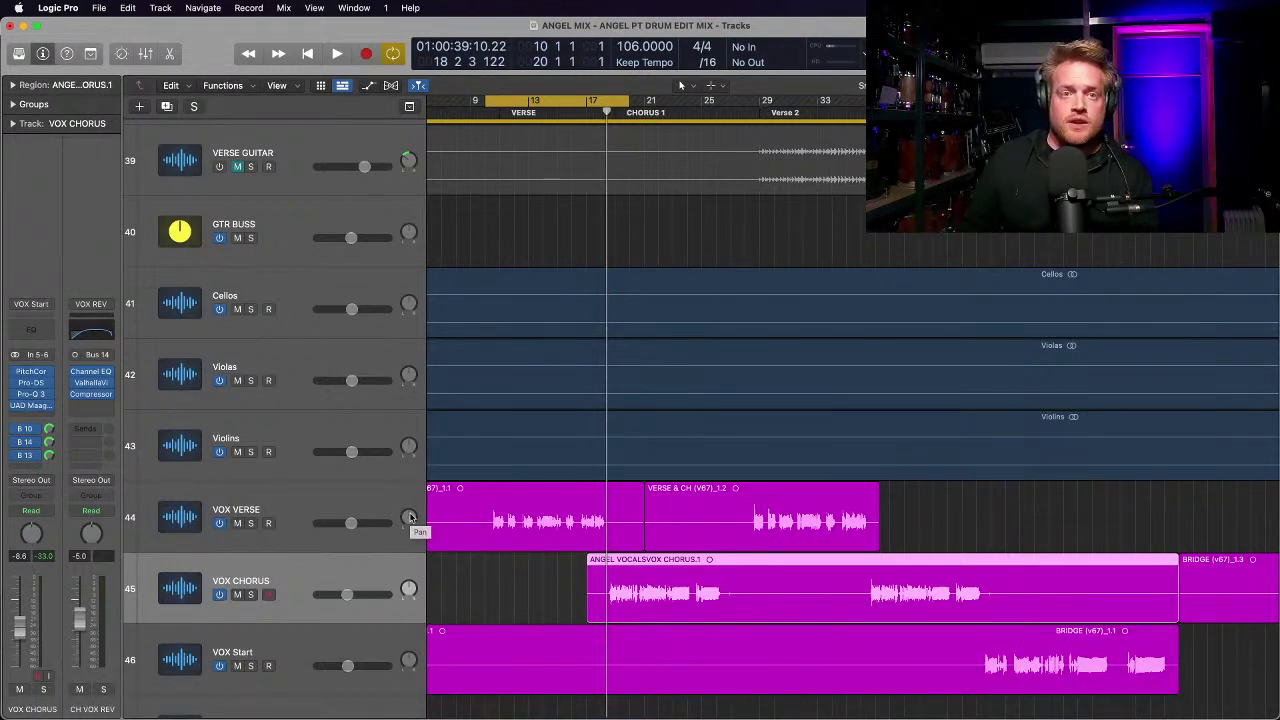
# Step: Fit the whole arrangement in view to look over all tracks of the mix
pyautogui.press('z')
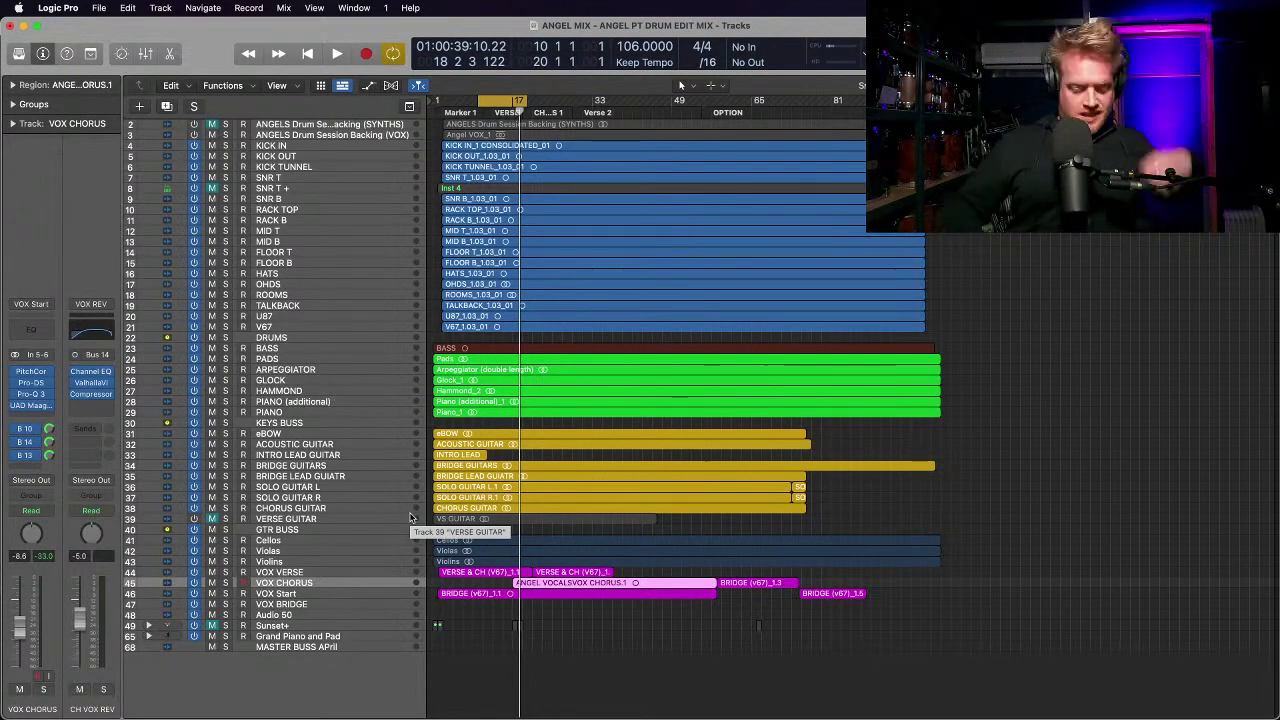
pyautogui.press('super+Down')
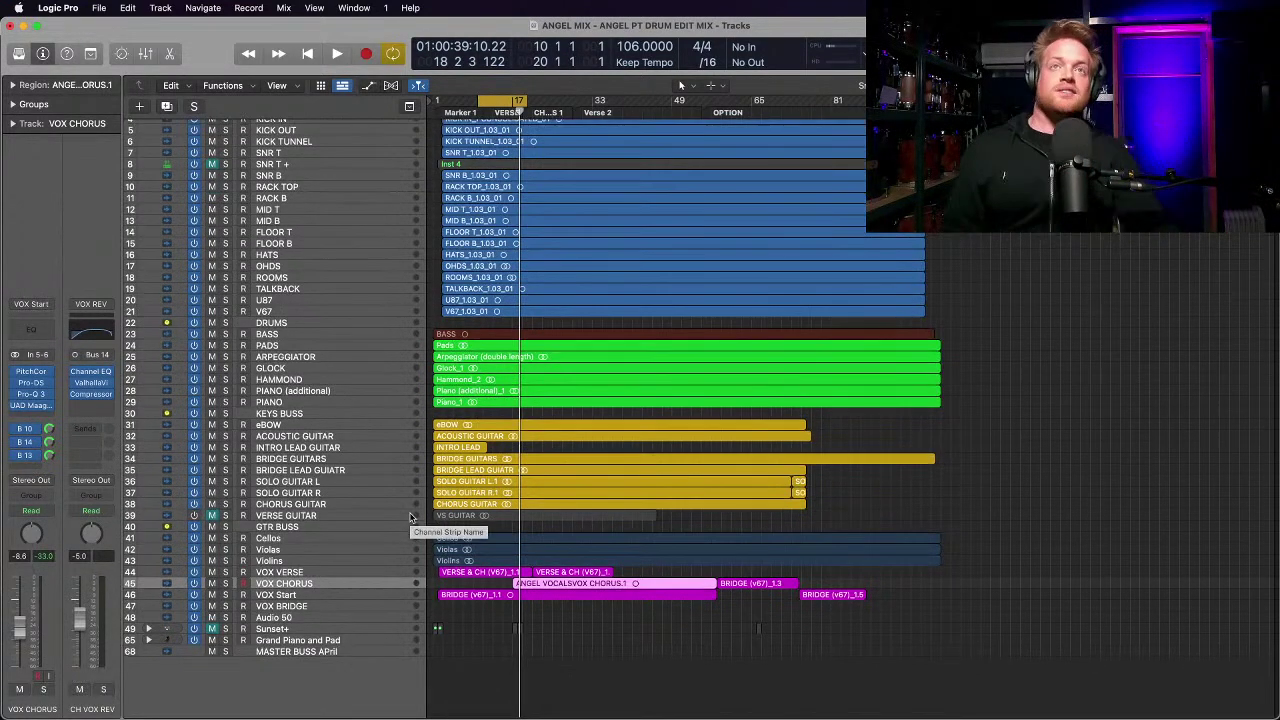
pyautogui.scroll(4, 900, 457)
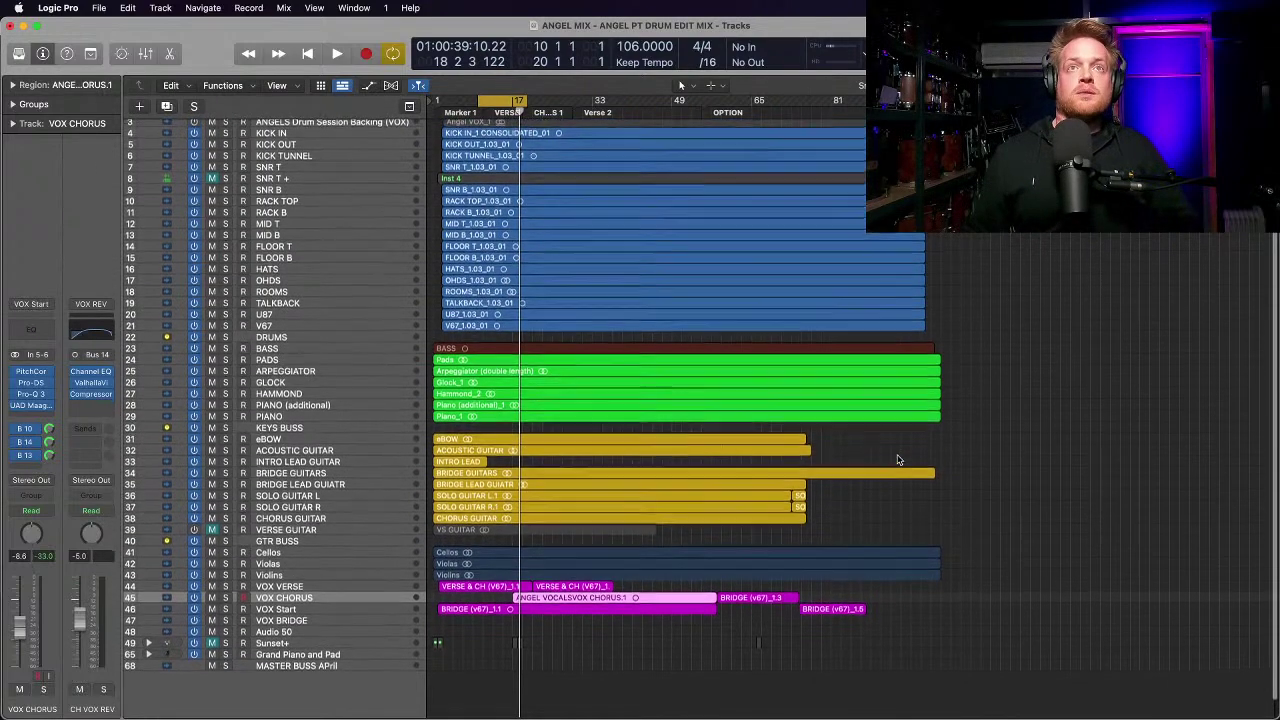